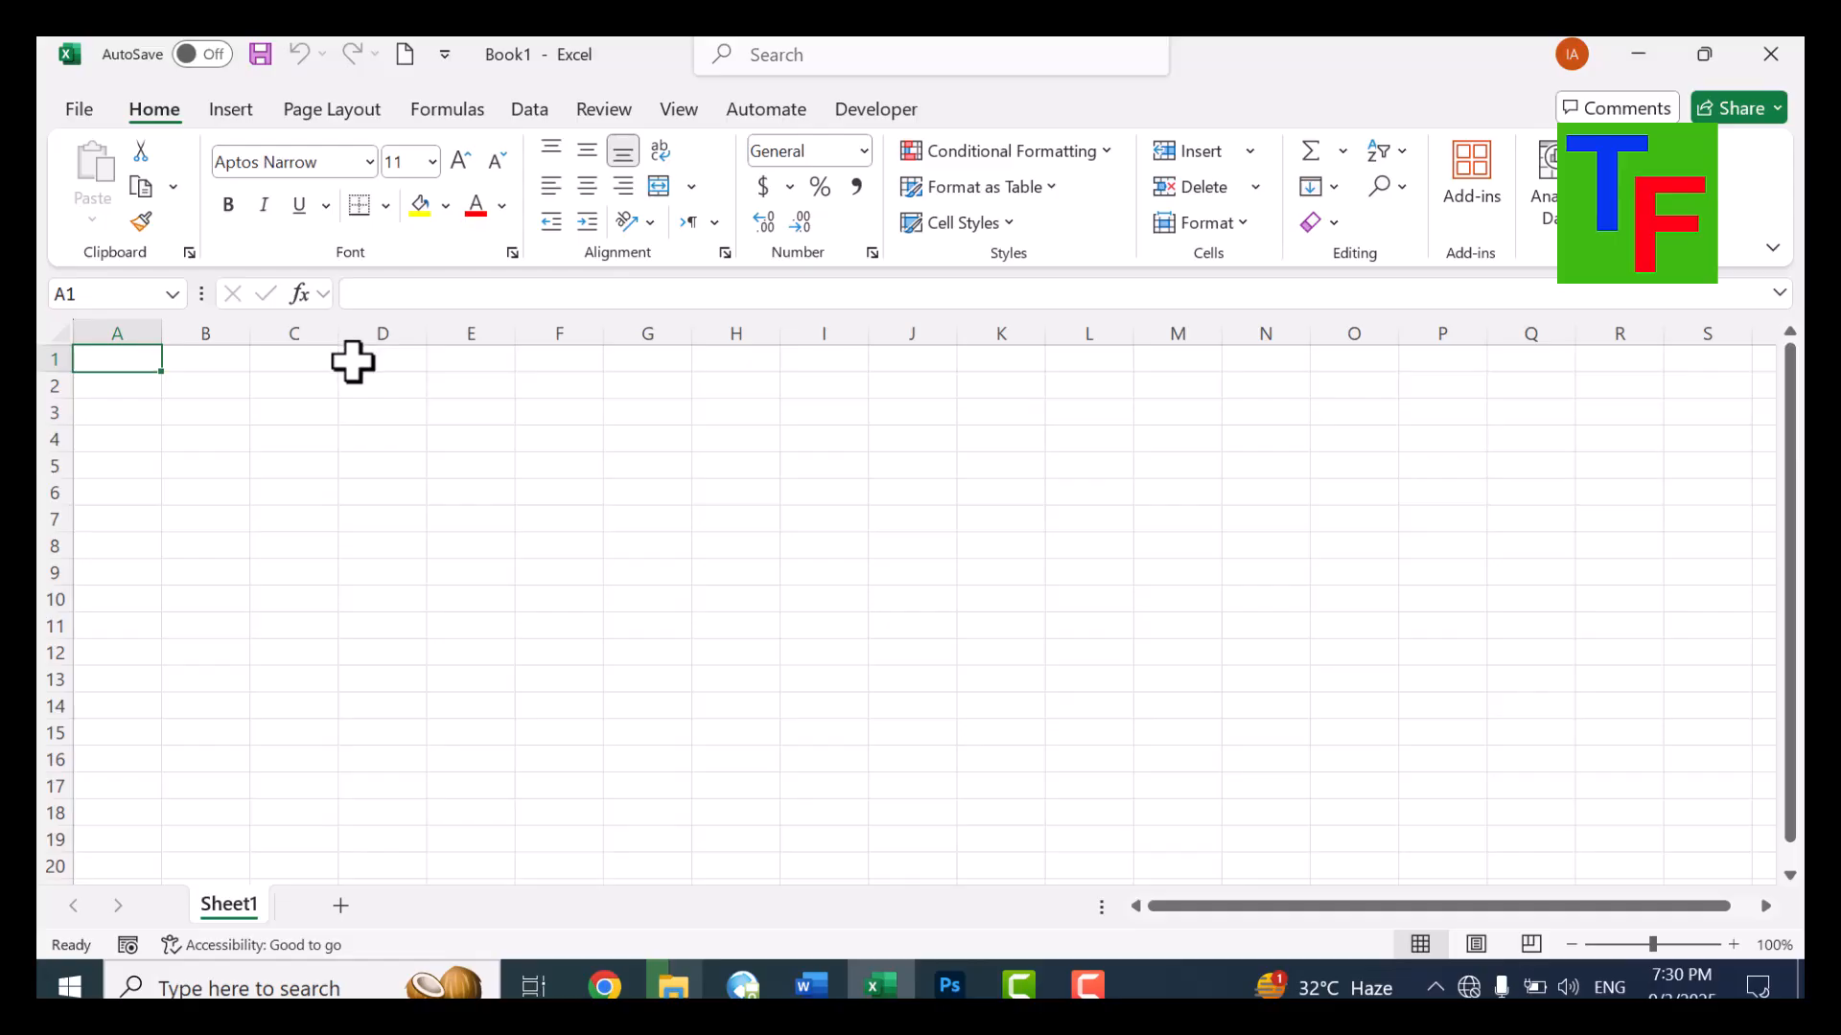
Enter the headers ID # in A5 and Name in B5
left_click(131, 468)
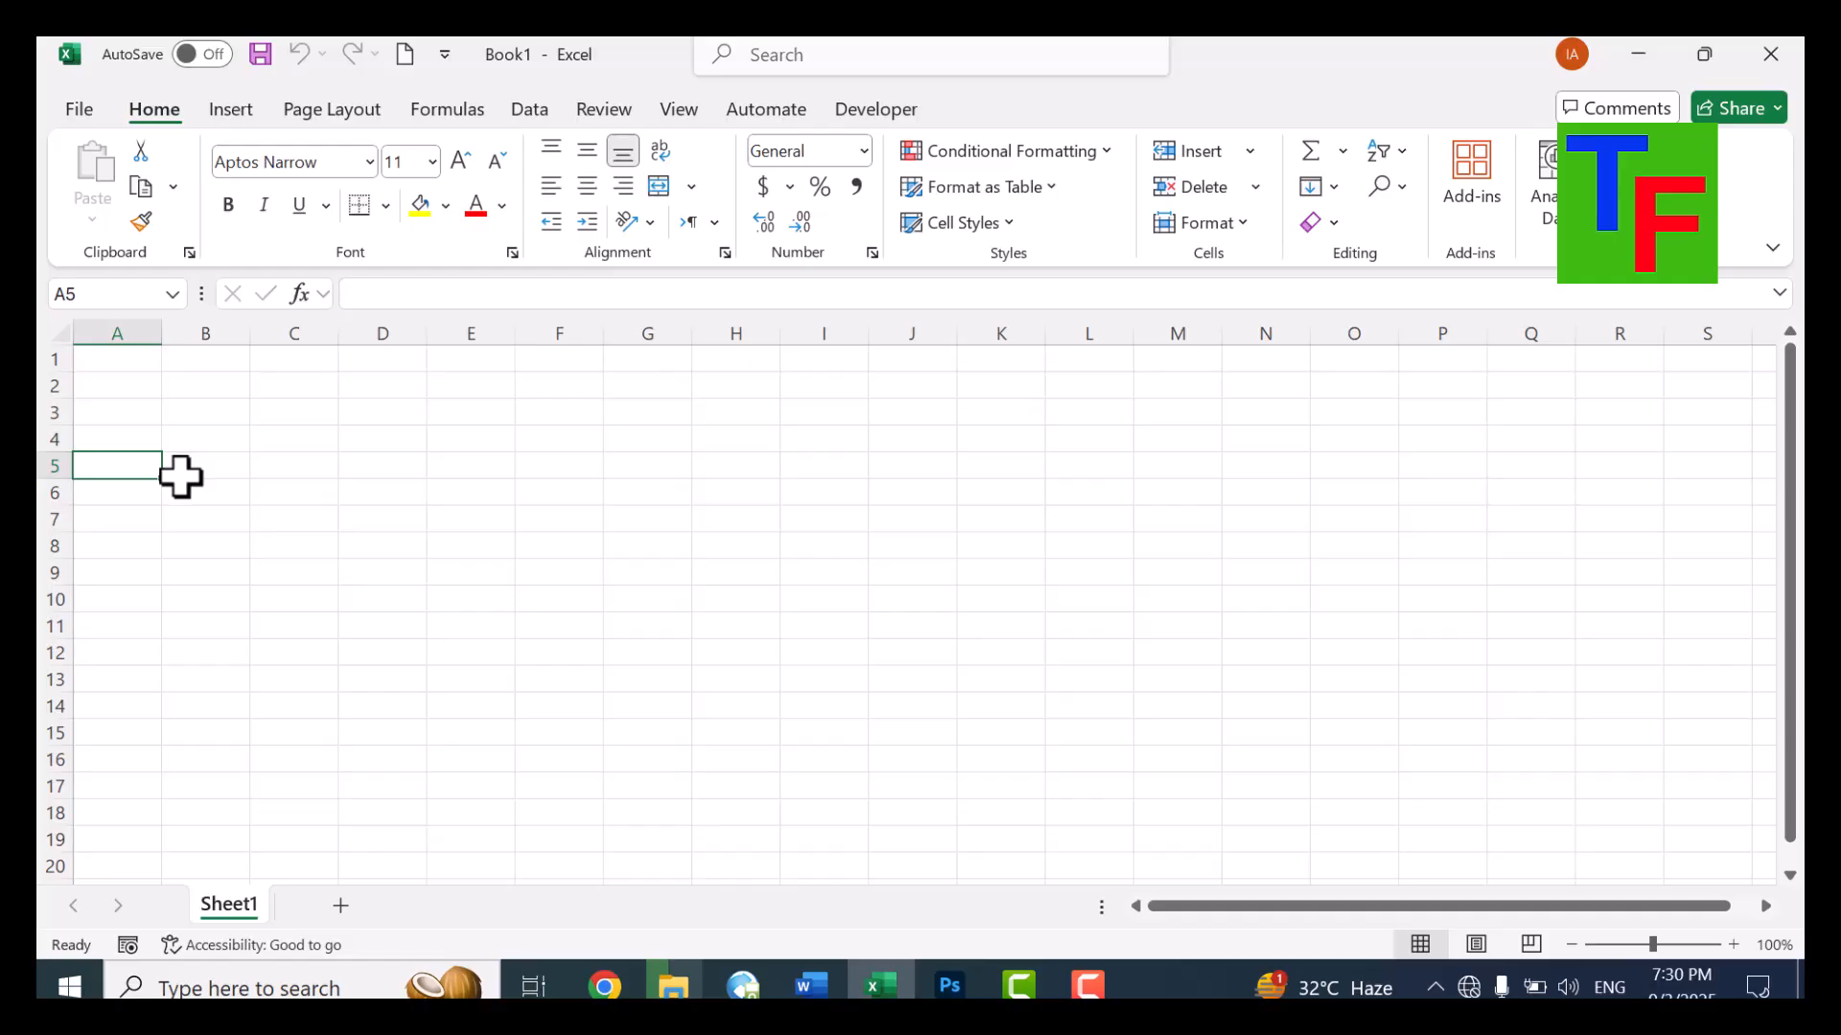
type("ID")
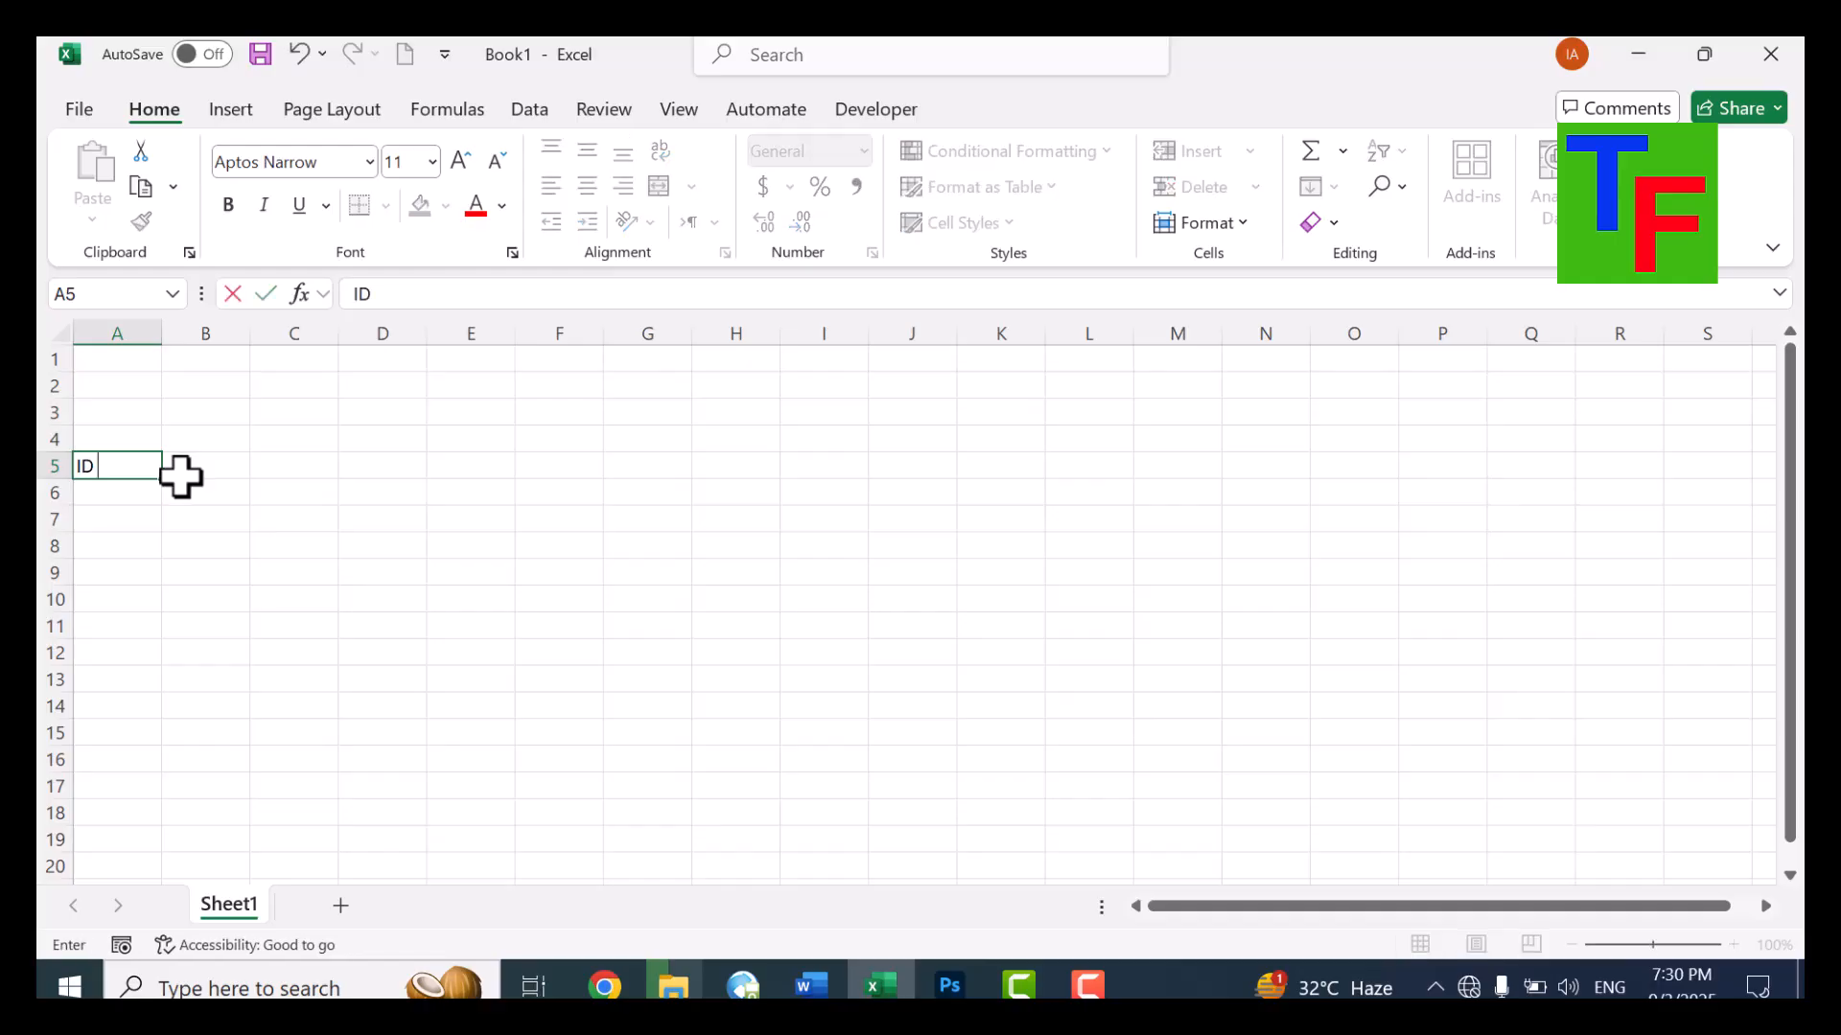
type(" #")
key("Tab")
type("N")
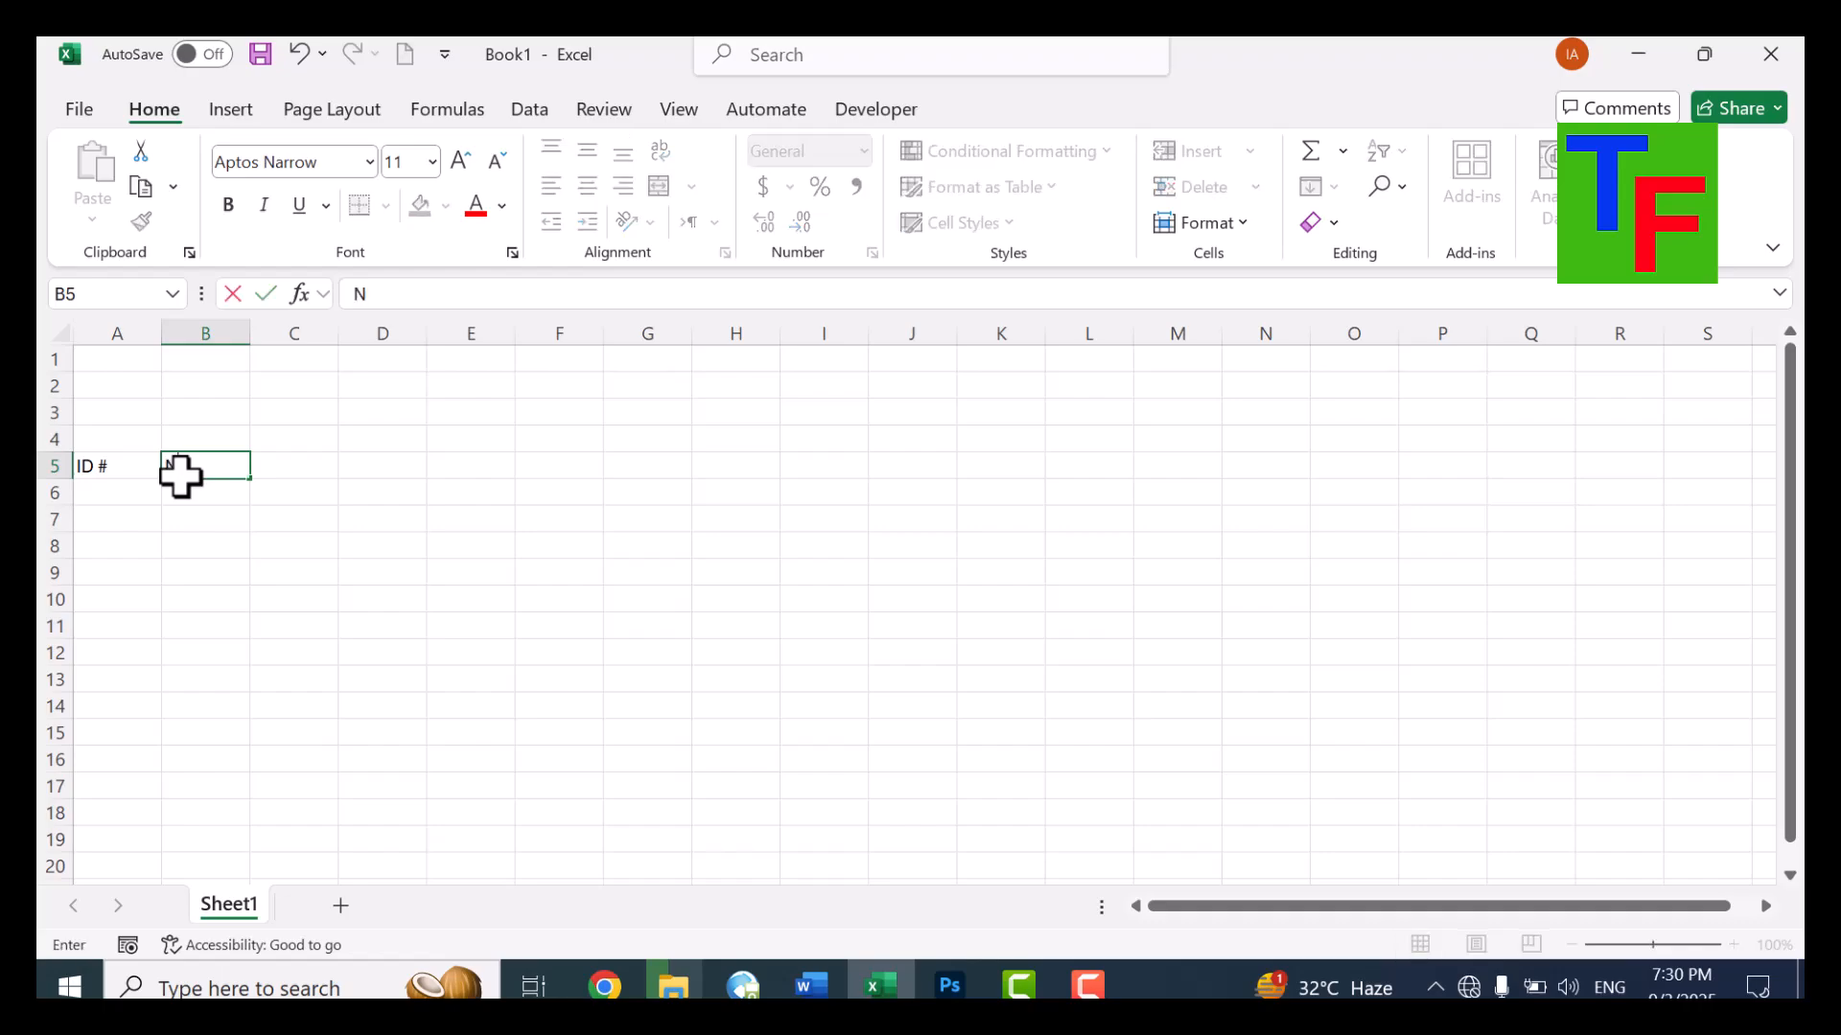
type("ame")
key("Tab")
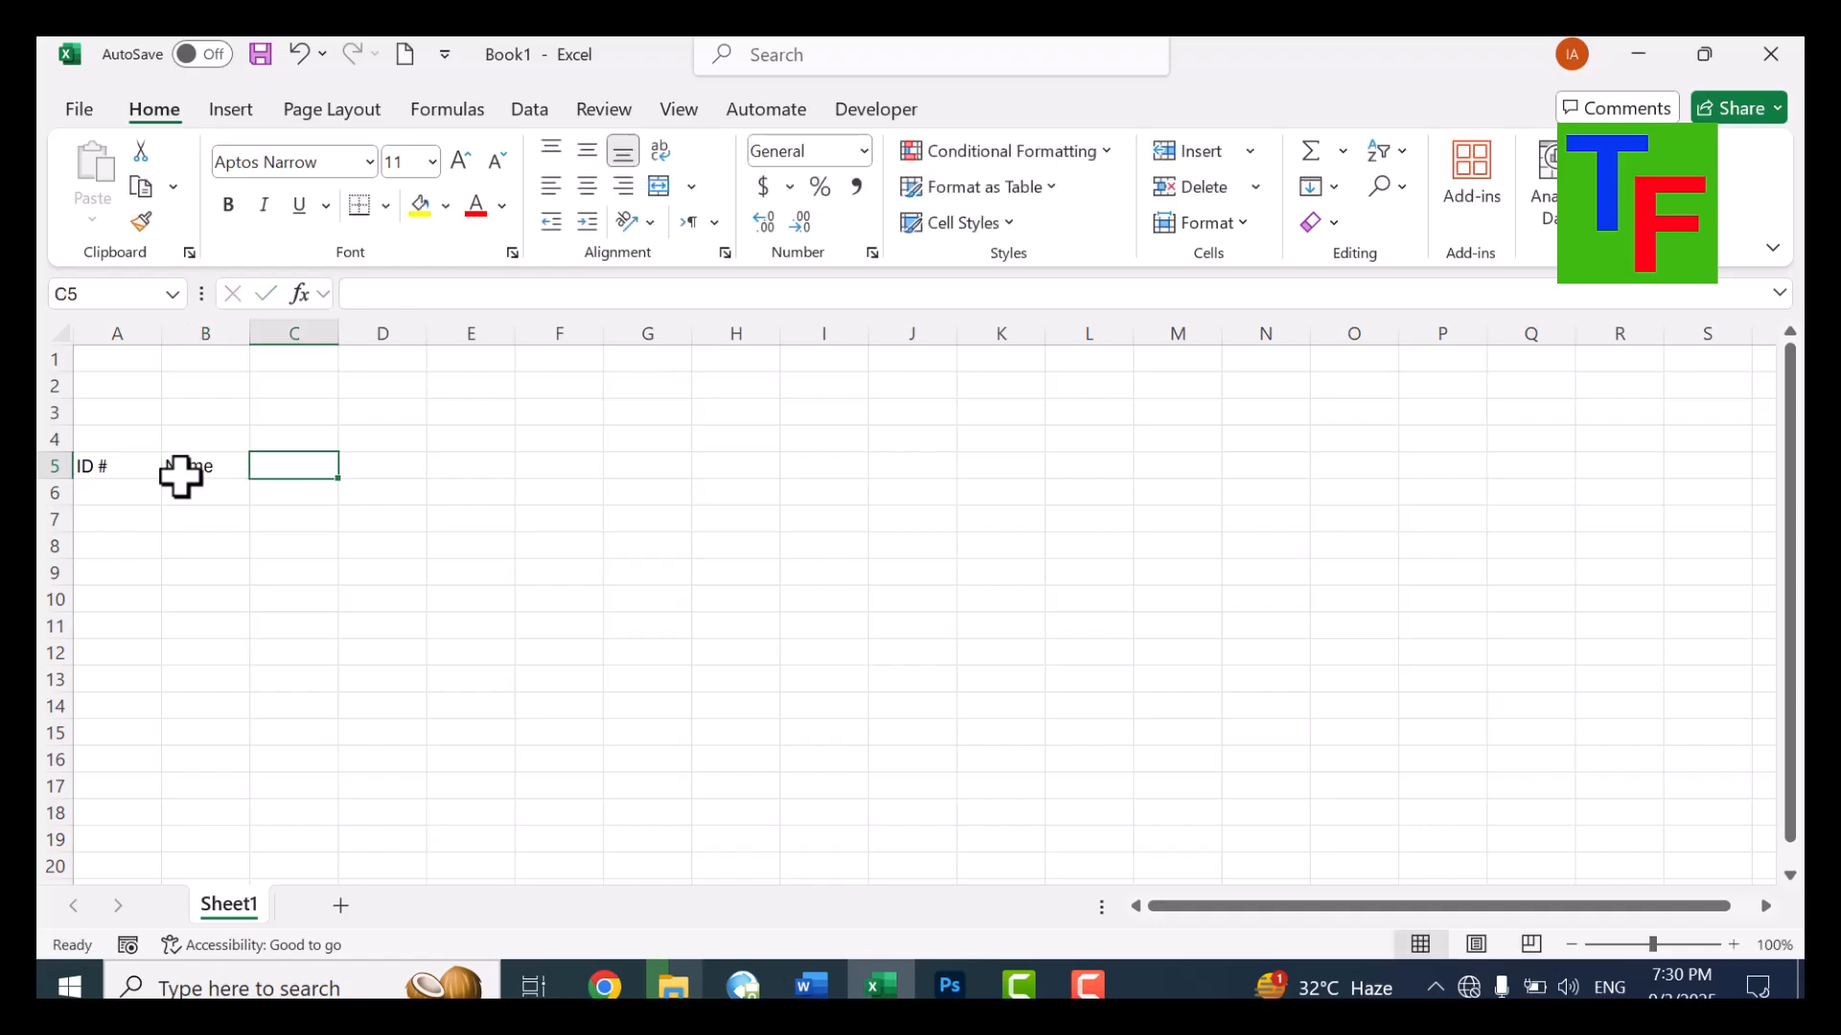
Add Scale and Depart headers in C5:D5, then clear both cells
type("Scale")
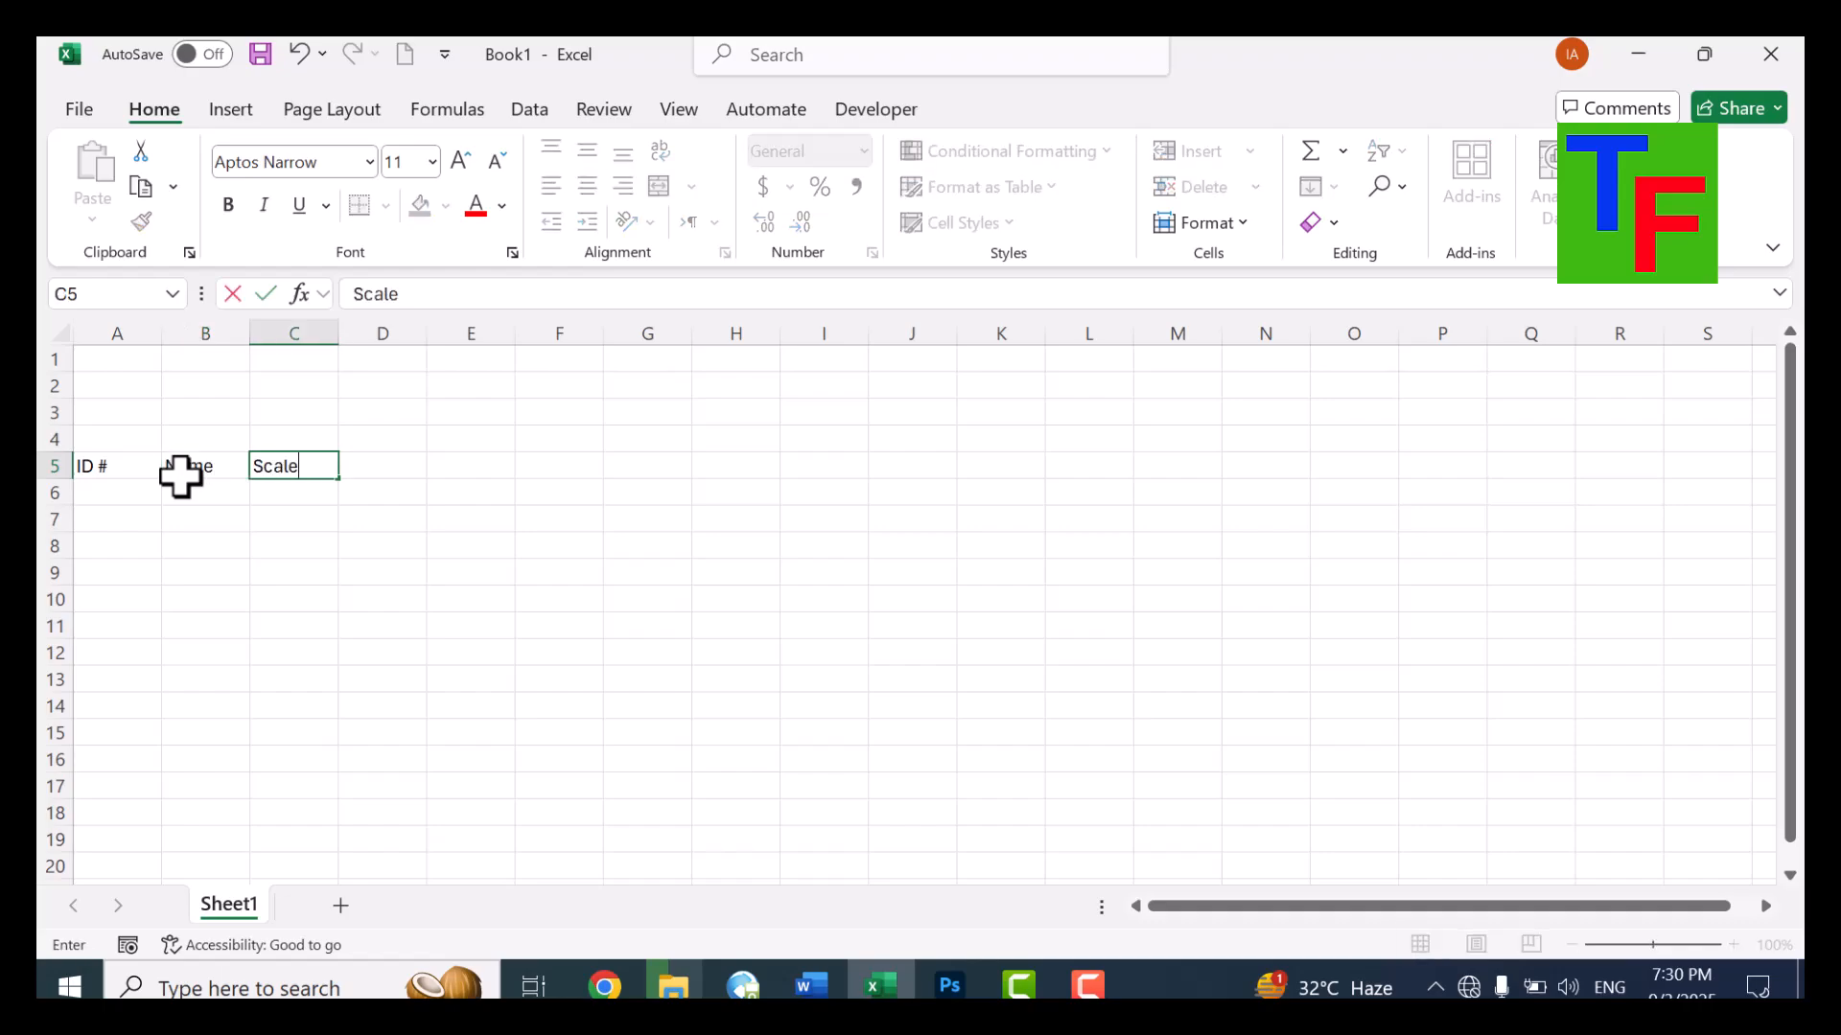
key("Return")
key("Up")
key("Right")
type("De")
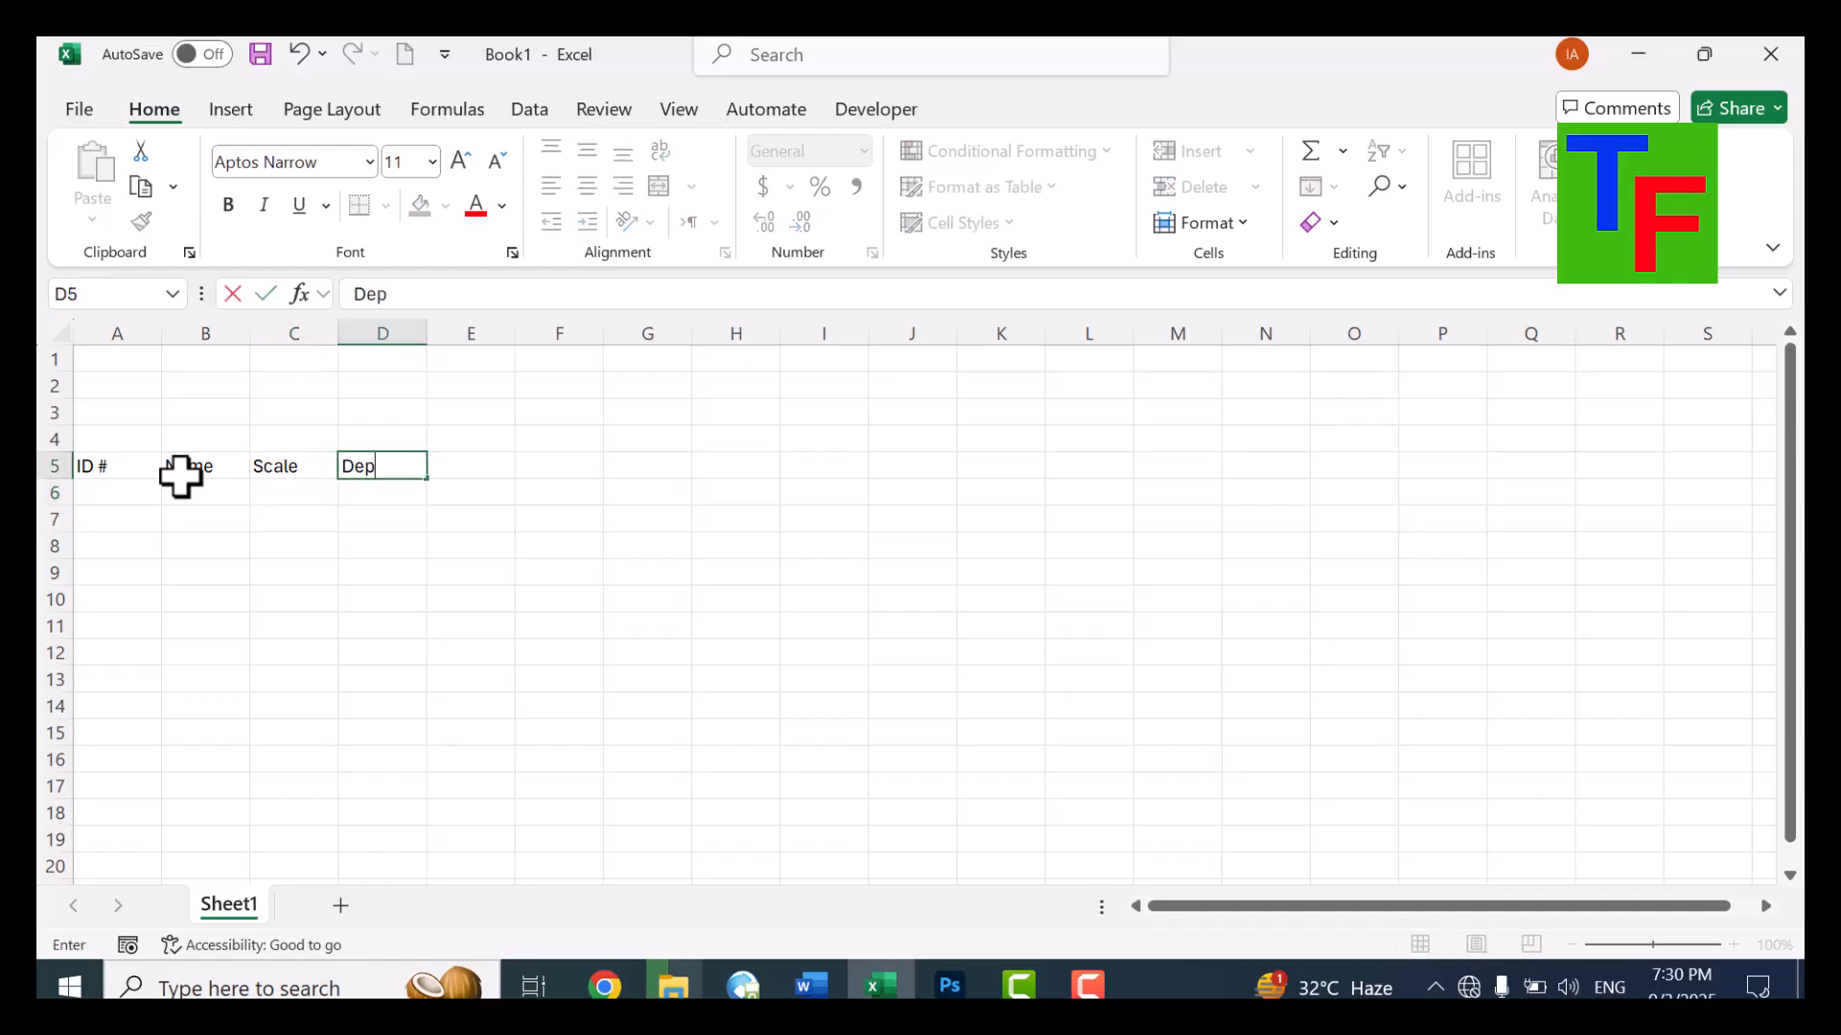
key("Return")
key("Up")
key("shift+Left")
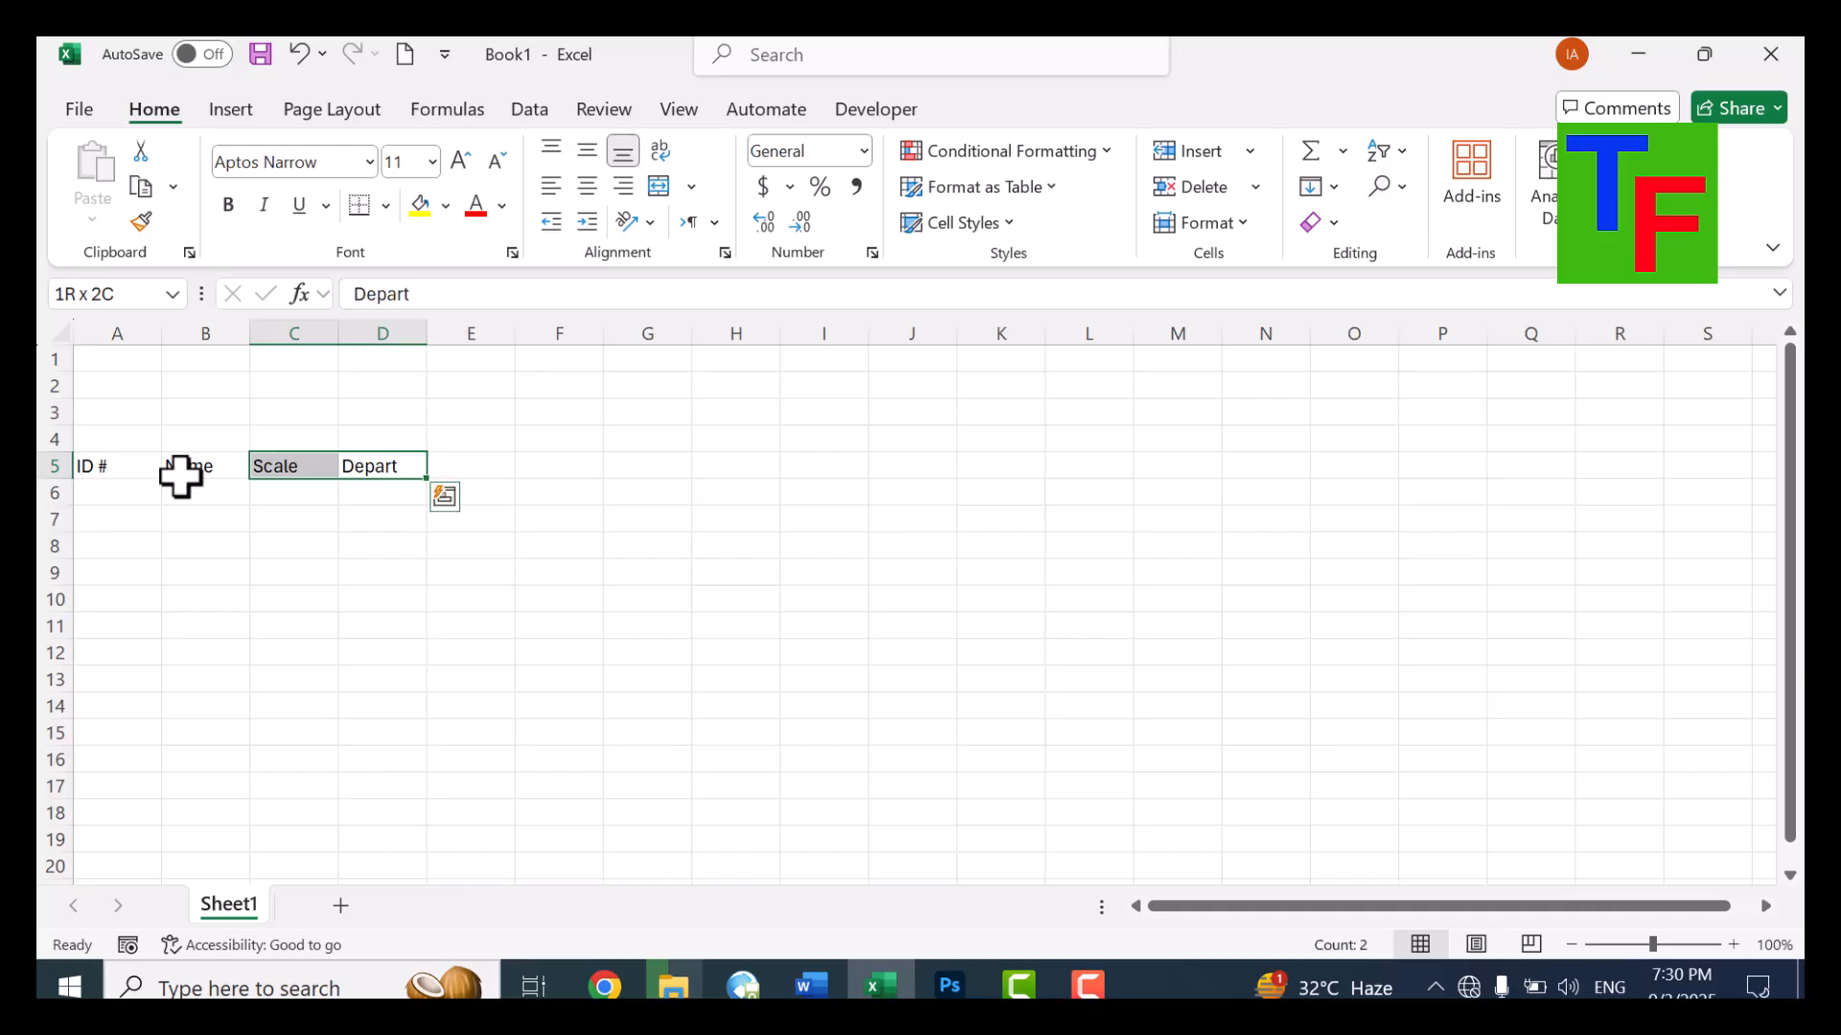
key("Delete")
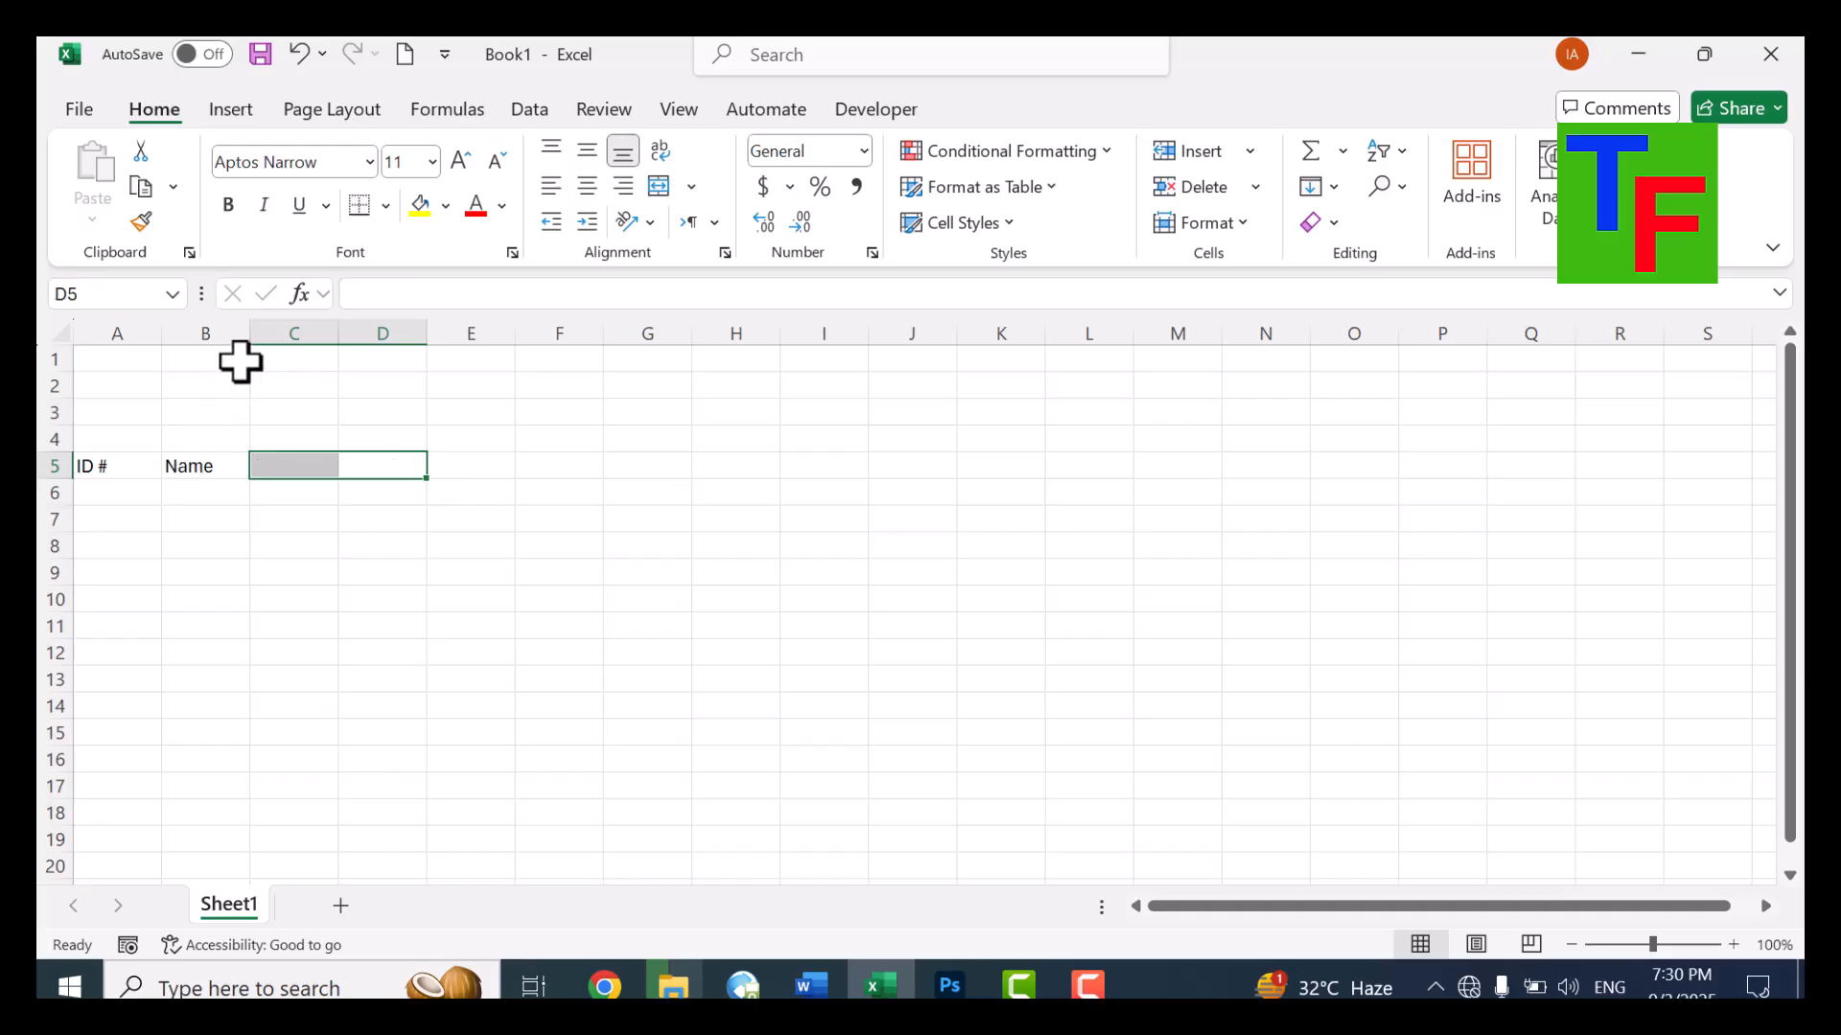
Widen column B to about 12.18 for names and narrow column A to about 7.45
left_click_drag(250, 331, 336, 327)
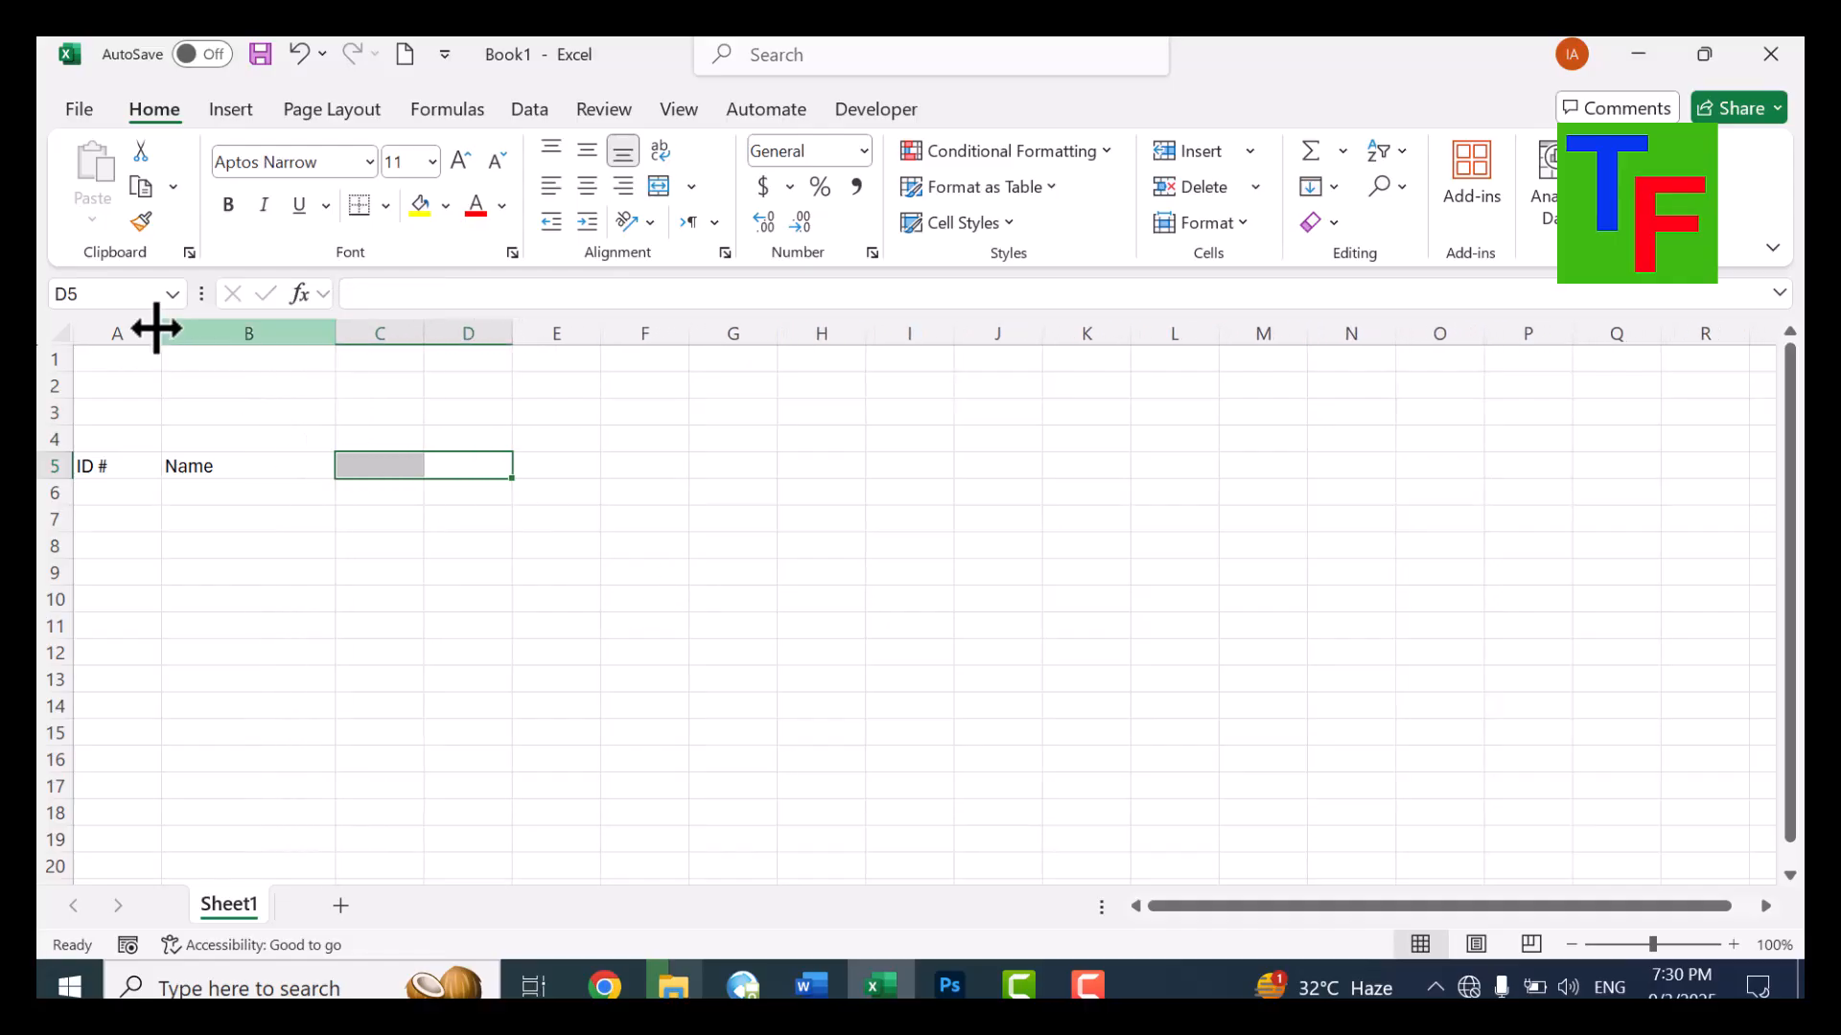
left_click_drag(160, 332, 153, 332)
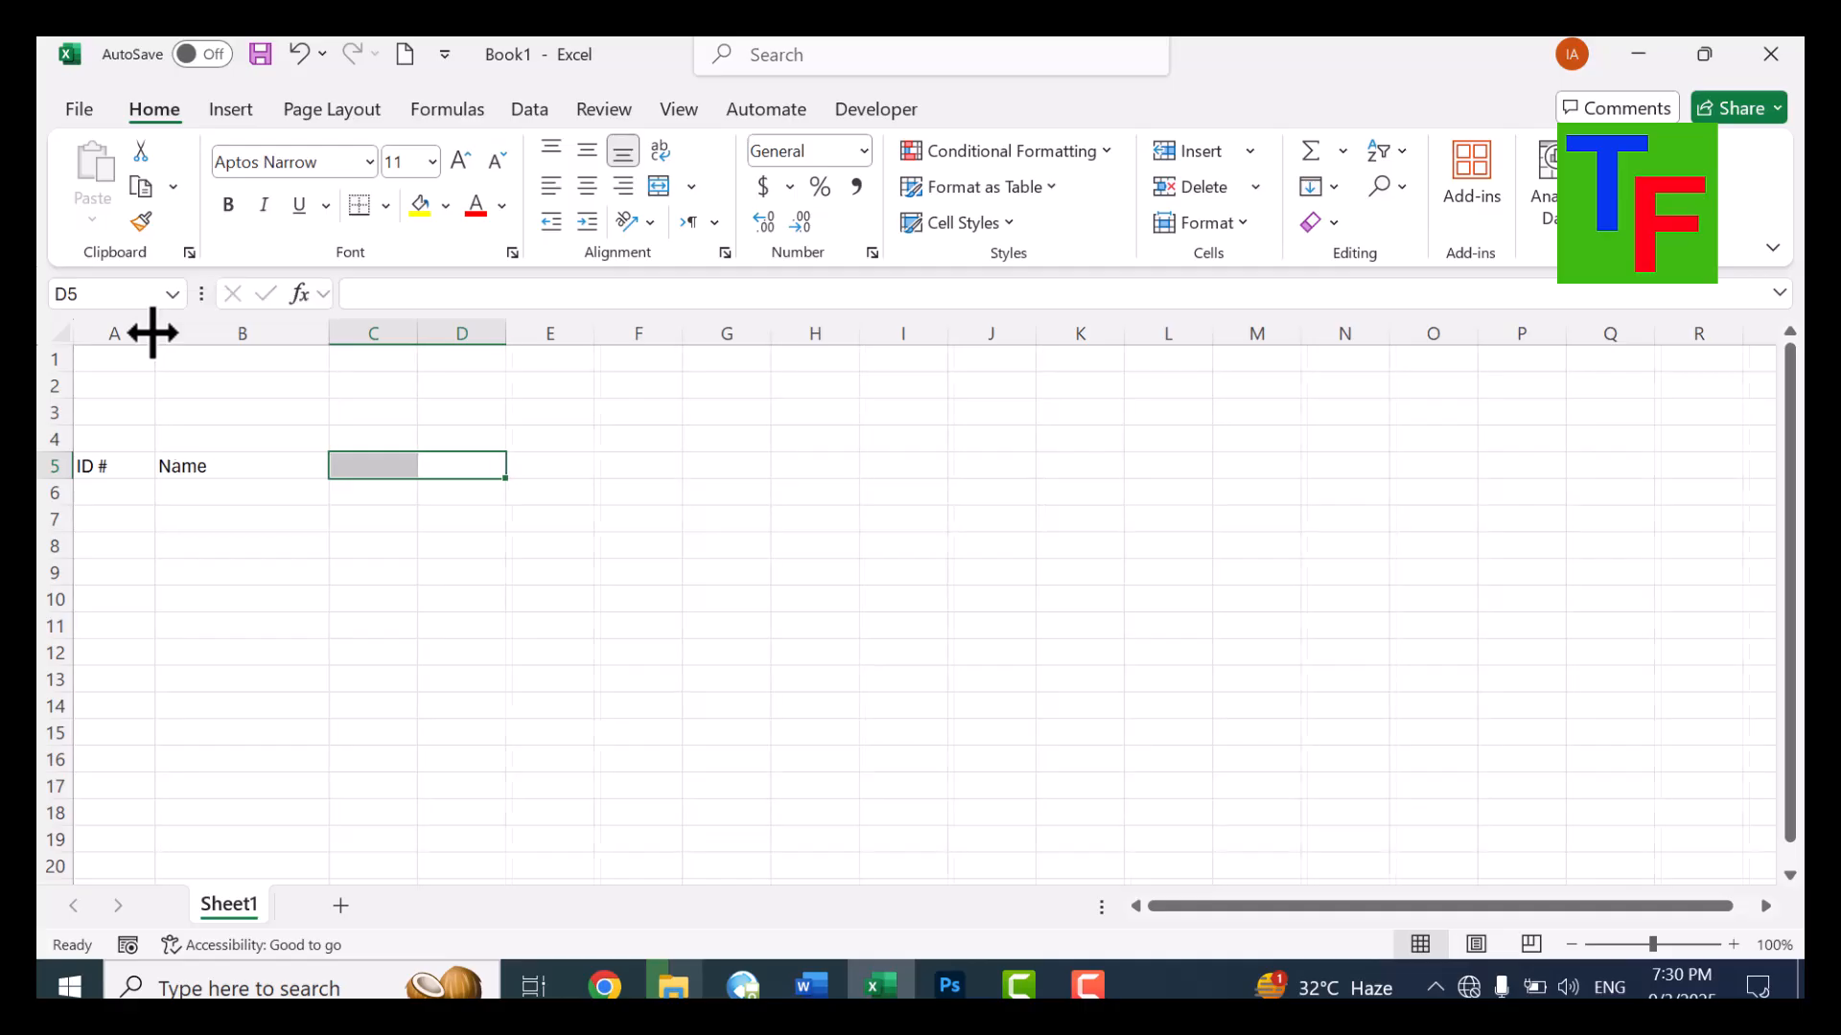
left_click(114, 470)
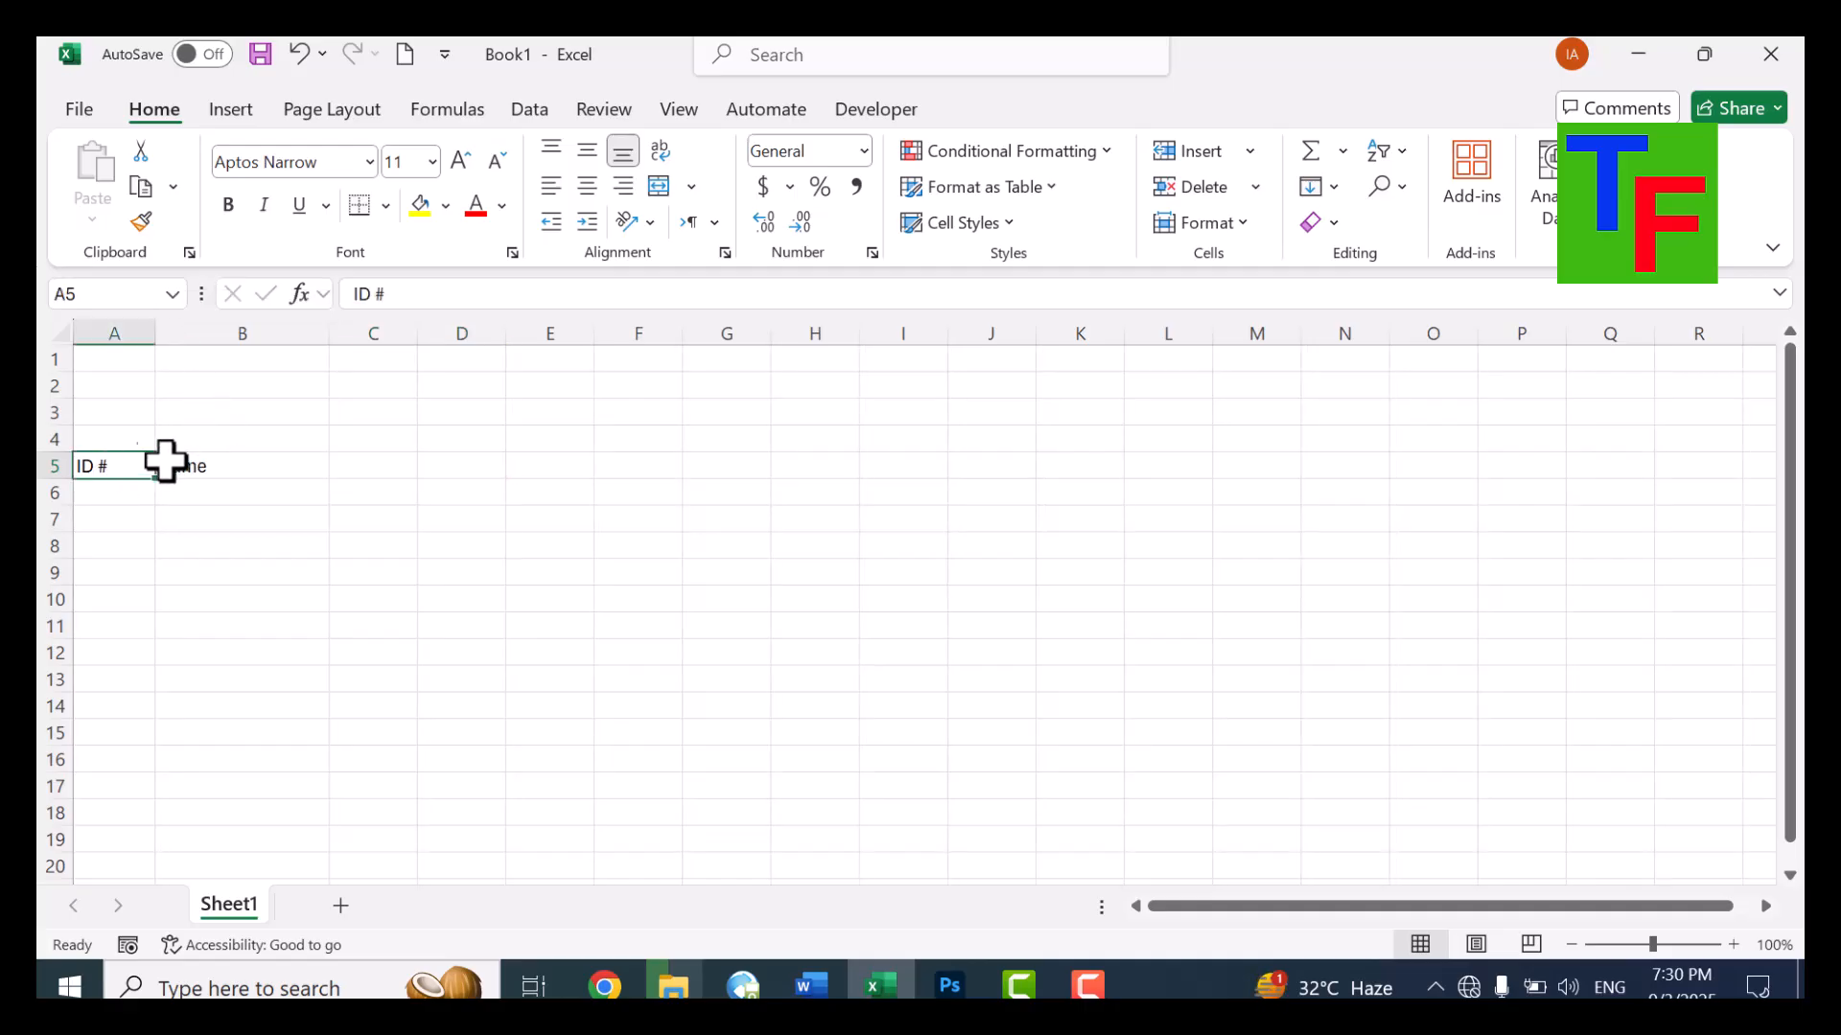
left_click(201, 462)
left_click(362, 468)
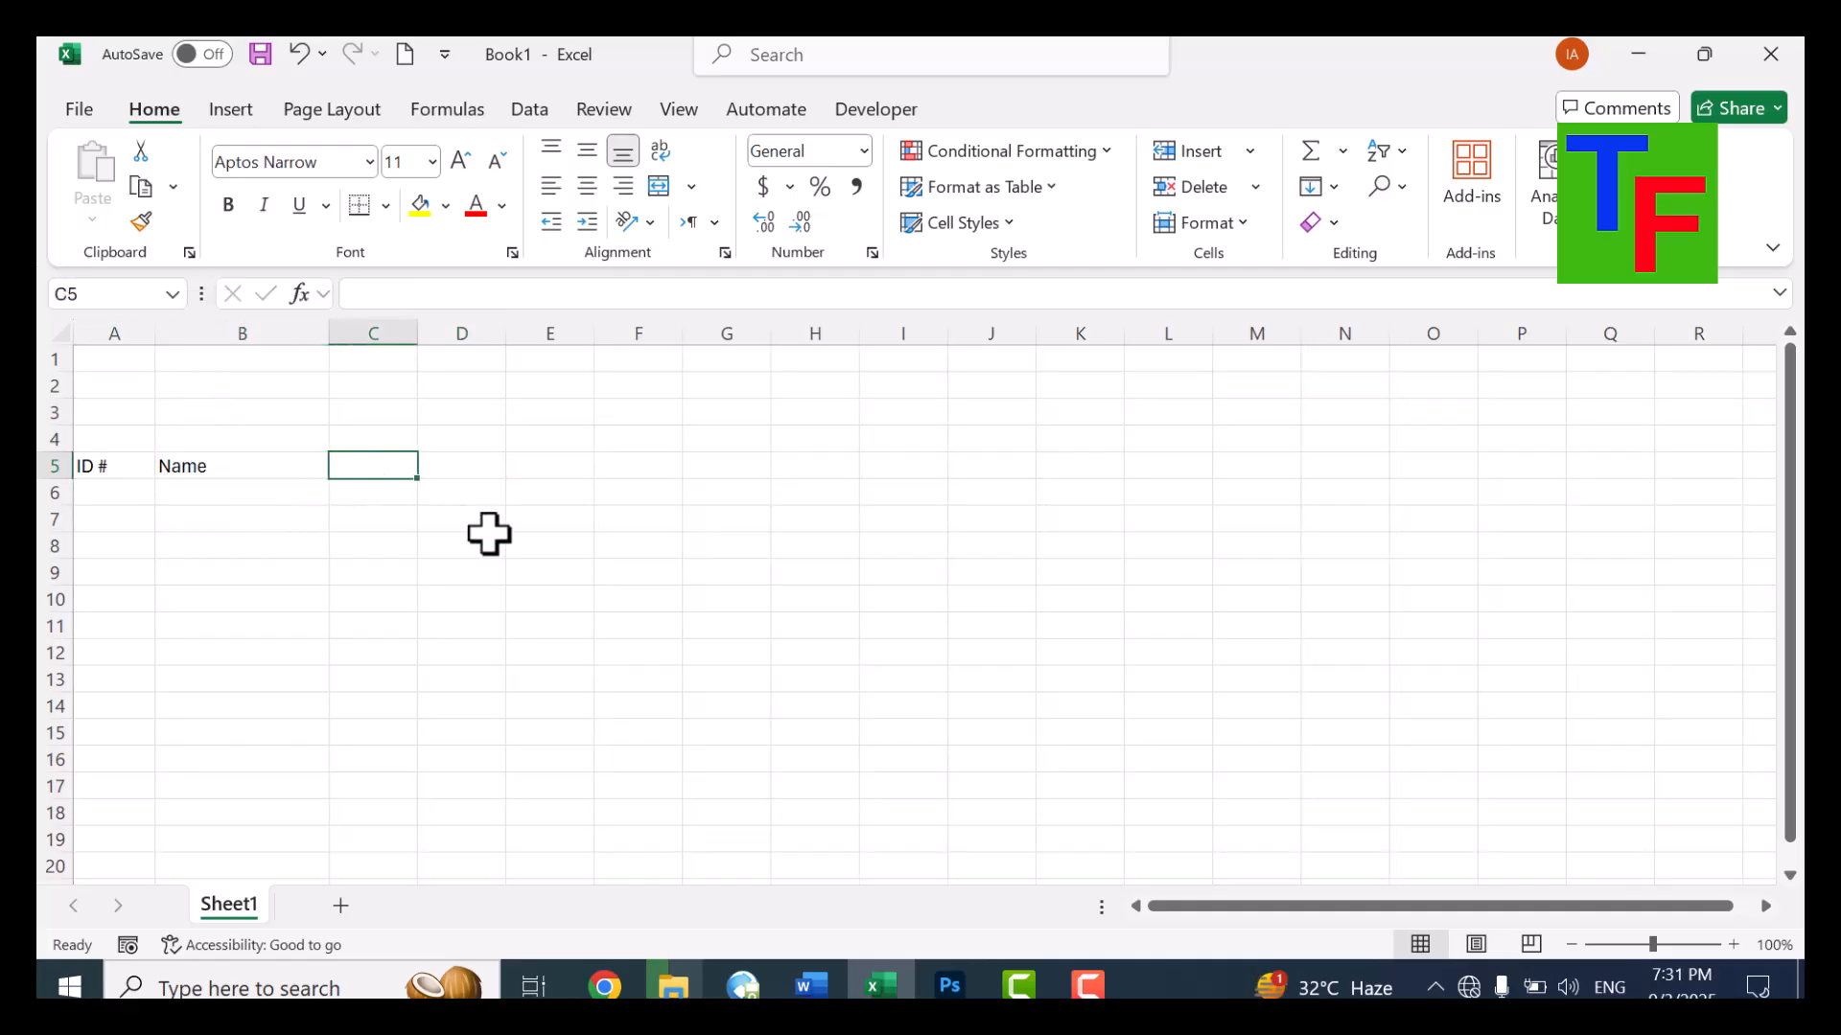
Enter 1 and 2 in C5:D5 and fill the day series across to AG5
type("1")
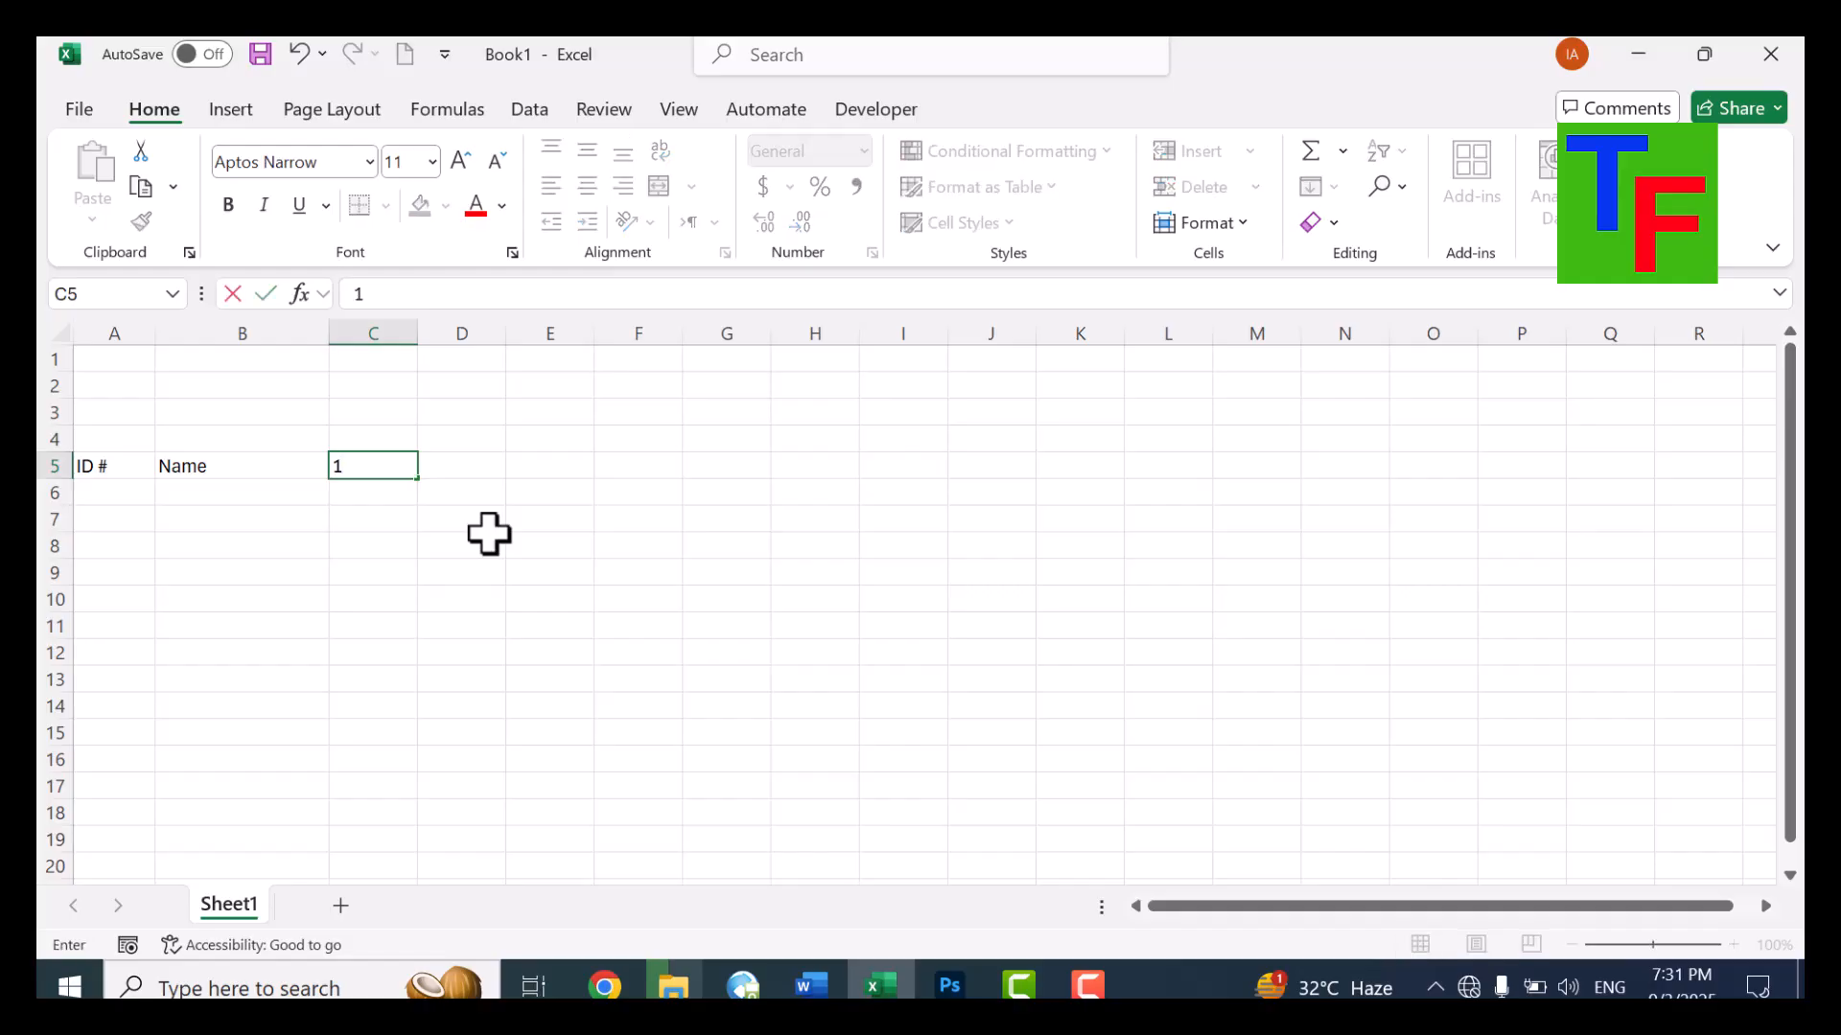
key("Tab")
type("2")
key("Tab")
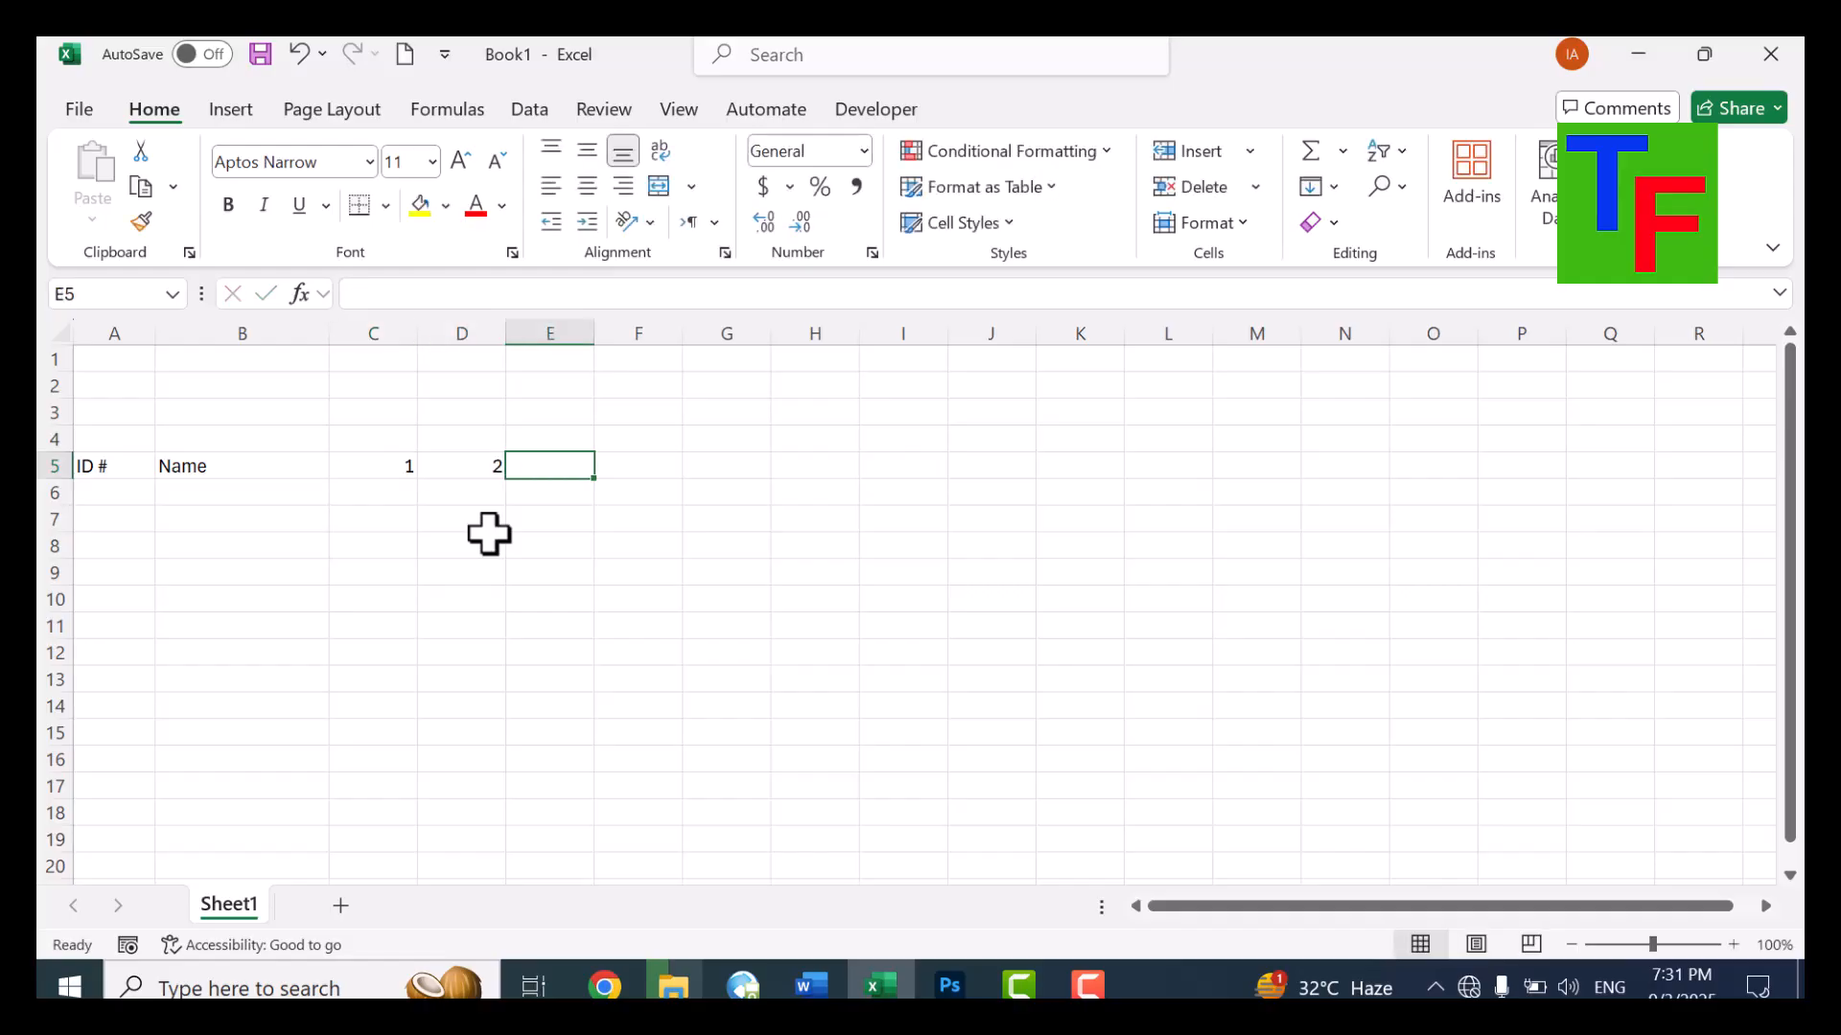
left_click_drag(373, 461, 1082, 497)
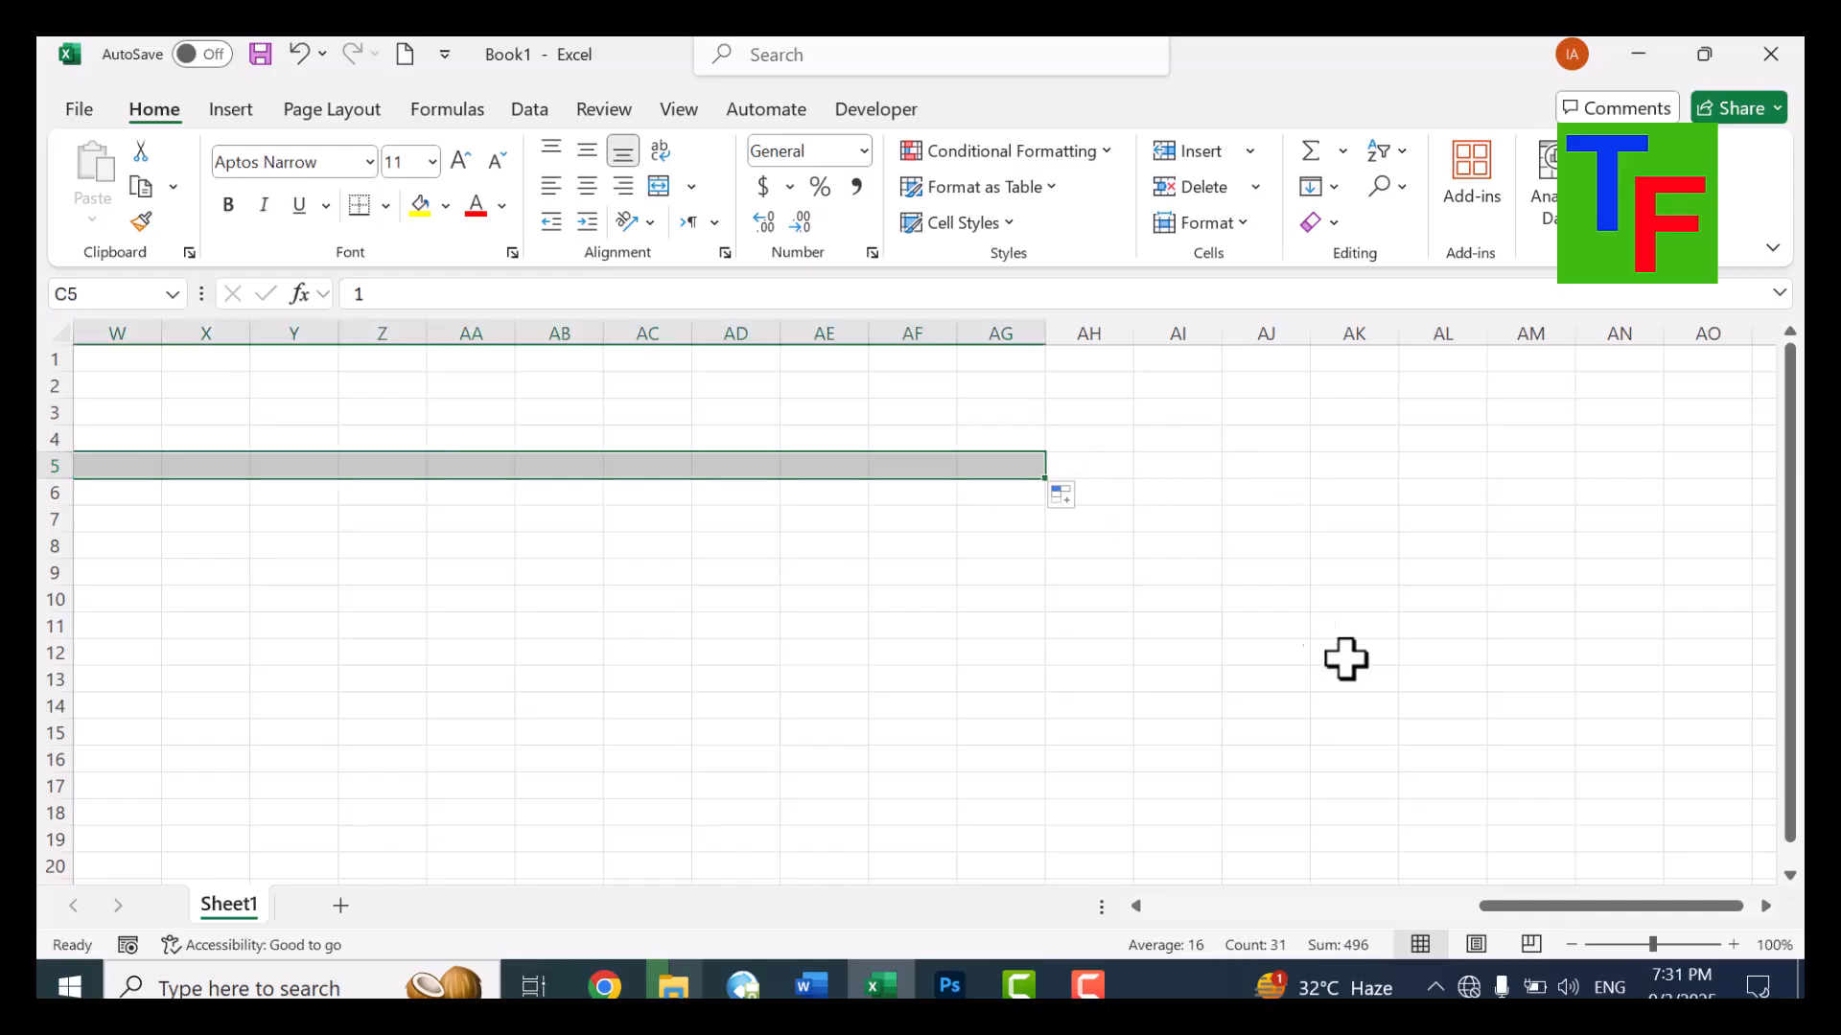
left_click_drag(1537, 906, 1447, 906)
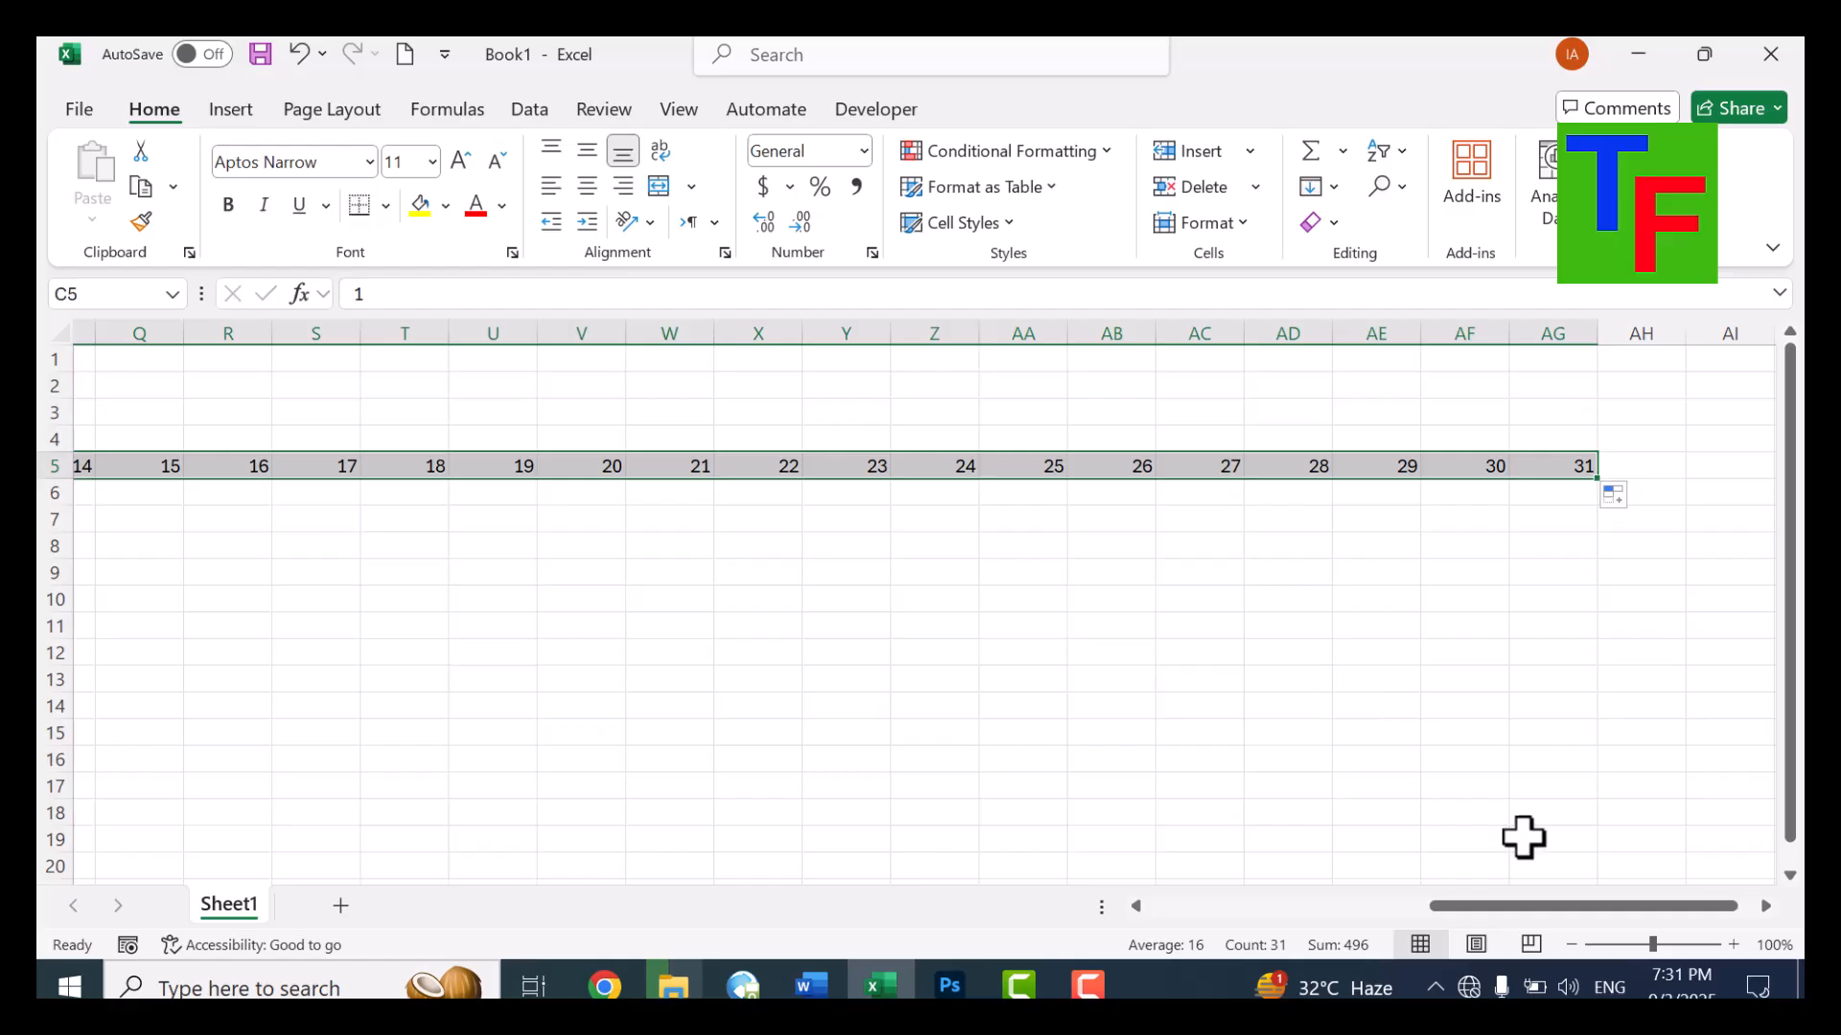
left_click_drag(1555, 906, 1184, 949)
left_click(382, 487)
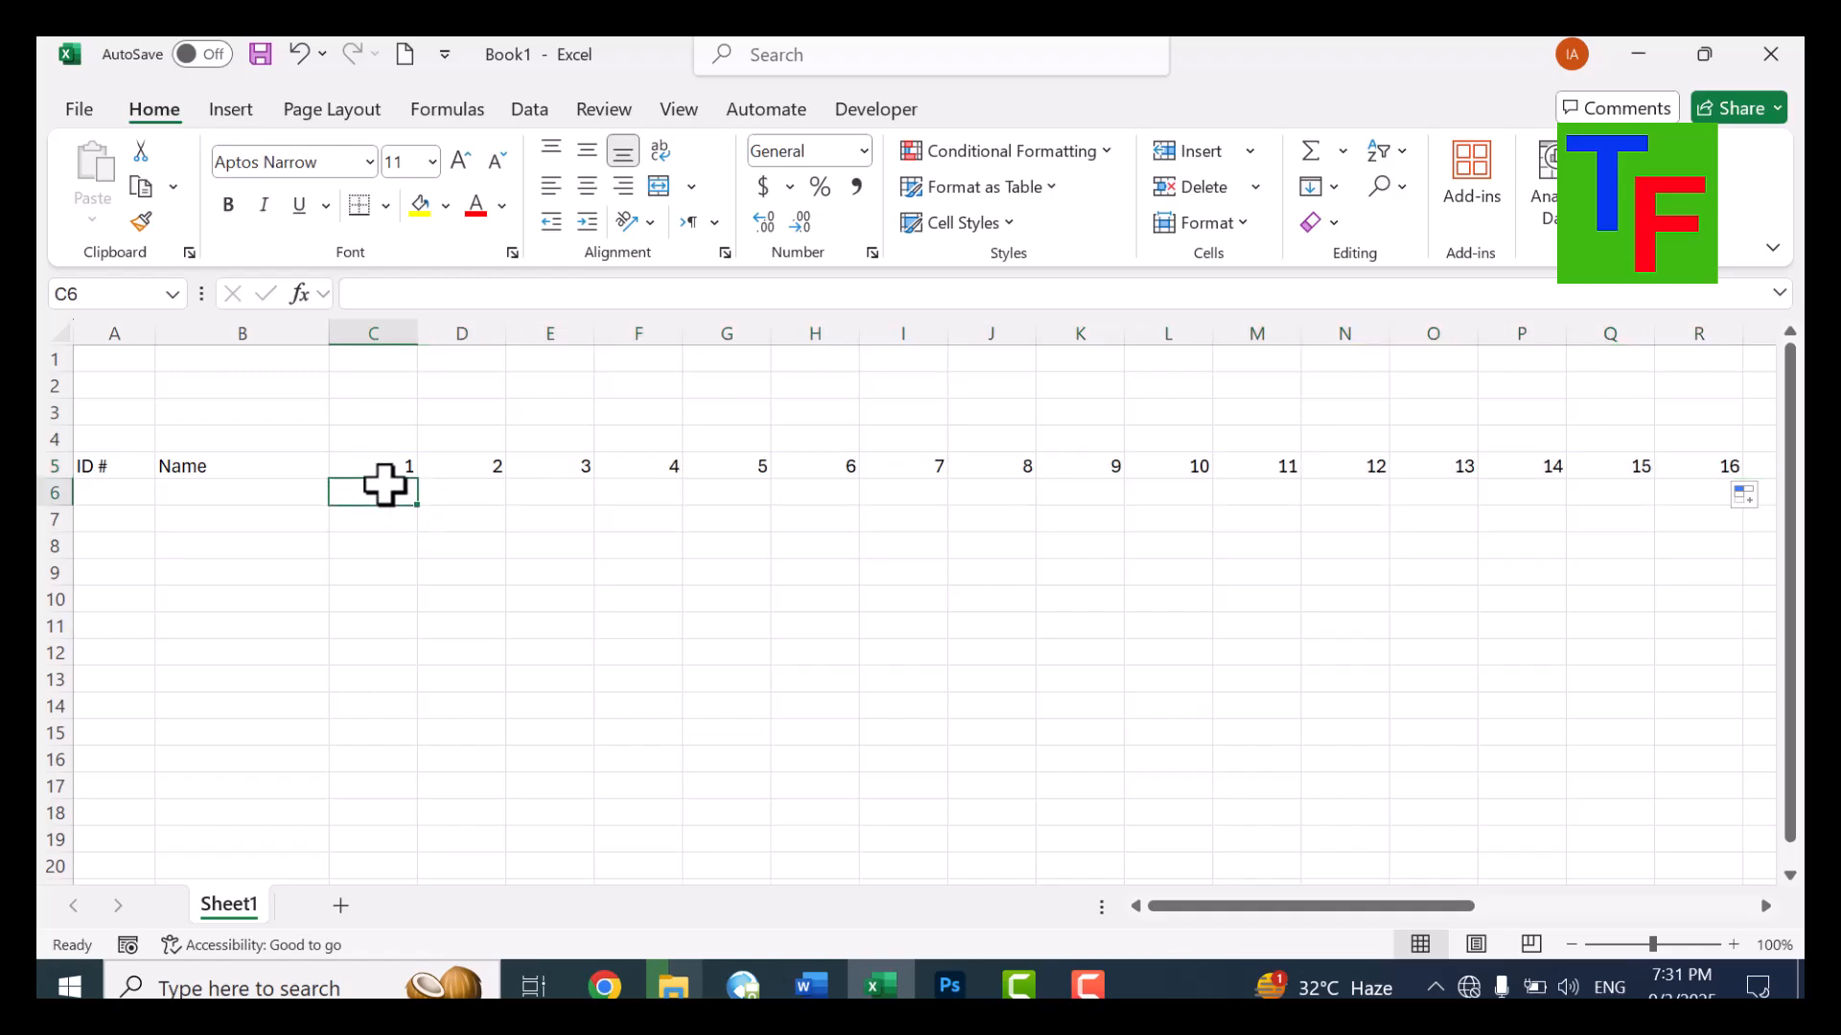
left_click(383, 465)
Enter a P attendance mark in cell C6
left_click(484, 493)
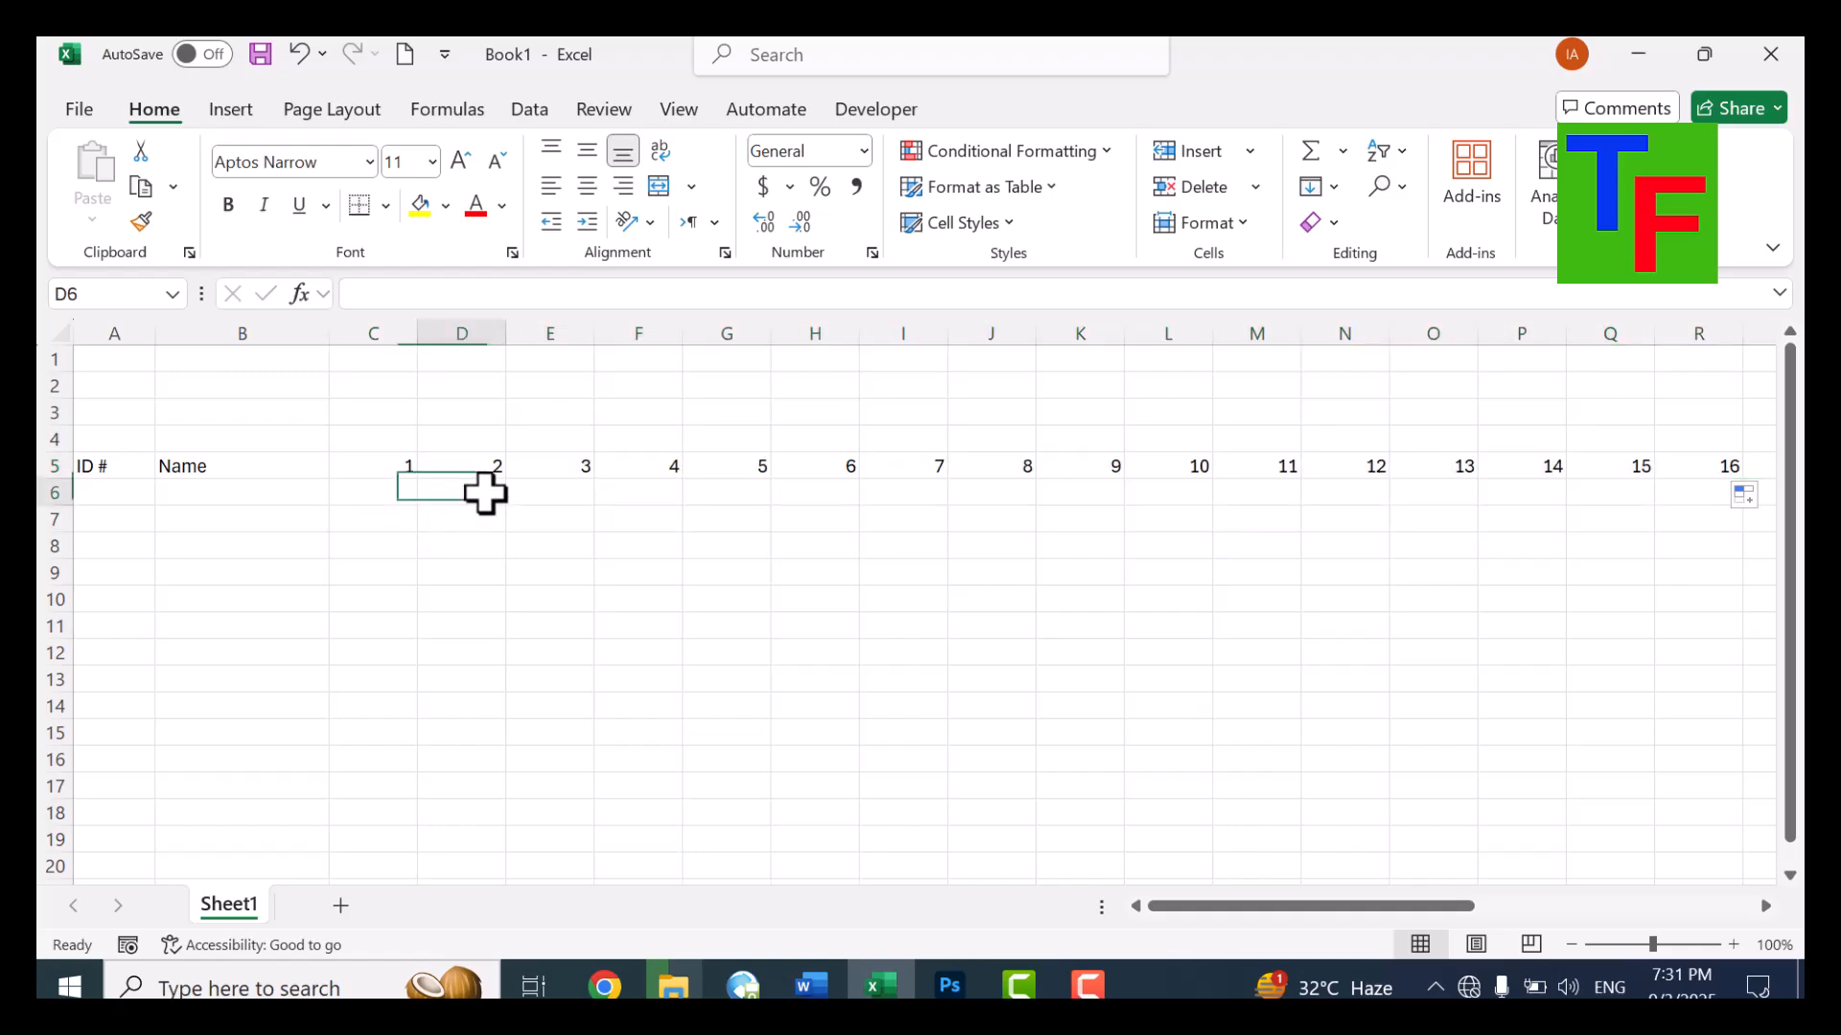
left_click(570, 487)
left_click(386, 493)
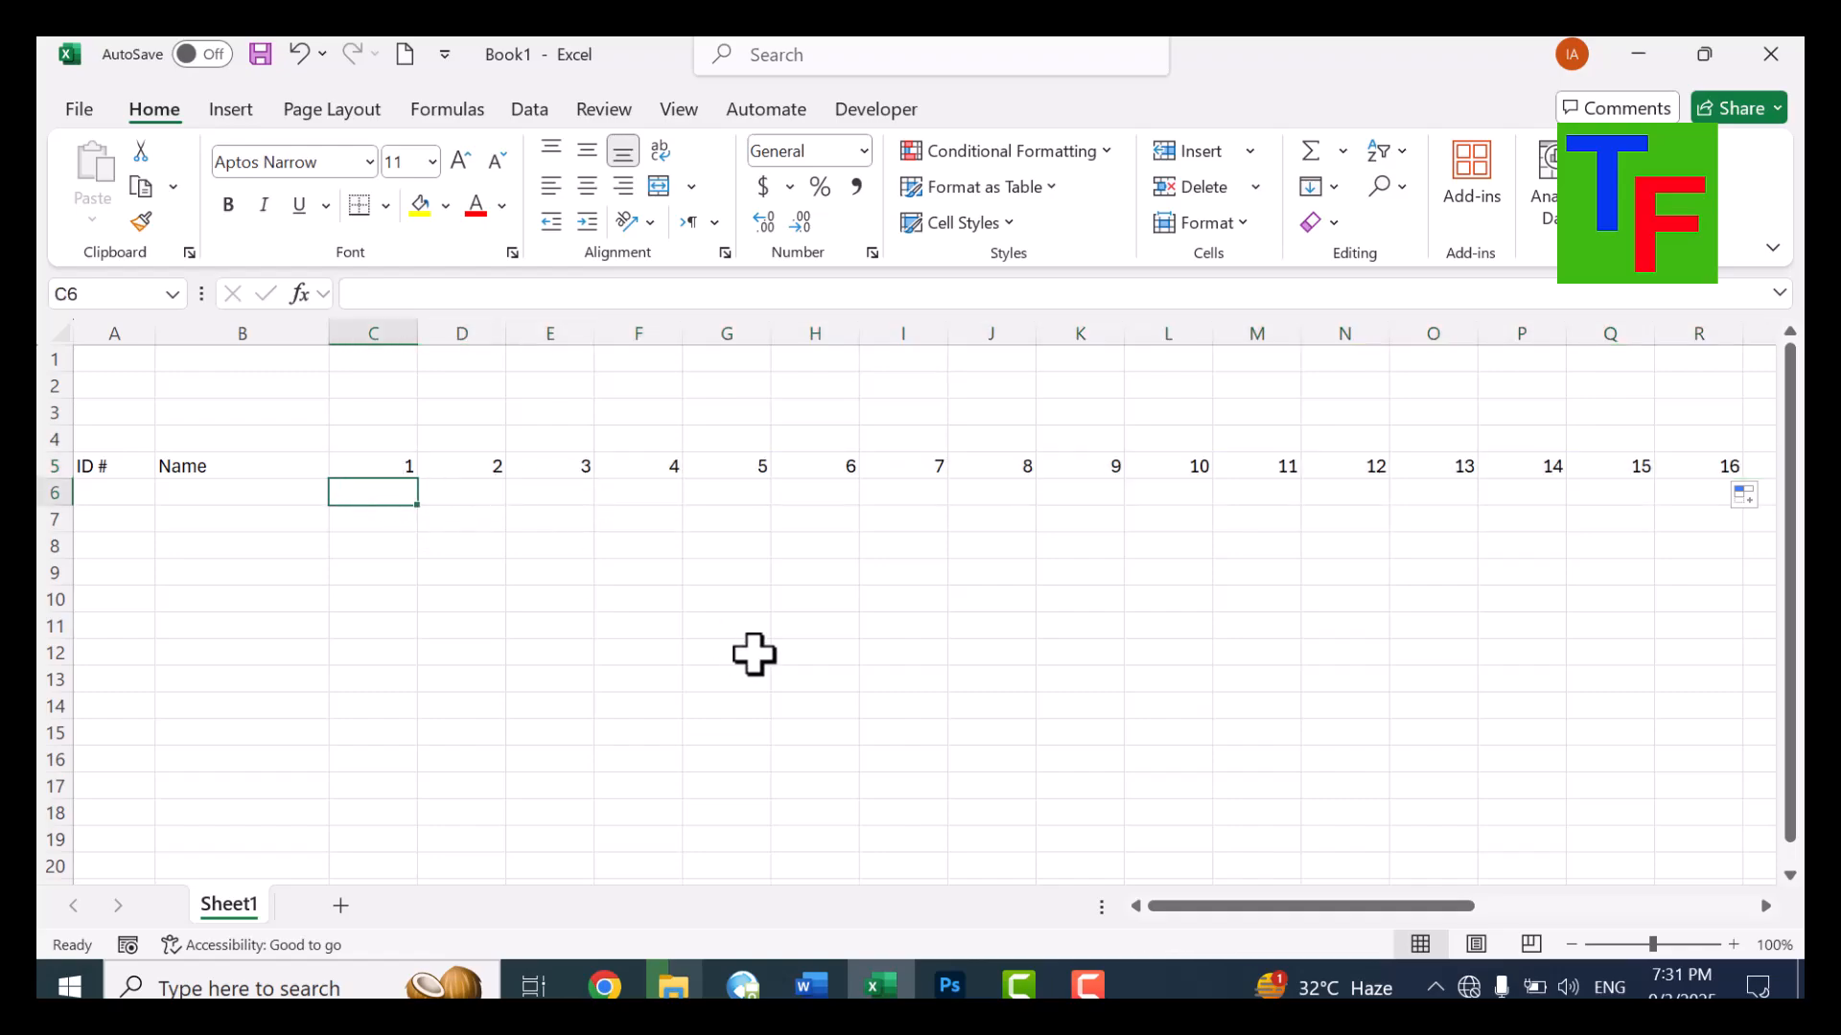
type("P")
key("Right")
key("Left")
key("Right")
key("Right")
key("Left")
key("Left")
Set columns C through AG to a column width of 2.4 so days 1–31 fit
mouse_move(418, 331)
left_mouse_down()
mouse_move(358, 329)
mouse_move(464, 325)
mouse_move(448, 331)
left_mouse_up()
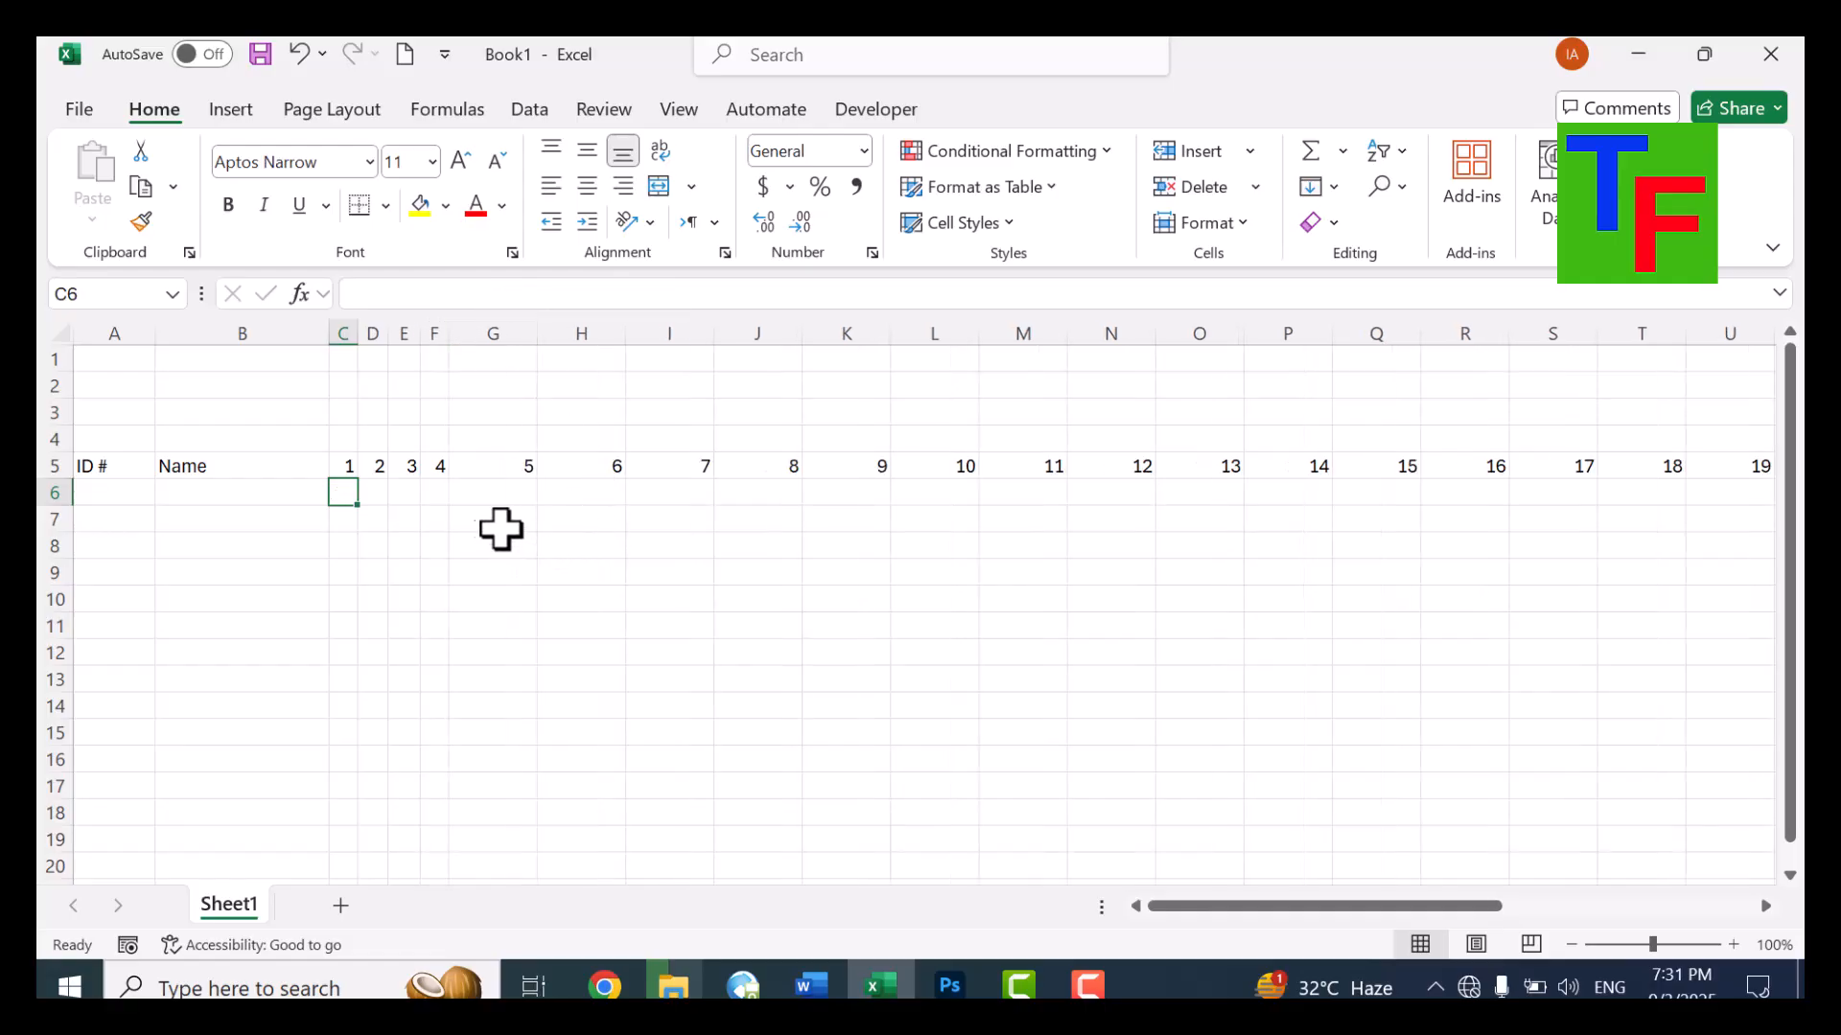
left_click_drag(336, 465, 1629, 466)
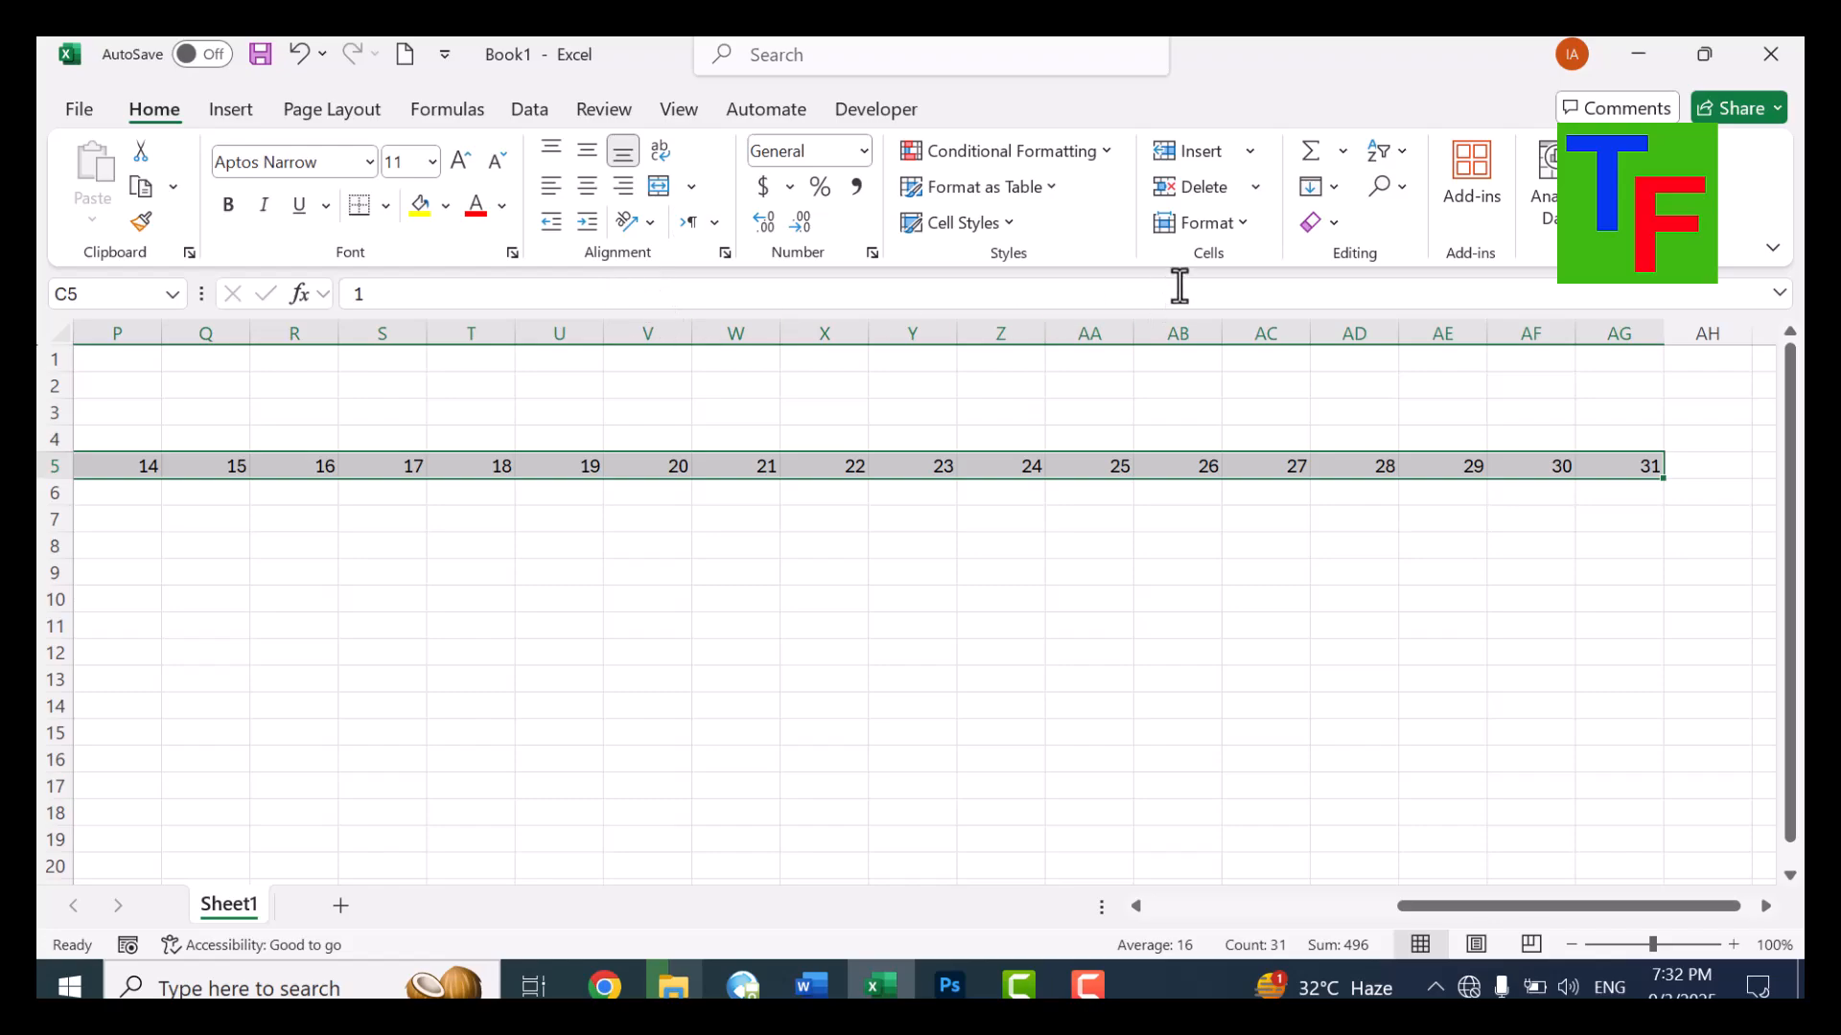
left_click(1242, 226)
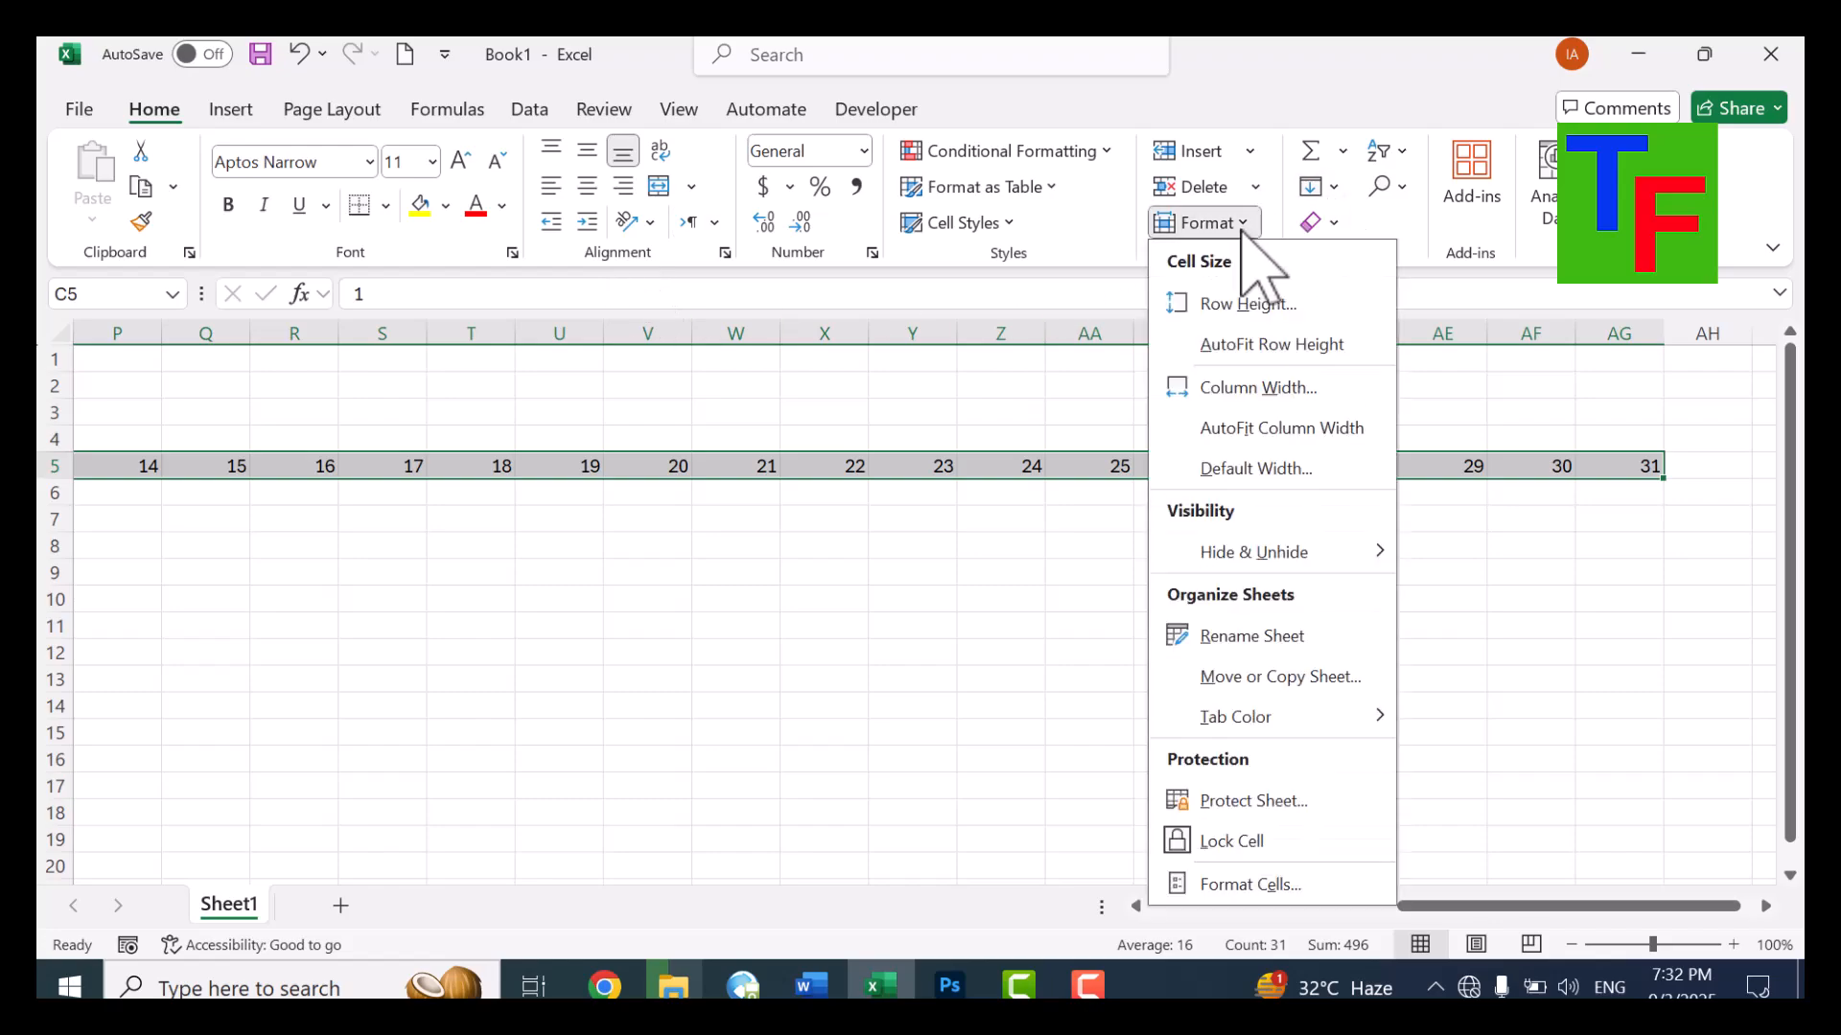
left_click(1258, 387)
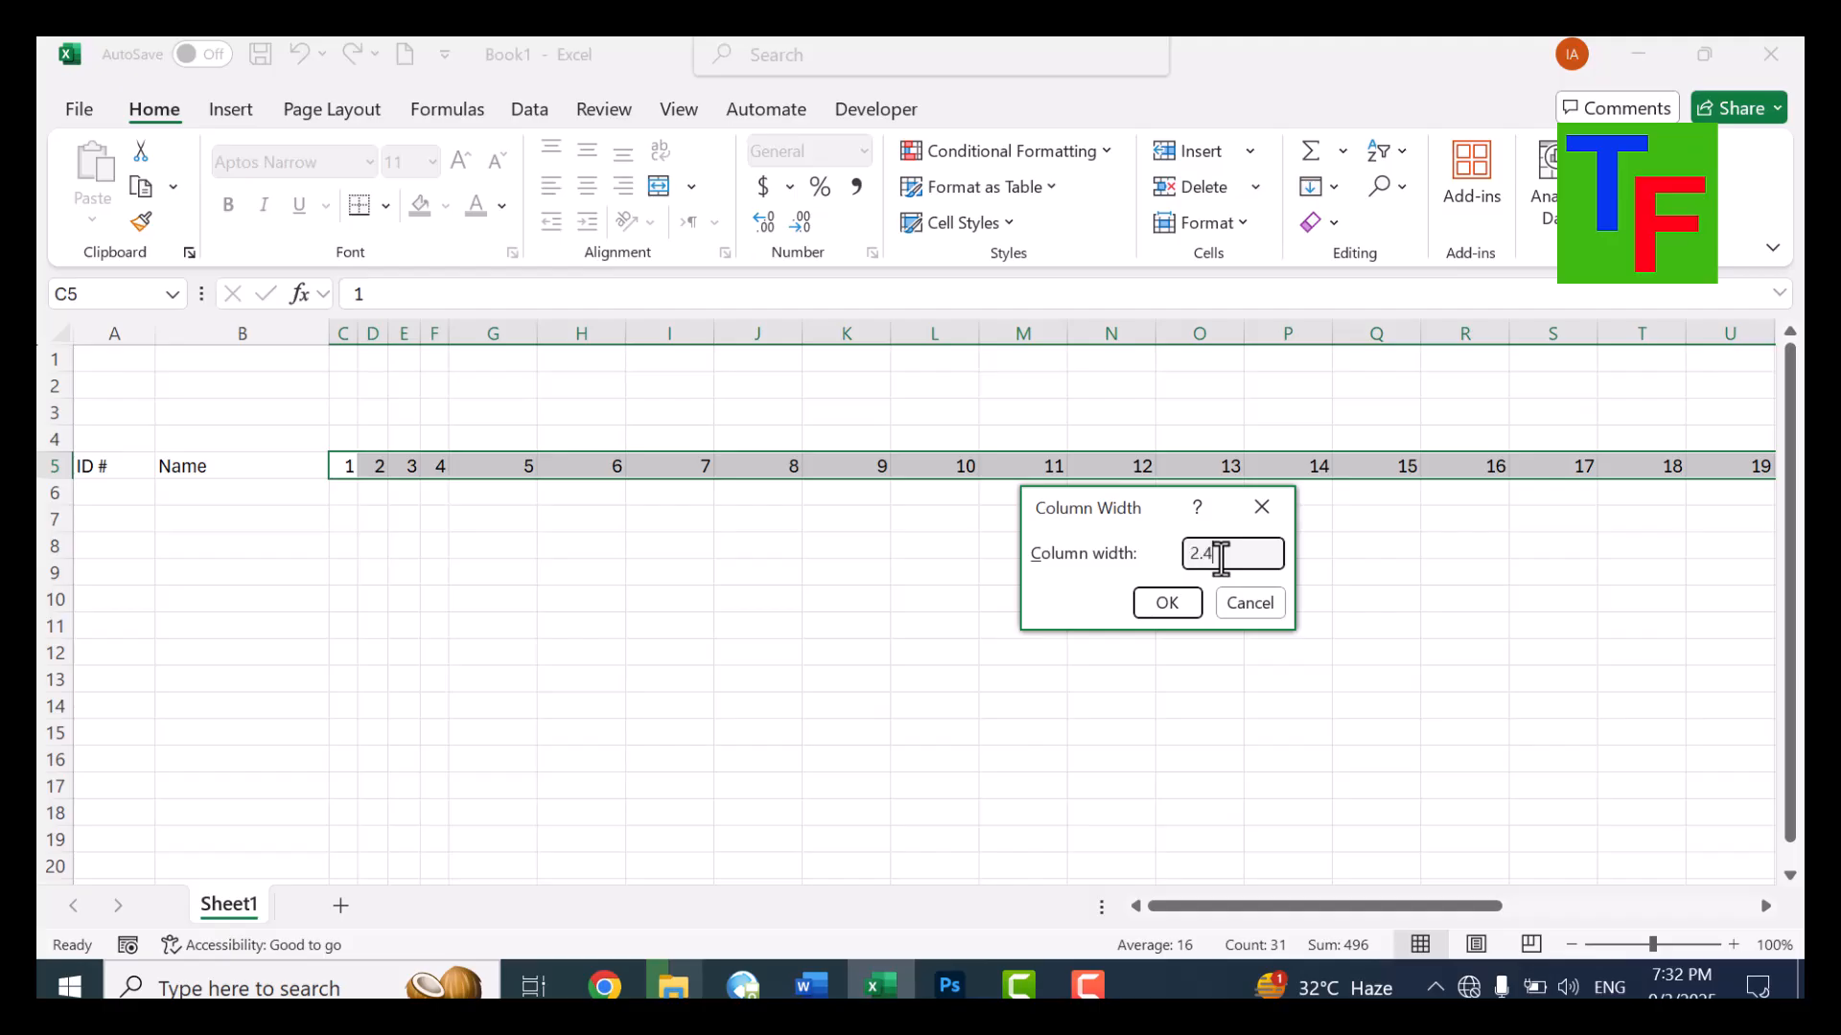
type("2.4")
key("Return")
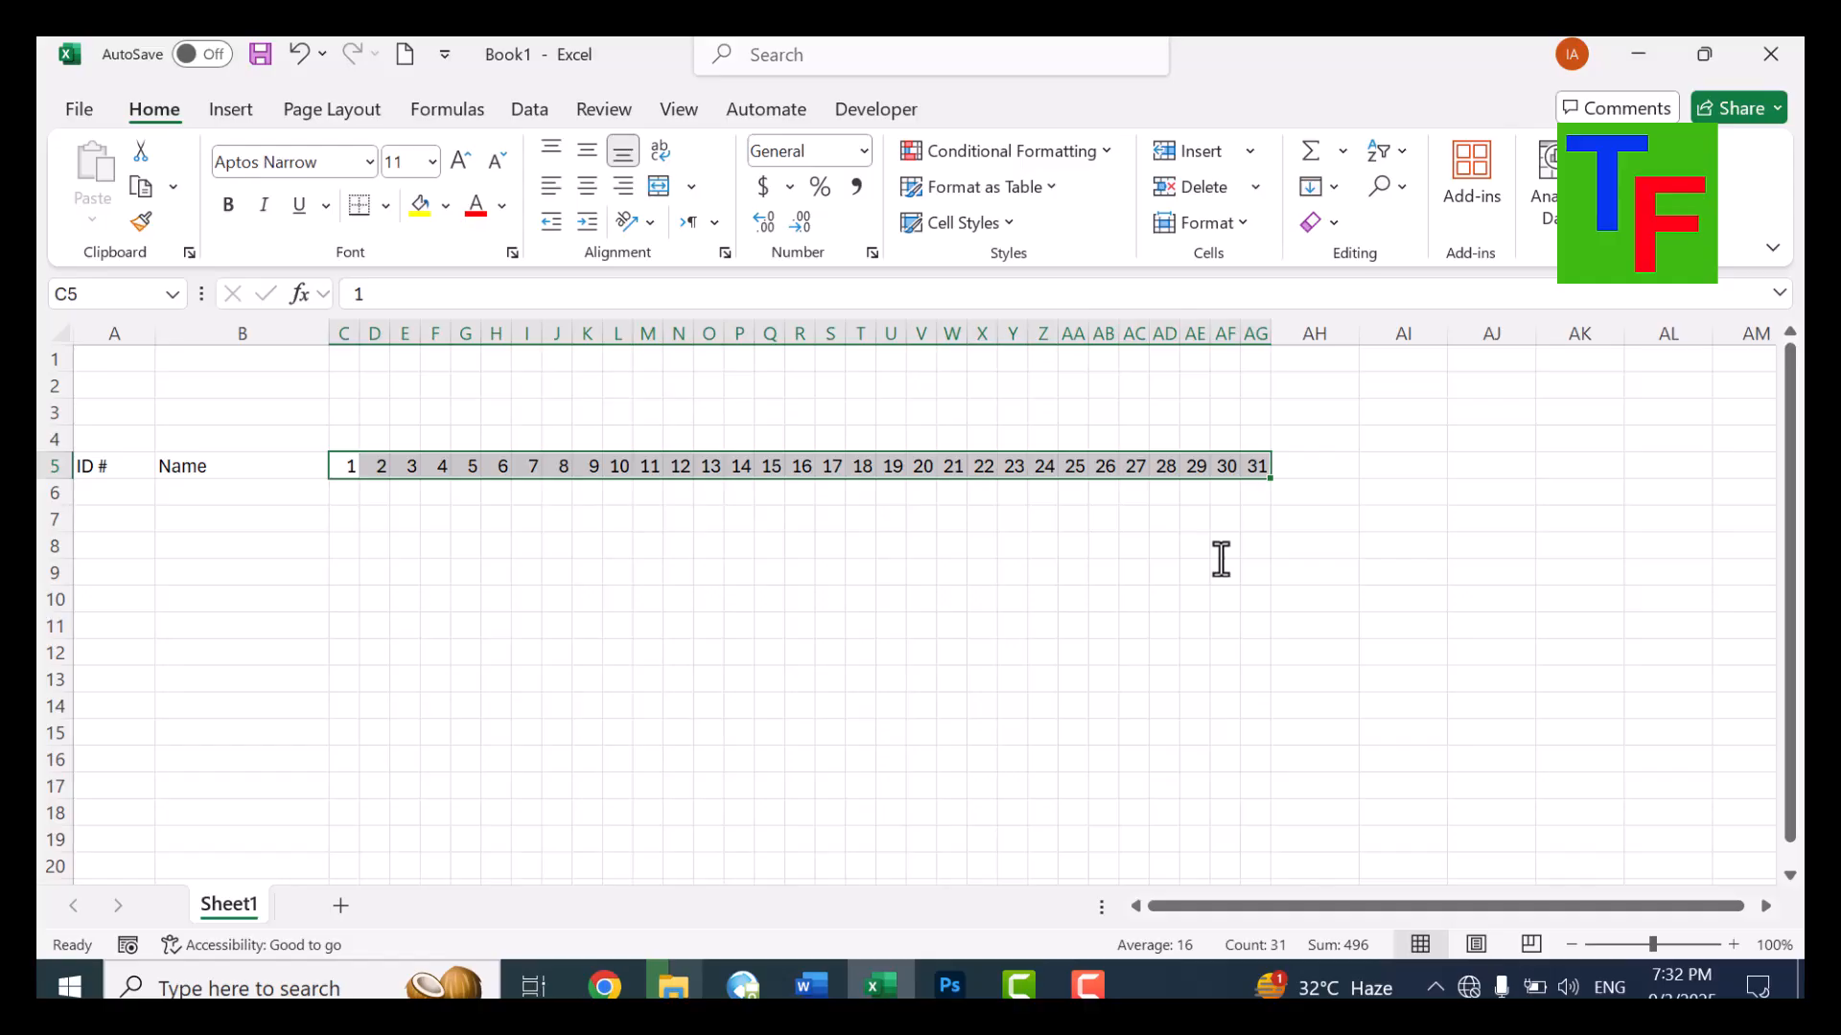
key("Right")
key("Right")
key("Right")
key("Right")
key("Right")
key("Right")
key("Right")
key("Right")
key("Right")
key("Right")
key("Right")
key("Right")
key("Right")
key("Right")
key("Right")
key("Right")
key("Right")
key("Right")
key("Right")
key("Right")
key("Right")
key("Right")
key("Right")
key("Right")
key("Right")
key("Right")
key("Right")
key("Right")
key("Right")
key("Right")
key("Right")
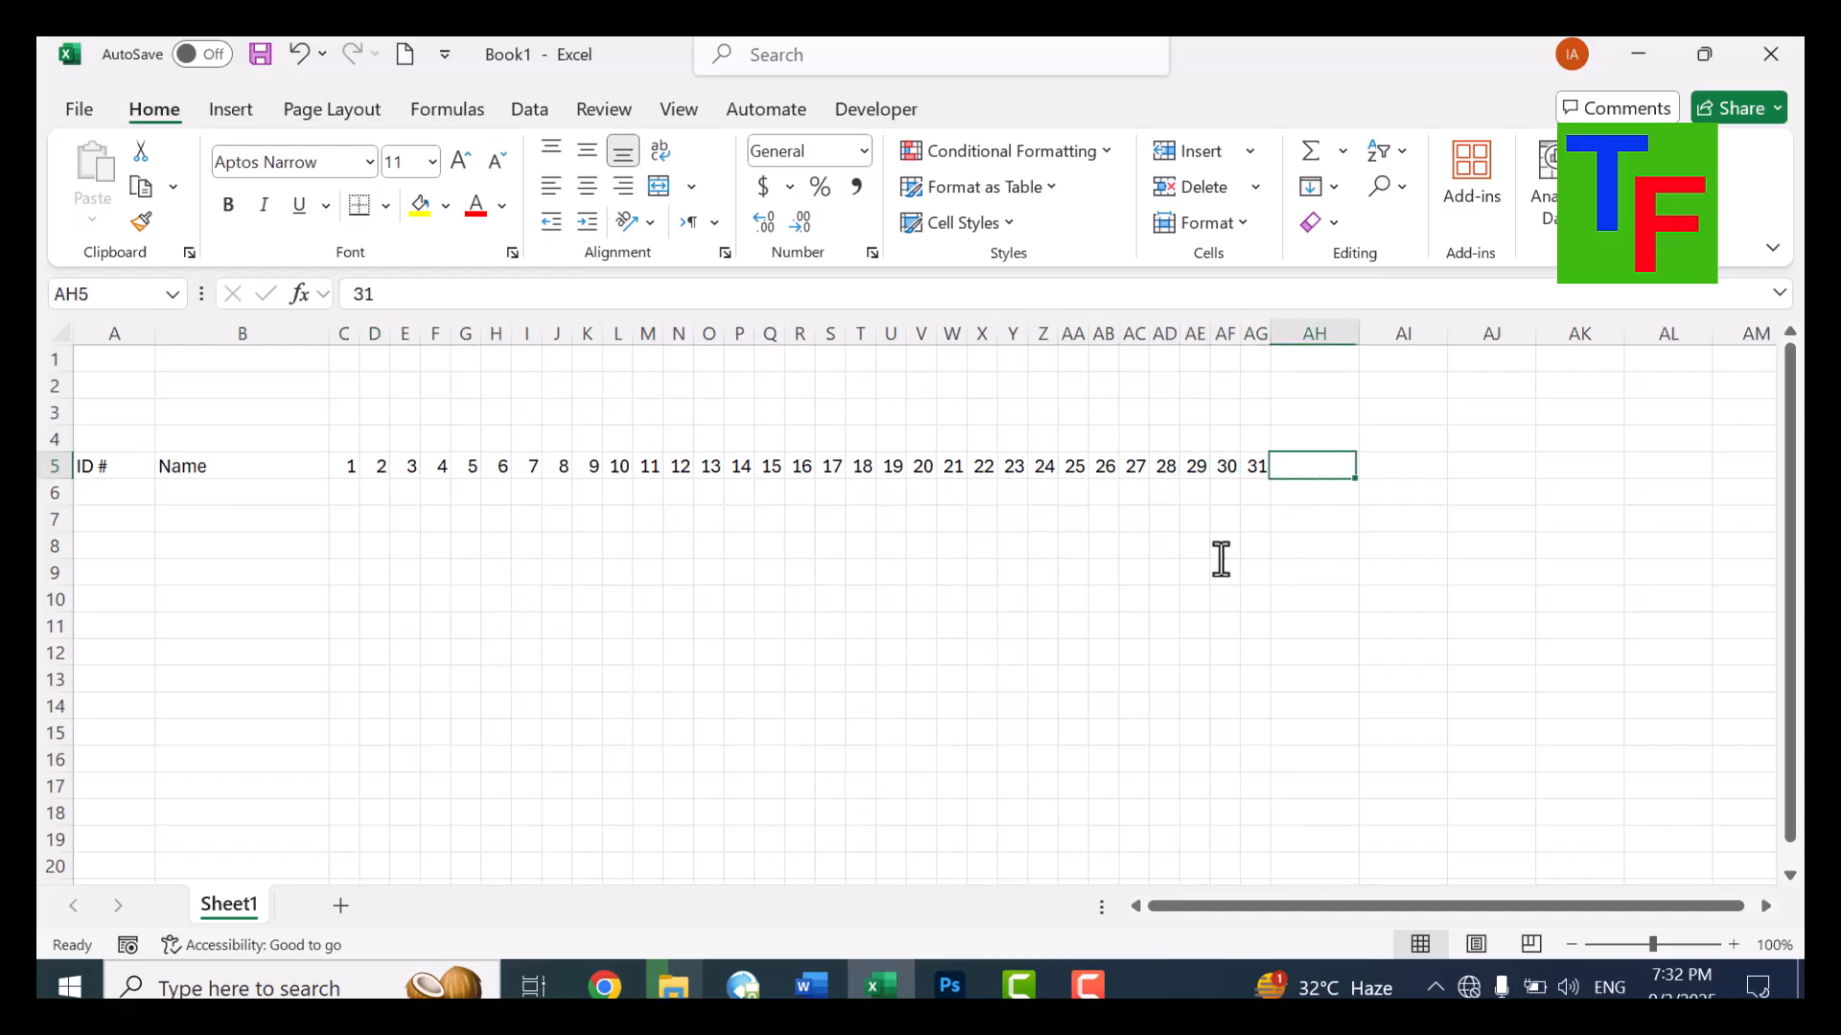
Enter the two-line header Work Days in AH5
type("Work")
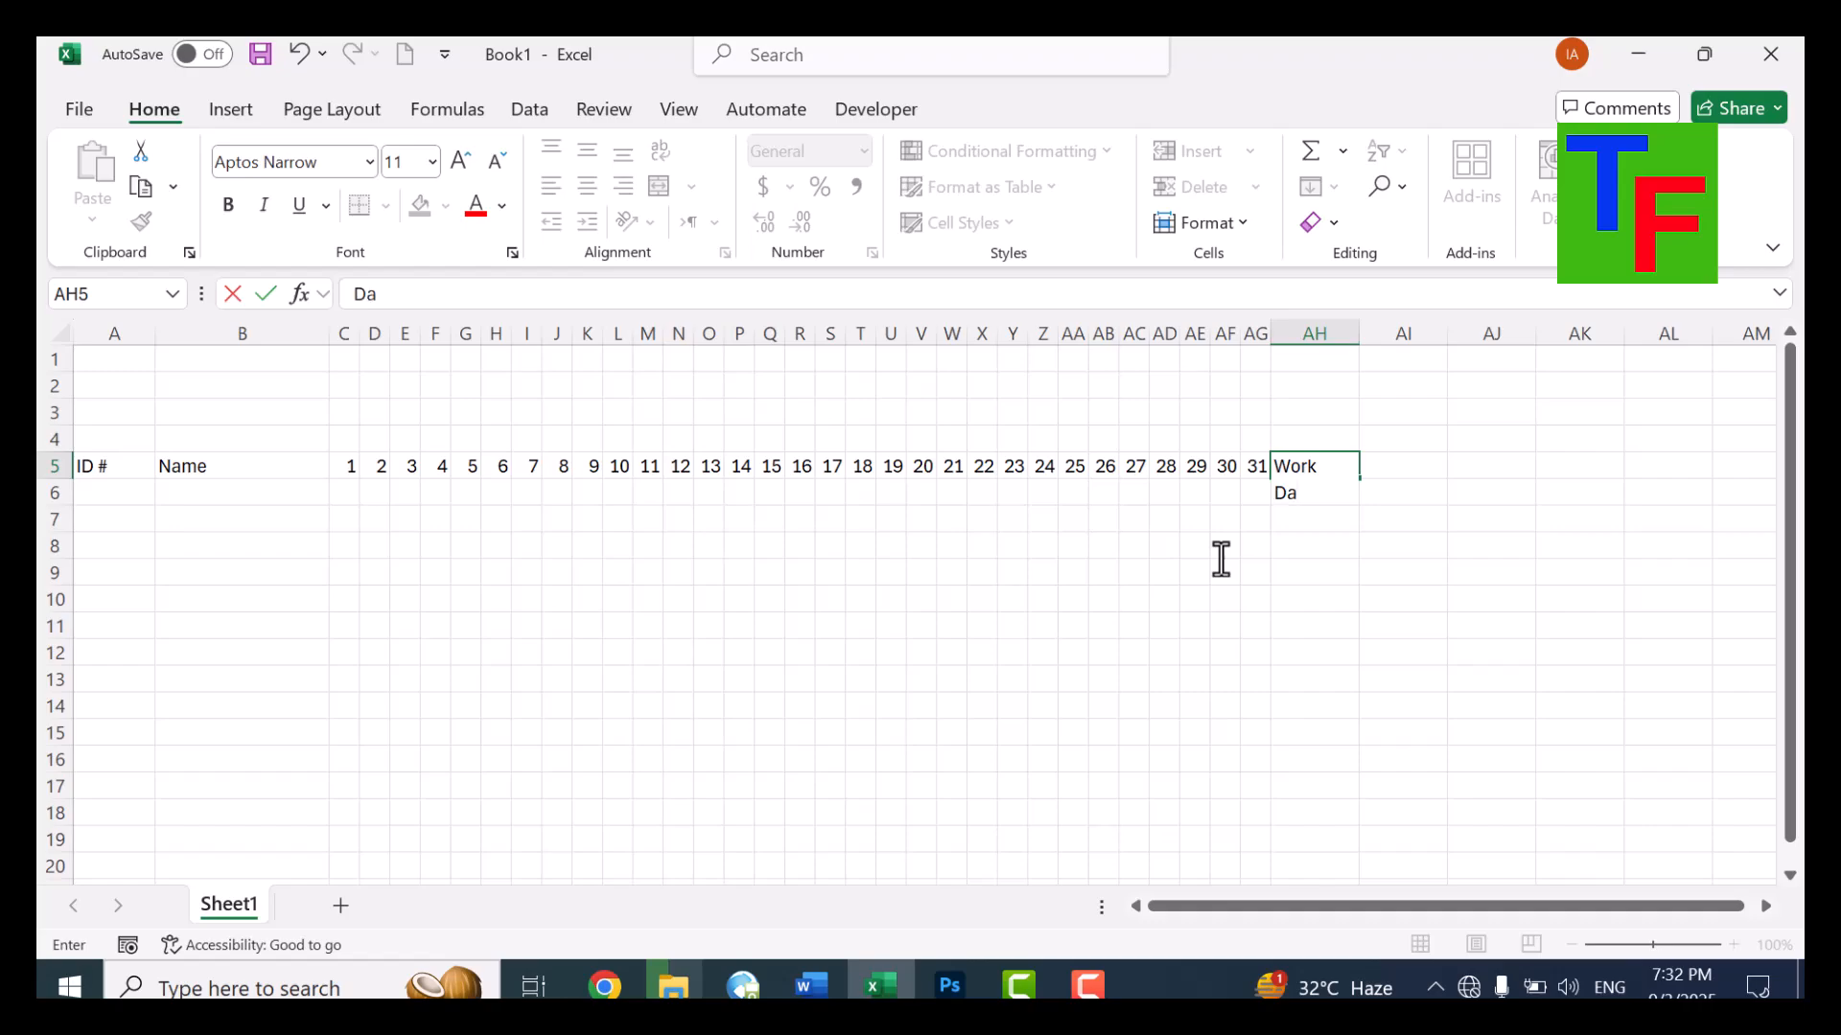
type("Days")
key("Return")
key("Up")
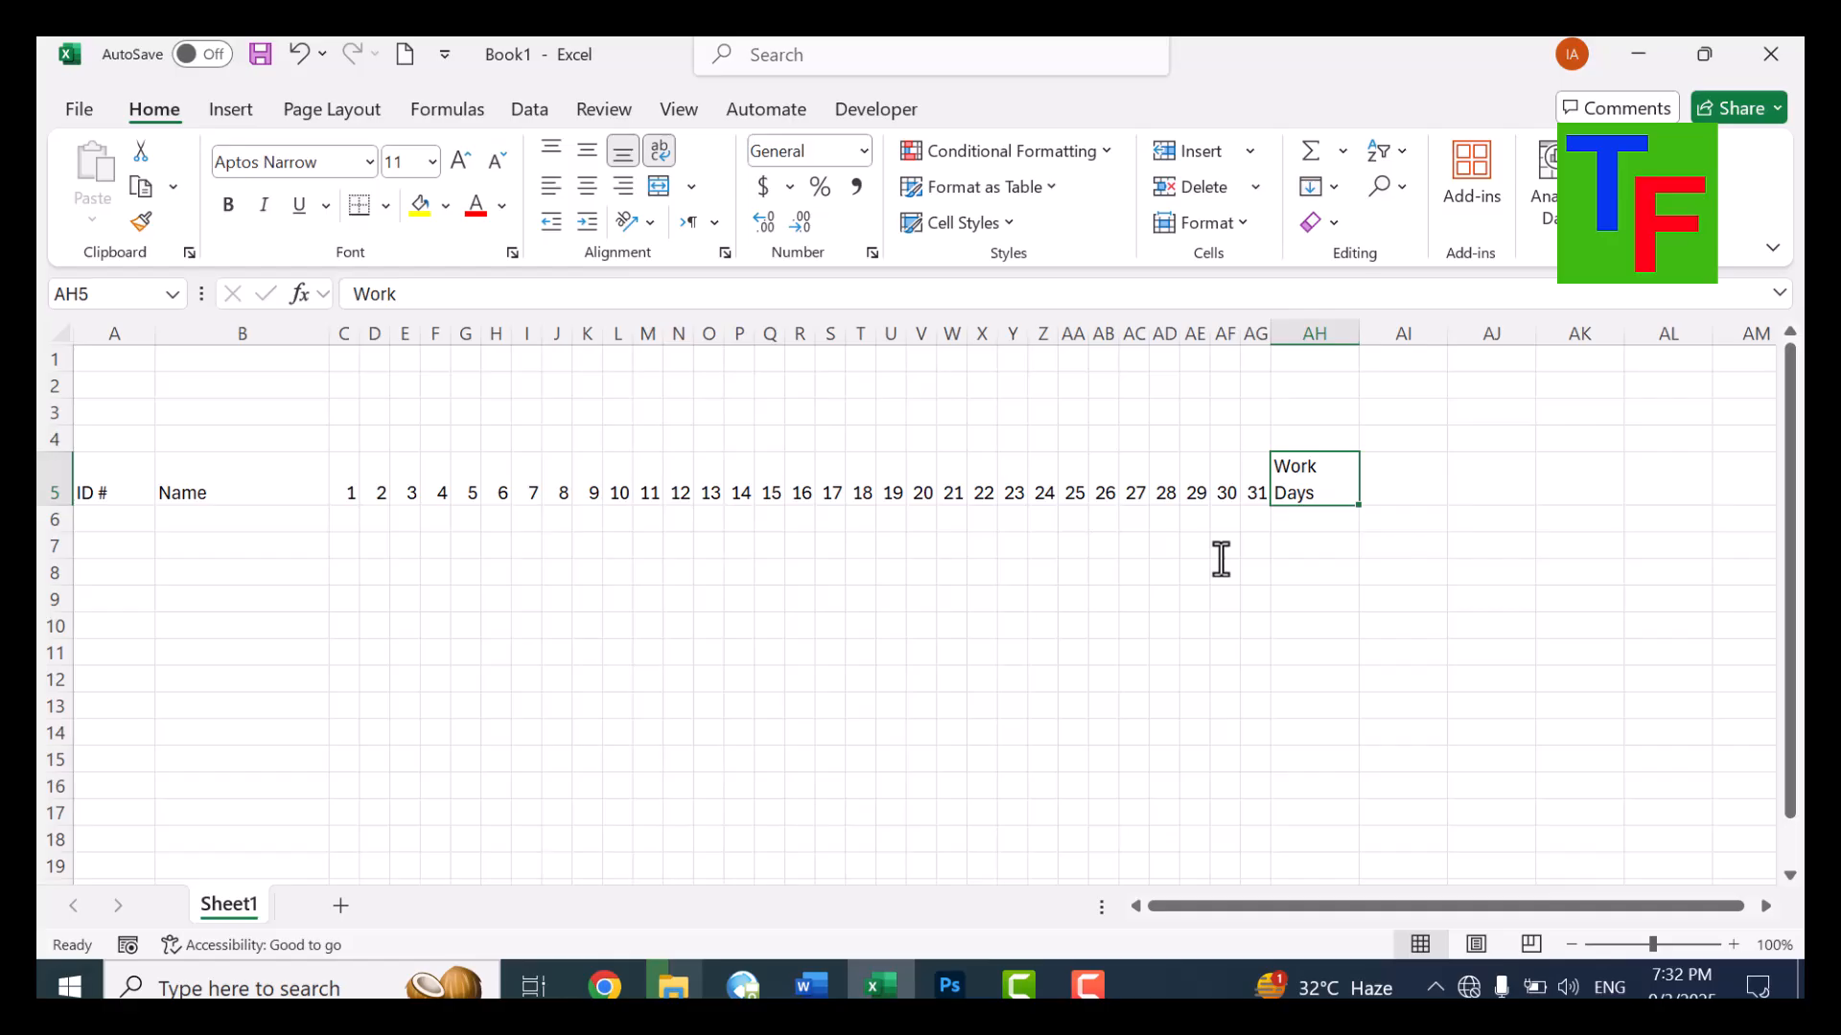
key("Right")
Add headers Present, Absent, Leave and Remarks in AI5:AL5
type("P")
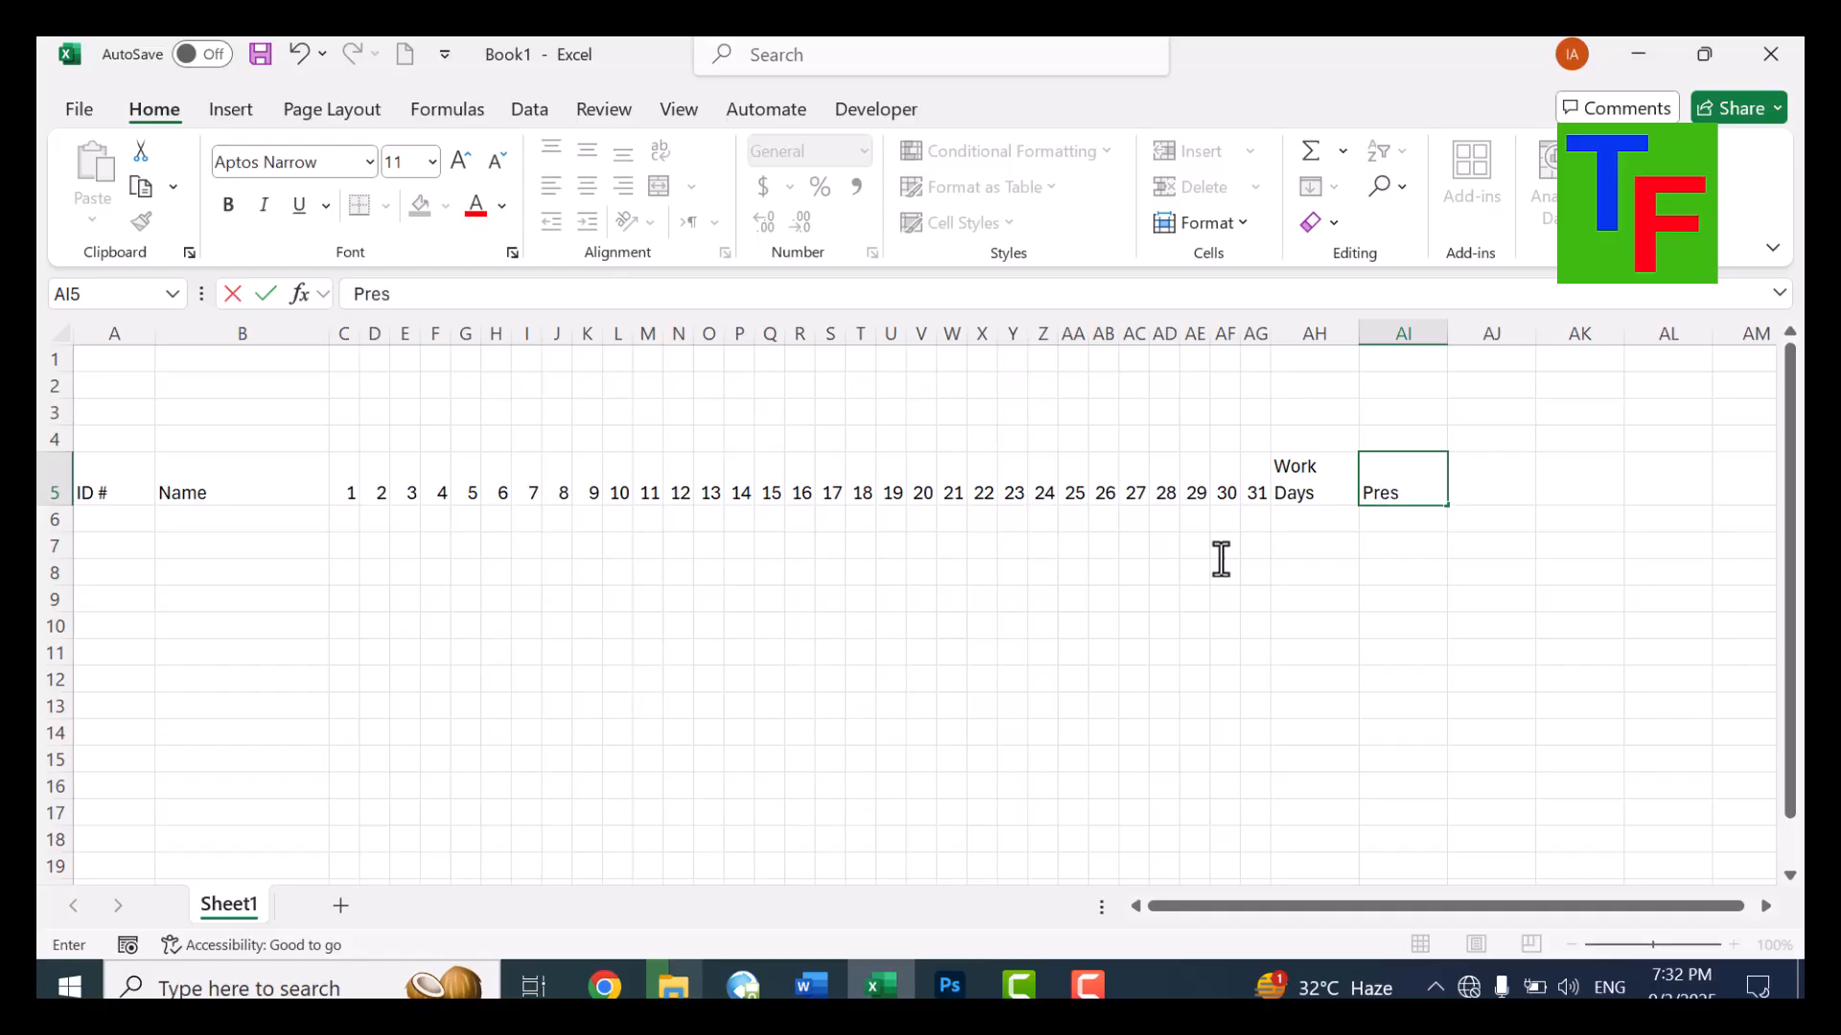
key("Tab")
type("Ab")
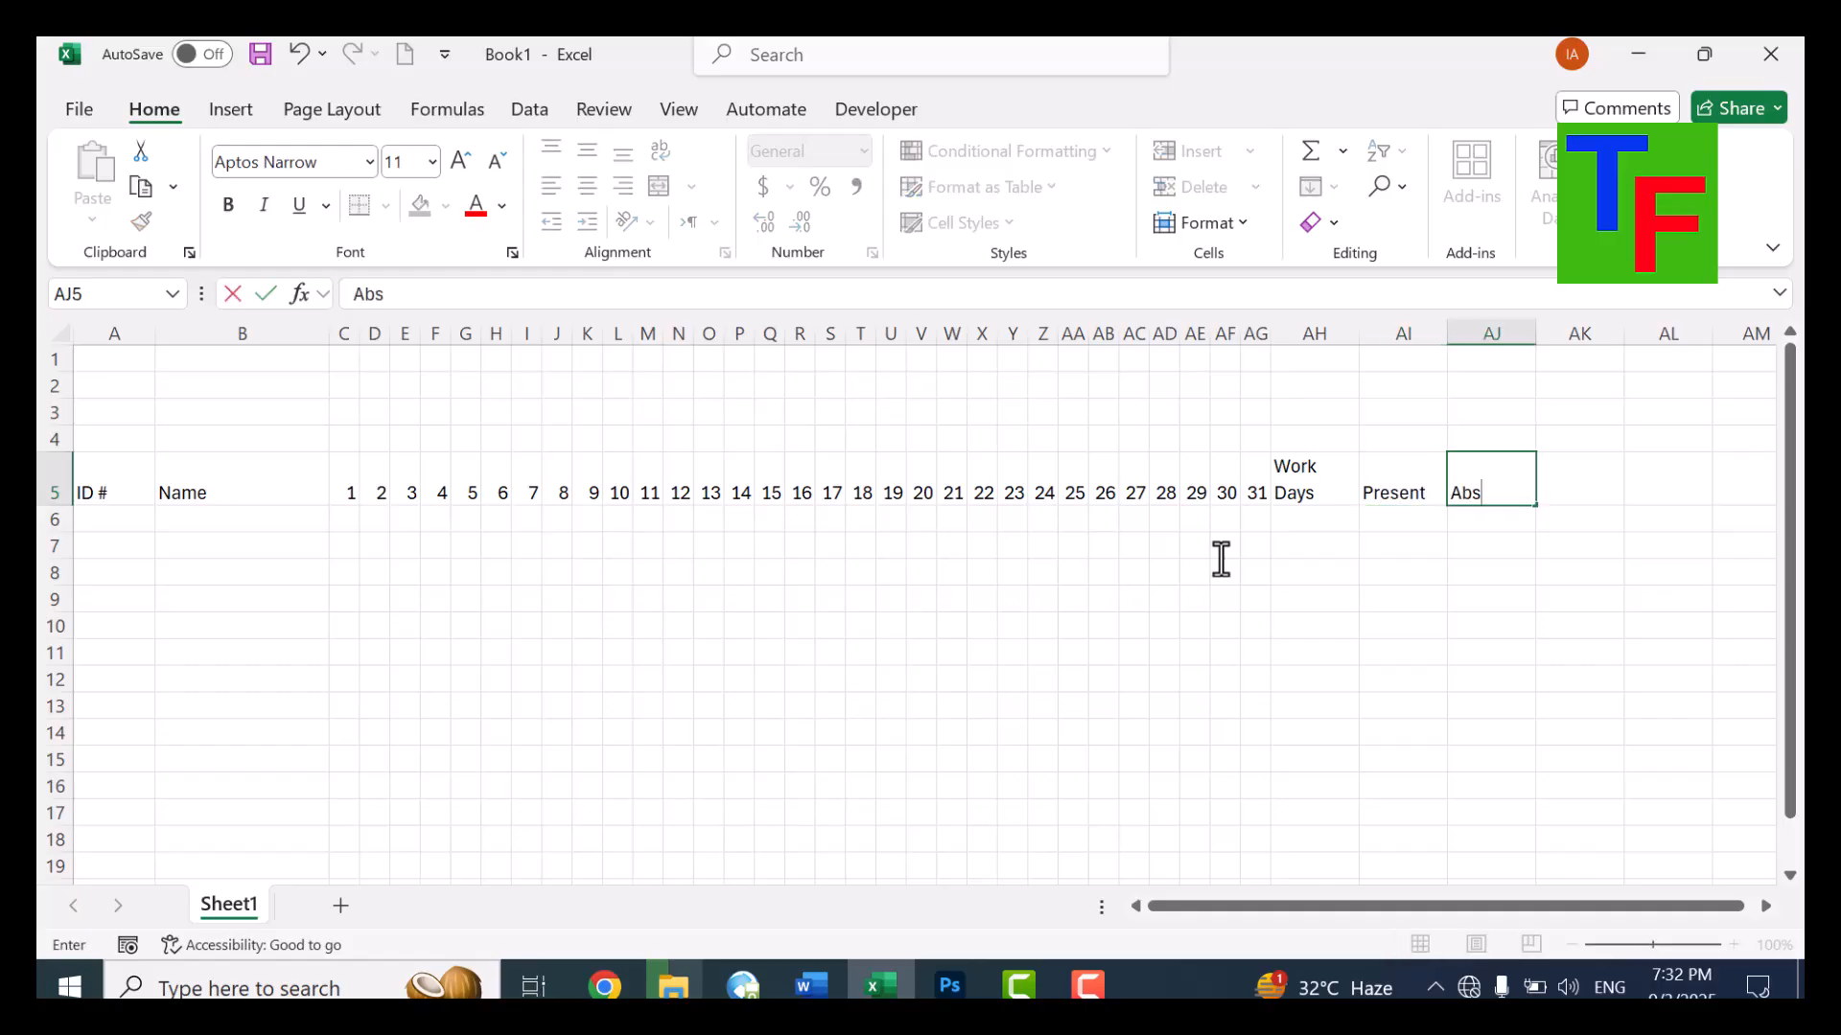
key("Tab")
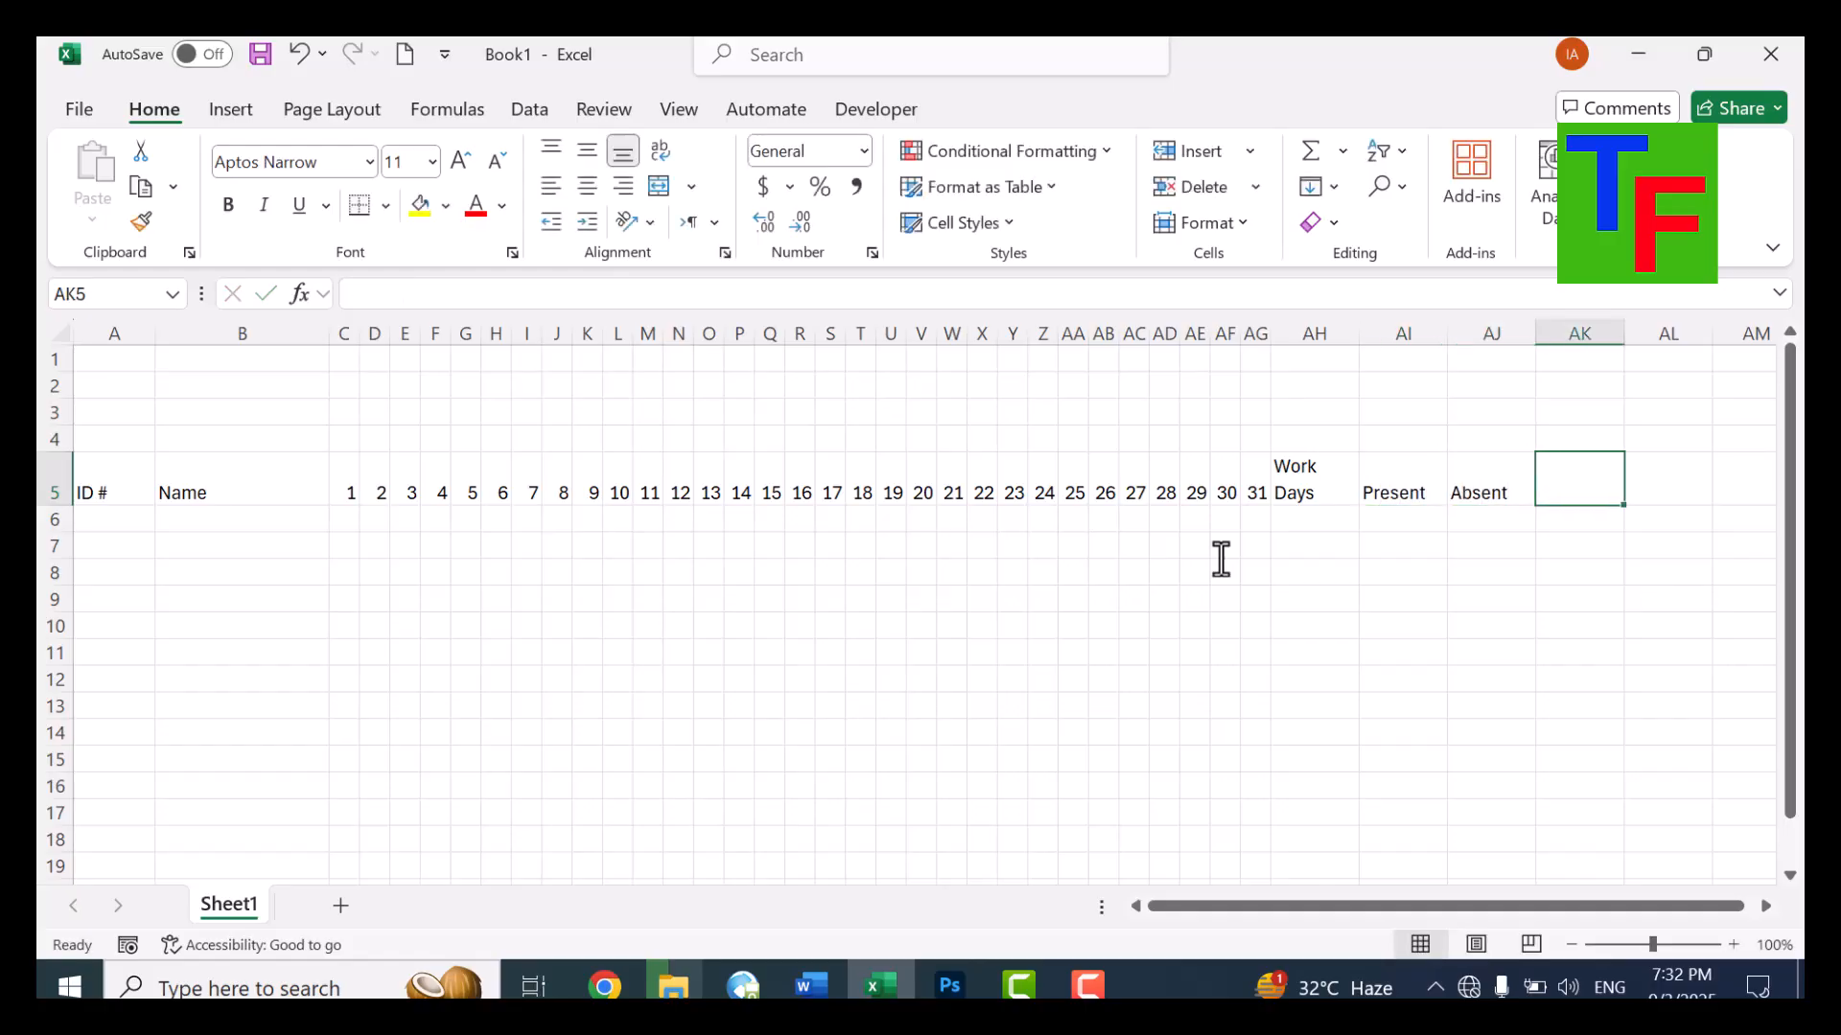
type("Leave")
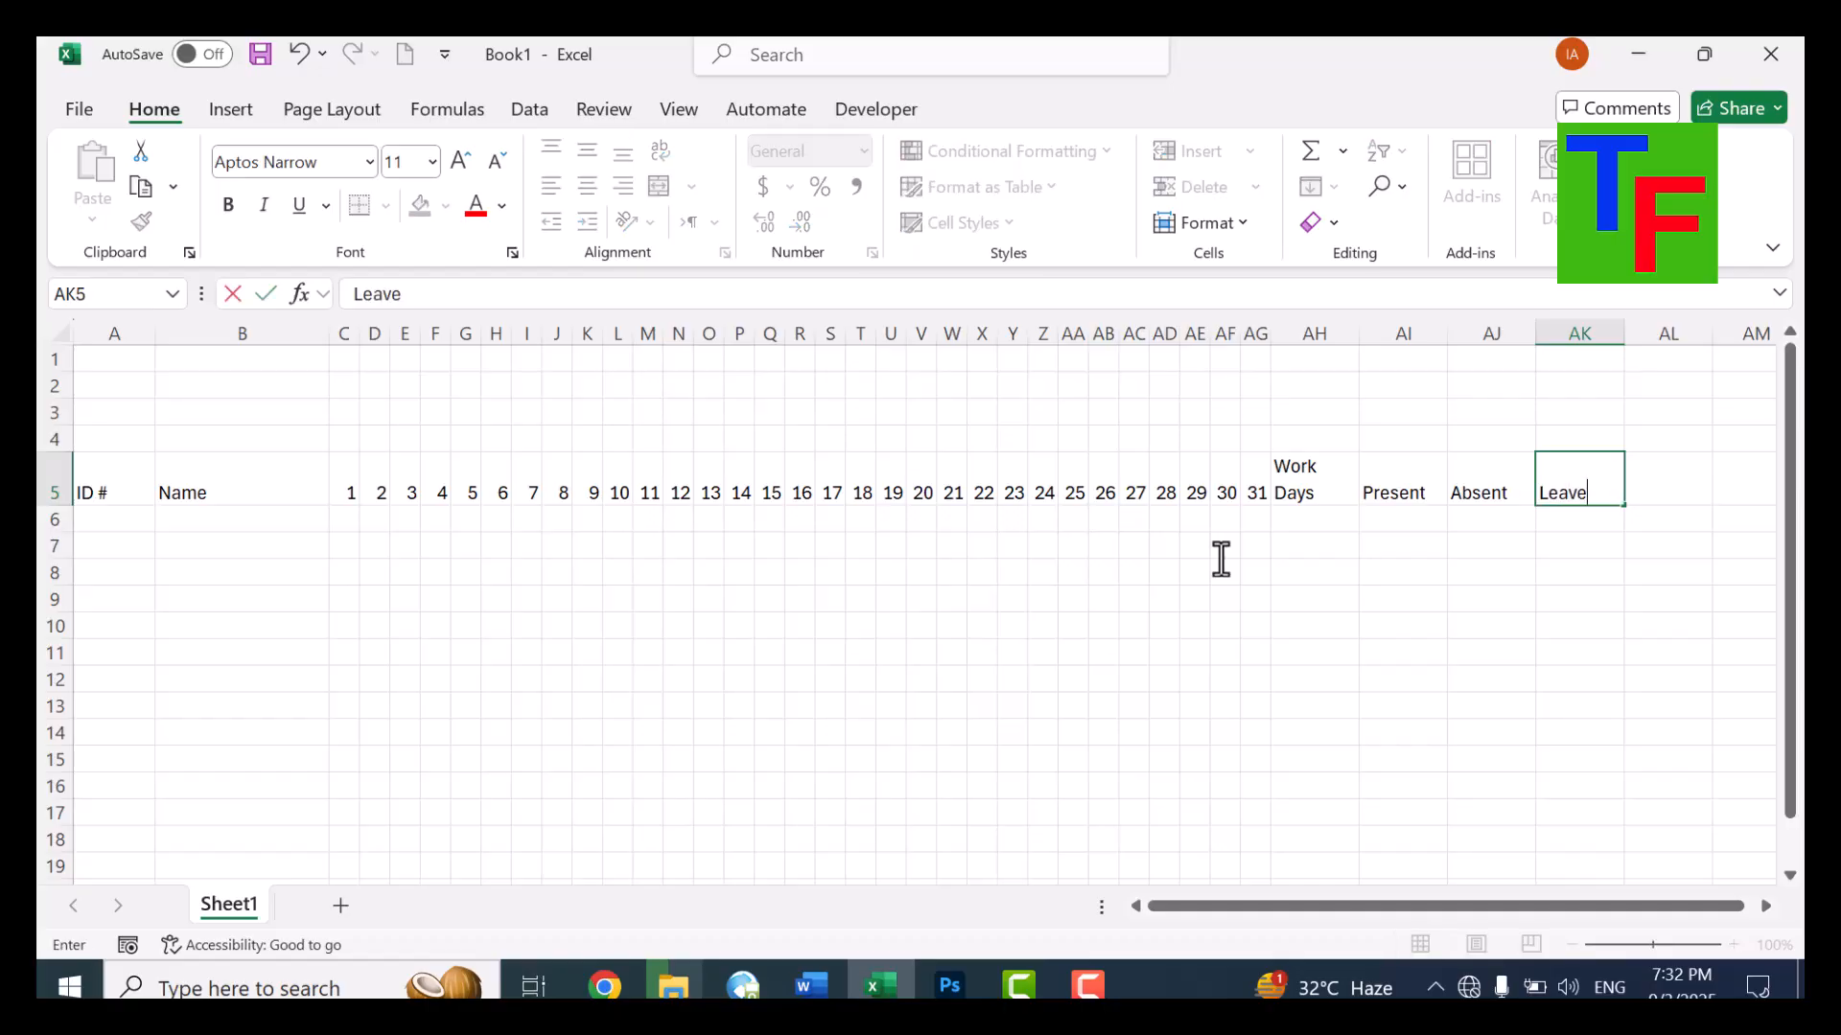
key("Tab")
type("E")
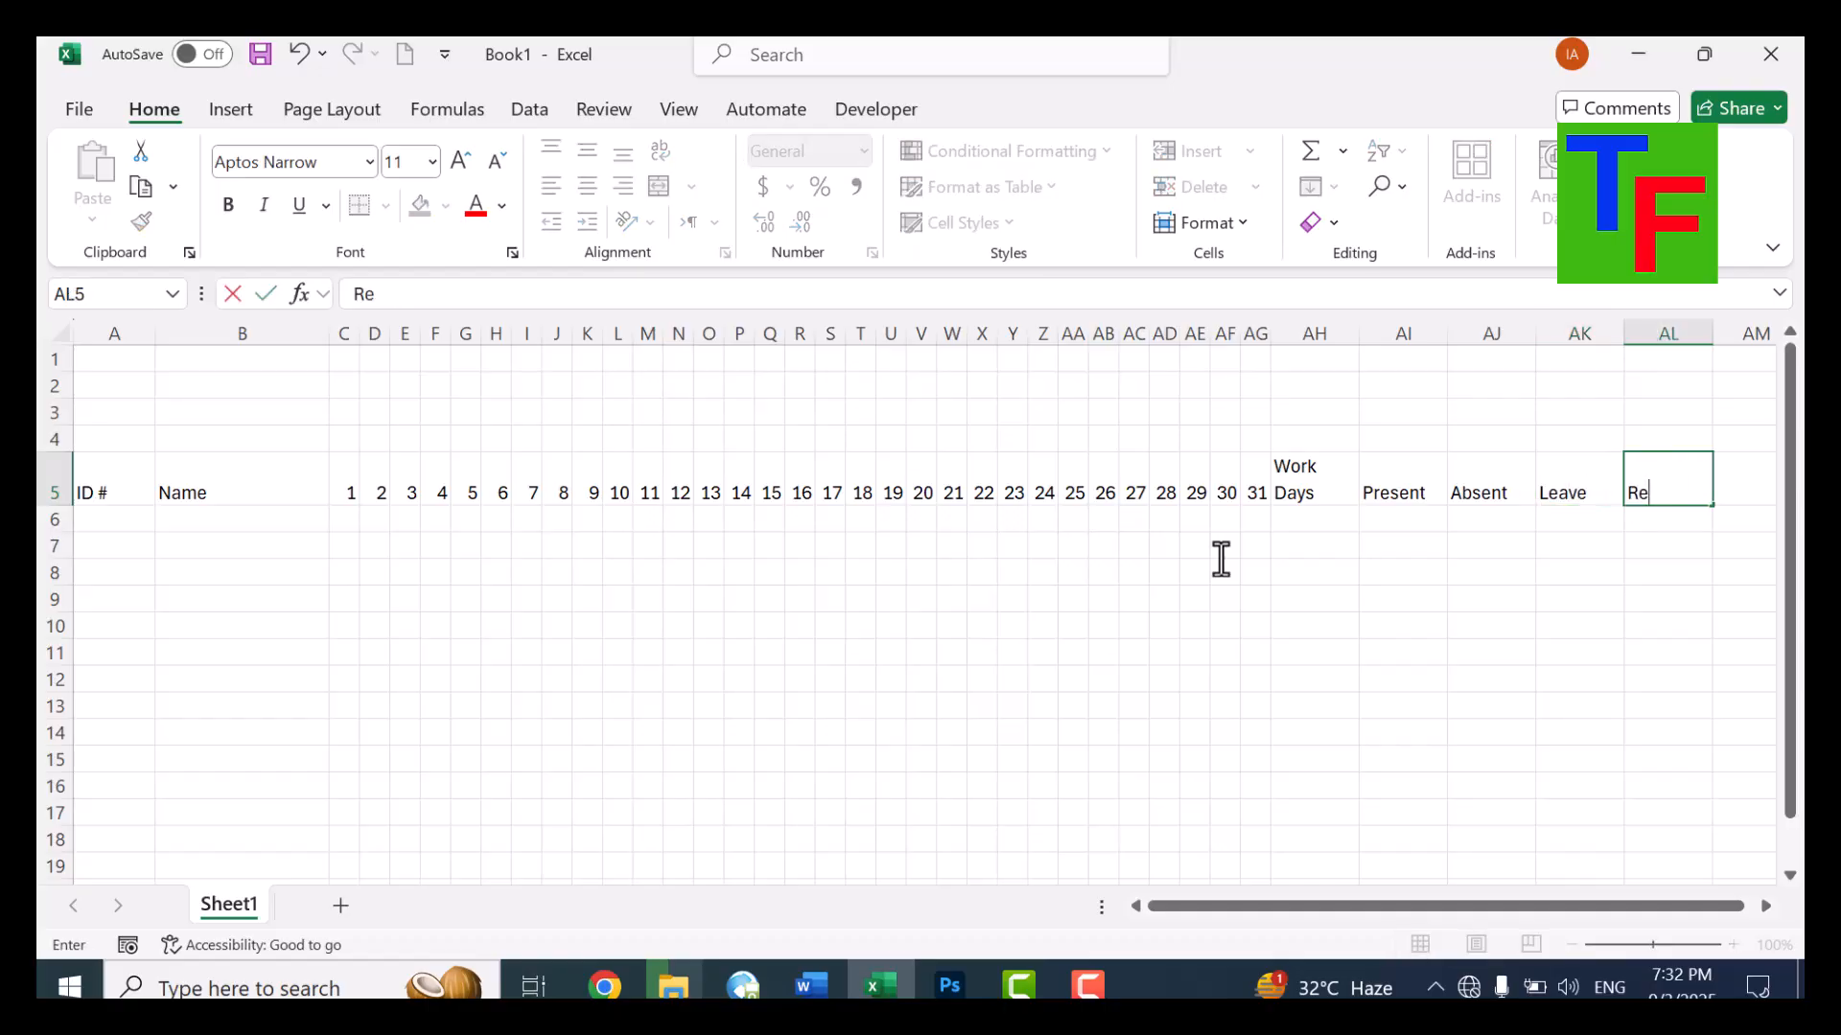
key("Return")
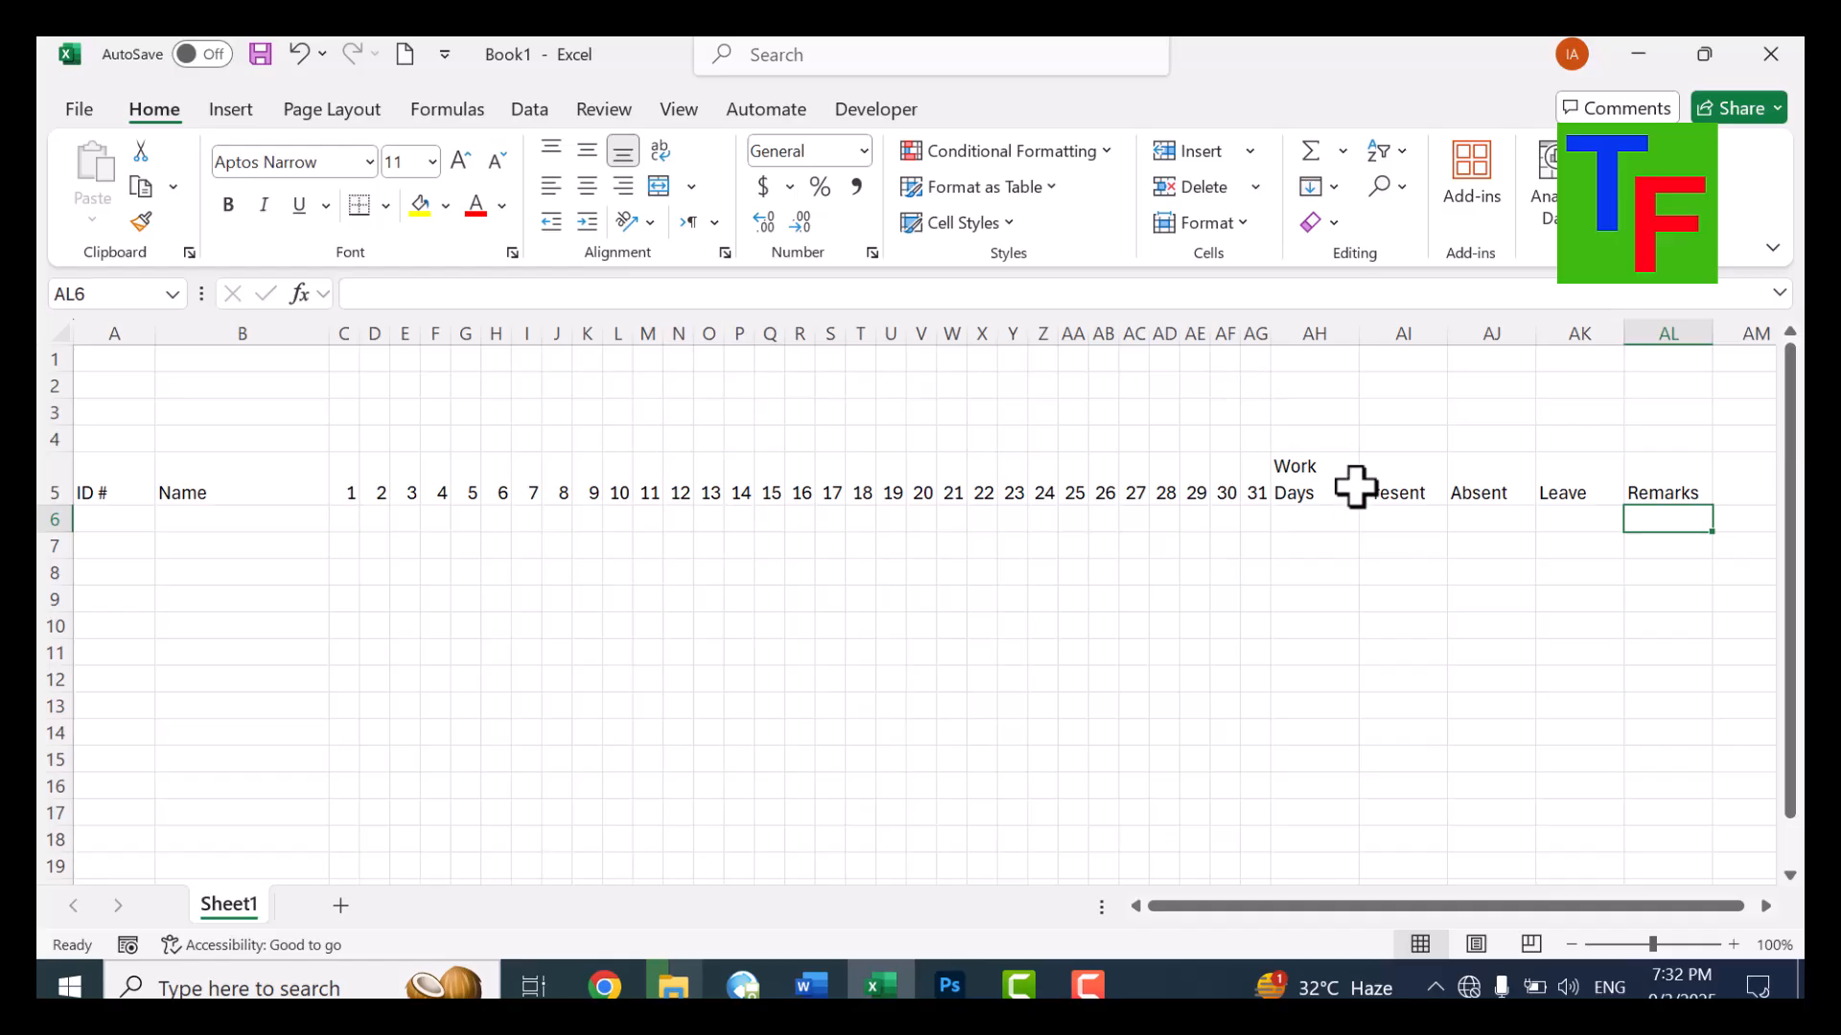
Narrow the Present column and select the register block A5:AL18
left_click_drag(1446, 332, 1734, 331)
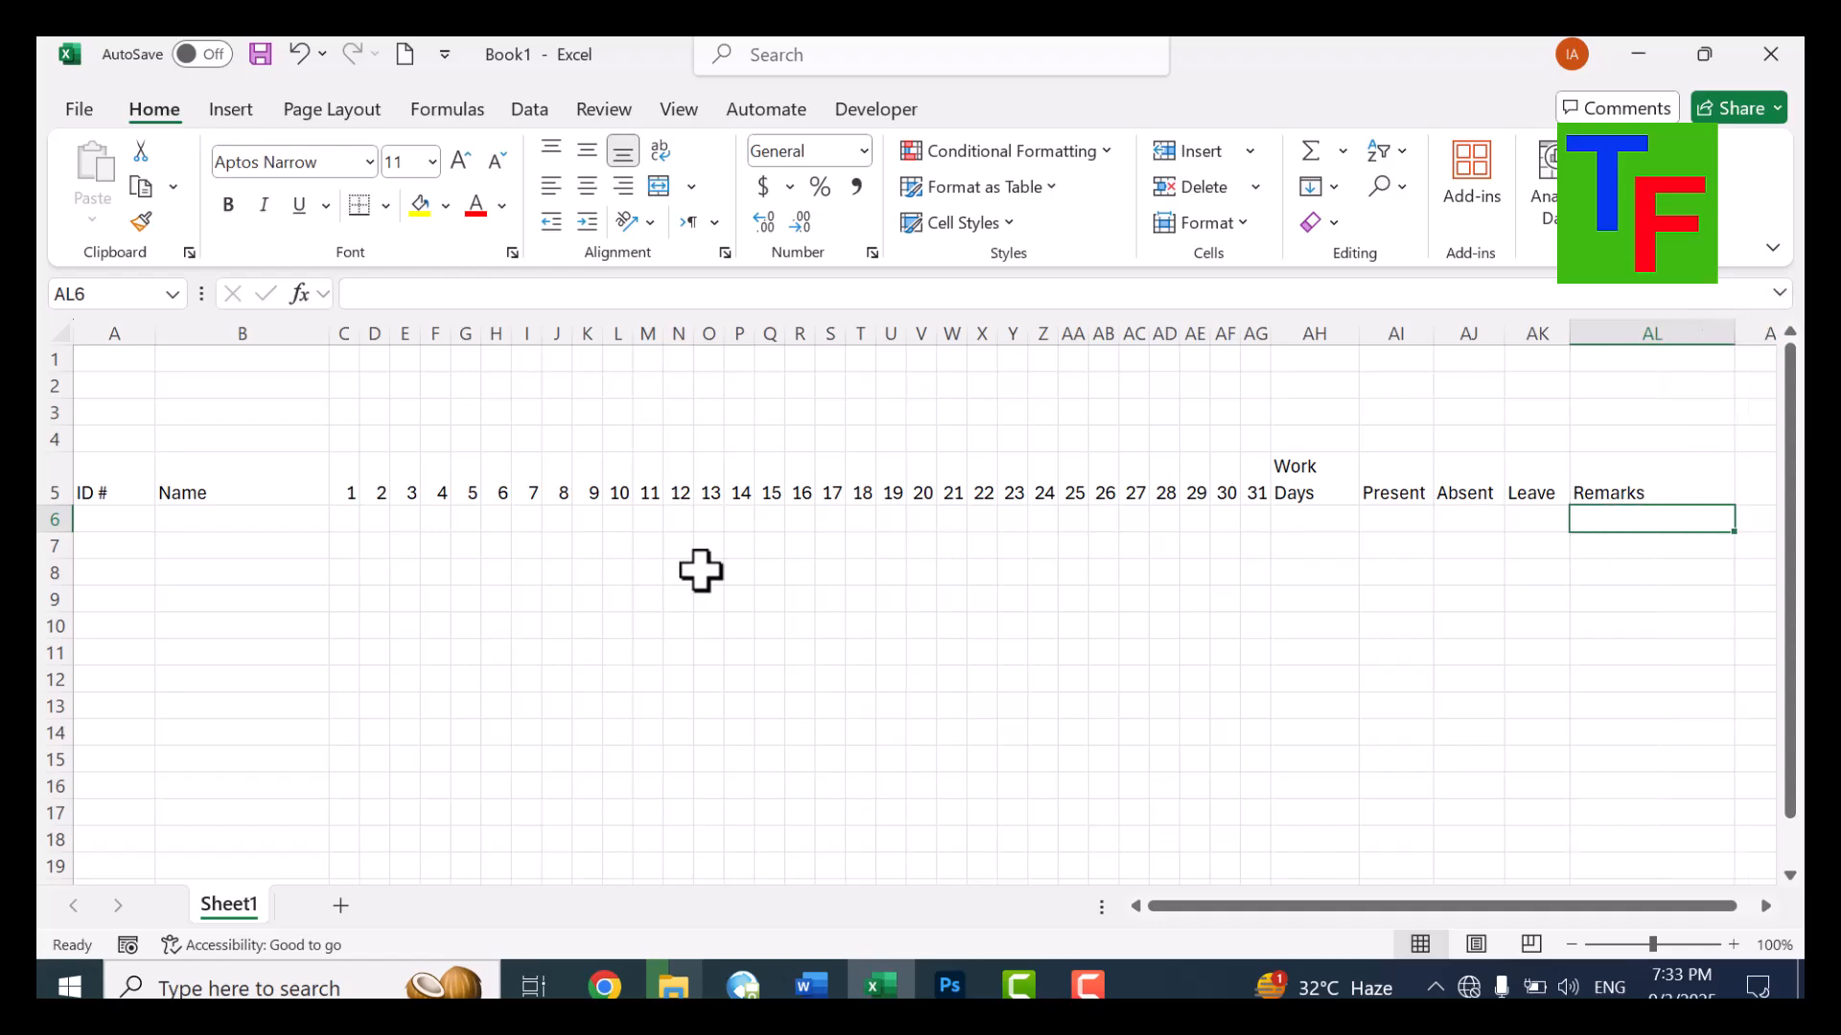
left_click_drag(101, 491, 1575, 843)
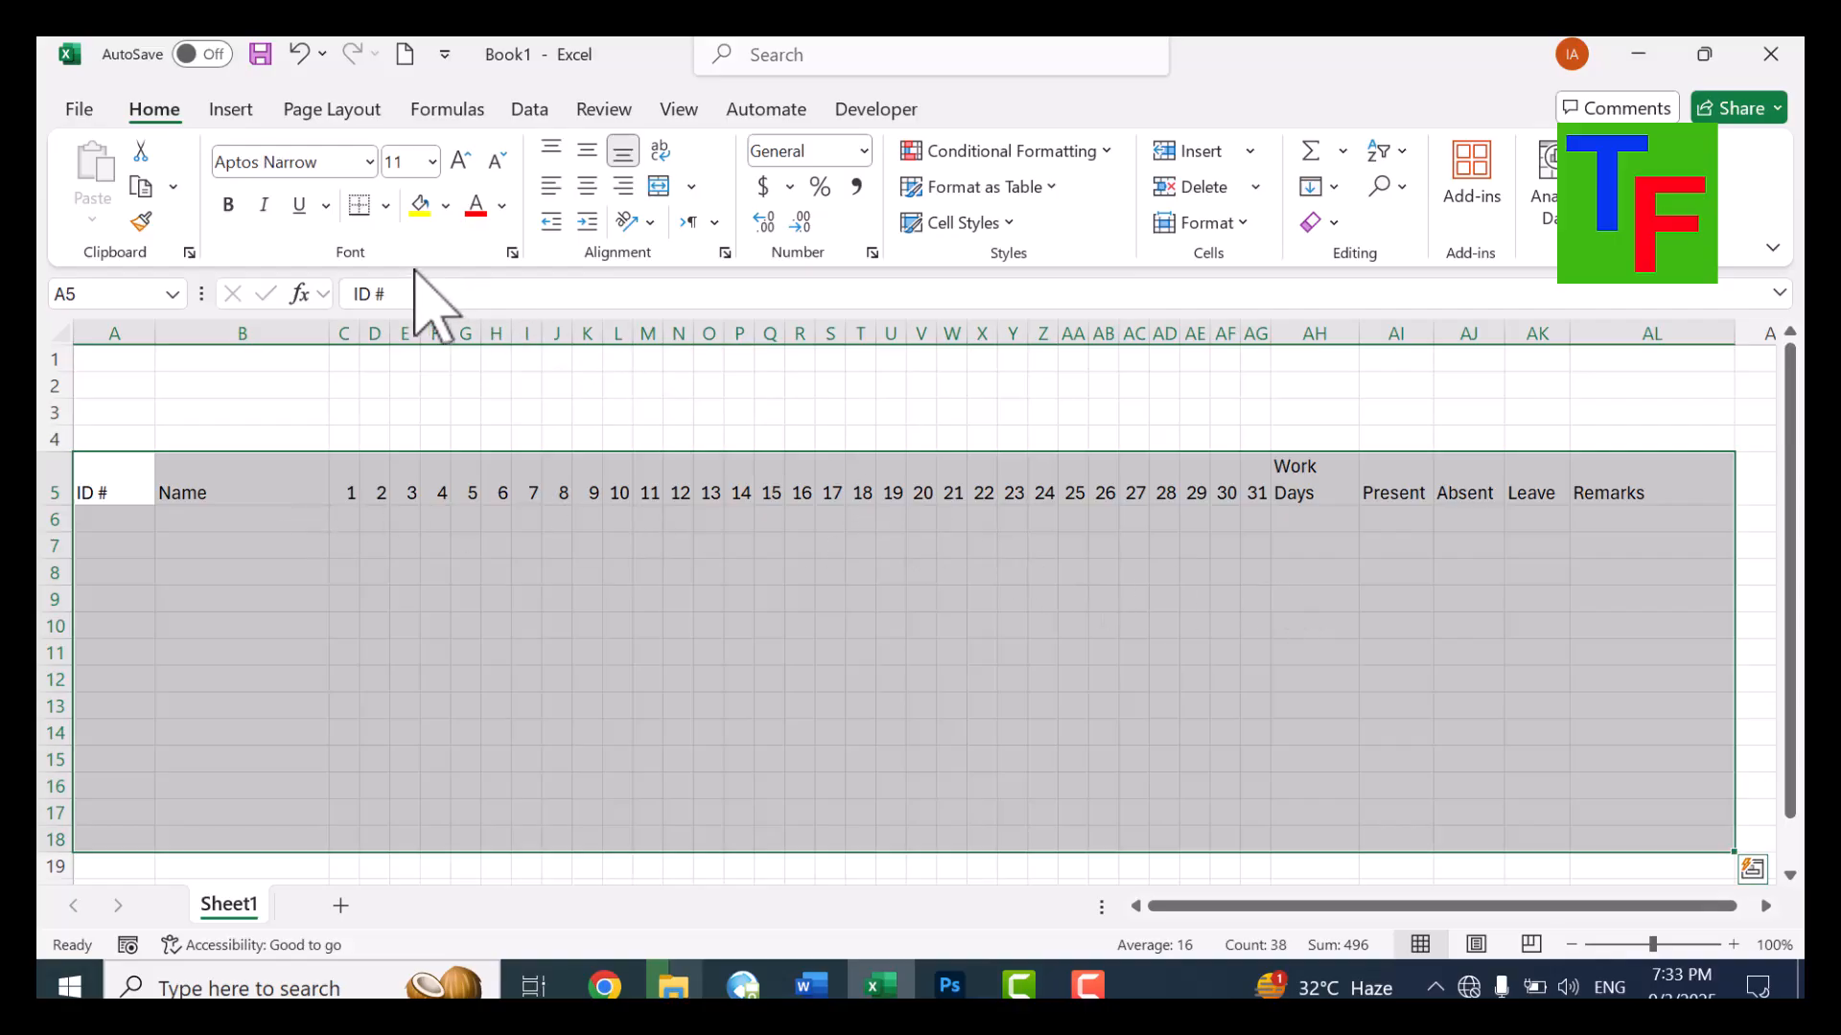
Apply All Borders to A5:AL18 and centre its text vertically and horizontally
left_click(386, 206)
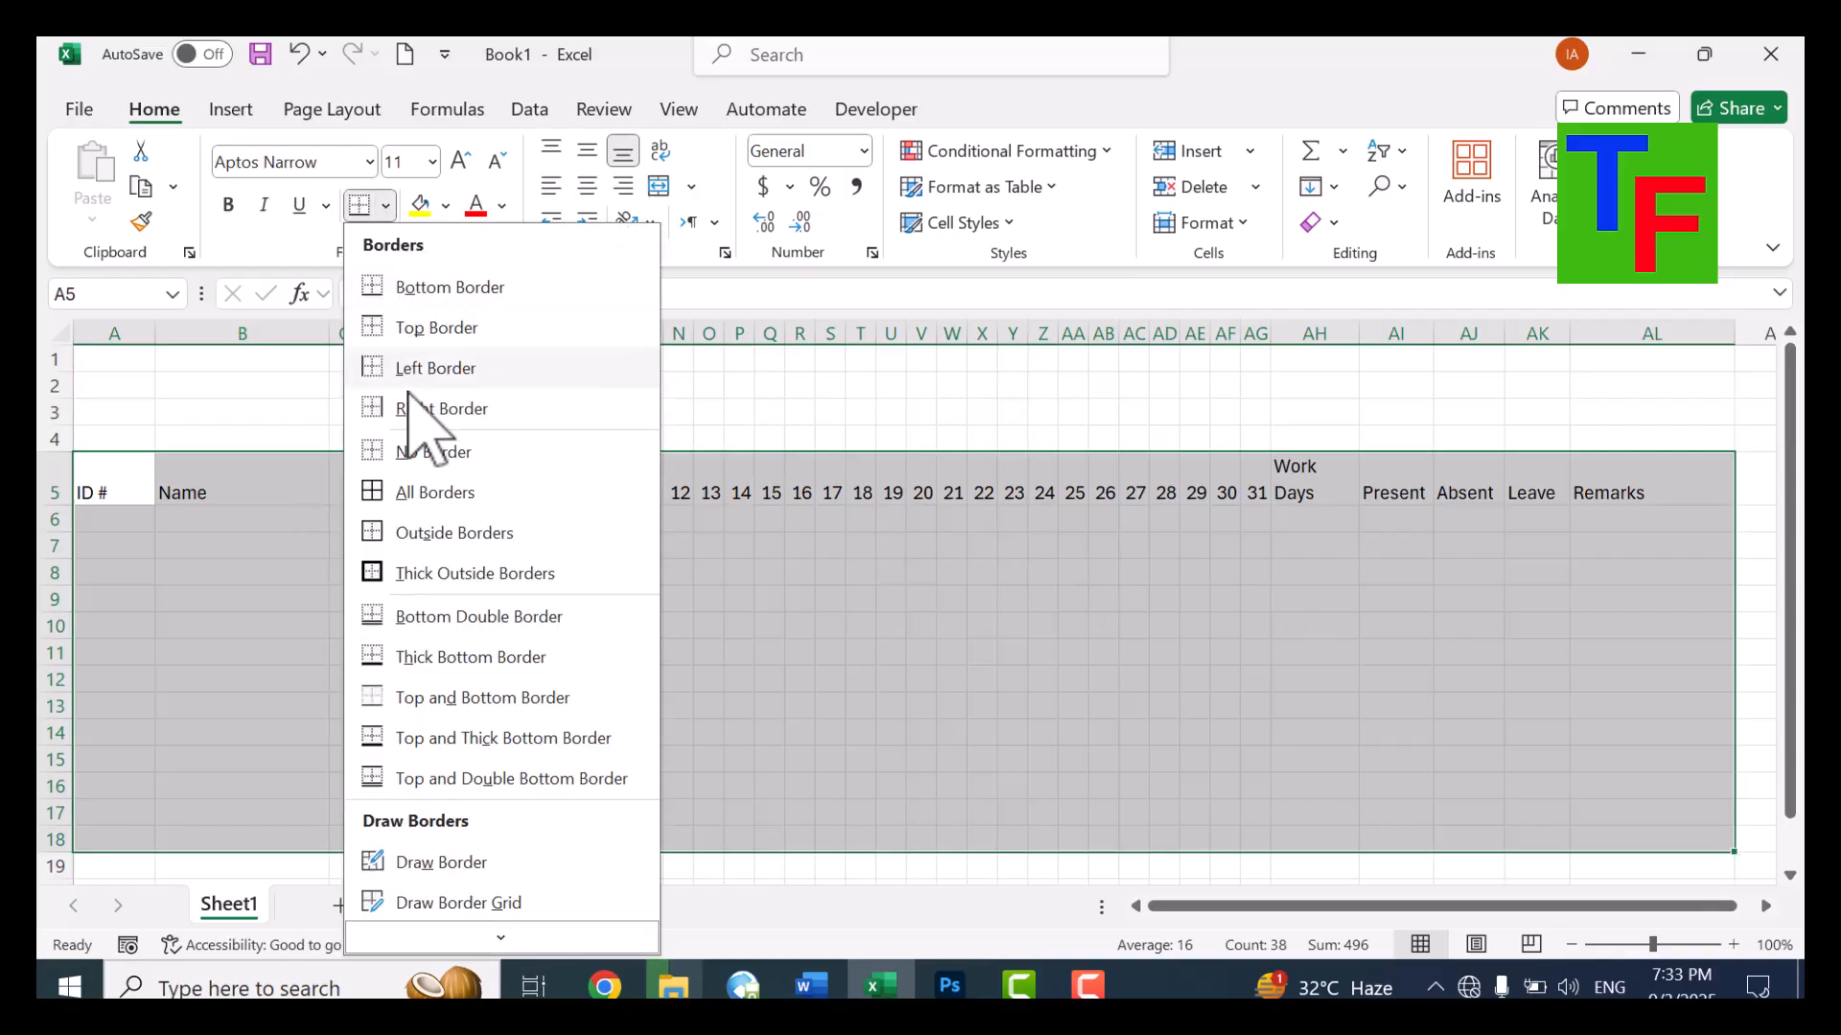
left_click(406, 489)
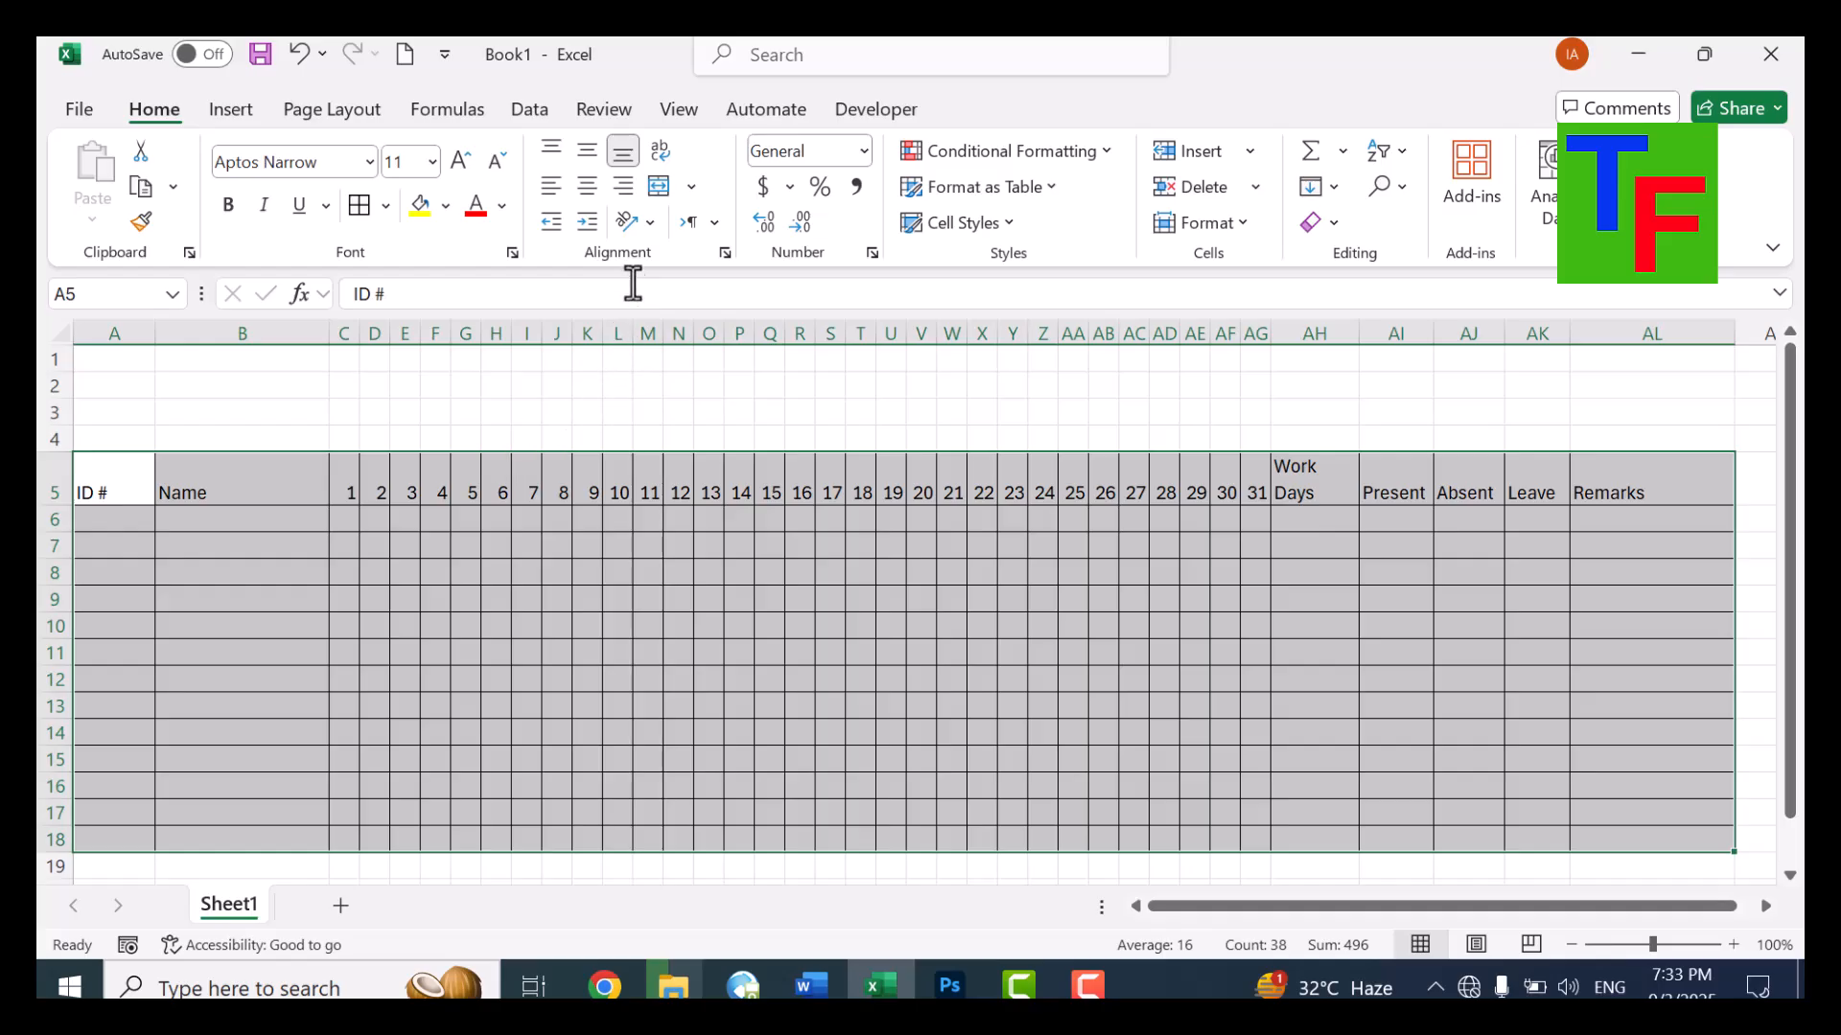
left_click(588, 150)
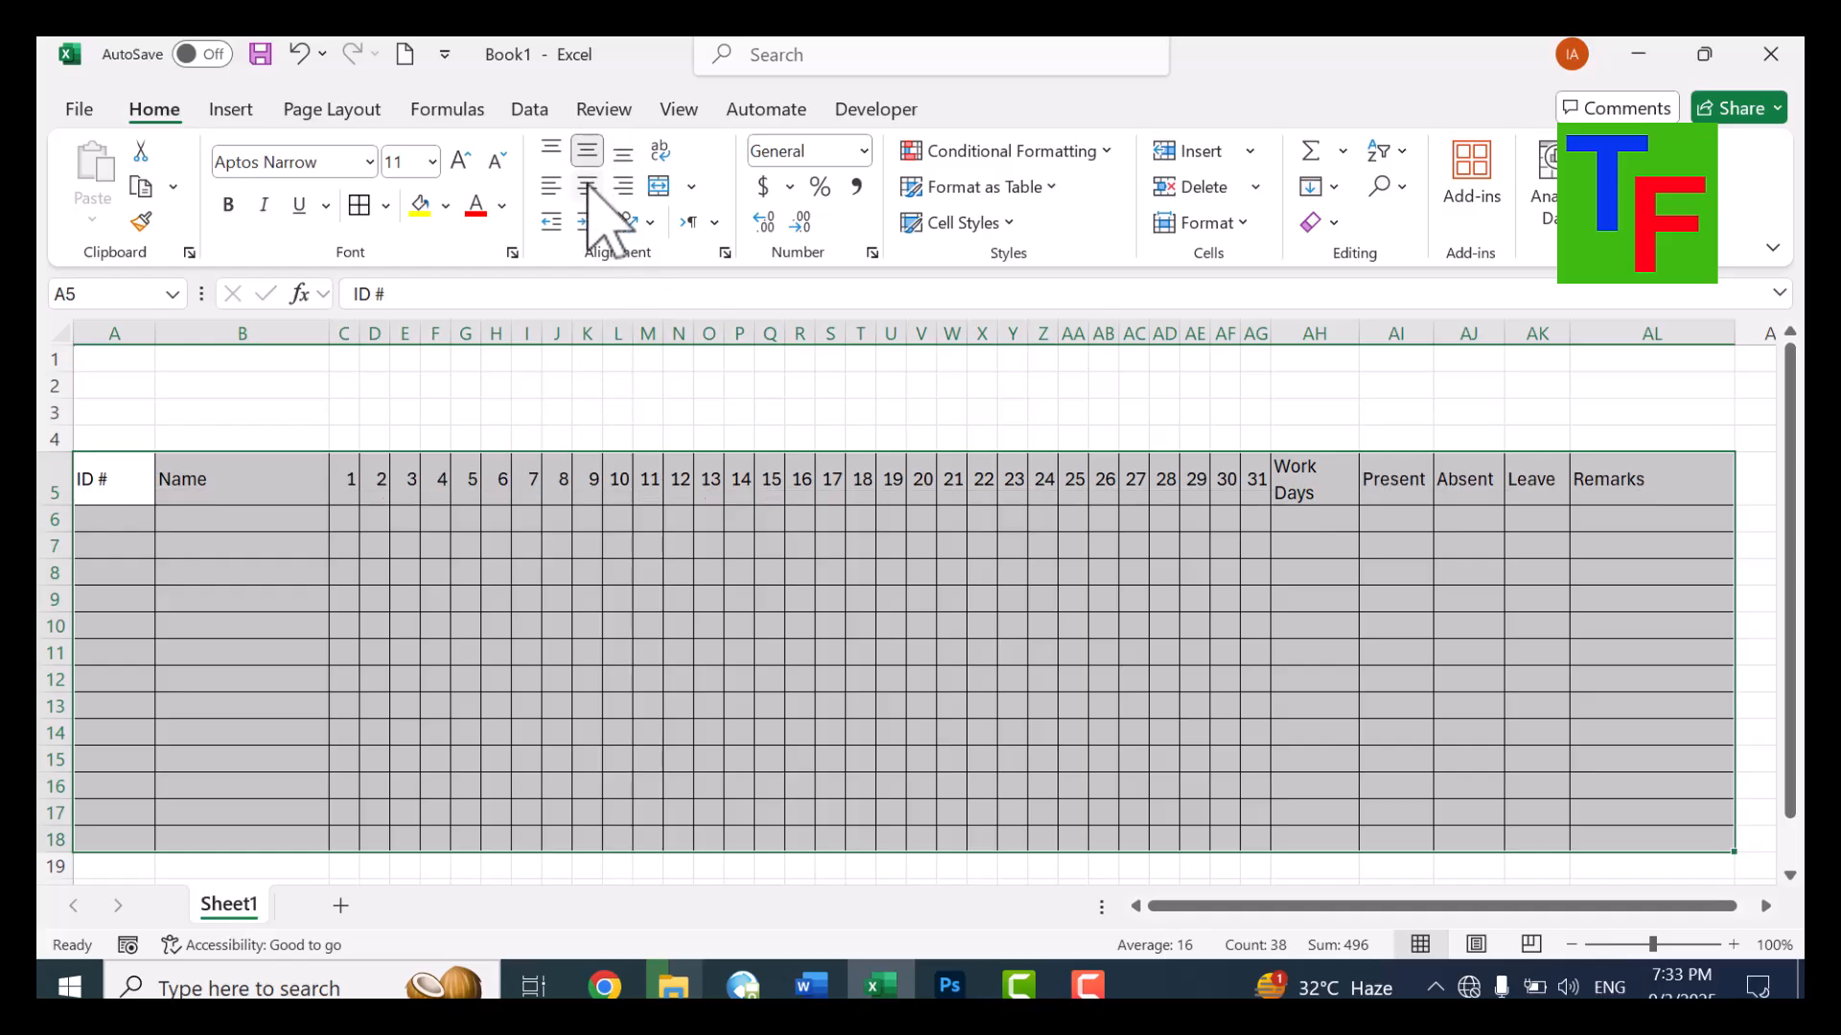
left_click(587, 186)
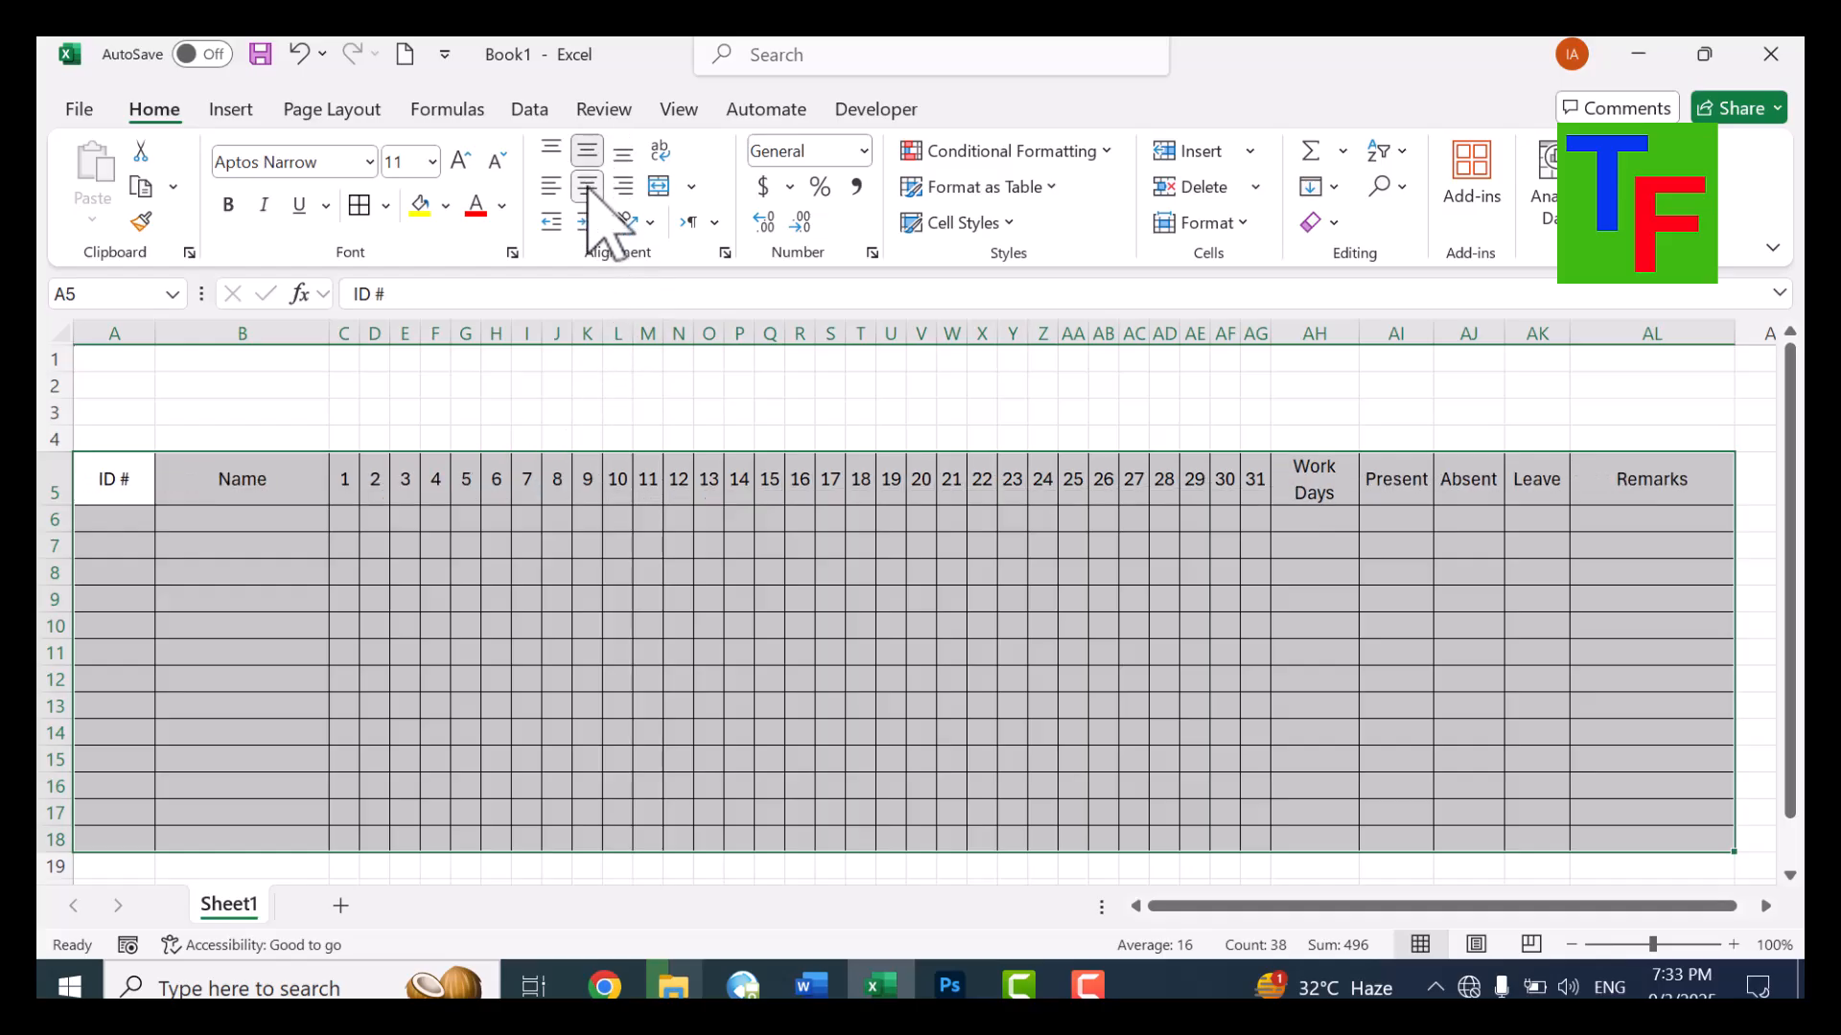
left_click(526, 599)
Fill the header row A5:AL5 light plum
left_click_drag(136, 486, 1620, 497)
left_click(445, 206)
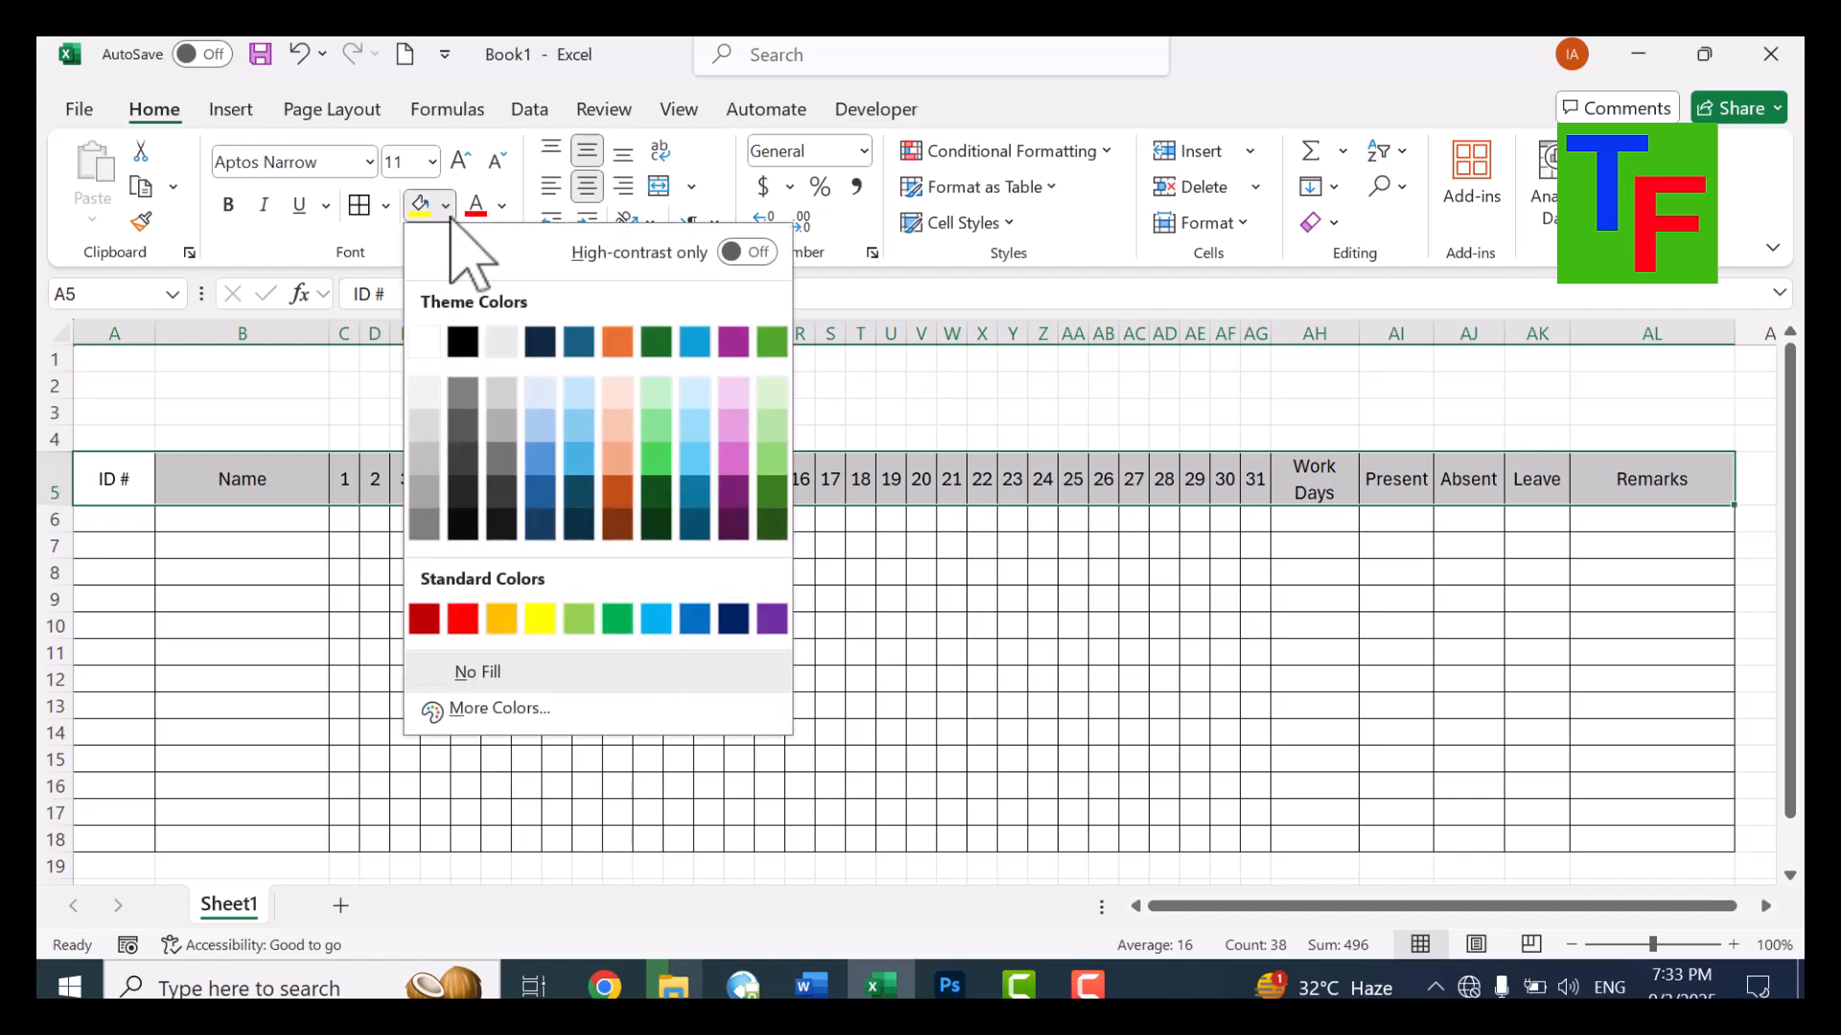
left_click(732, 427)
left_click(469, 636)
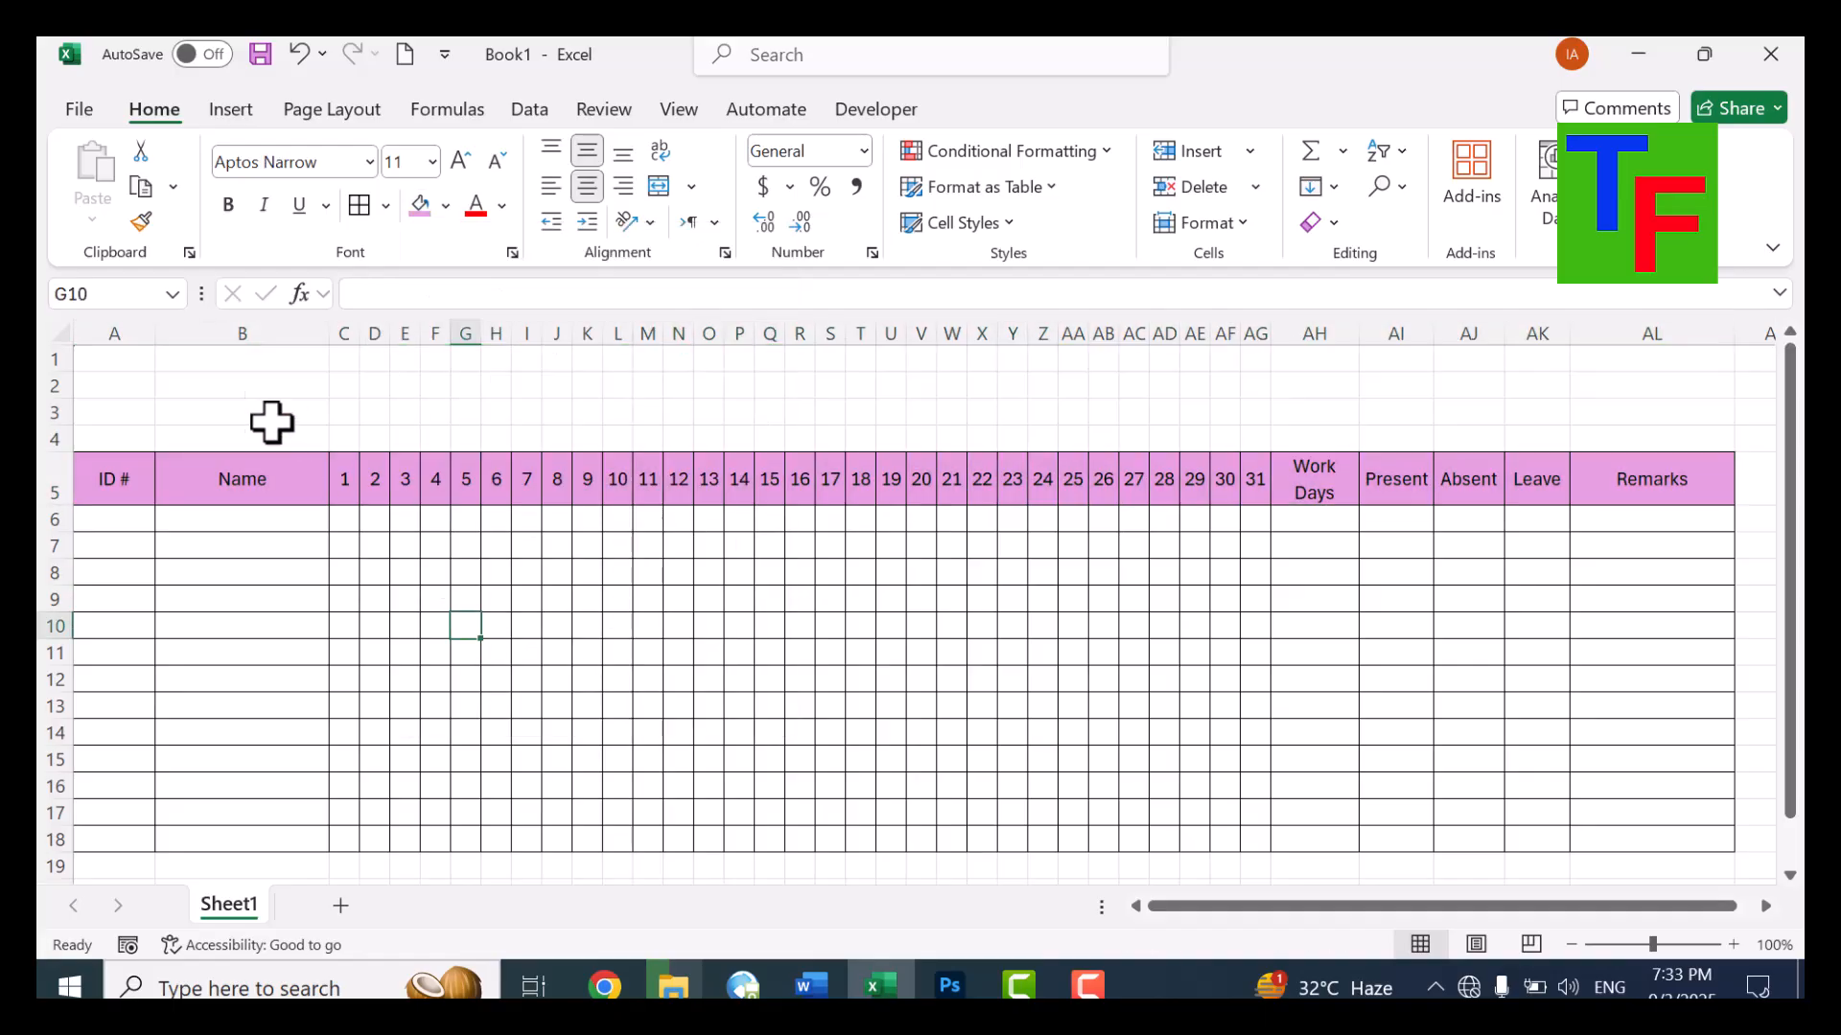
Merge A1:AL3 and enter 'Al Abid Mills' with 'Attendance Register' on a second line
left_click(151, 368)
left_click_drag(151, 368, 1635, 400)
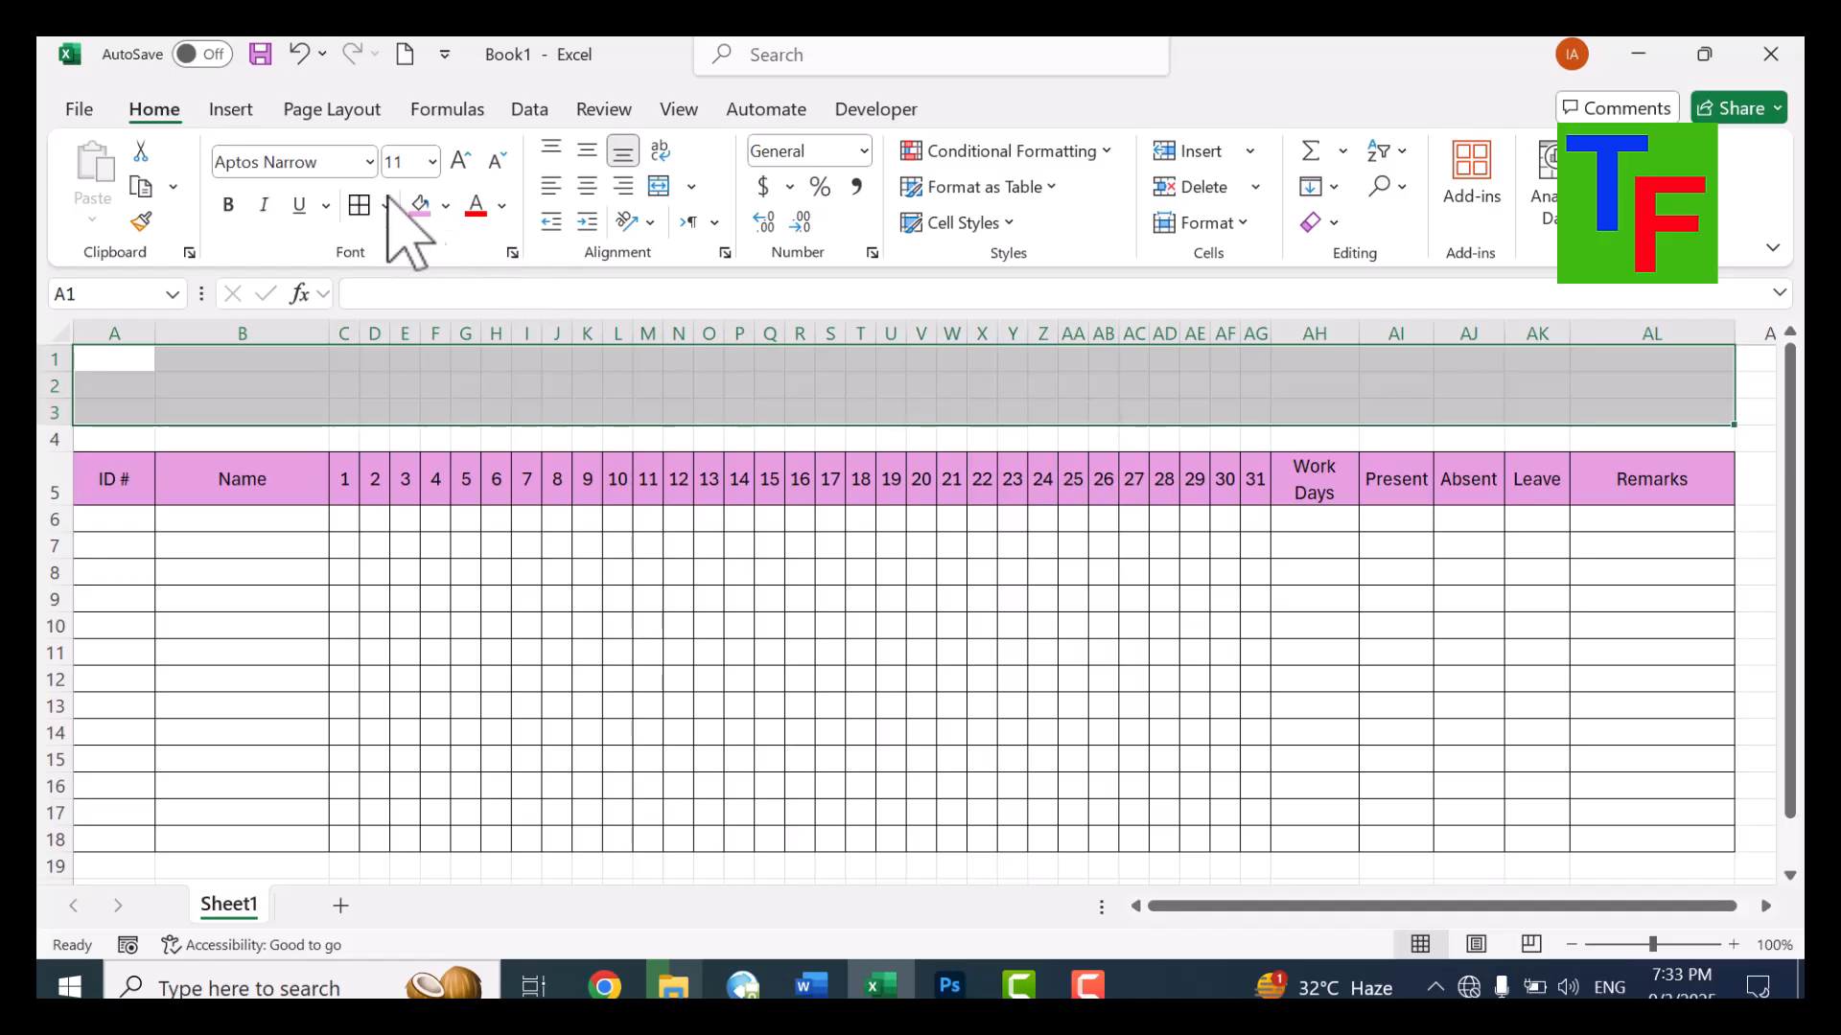
left_click(658, 187)
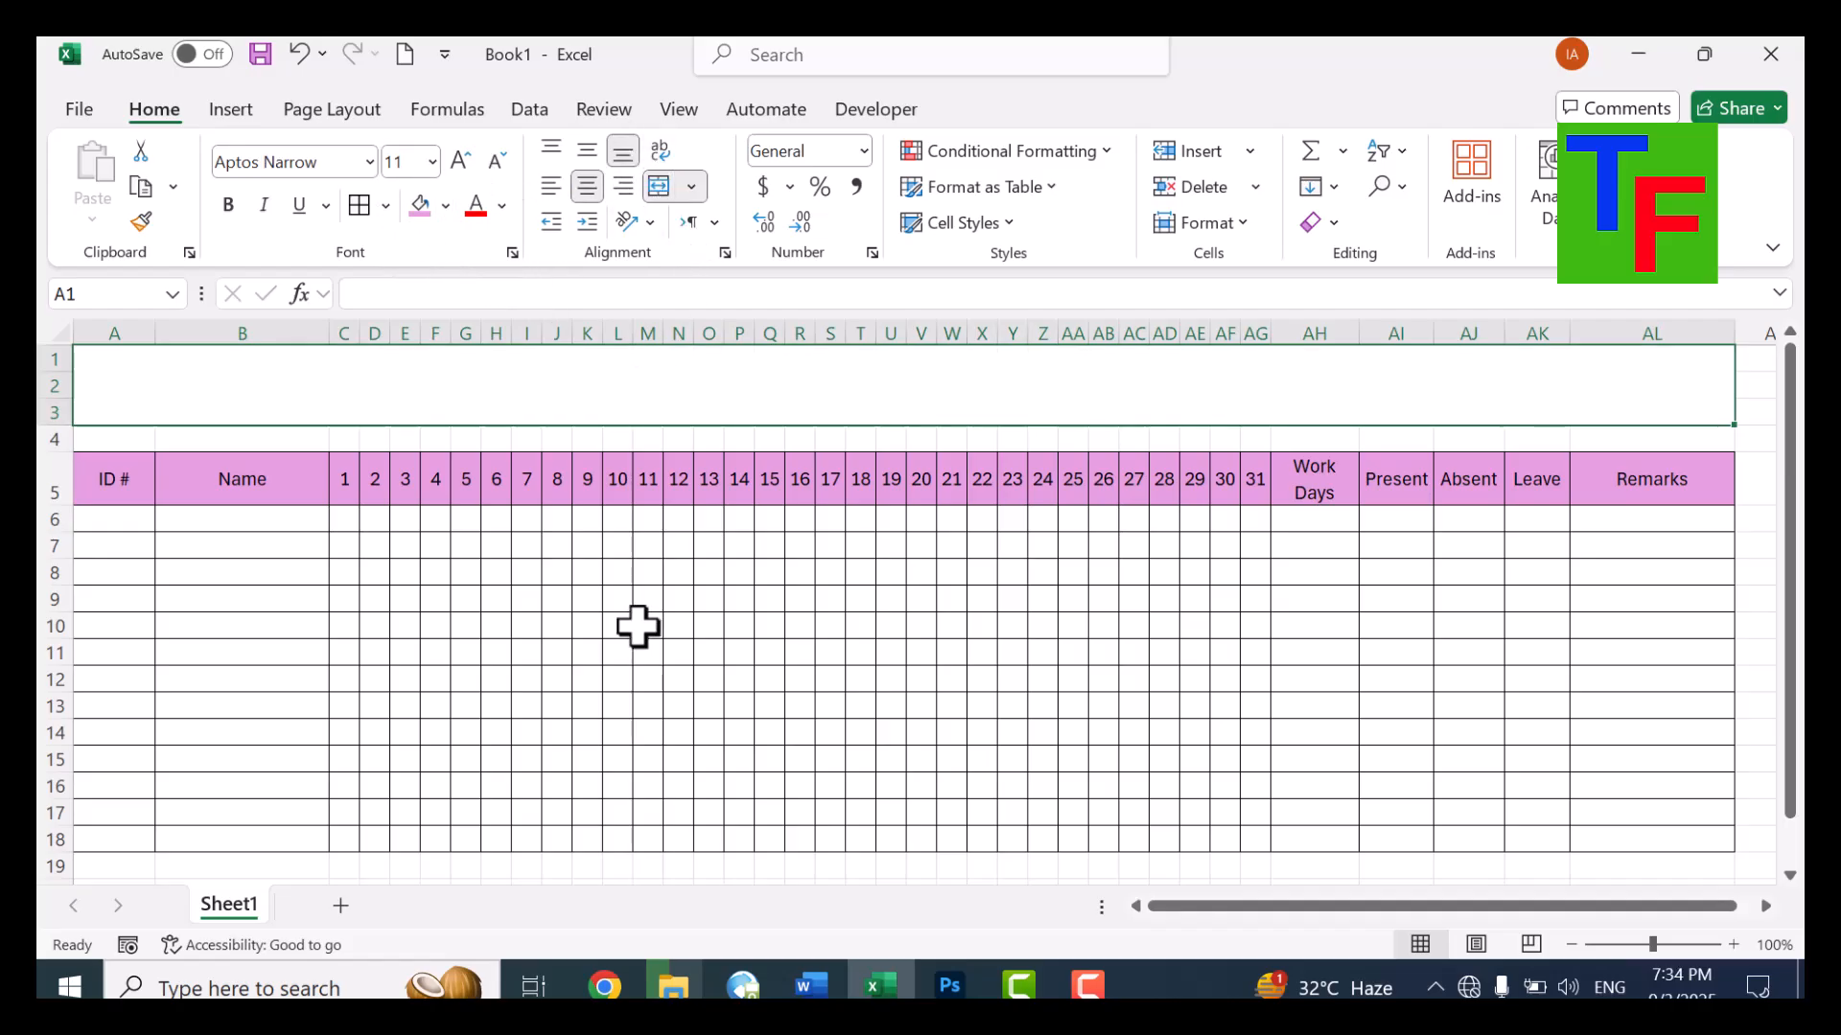
type("Al Abid Mills")
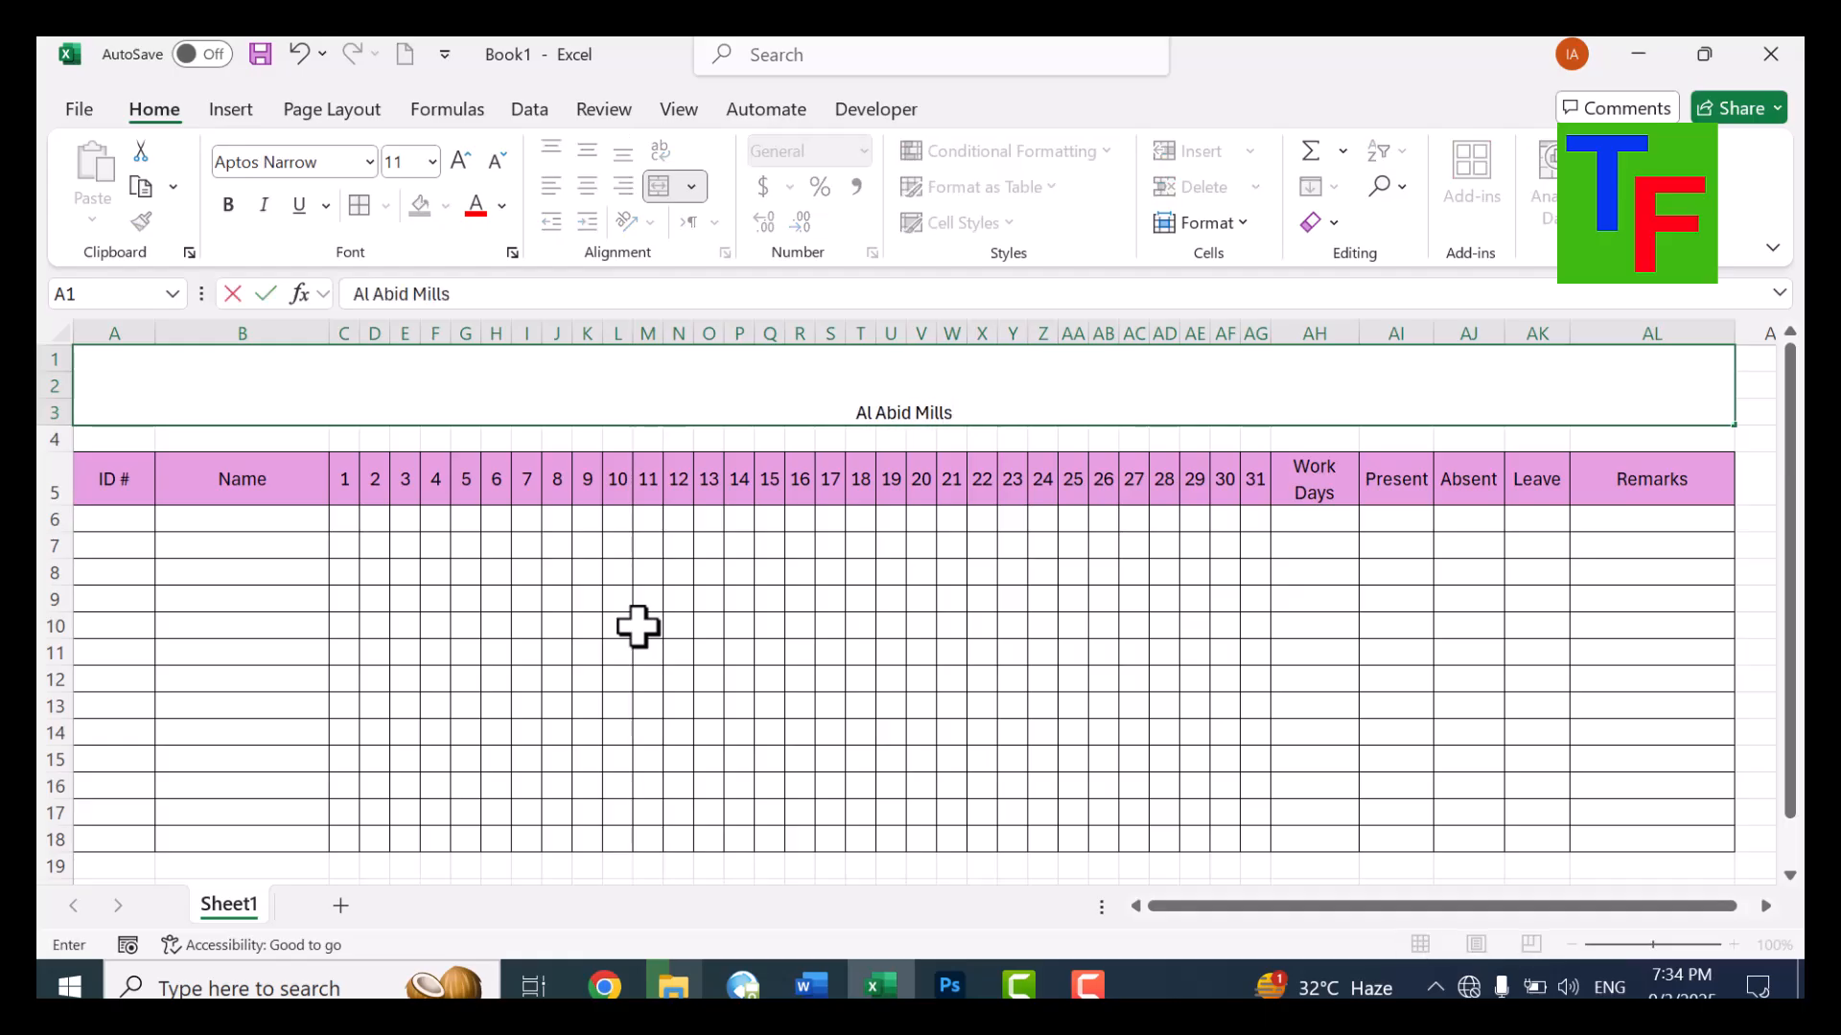
key("alt+Return")
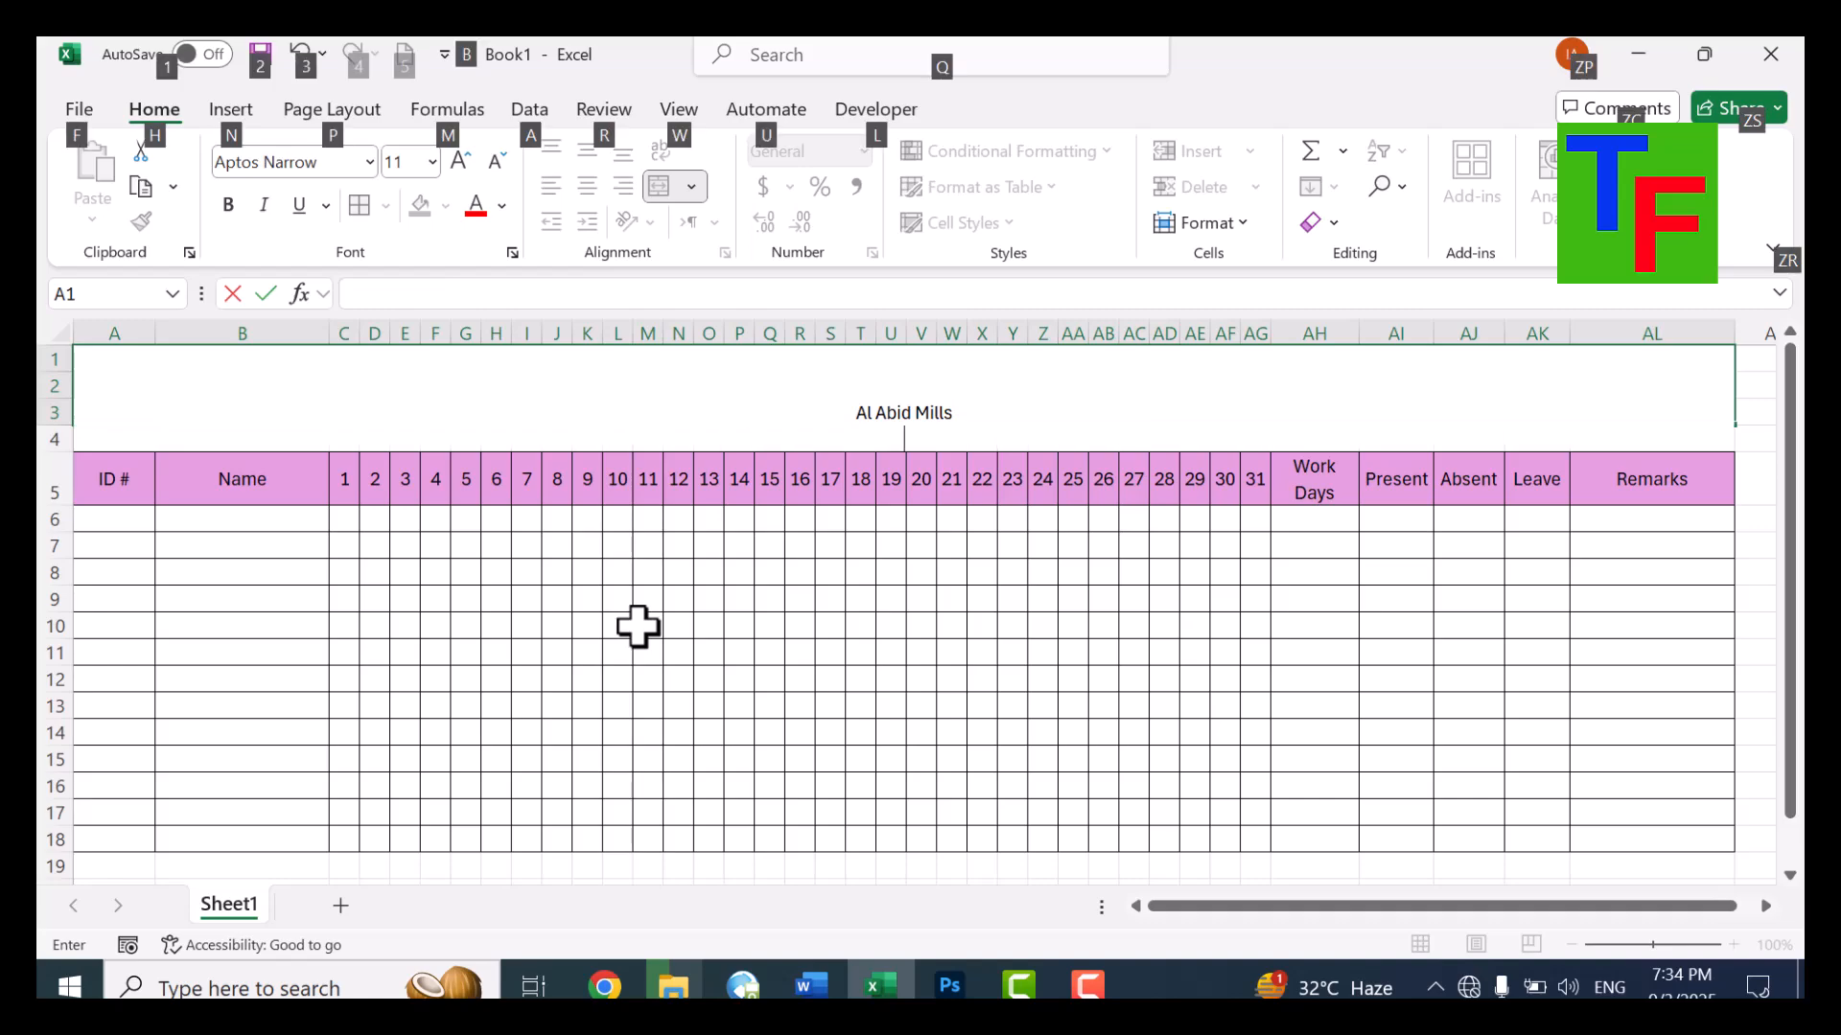
type("Attenda")
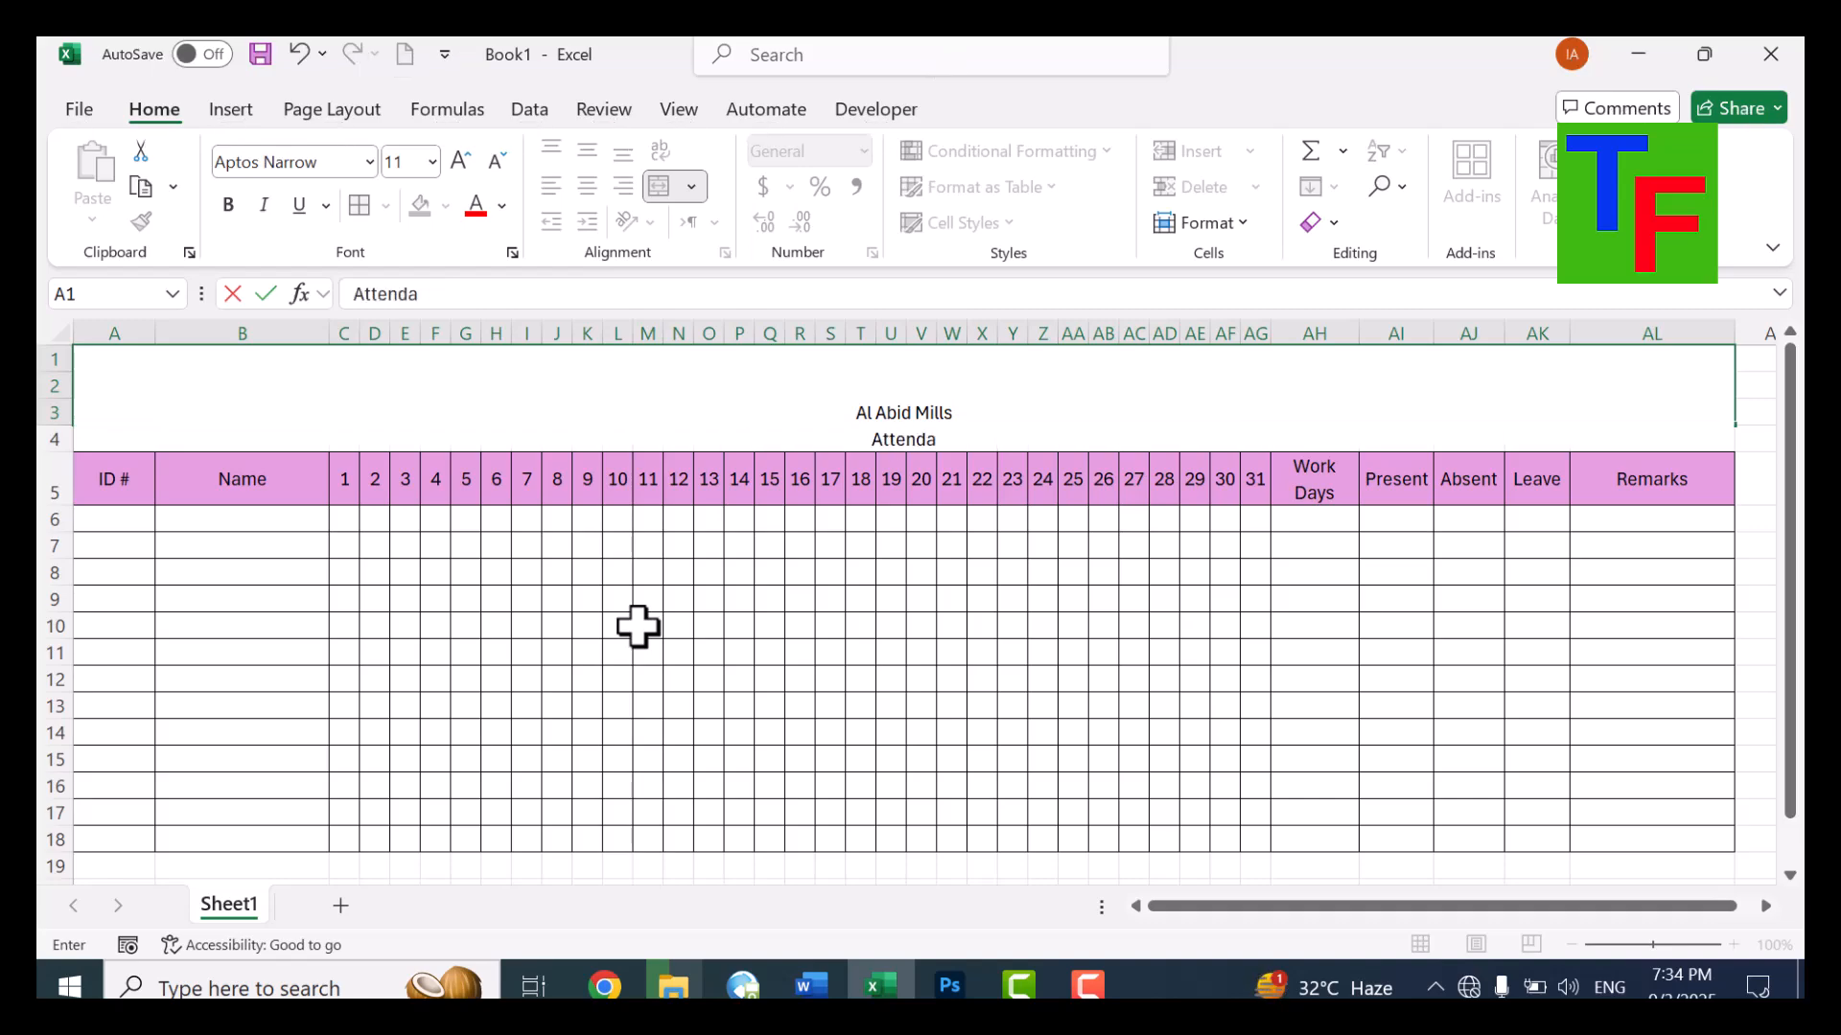
type("nce Register")
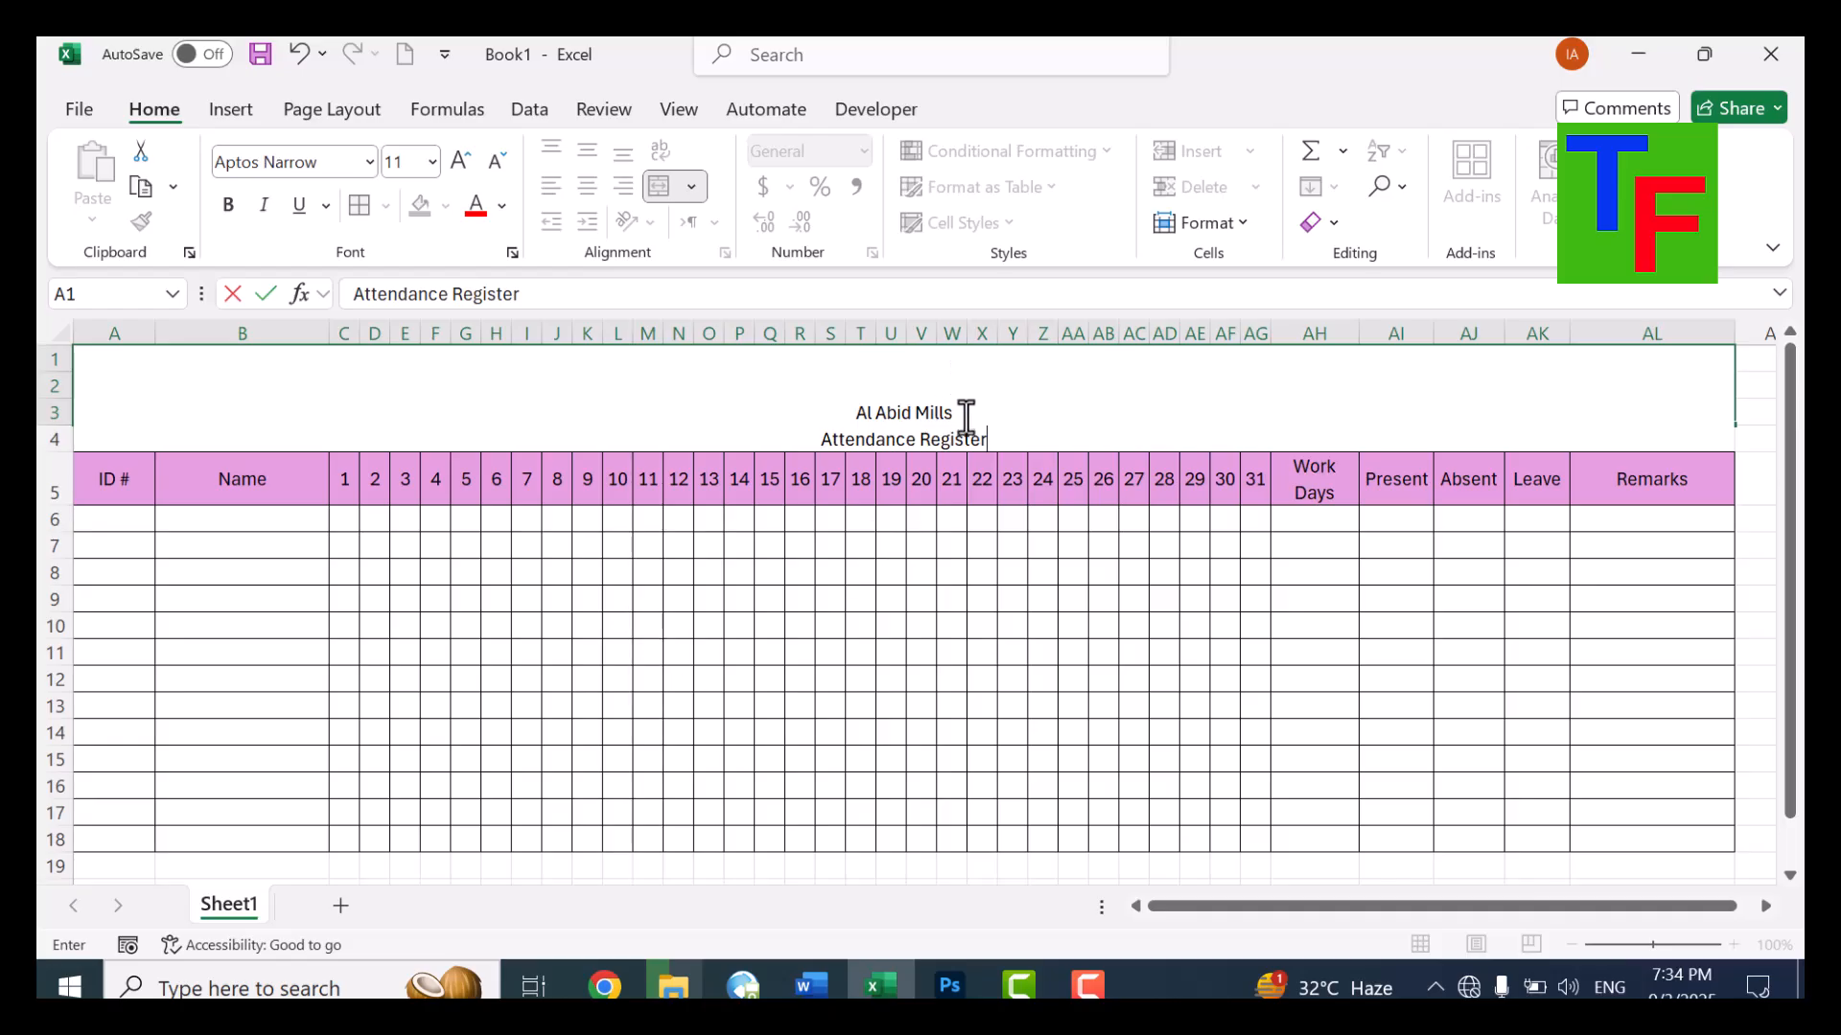
left_click_drag(968, 415, 810, 407)
Enlarge the Al Abid Mills title, make row 3 taller, and fill the title band light blue
left_click(461, 160)
left_click(461, 160)
left_click(461, 160)
left_click(461, 160)
left_click(461, 160)
left_click(461, 160)
left_click(461, 161)
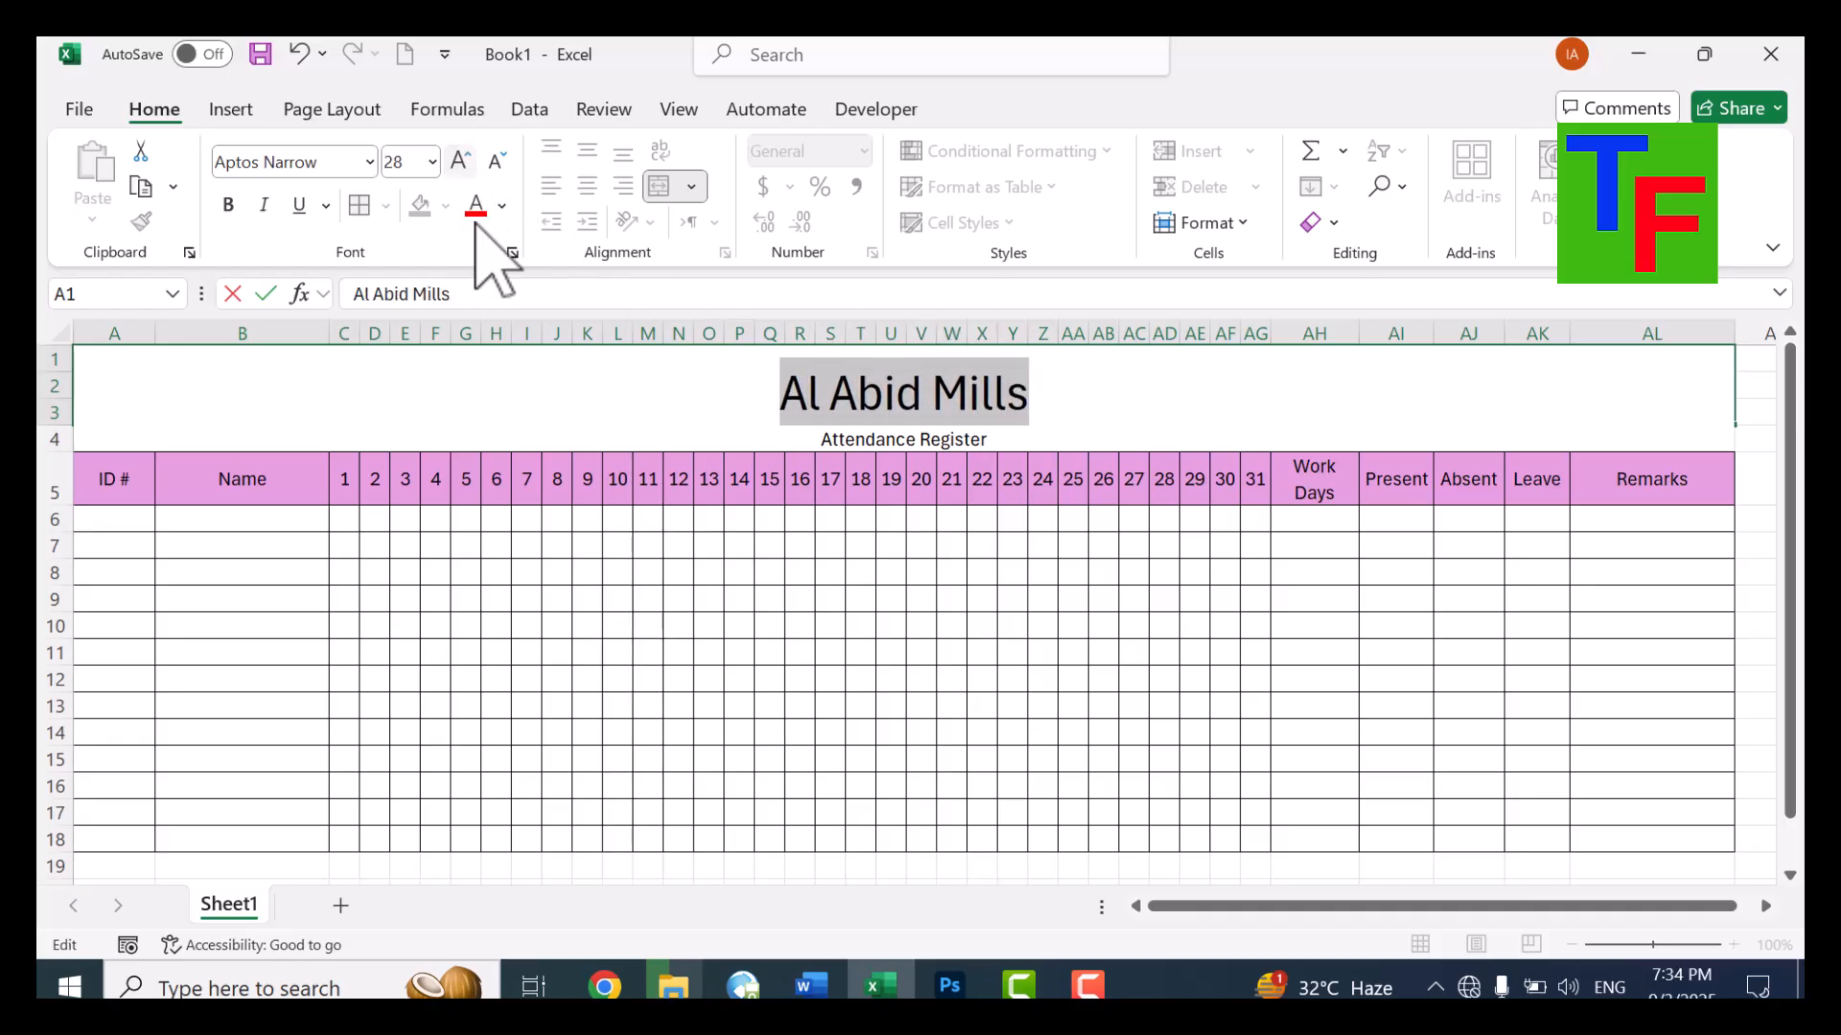
left_click(580, 650)
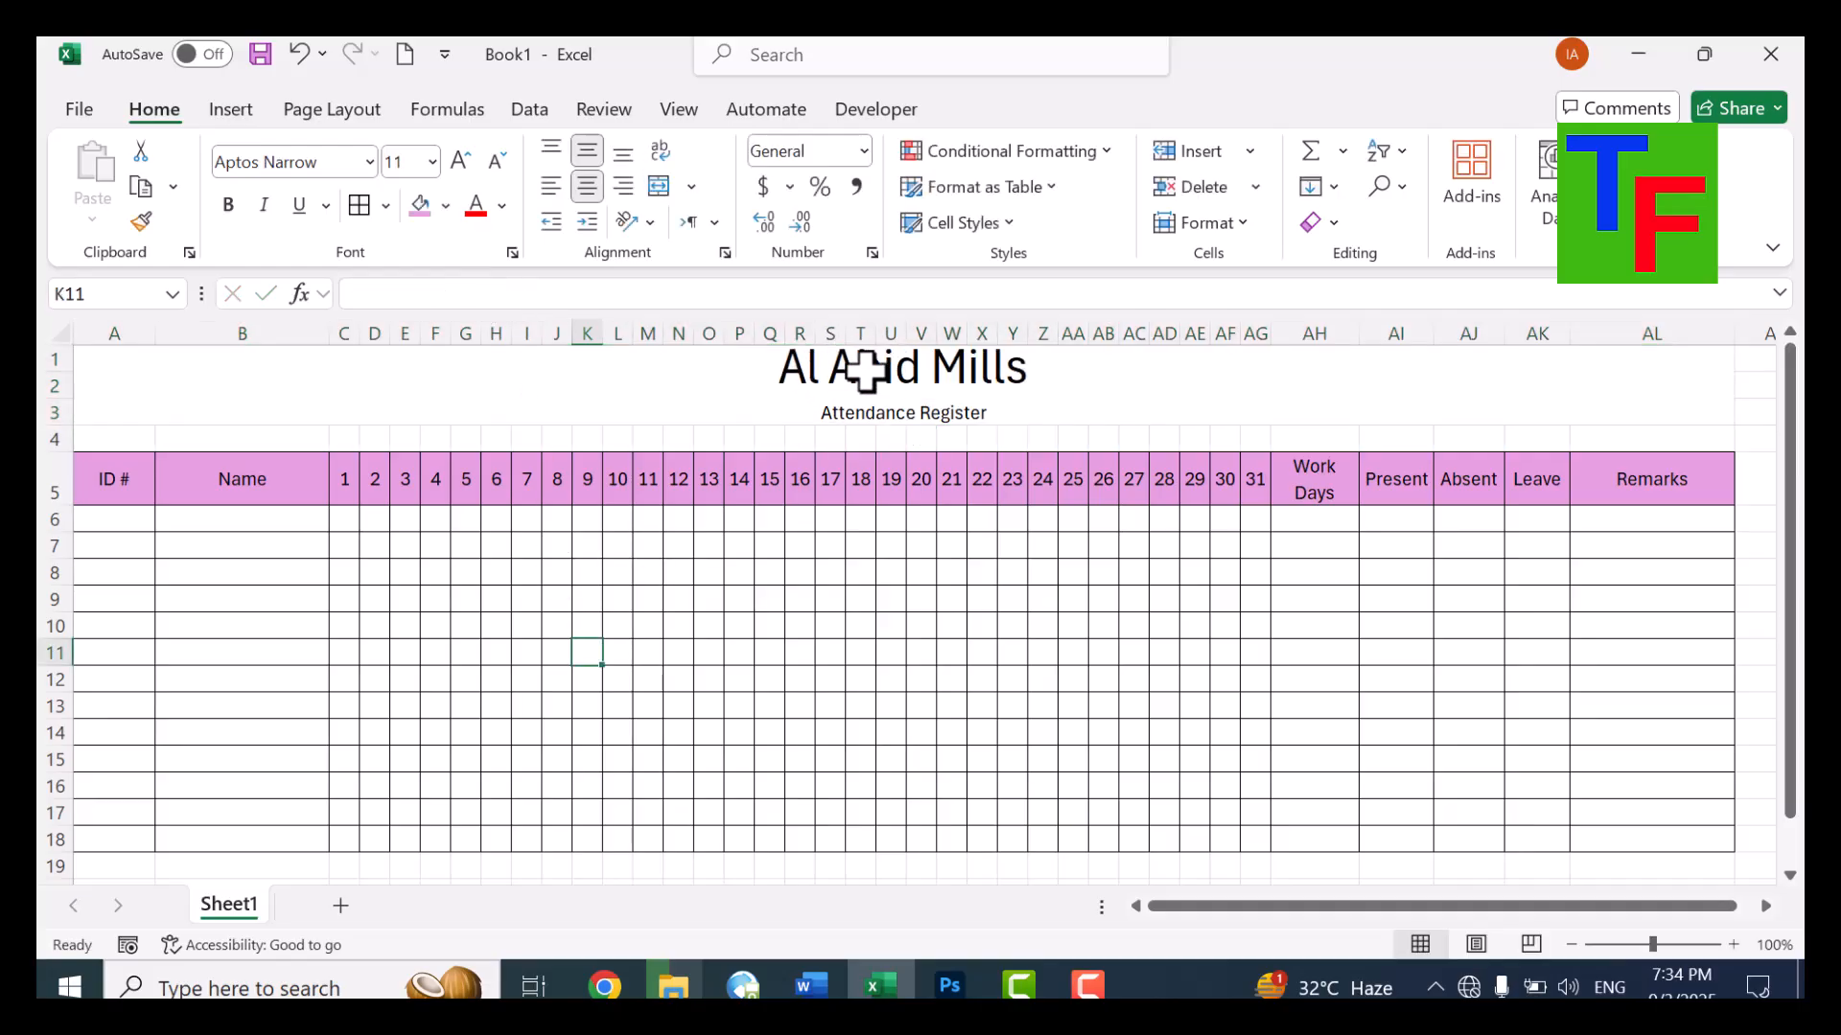
left_click_drag(55, 429, 60, 479)
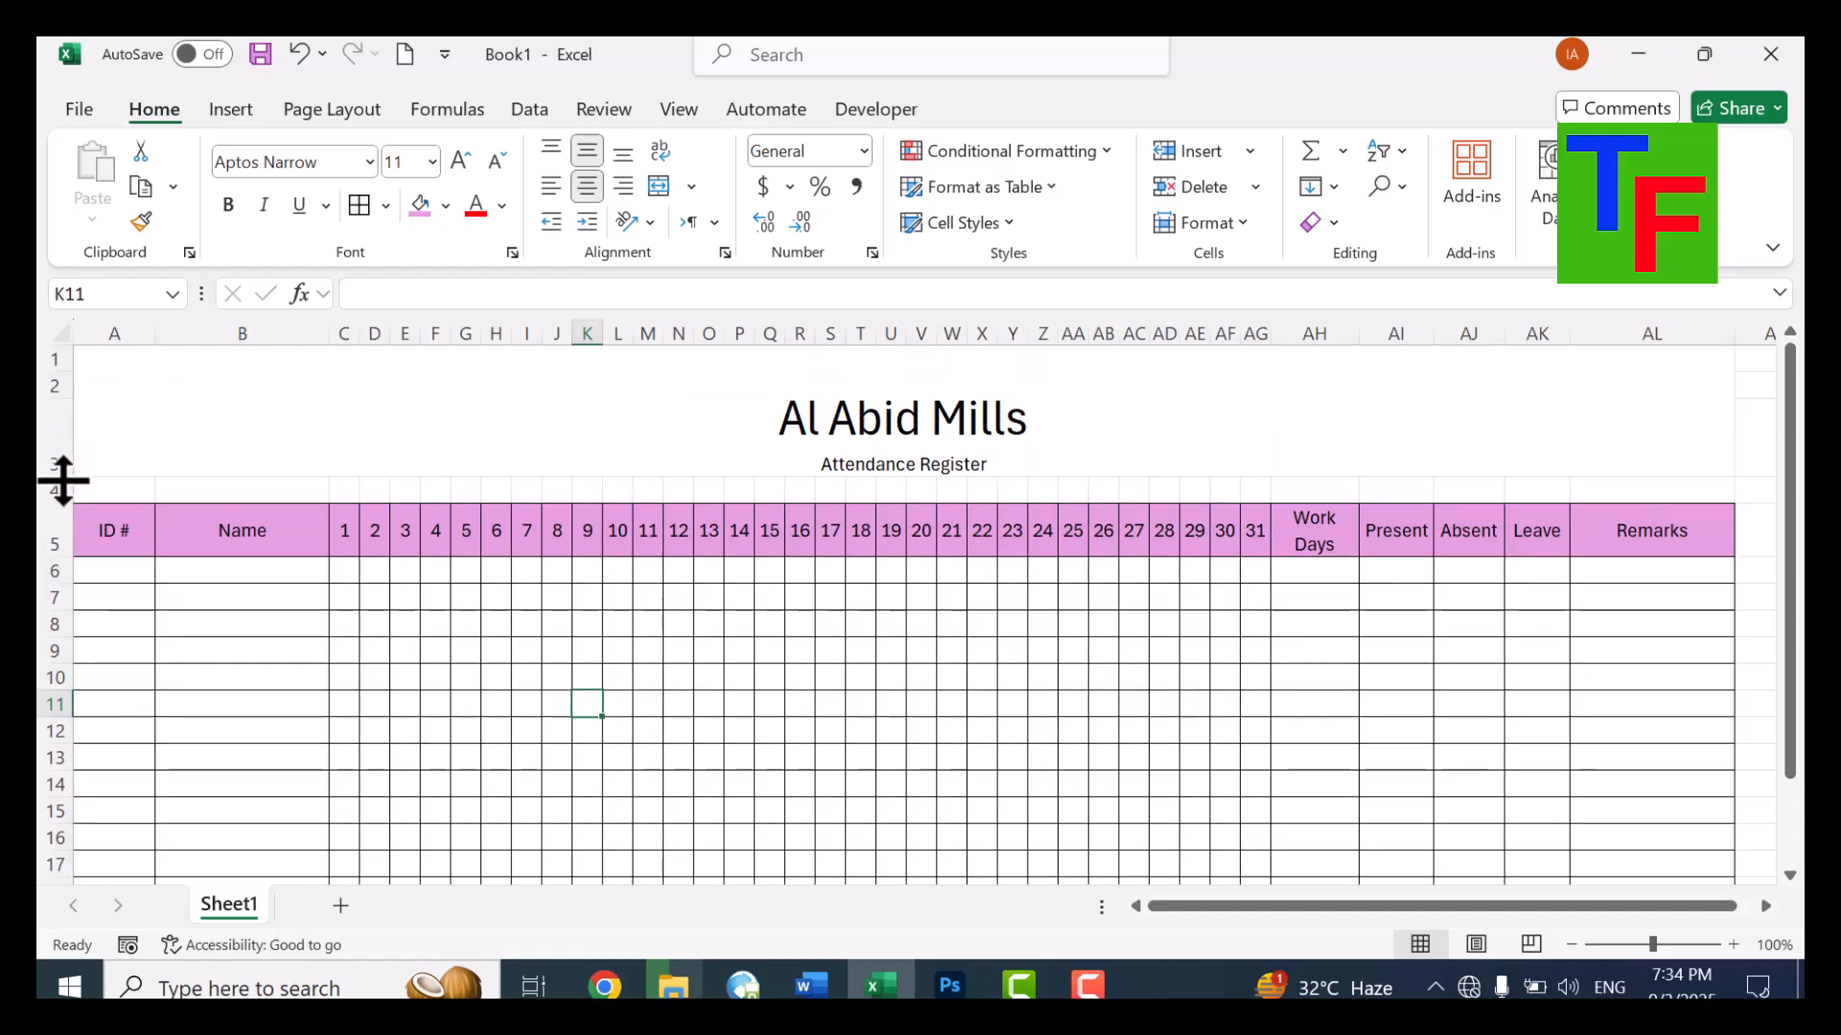
left_click(780, 412)
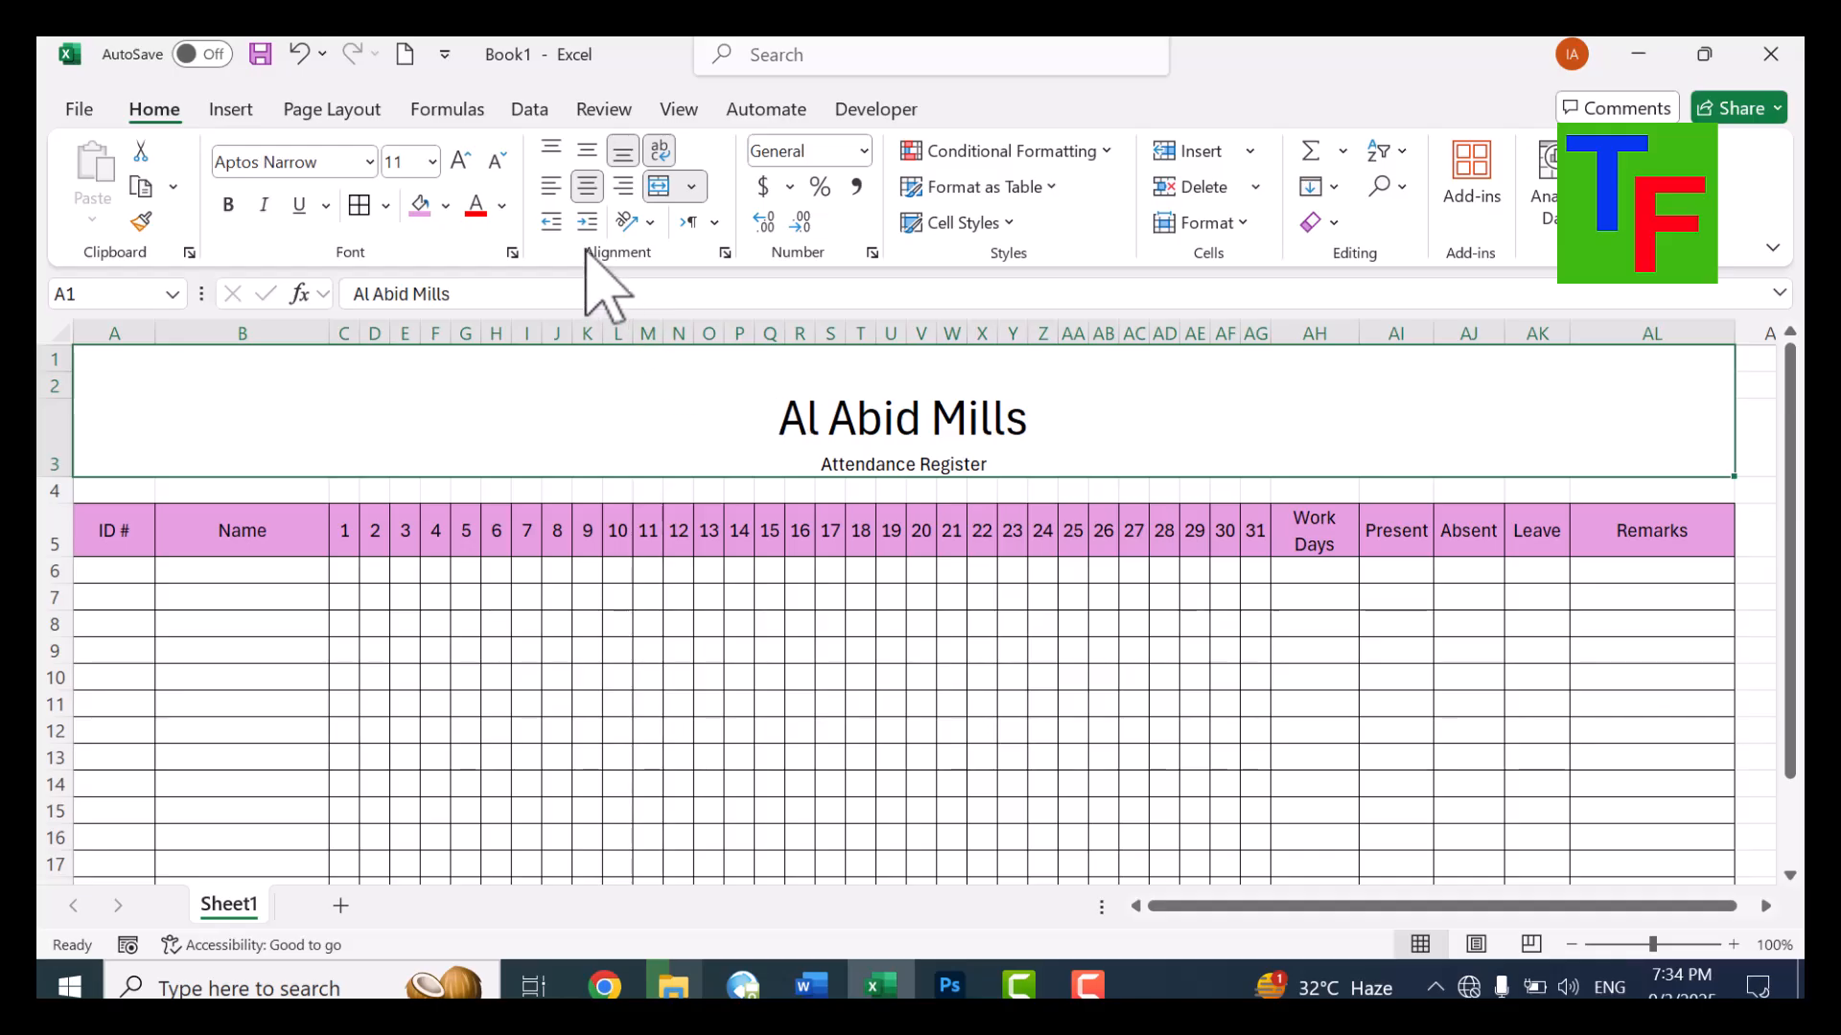
left_click(446, 205)
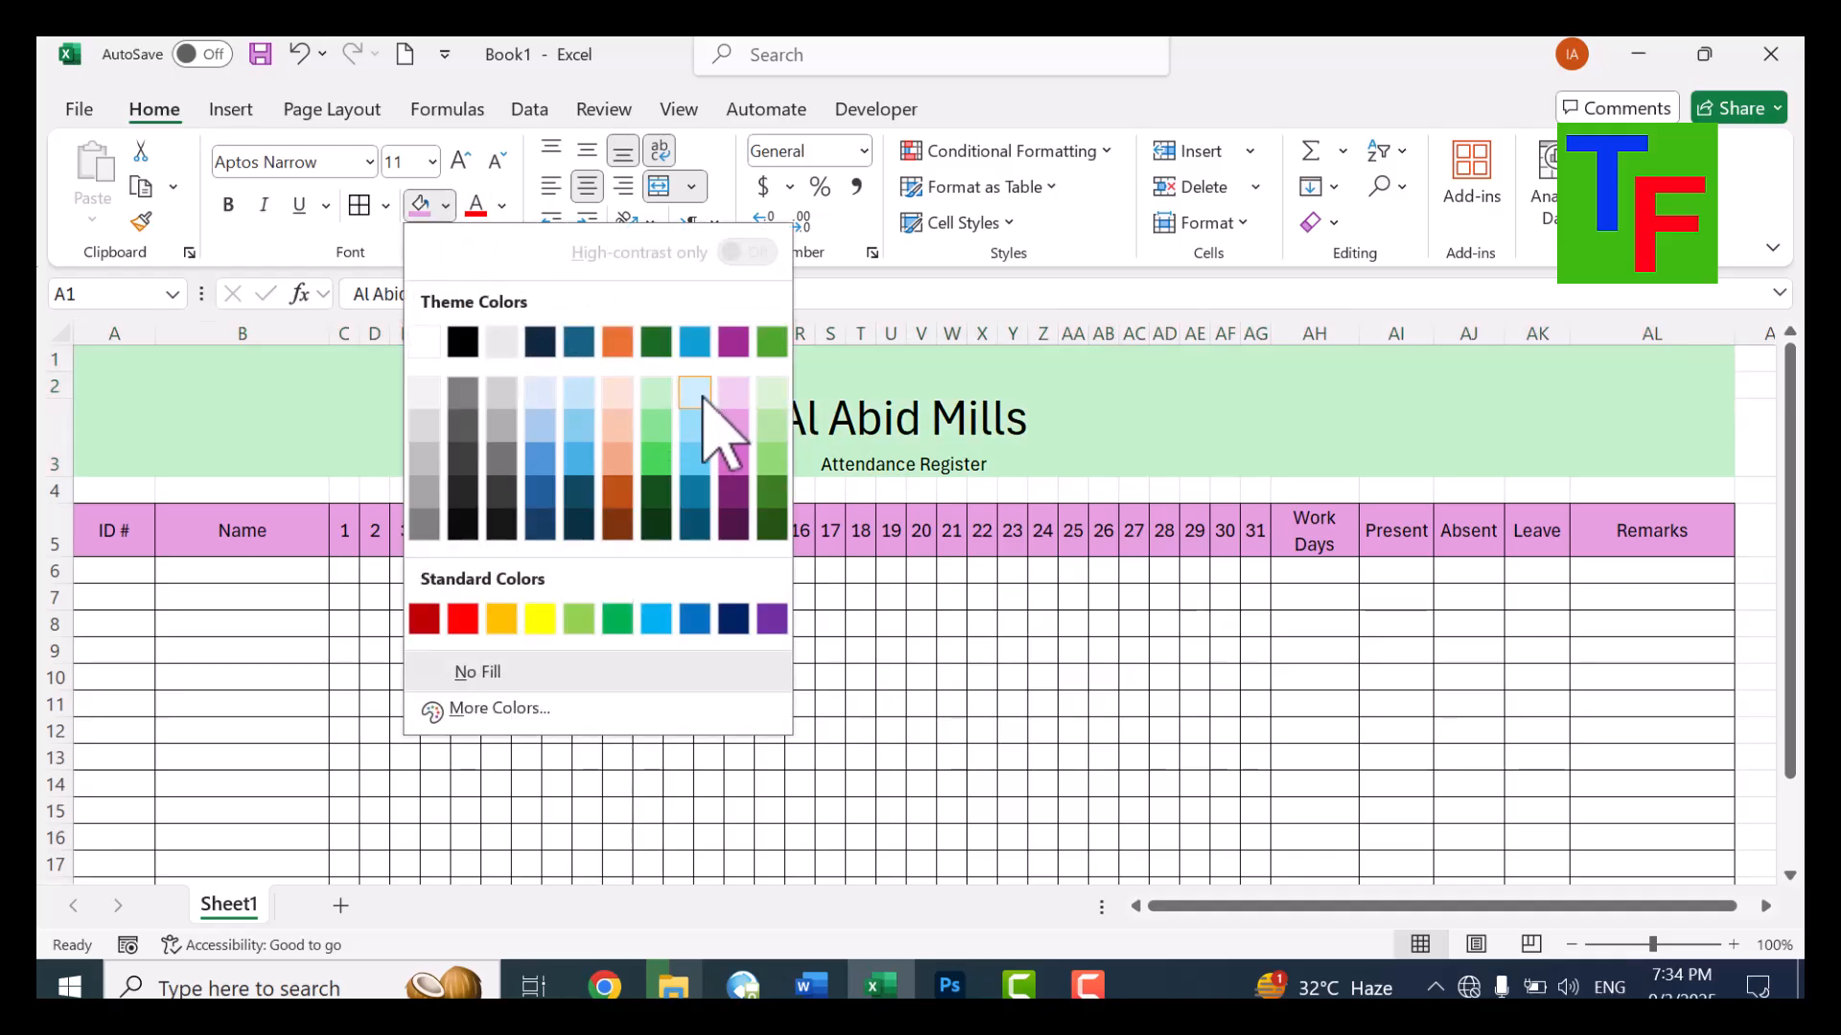
left_click(704, 393)
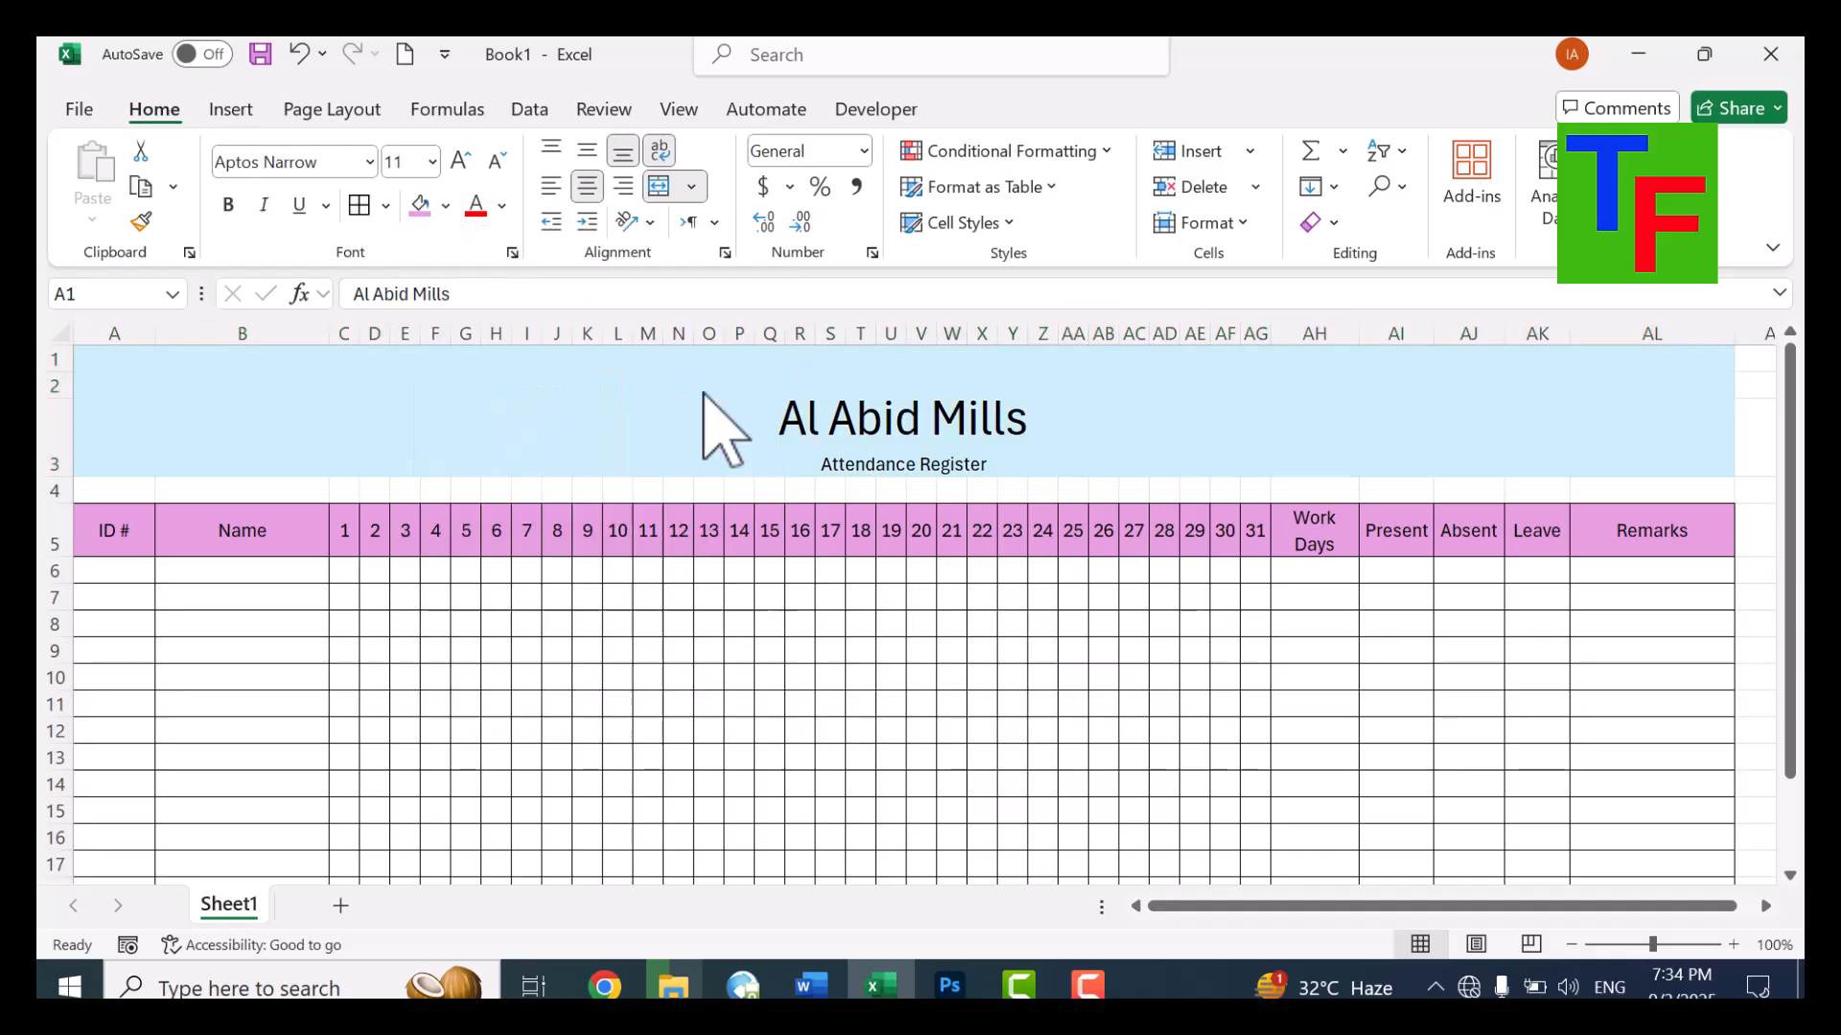
Raise the Attendance Register subtitle to 16 pt
double_click(949, 464)
left_click_drag(989, 464, 793, 457)
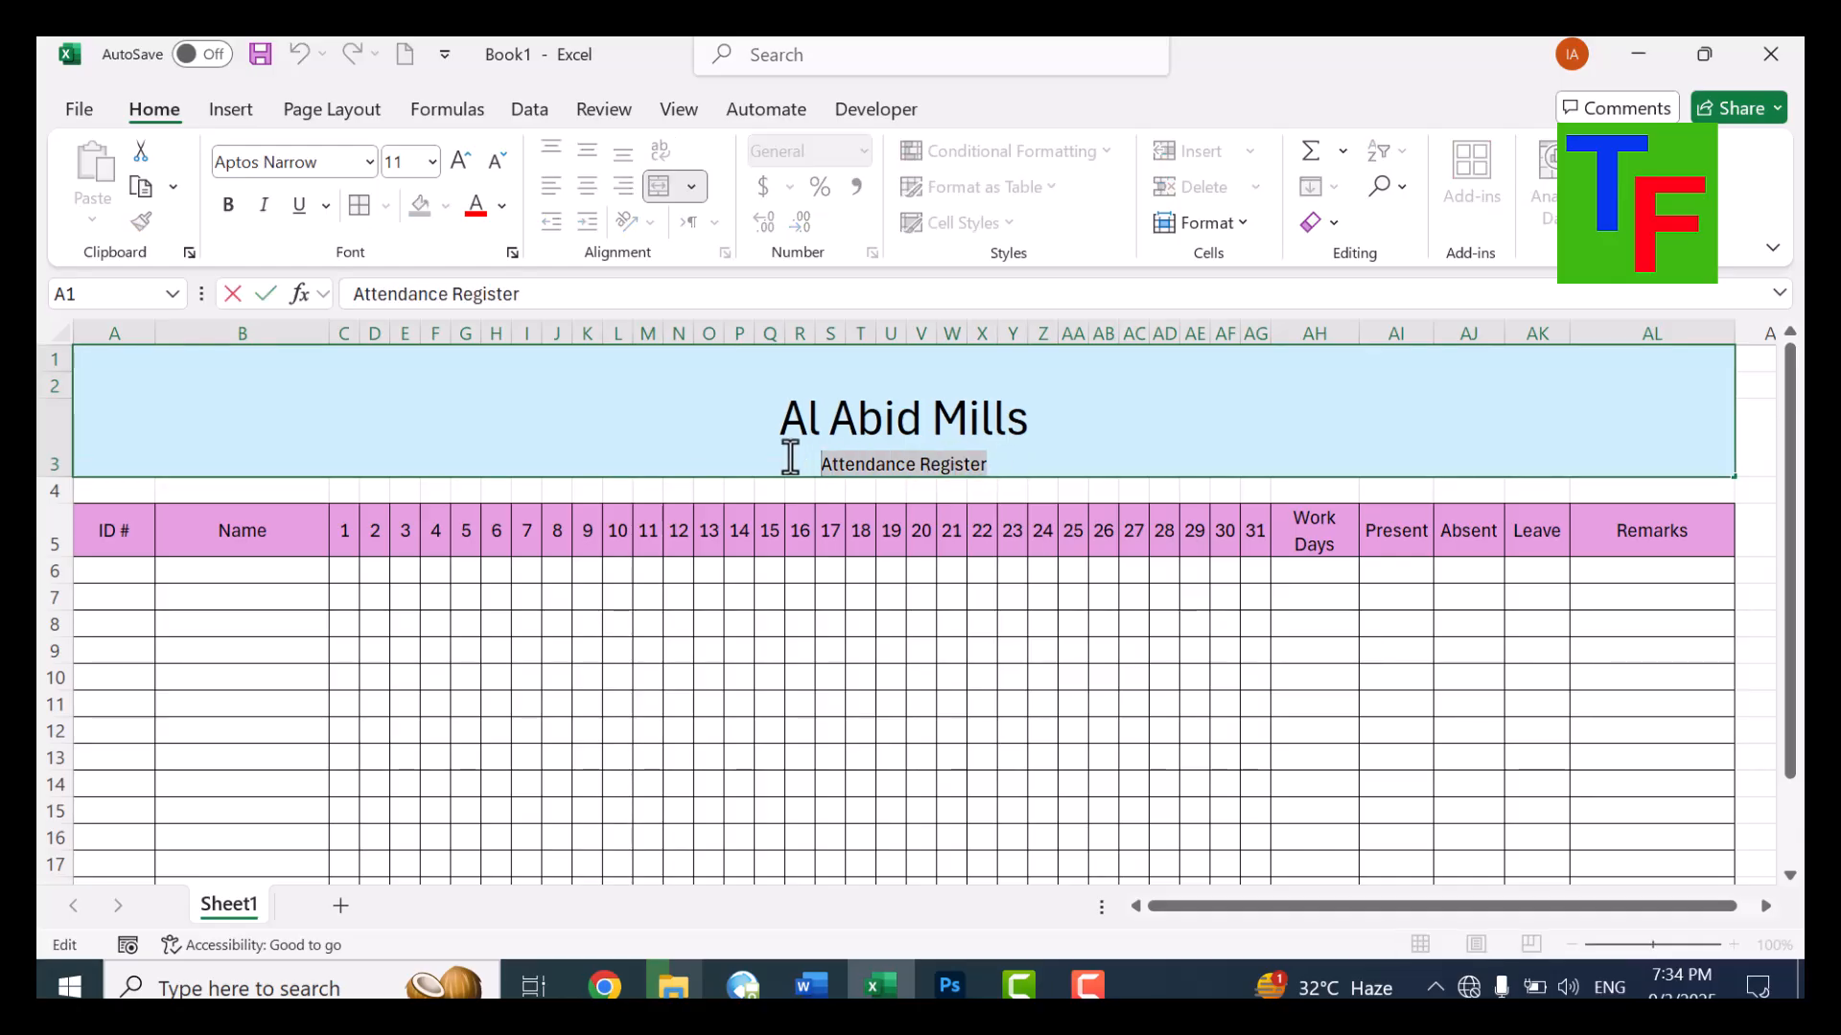
left_click(461, 163)
left_click(461, 162)
left_click(461, 163)
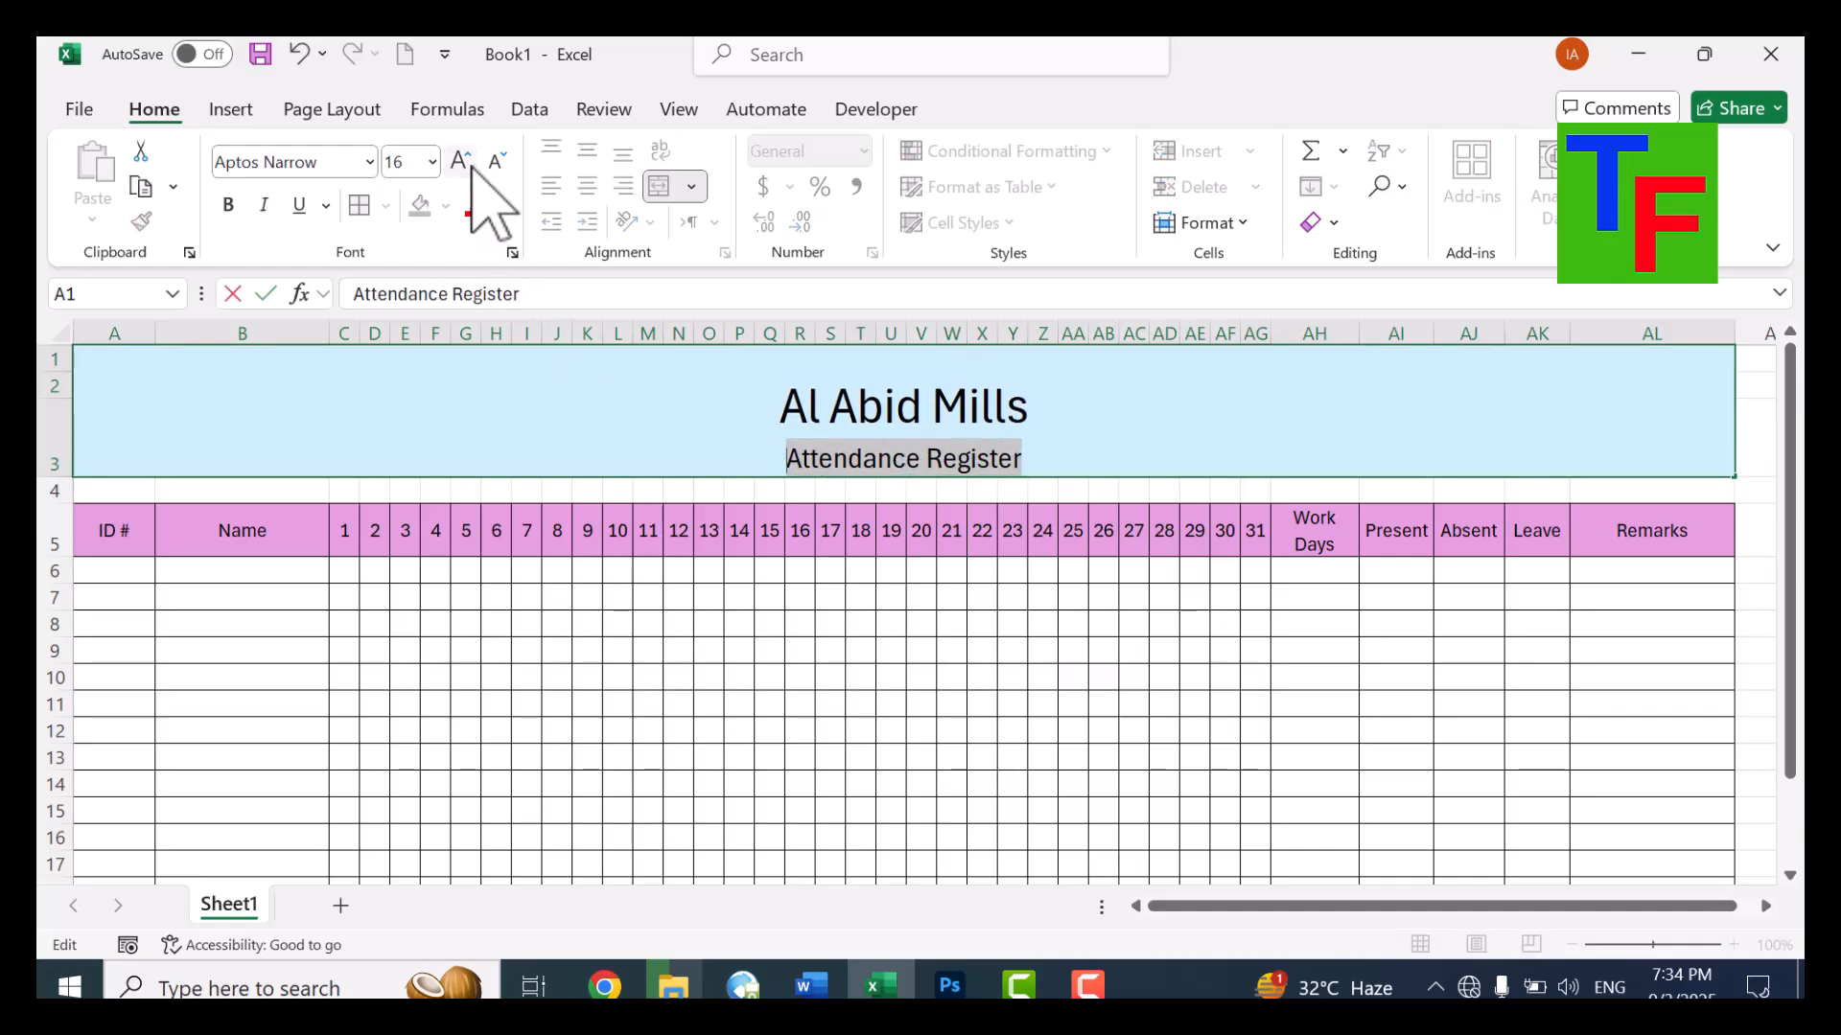
left_click(738, 671)
left_click_drag(131, 491, 601, 497)
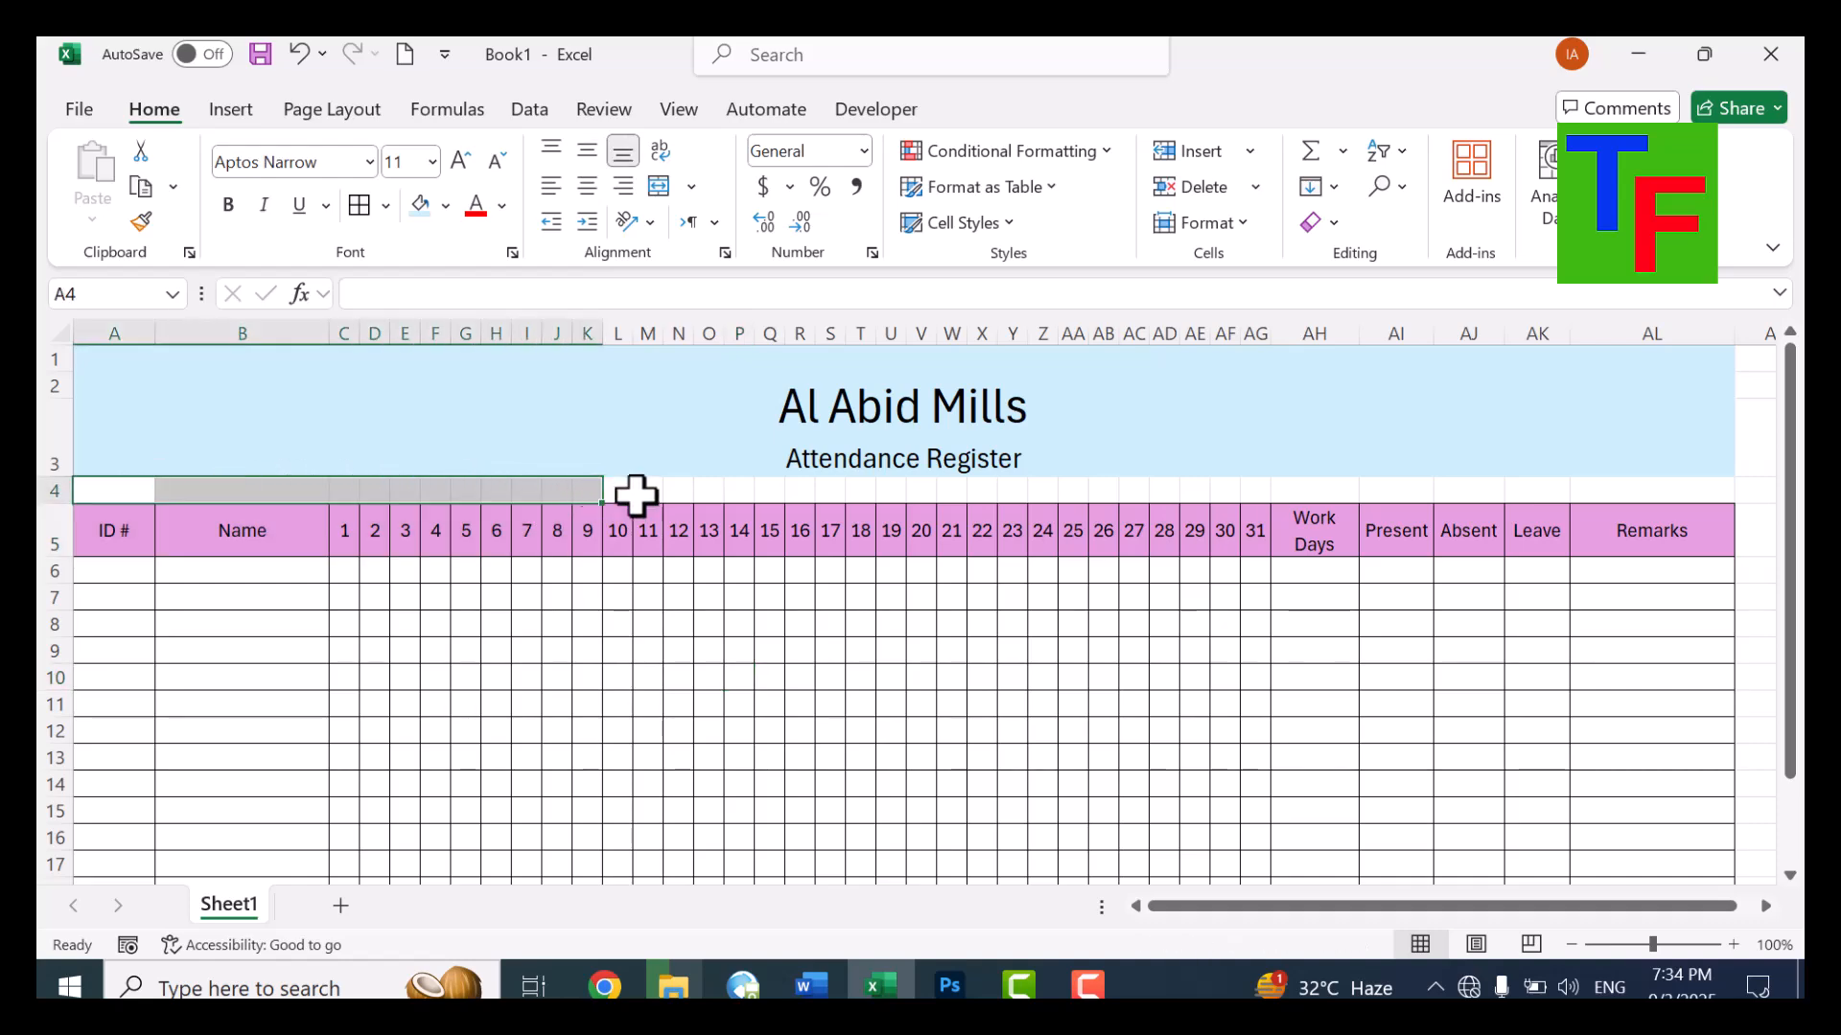
Merge A4:K4 and enter the label 'FOR THE MONTH OF SEPTEMBER'
left_click(659, 185)
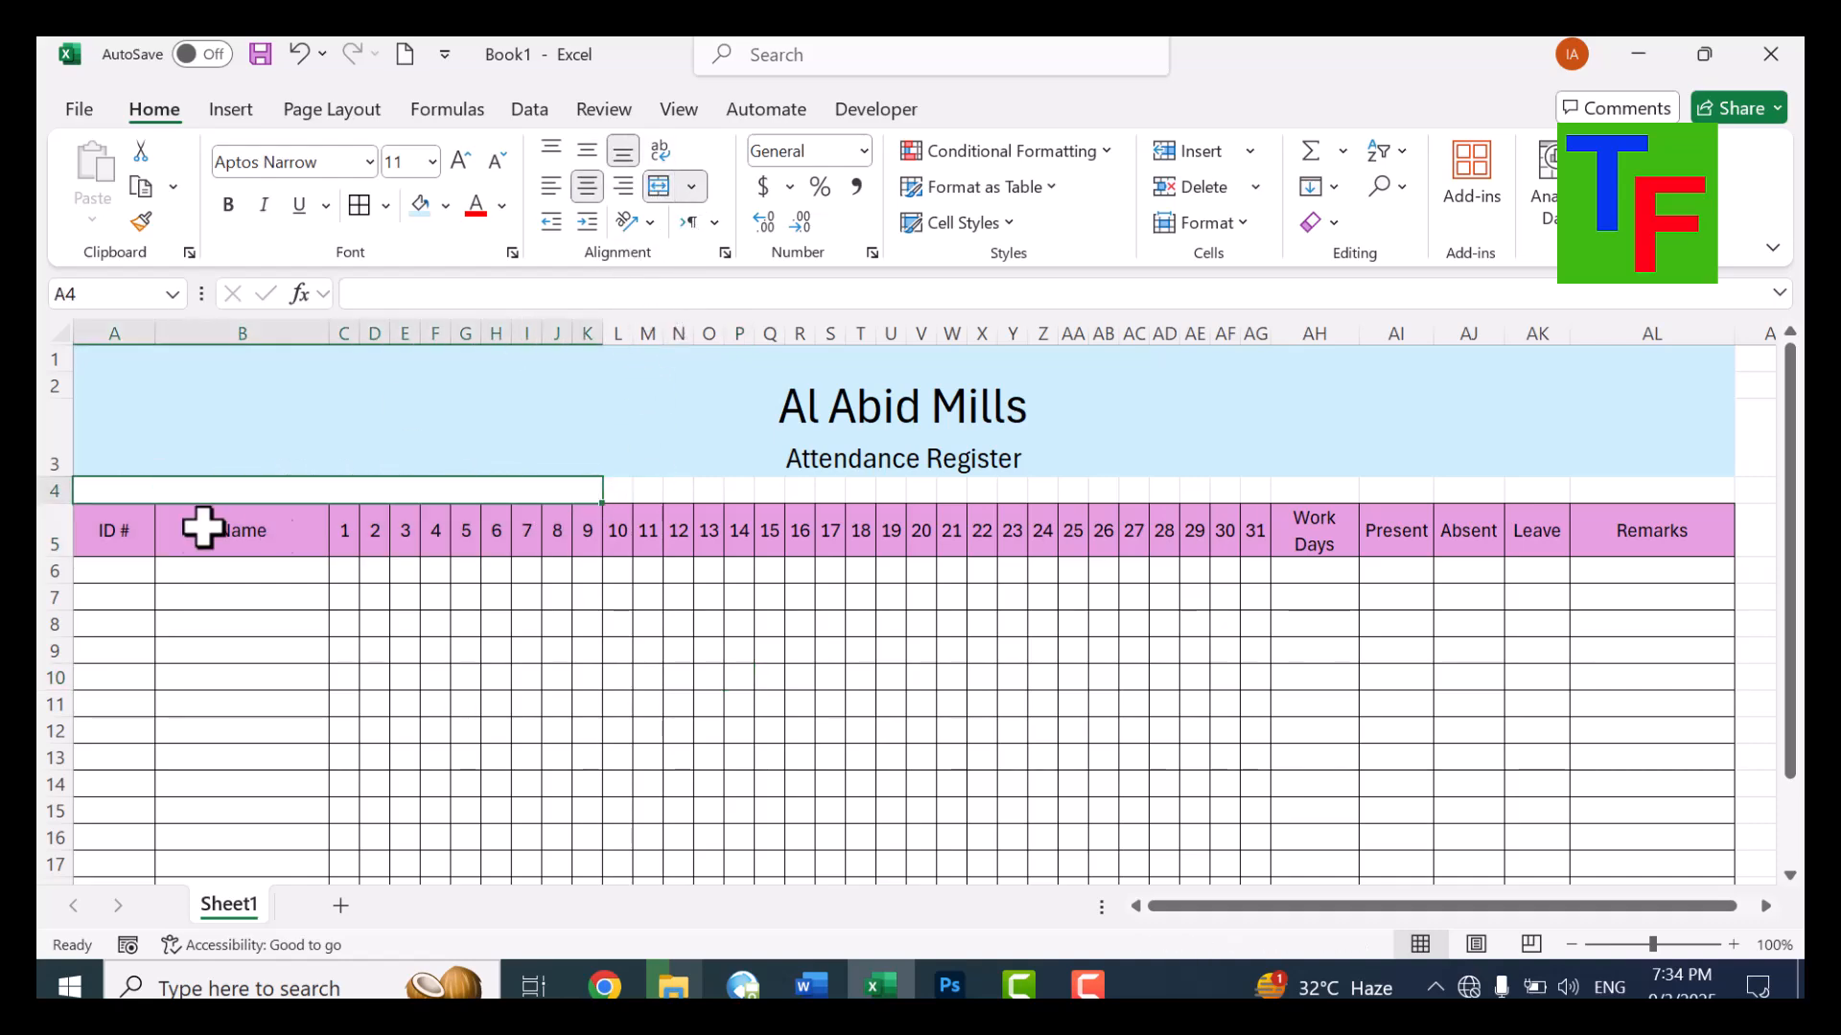
type("FOR THE MIB")
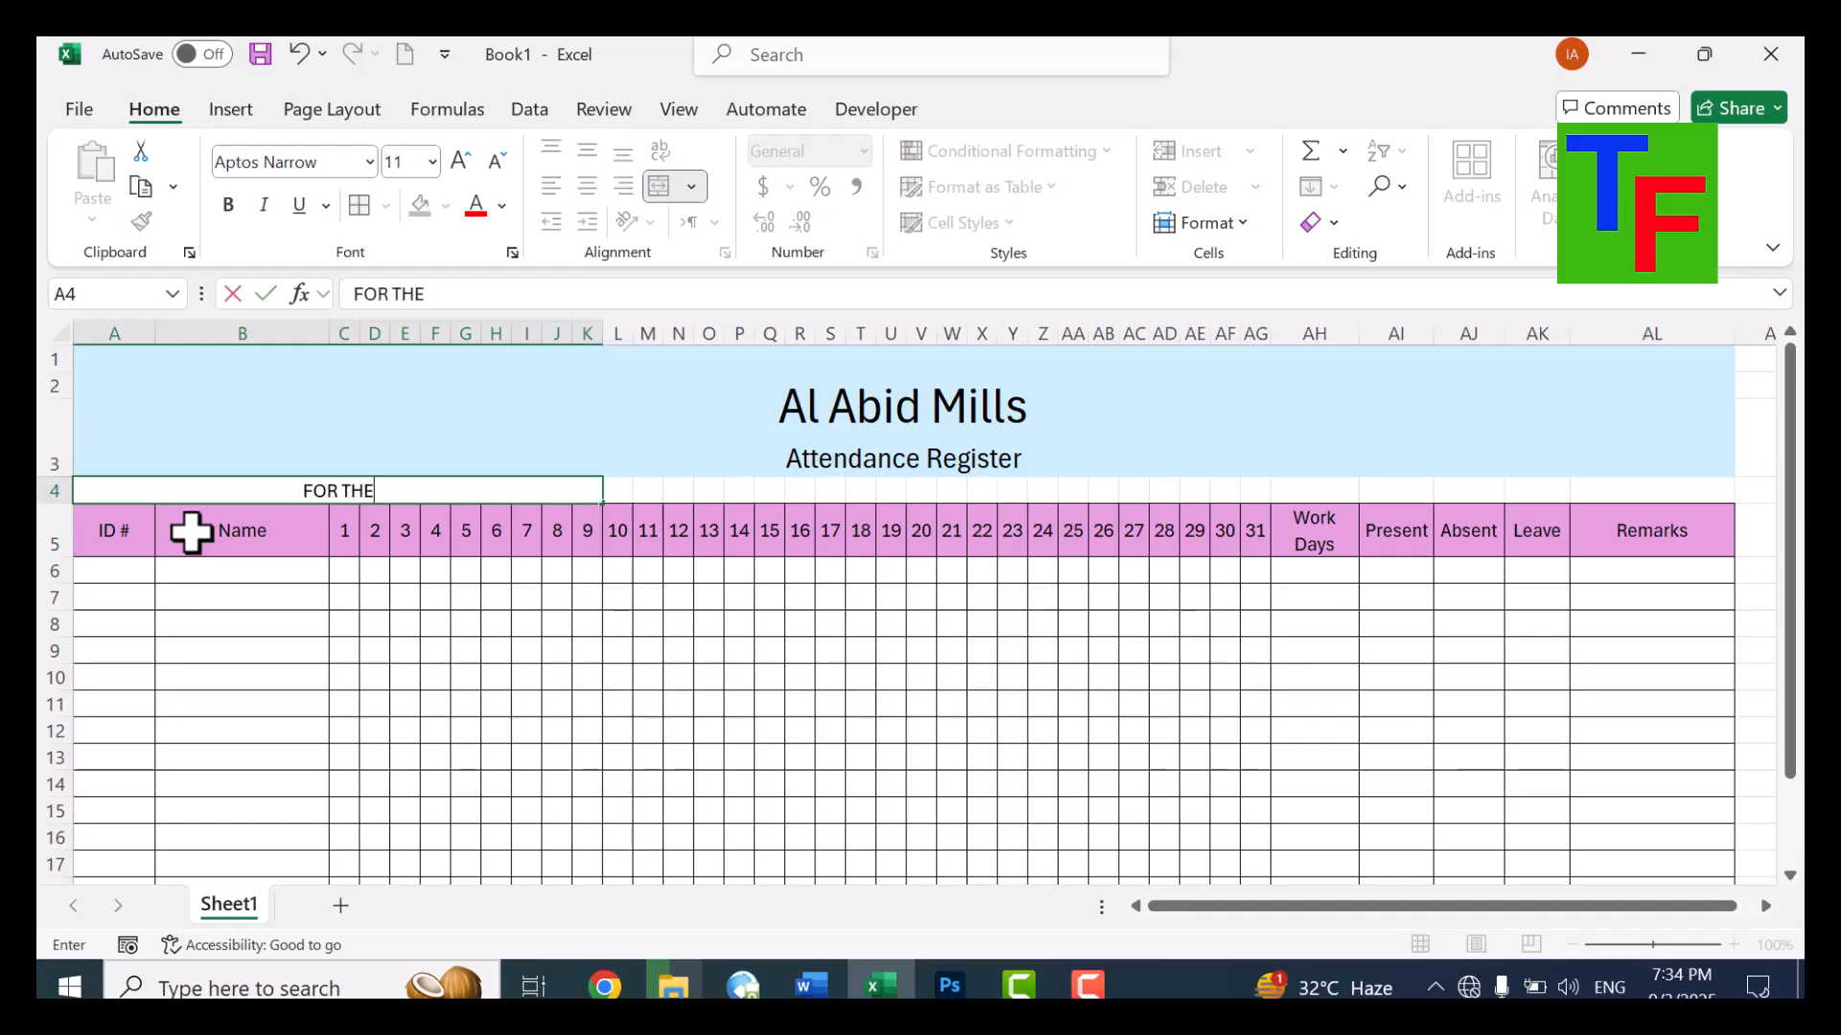
key("BackSpace")
key("BackSpace")
type("ON")
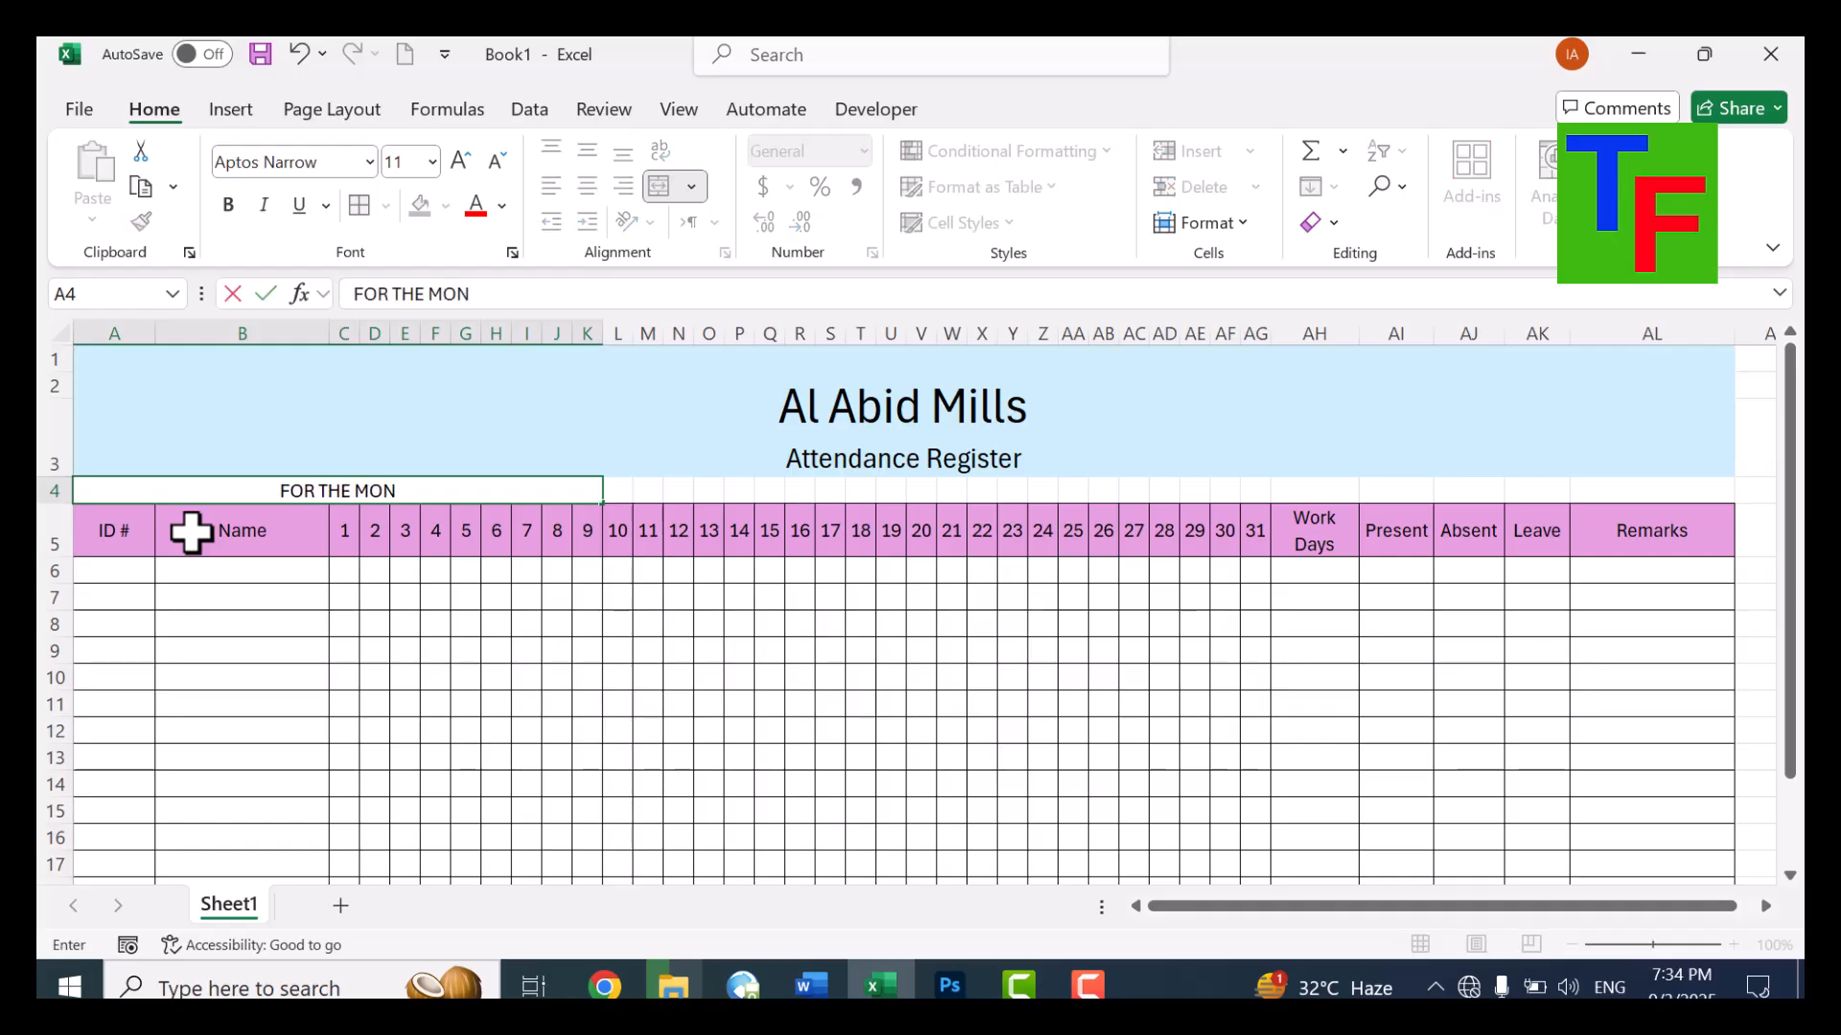
type("TH OF")
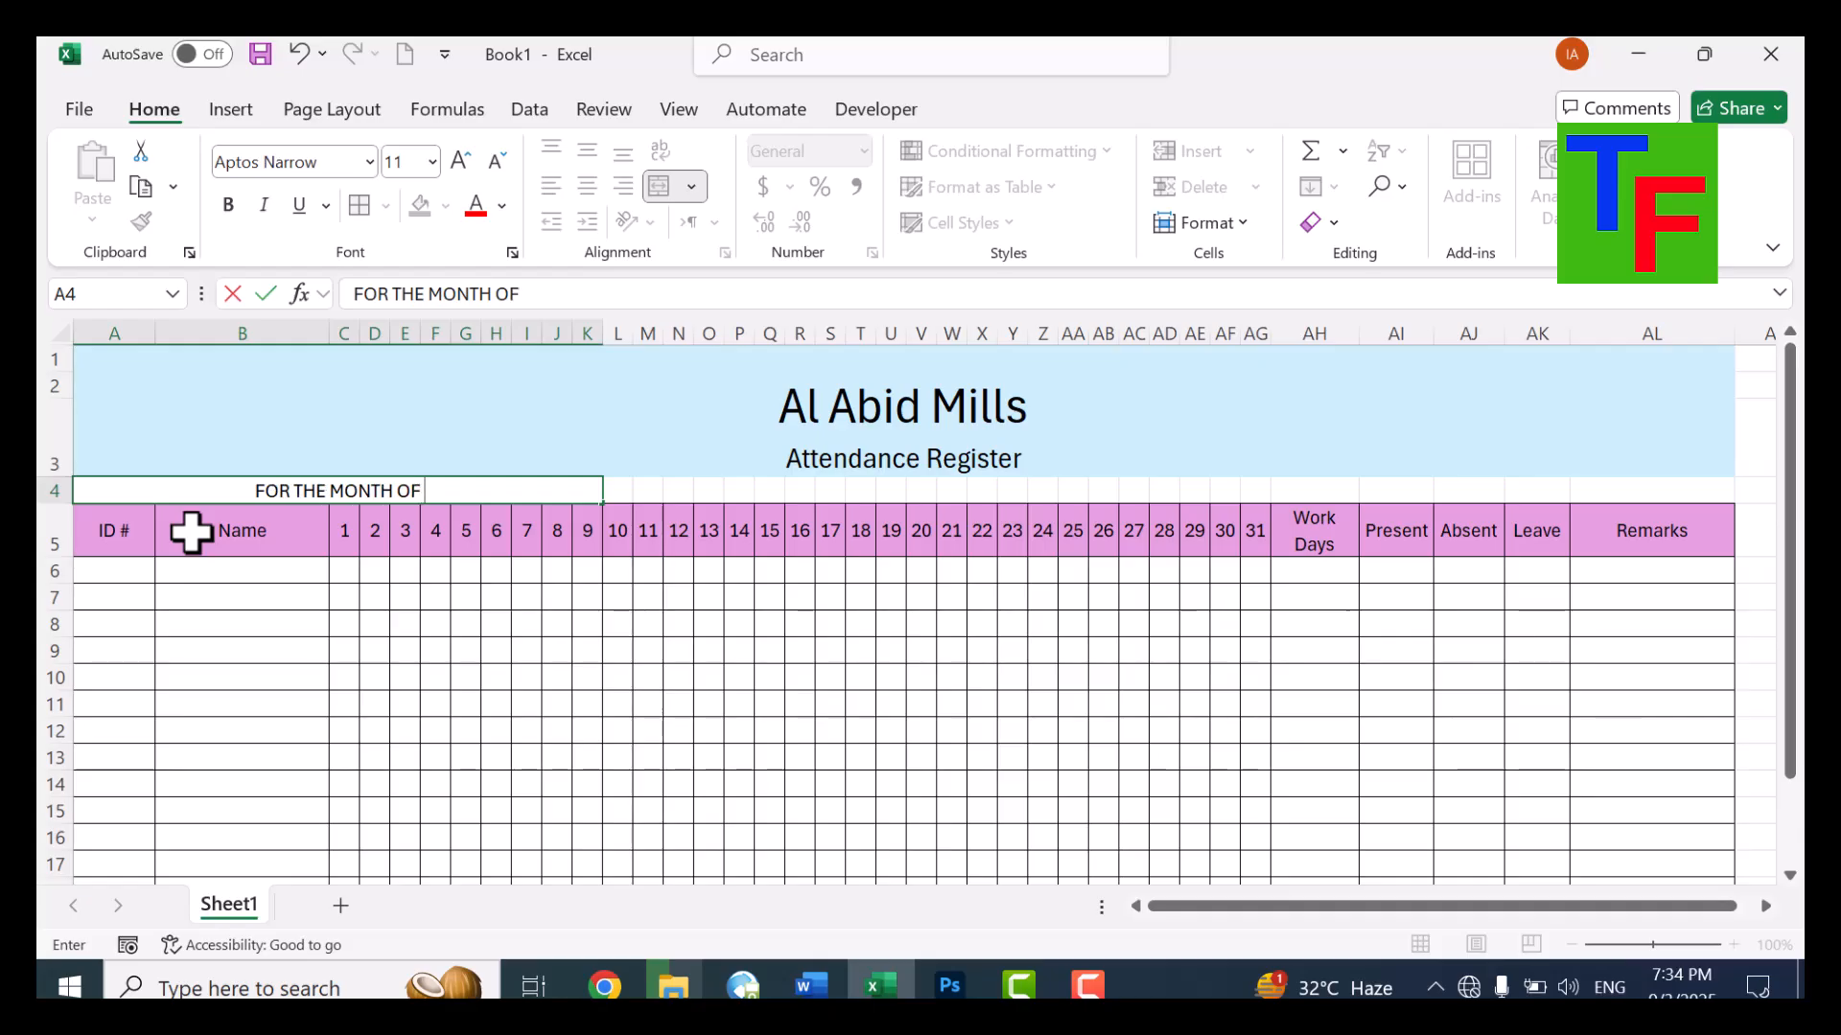
type(" SEPTEMBER")
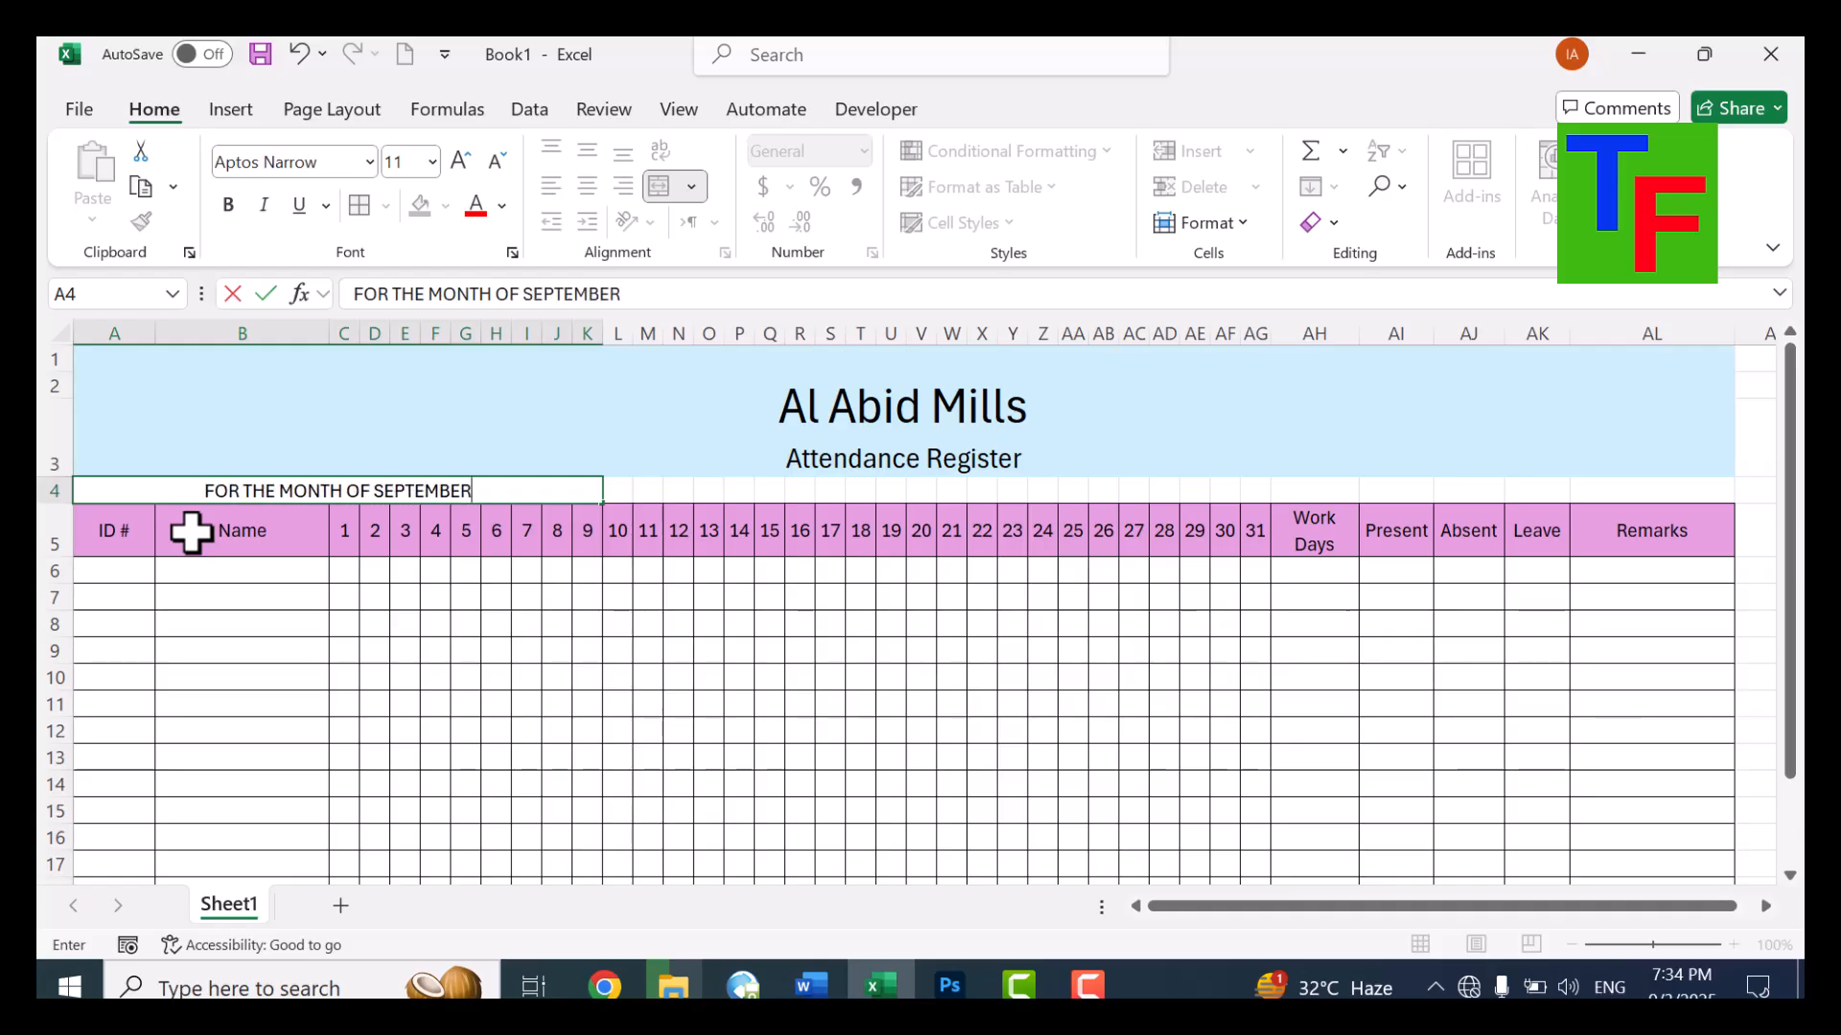
key("Return")
Left-align the month label and give it a light grey fill
left_click(261, 489)
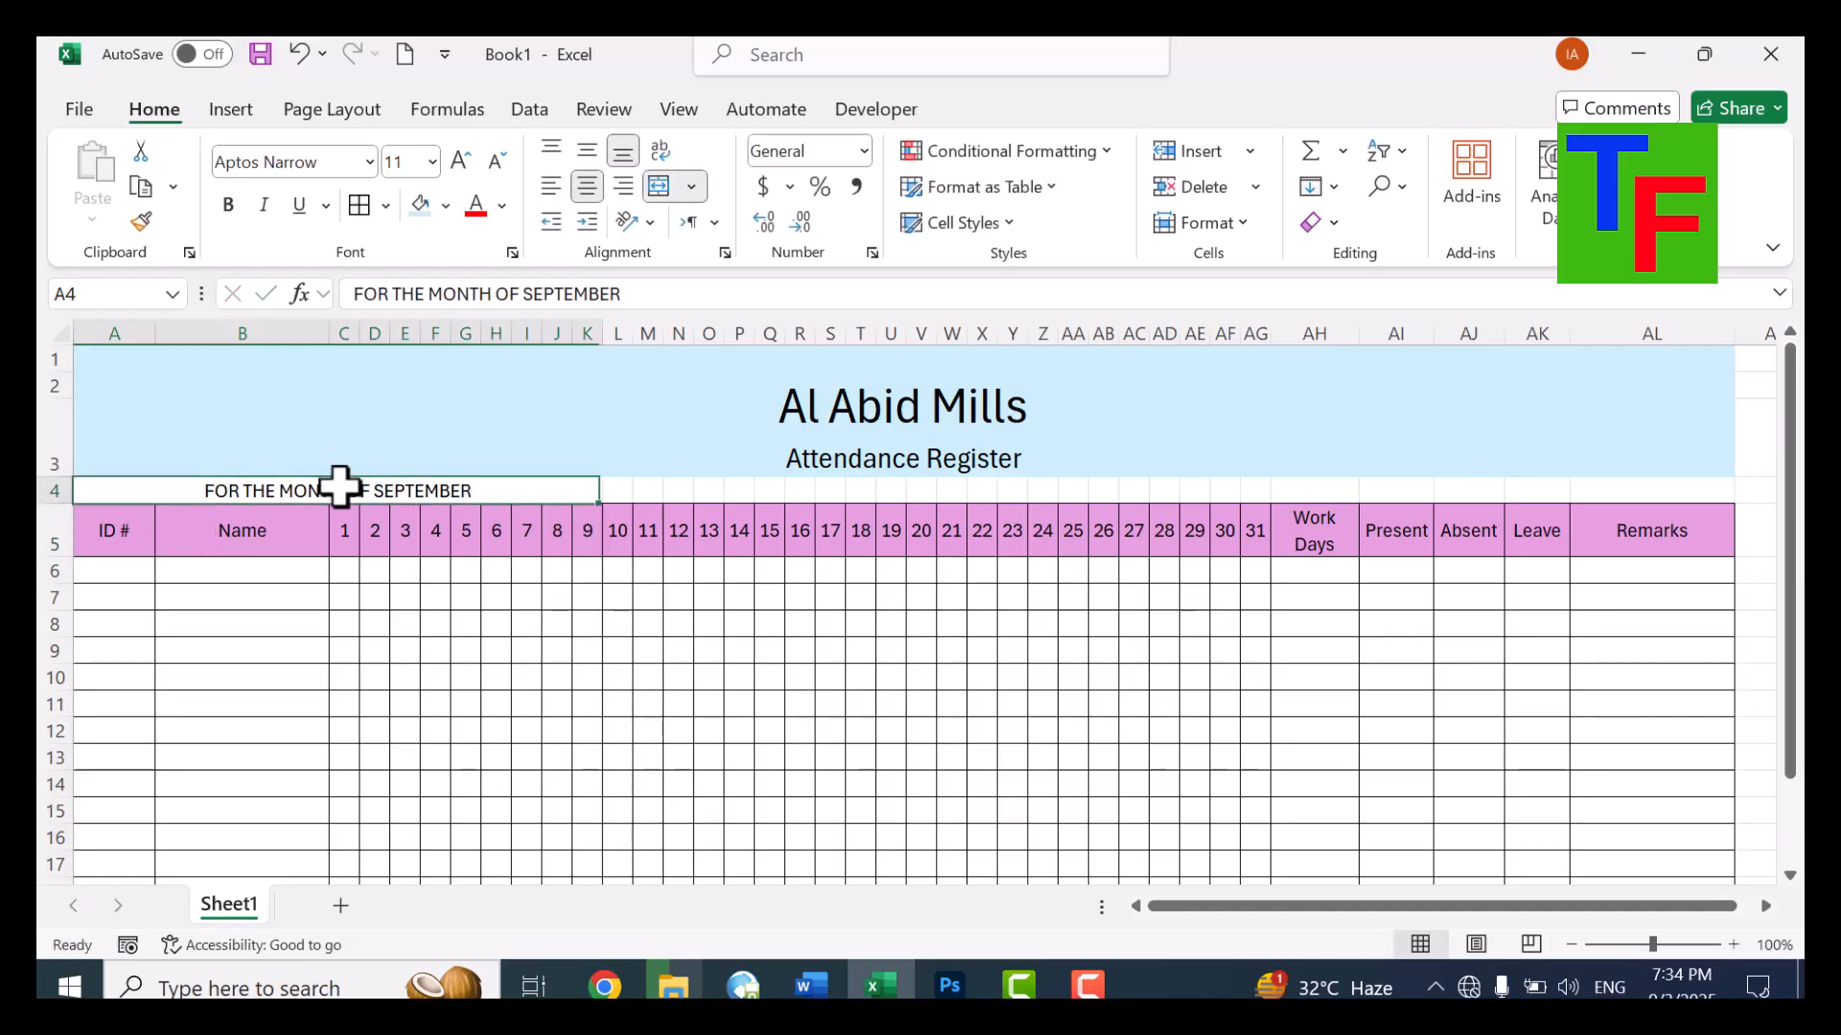
left_click(550, 187)
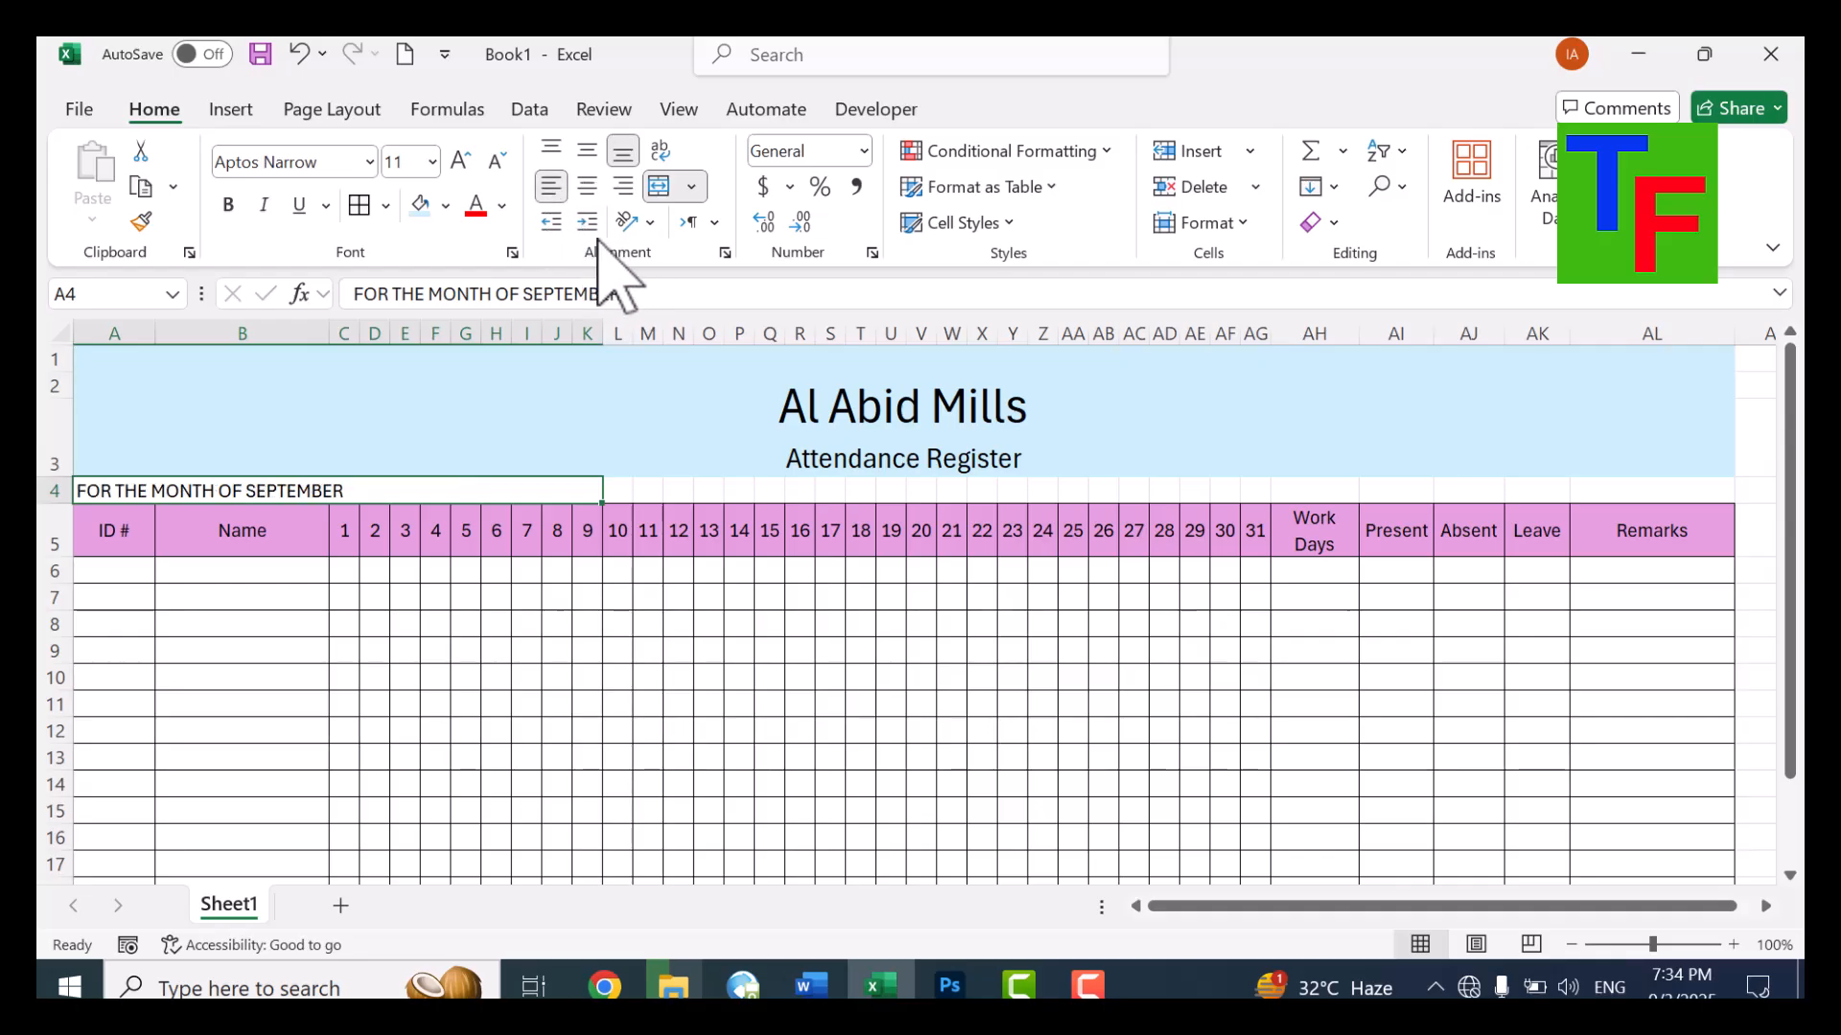
left_click(446, 205)
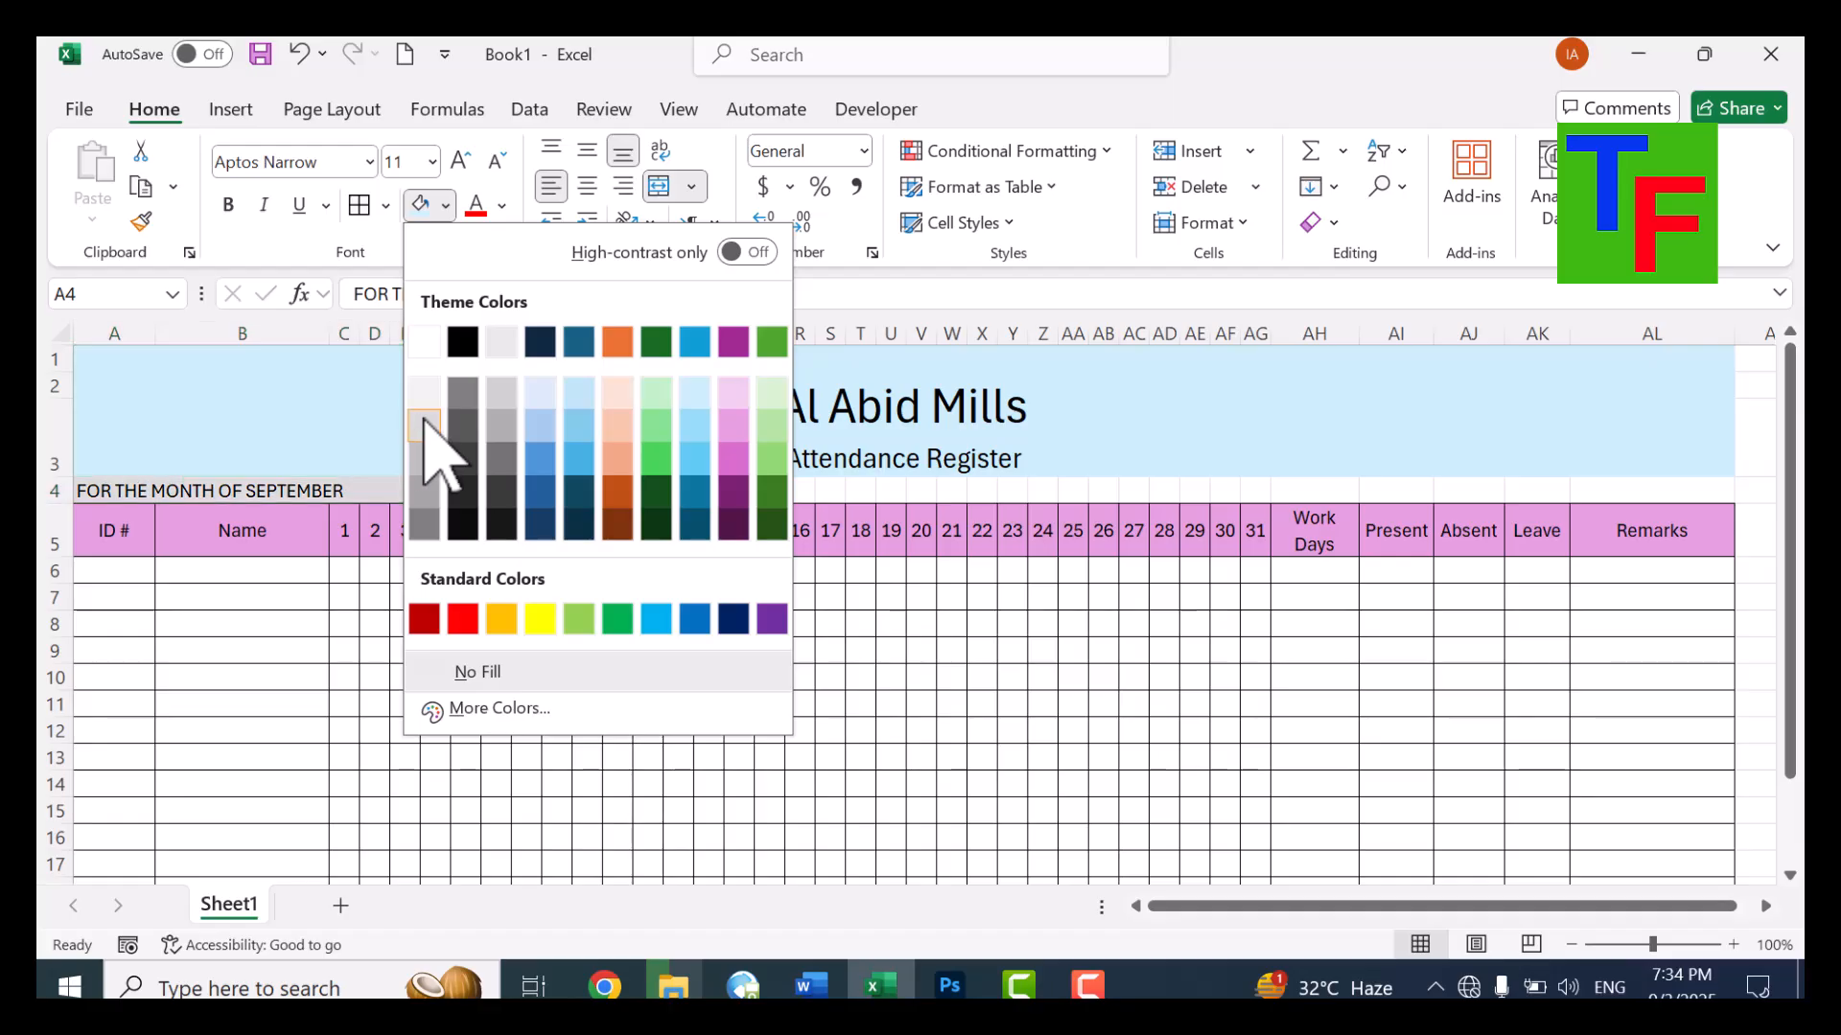
left_click(424, 422)
left_click(890, 703)
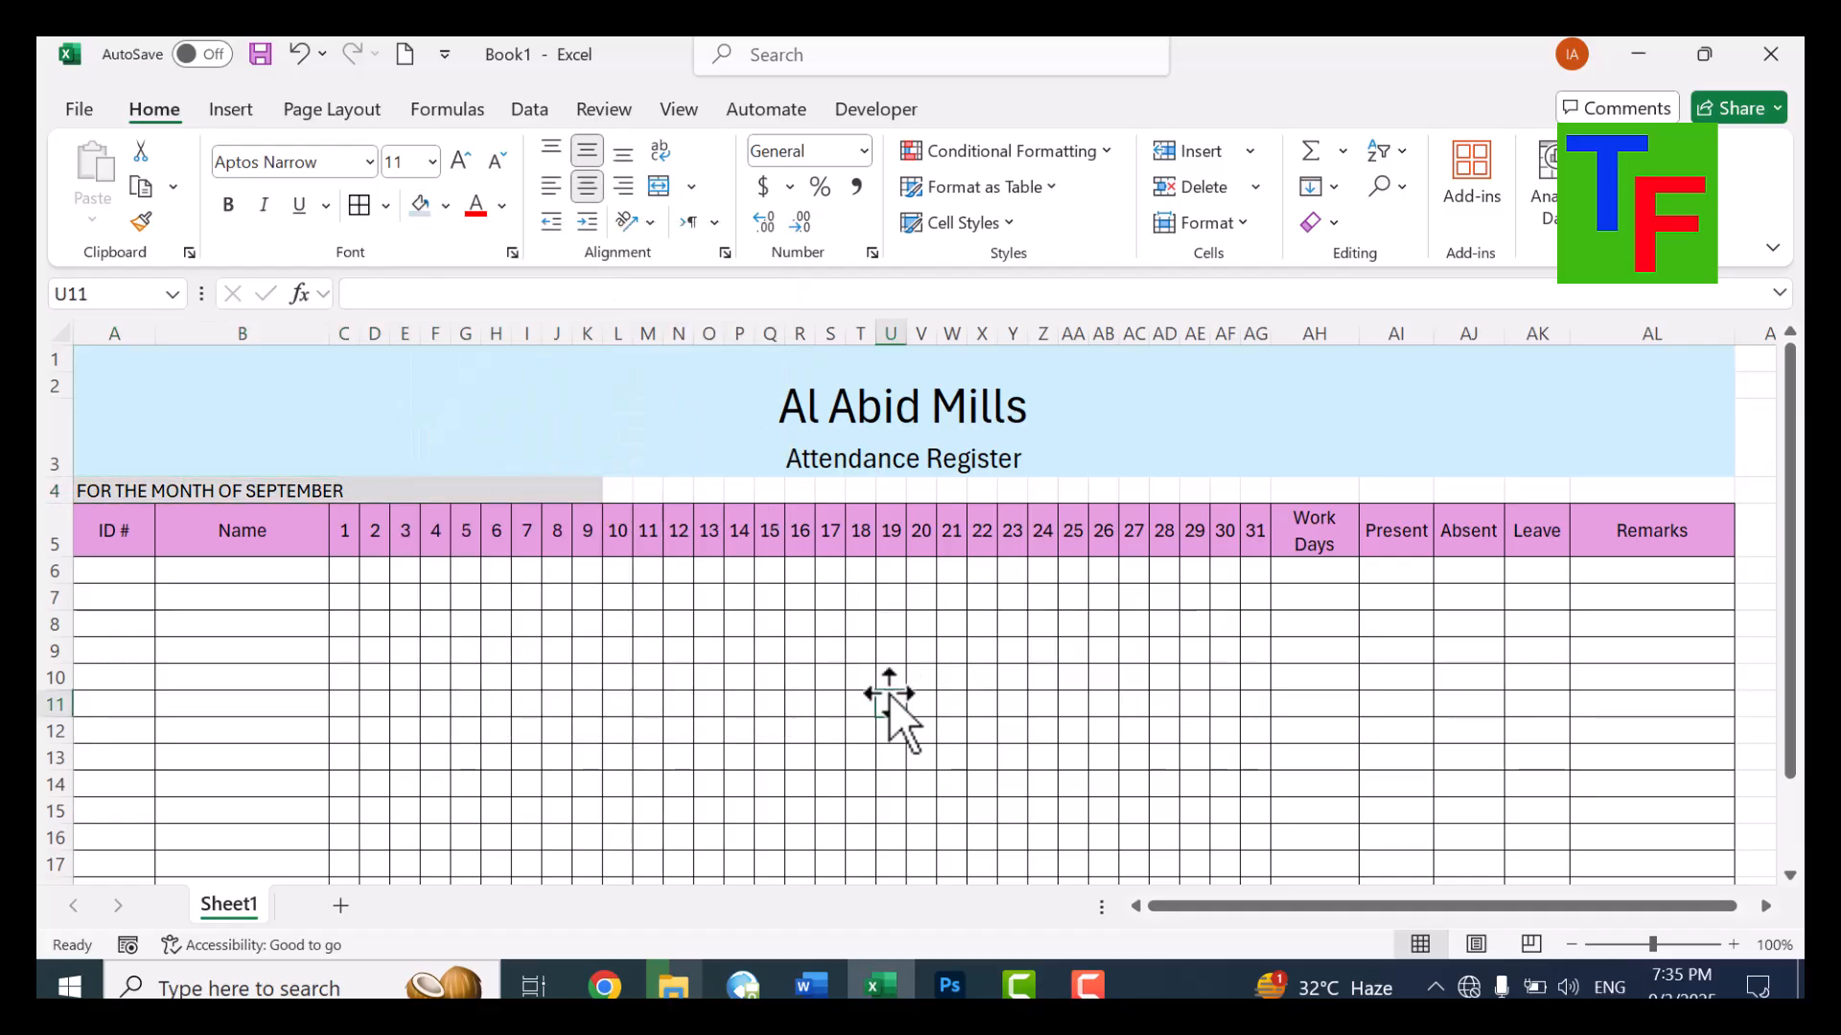
Turn off the sheet gridlines from the View tab, then select cell A6
left_click(679, 109)
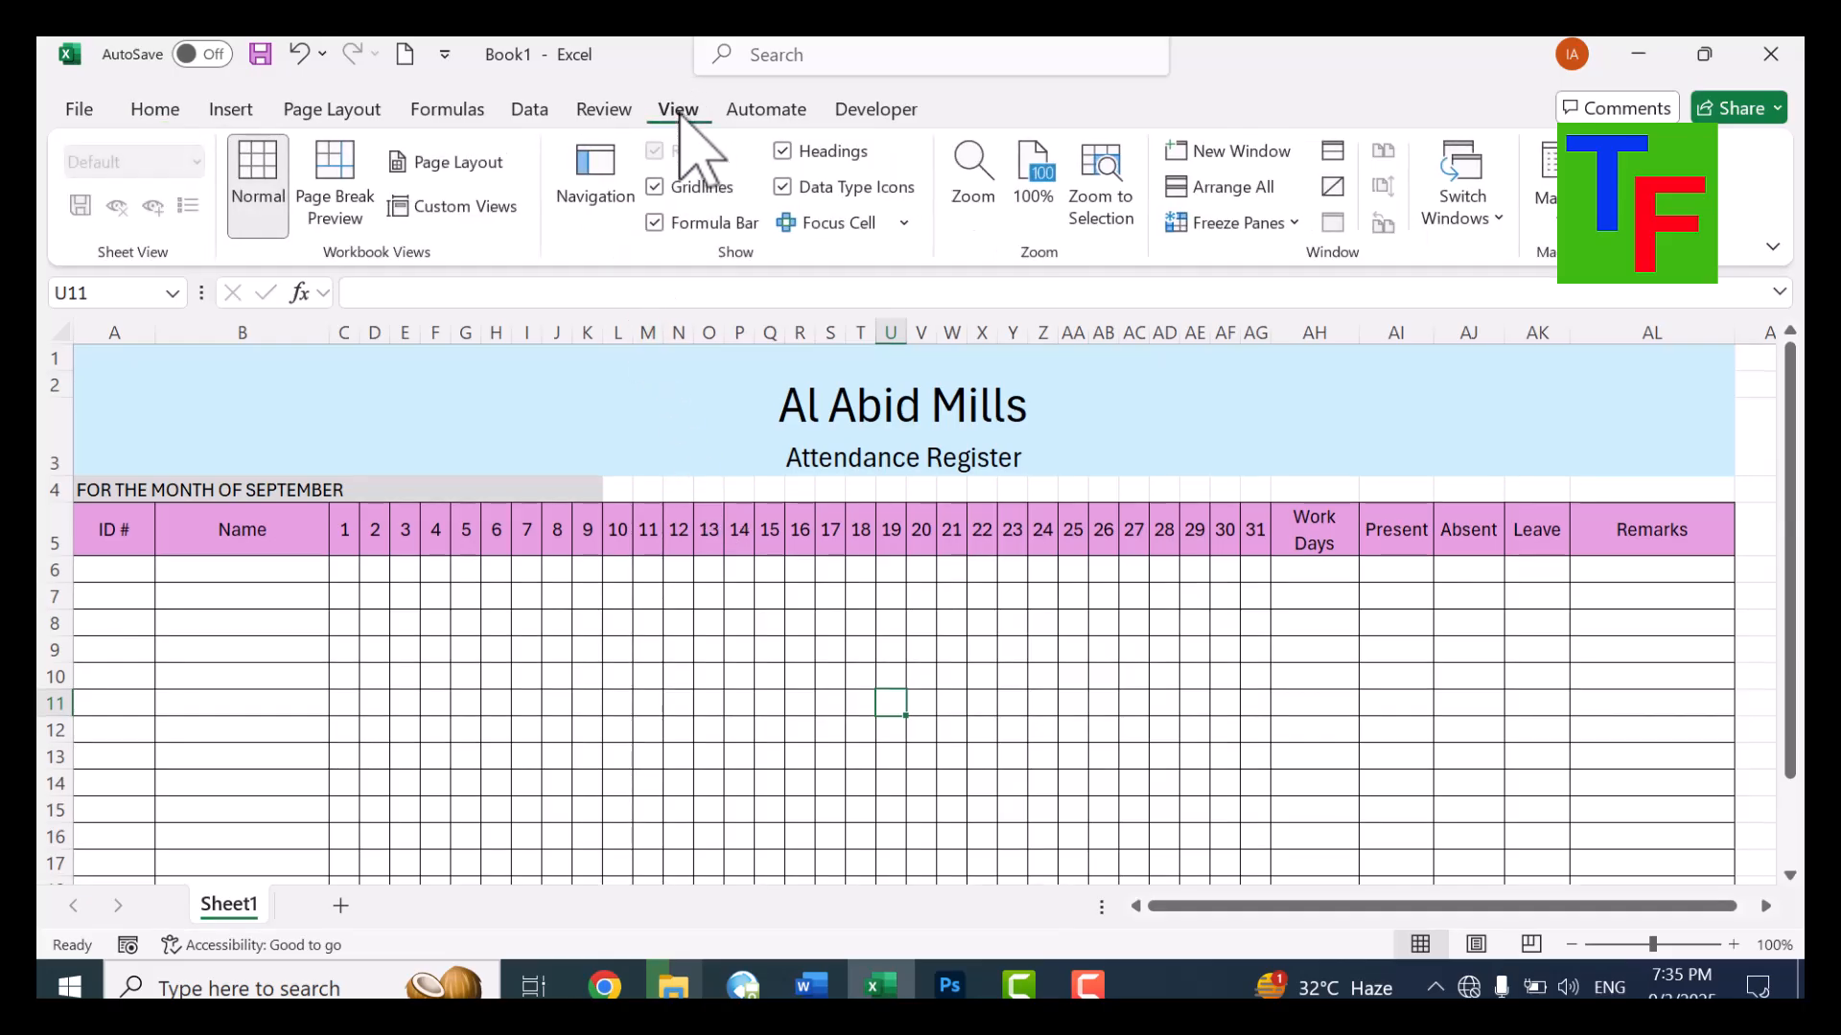
left_click(691, 188)
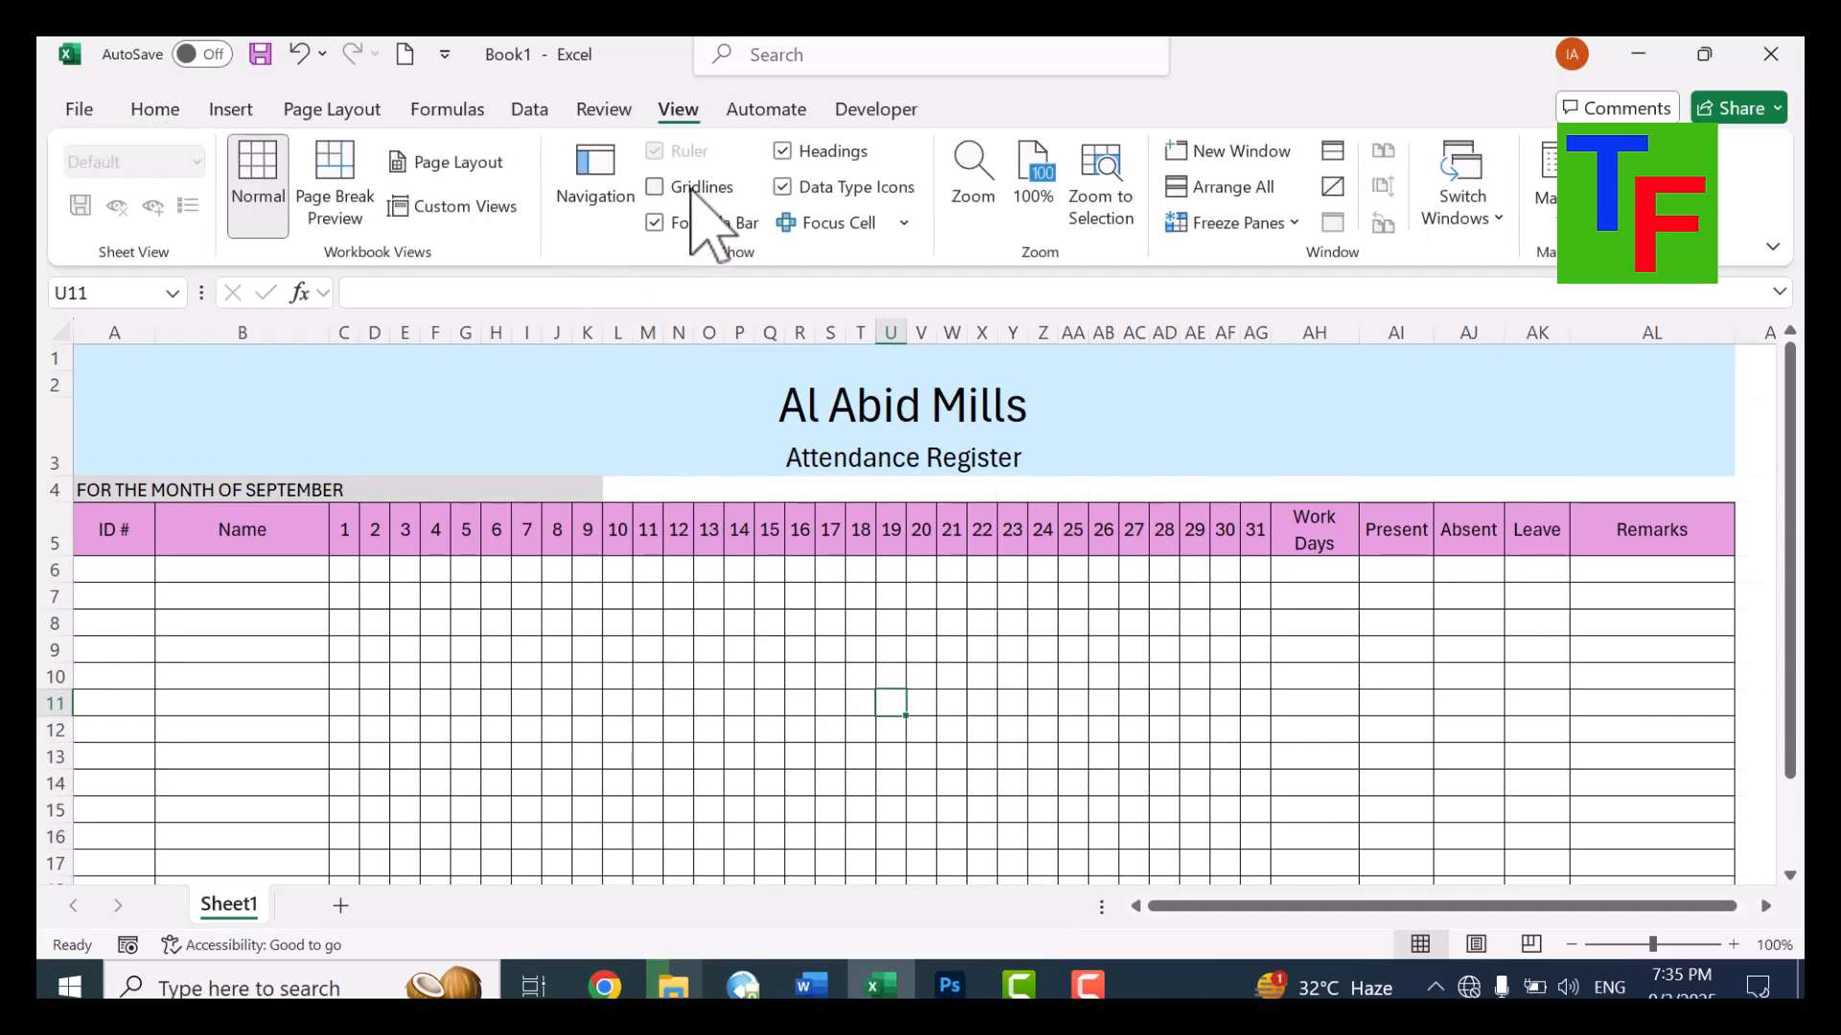
scroll(938, 547, "down", 8)
scroll(945, 621, "up", 6)
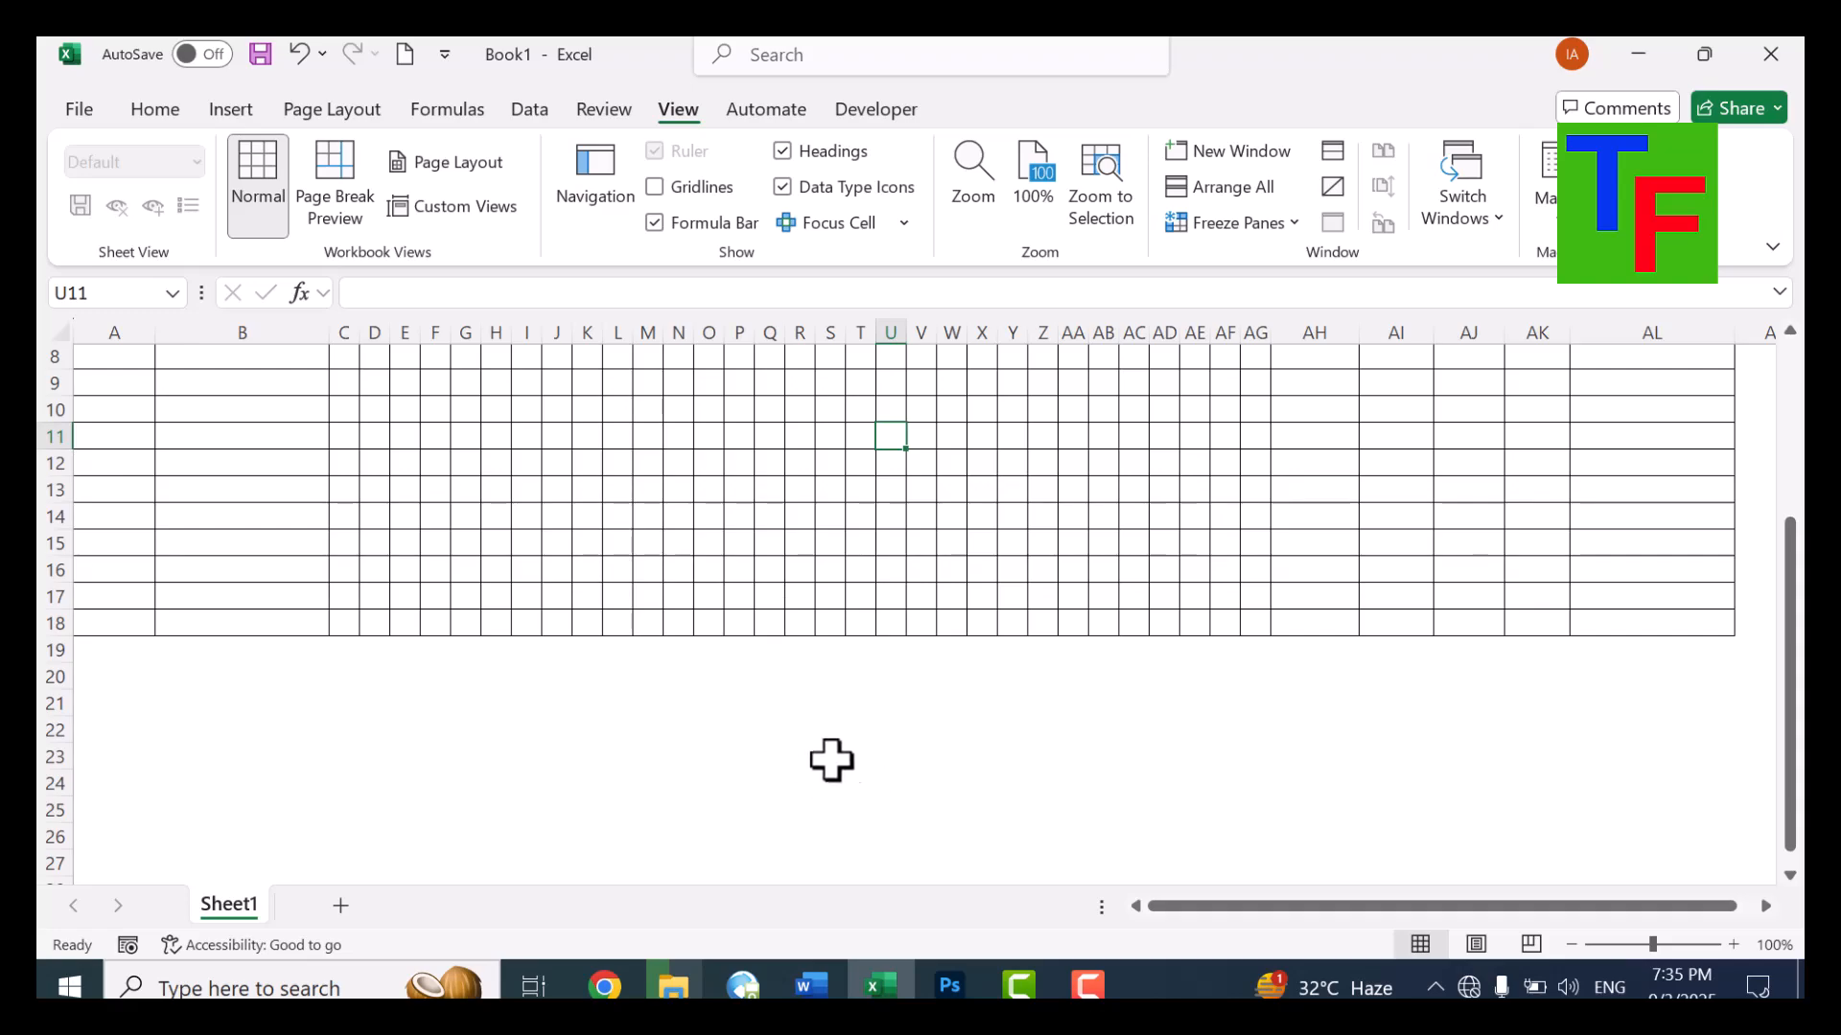
scroll(1110, 791, "up", 3)
scroll(1110, 791, "down", 1)
left_click(88, 439)
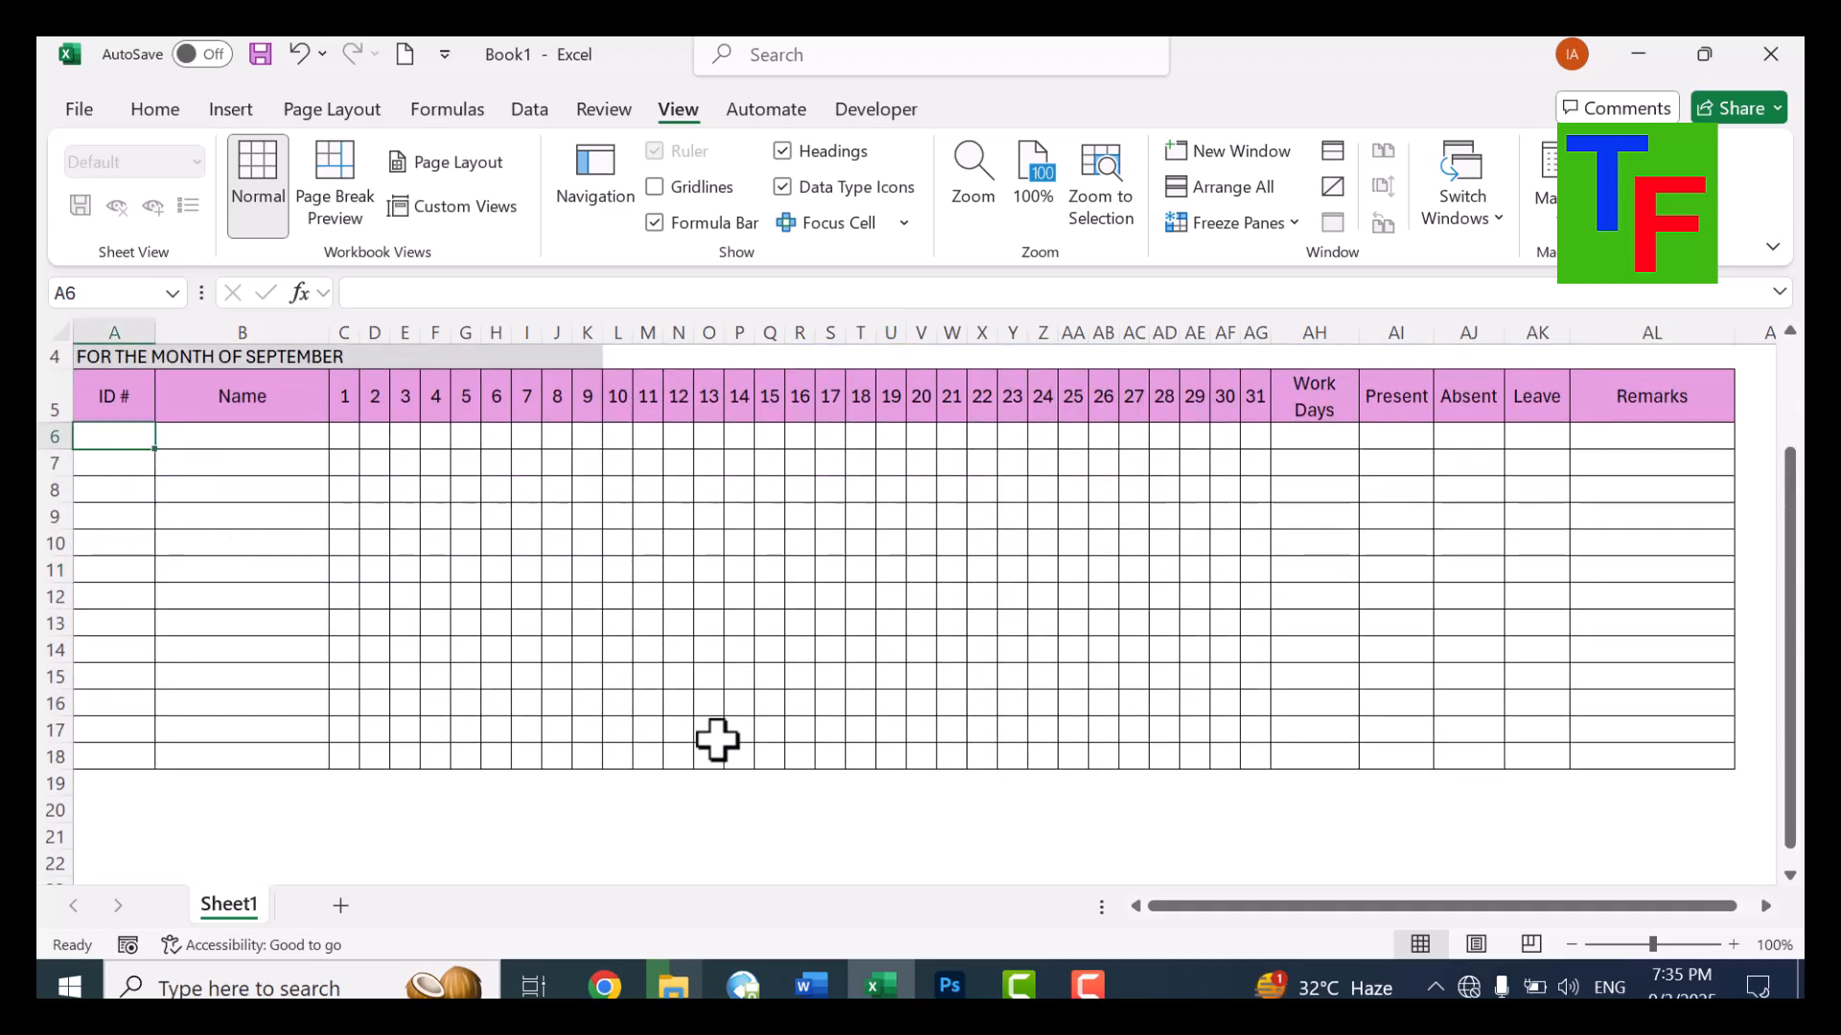
Enter IDs 1001 and 1002 in A6:A7 and extend the series down to 1013 in A18
type("100")
key("Return")
type("1002")
key("Return")
key("Up")
key("Up")
key("shift+Down")
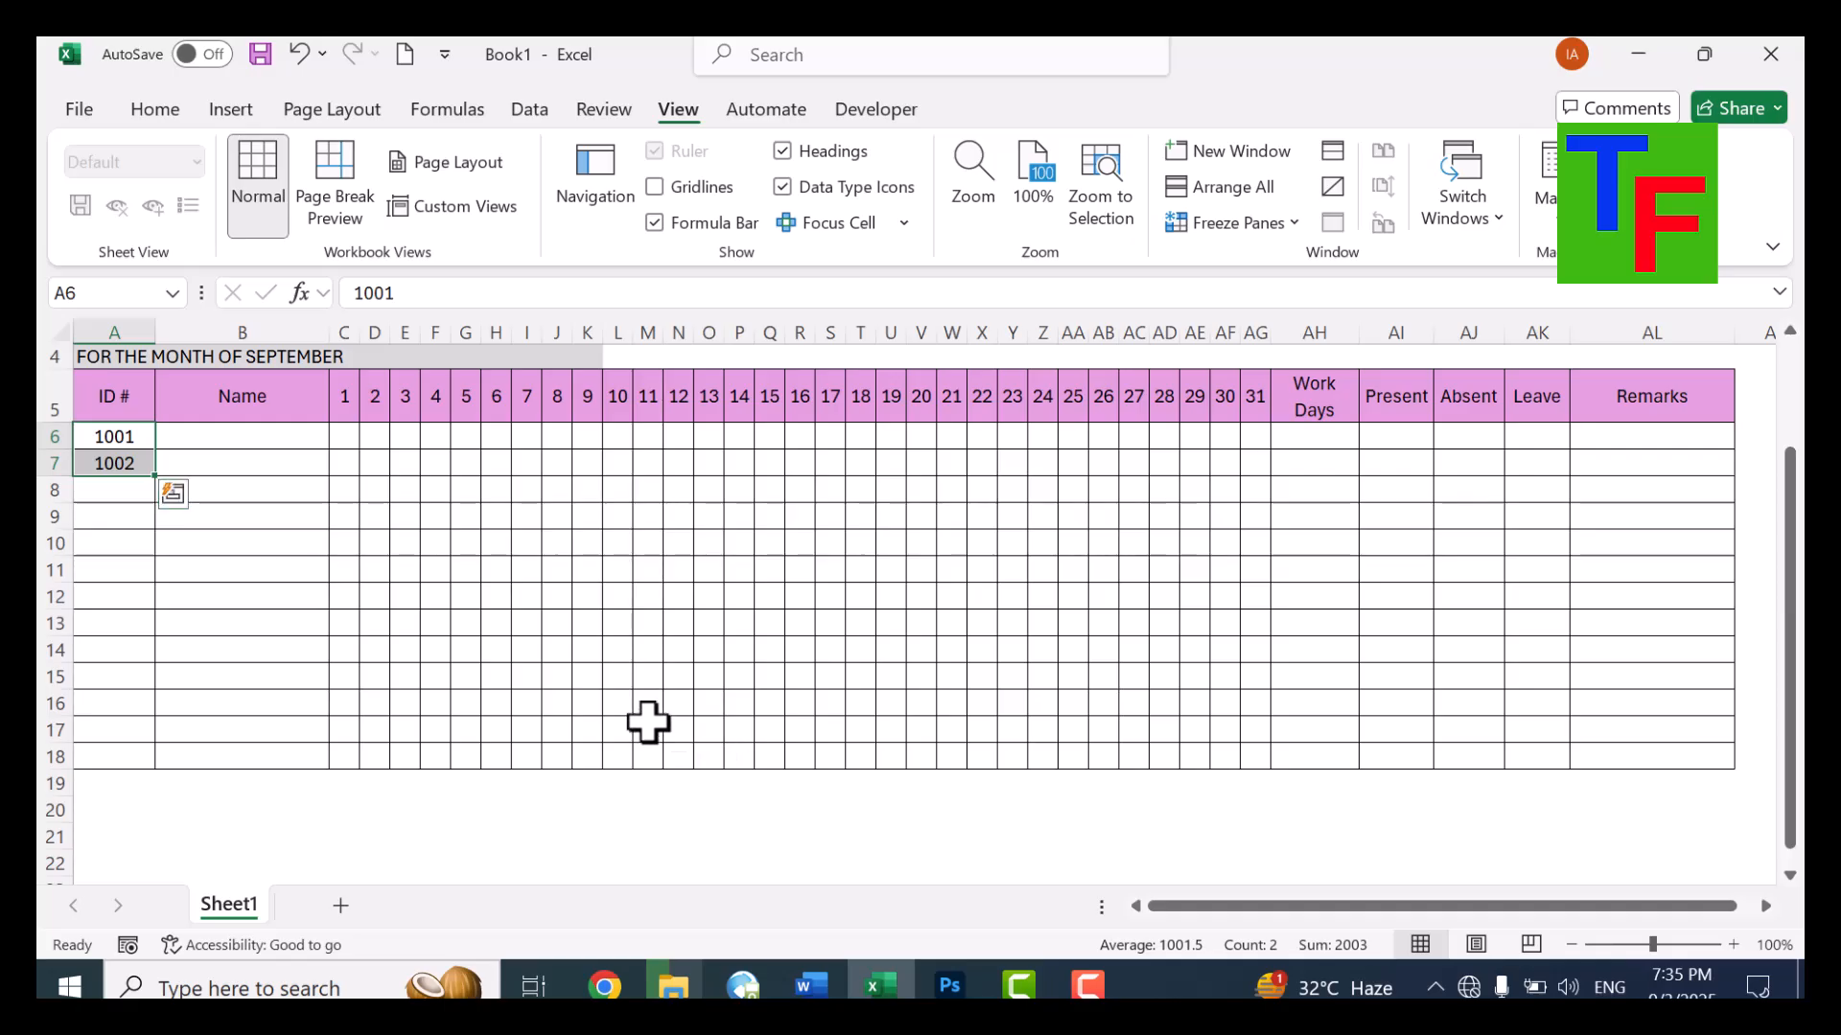
left_click_drag(155, 476, 159, 779)
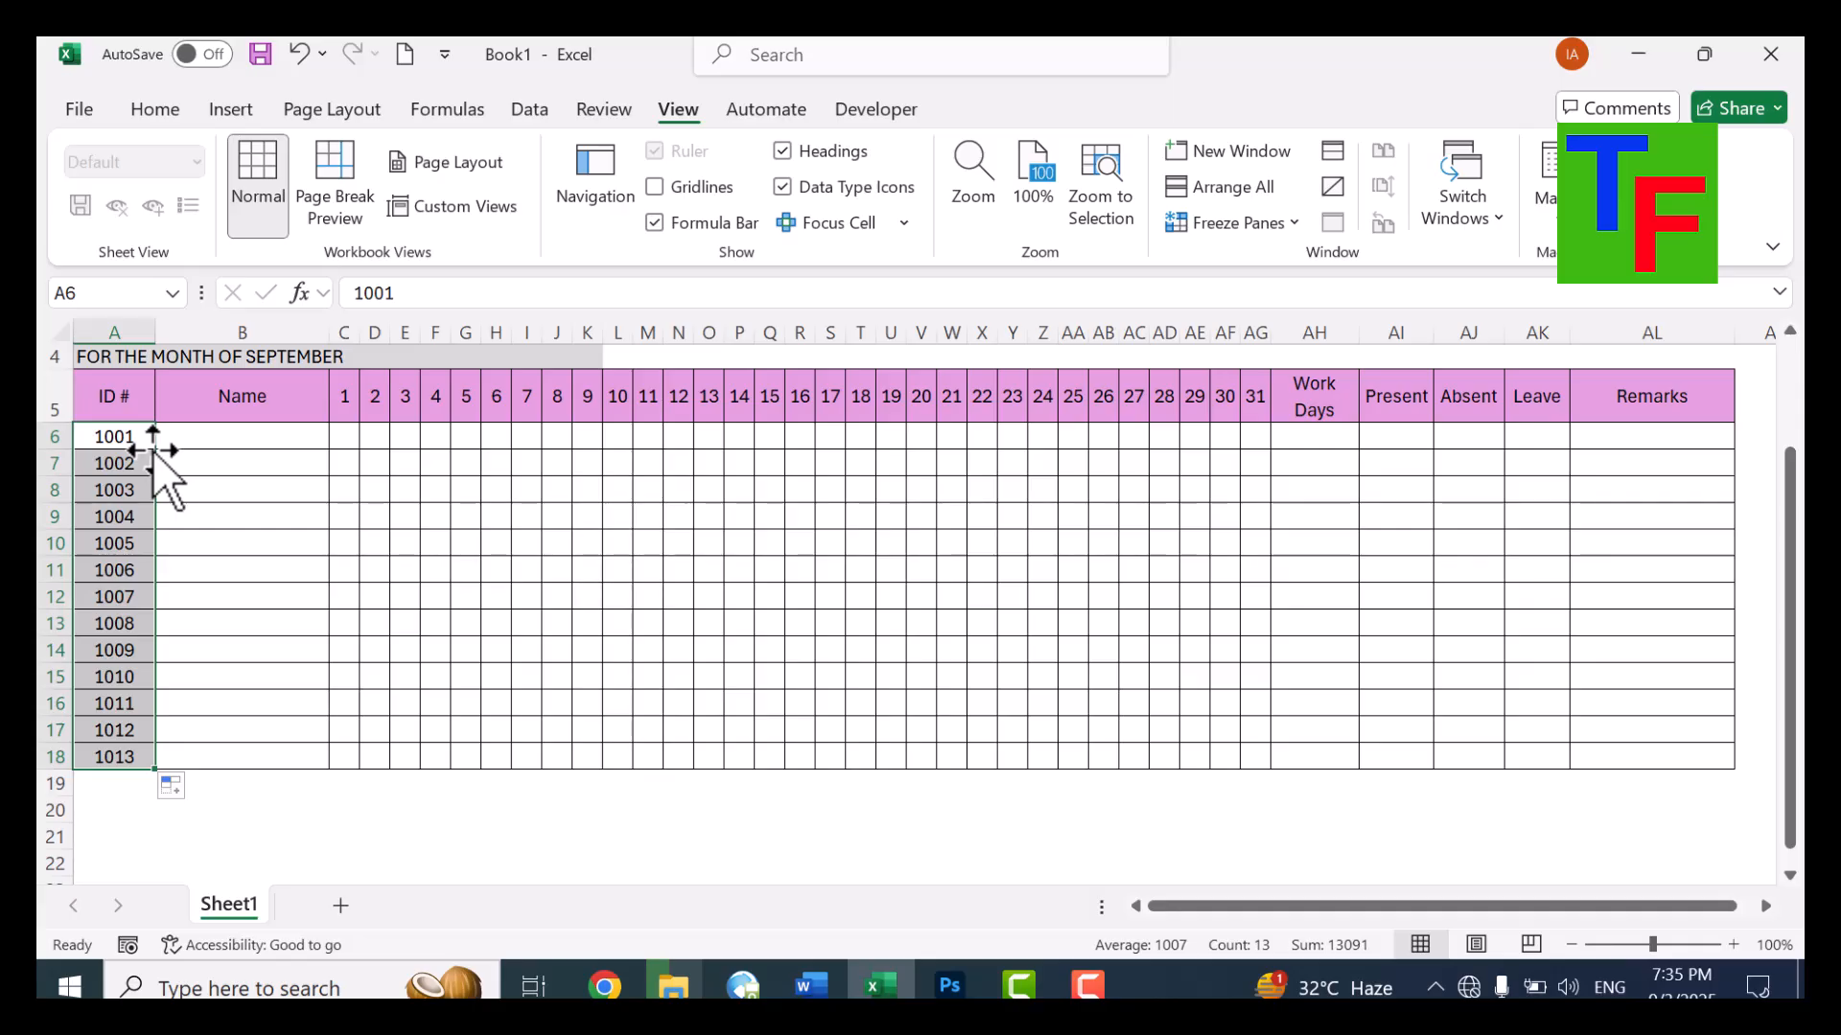
Enter the first four employee names in B6:B9, fixing a typo in the third
left_click(225, 443)
type("Hamid")
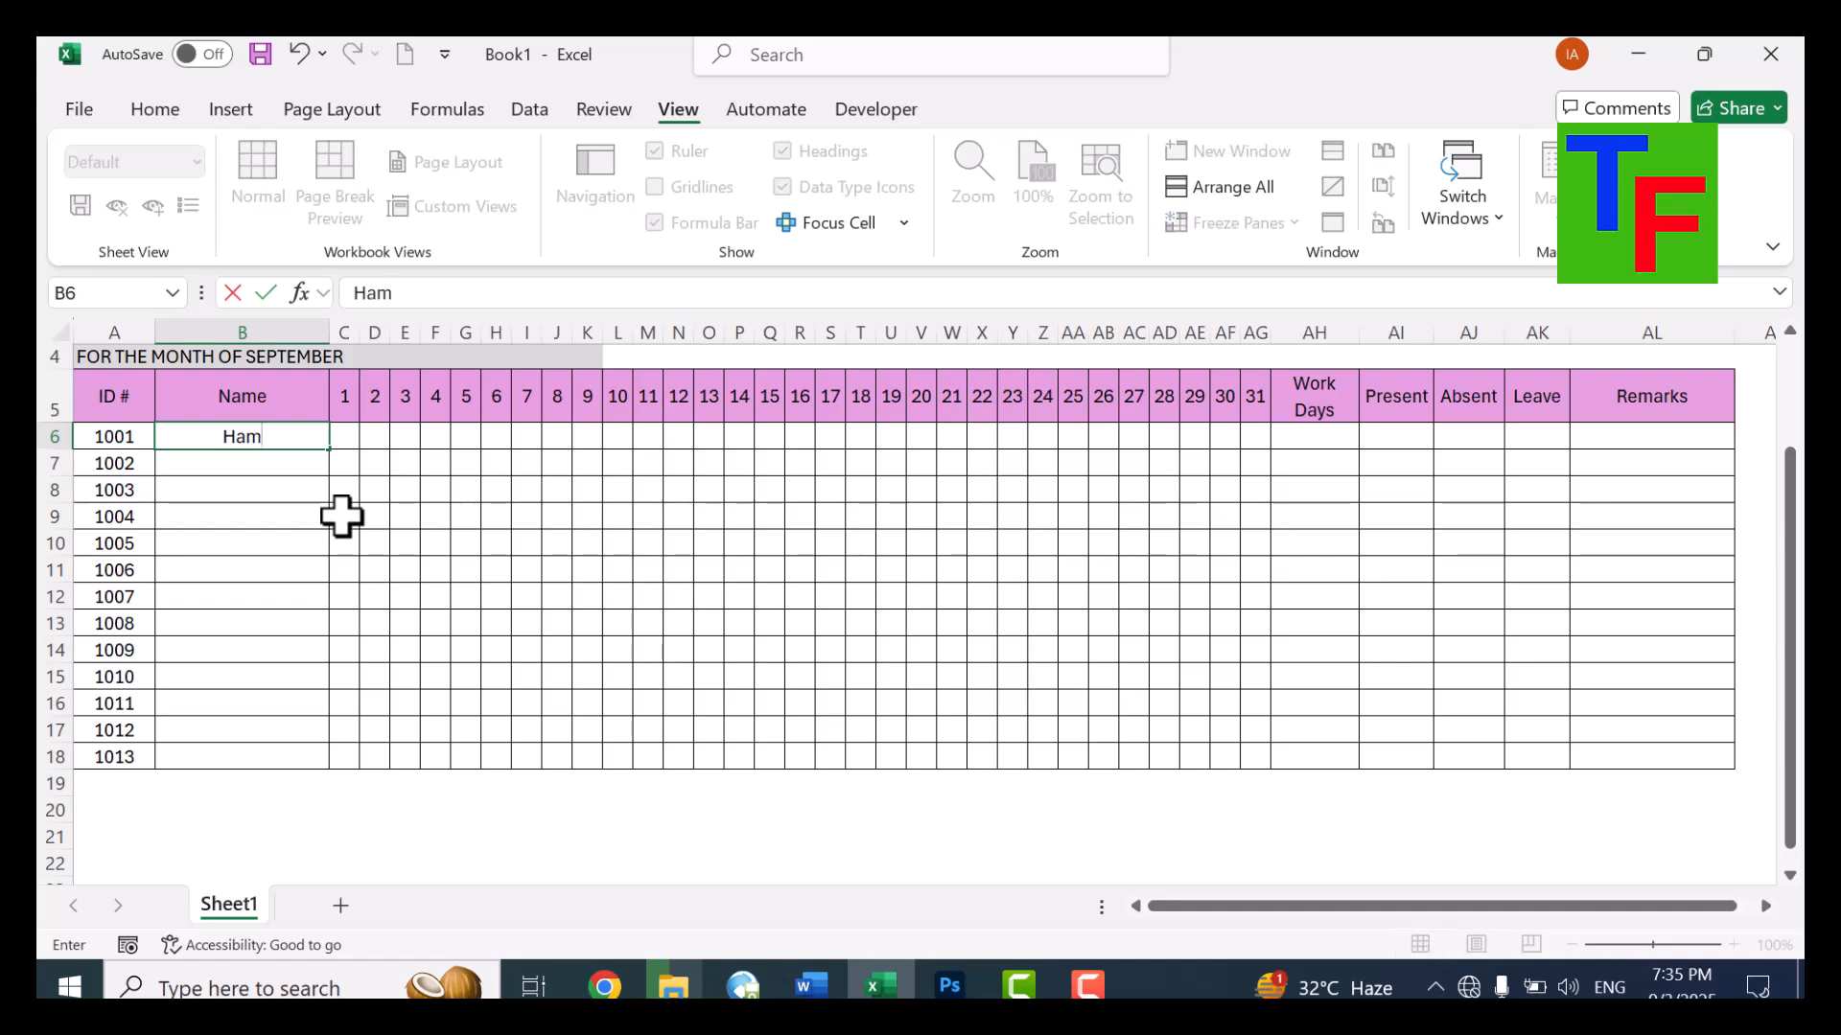
key("Return")
type("Ahmed")
key("Return")
type("Shjahud")
key("BackSpace")
key("BackSpace")
key("BackSpace")
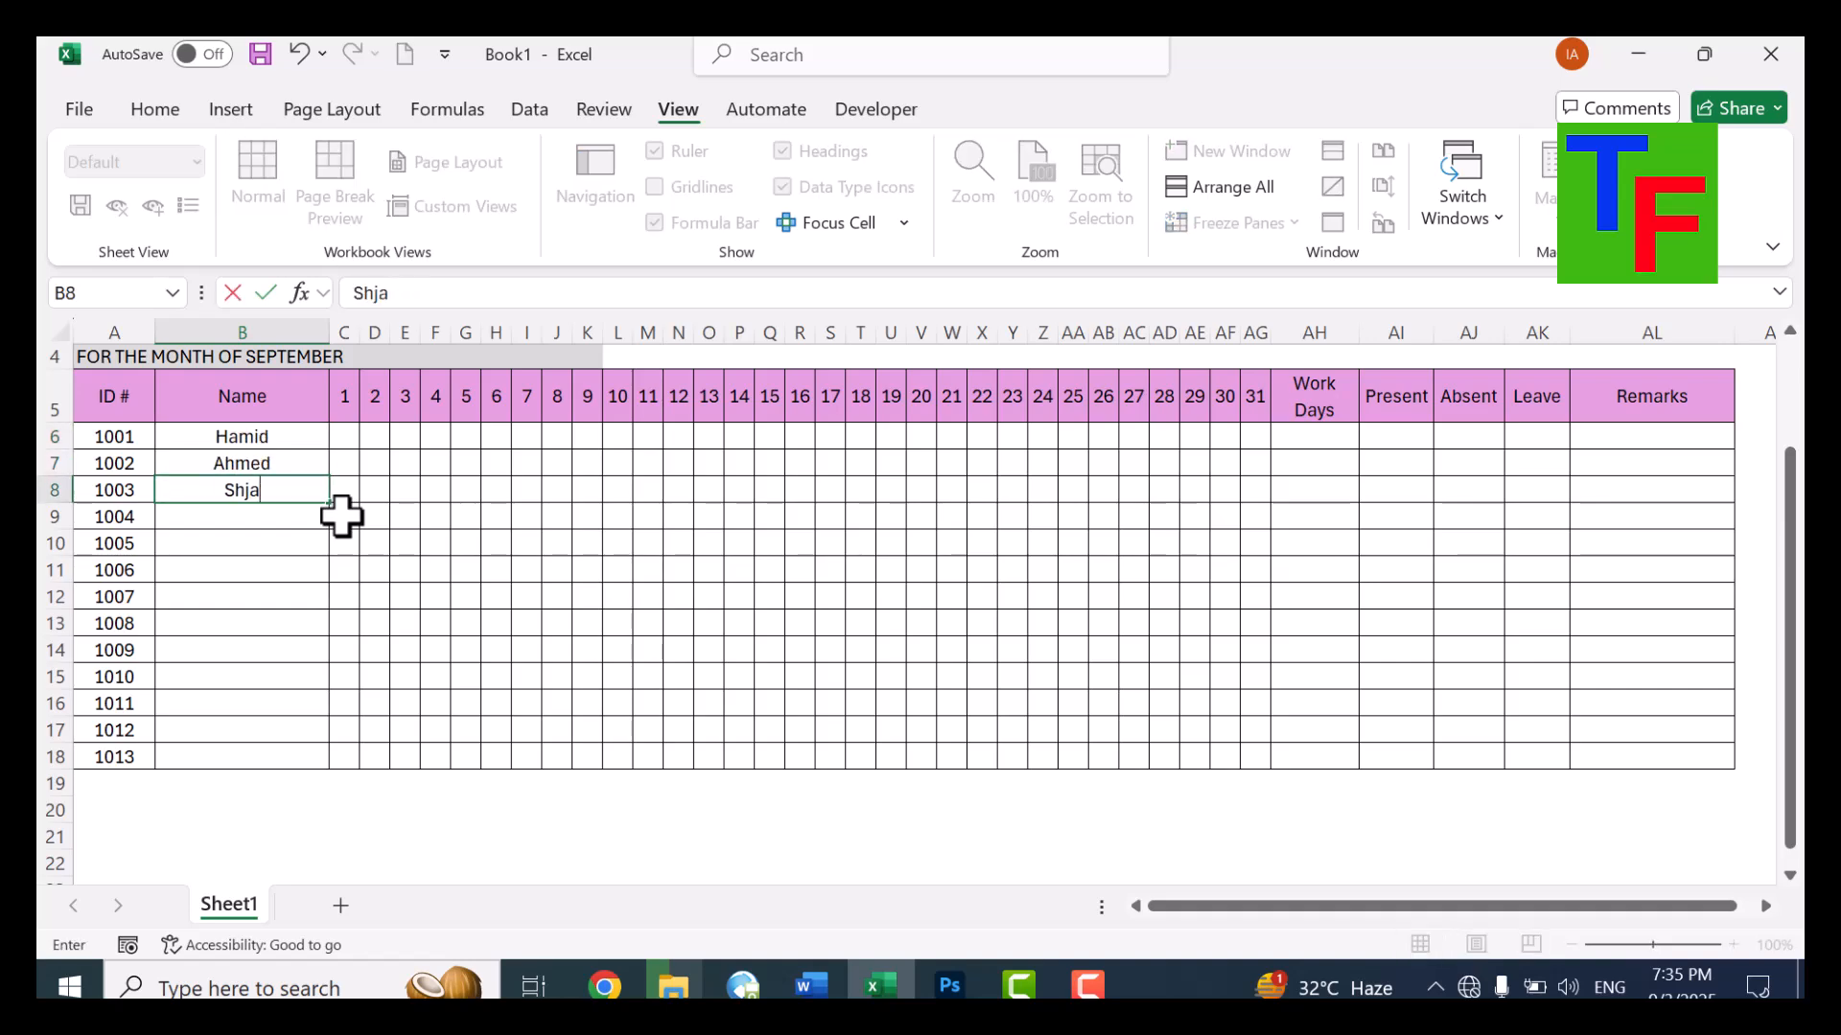
type("ahid")
key("Return")
type("Ali")
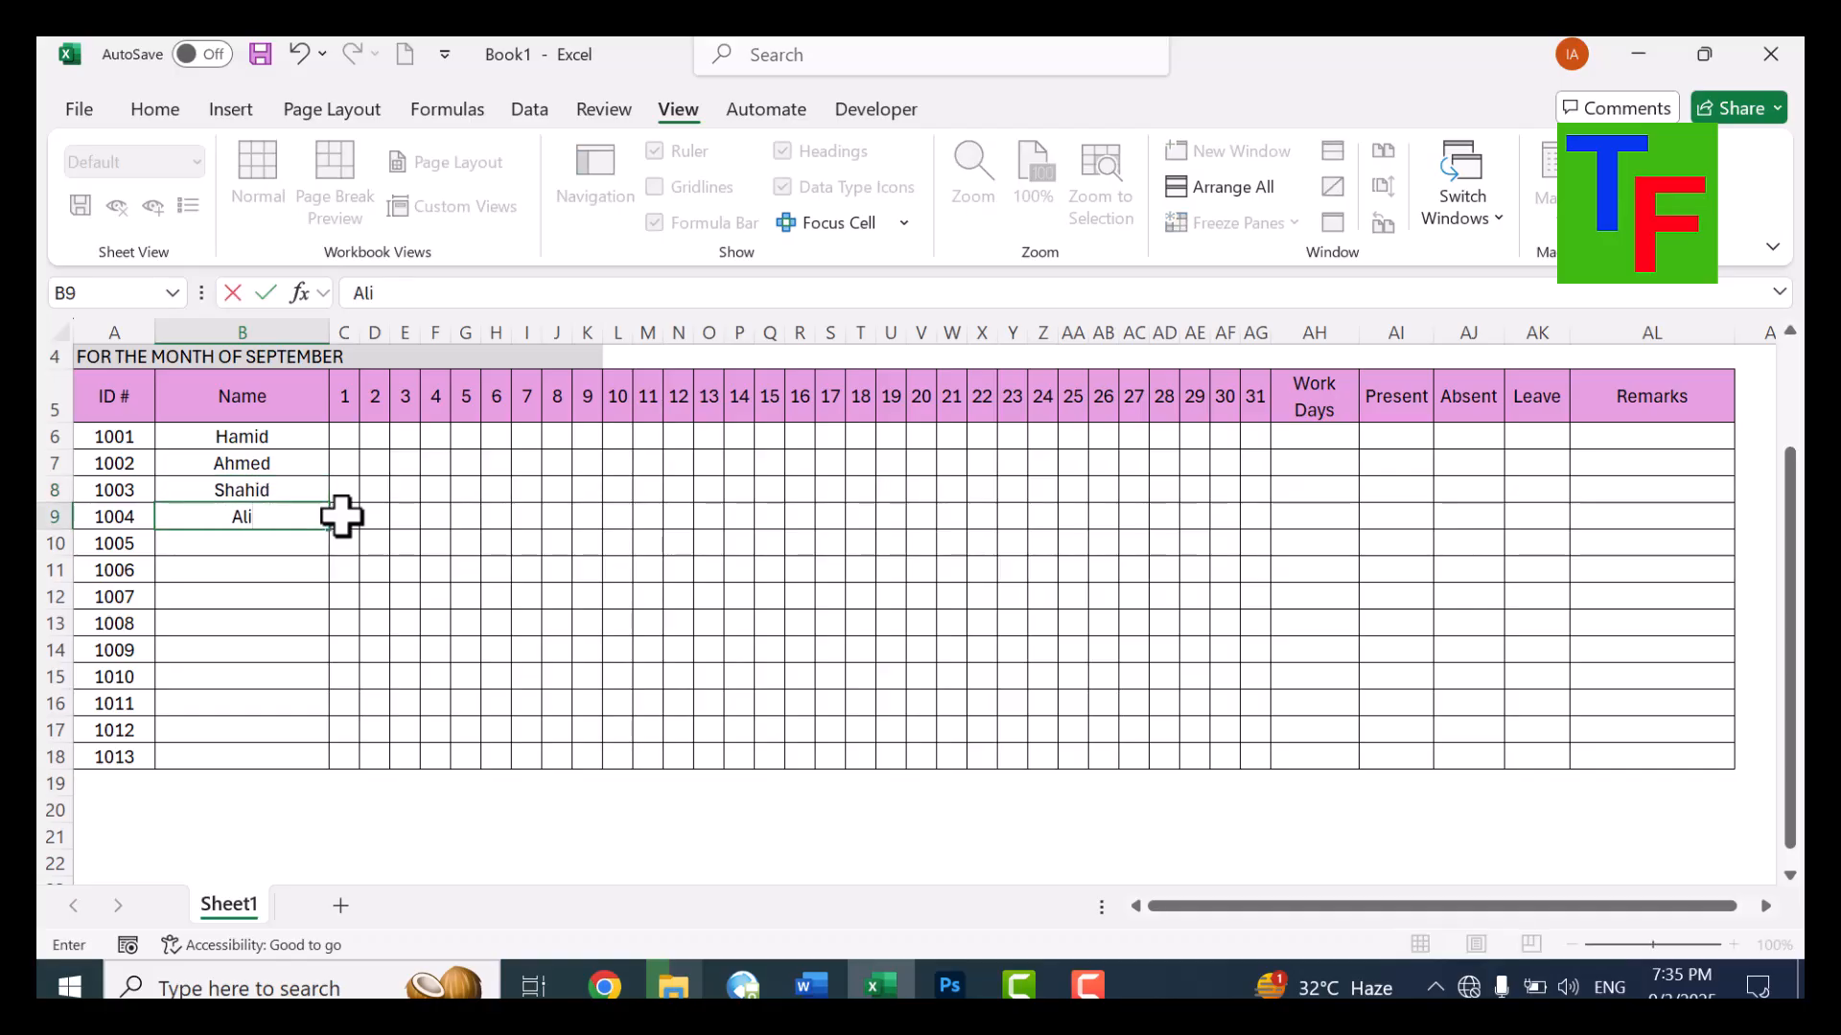
key("Return")
Enter the next six employee names in B10:B15
type("Noore")
key("BackSpace")
key("Return")
type("Kamal")
key("Return")
type("Ja")
key("Return")
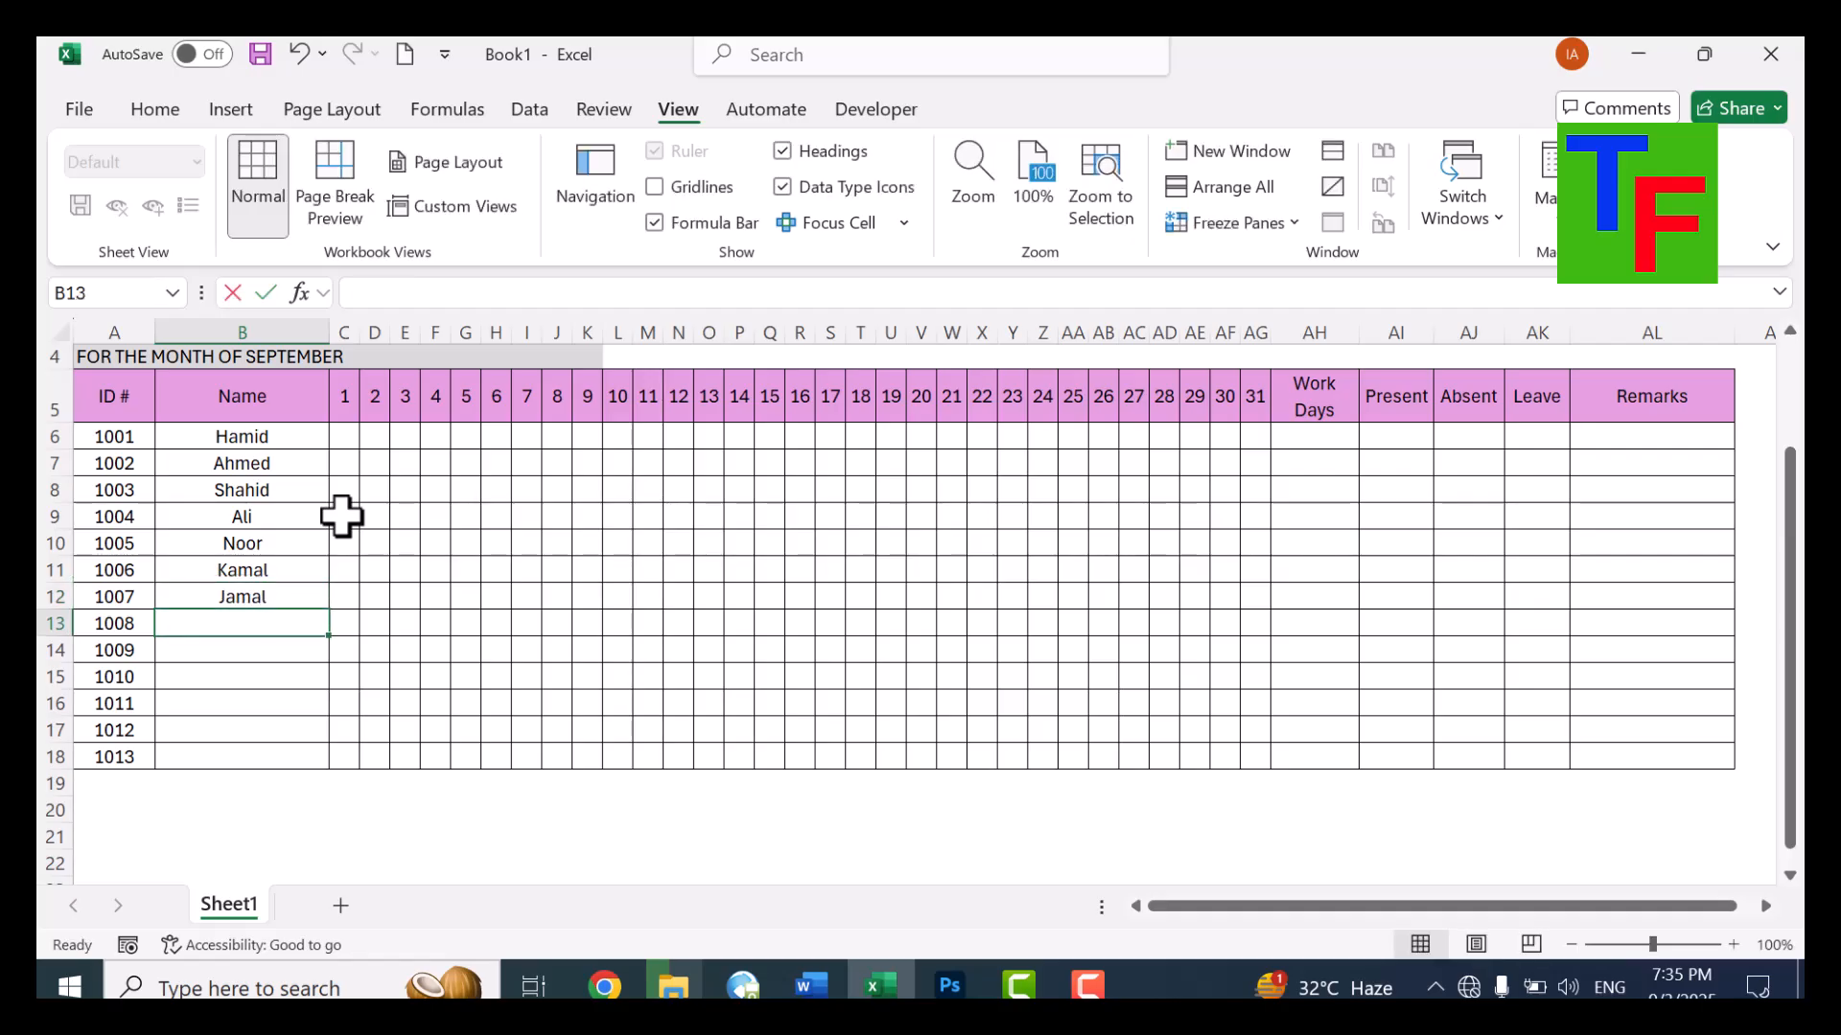
type("Hilal")
key("Return")
type("Khan")
key("Return")
type("Saeed")
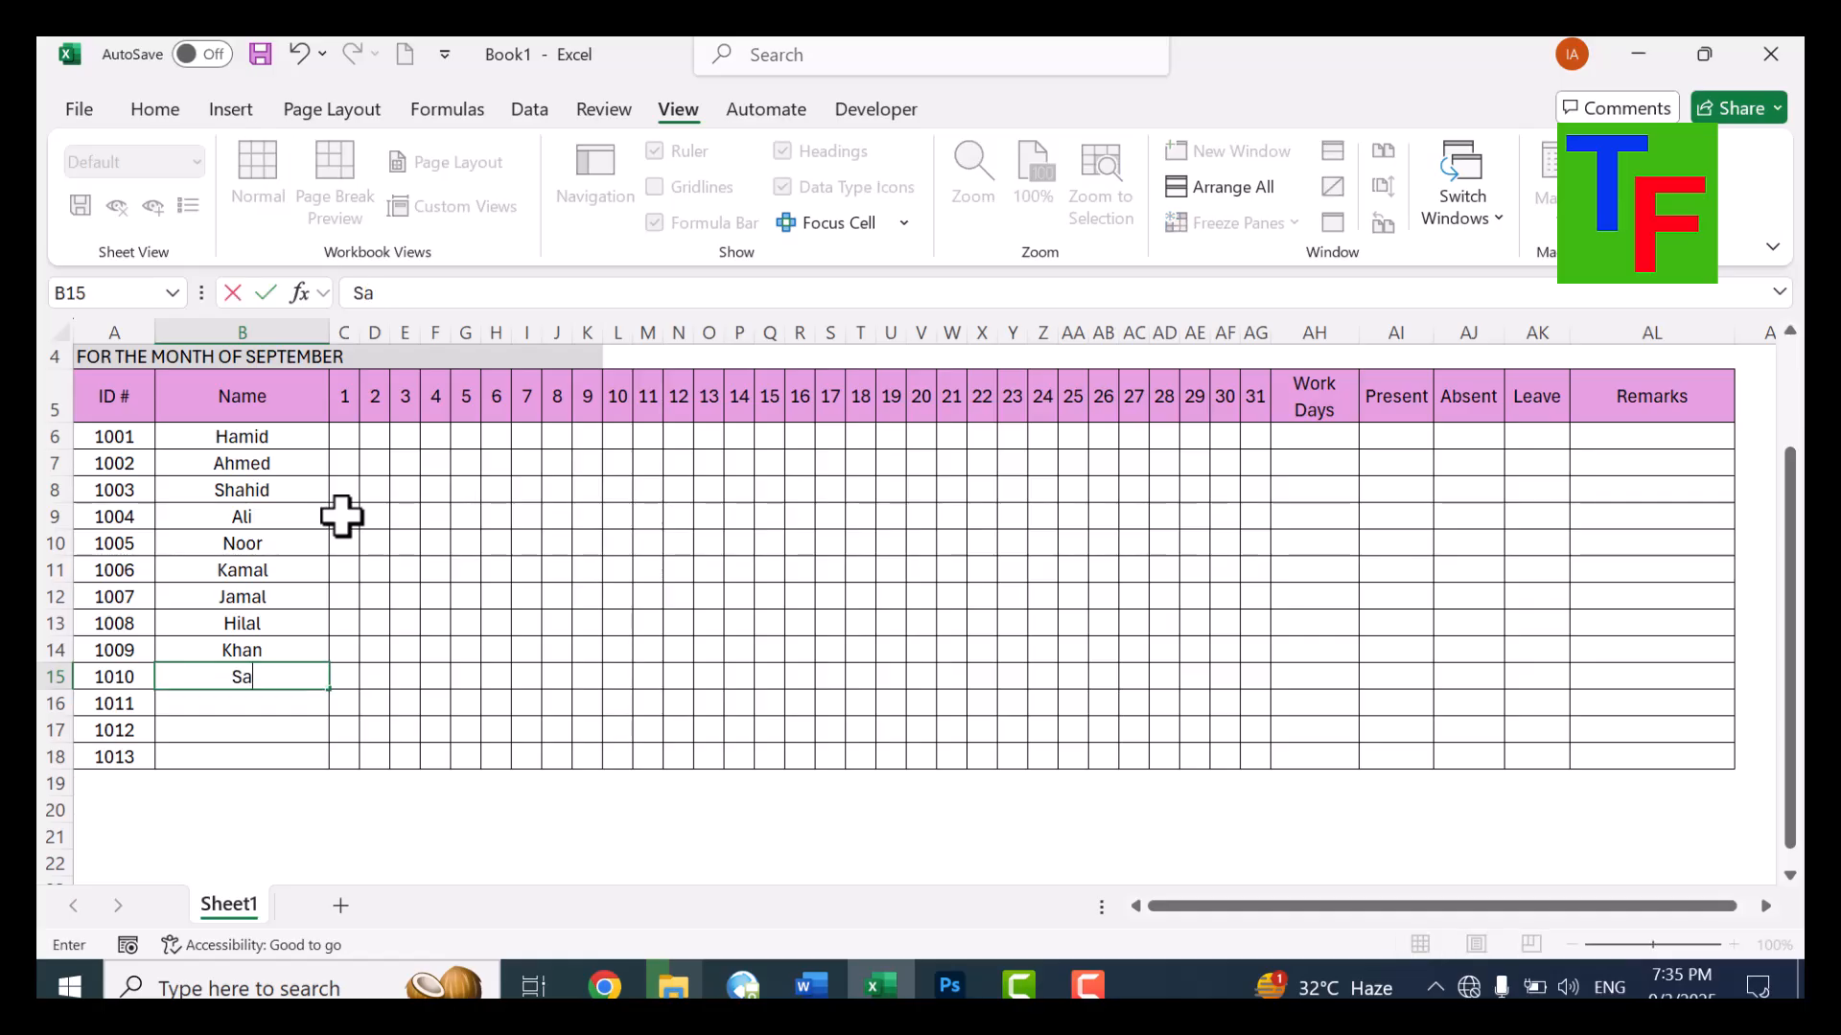
key("Return")
Enter the last employee names in B16:B18, redoing B16 as a two-word name
type("Shahid")
key("Return")
key("Up")
type("Shahid Khan")
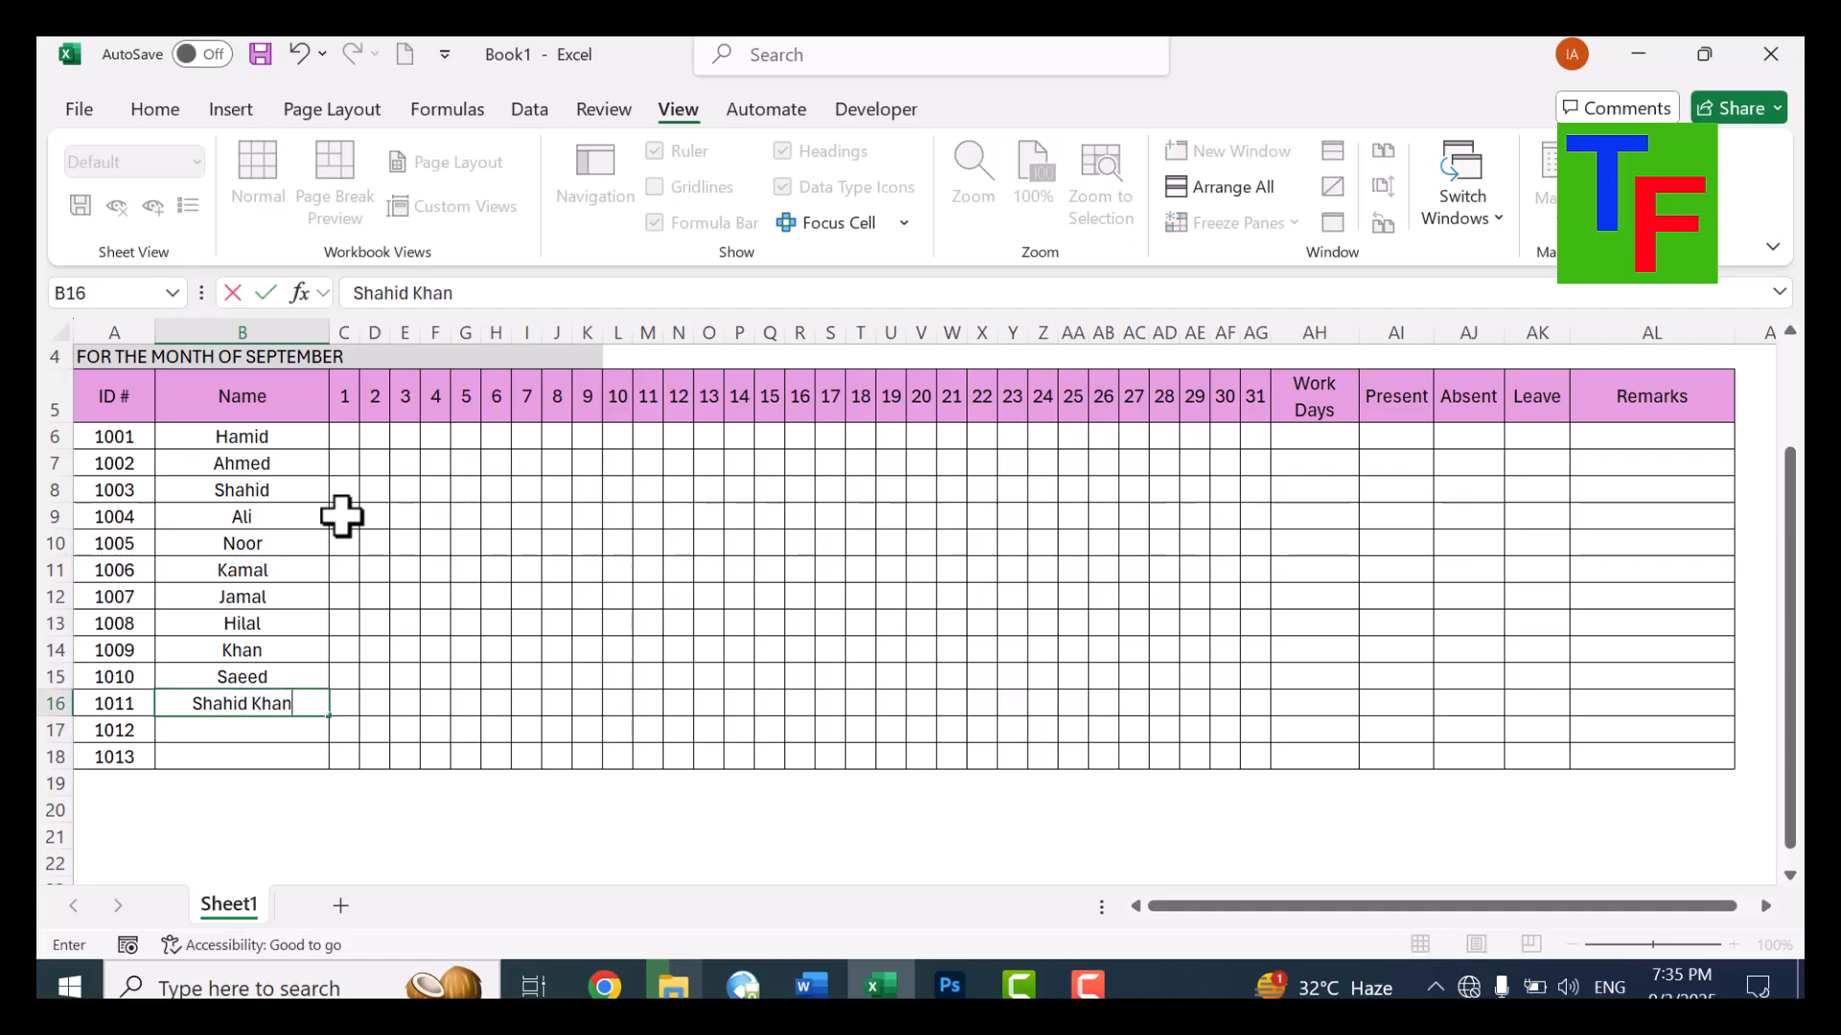
key("Return")
type("Waseem")
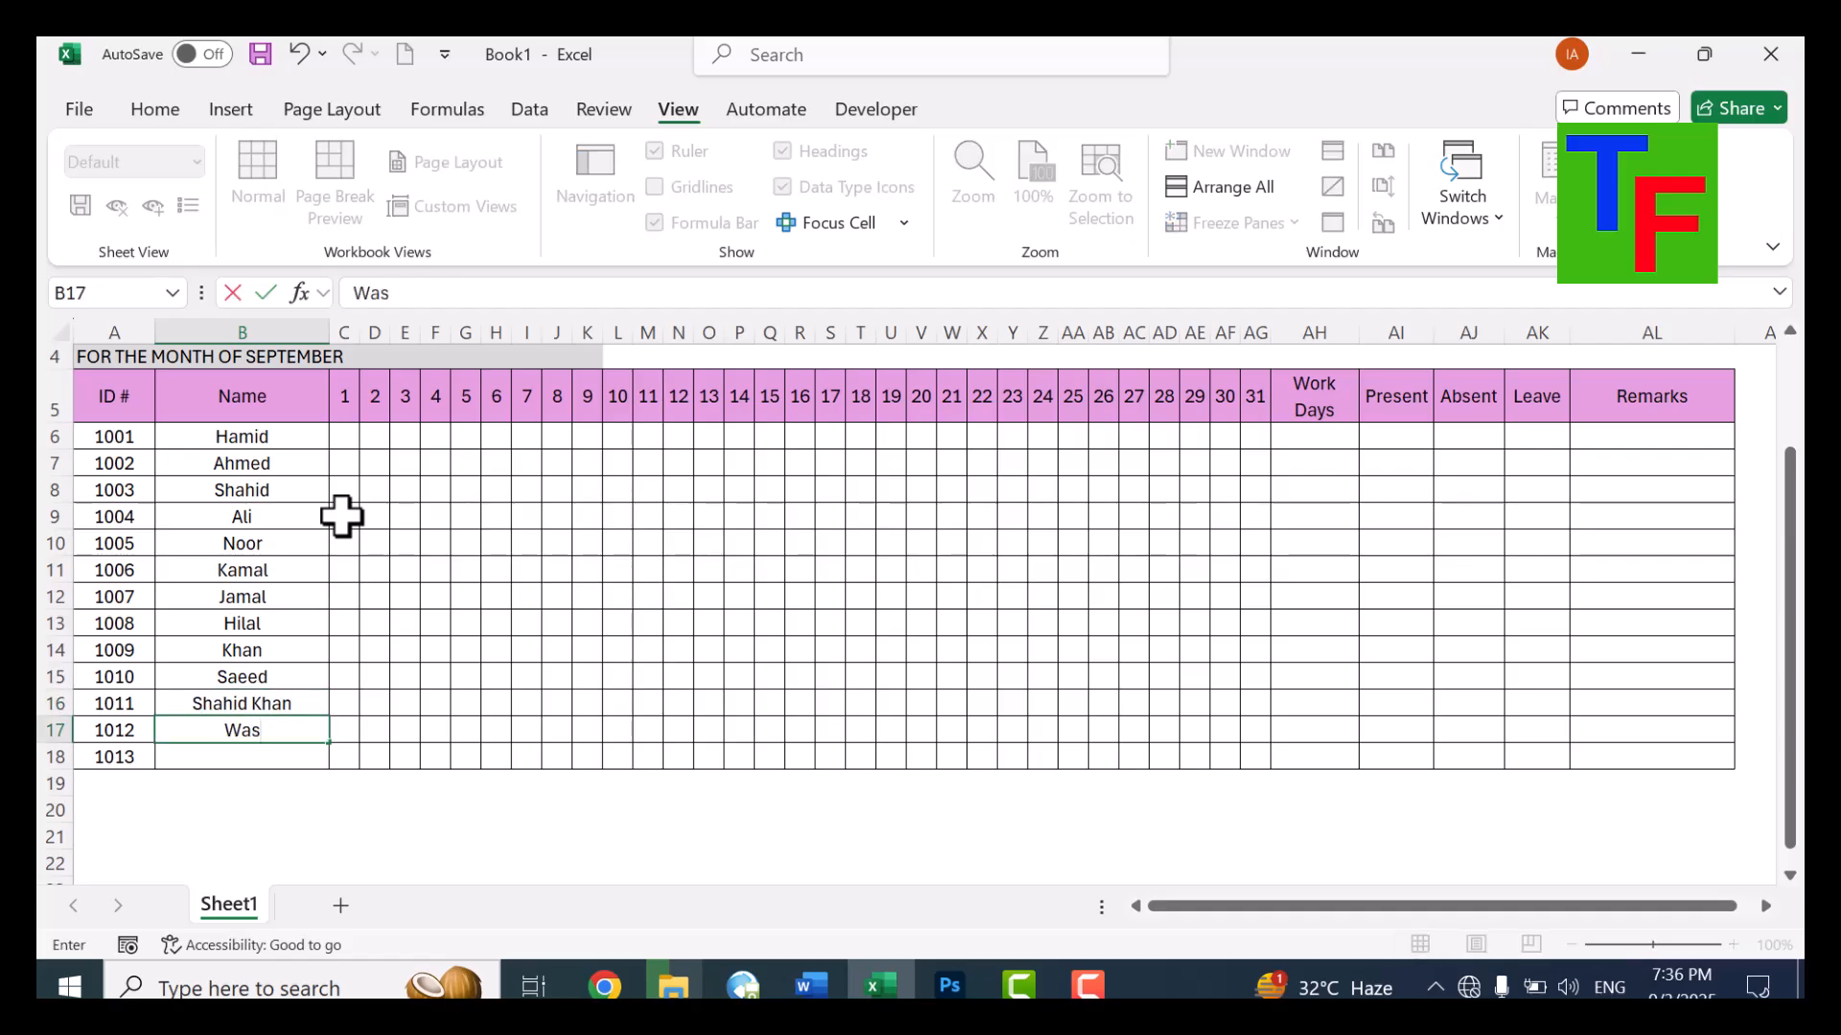
key("Return")
type("Jamil")
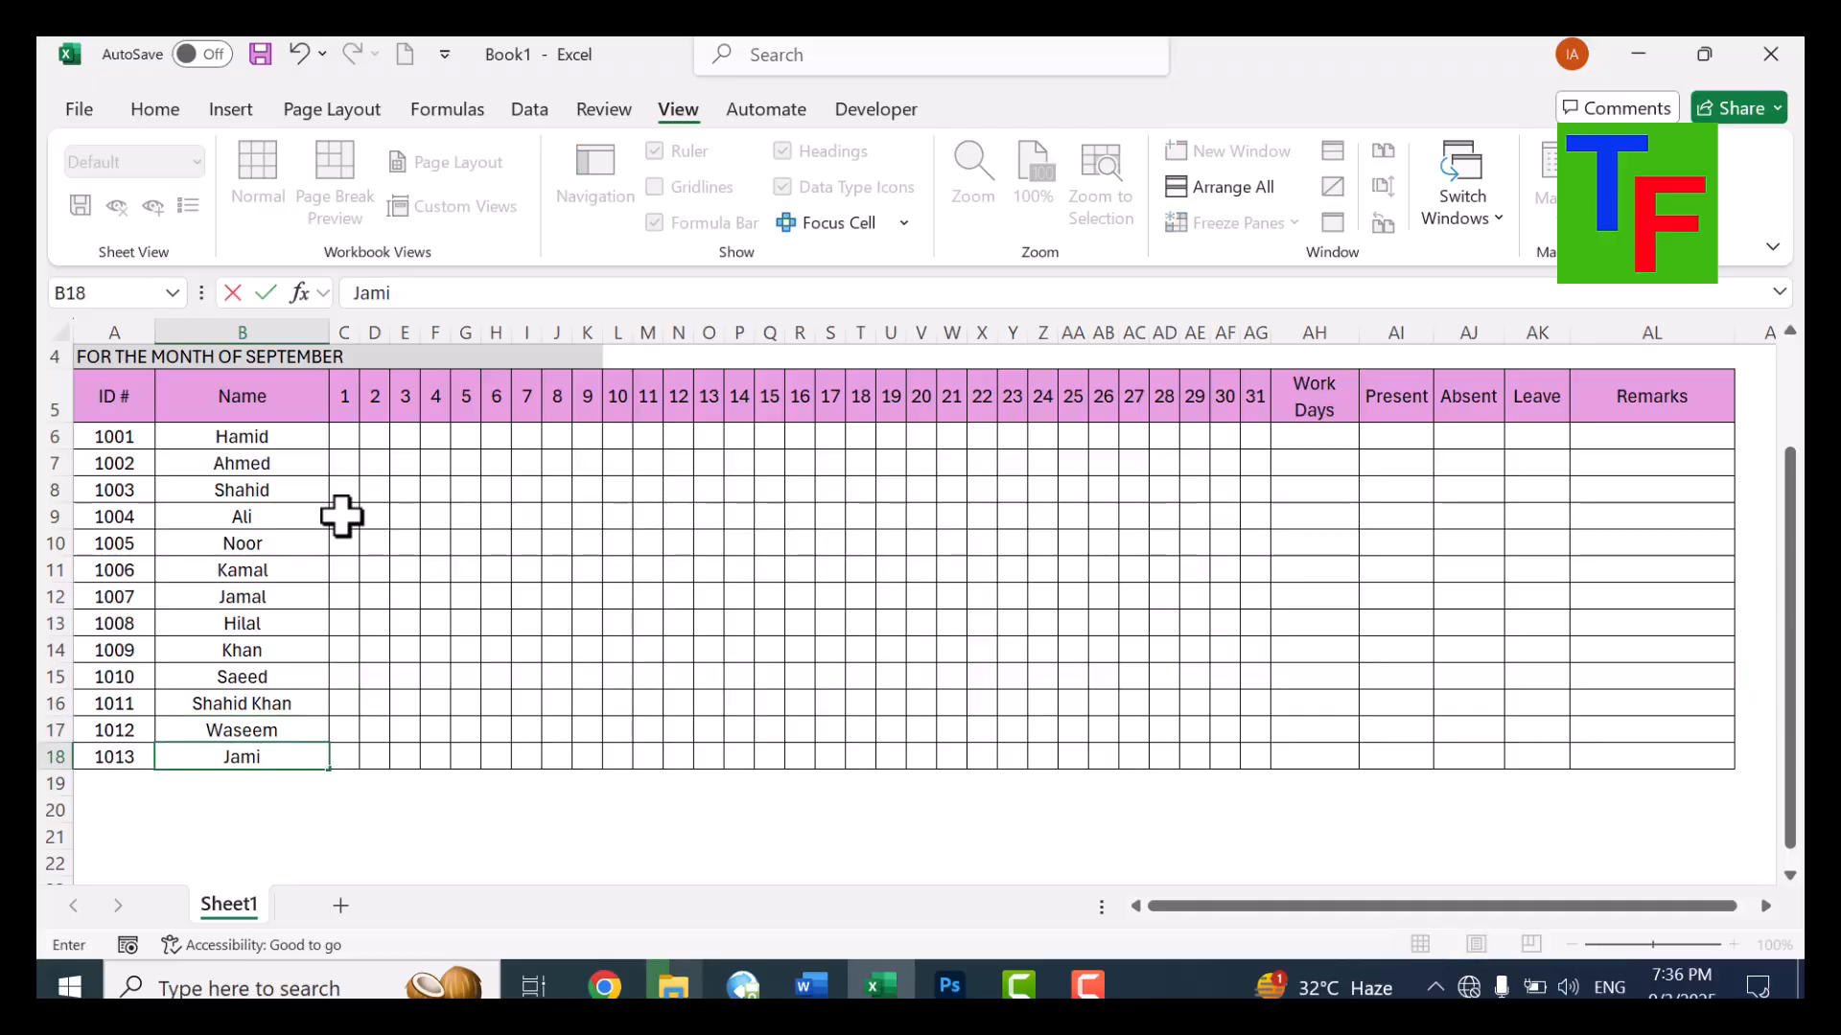
key("Return")
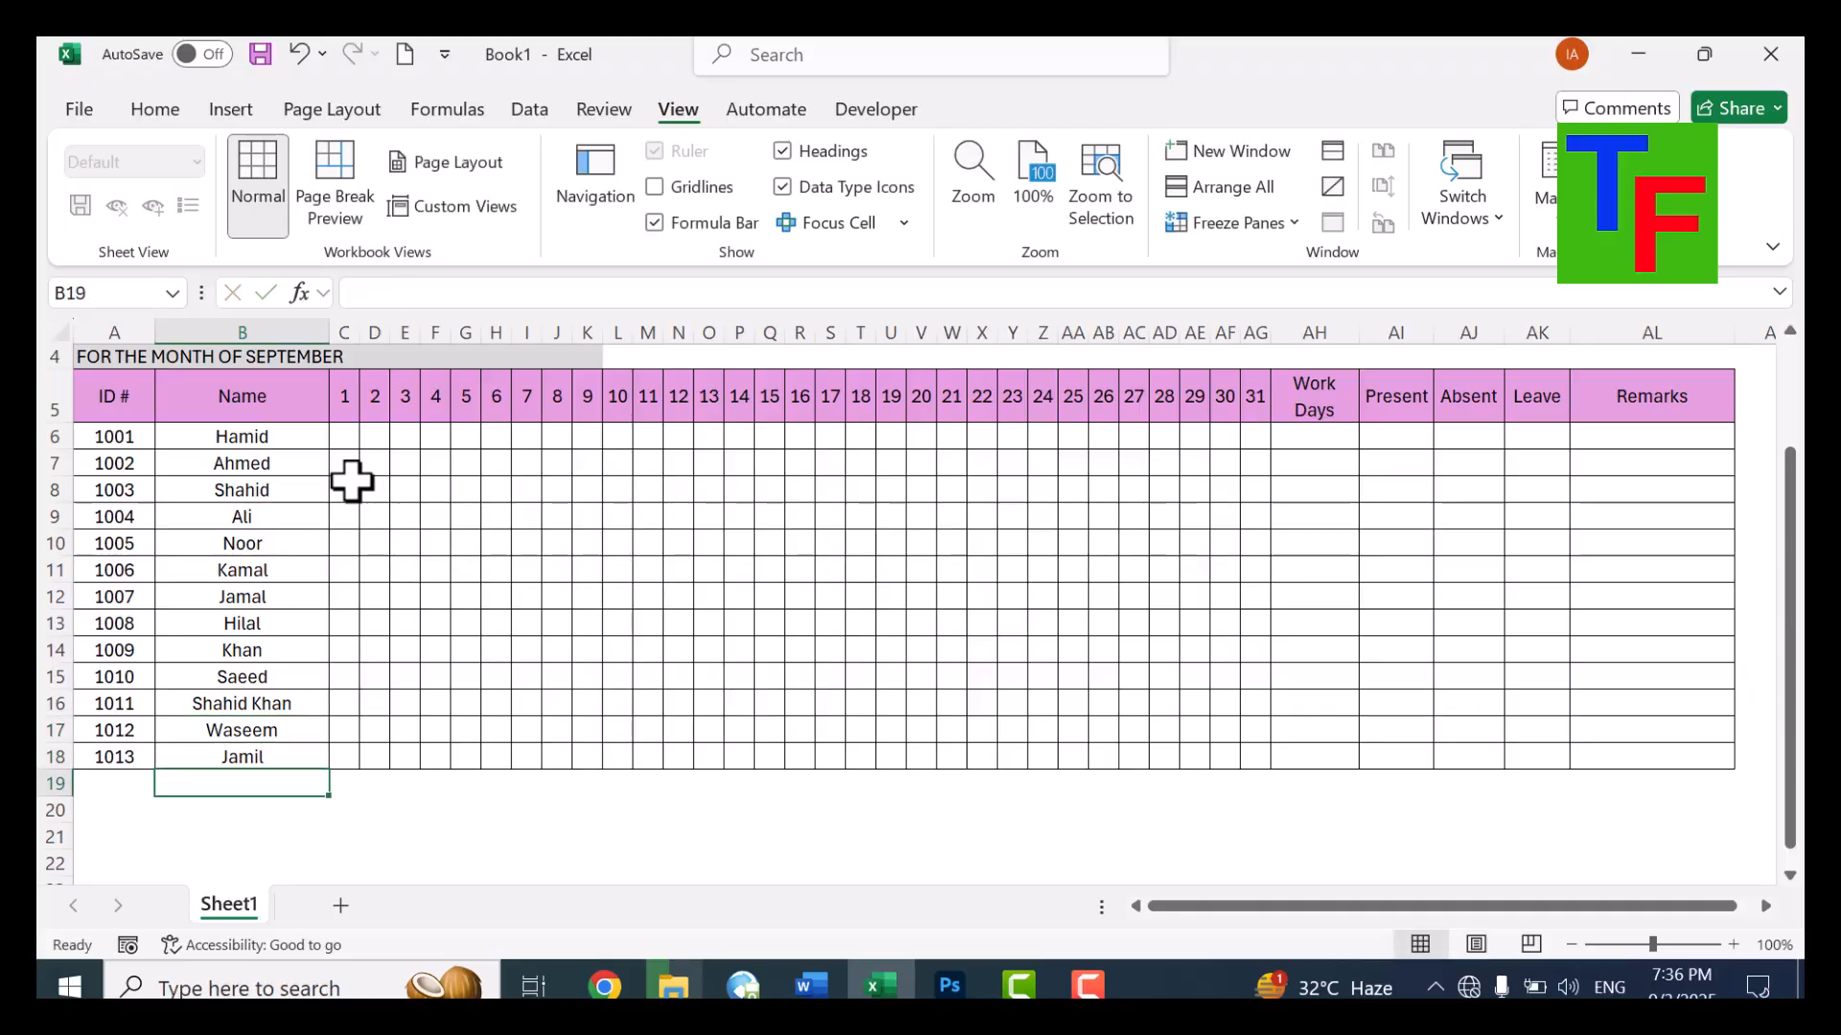
left_click(352, 433)
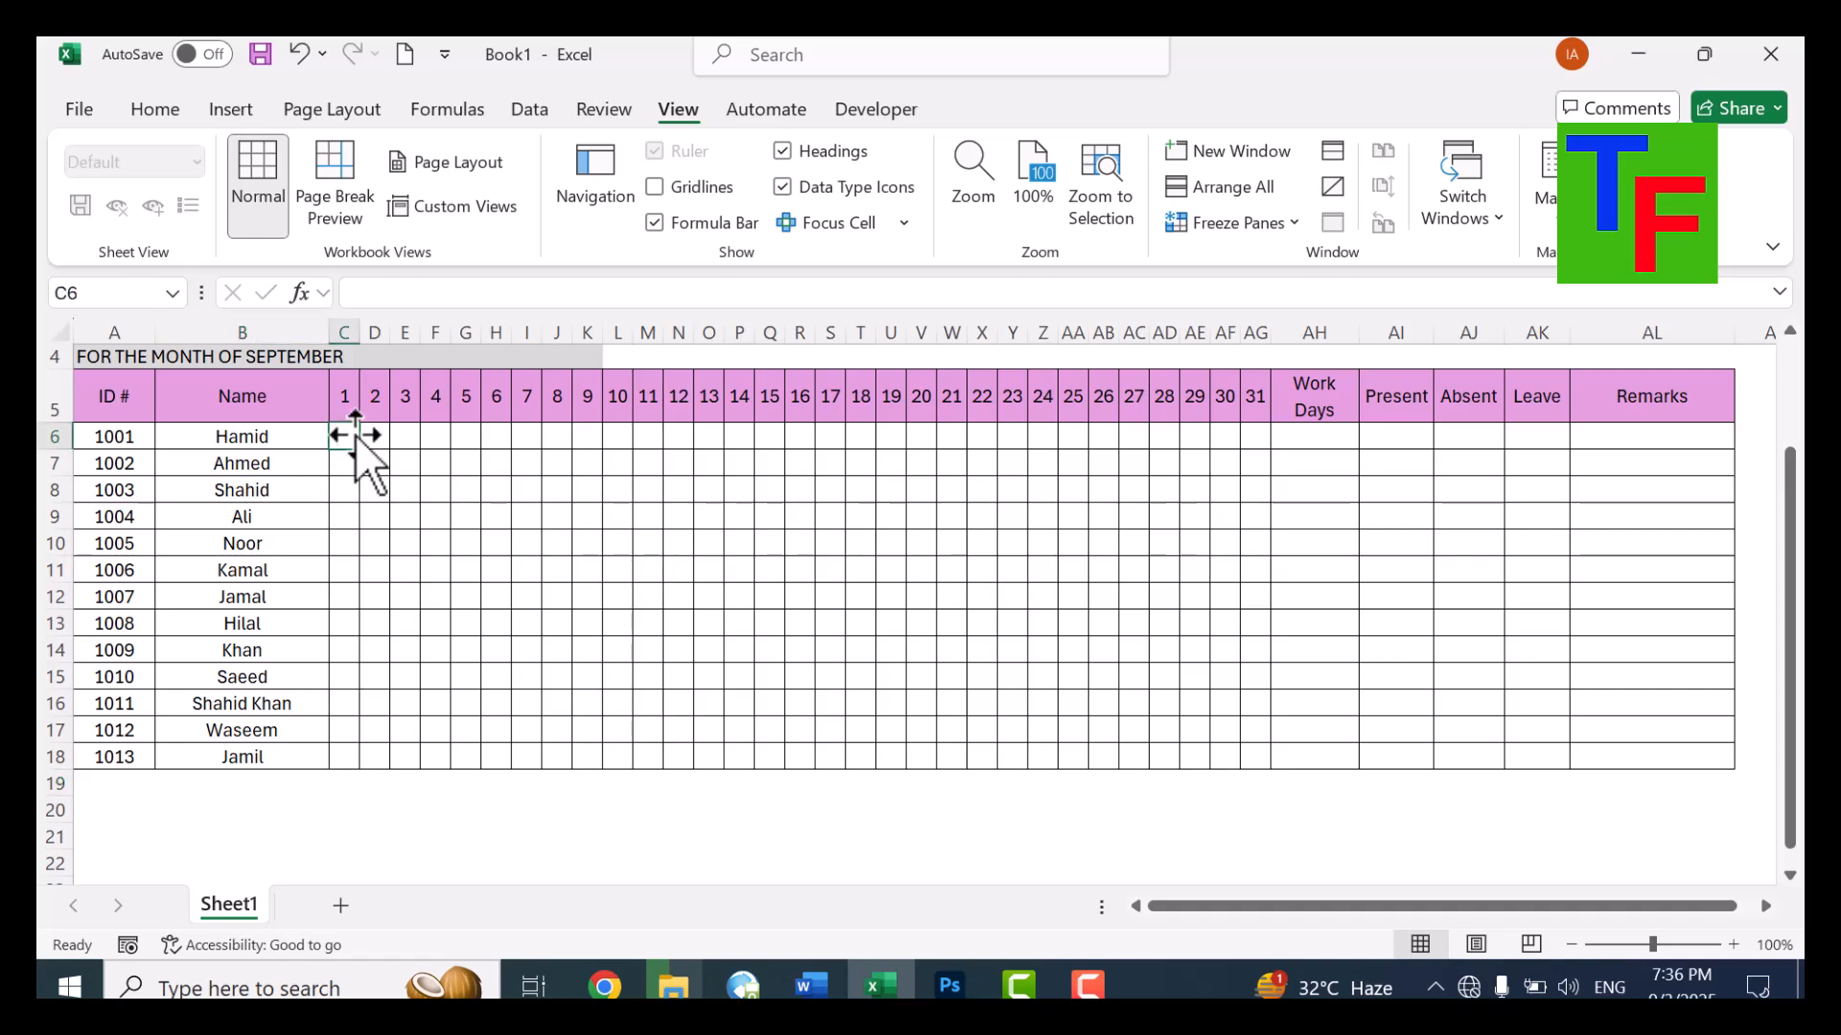
scroll(446, 525, "up", 1)
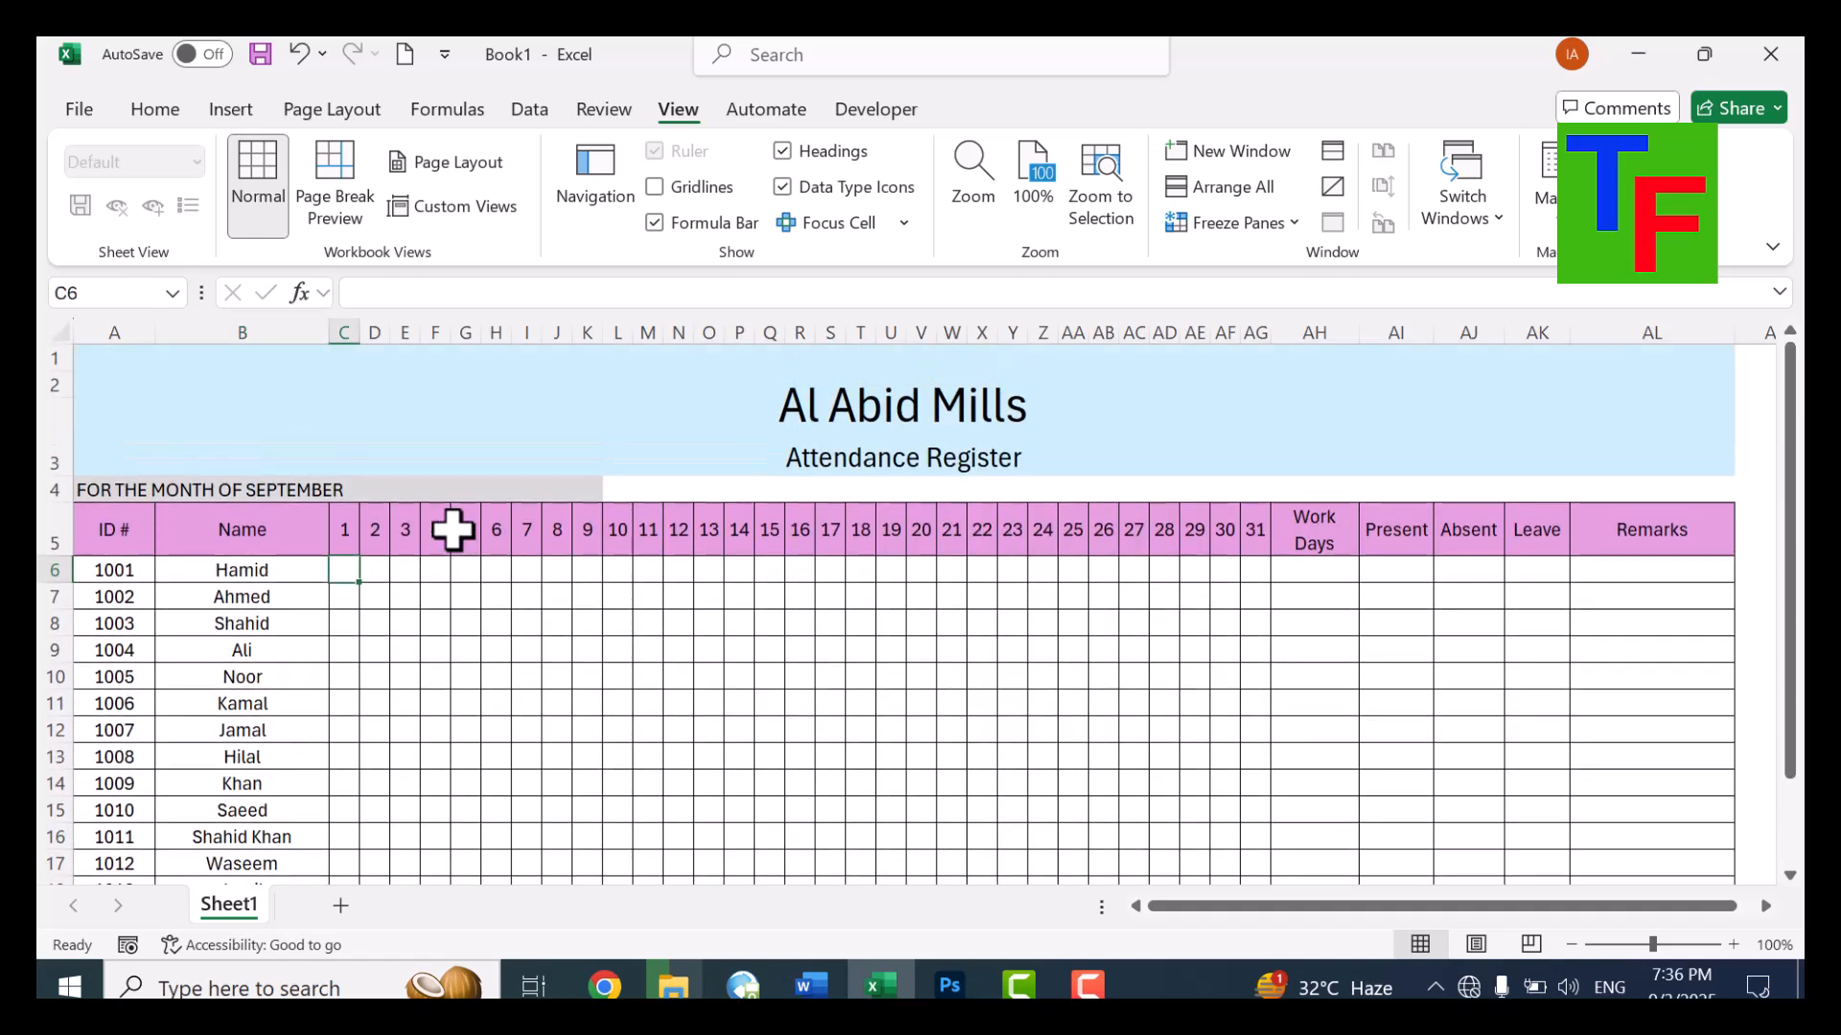
left_click(1319, 568)
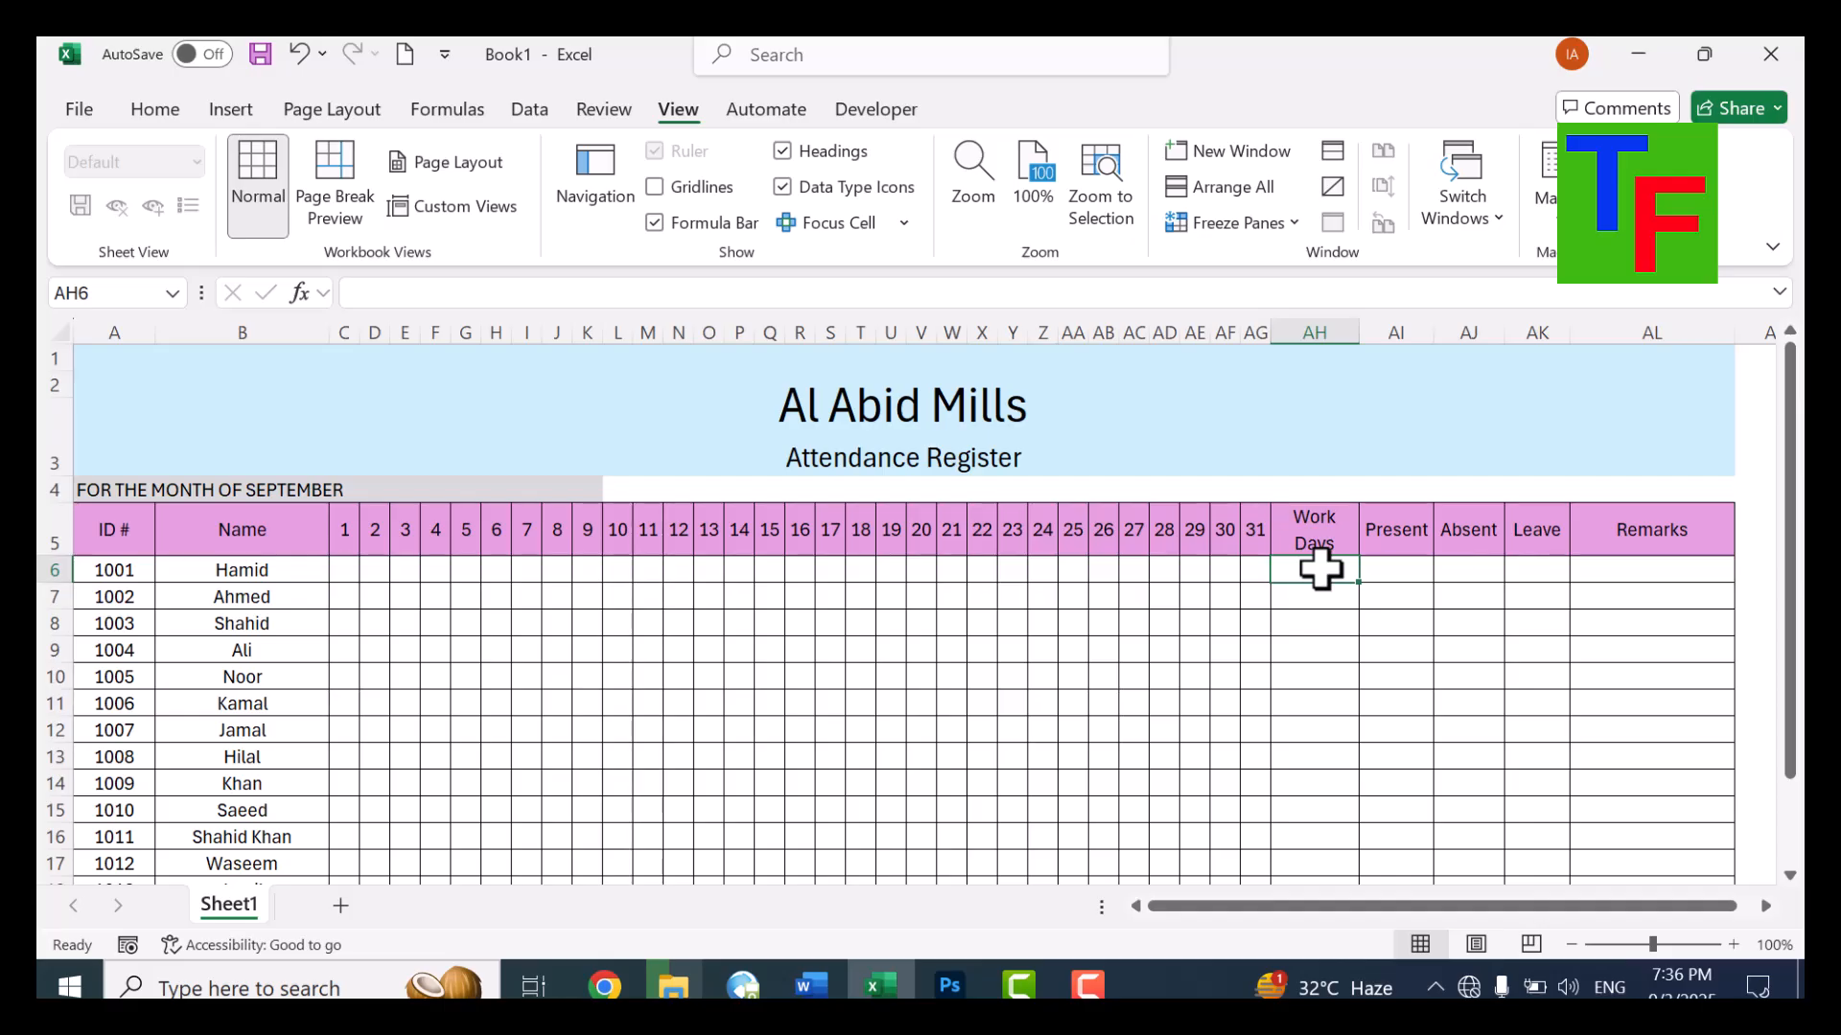
Enter 26 in AH6 and fill it down the Work Days column to AH18
type("2")
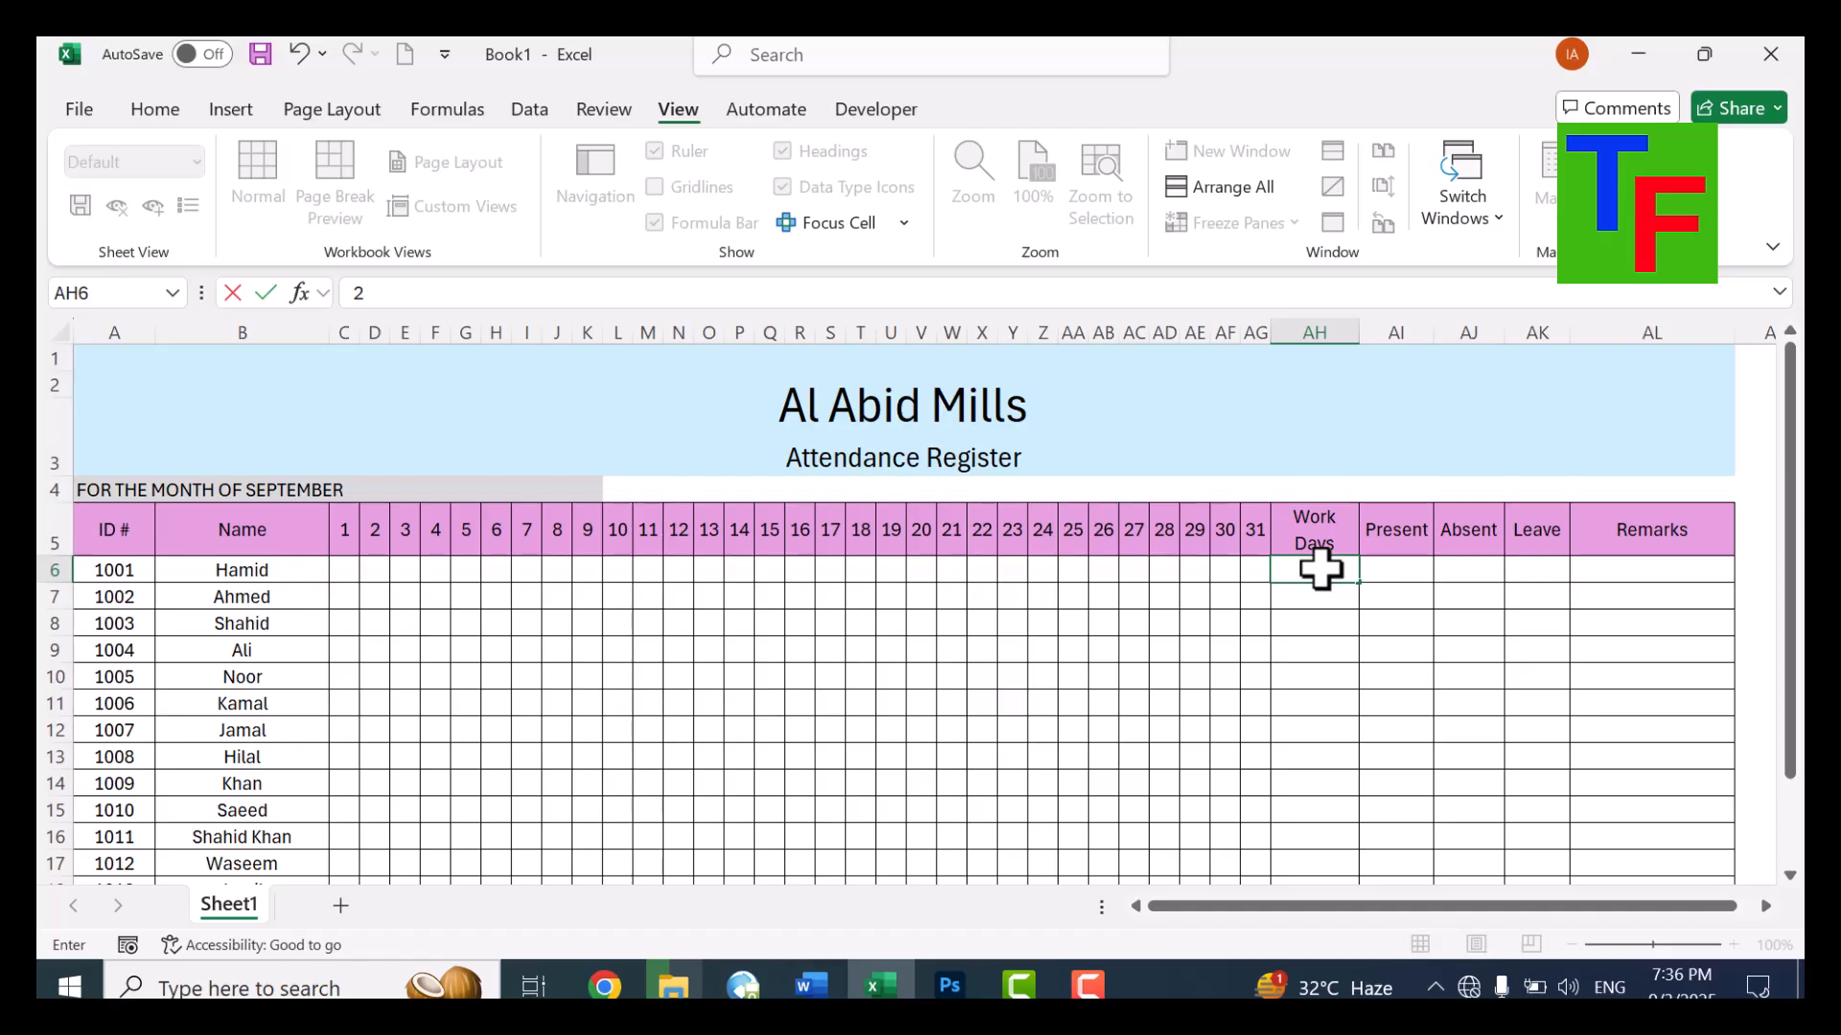
type("6")
key("Return")
scroll(1323, 566, "down", 3)
scroll(1323, 566, "up", 1)
left_click(1314, 439)
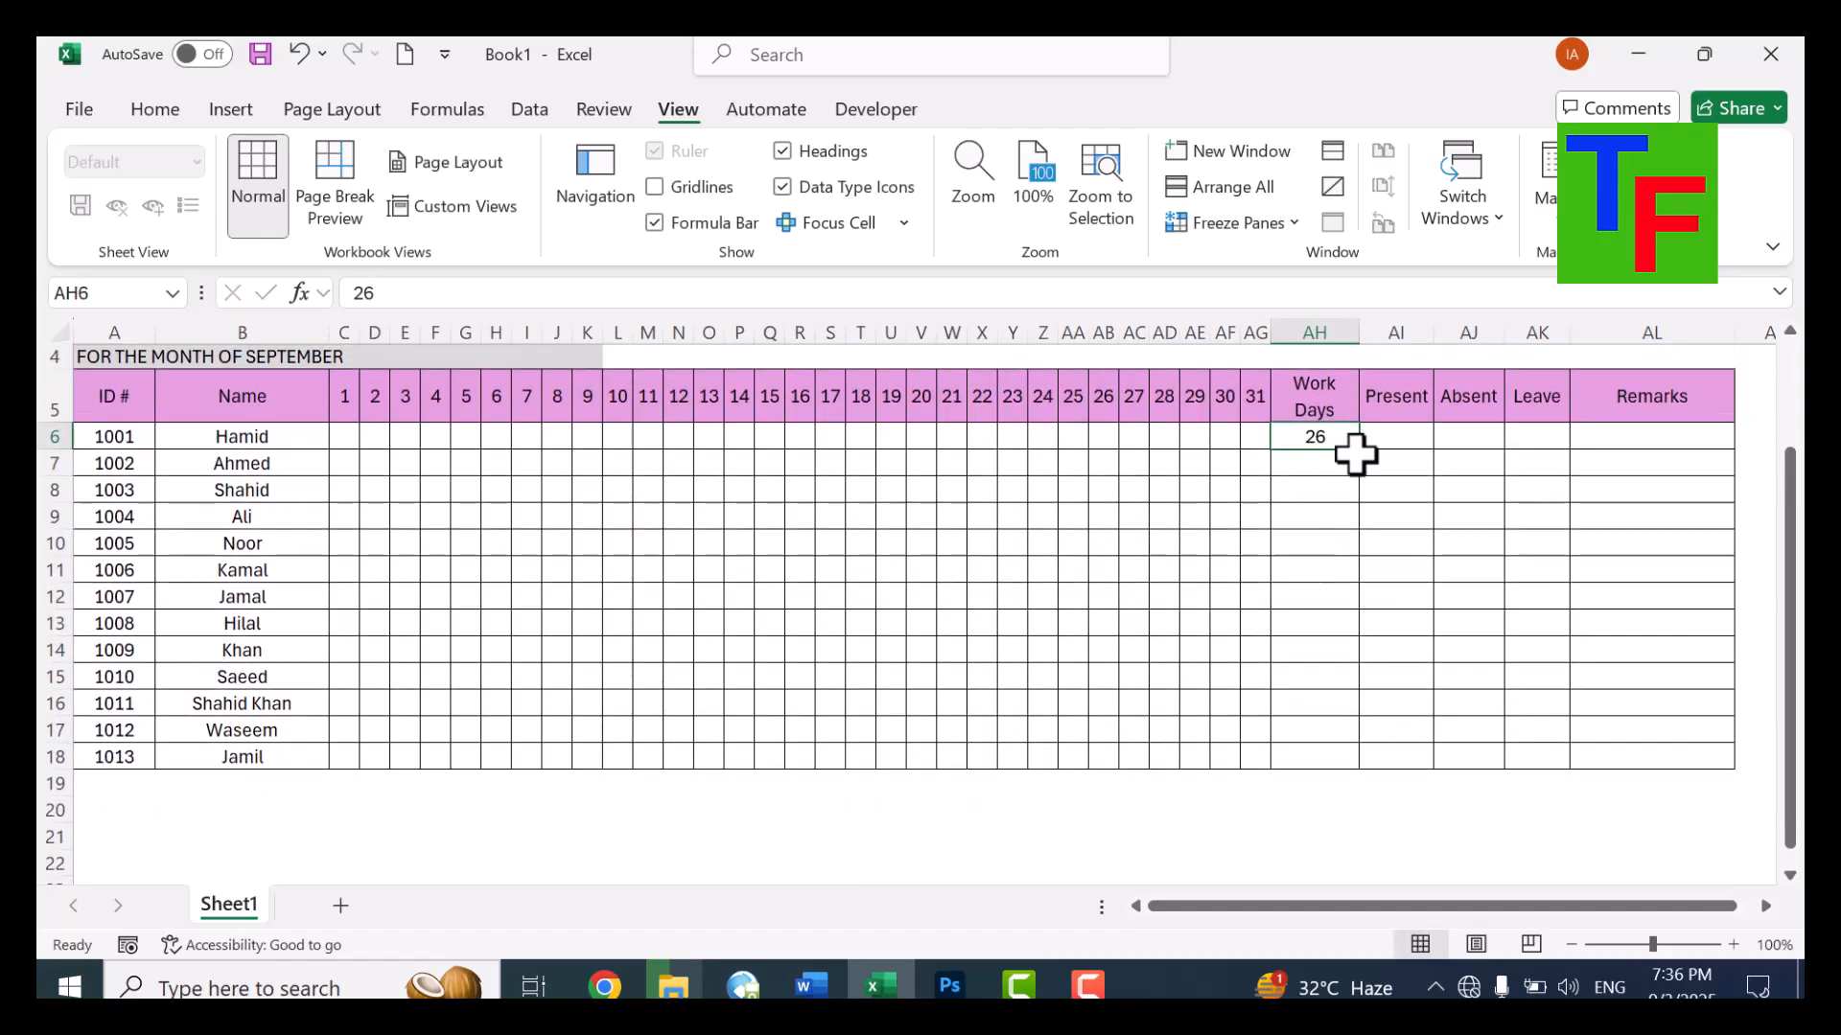
left_click_drag(1362, 451, 1332, 773)
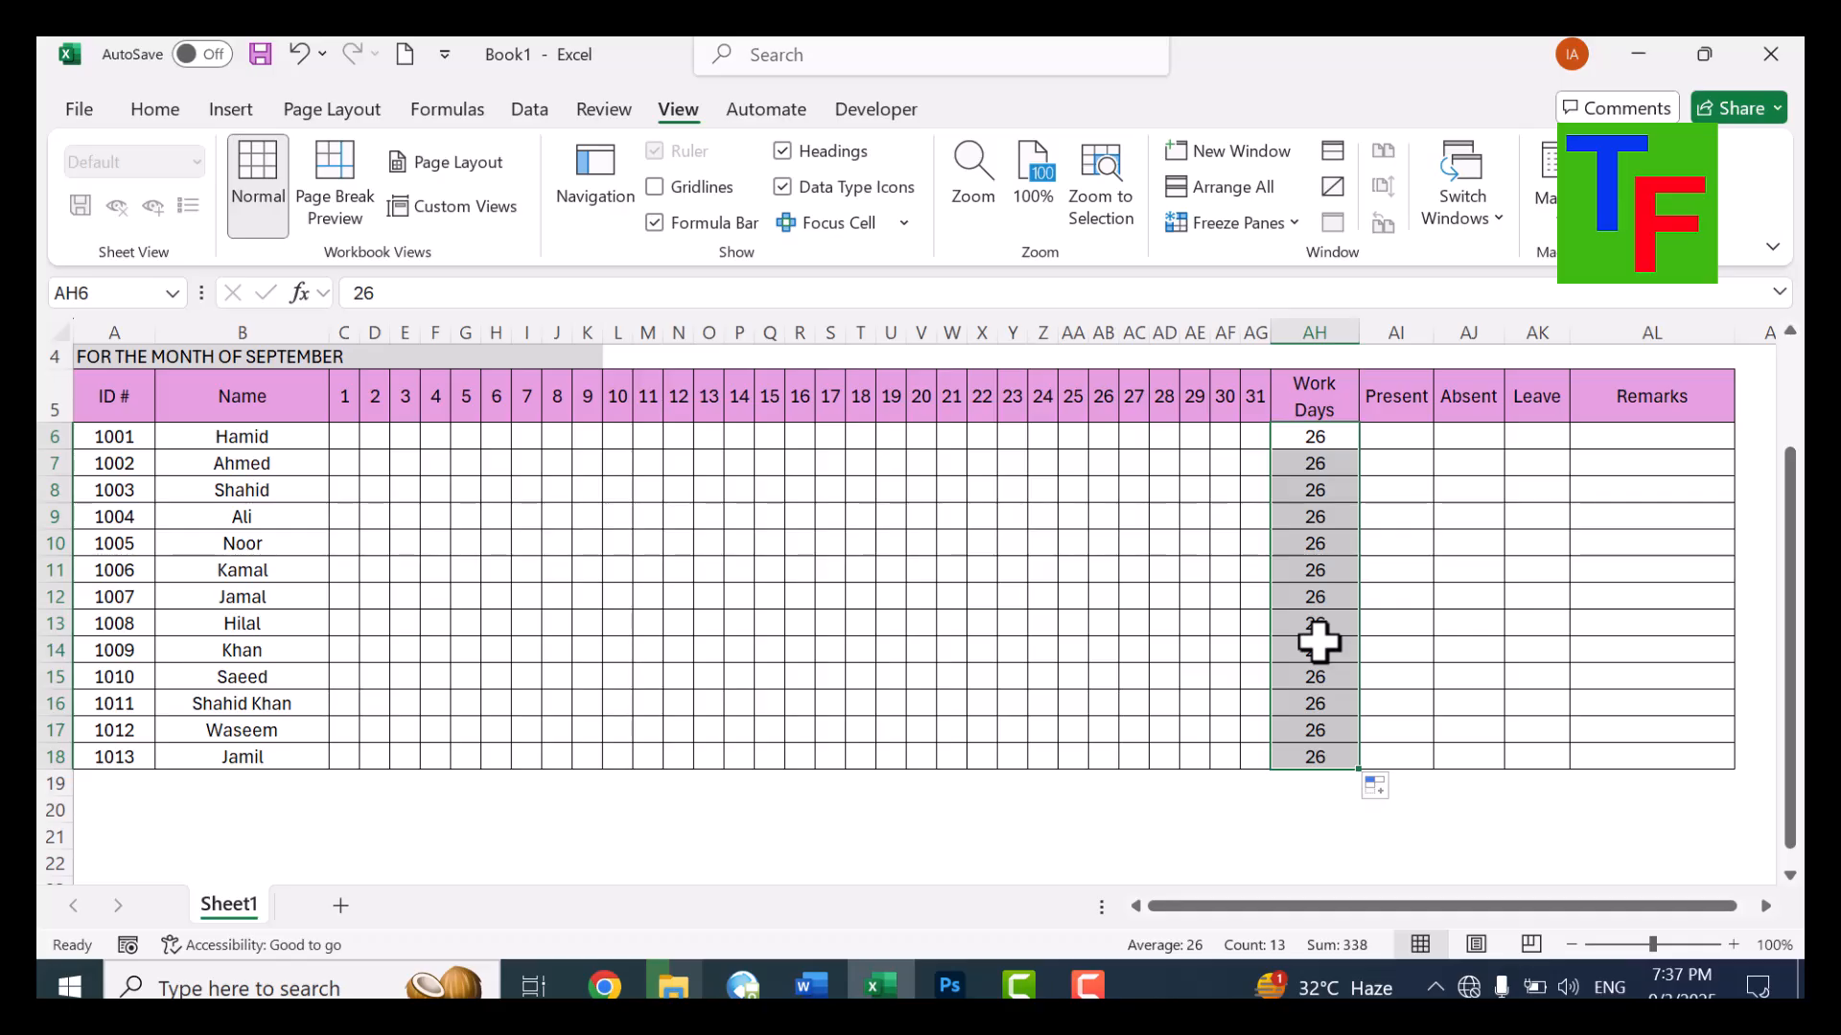
Enter =COUNTIF(C6:AG6, "p") in AI6 and fill it down the Present column to AI18
left_click(1417, 437)
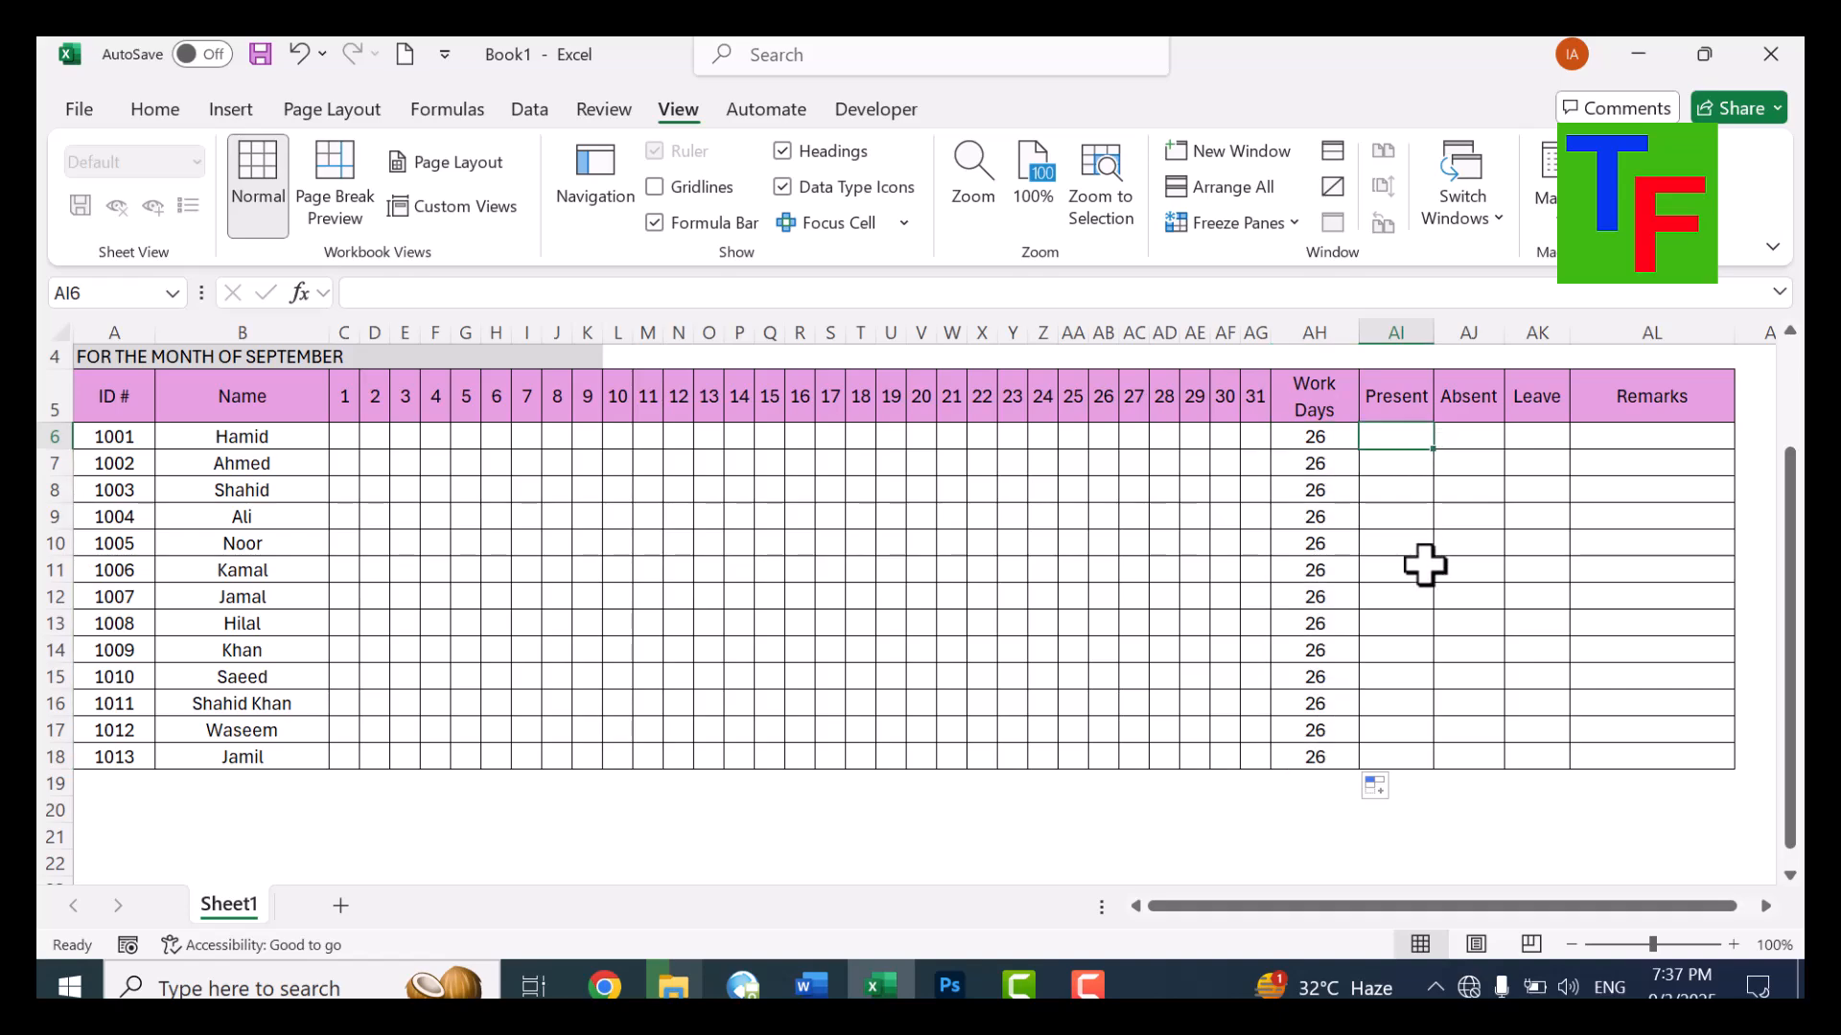
scroll(1420, 614, "up", 1)
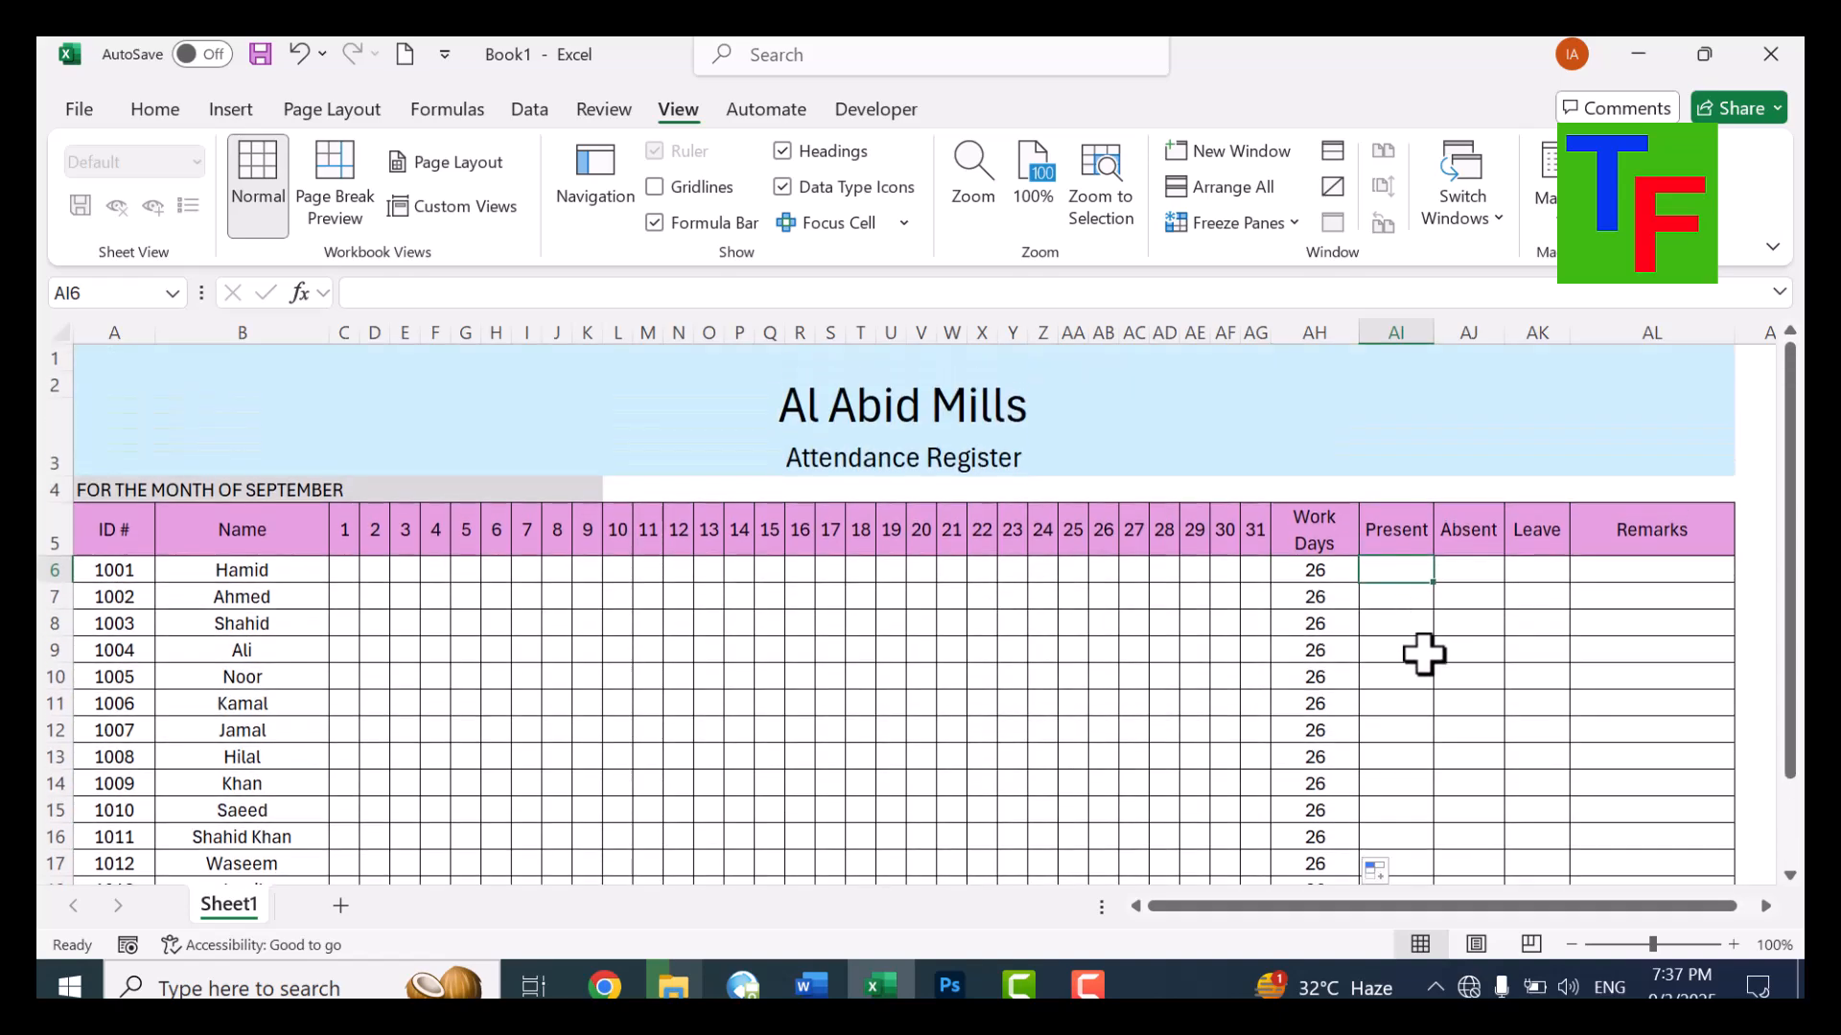
type("=cou")
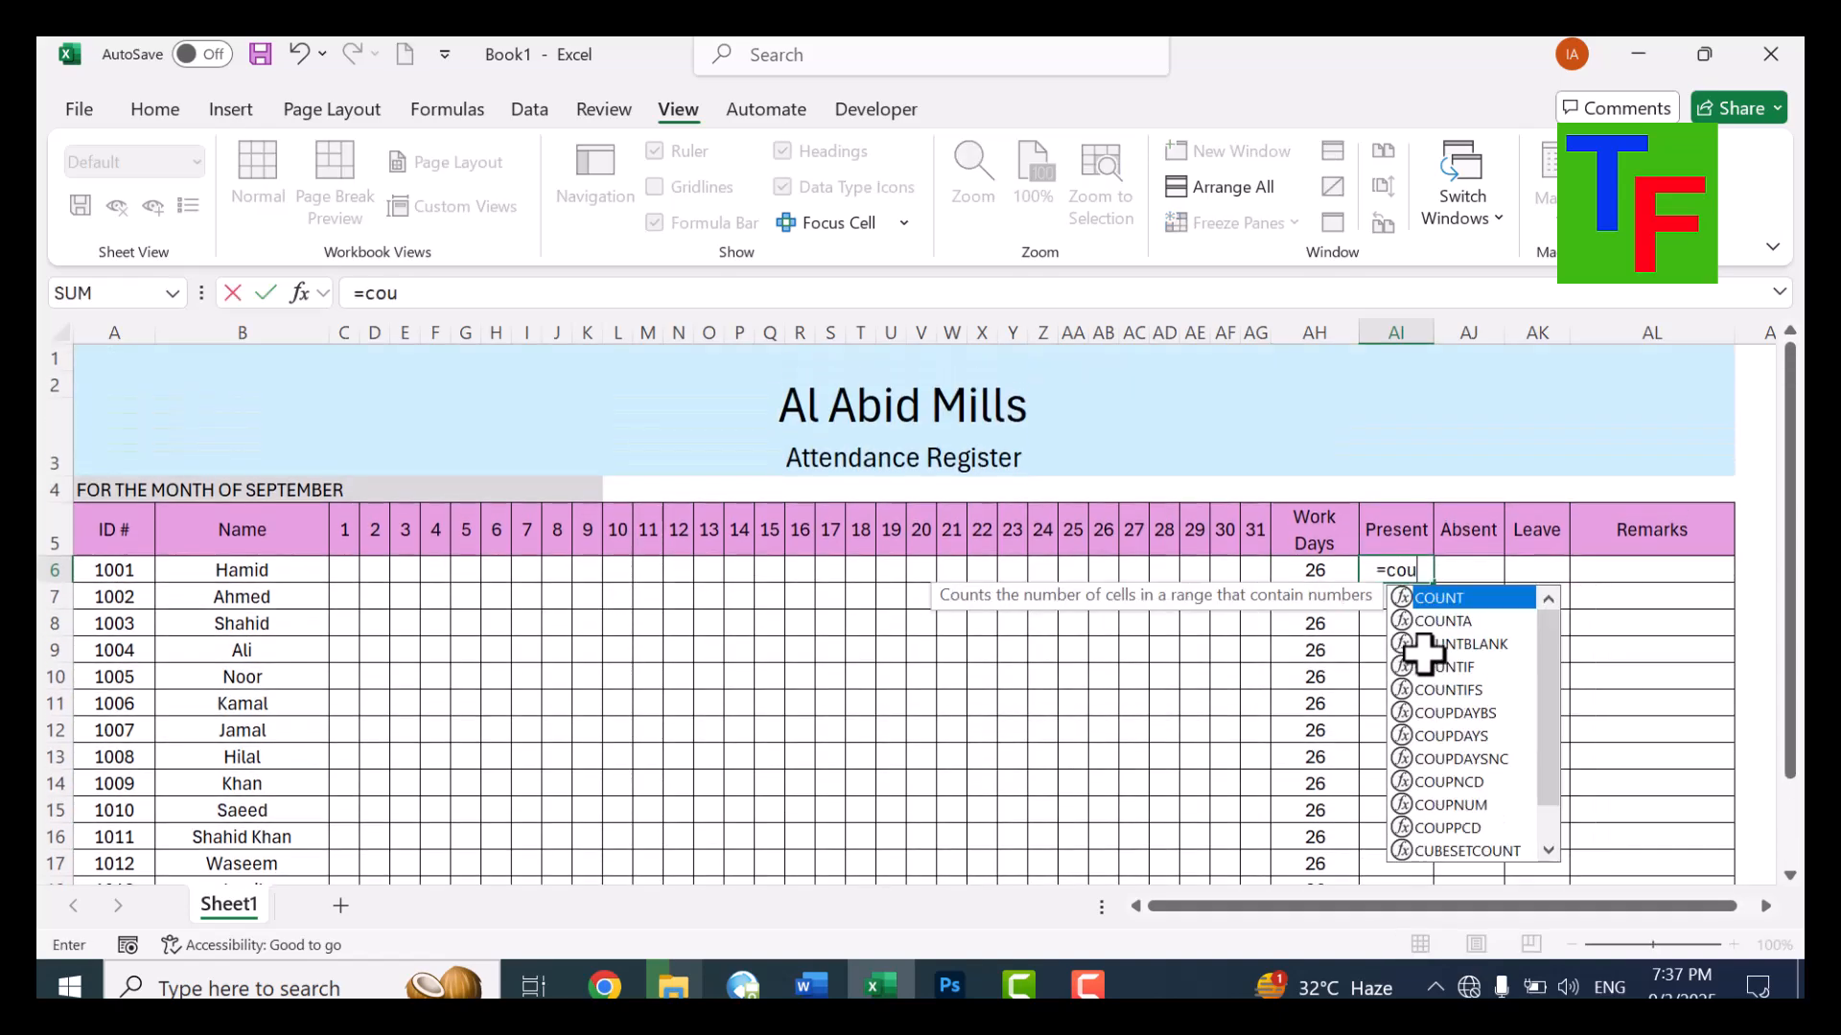
type("ntif")
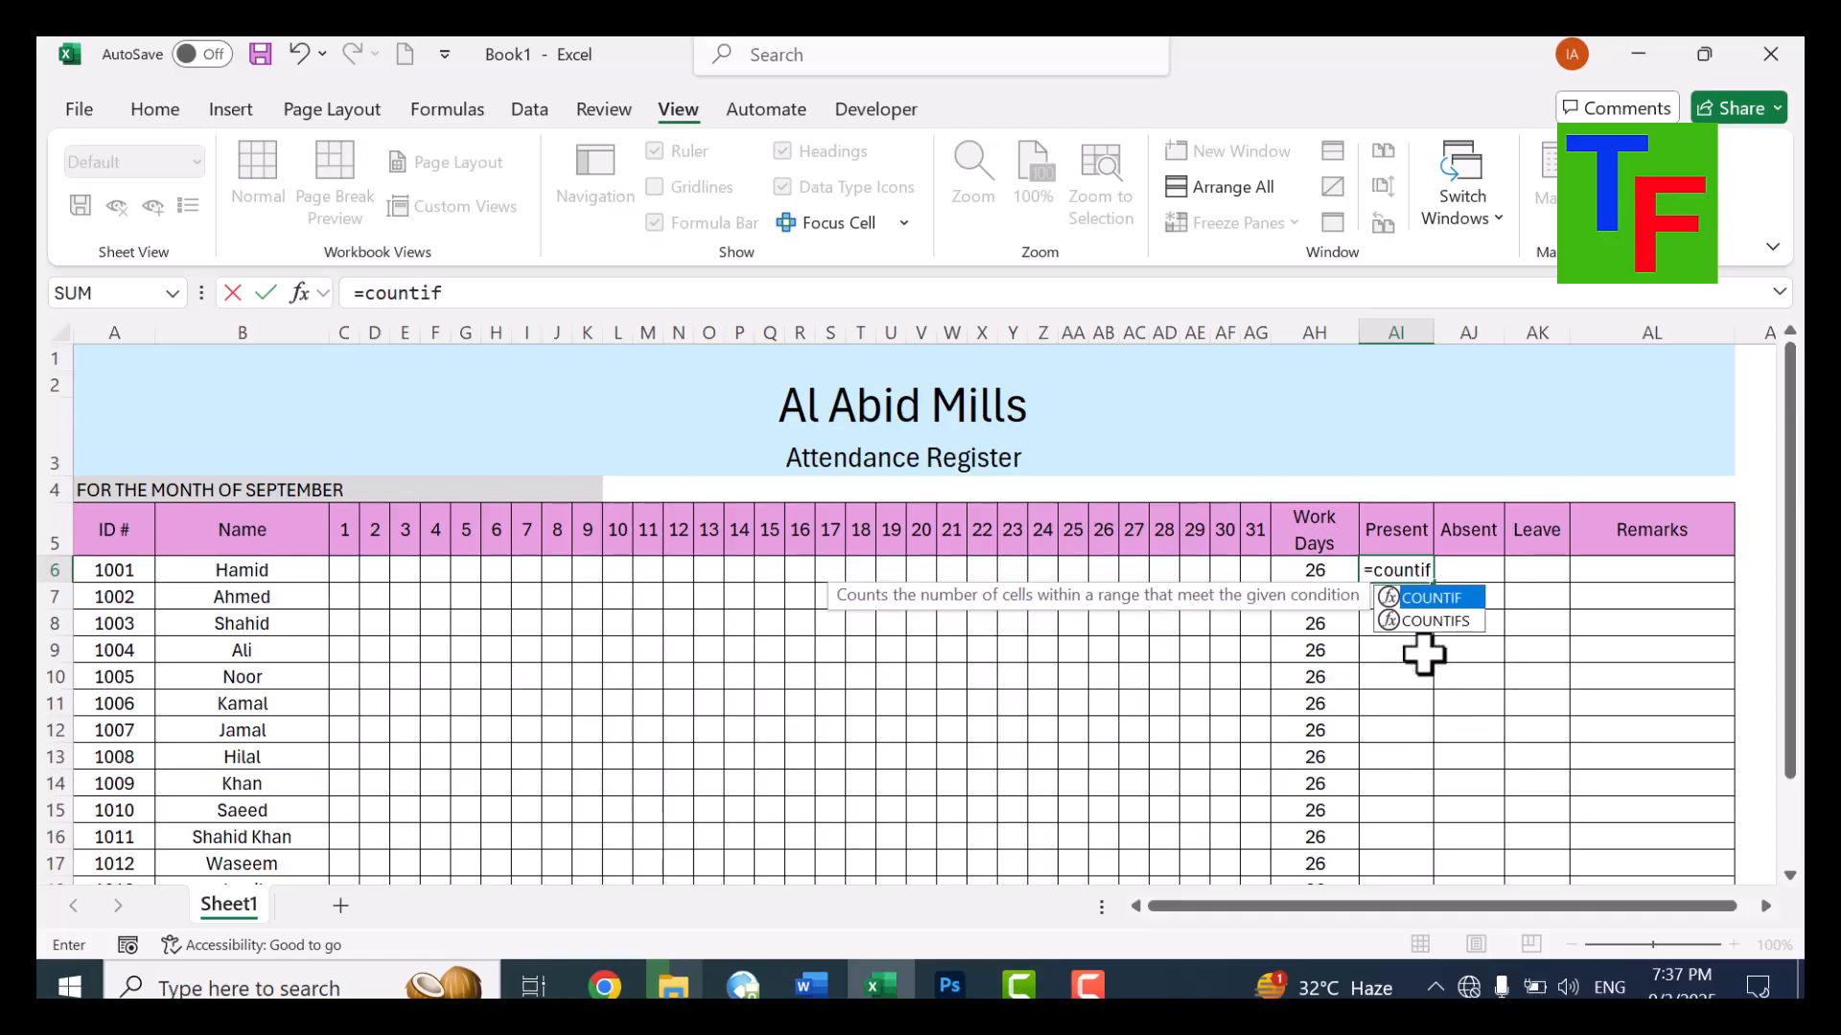
type("(")
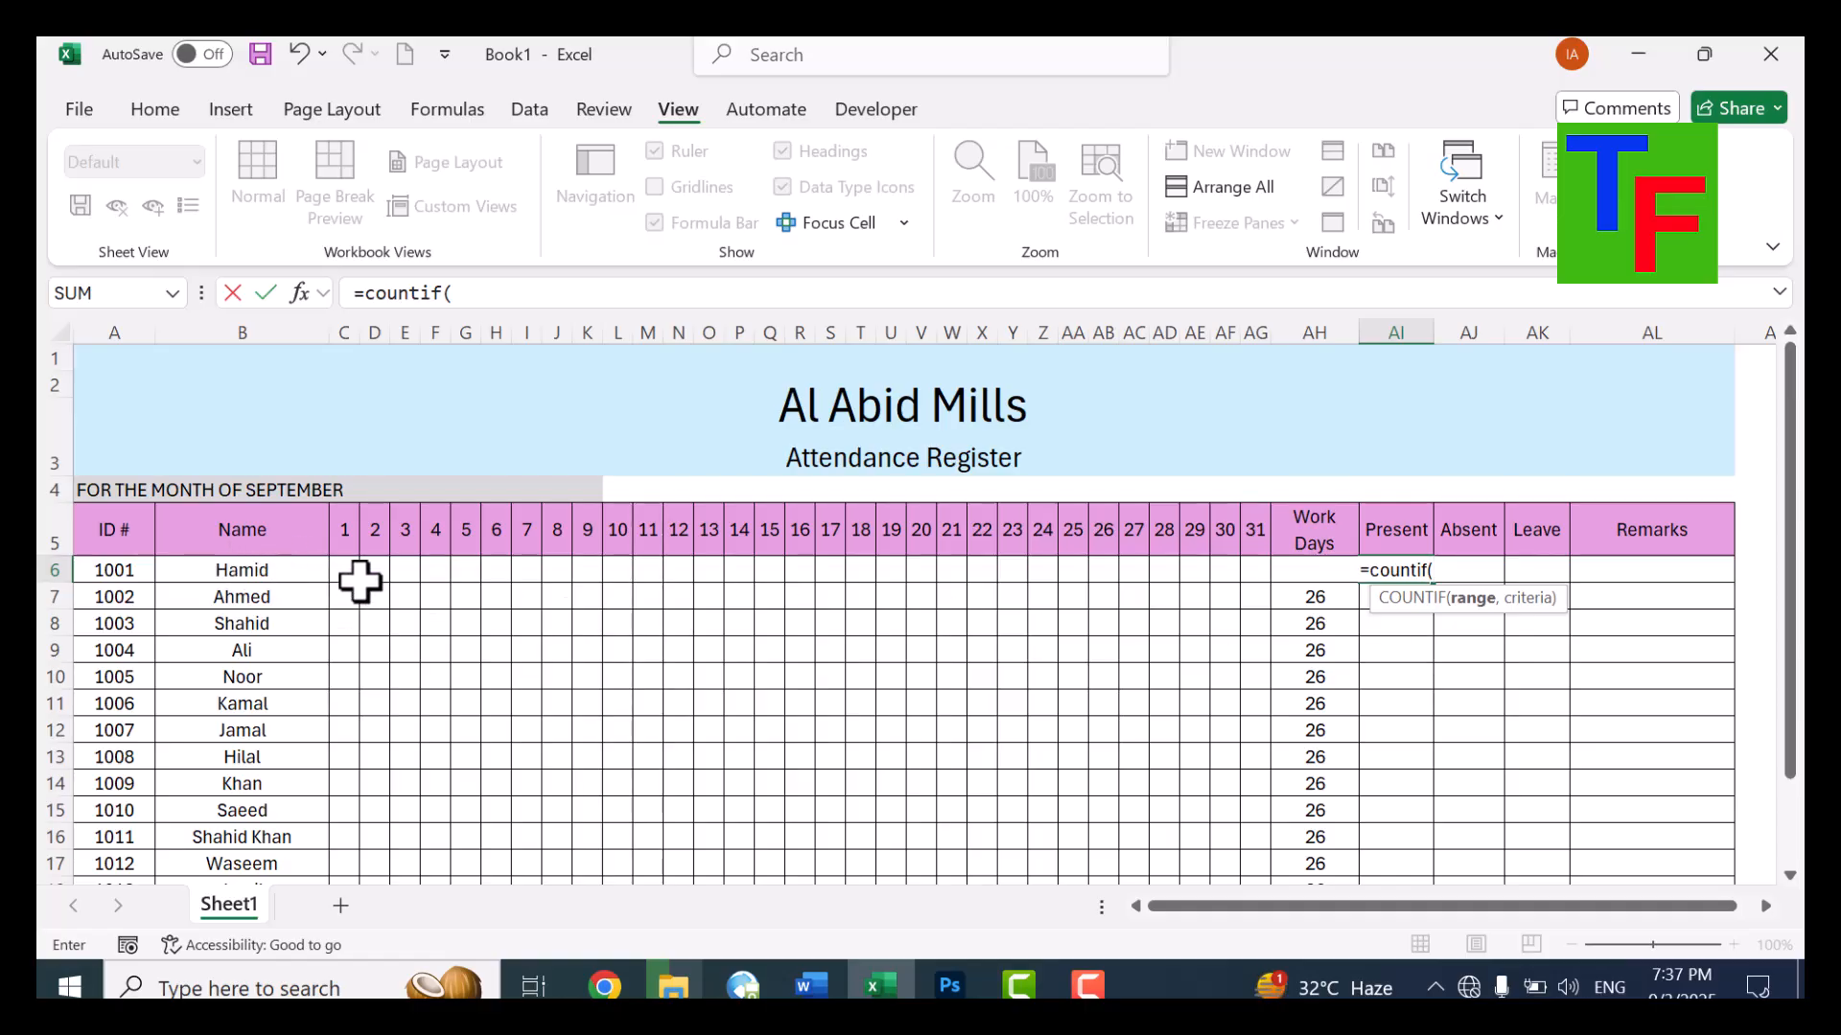
left_click_drag(354, 573, 1246, 570)
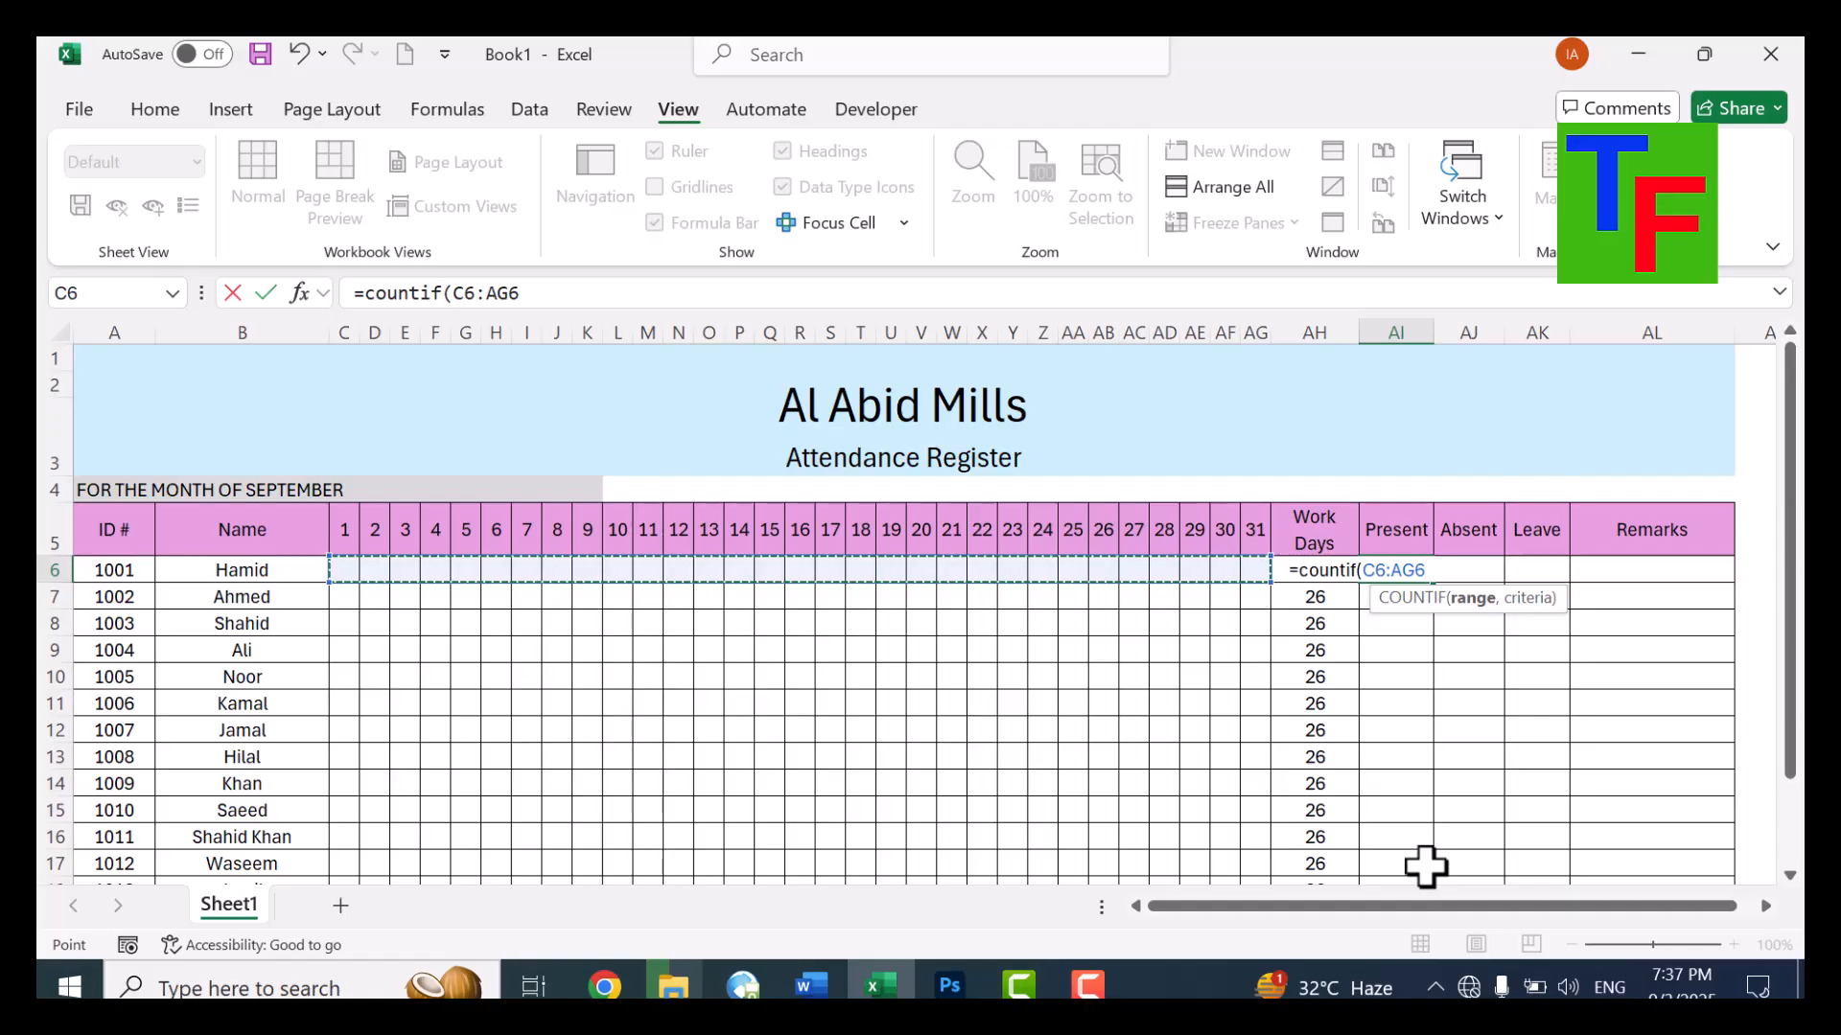
type(", \"p")
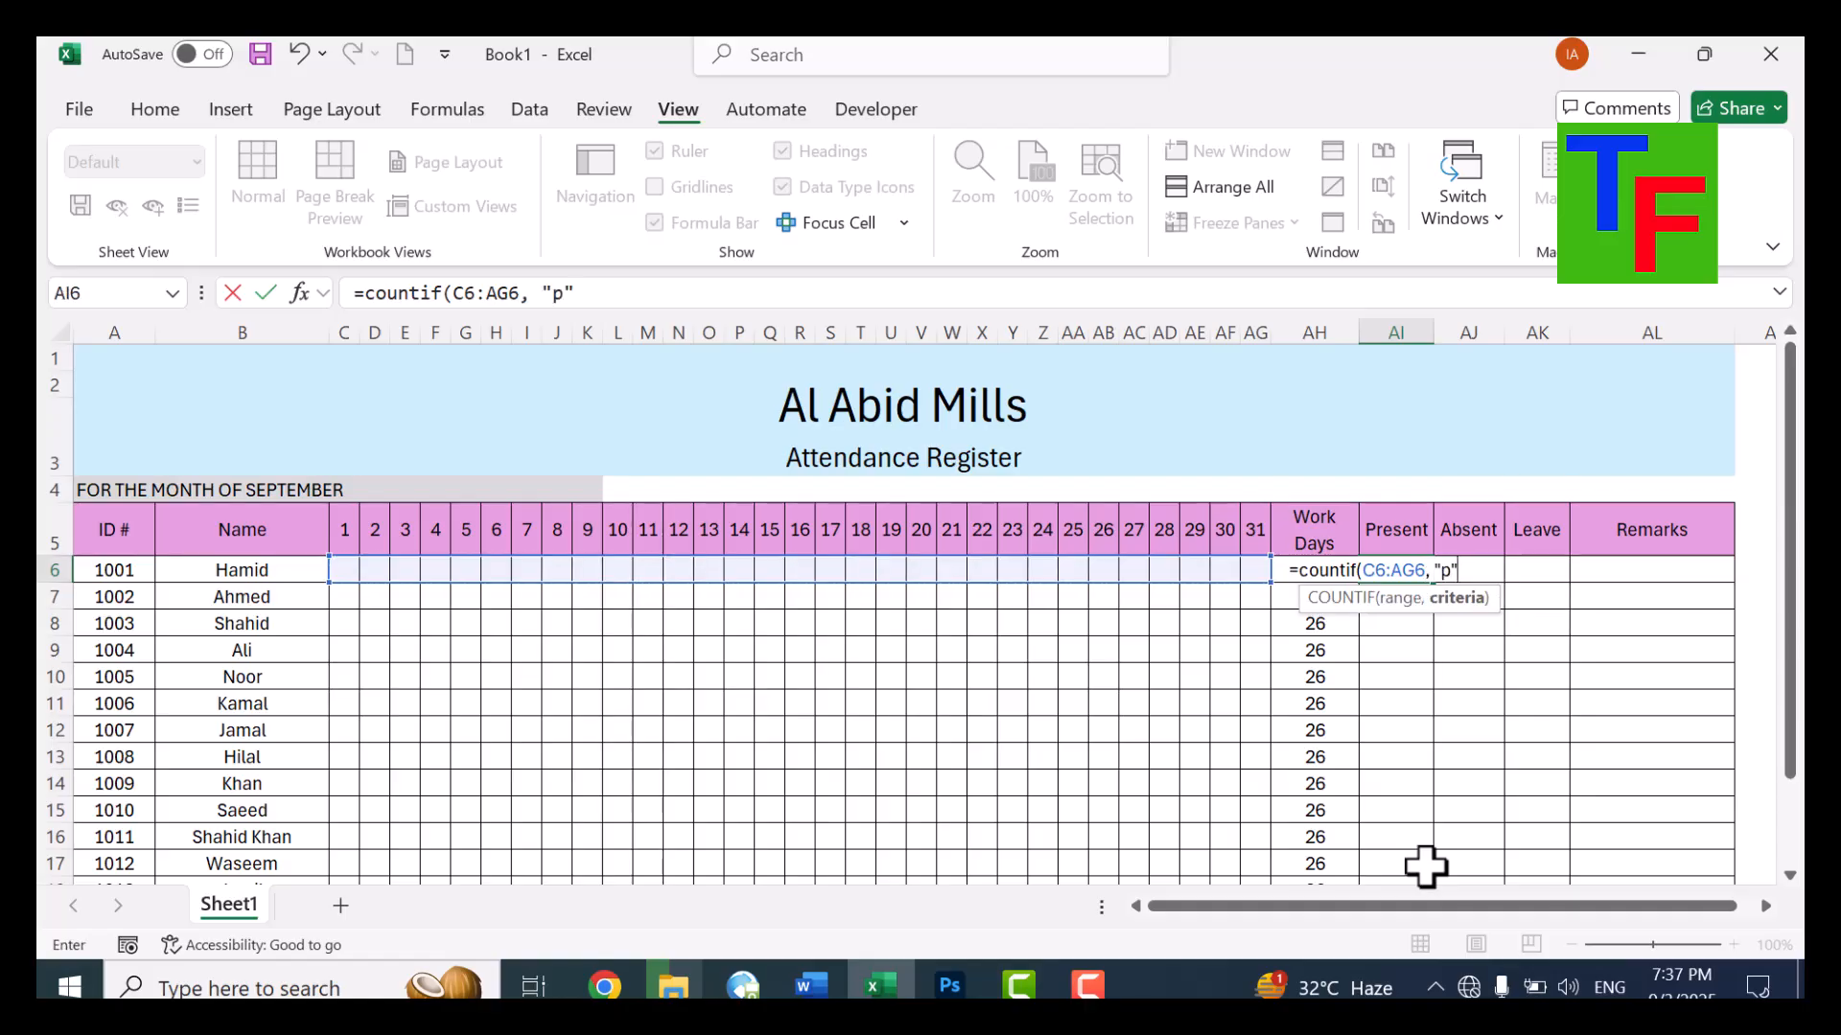
type("\")")
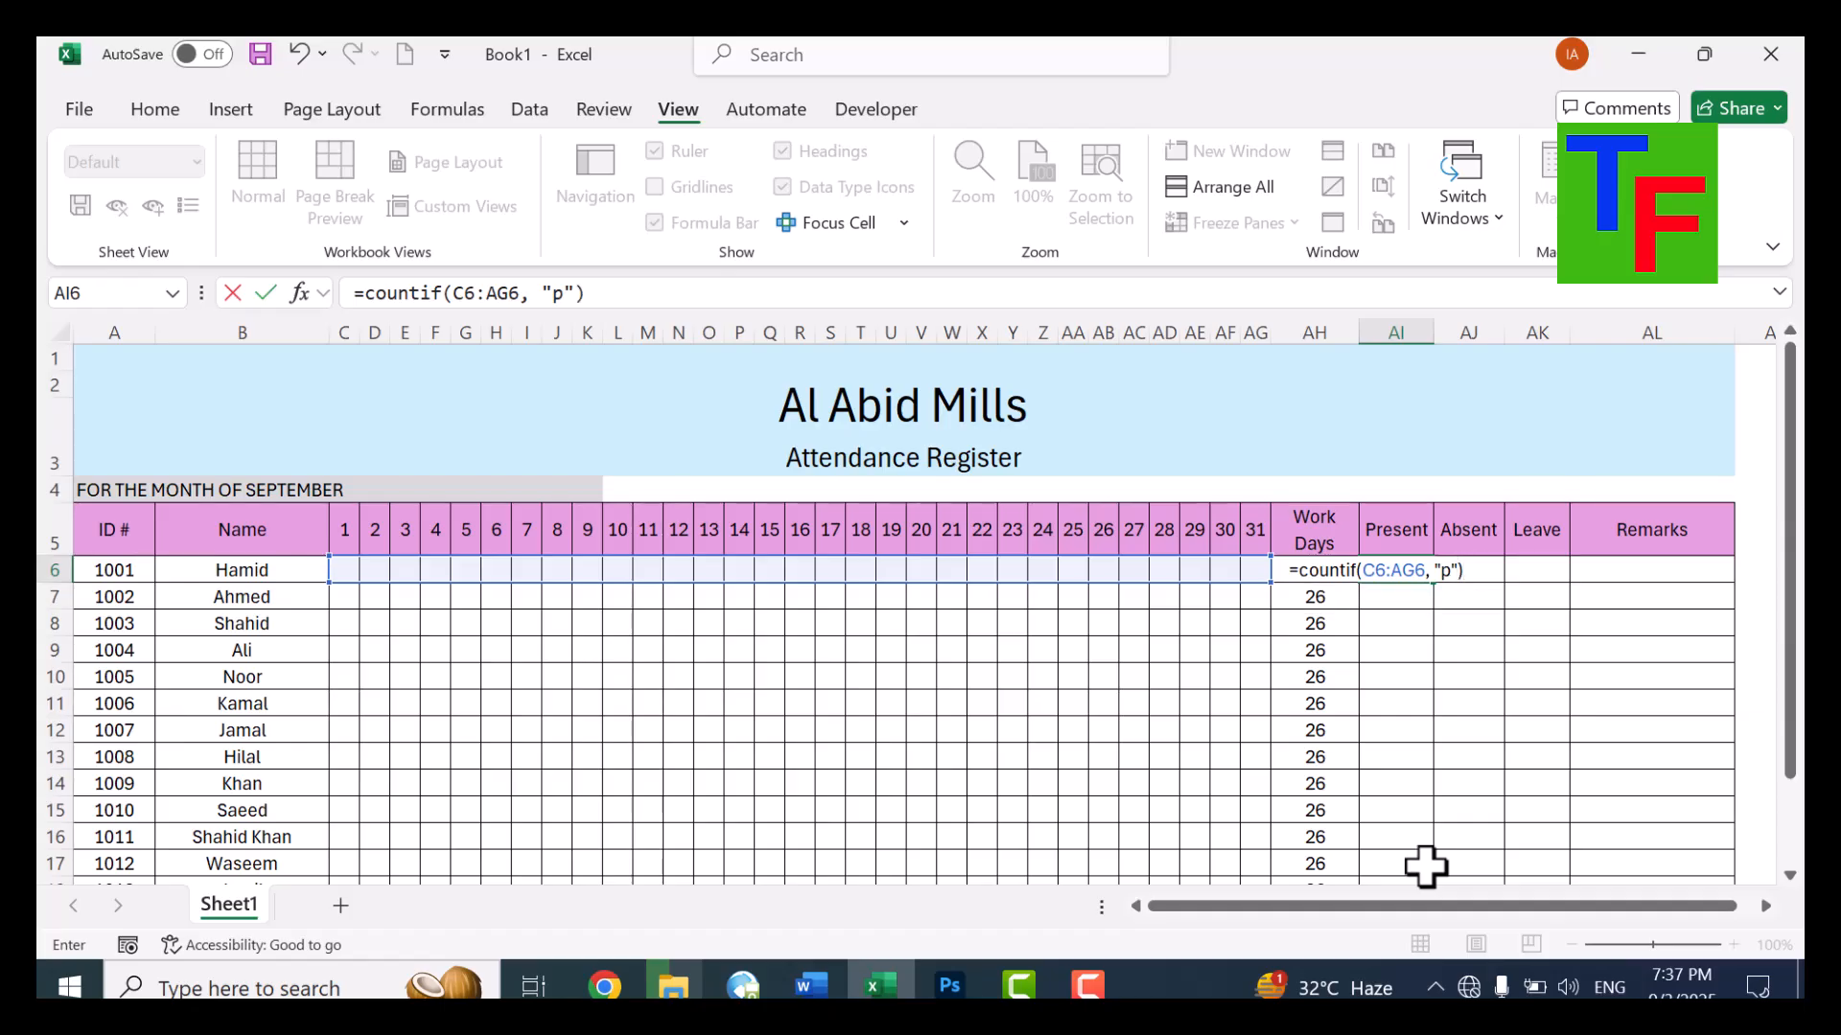
key("Return")
key("Up")
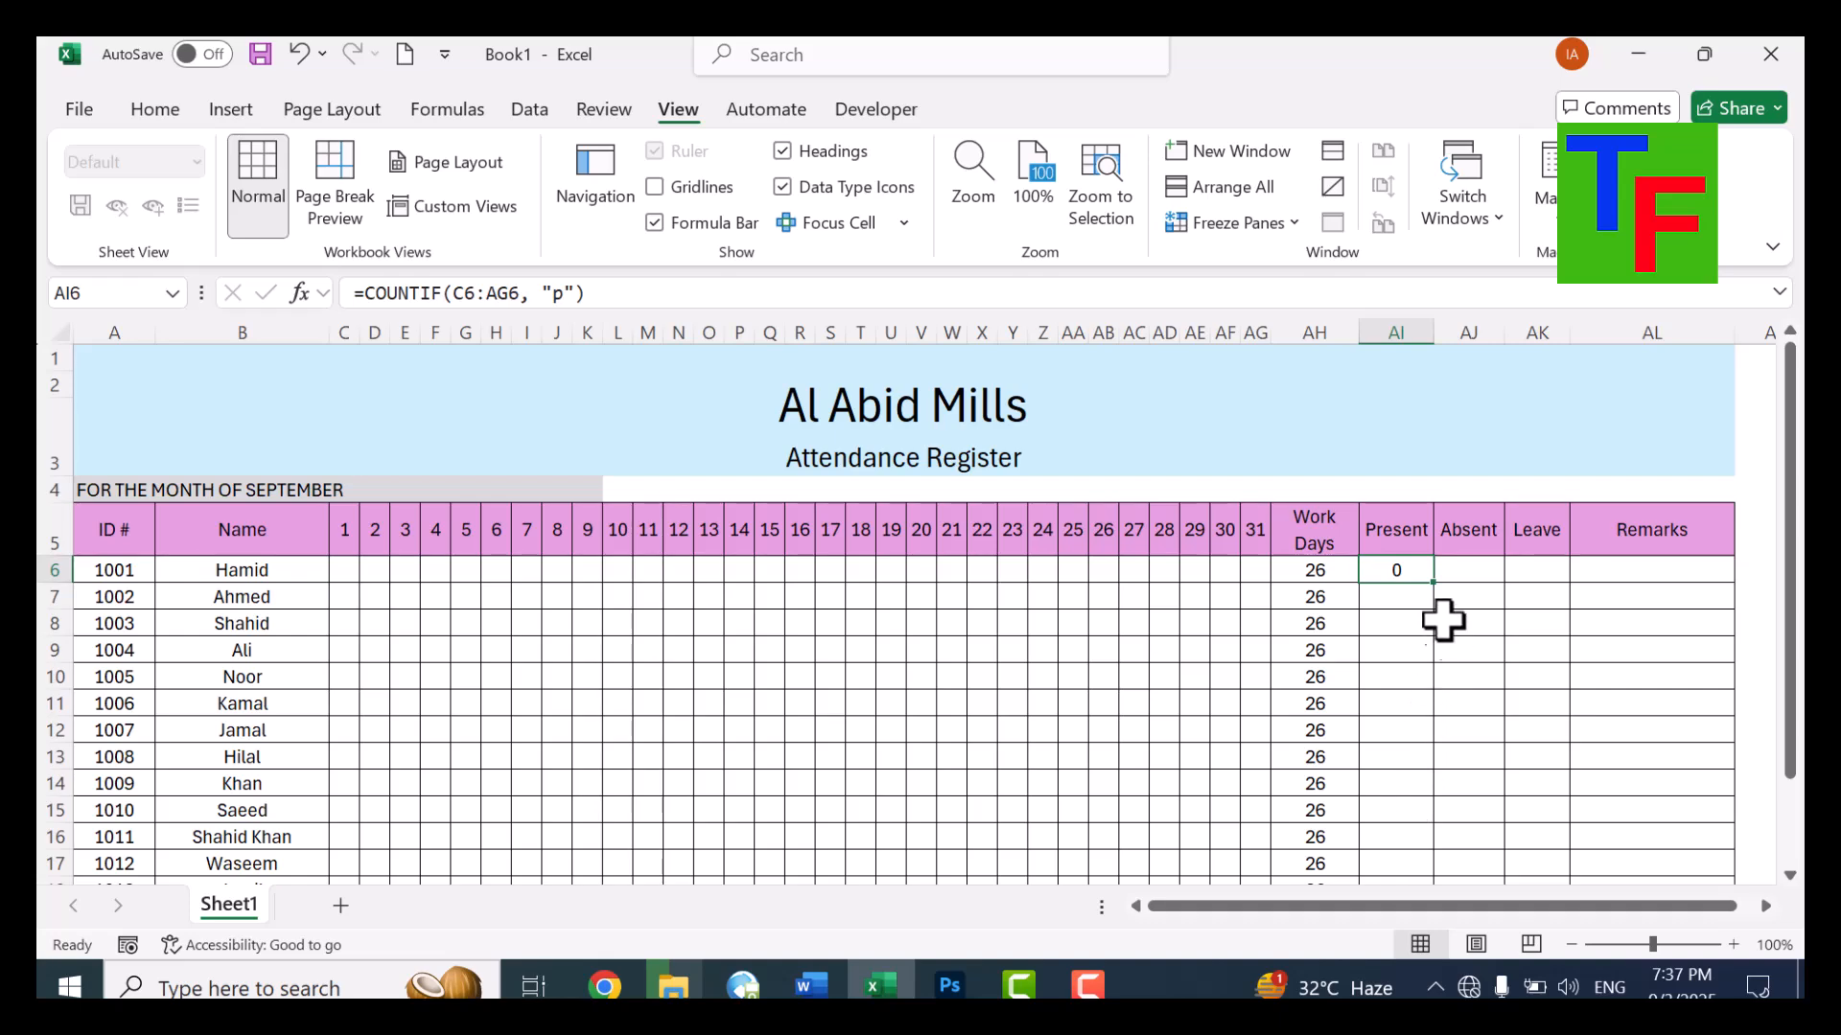
left_click_drag(1432, 582, 1407, 843)
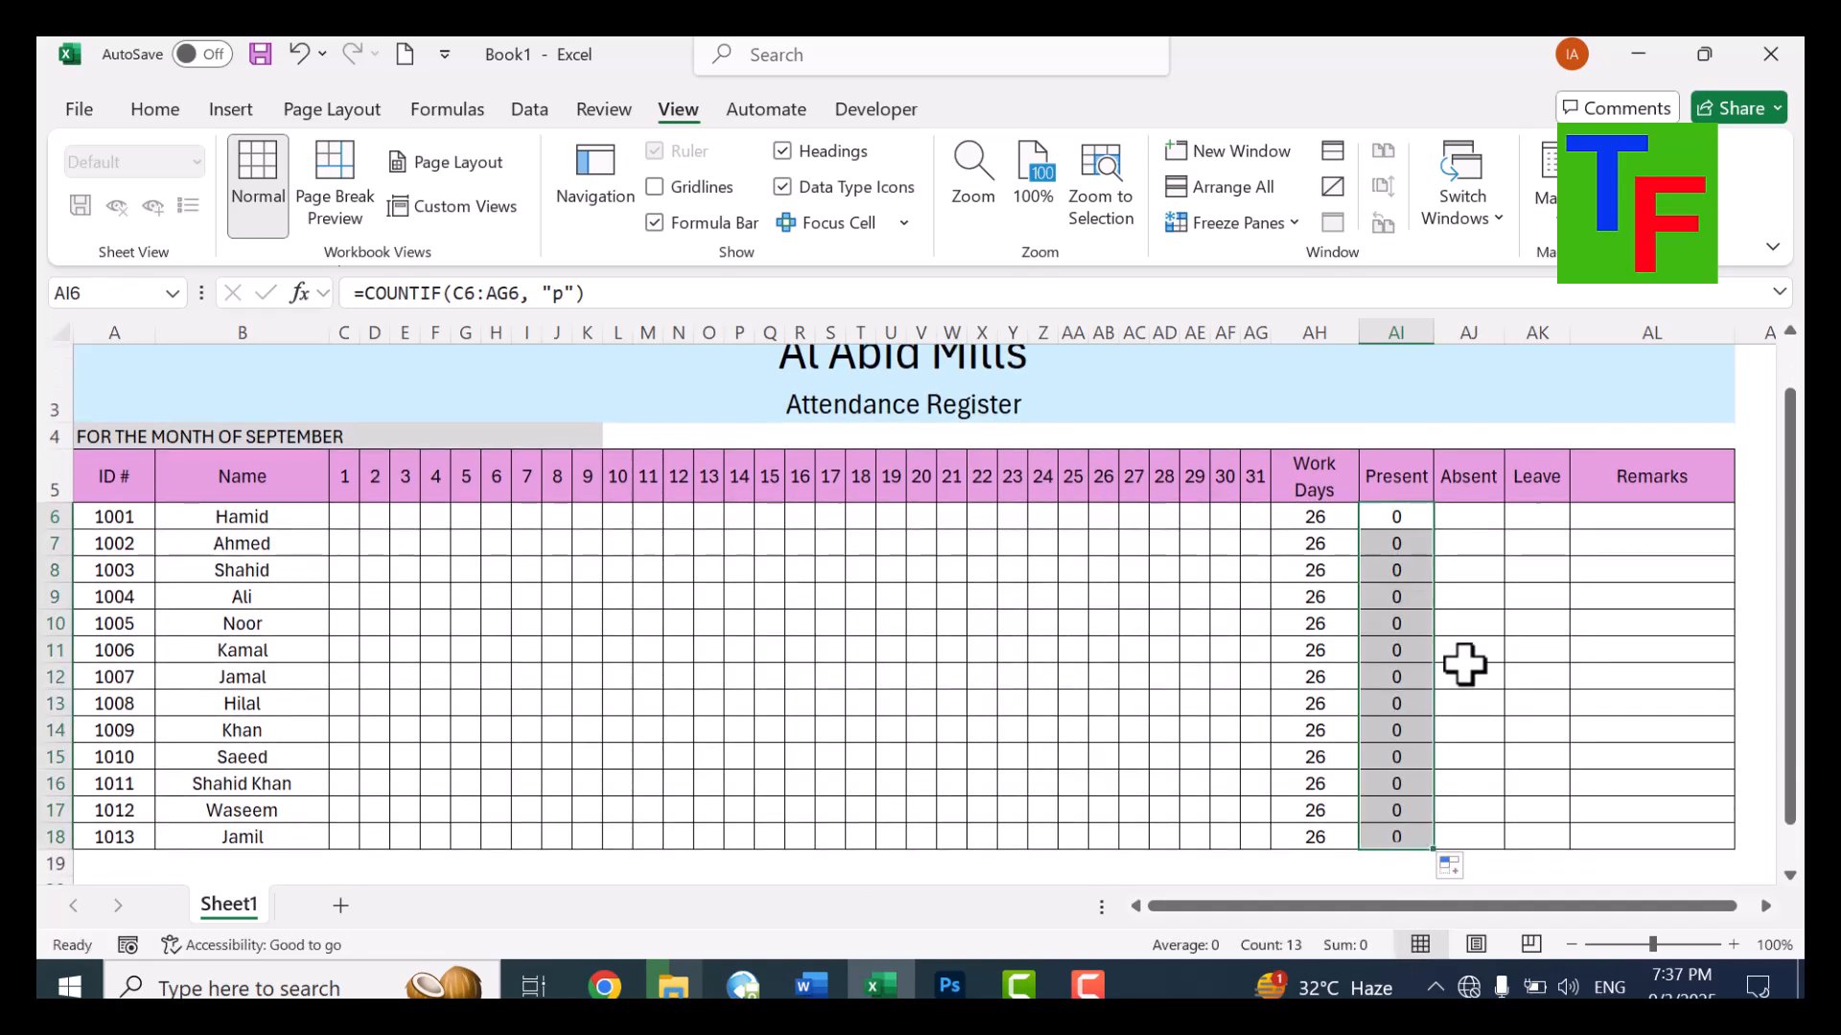
left_click(1484, 526)
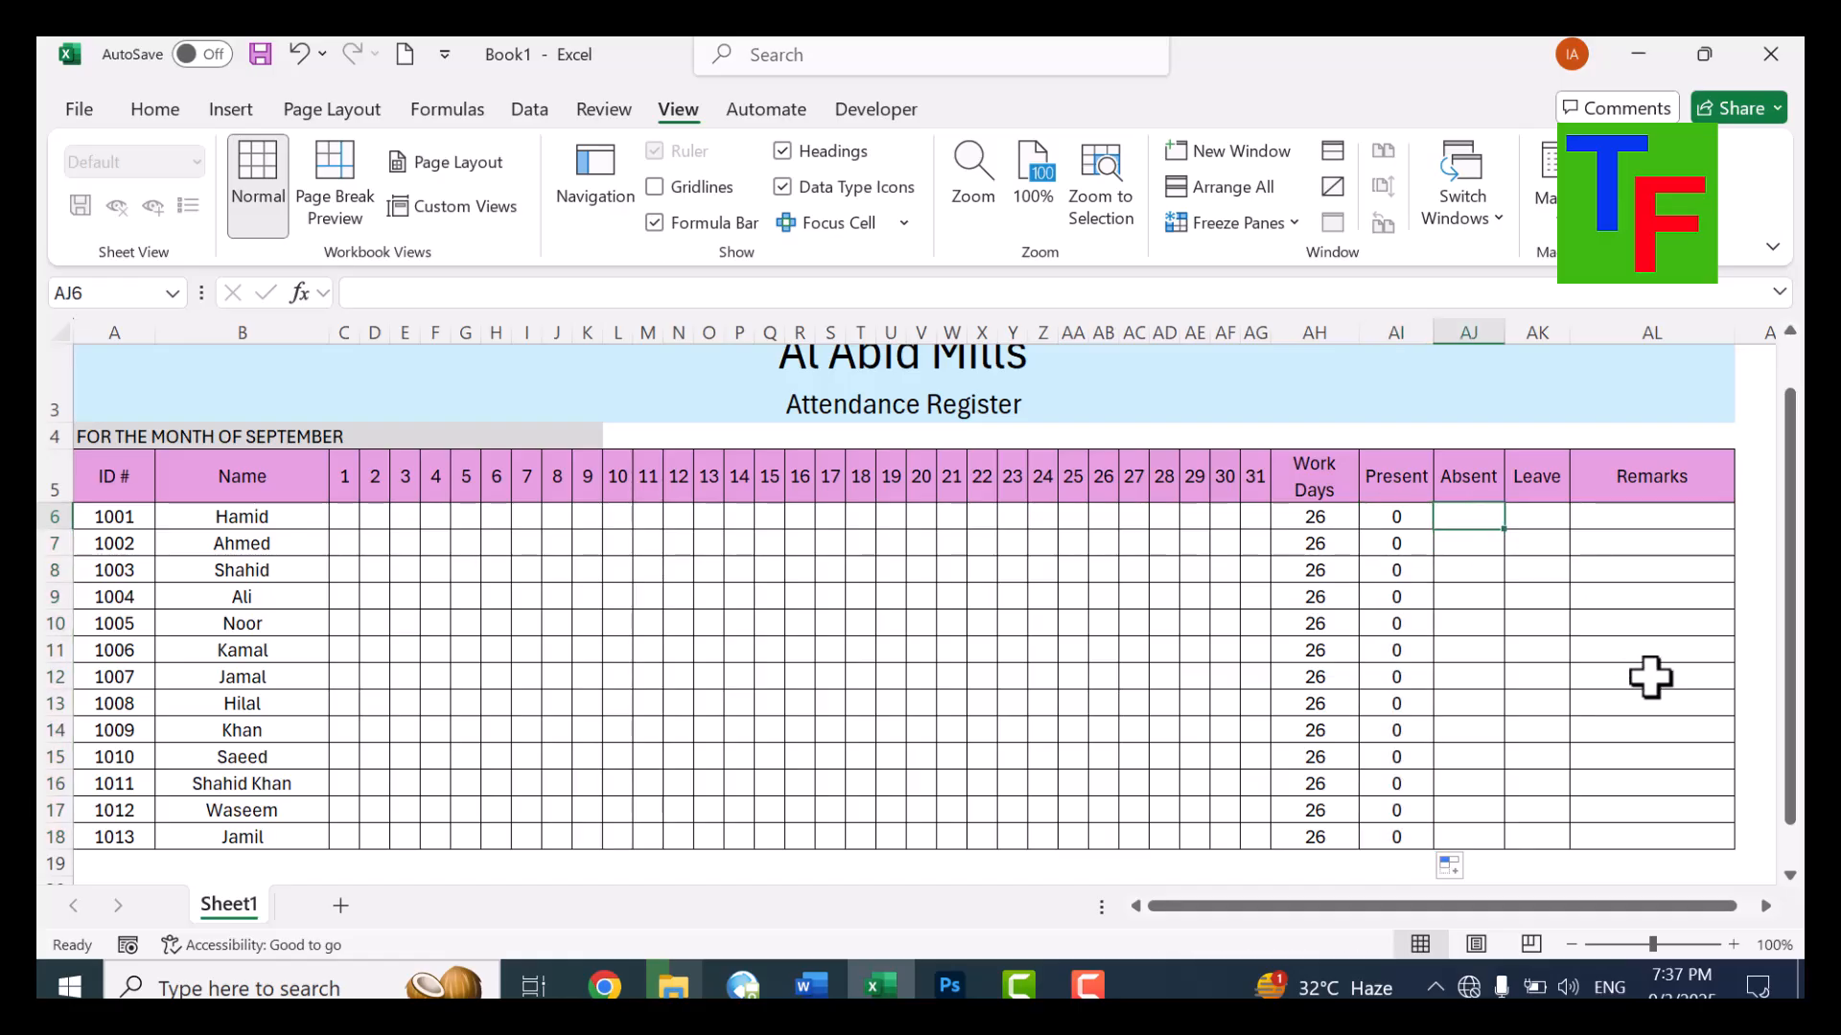
Enter =COUNTIF(C6:AG6, "a") in AJ6 and fill it down the Absent column to AJ18
type("=")
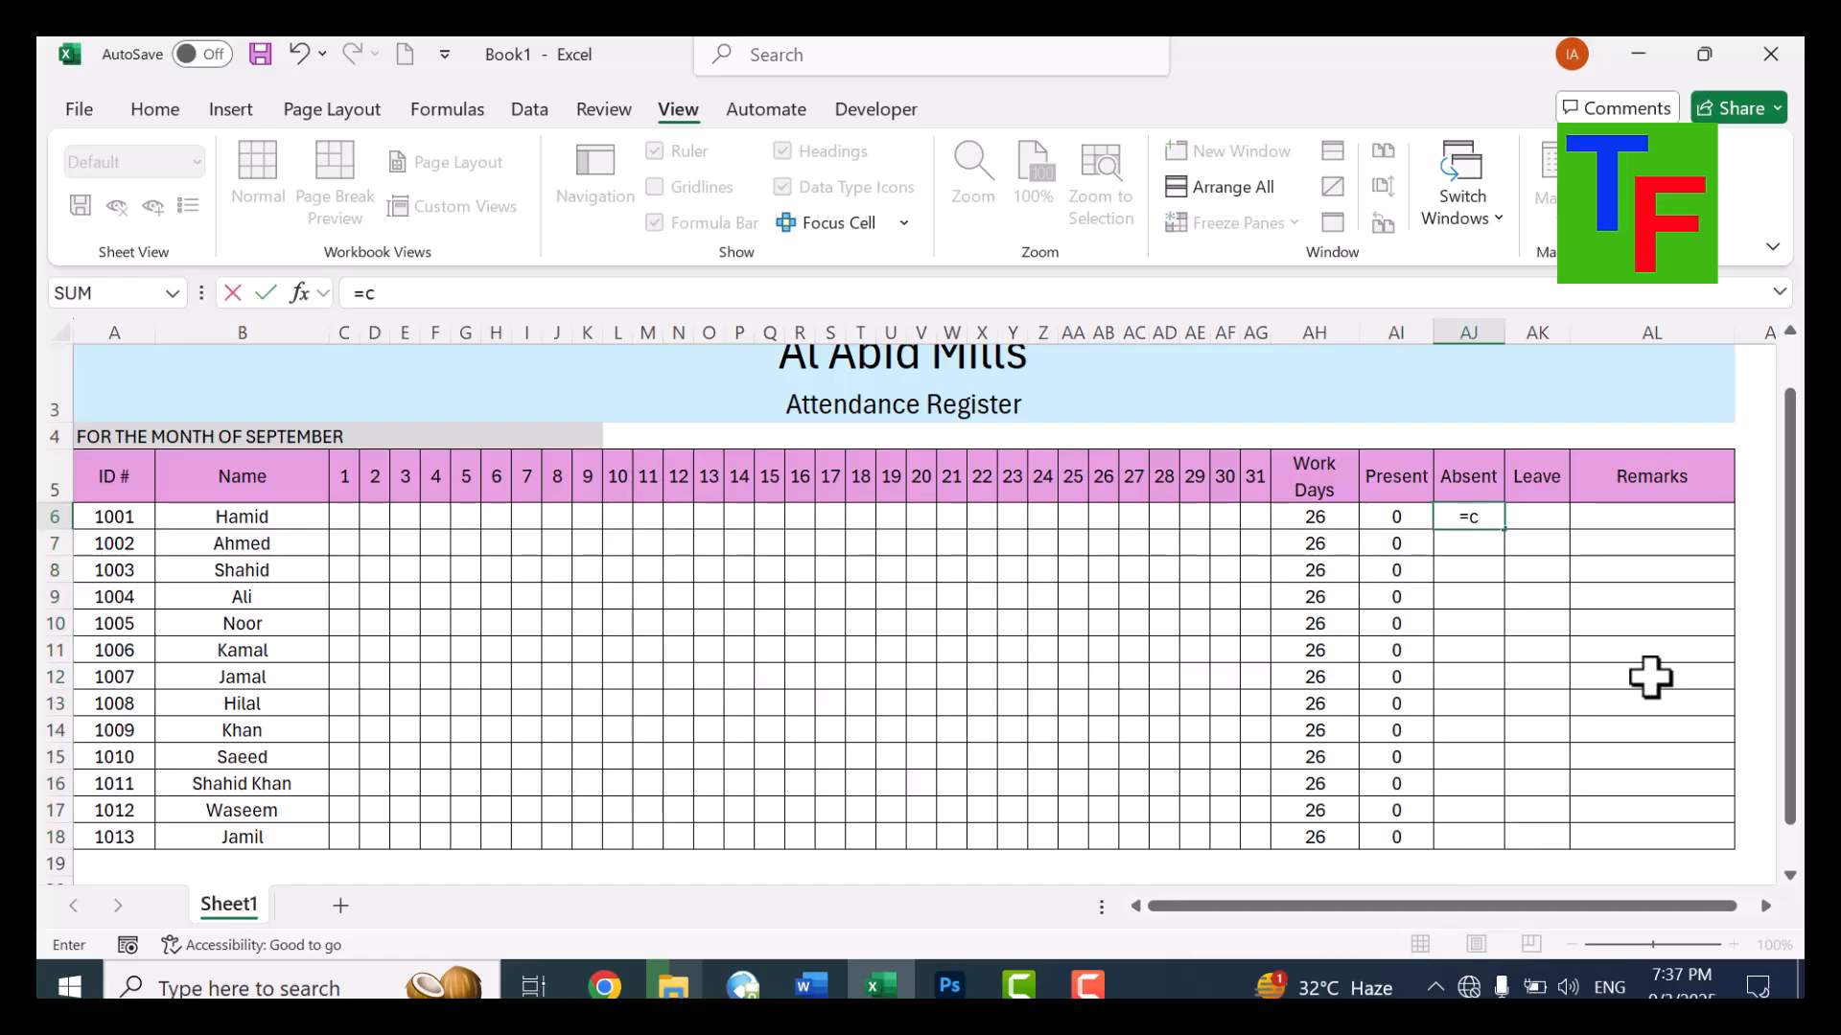
type("countf")
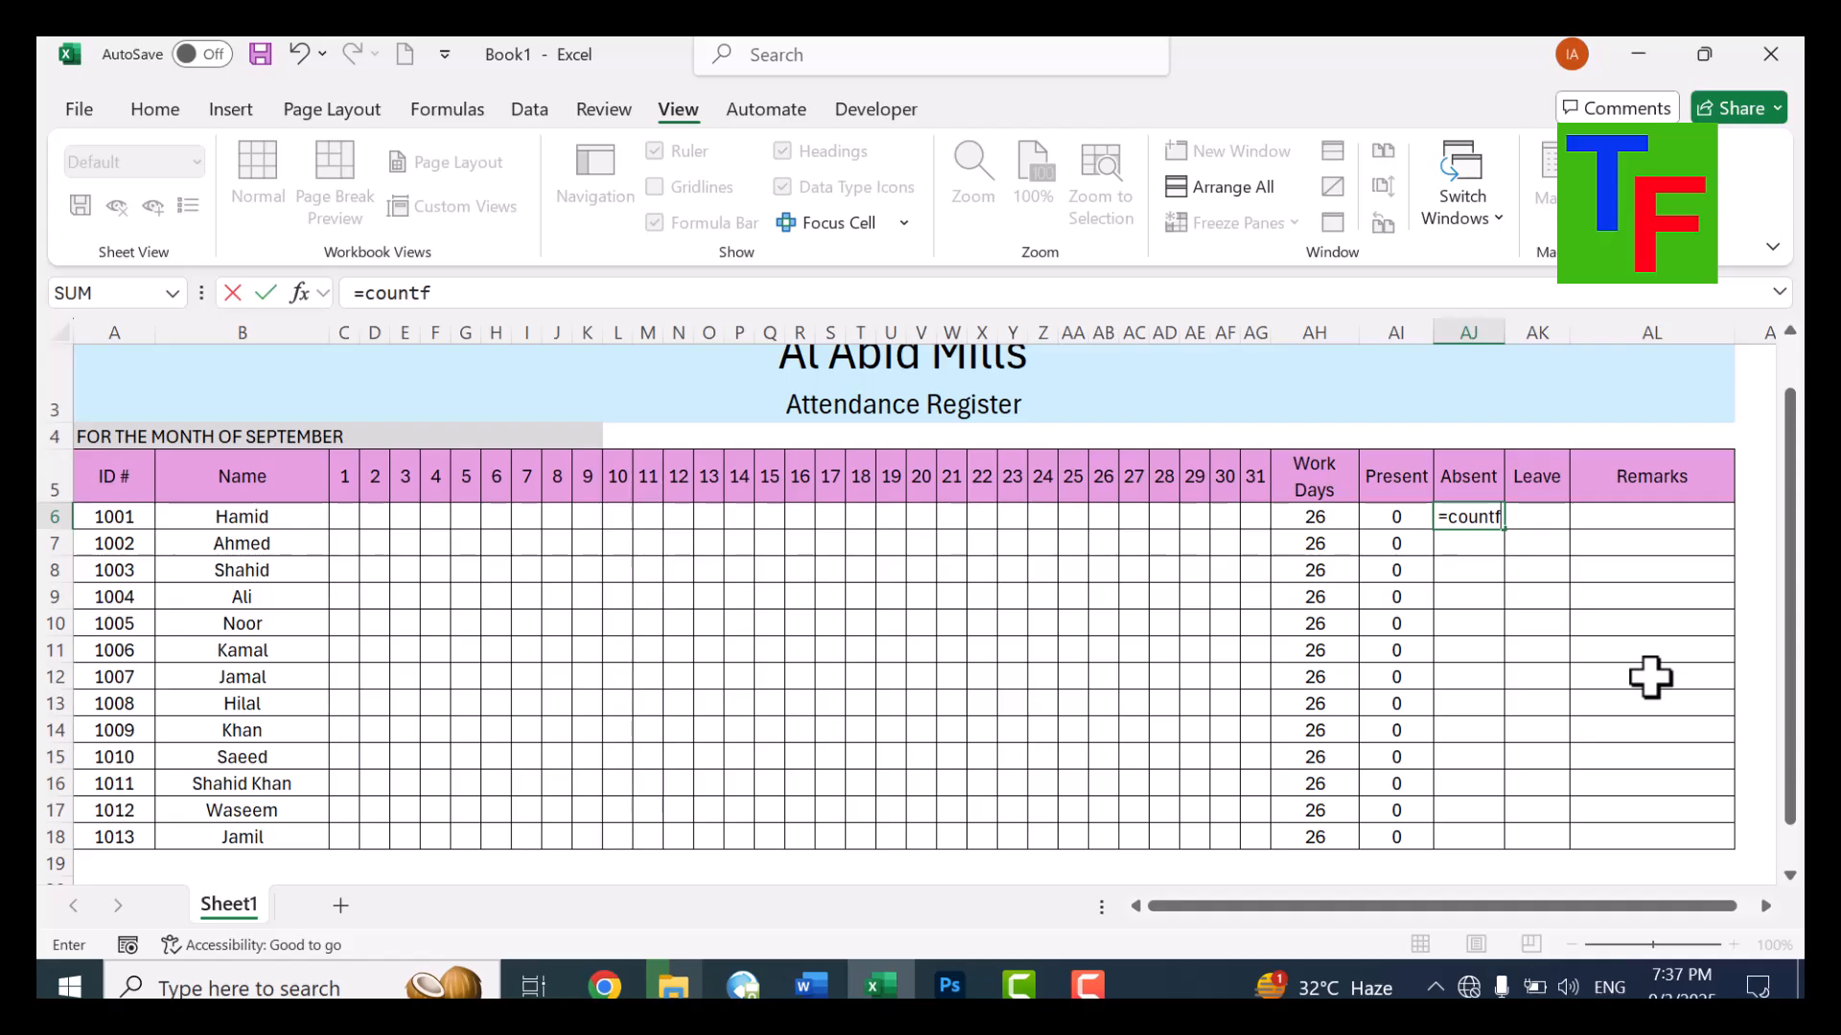
key("BackSpace")
type("uf")
key("BackSpace")
key("BackSpace")
type("if(")
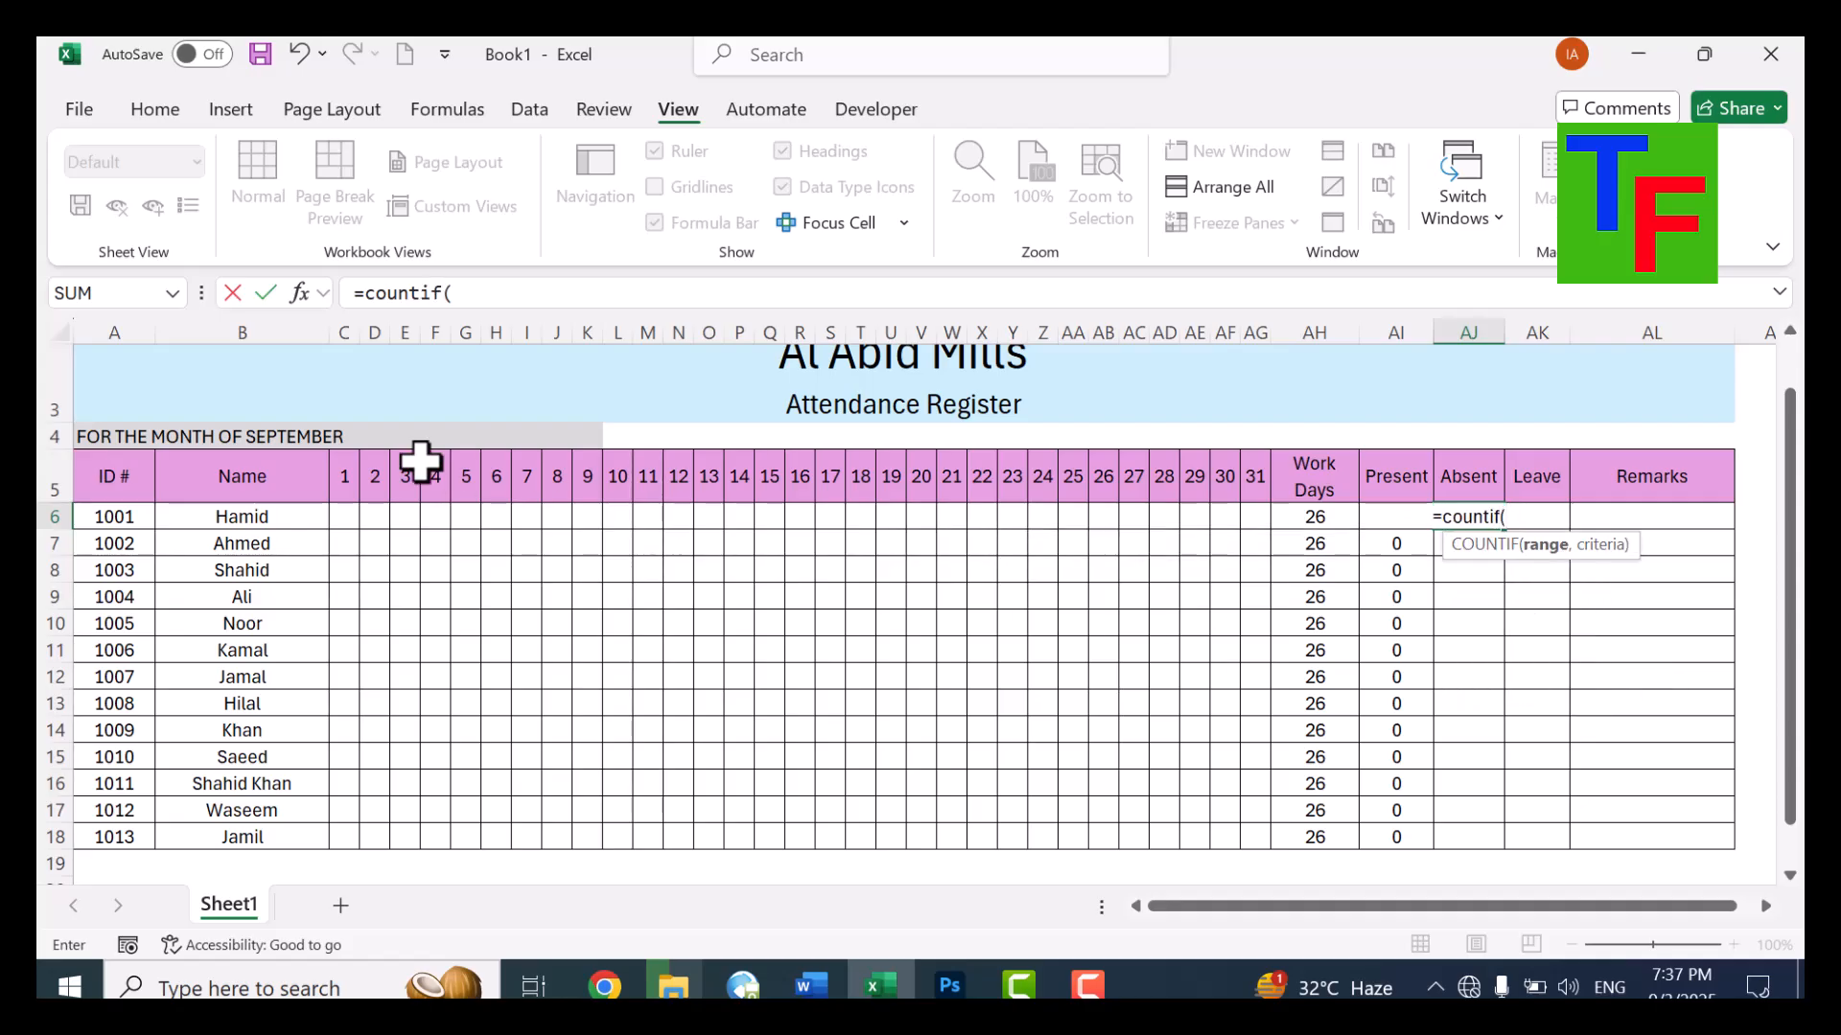
left_click_drag(344, 516, 1272, 508)
type(", \"a\"")
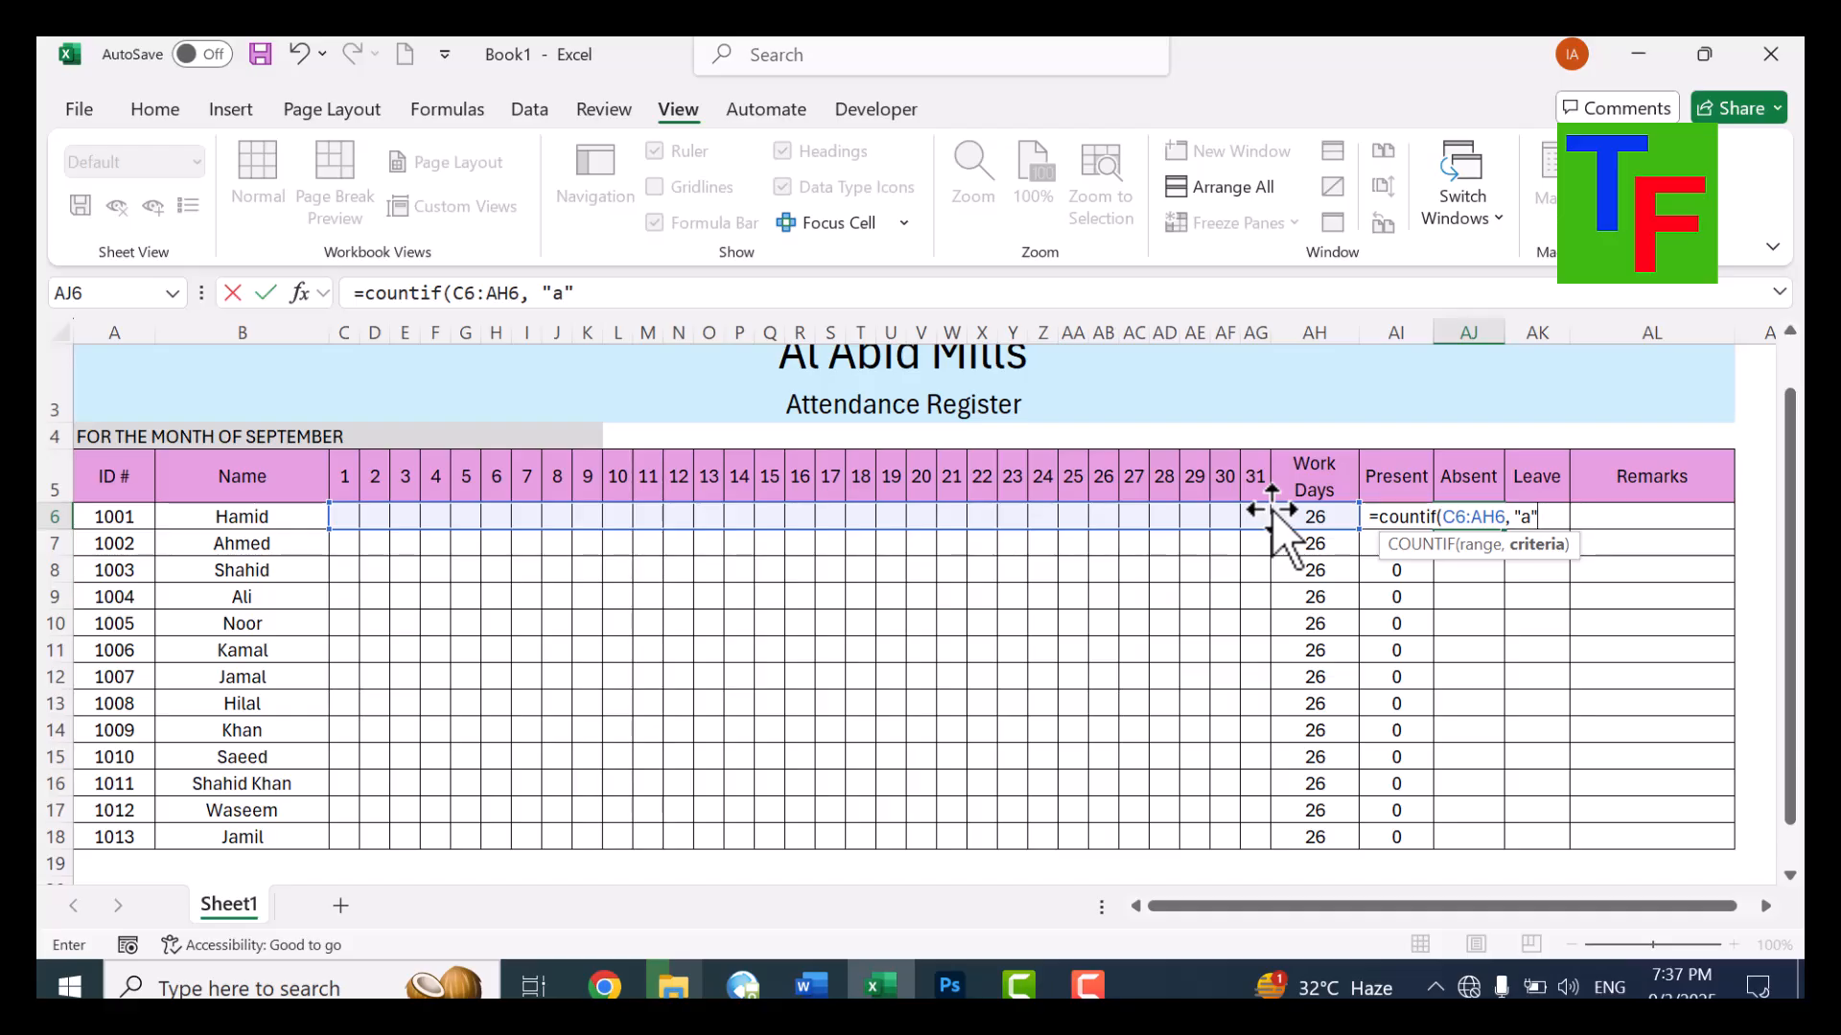
key("BackSpace")
key("BackSpace")
key("BackSpace")
key("BackSpace")
key("BackSpace")
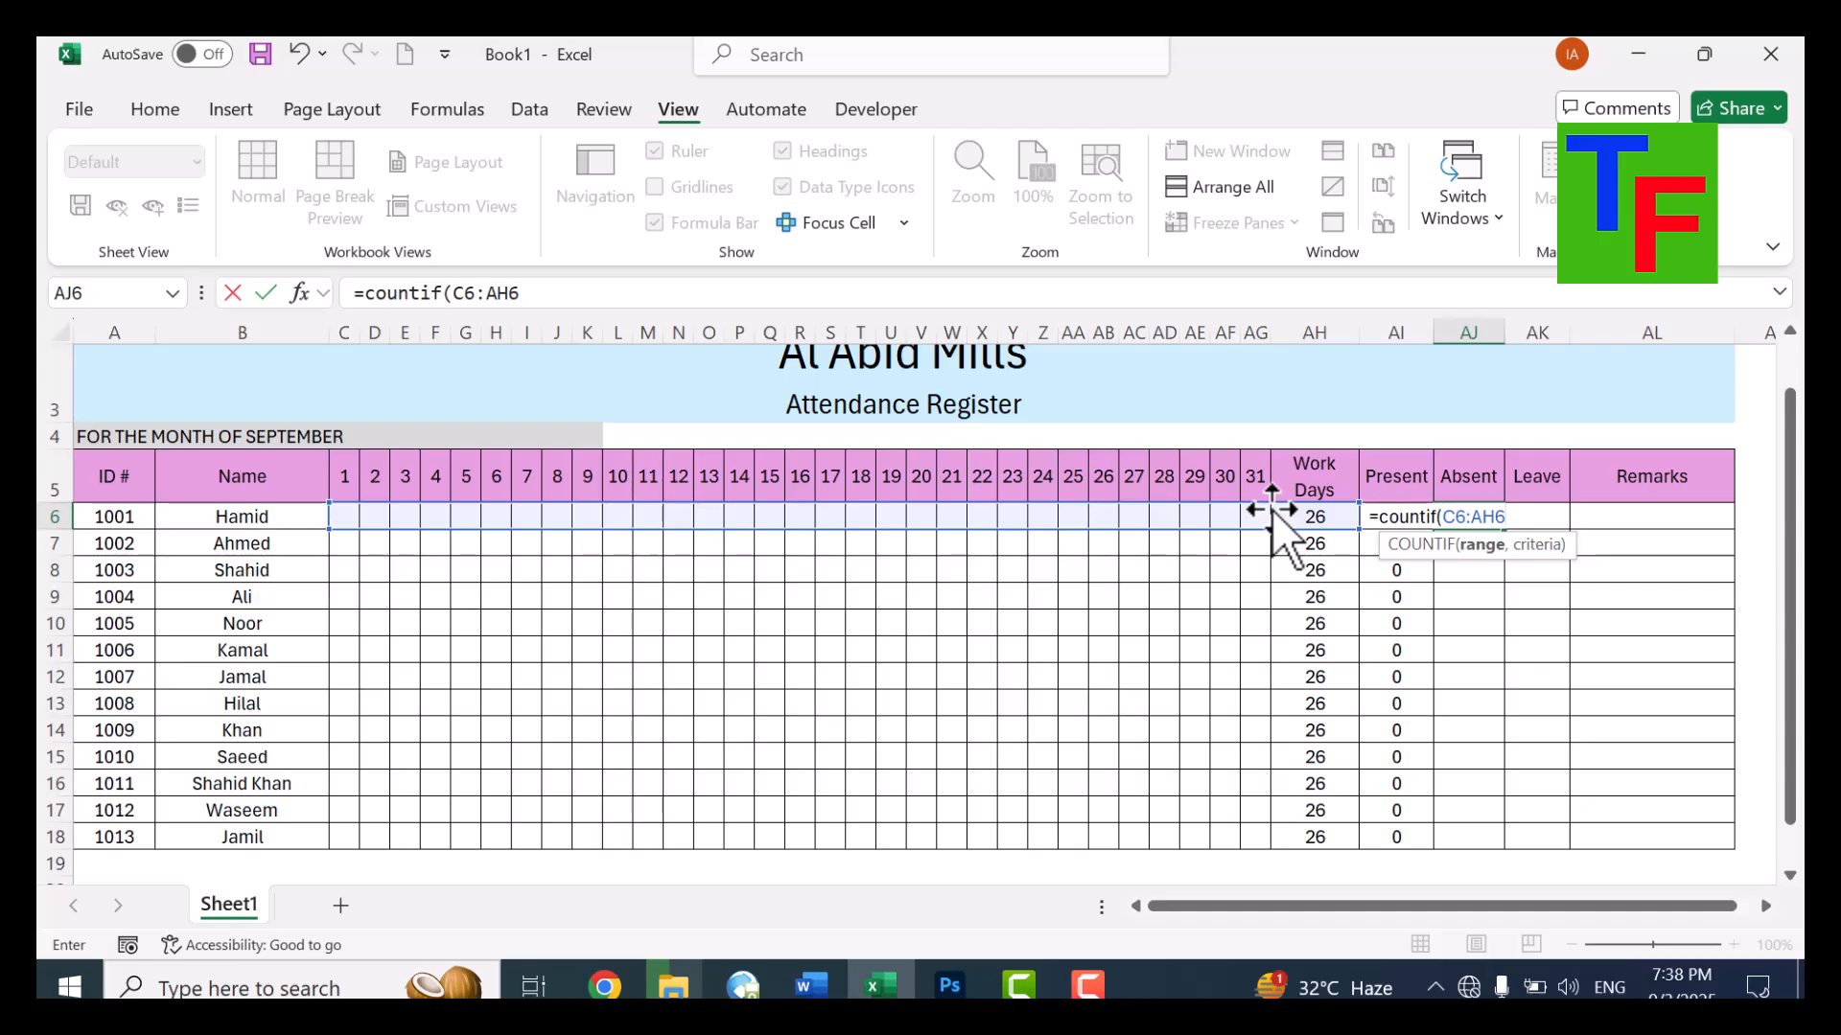
key("BackSpace")
key("BackSpace")
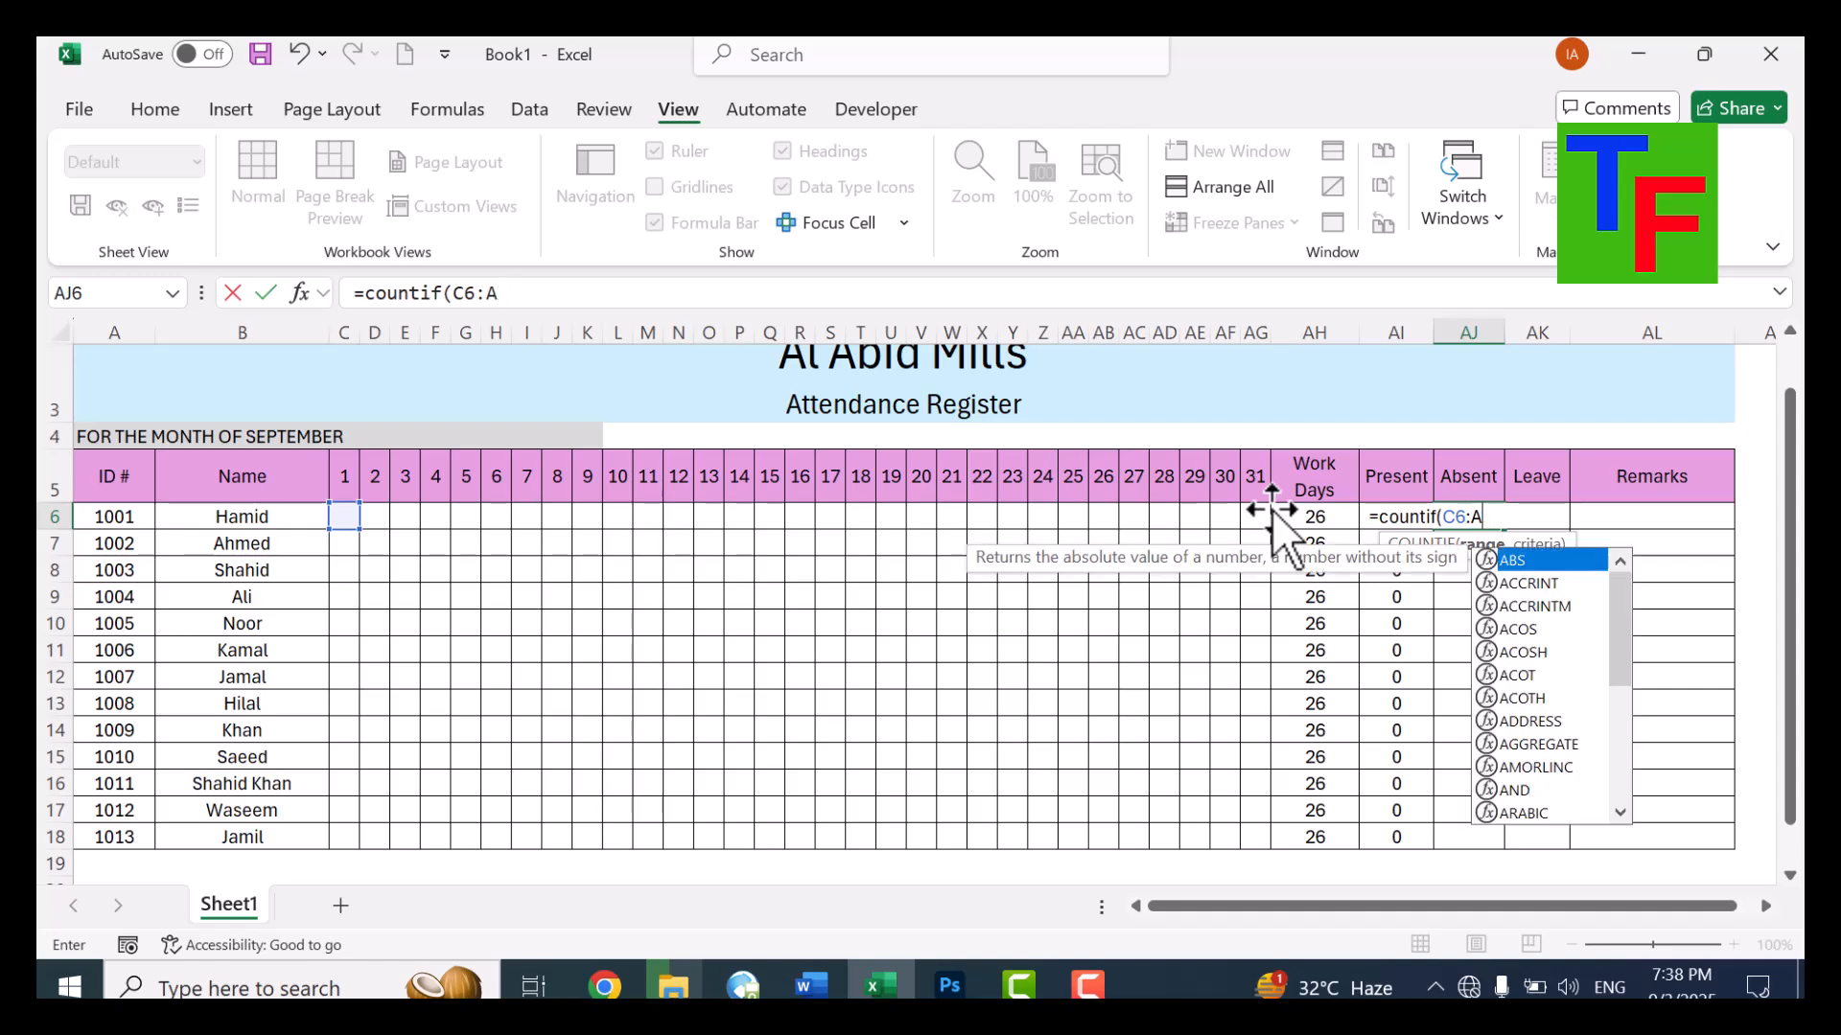
type("g6")
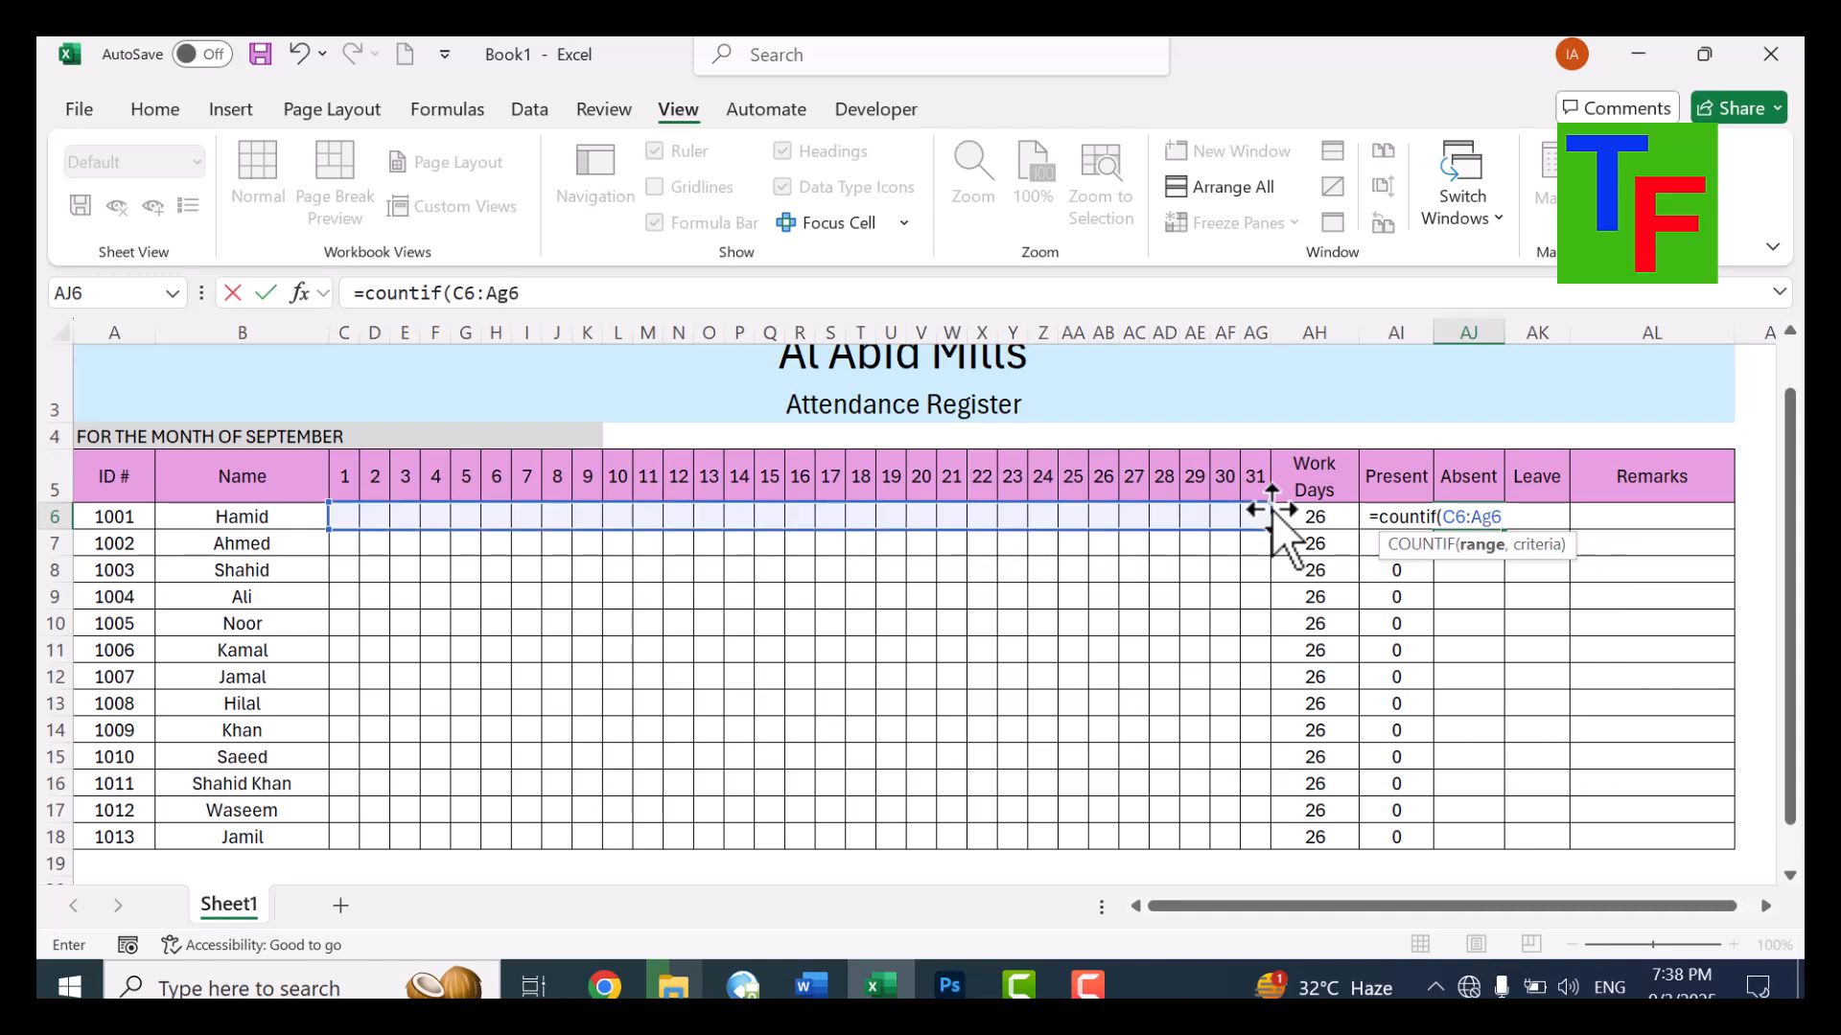
type(", \"a\"")
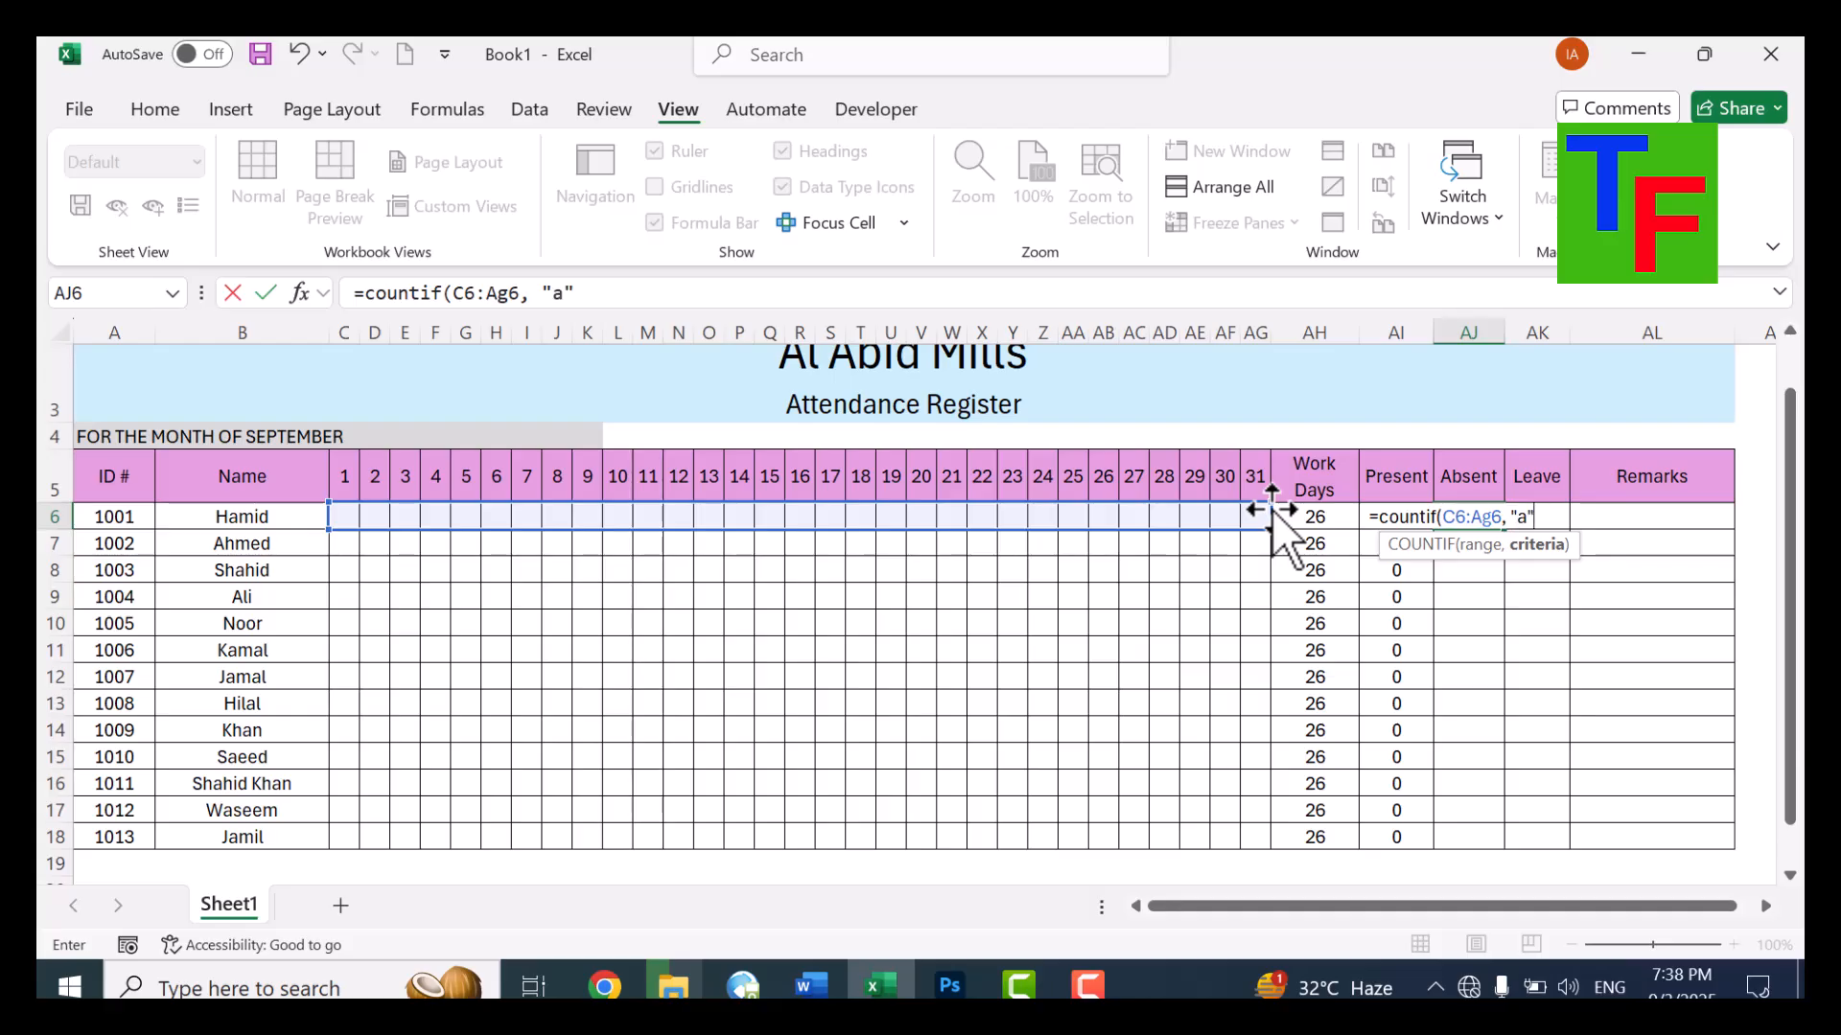
key("Return")
key("Up")
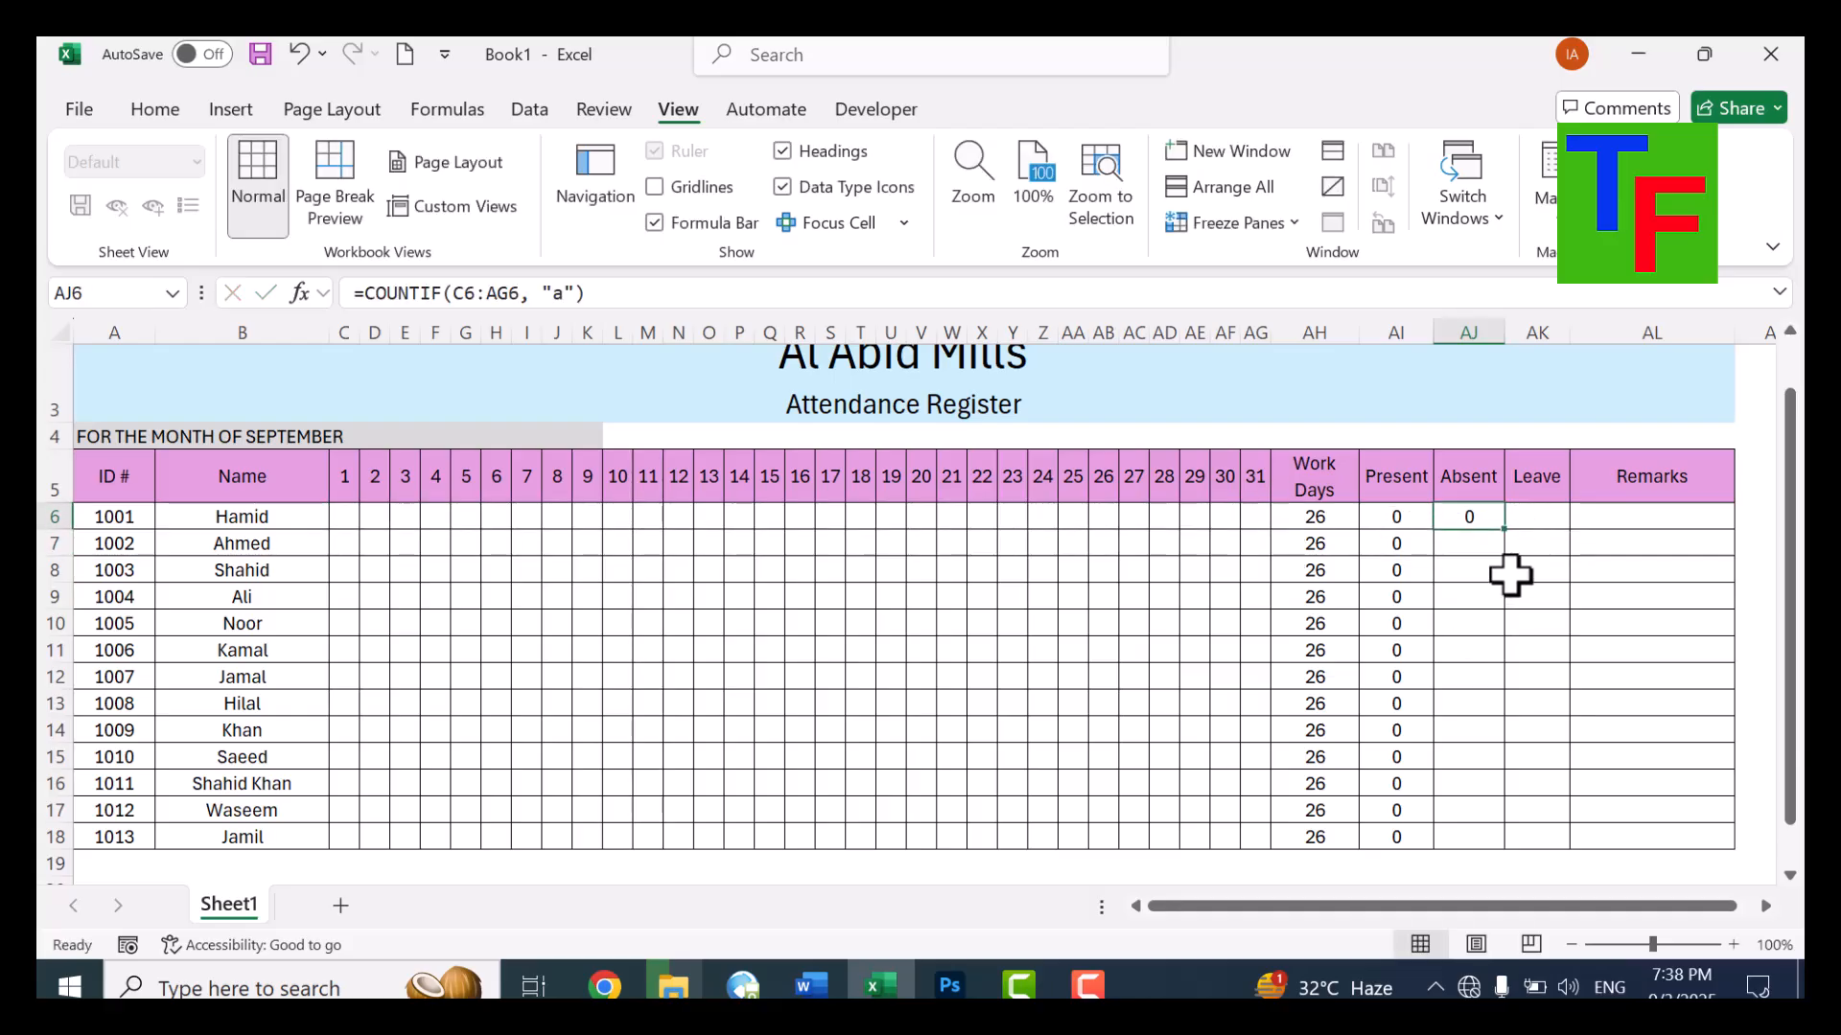
double_click(1505, 530)
left_click(1524, 516)
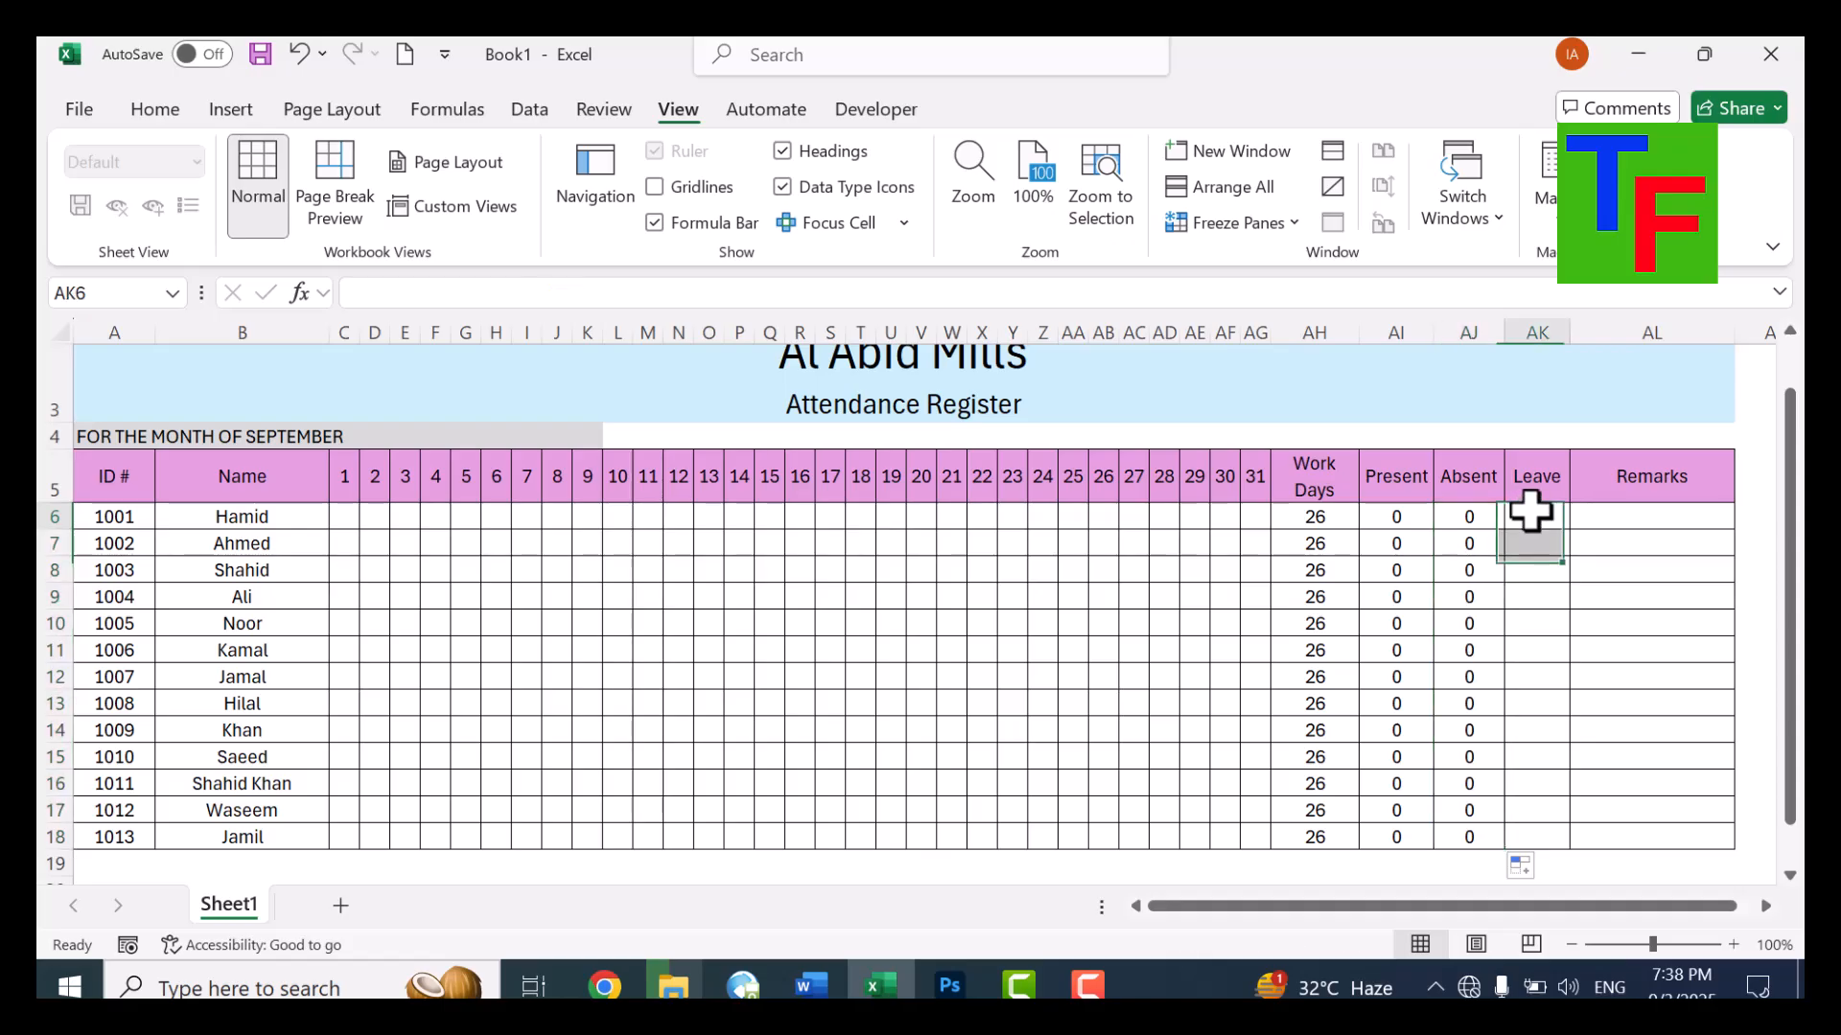
Enter =COUNTIF(C6:AG6, "L") in AK6 and fill it down the Leave column to AK18
type("=")
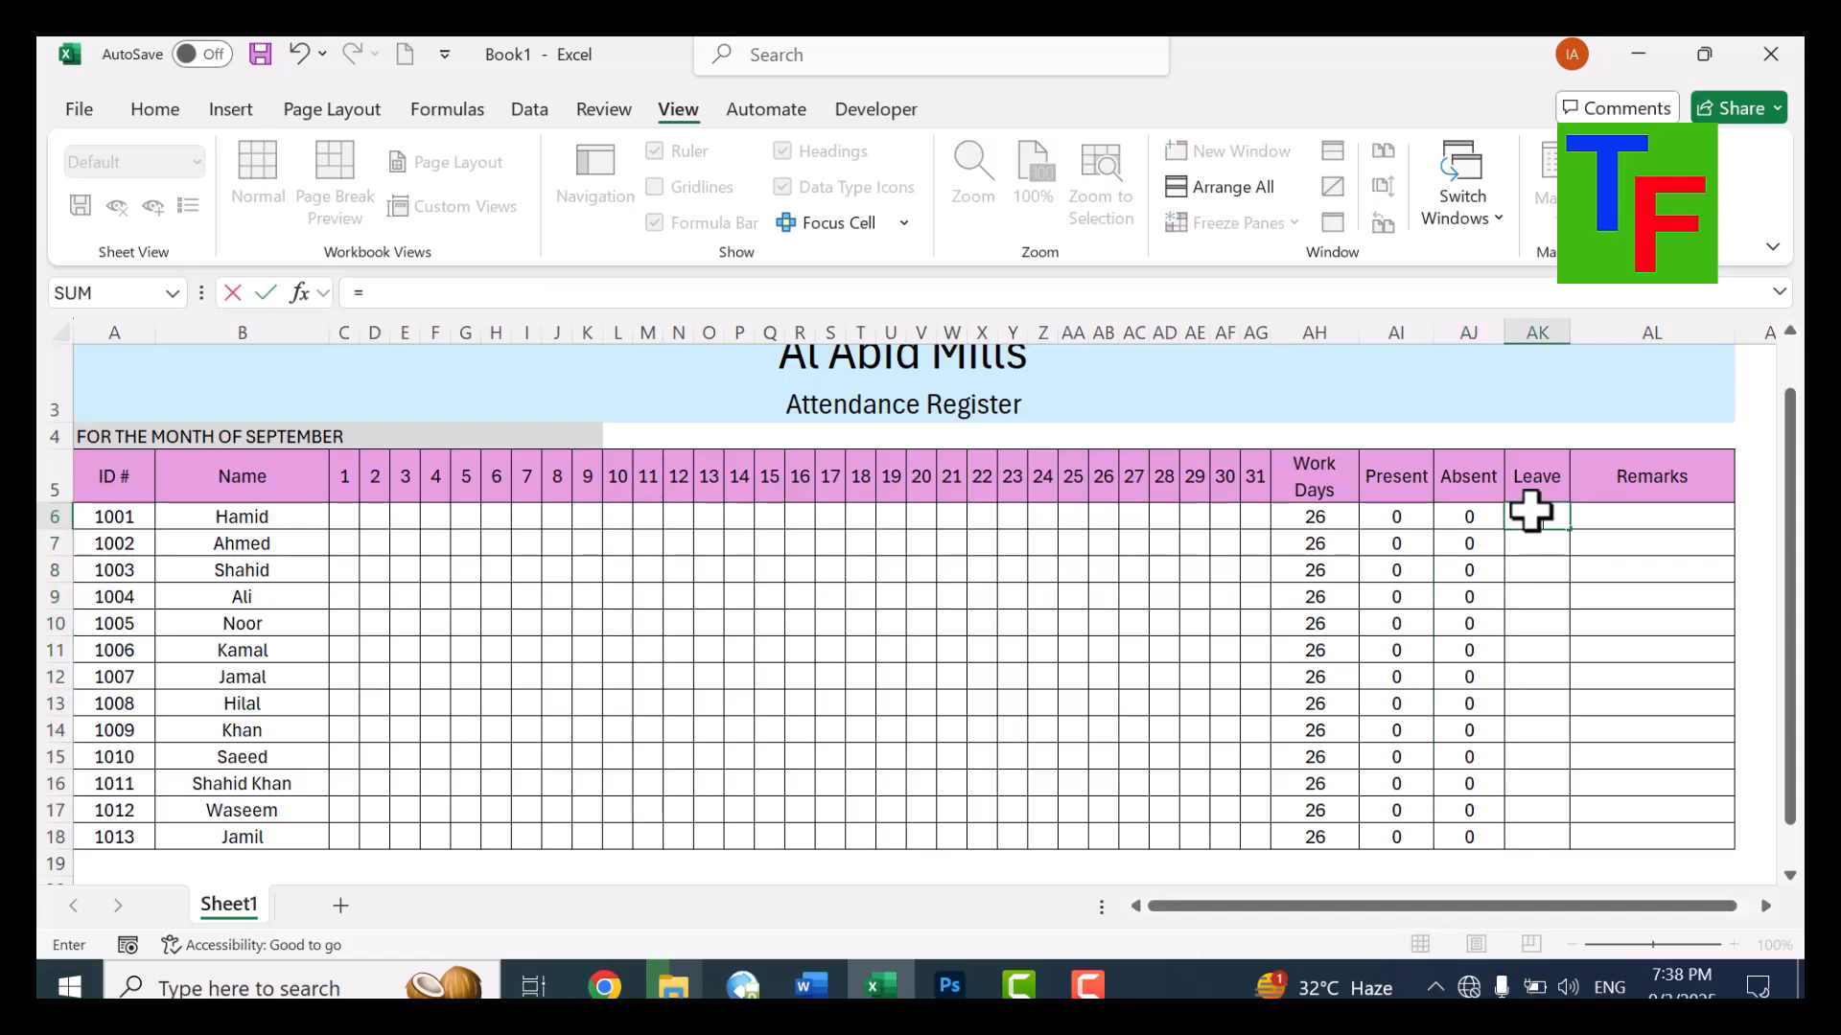
type("cpoumt")
key("BackSpace")
key("BackSpace")
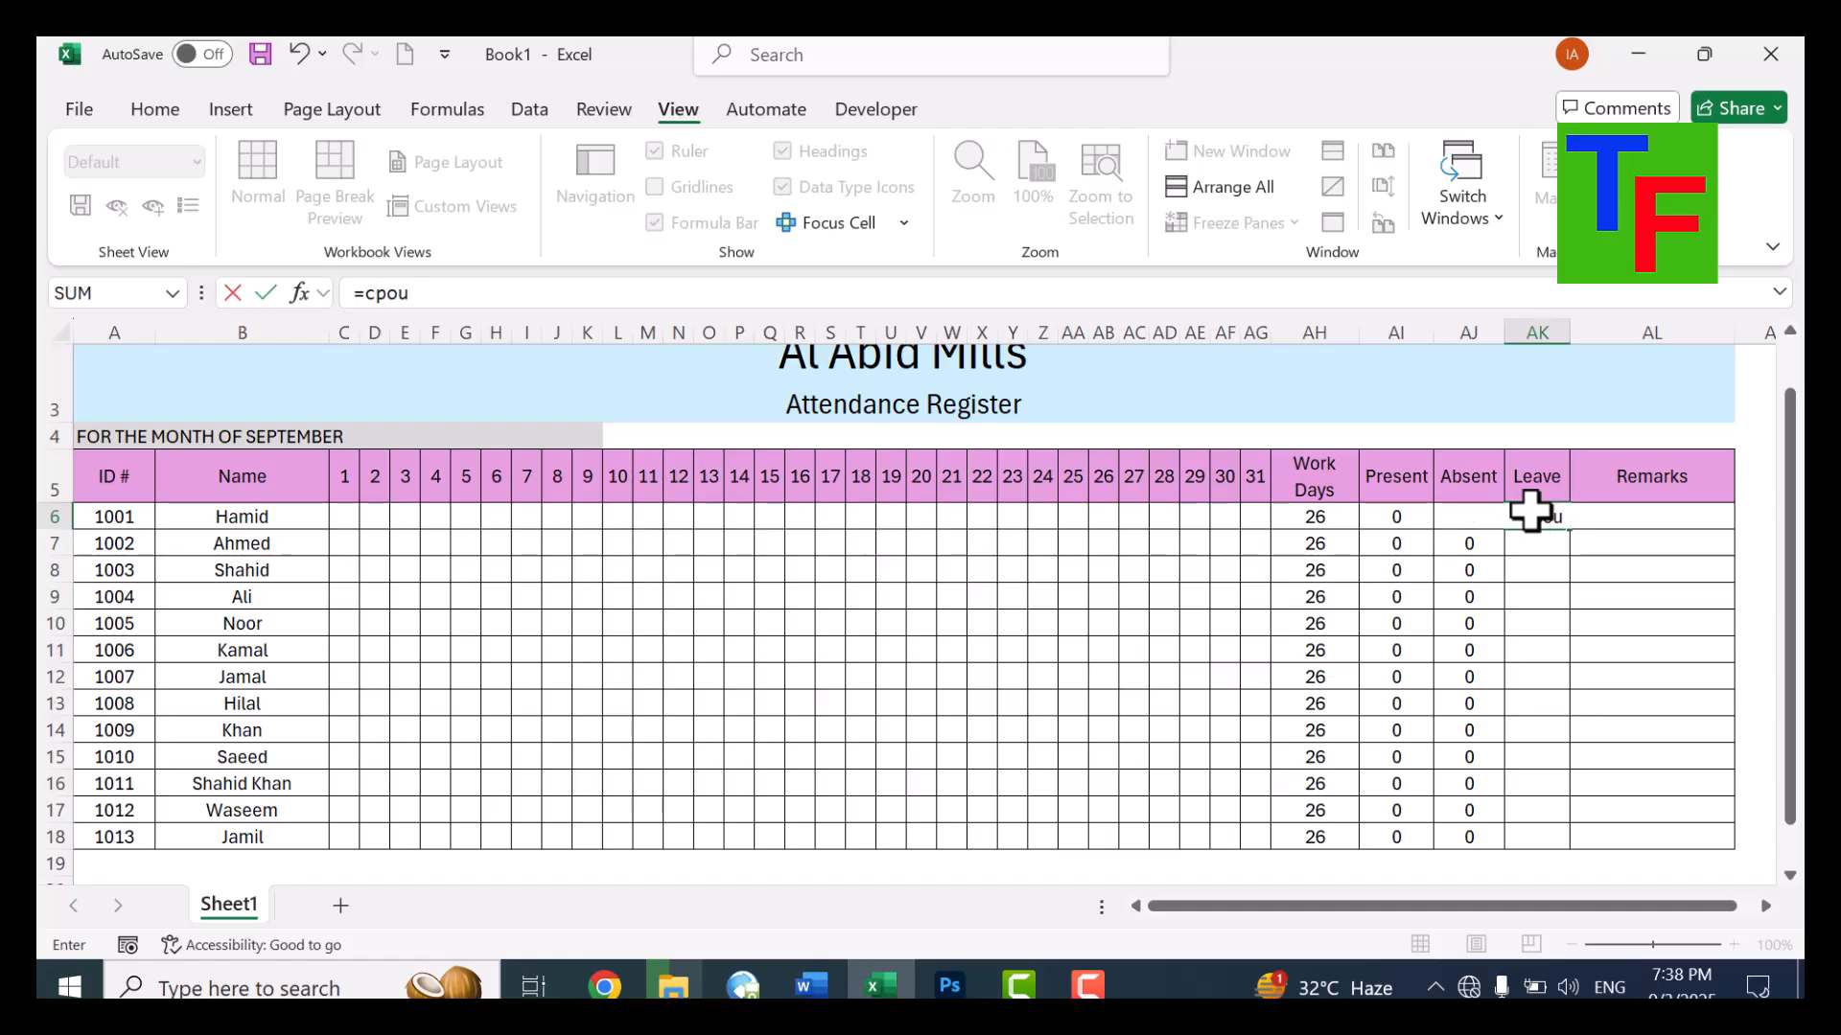
key("BackSpace")
key("BackSpace")
key("BackSpace")
type("ountif(")
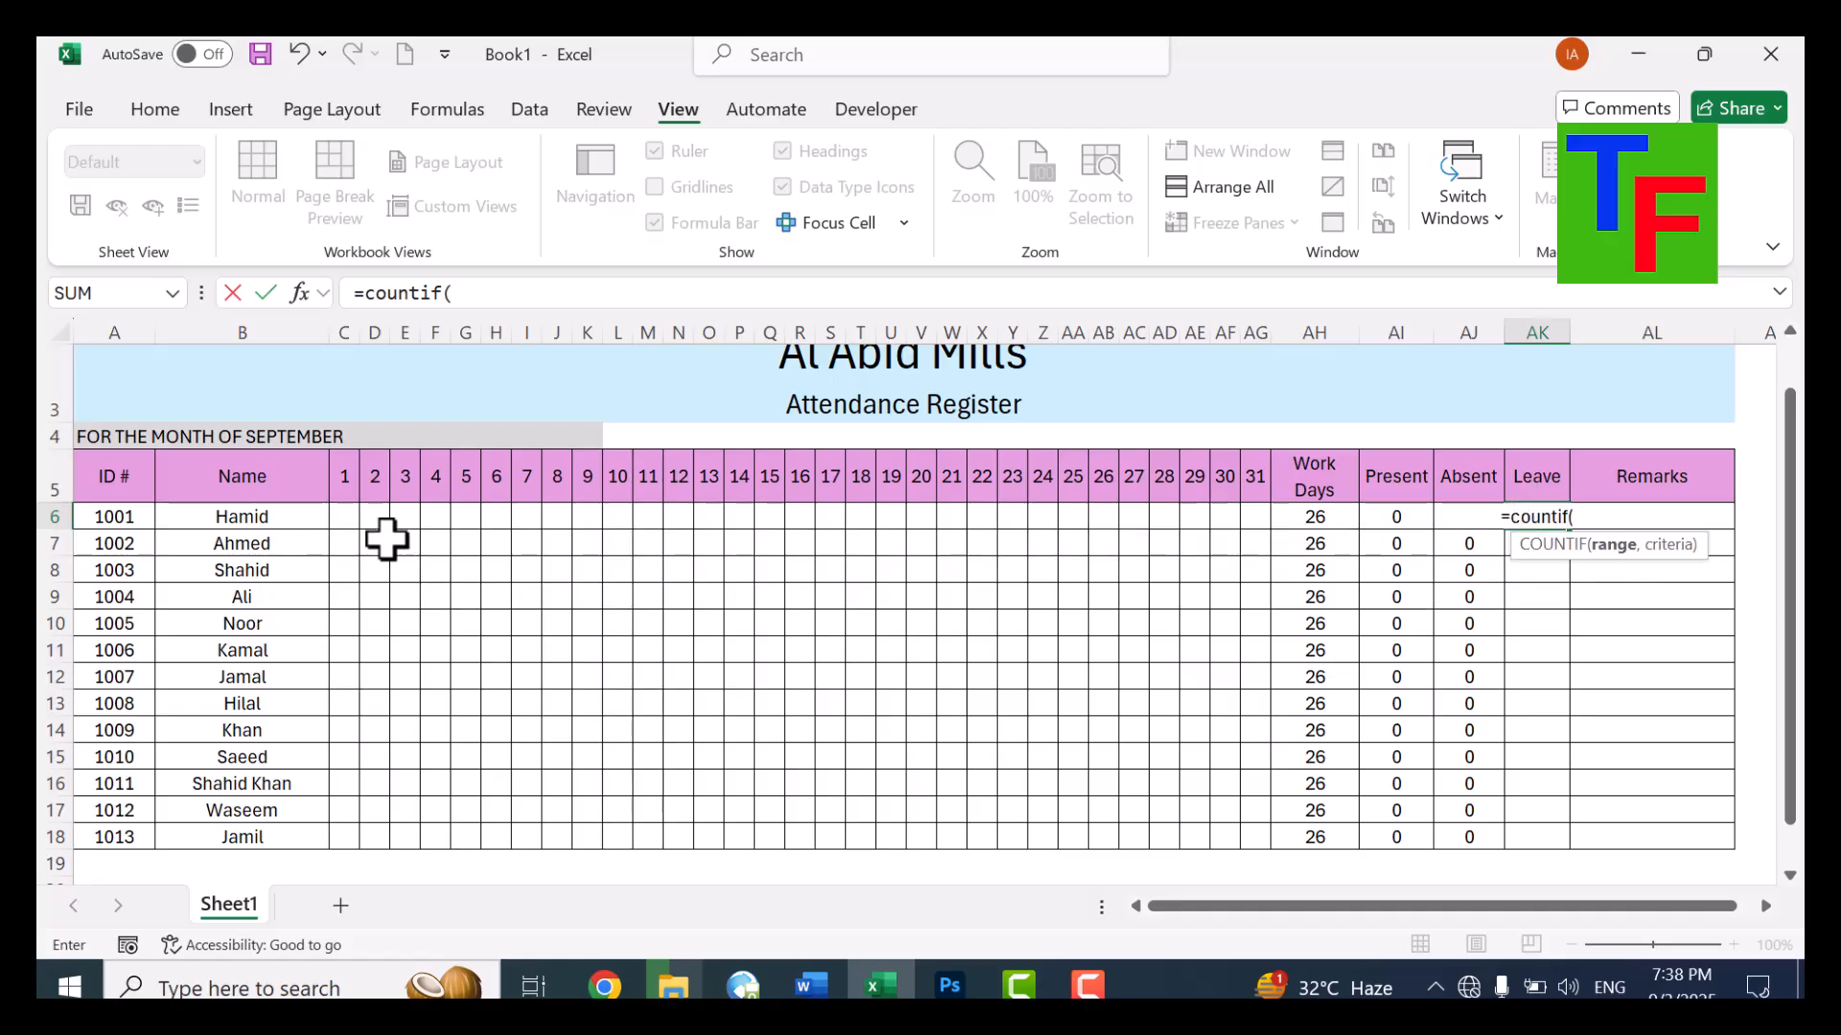
left_click_drag(332, 509, 1266, 516)
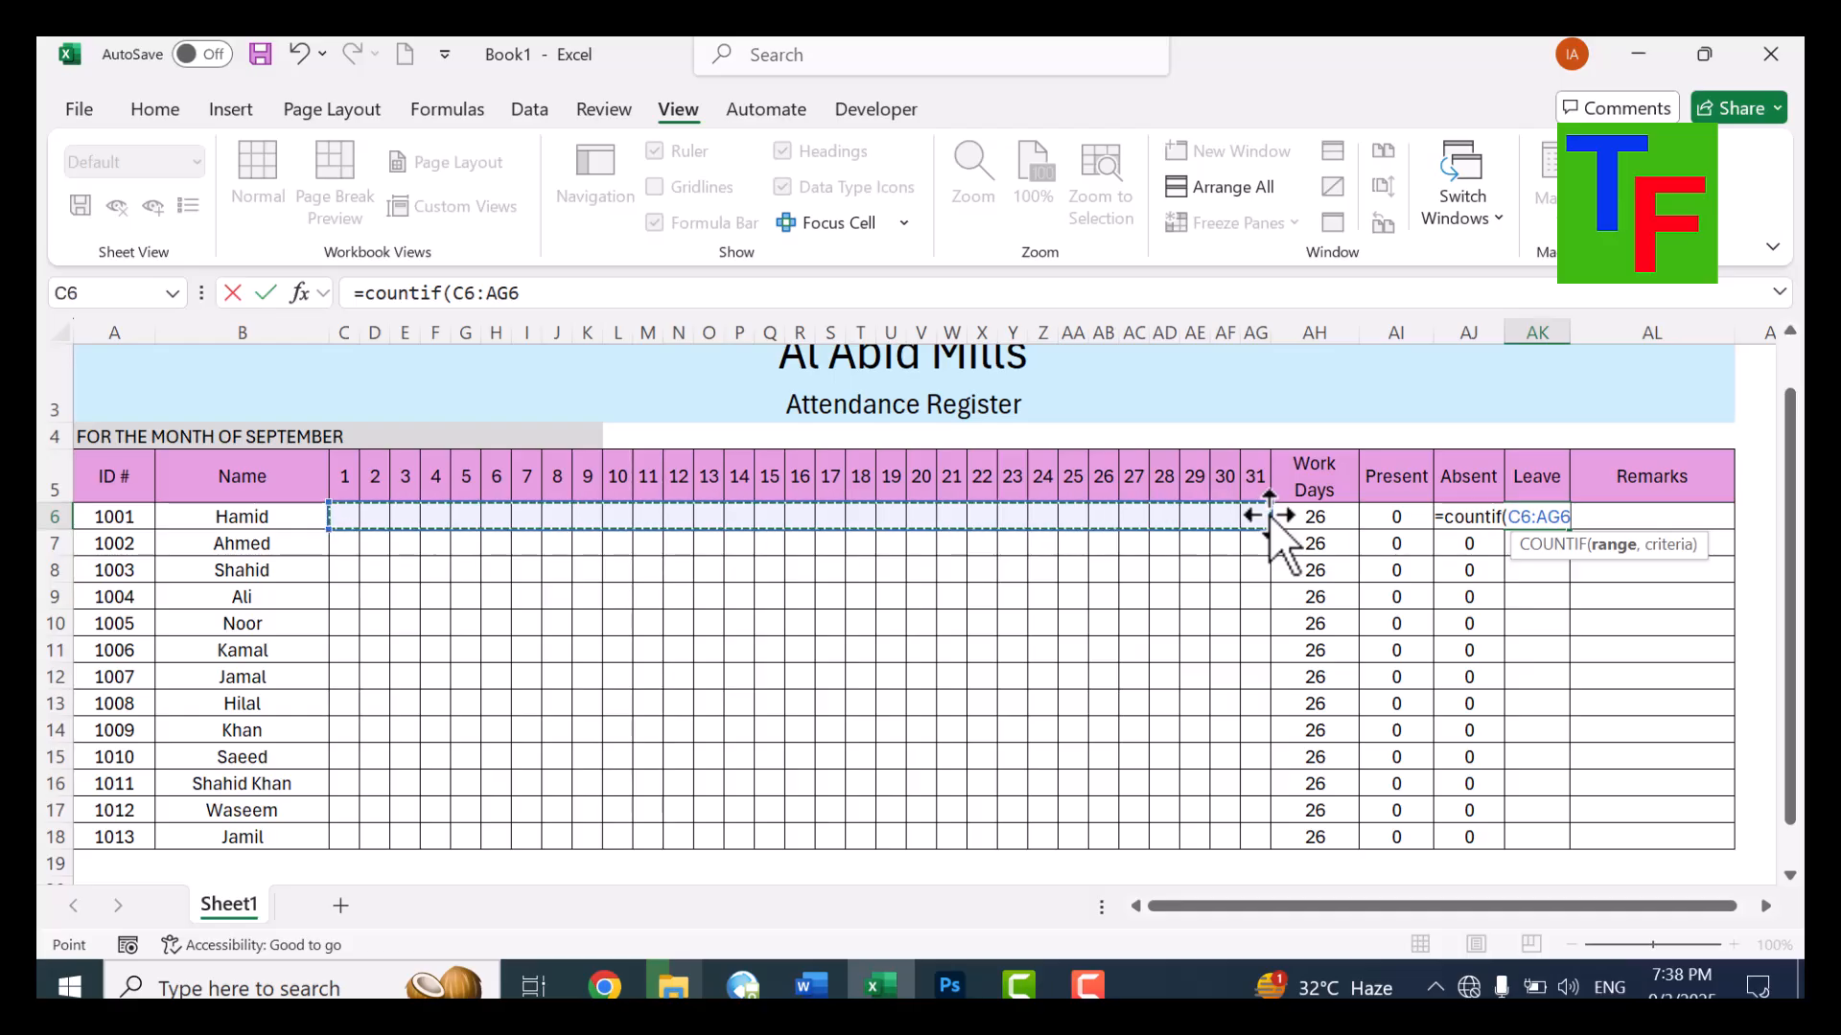
type(", L")
key("BackSpace")
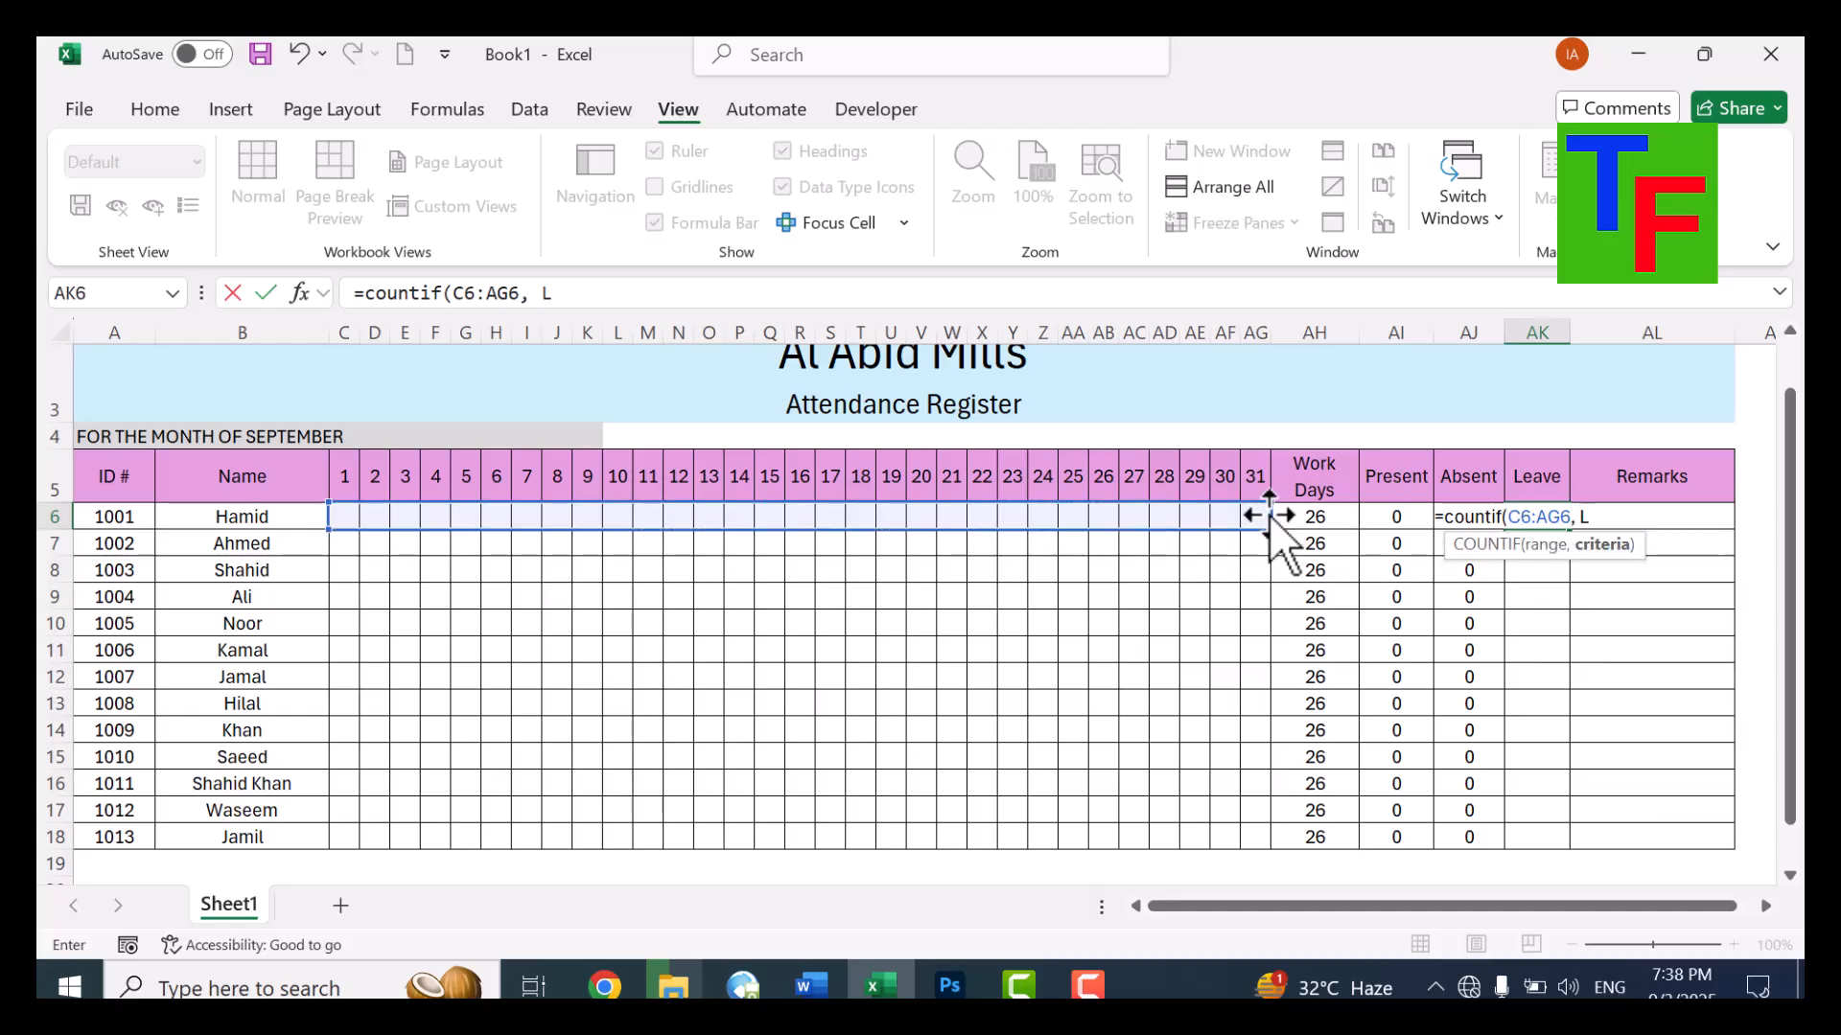
key("BackSpace")
key("BackSpace")
type("\"L\")")
key("ctrl+Return")
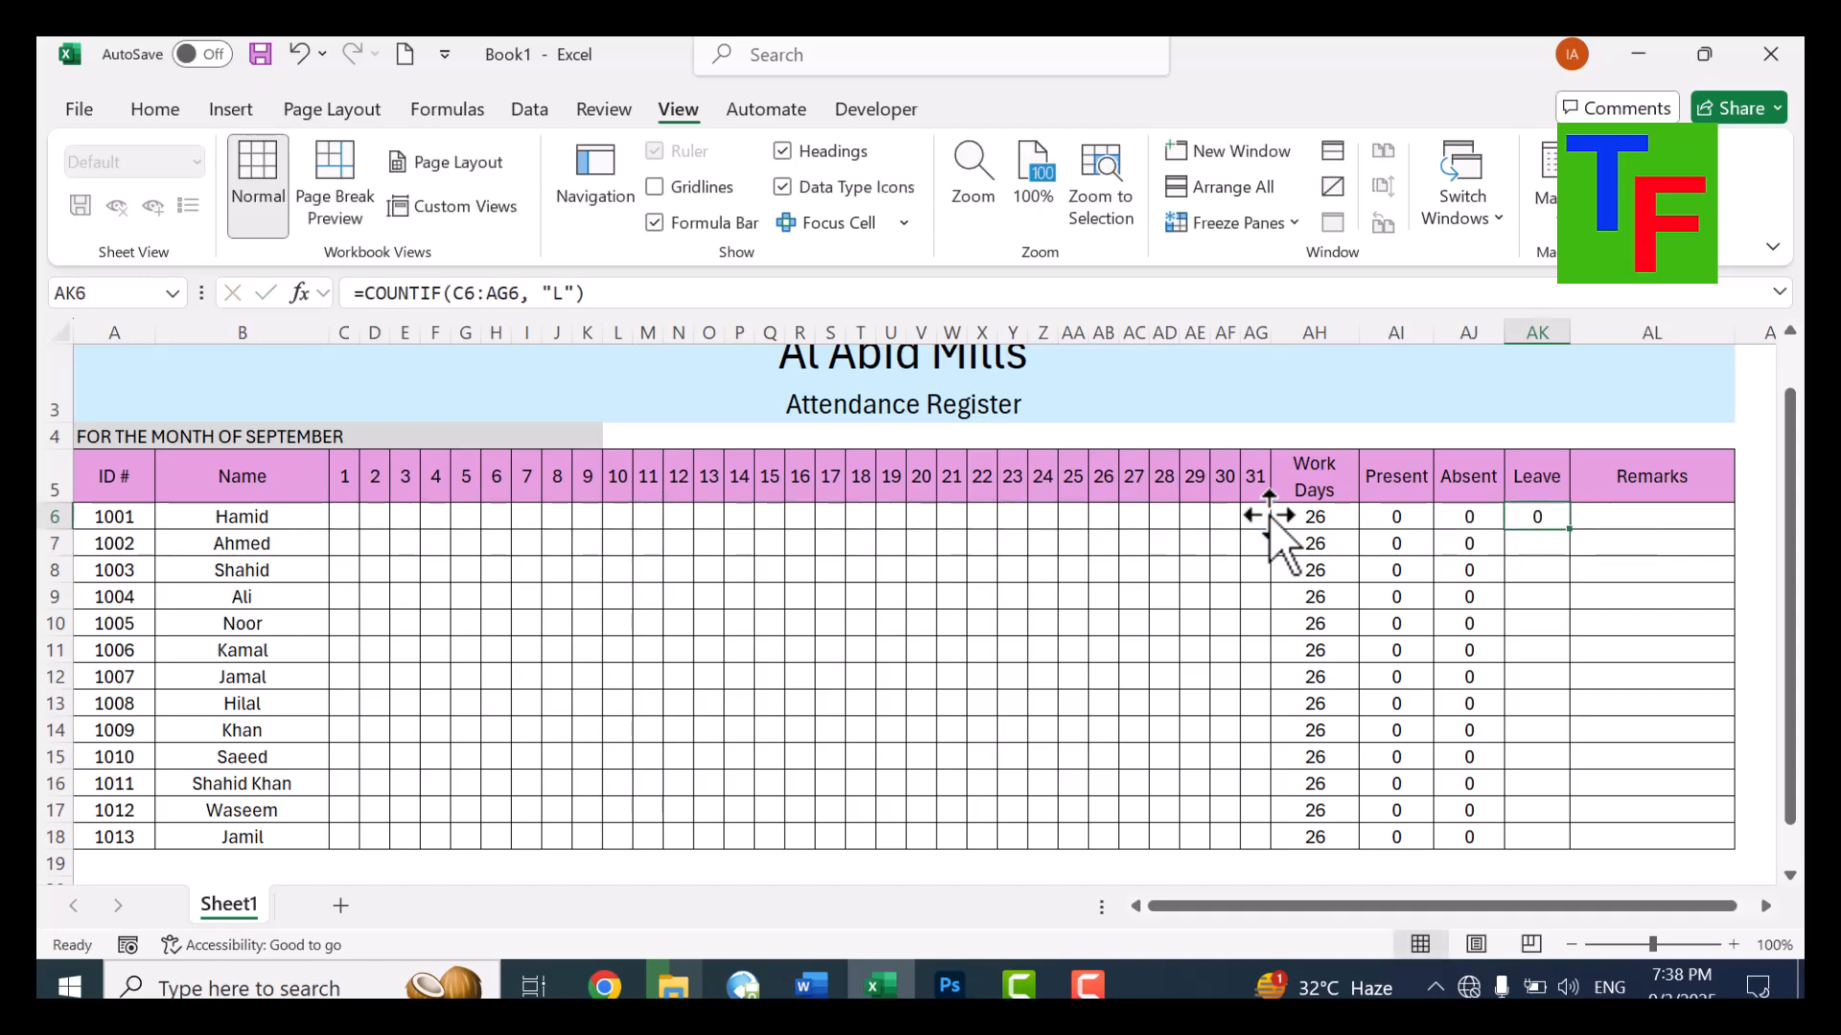
double_click(1577, 529)
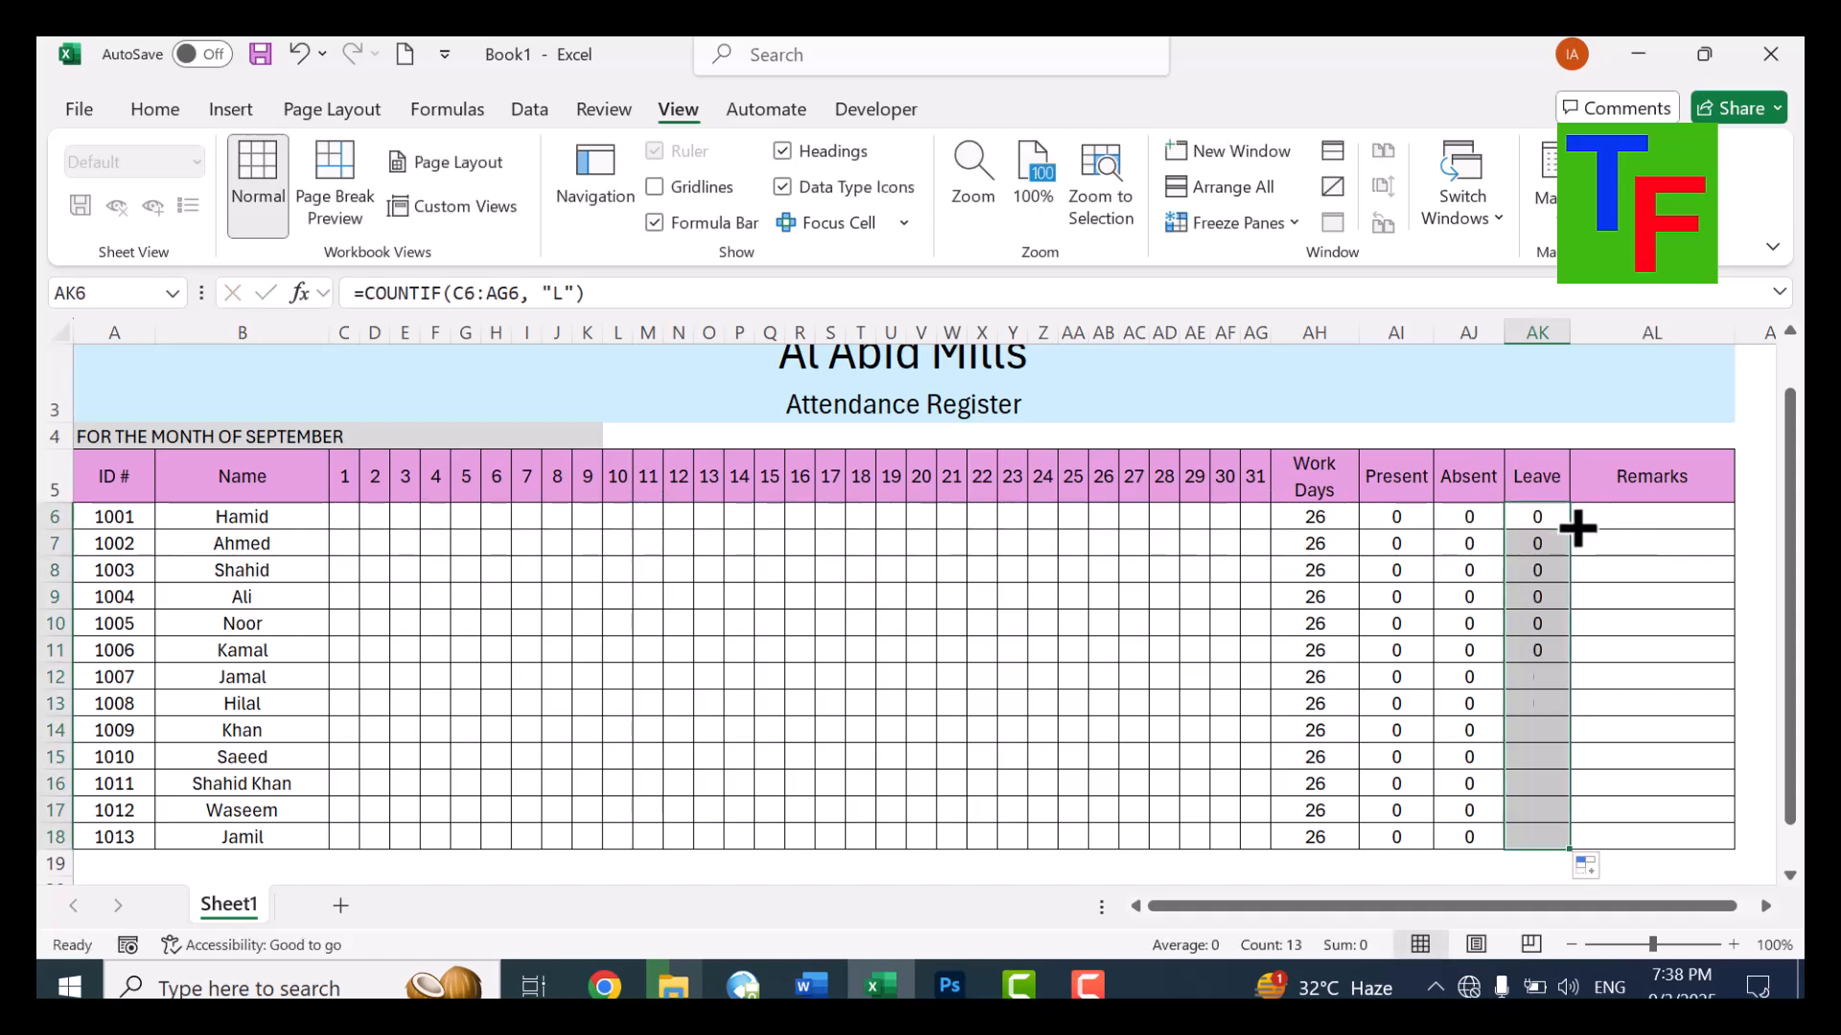
left_click(1606, 518)
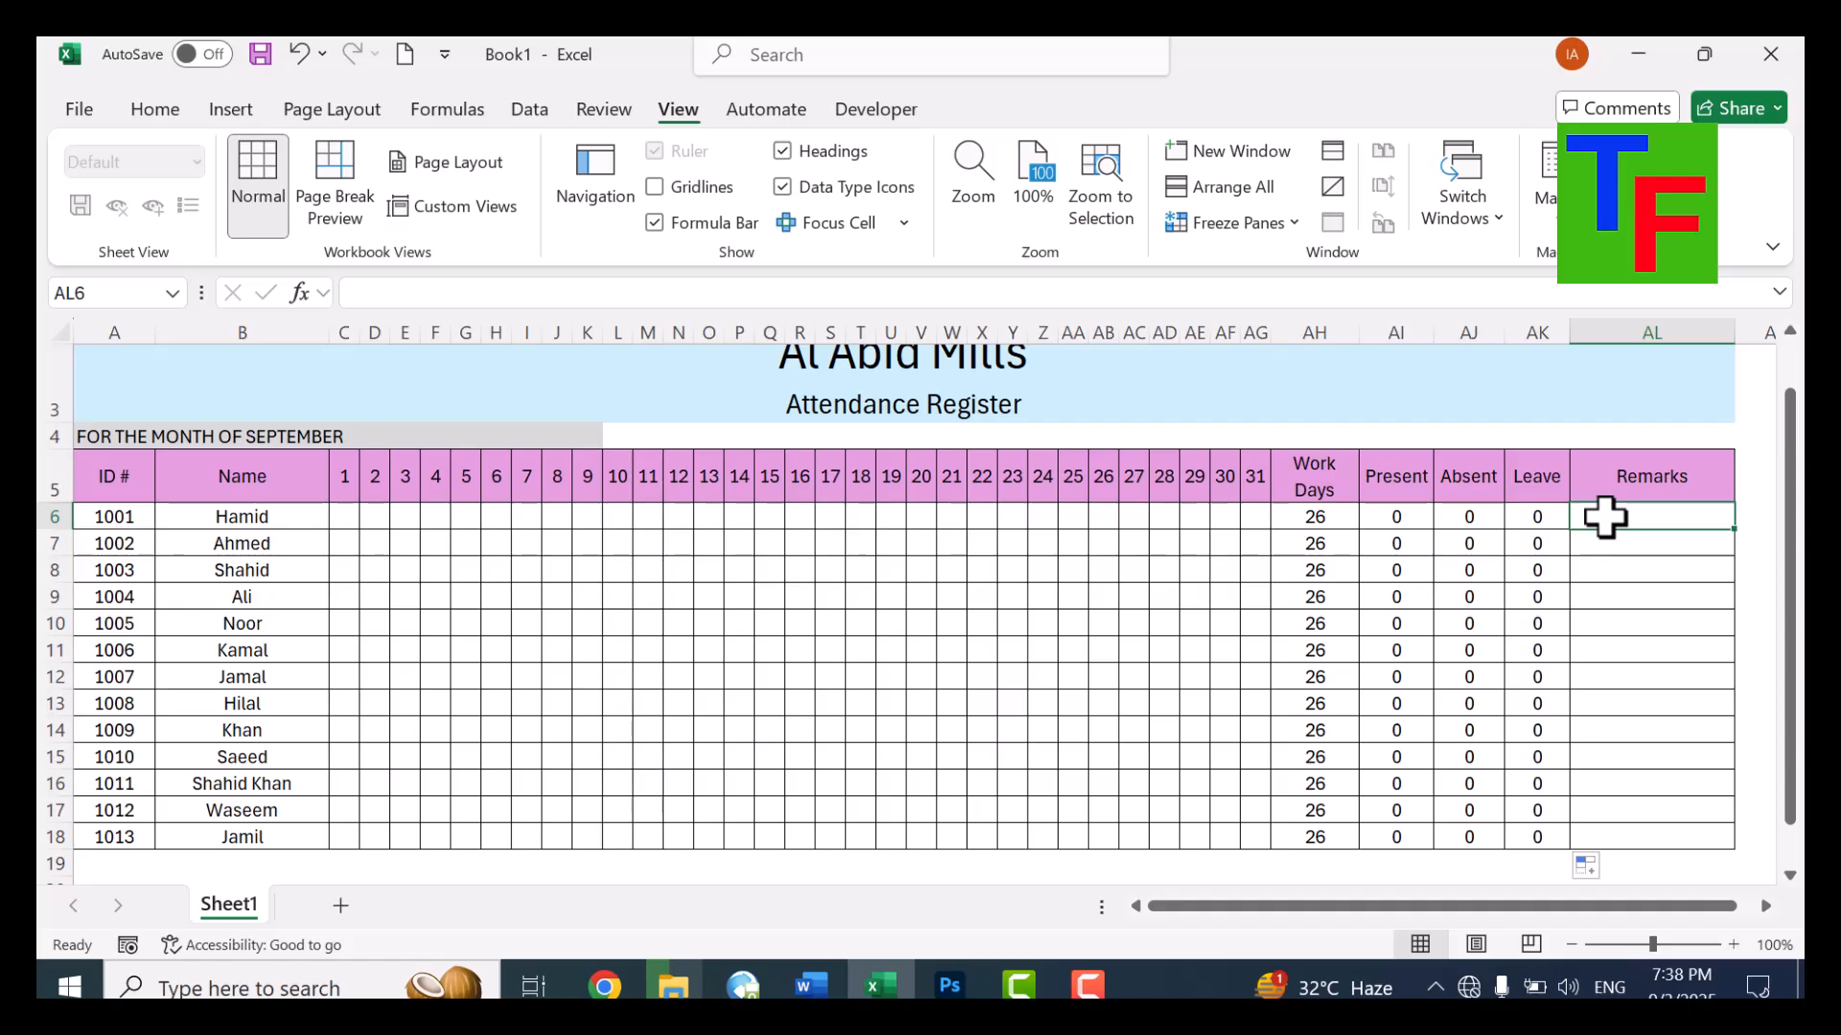
key("Left")
key("Left")
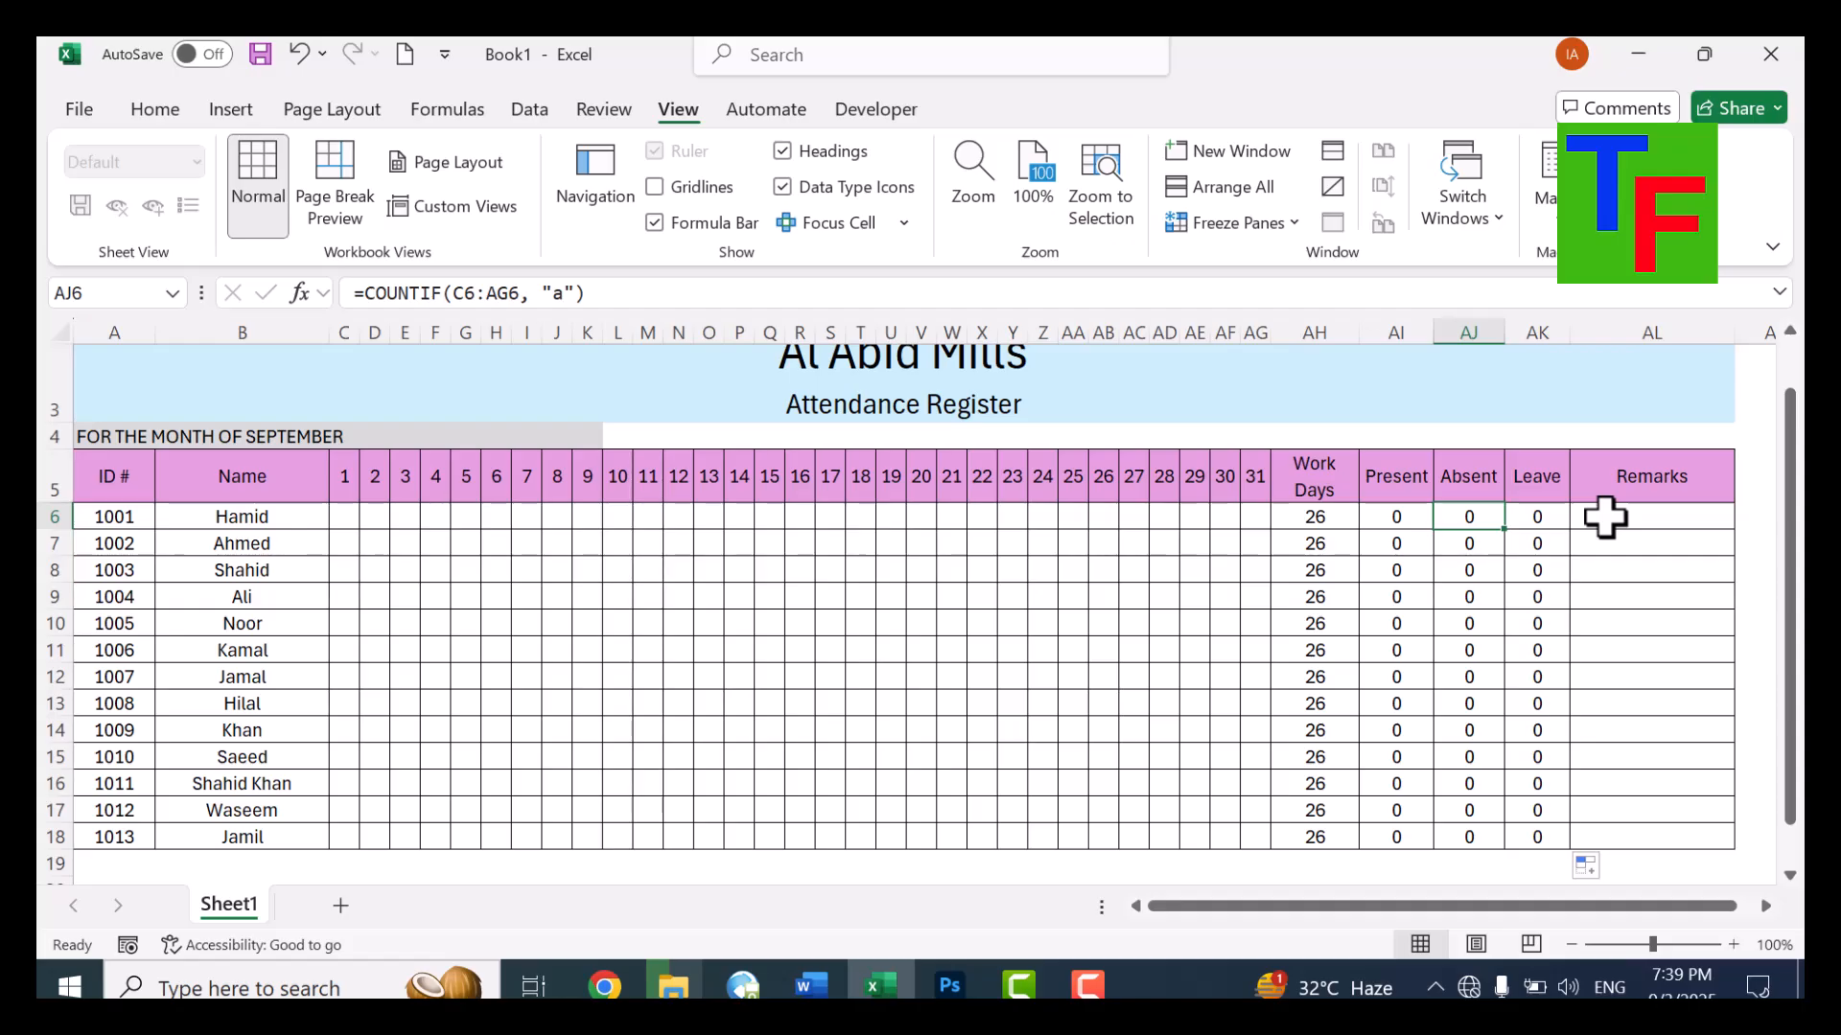
Enter =IF(AJ6=0,"Excellent",IF(AJ6=1,"V.Good","Be Regular")) in AL6 and fill it down to AL18
left_click(1605, 518)
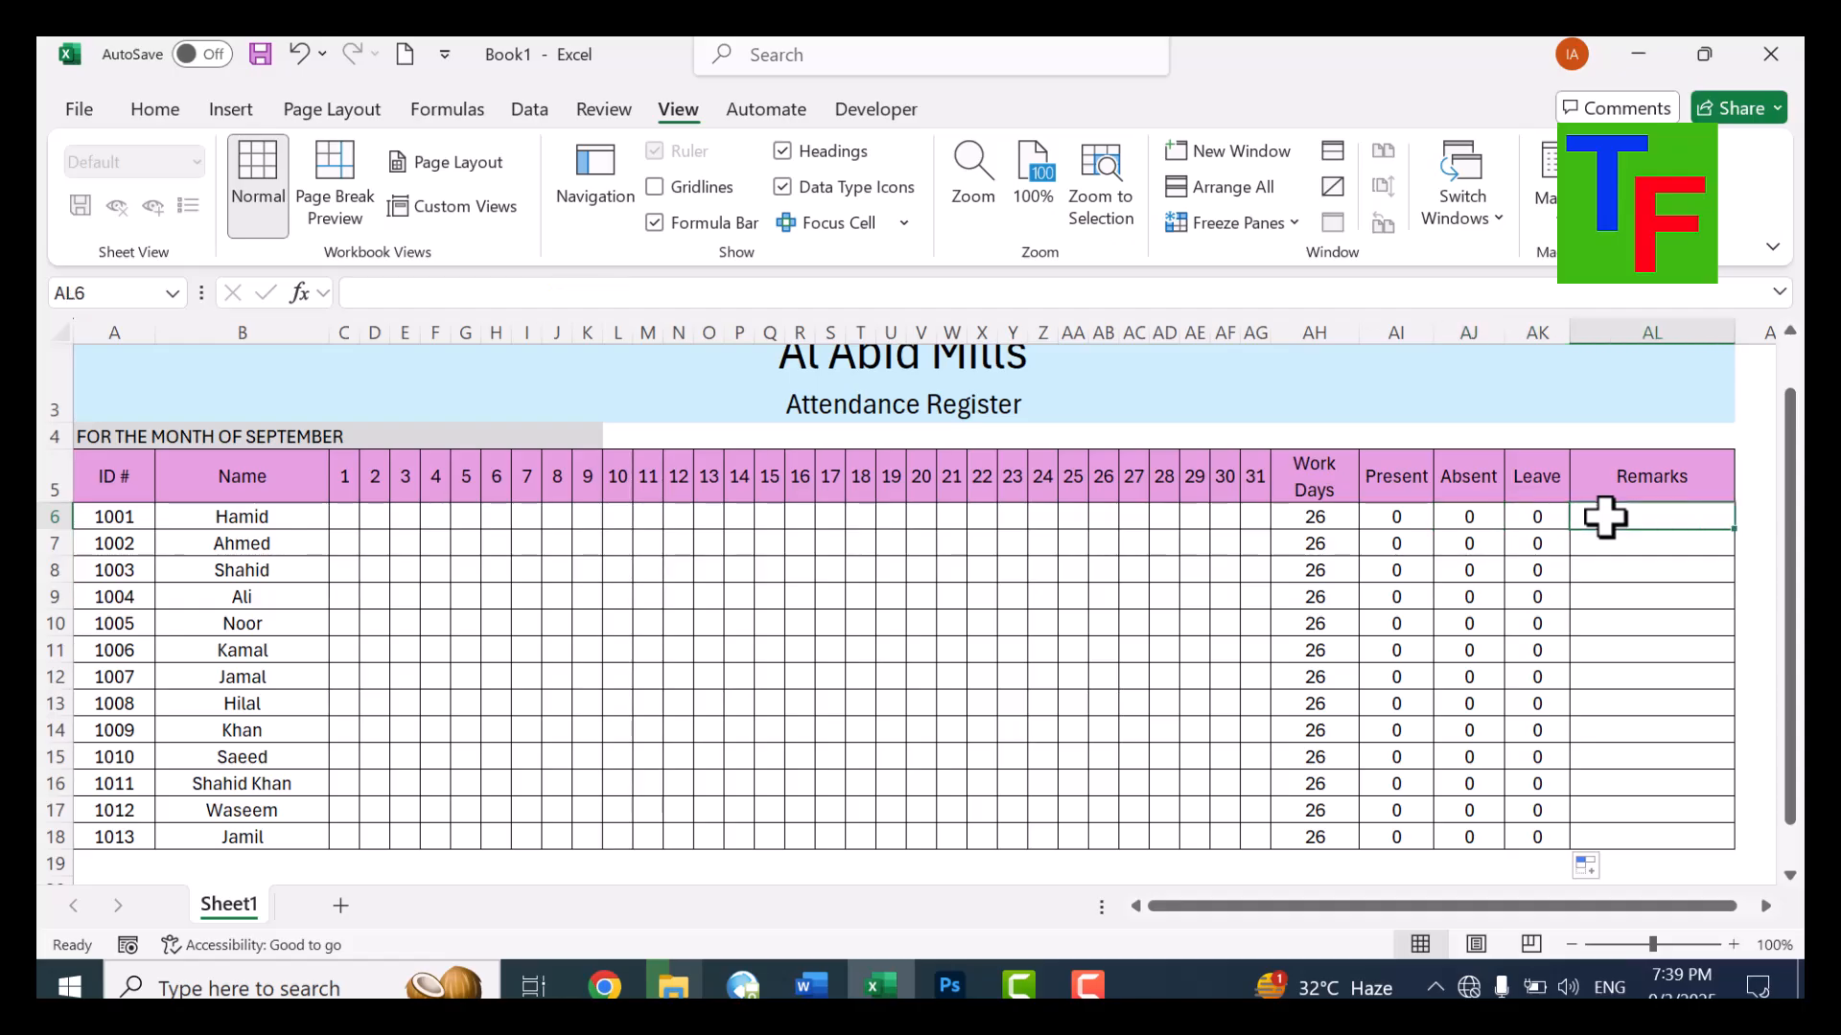
type("=if(")
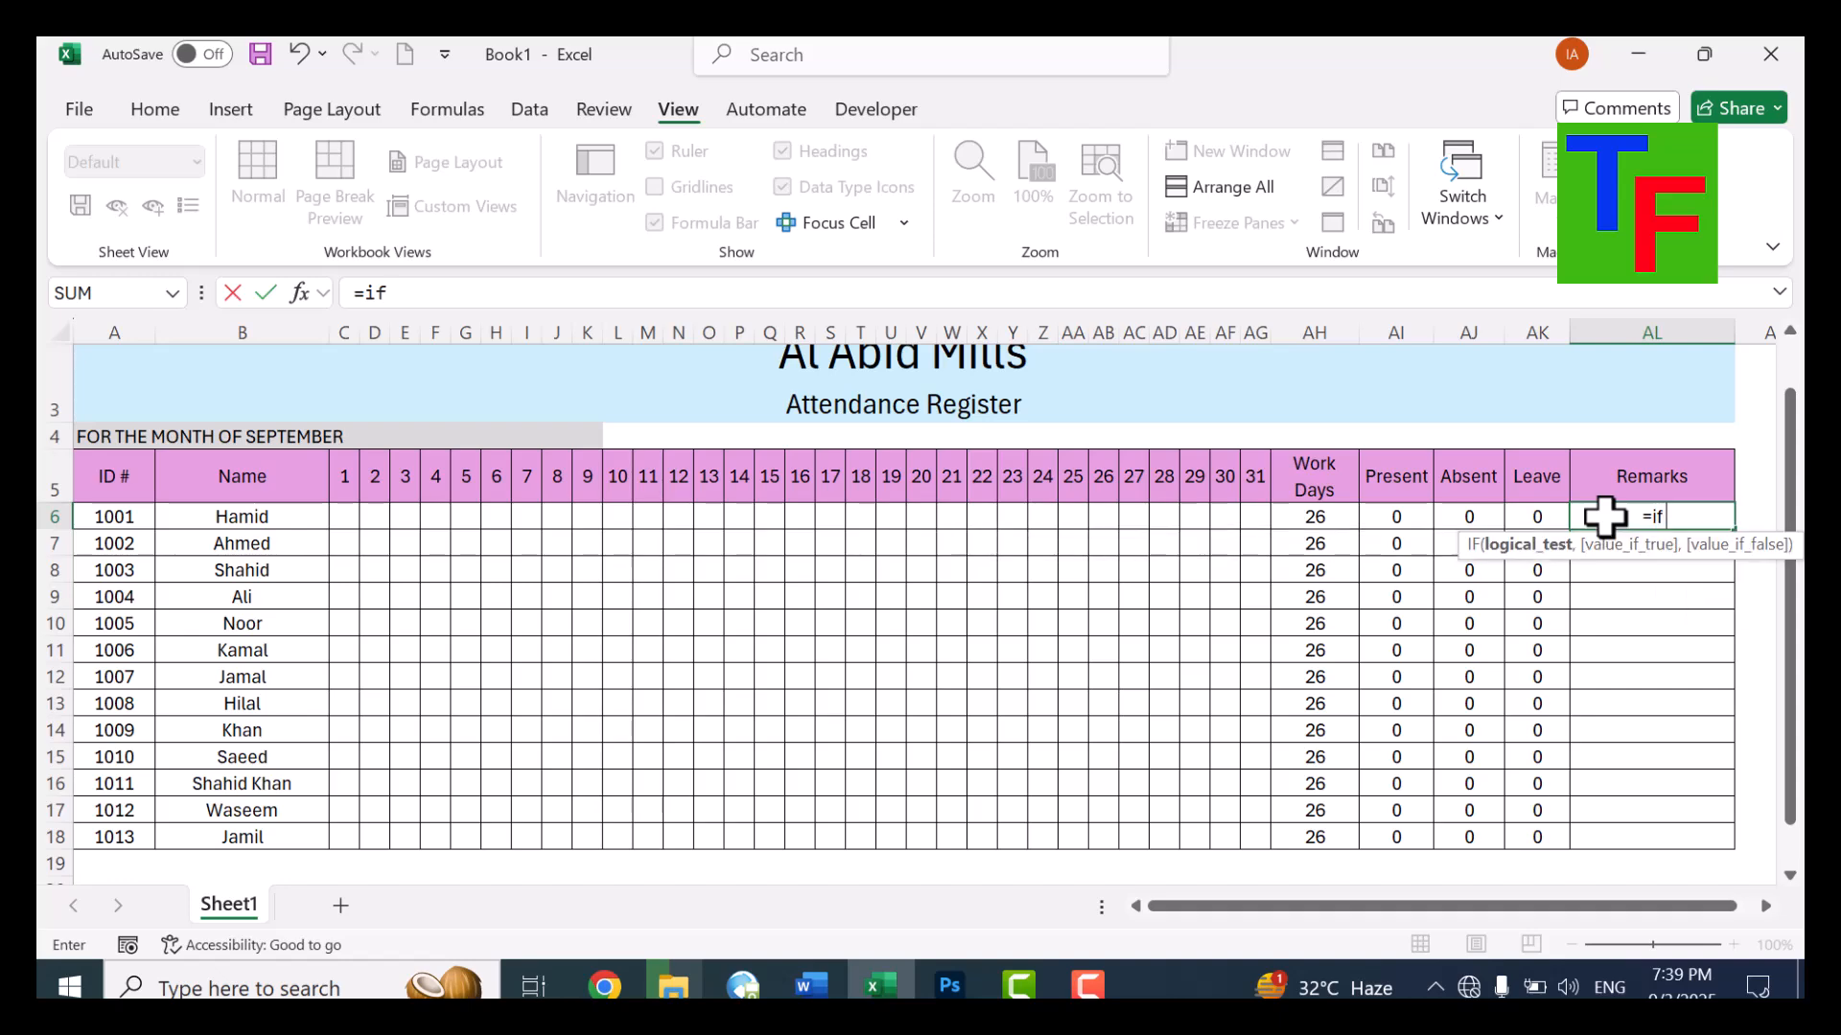
key("Left")
key("Left")
type("=")
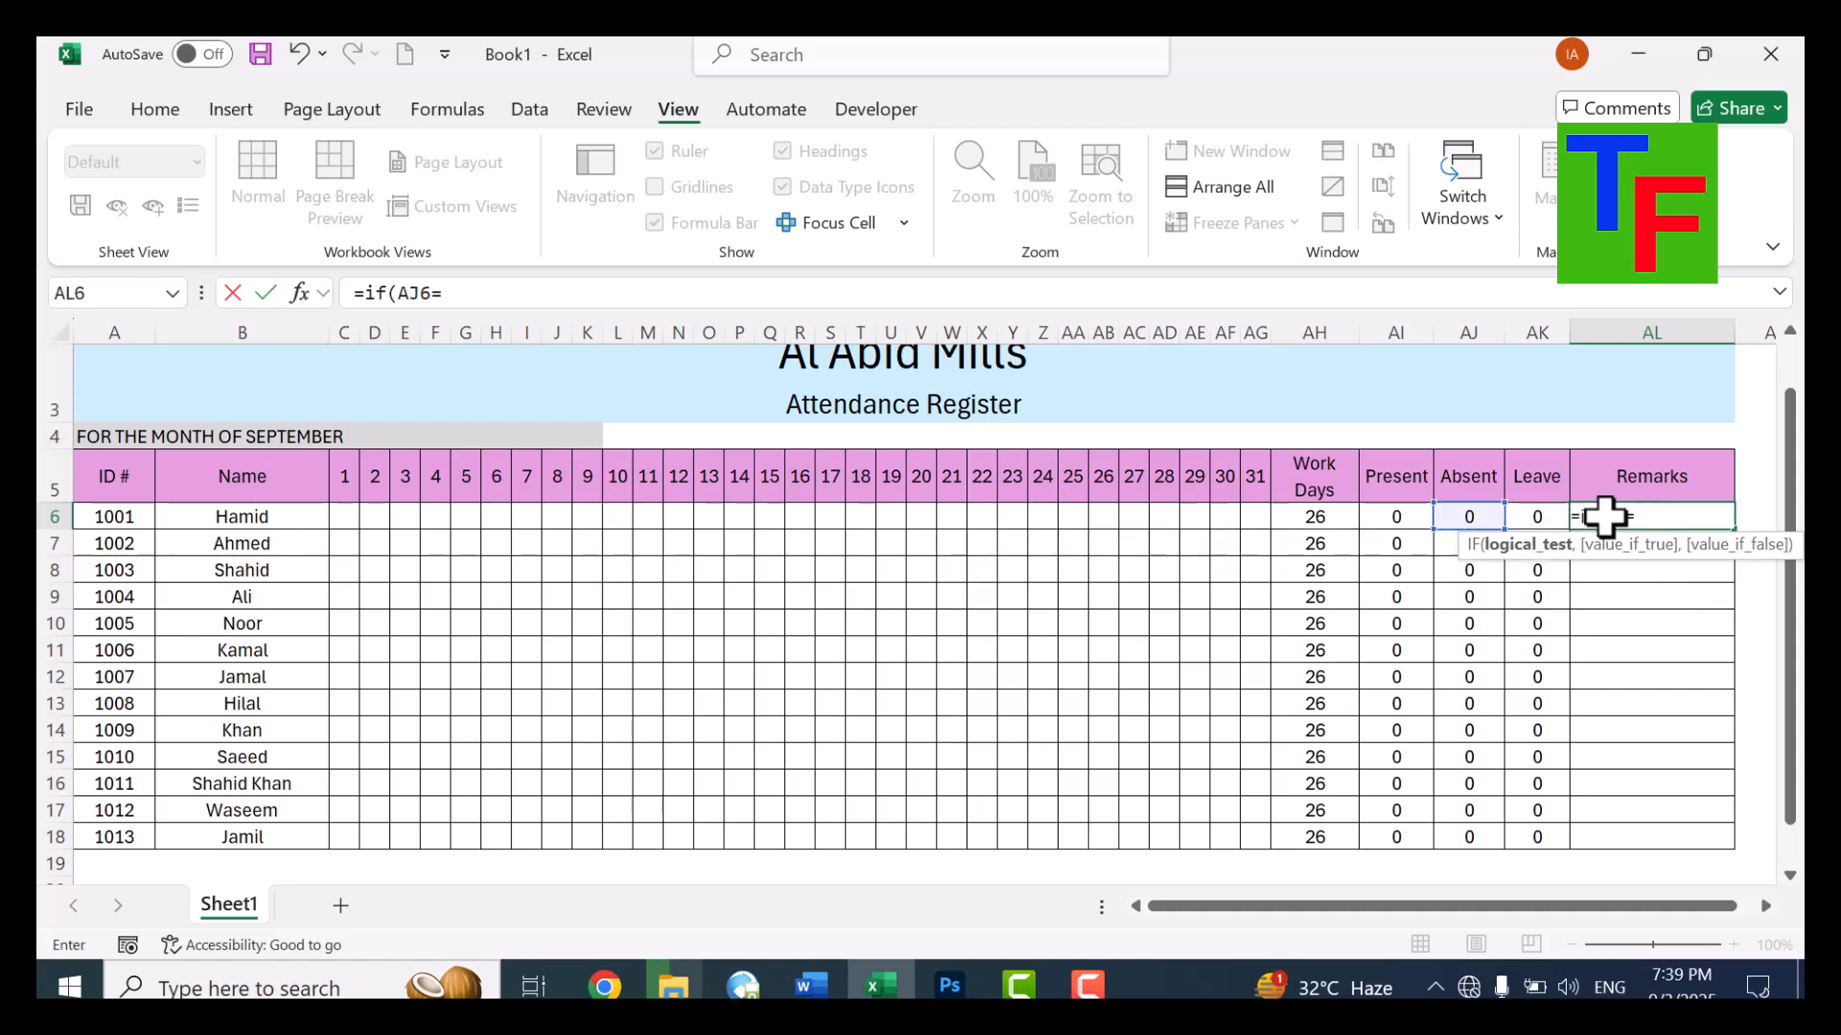
type("0,")
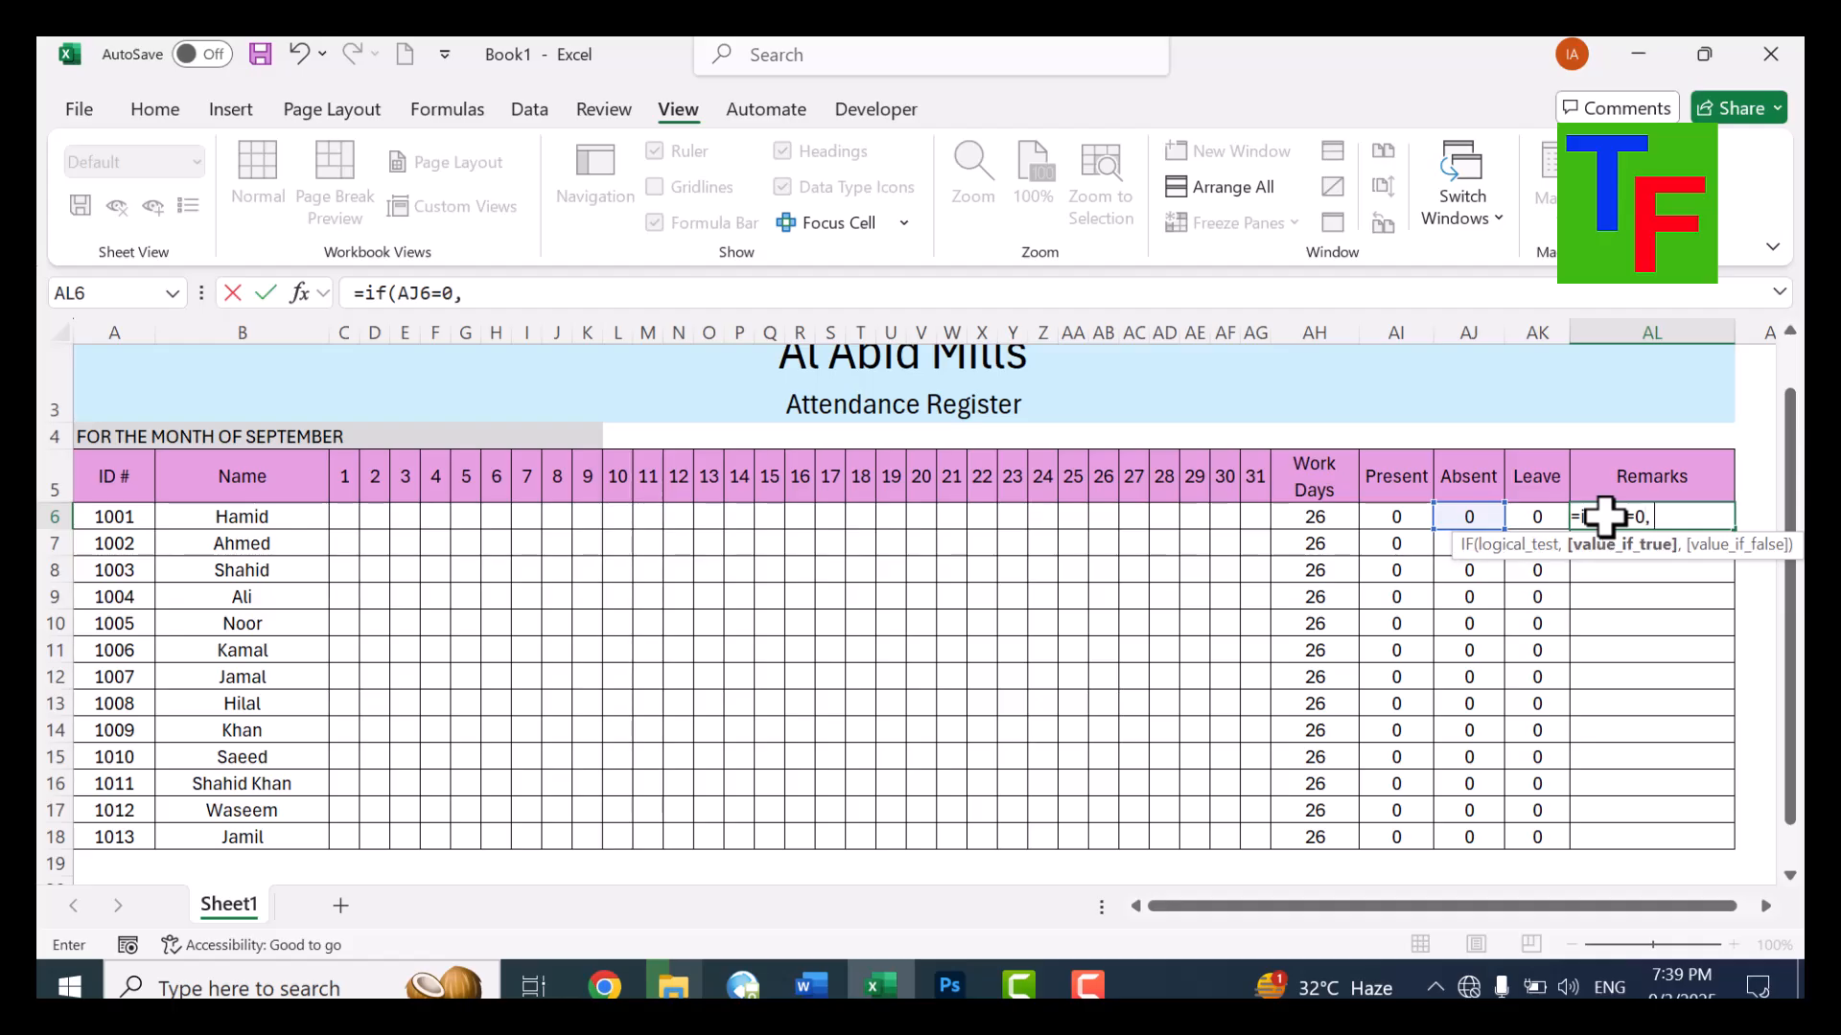
type(" \"Excellent\",")
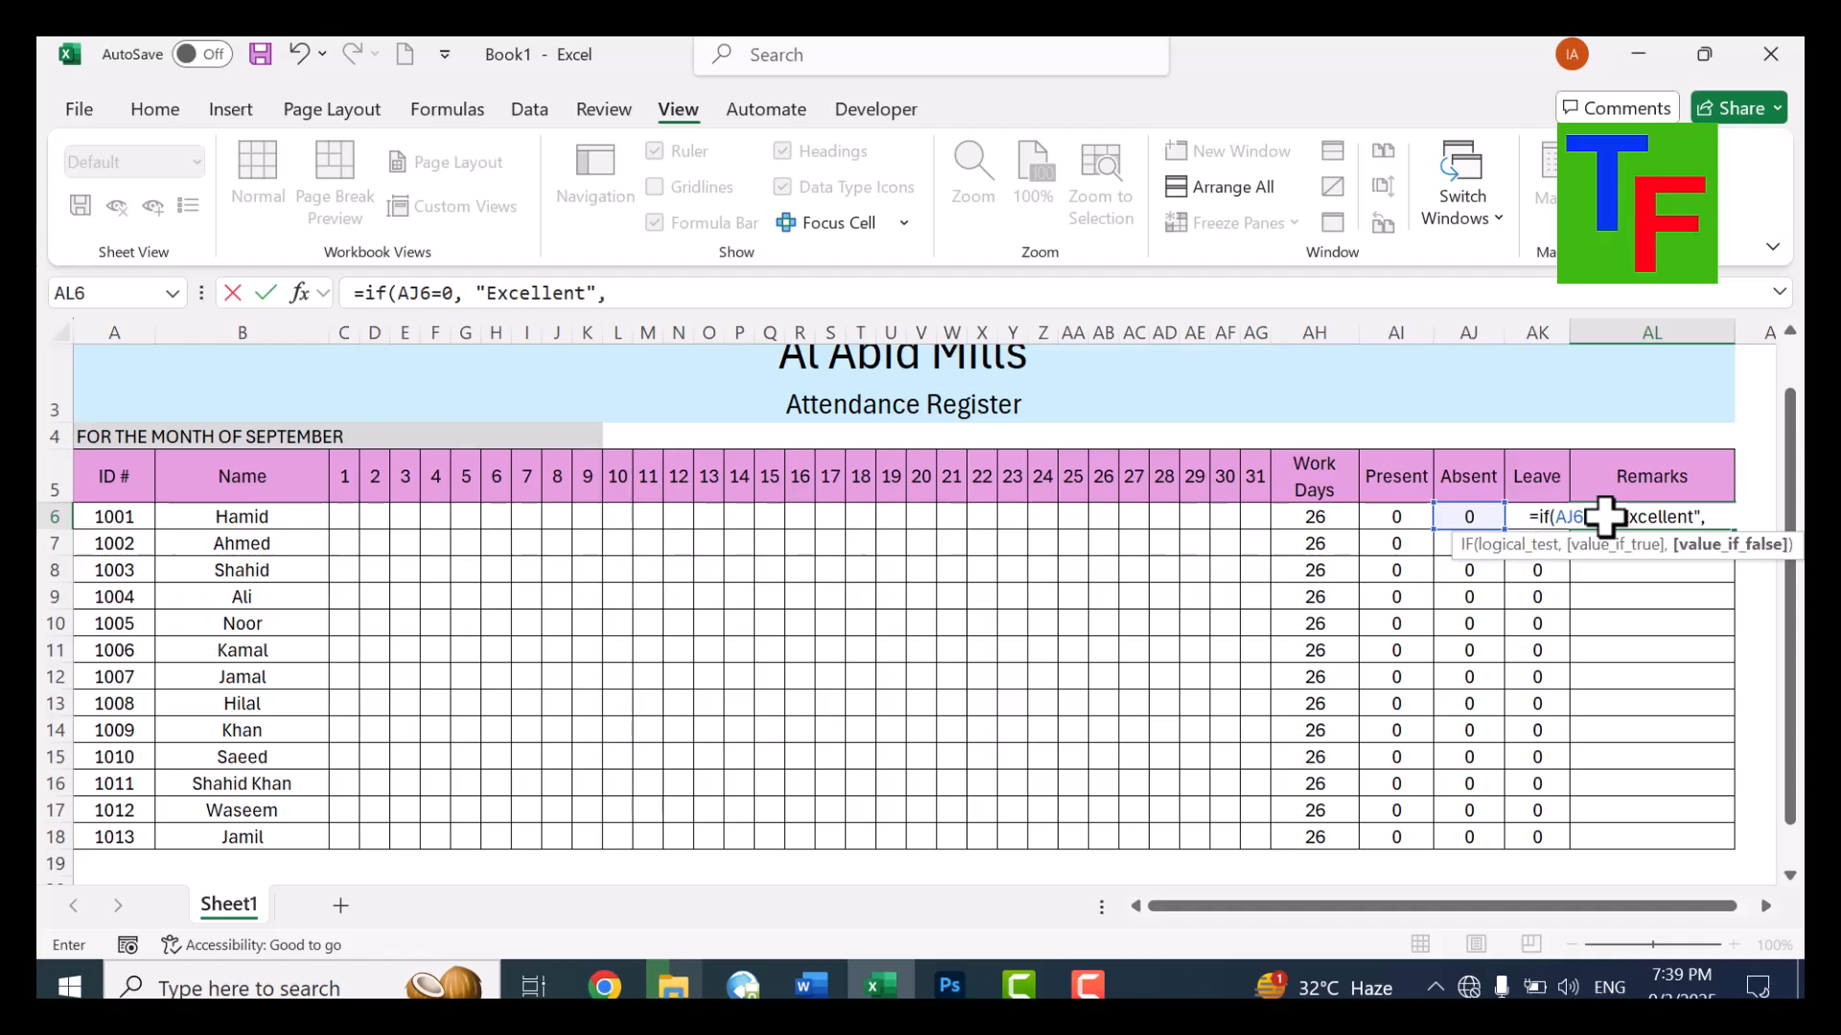
type(" if(")
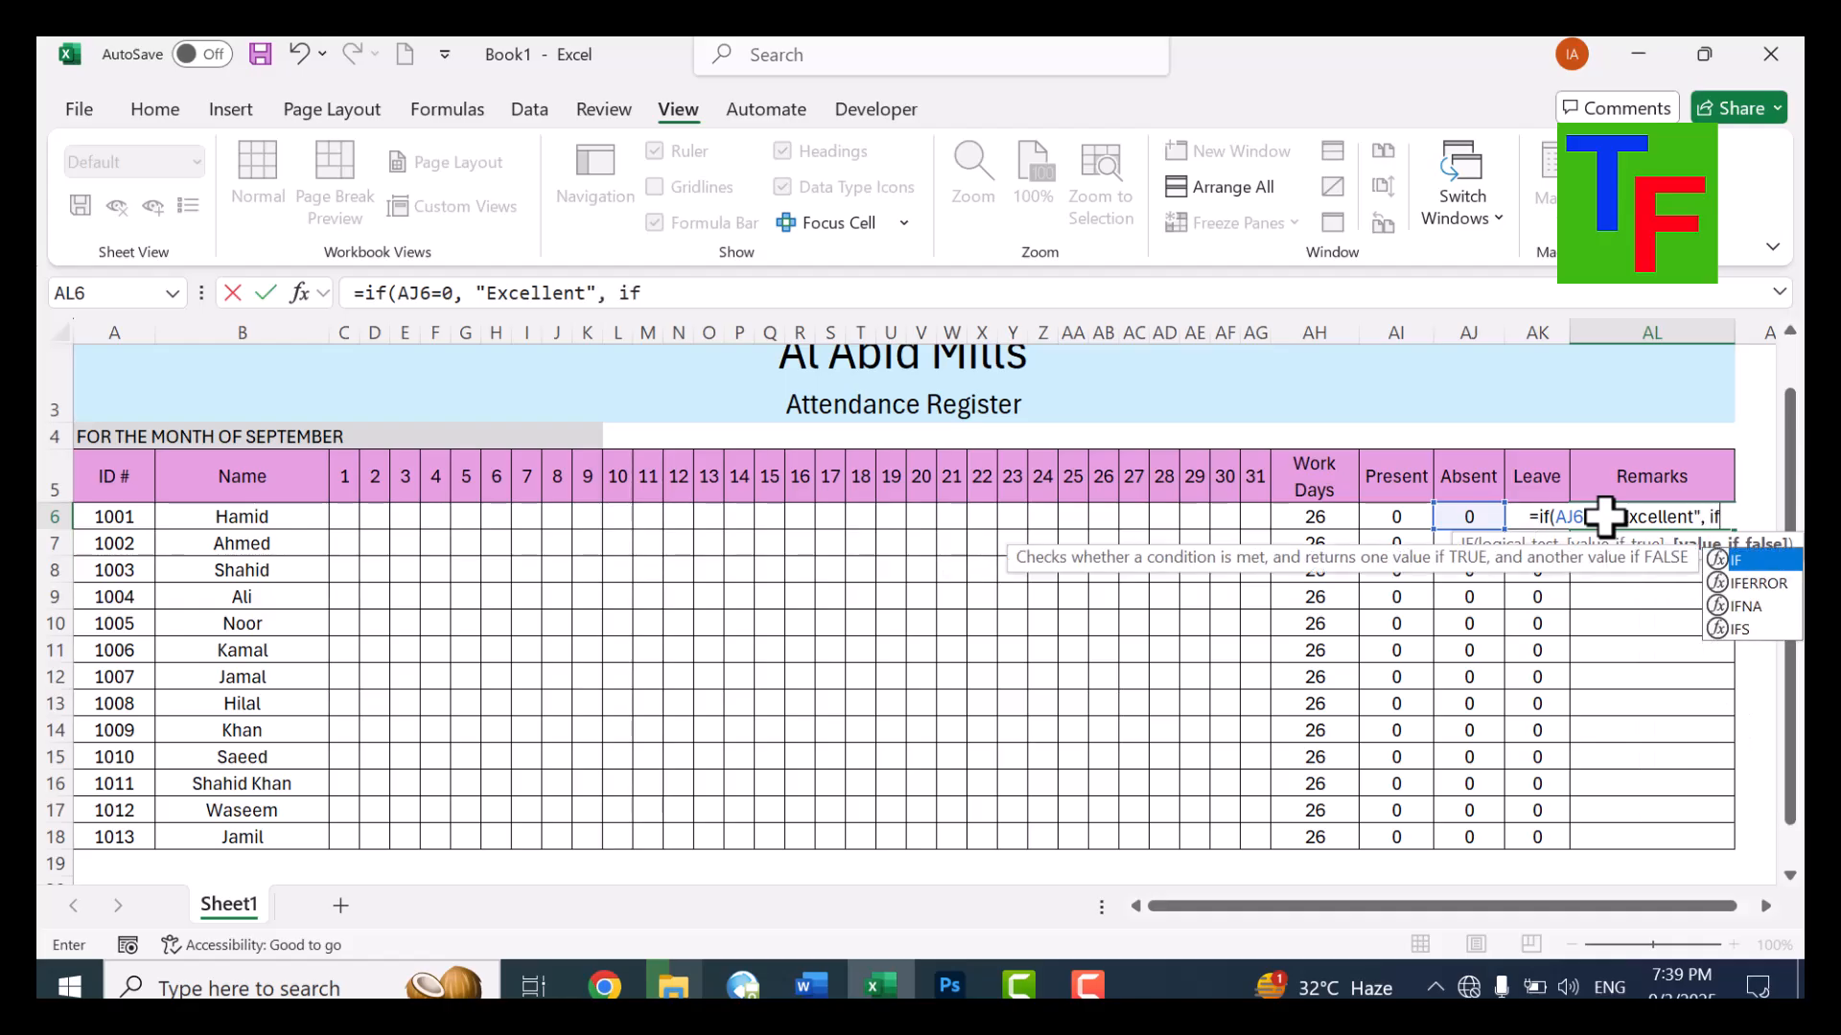
key("Left")
key("Left")
type("=")
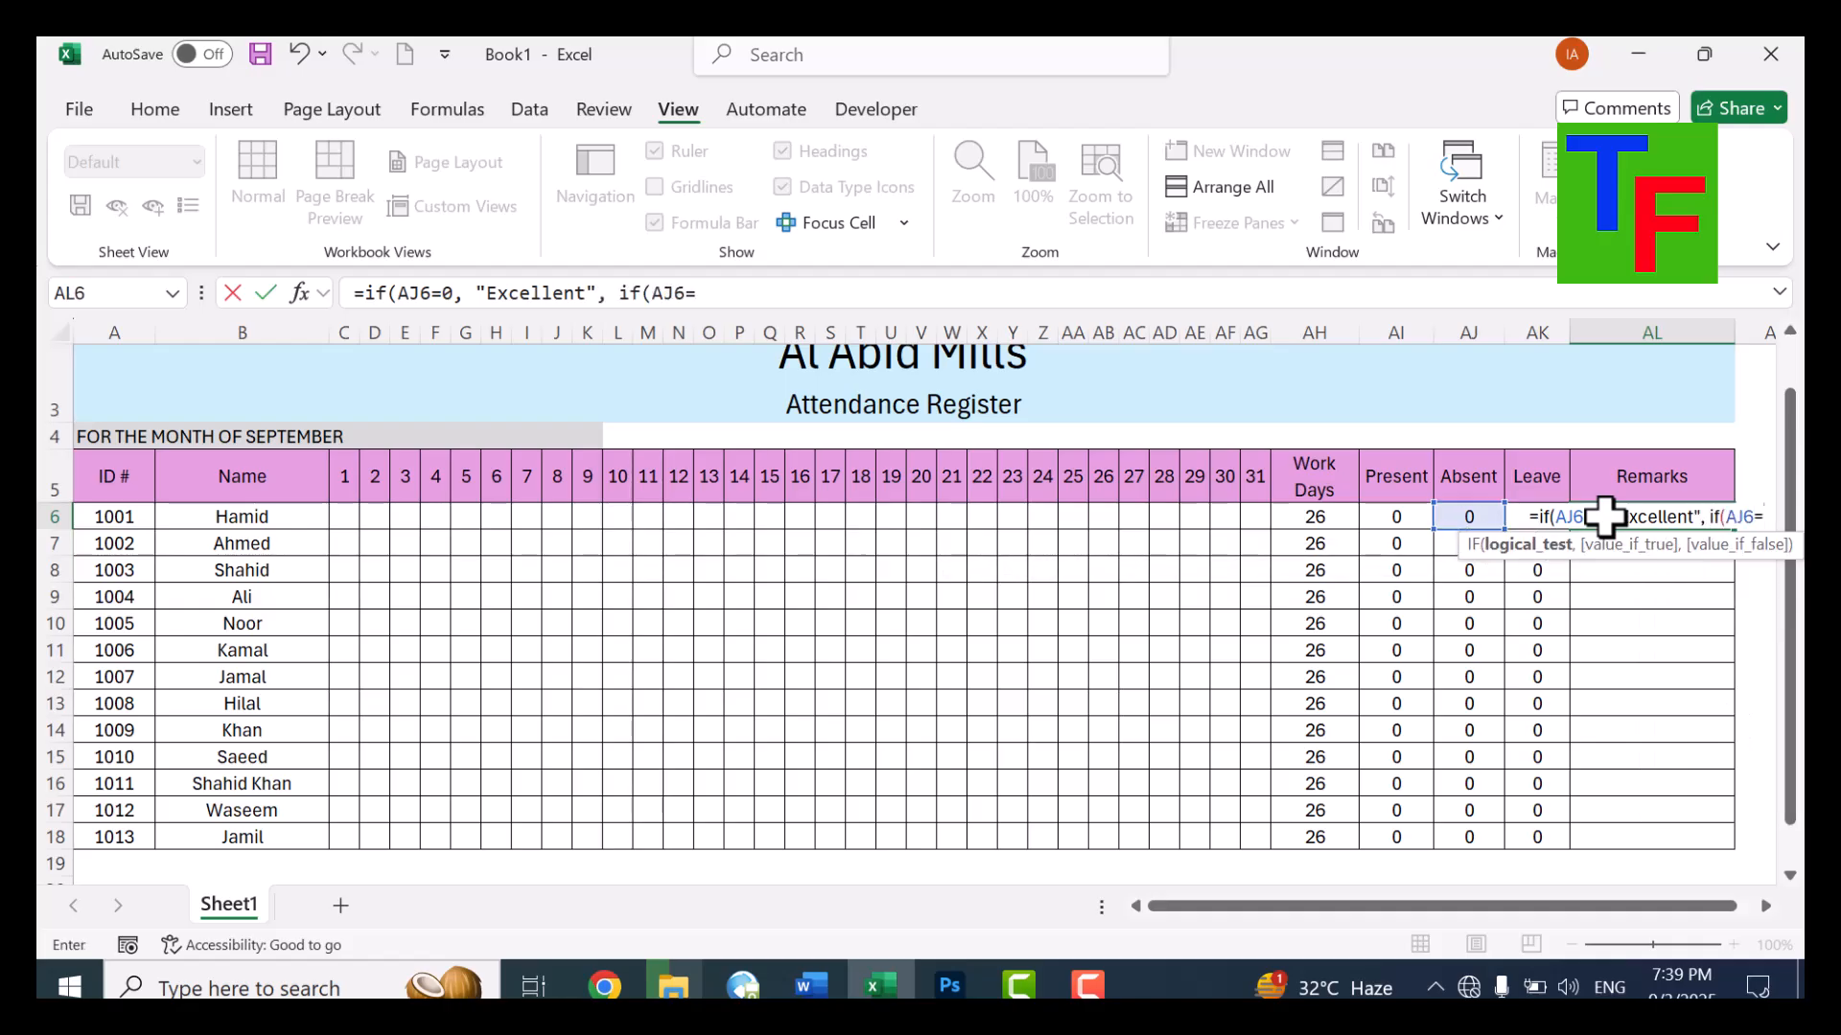
type("1, \"V.Good")
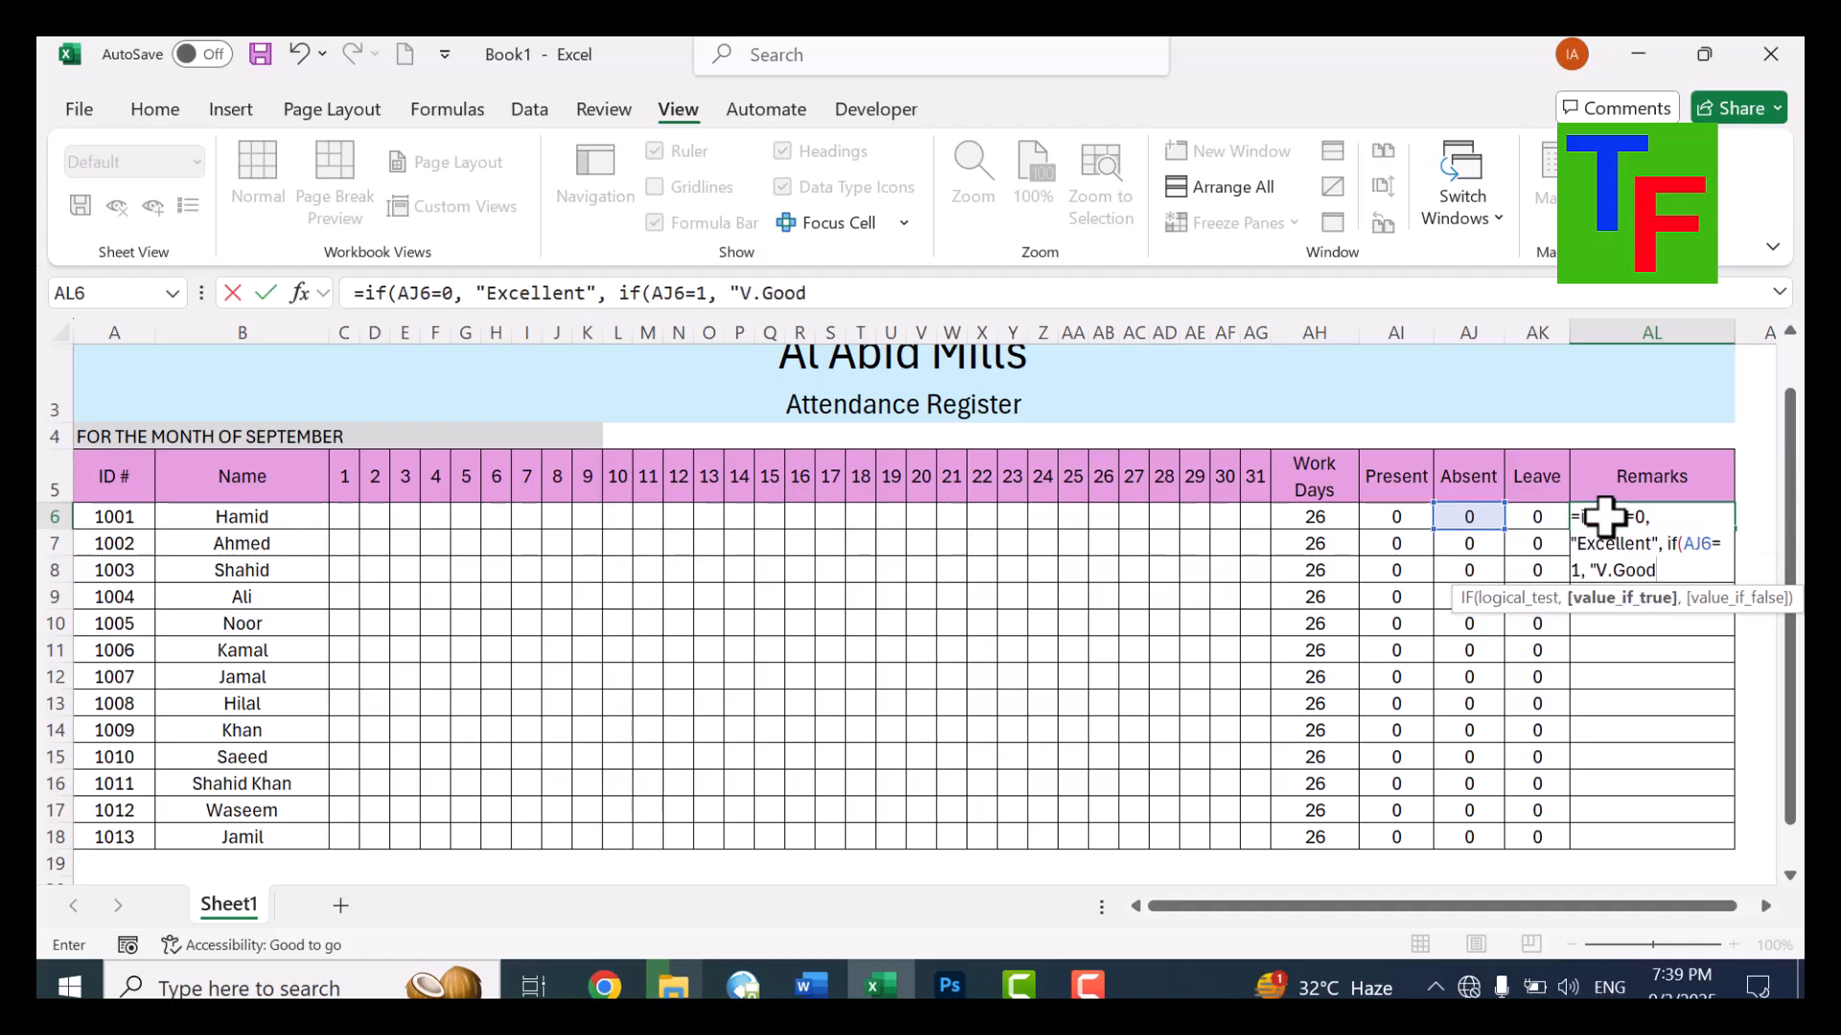
type("\",")
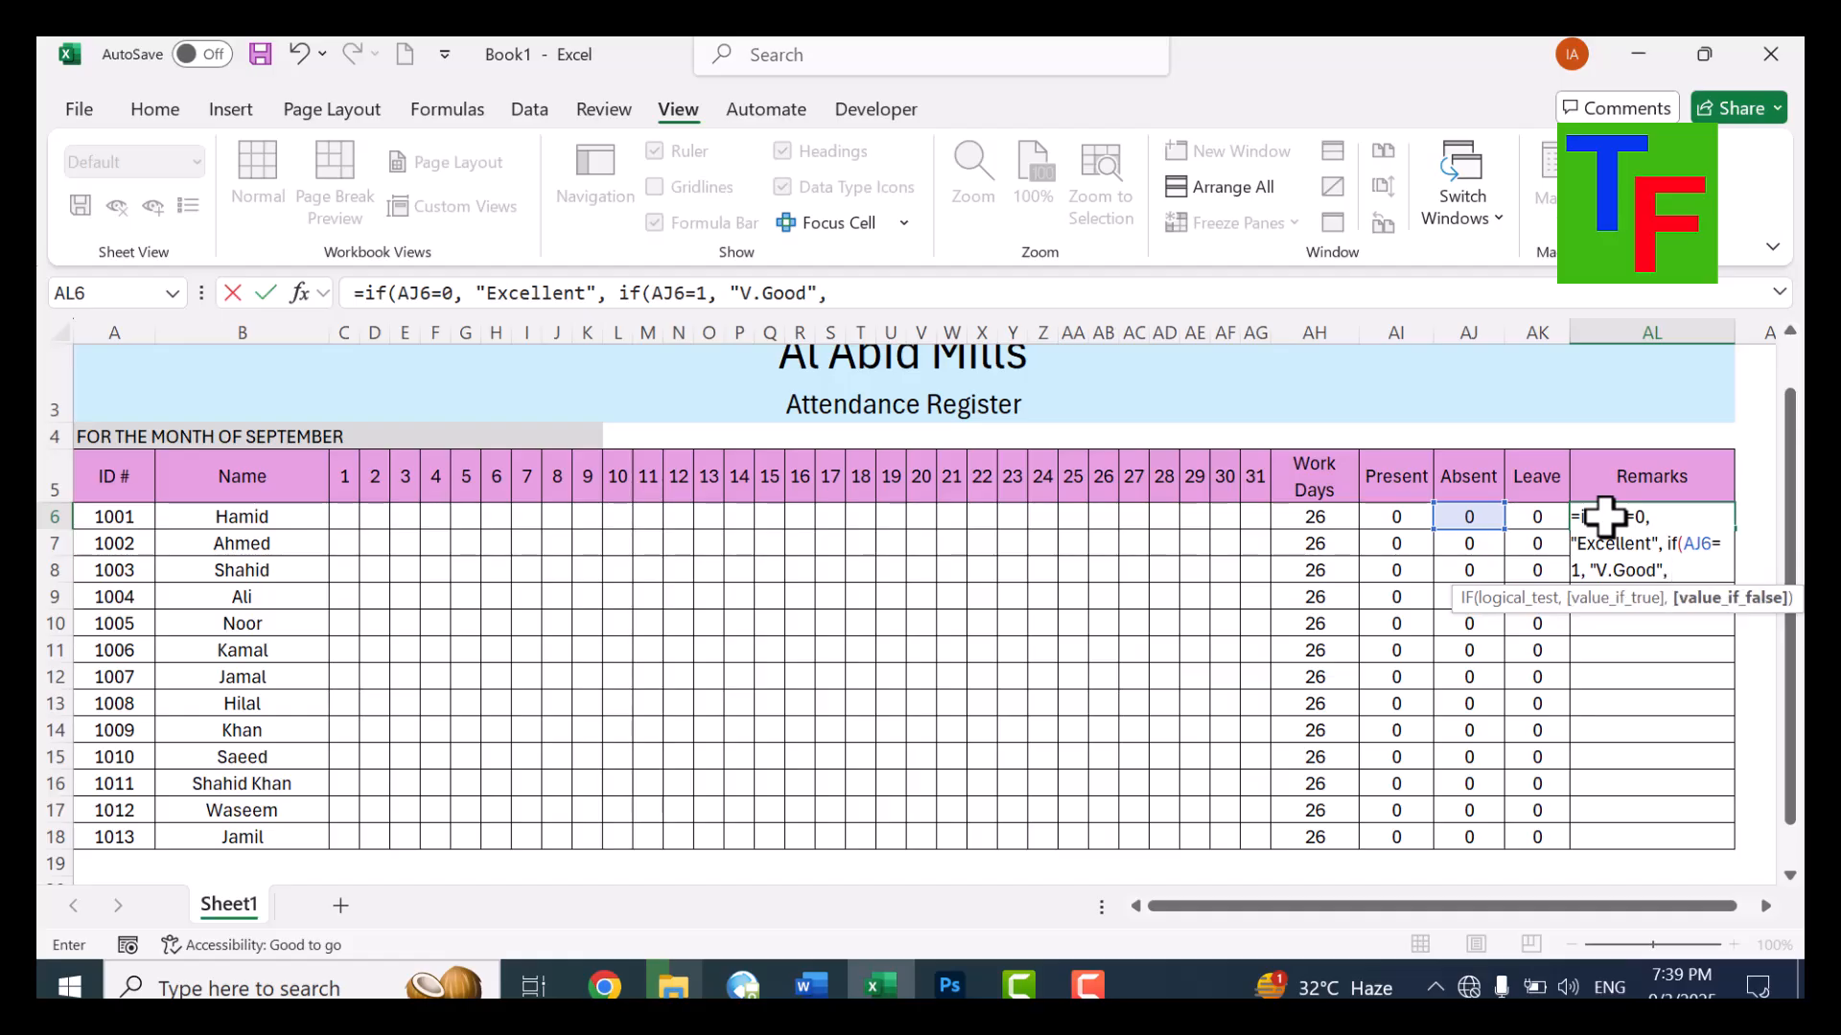
type("\"Be Regular")
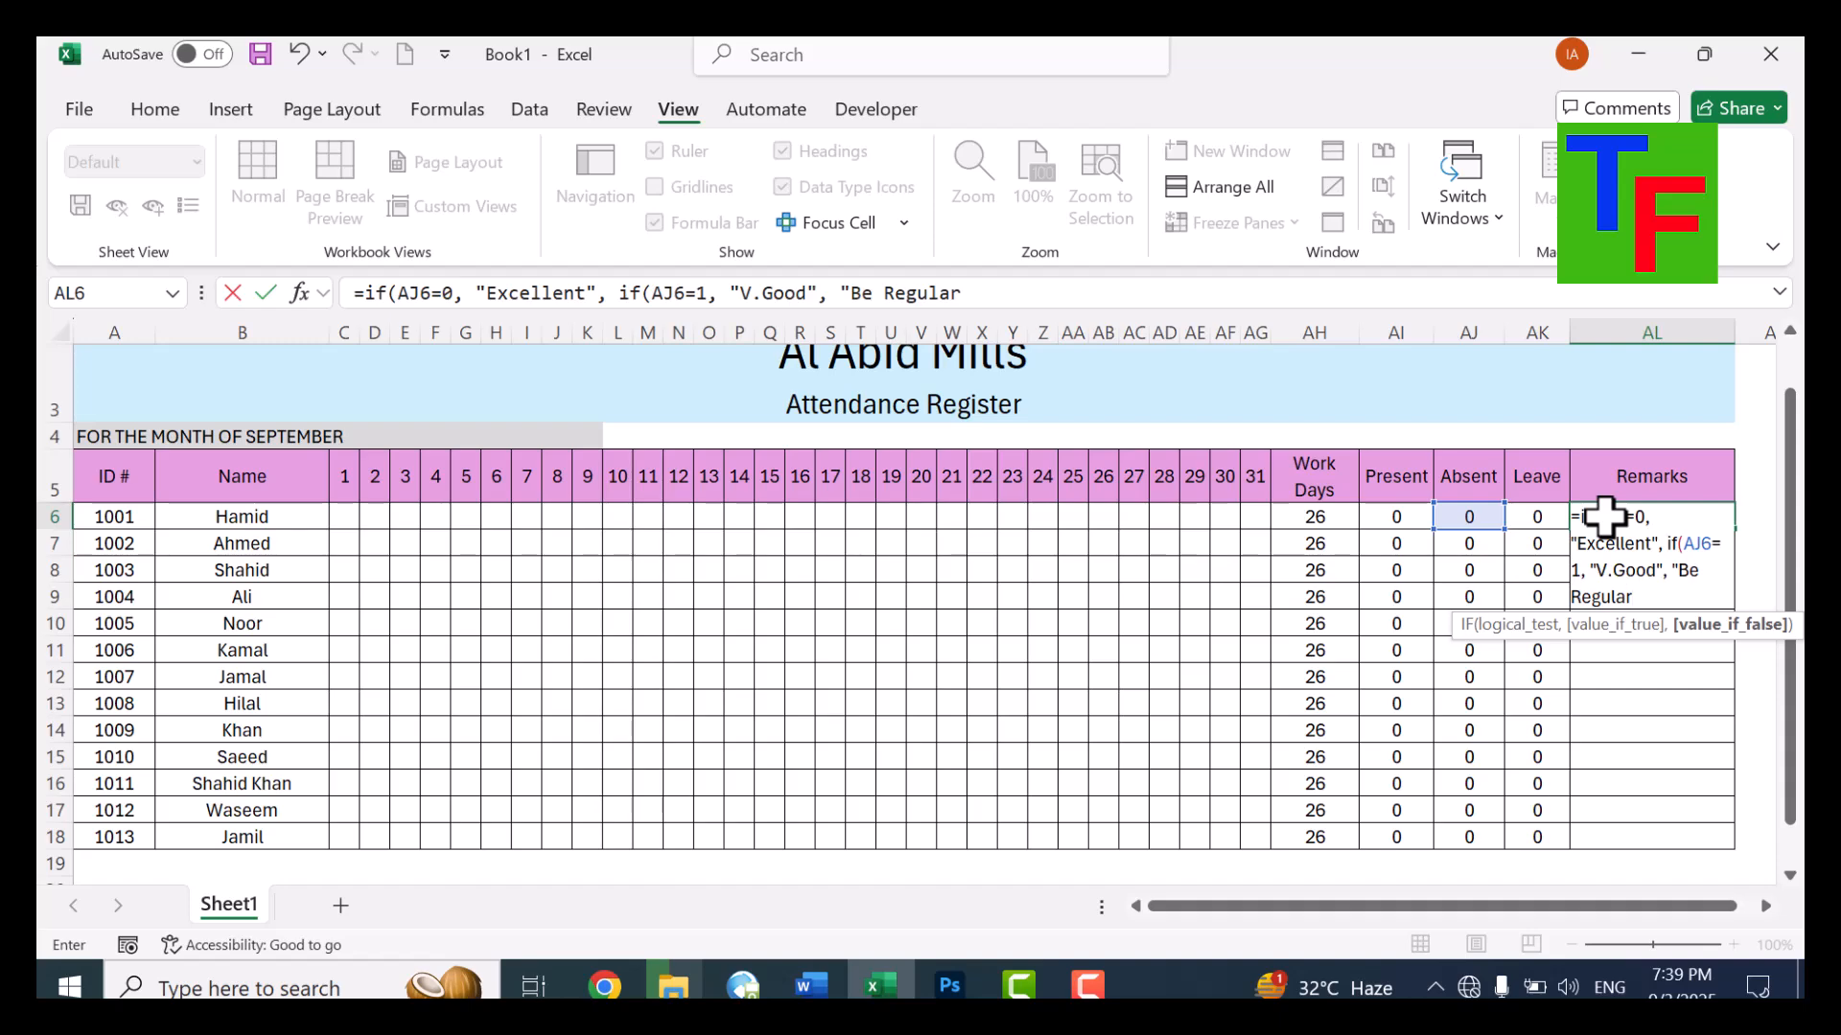
key("Return")
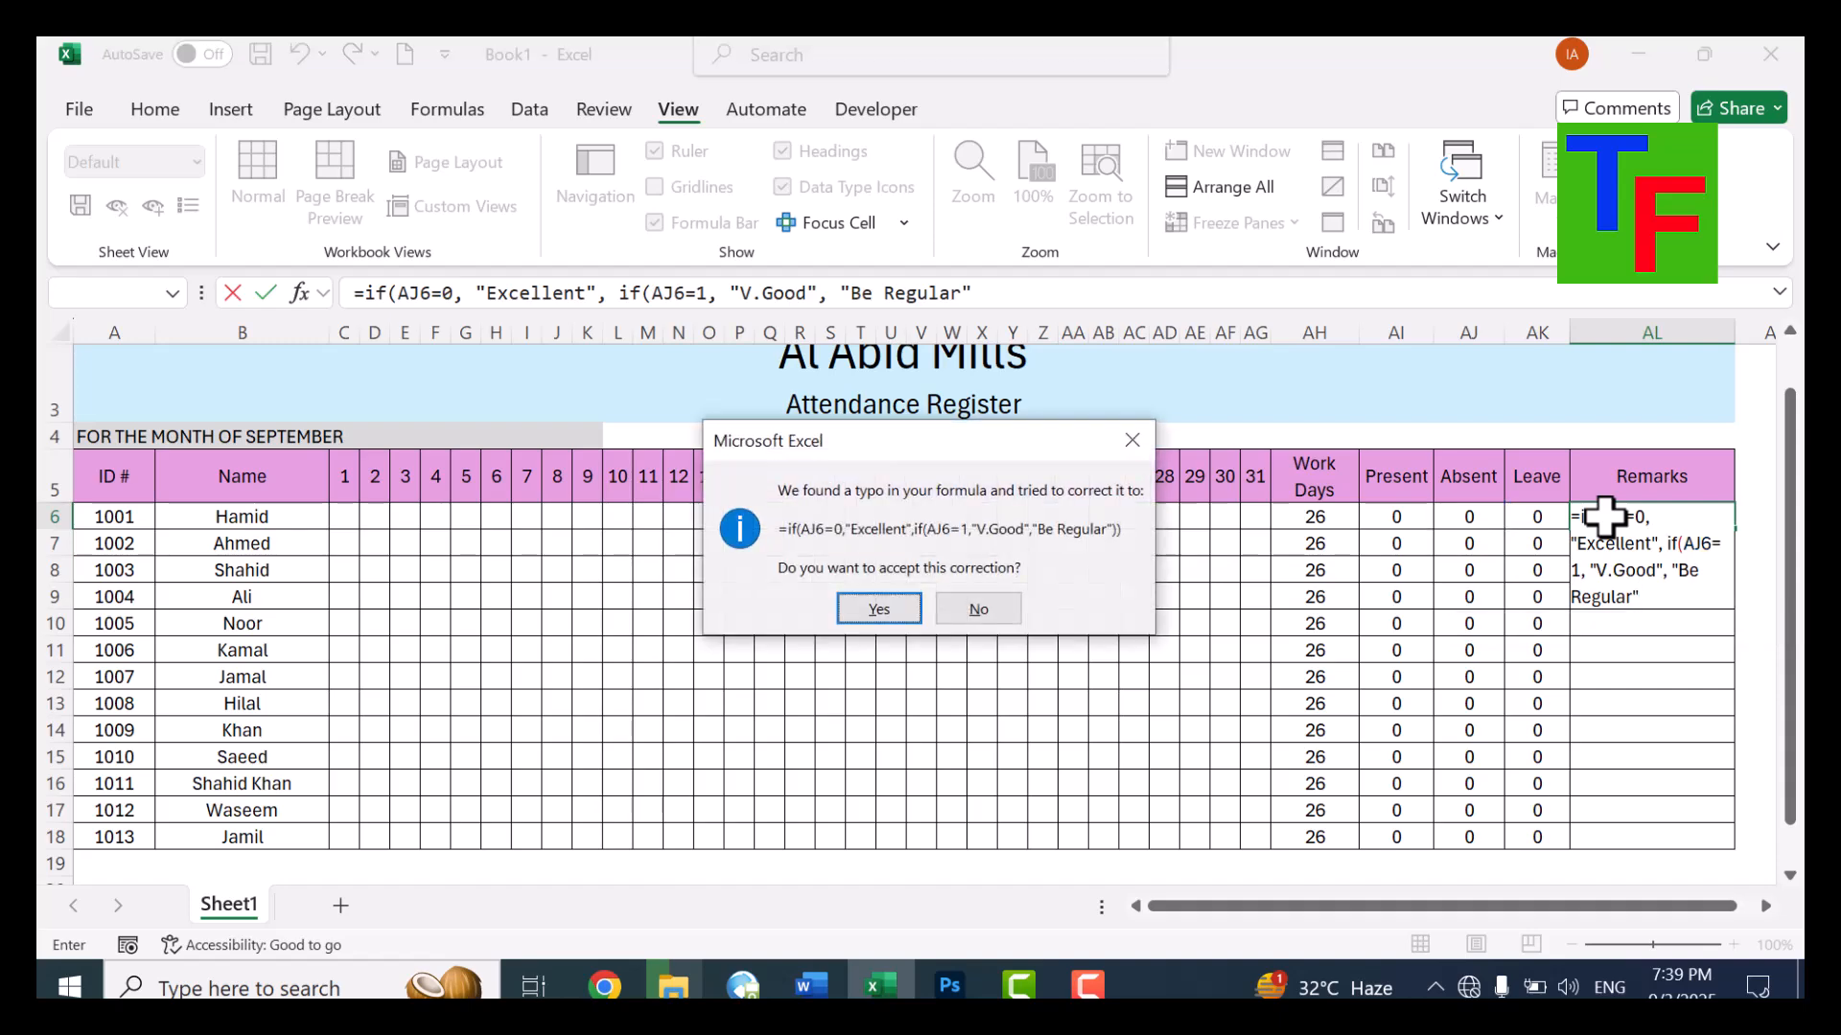
key("Return")
left_click(1678, 500)
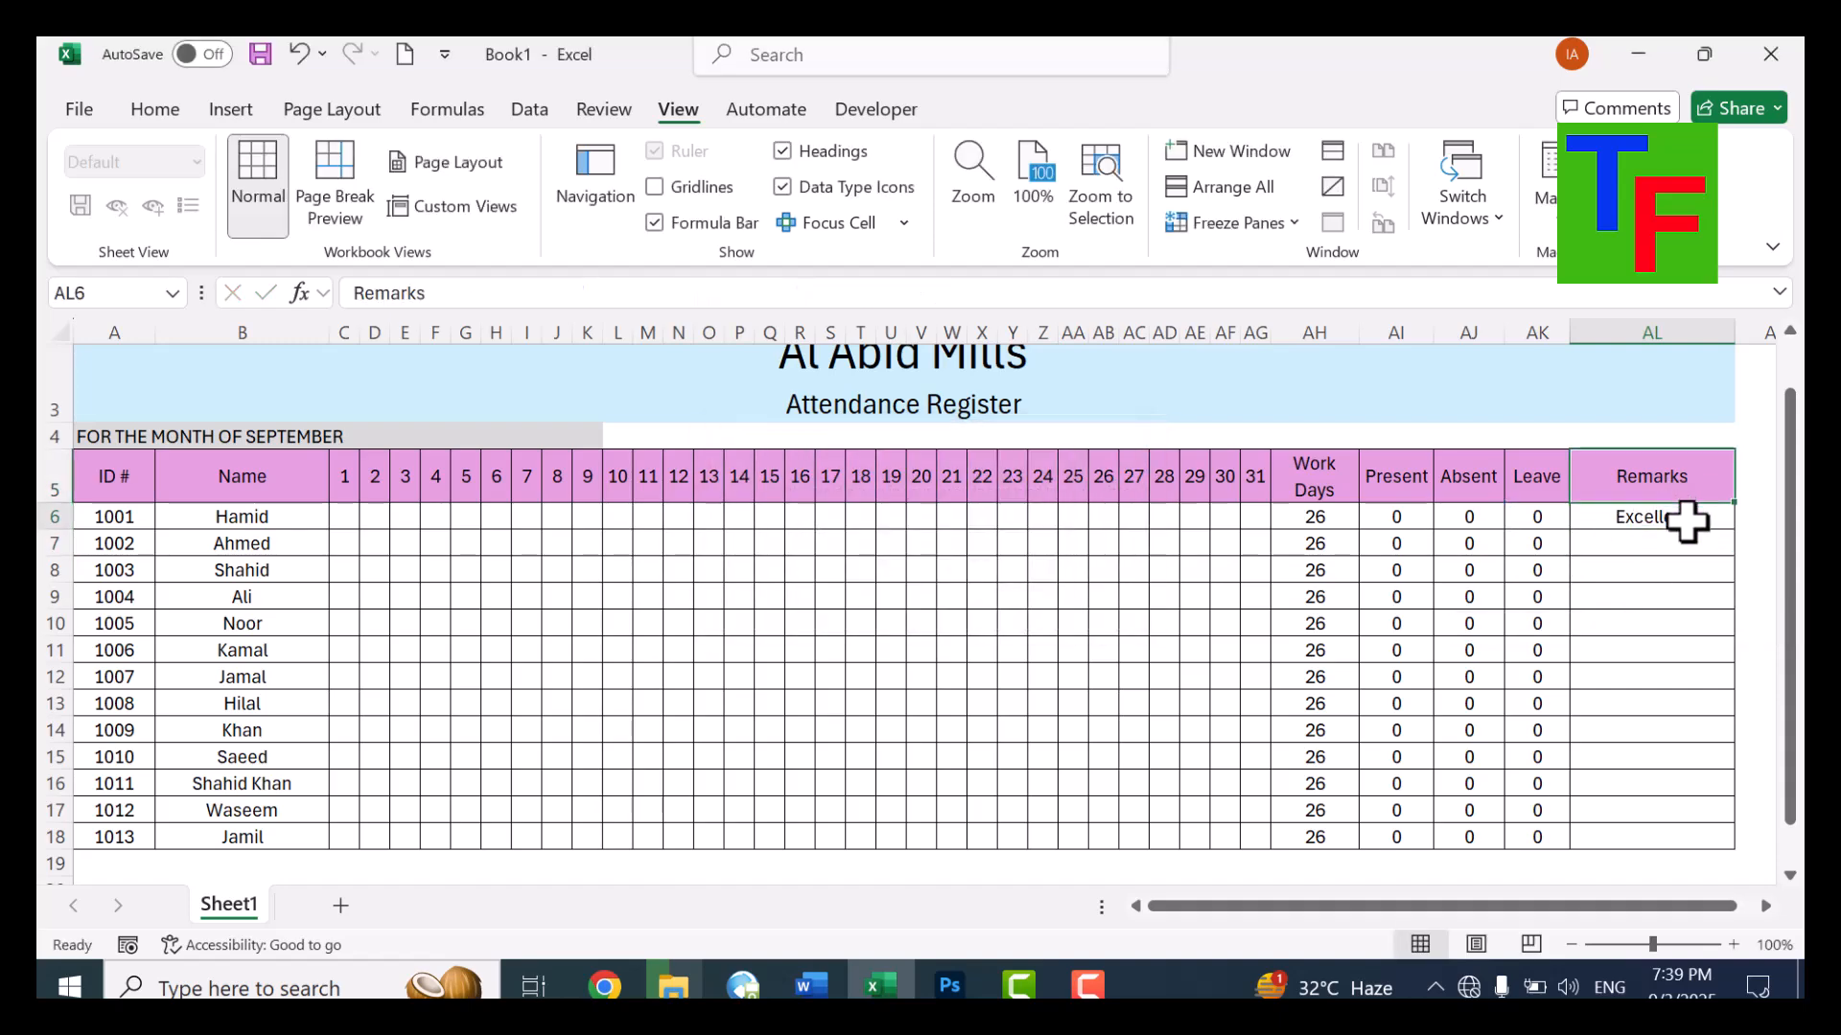
left_click(1685, 518)
double_click(1740, 532)
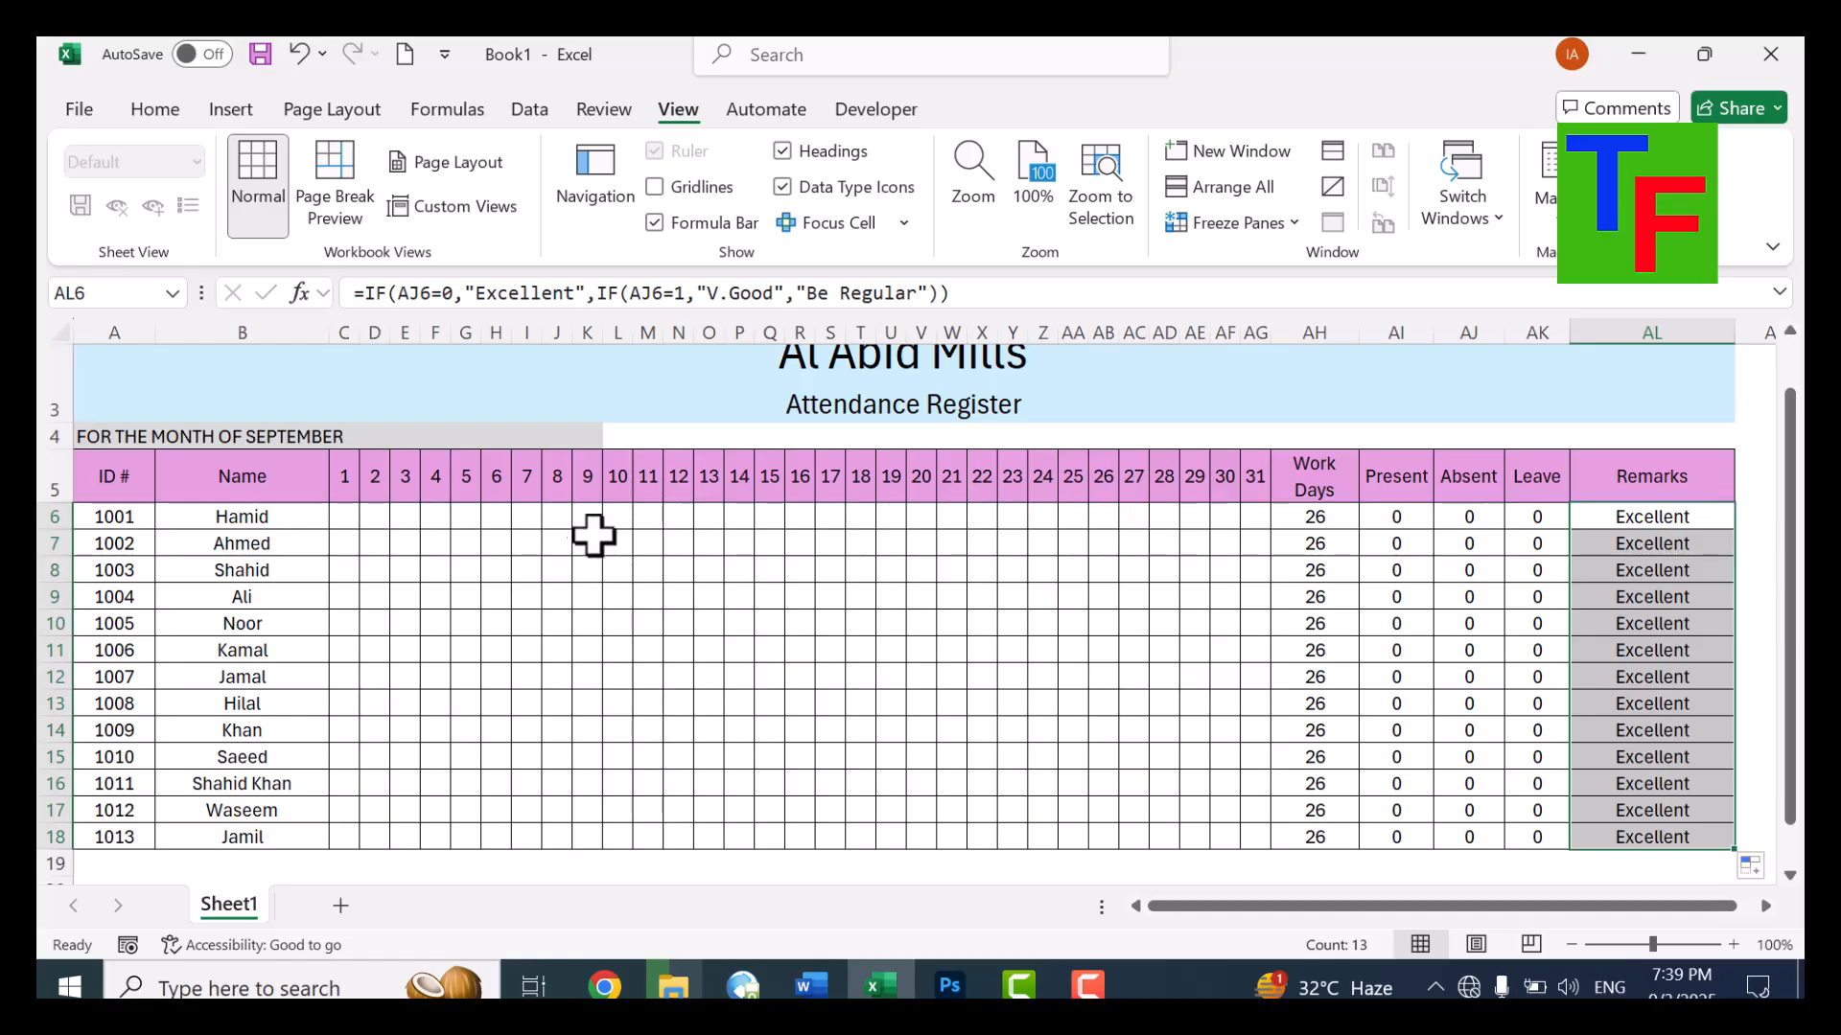
Select the day 7 cells I6:I18 and apply Merge & Center
left_click(347, 519)
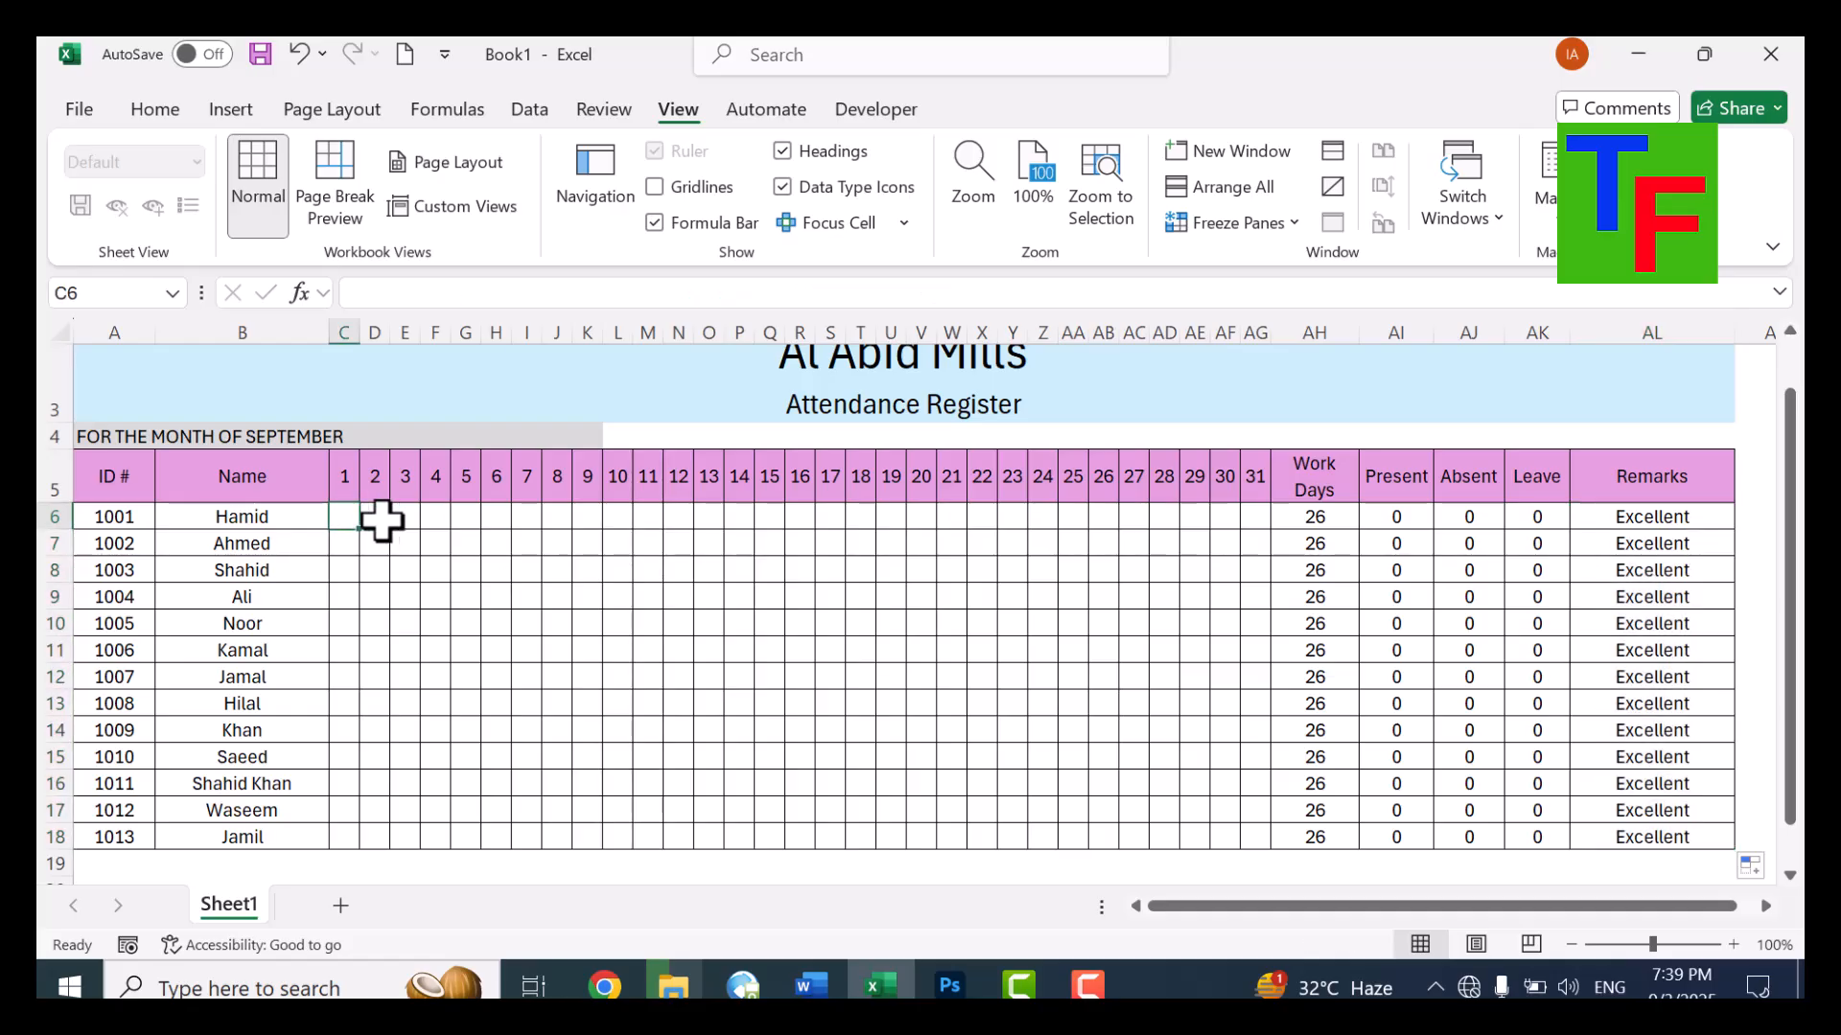
left_click_drag(523, 517, 538, 843)
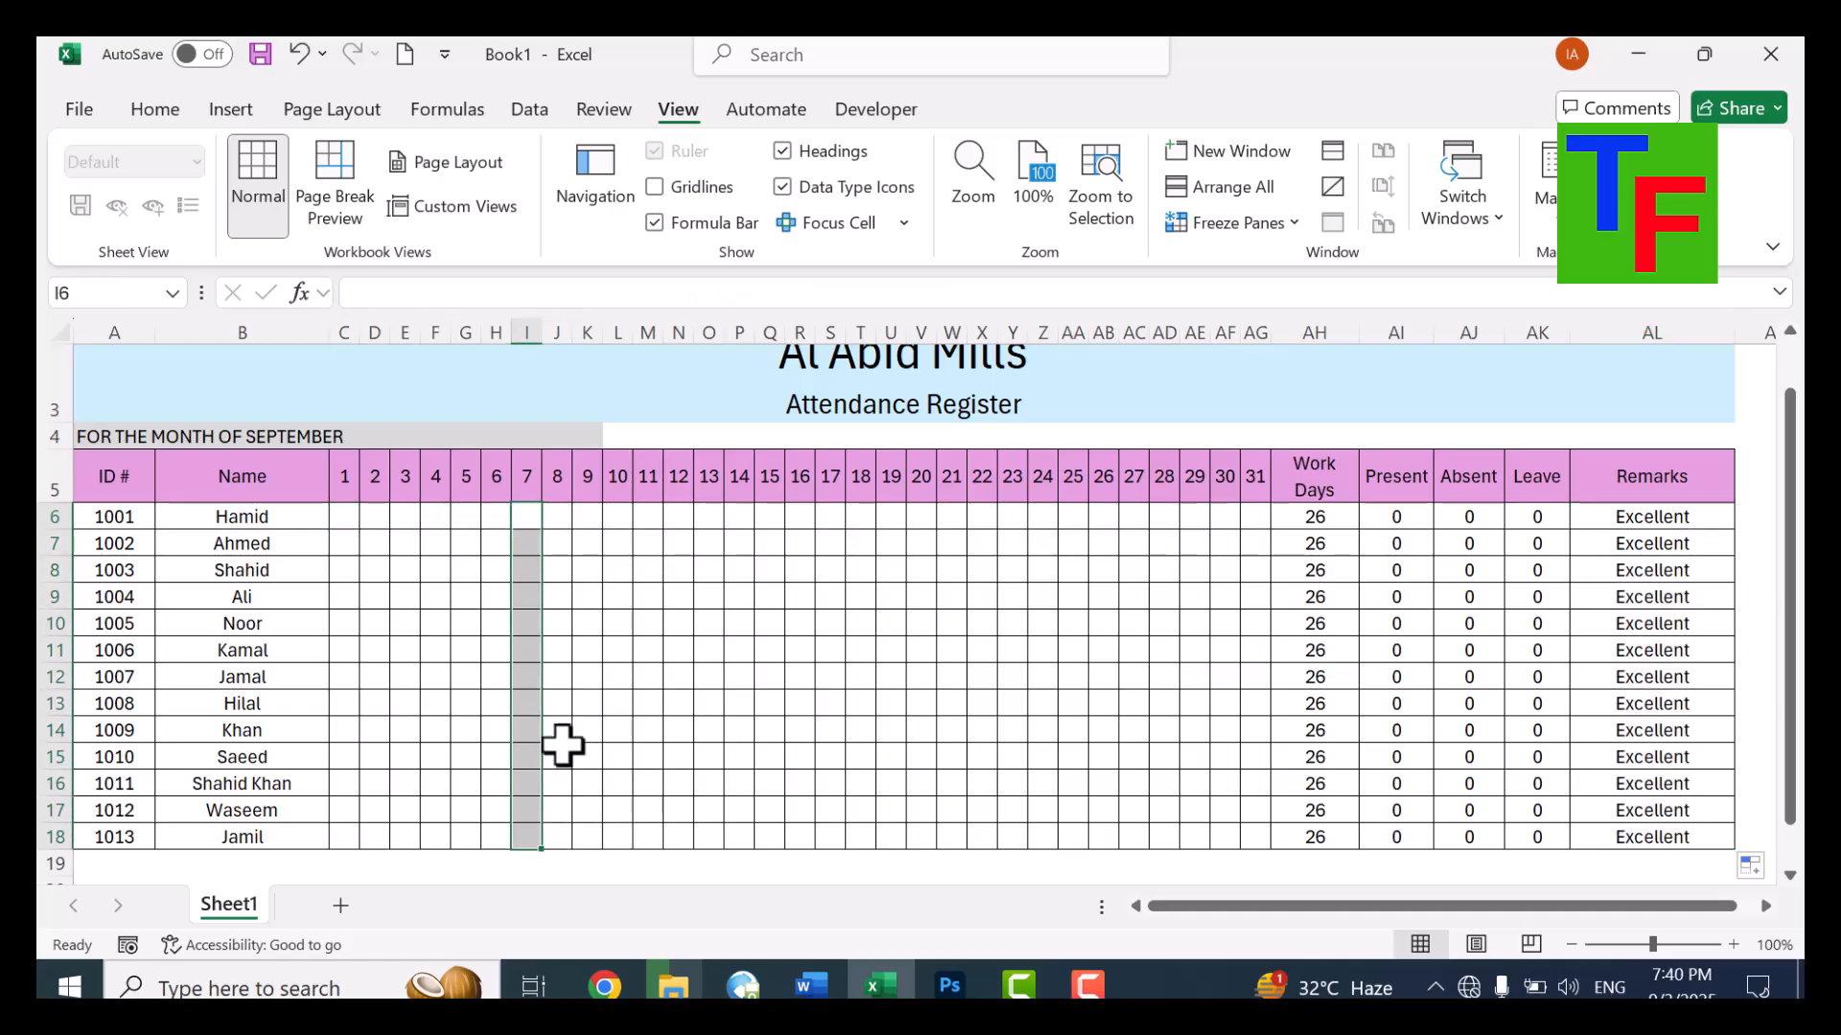
left_click_drag(530, 517, 527, 837)
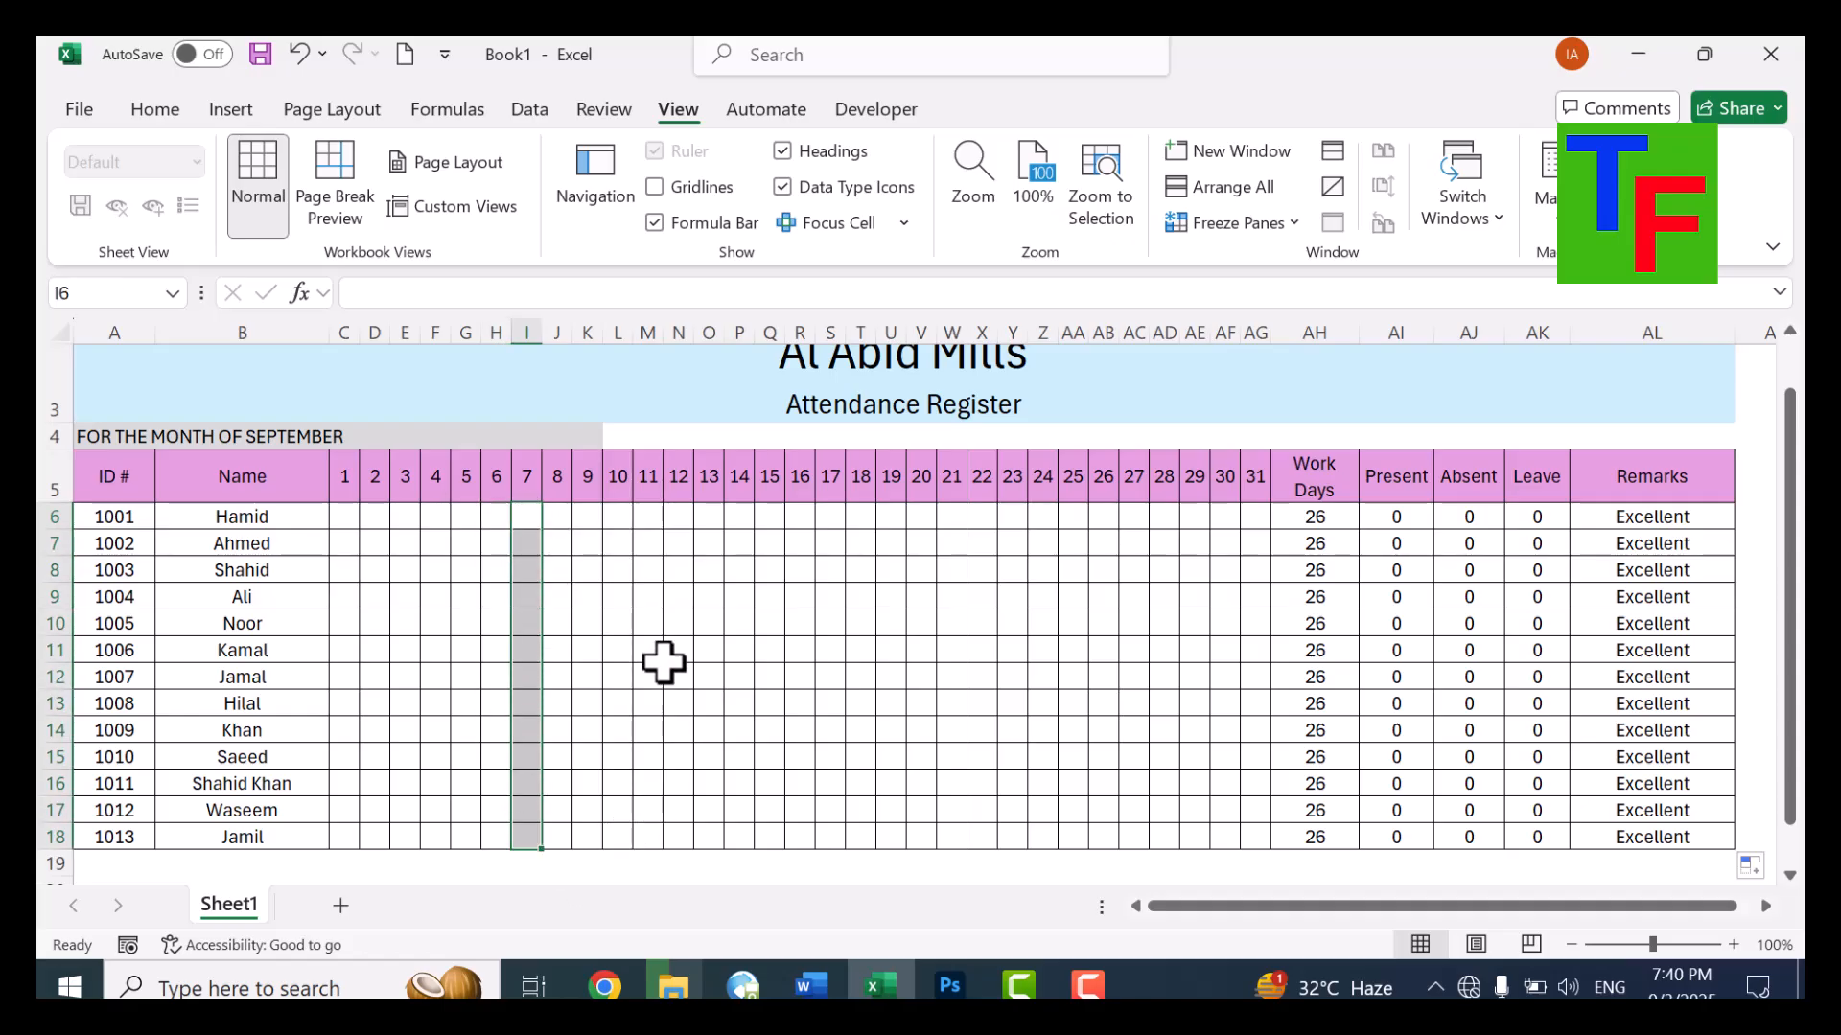
left_click(175, 112)
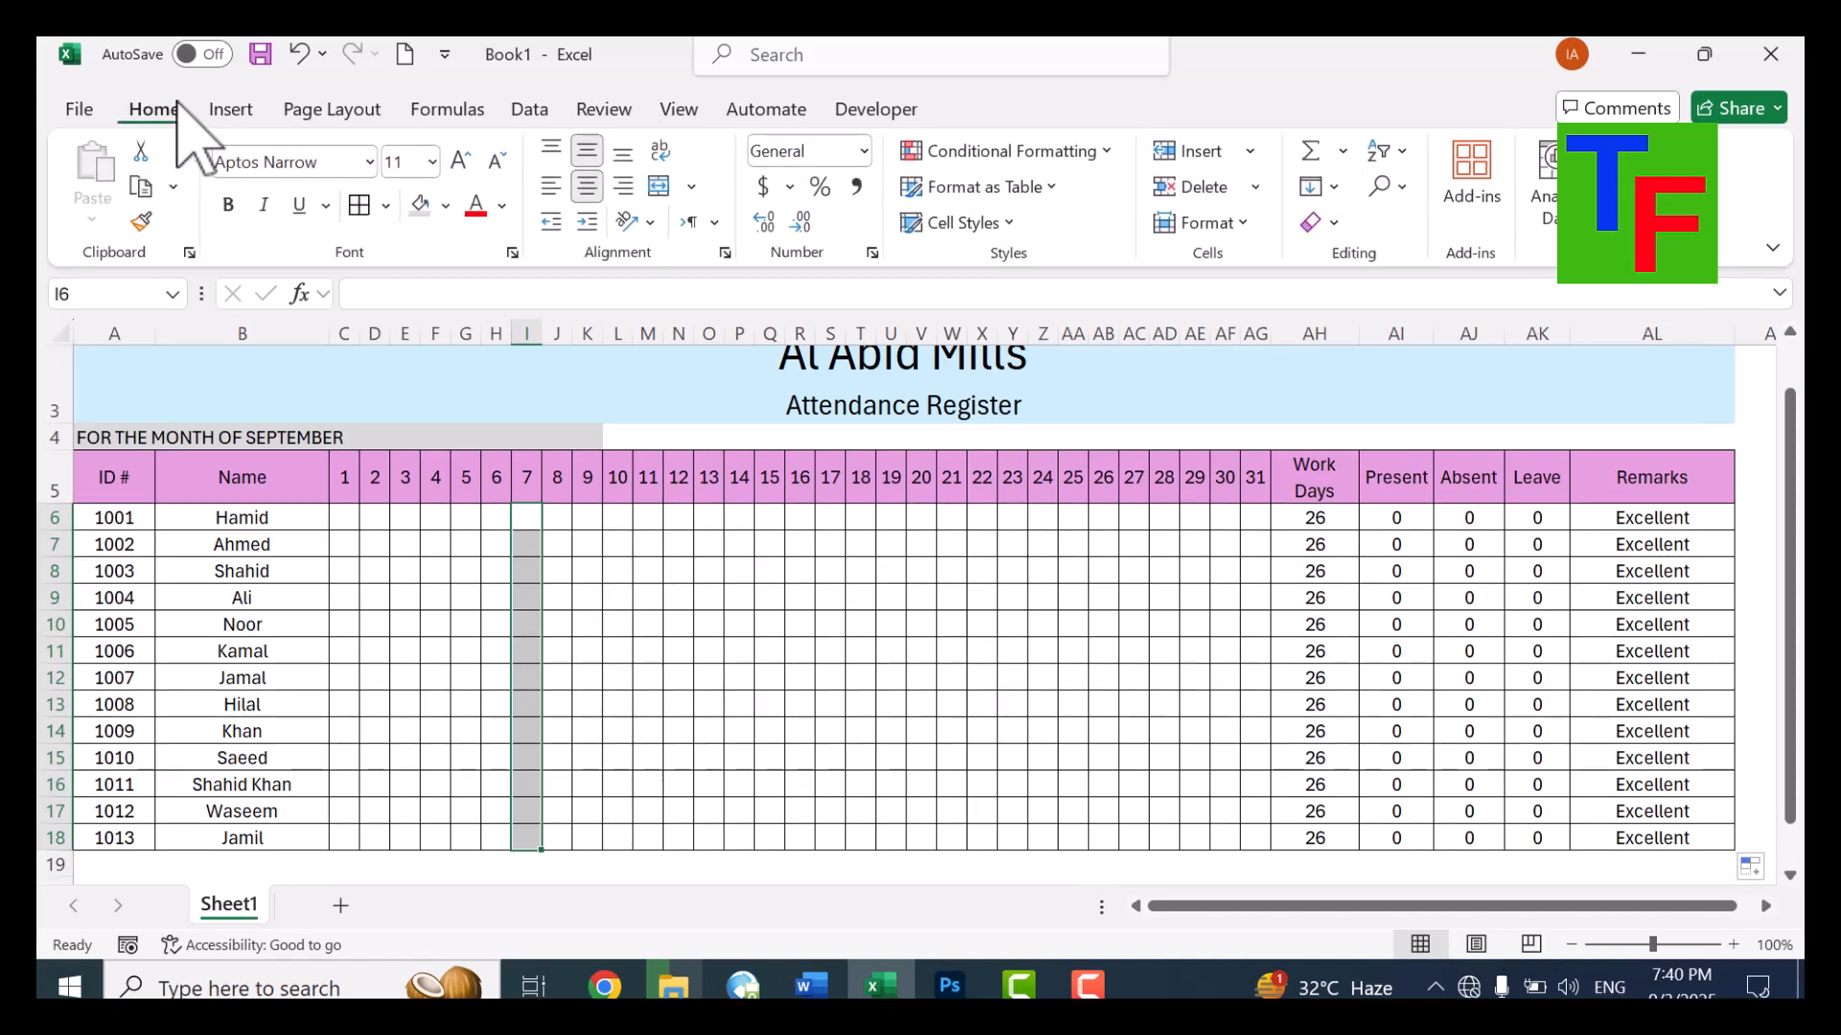
left_click(446, 205)
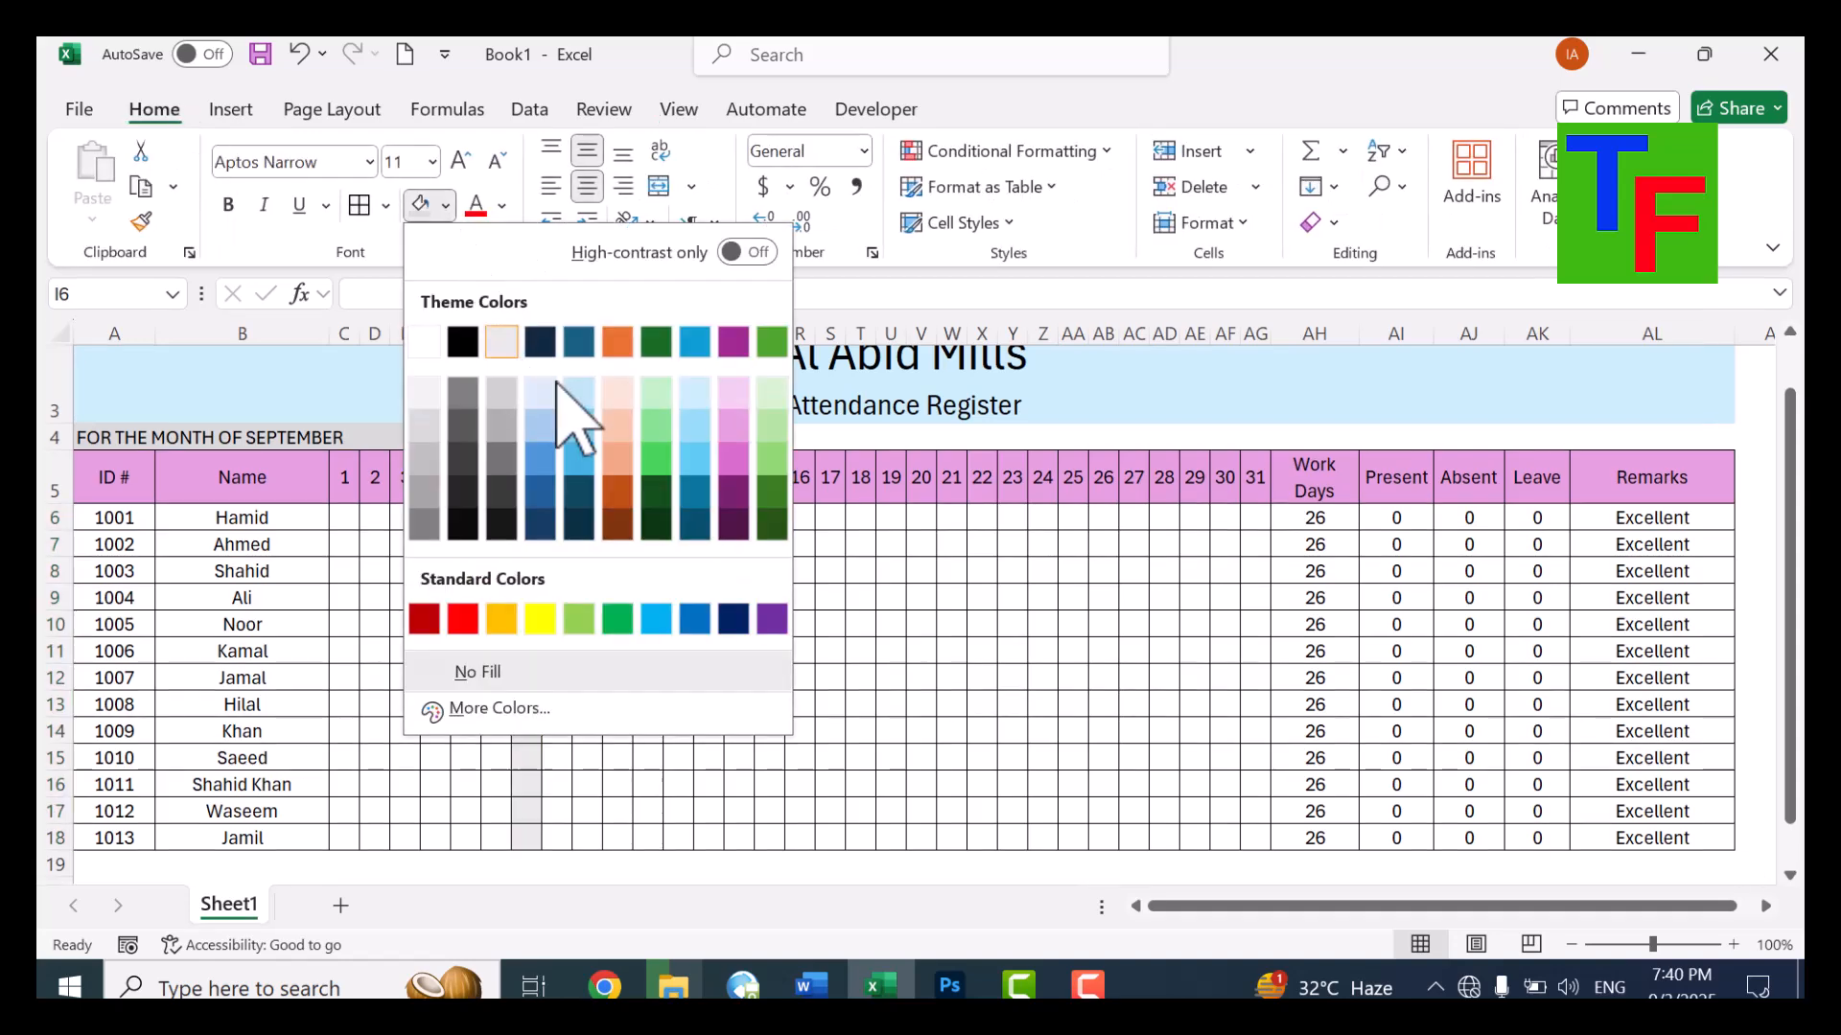
left_click(661, 193)
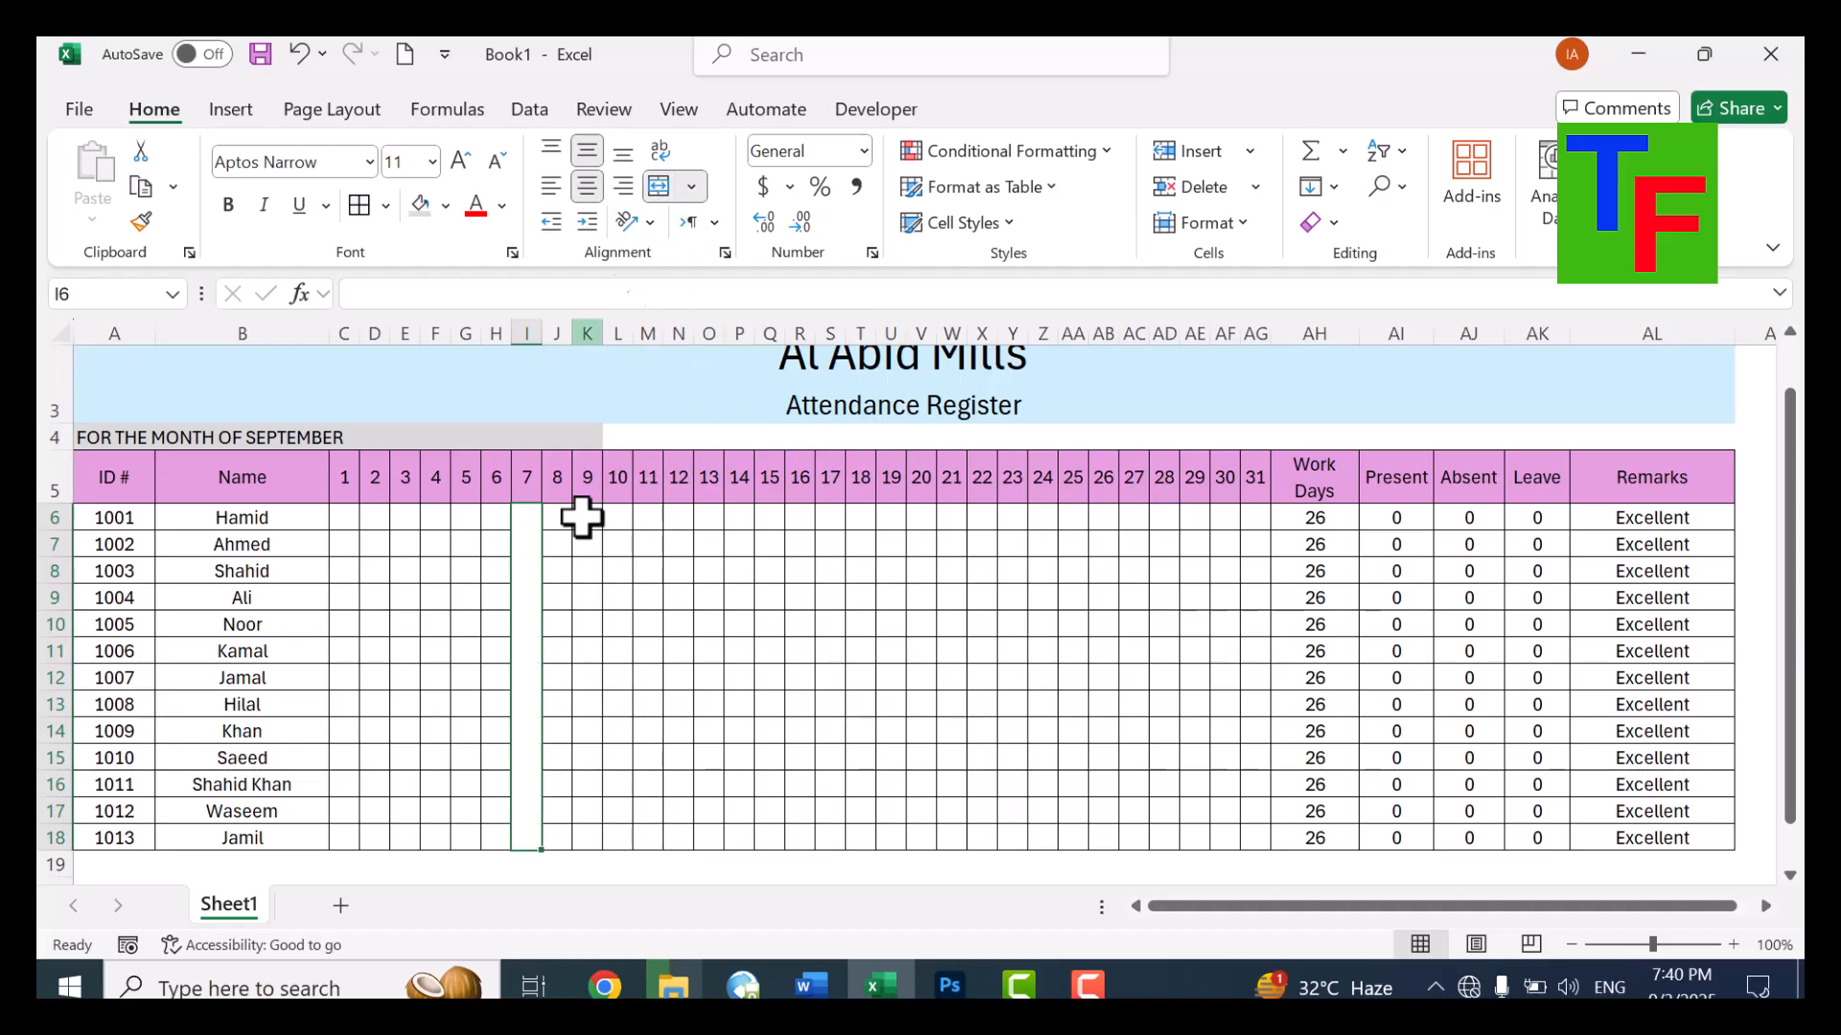
Type SUNDAY in the merged I6 cell and set its orientation to Vertical Text
type("S")
type("NDA")
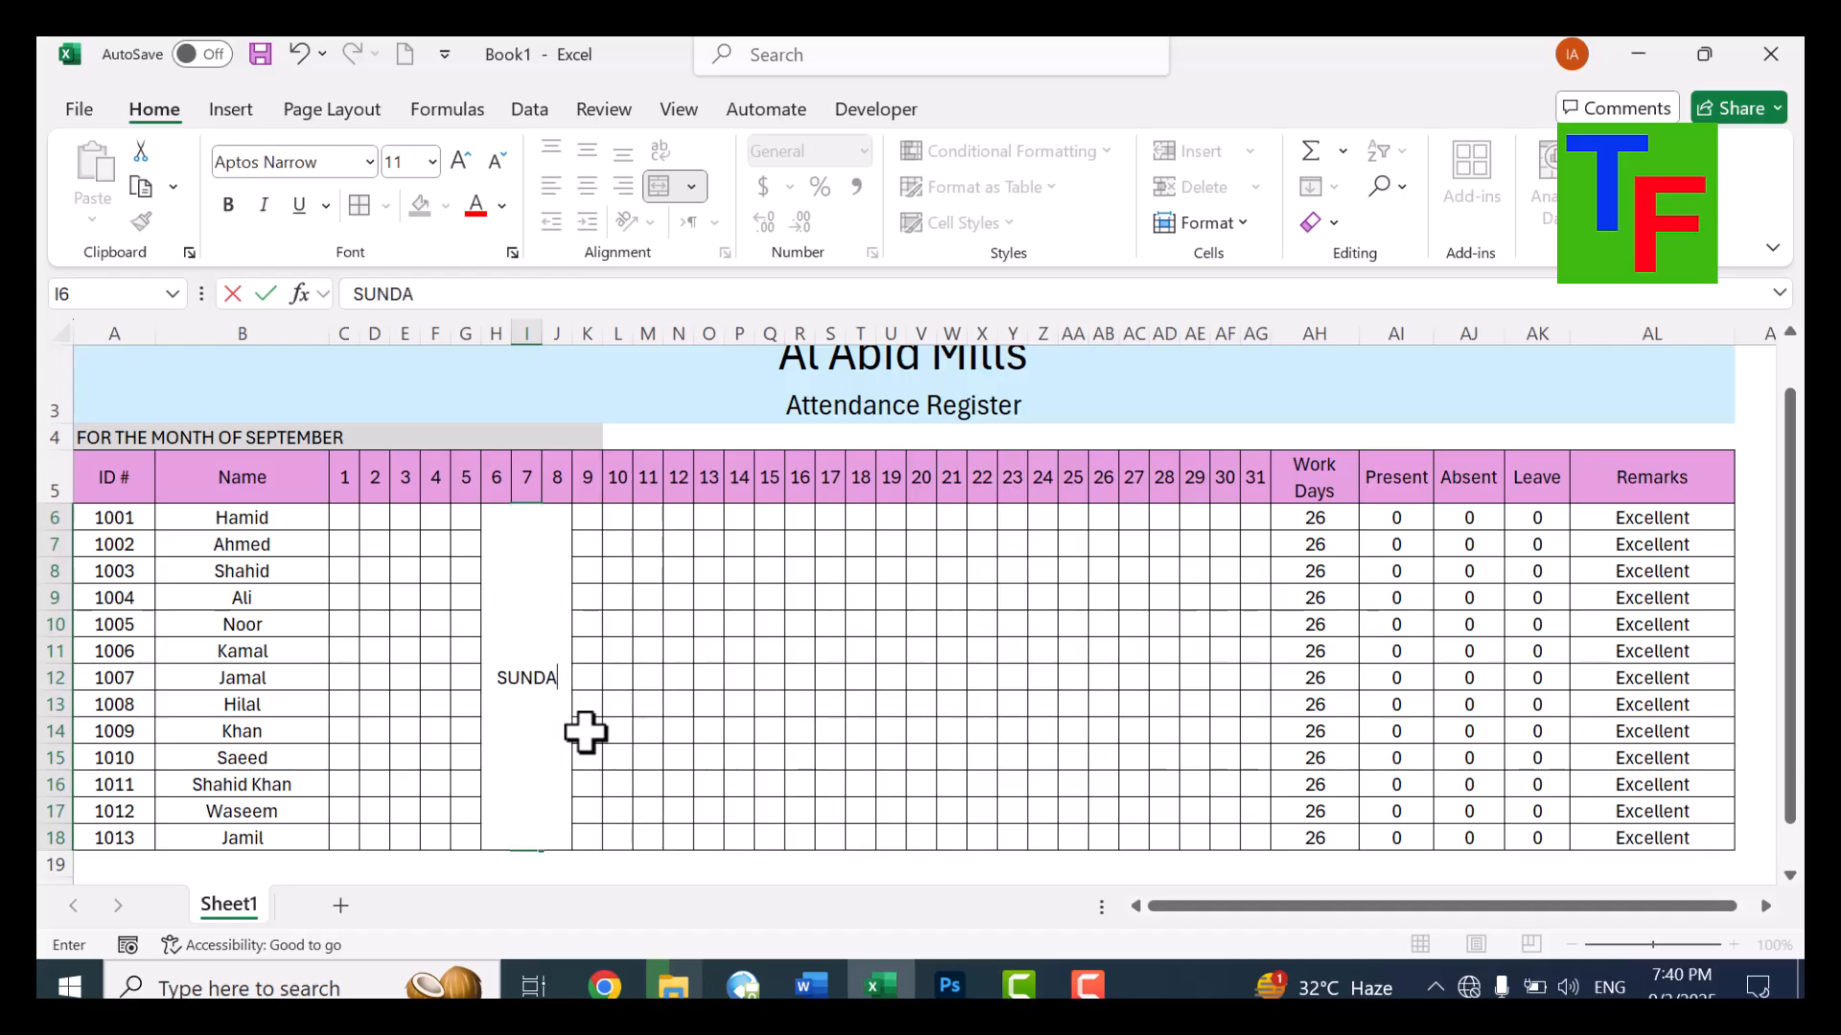
key("Return")
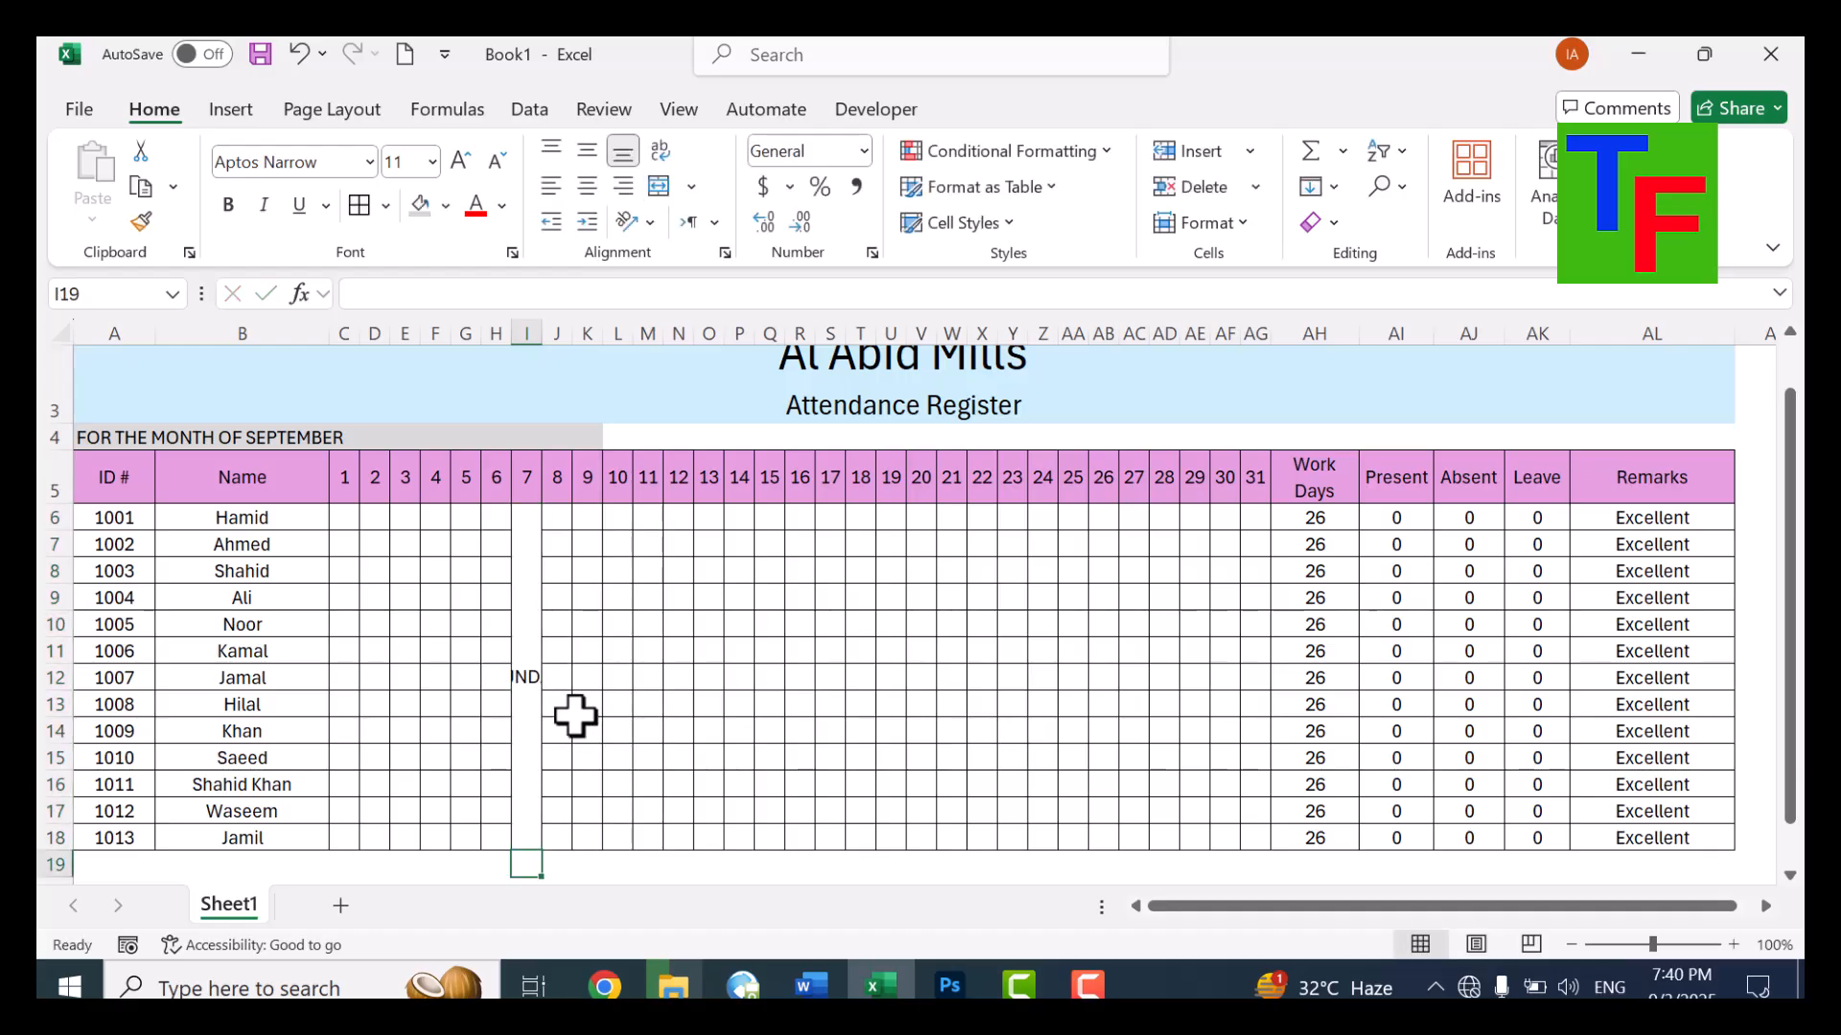
left_click(521, 671)
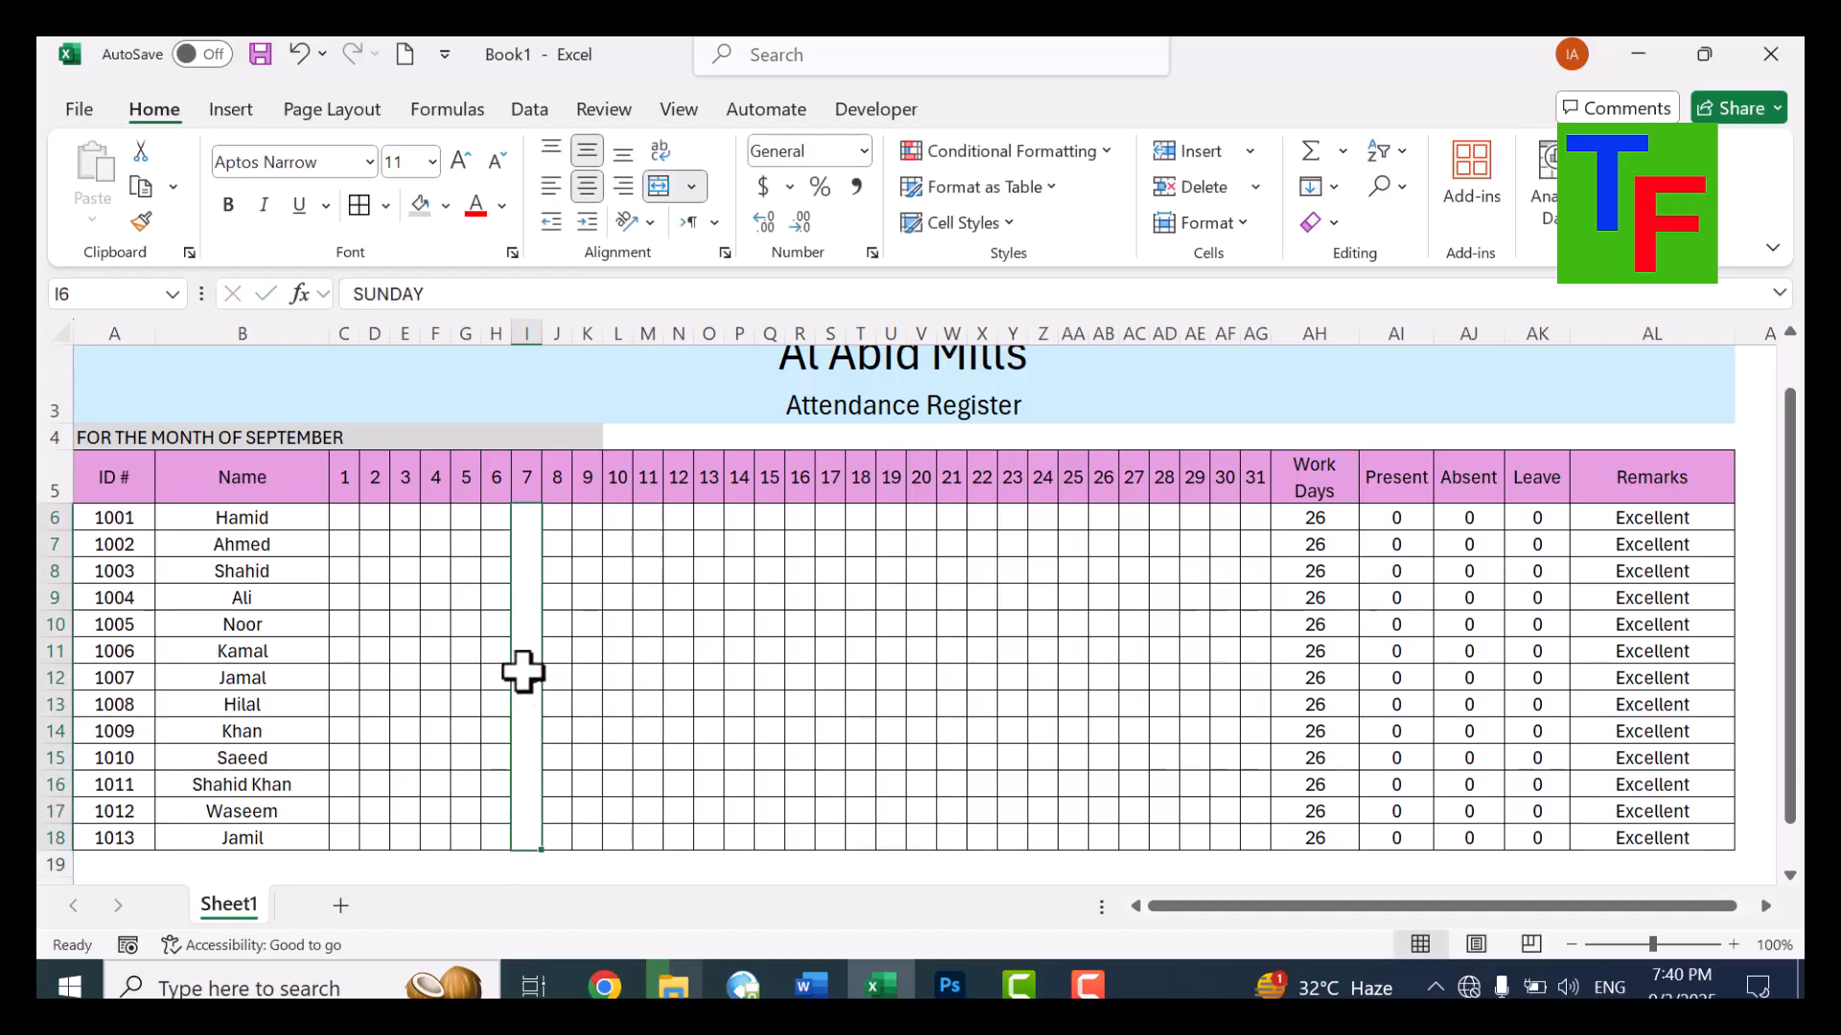
left_click(659, 152)
left_click(661, 150)
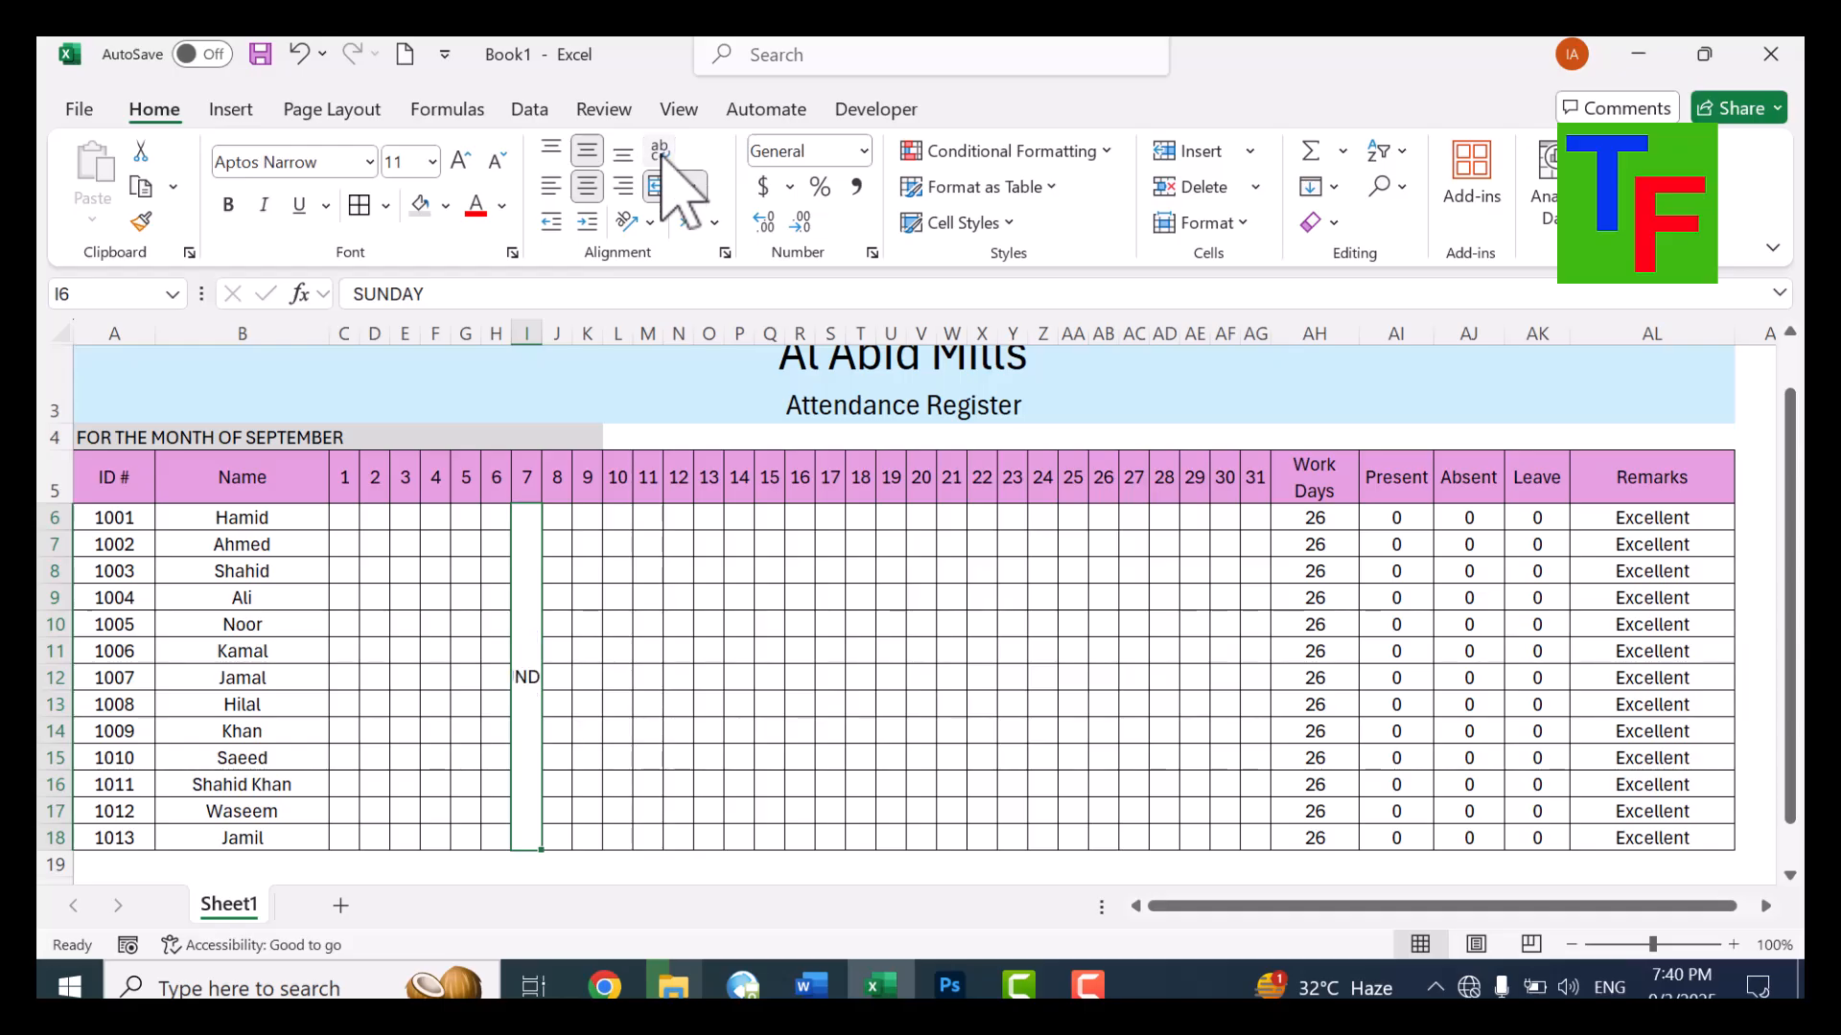
left_click(661, 228)
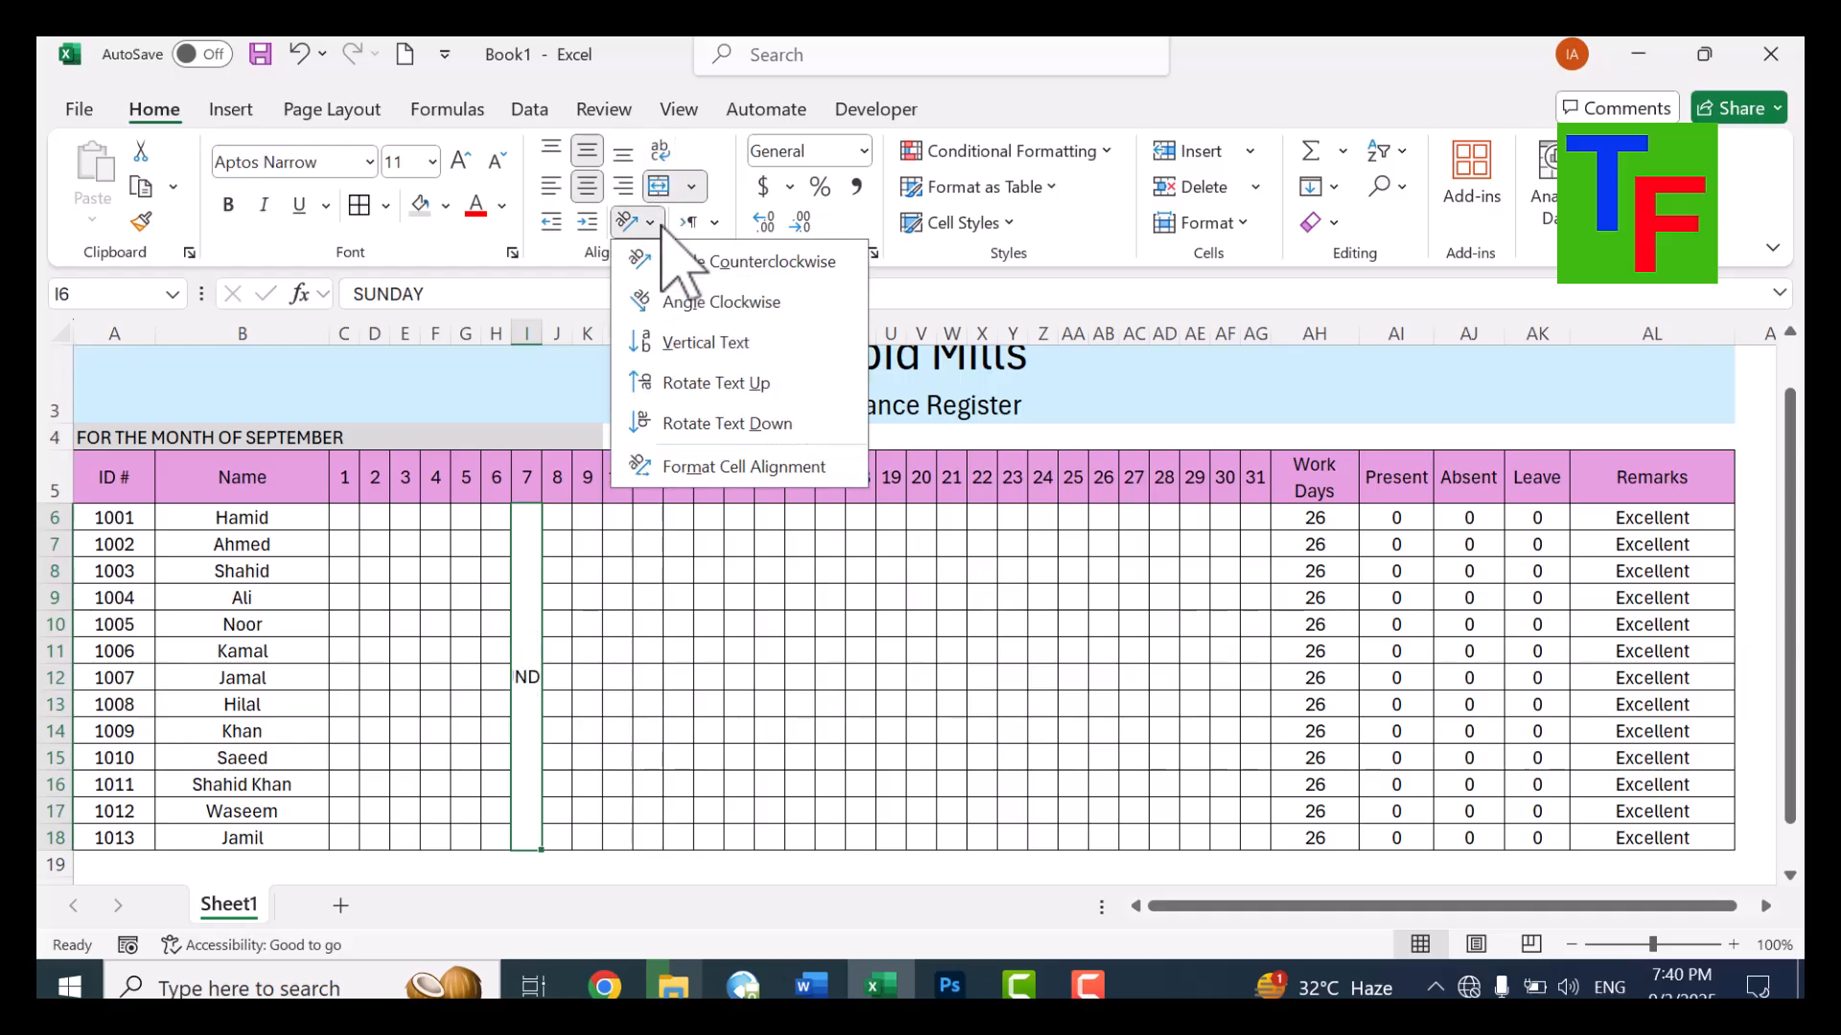
left_click(714, 347)
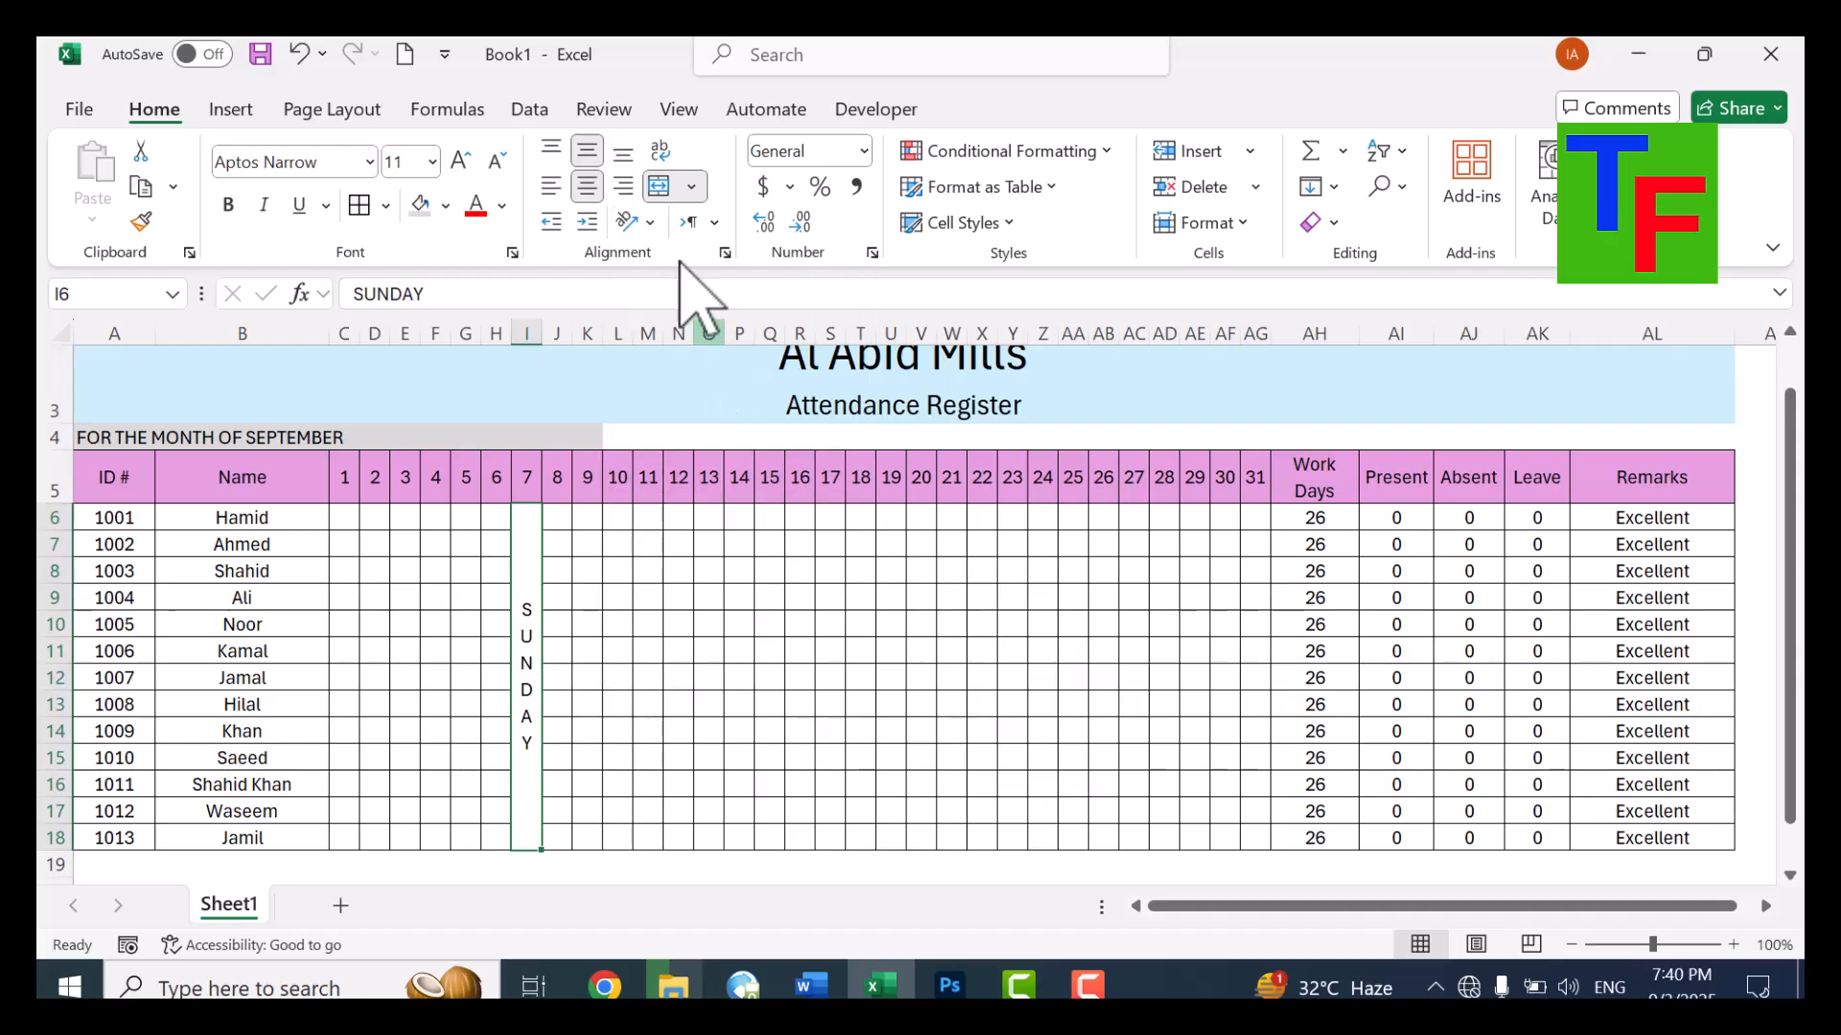
left_click(639, 223)
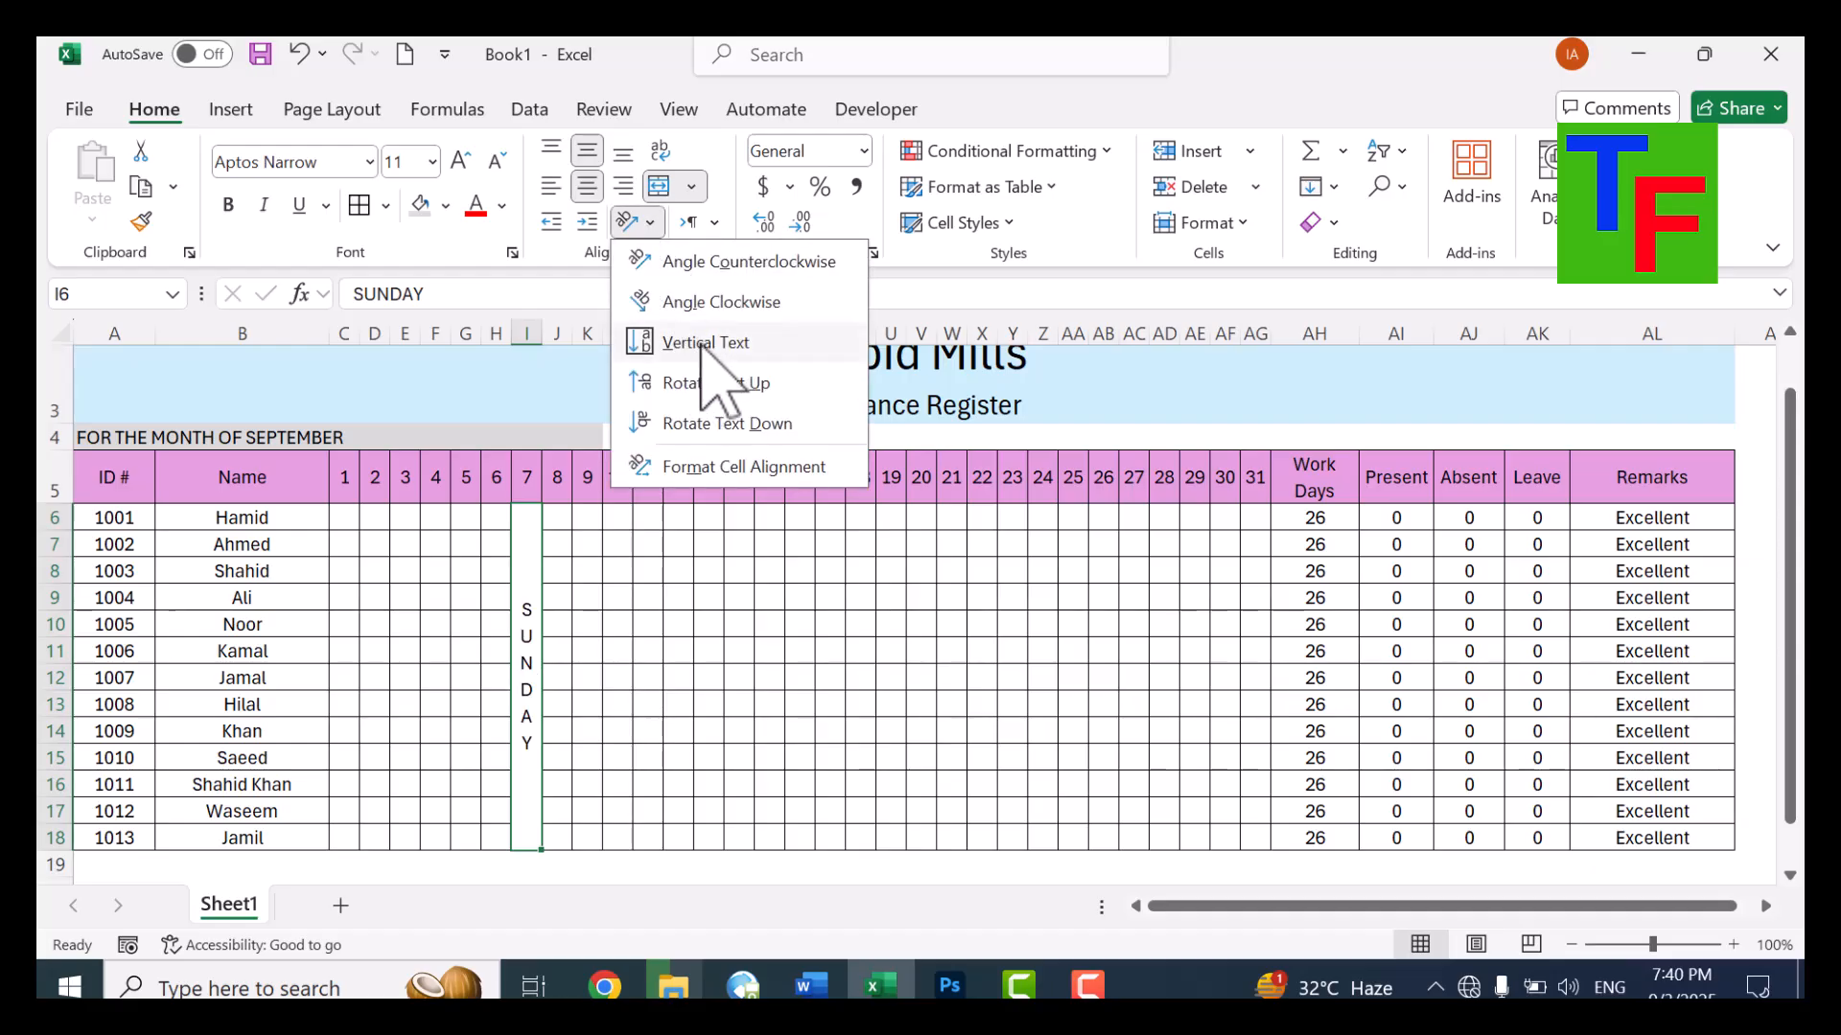
Increase the vertical SUNDAY label's font size to 18
left_click(448, 253)
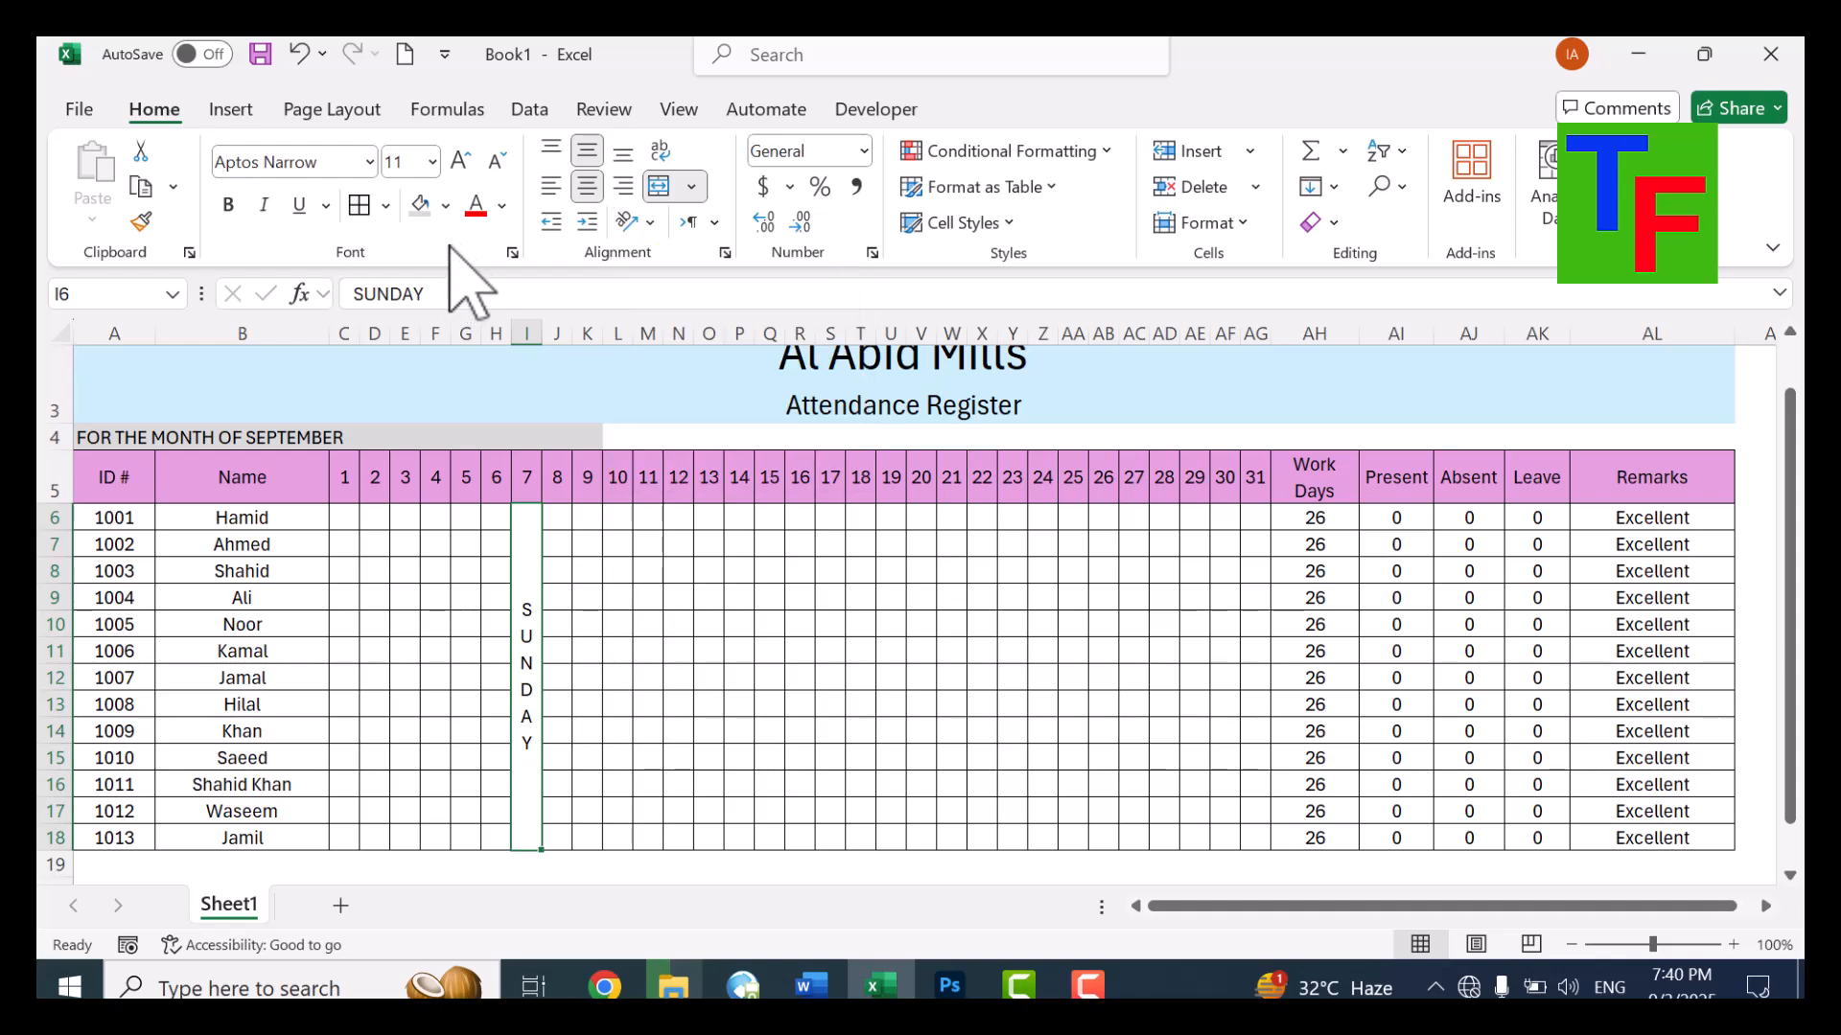
left_click(460, 161)
left_click(460, 161)
left_click(460, 161)
left_click(460, 161)
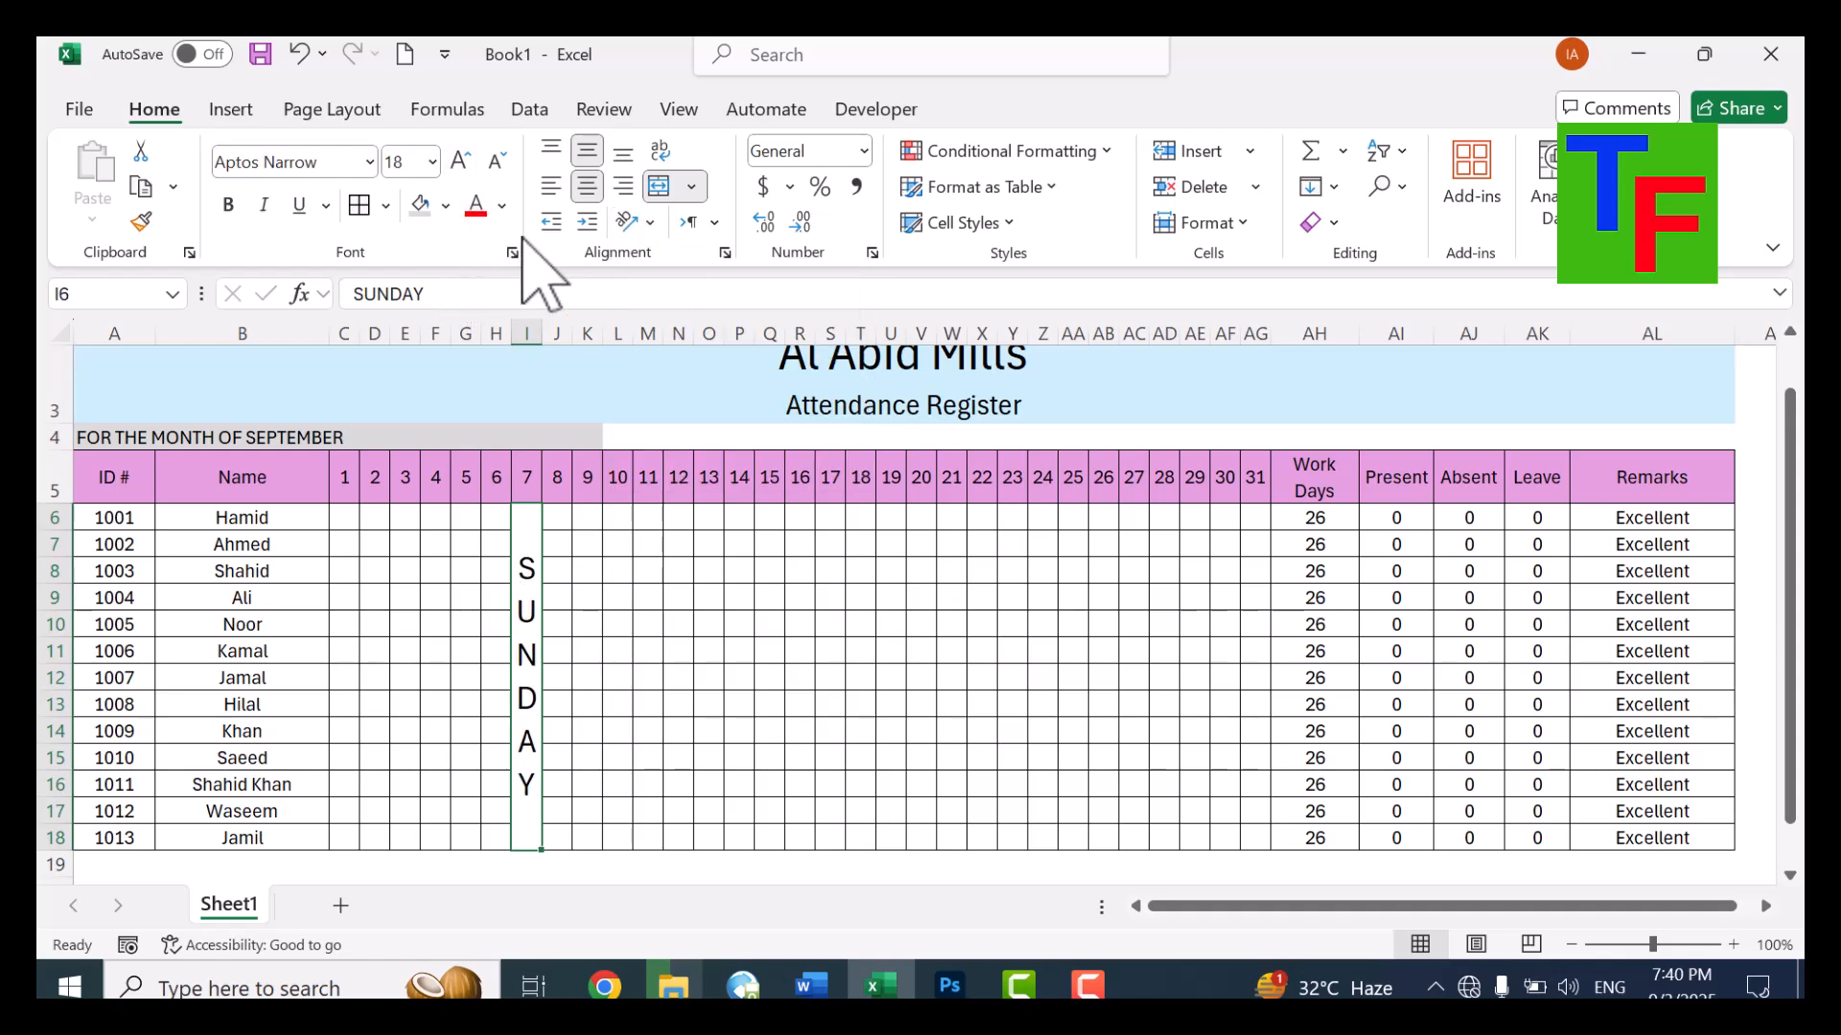
left_click(502, 205)
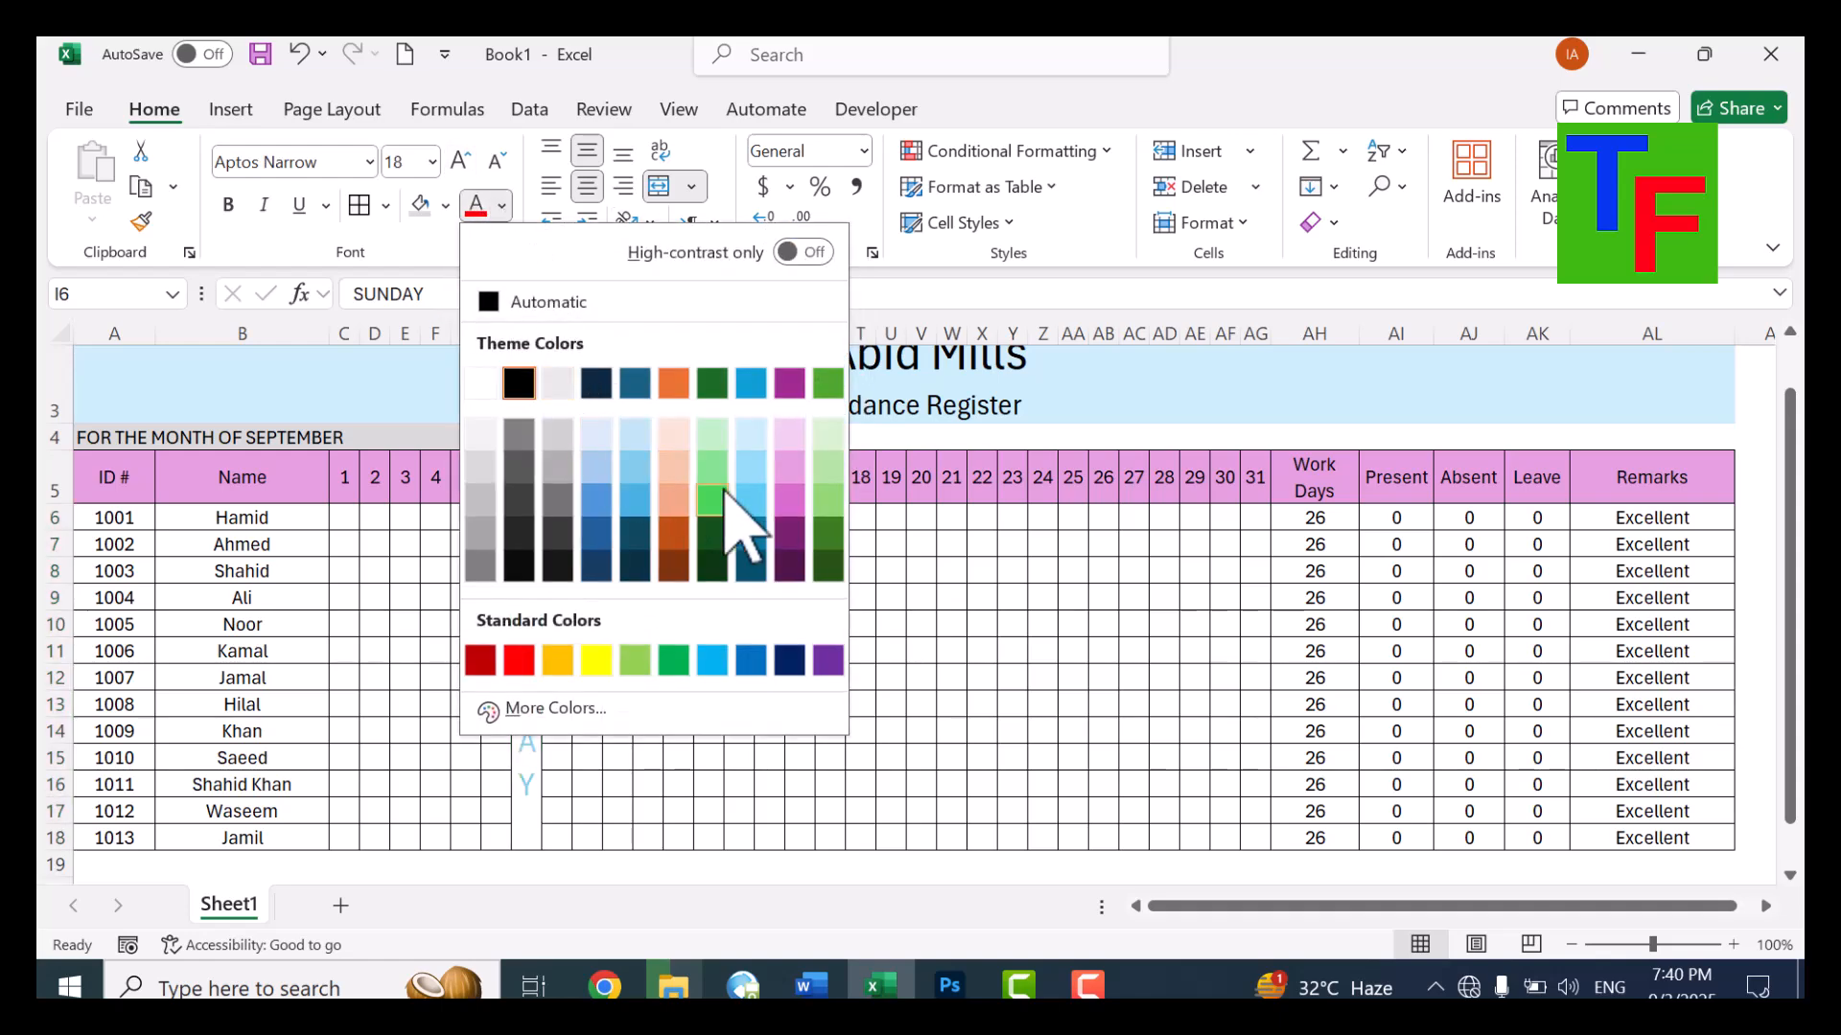
left_click(626, 39)
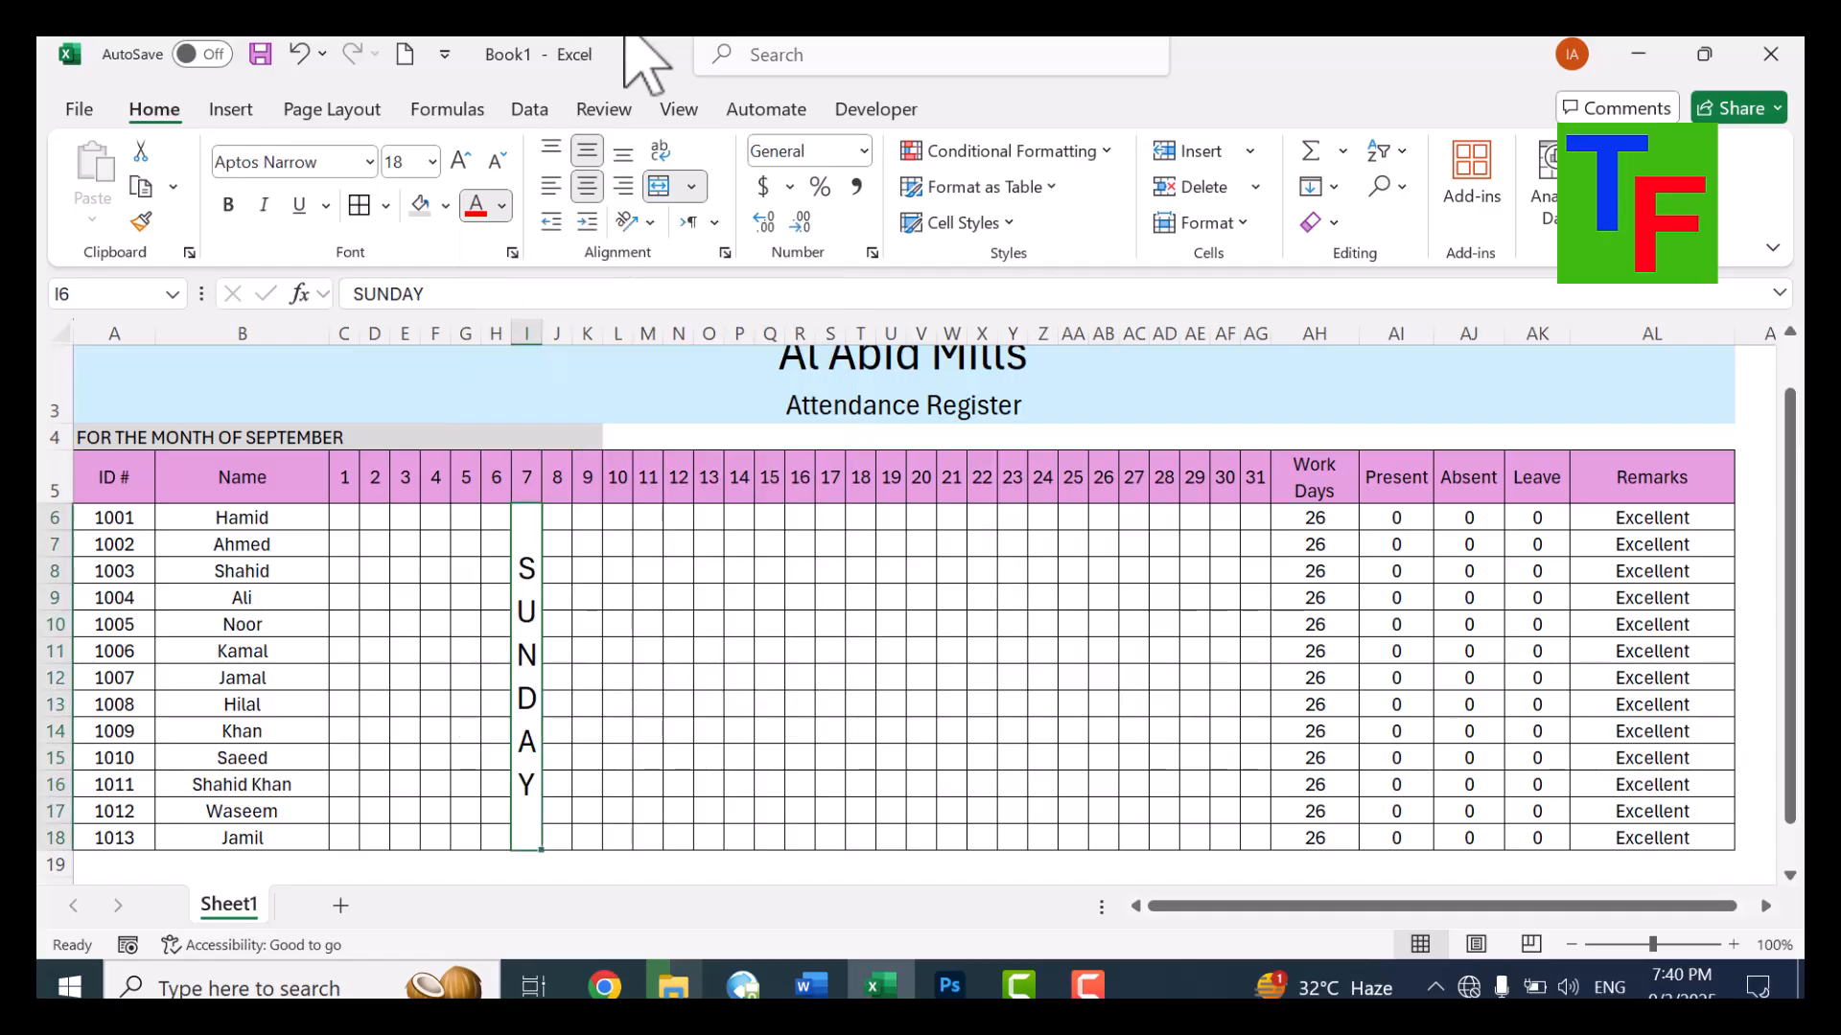
Fill the day-7 SUNDAY cell green and copy it
left_click(445, 205)
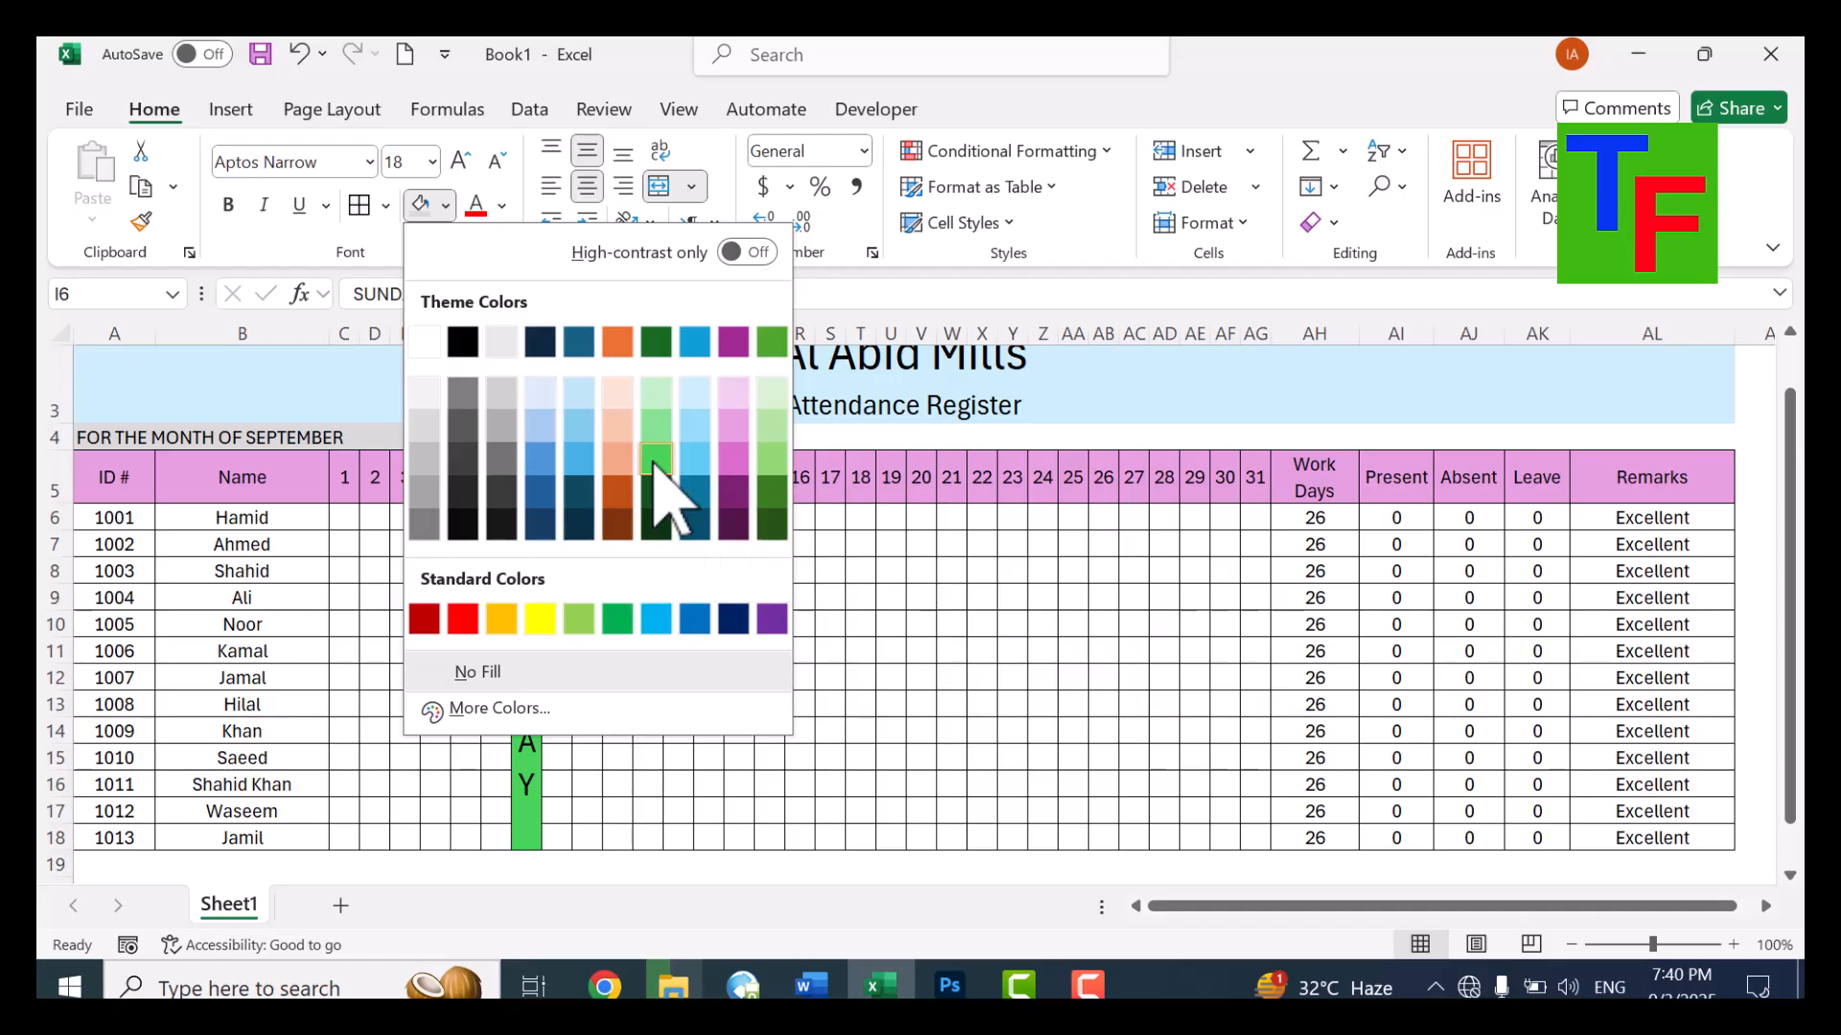
left_click(656, 458)
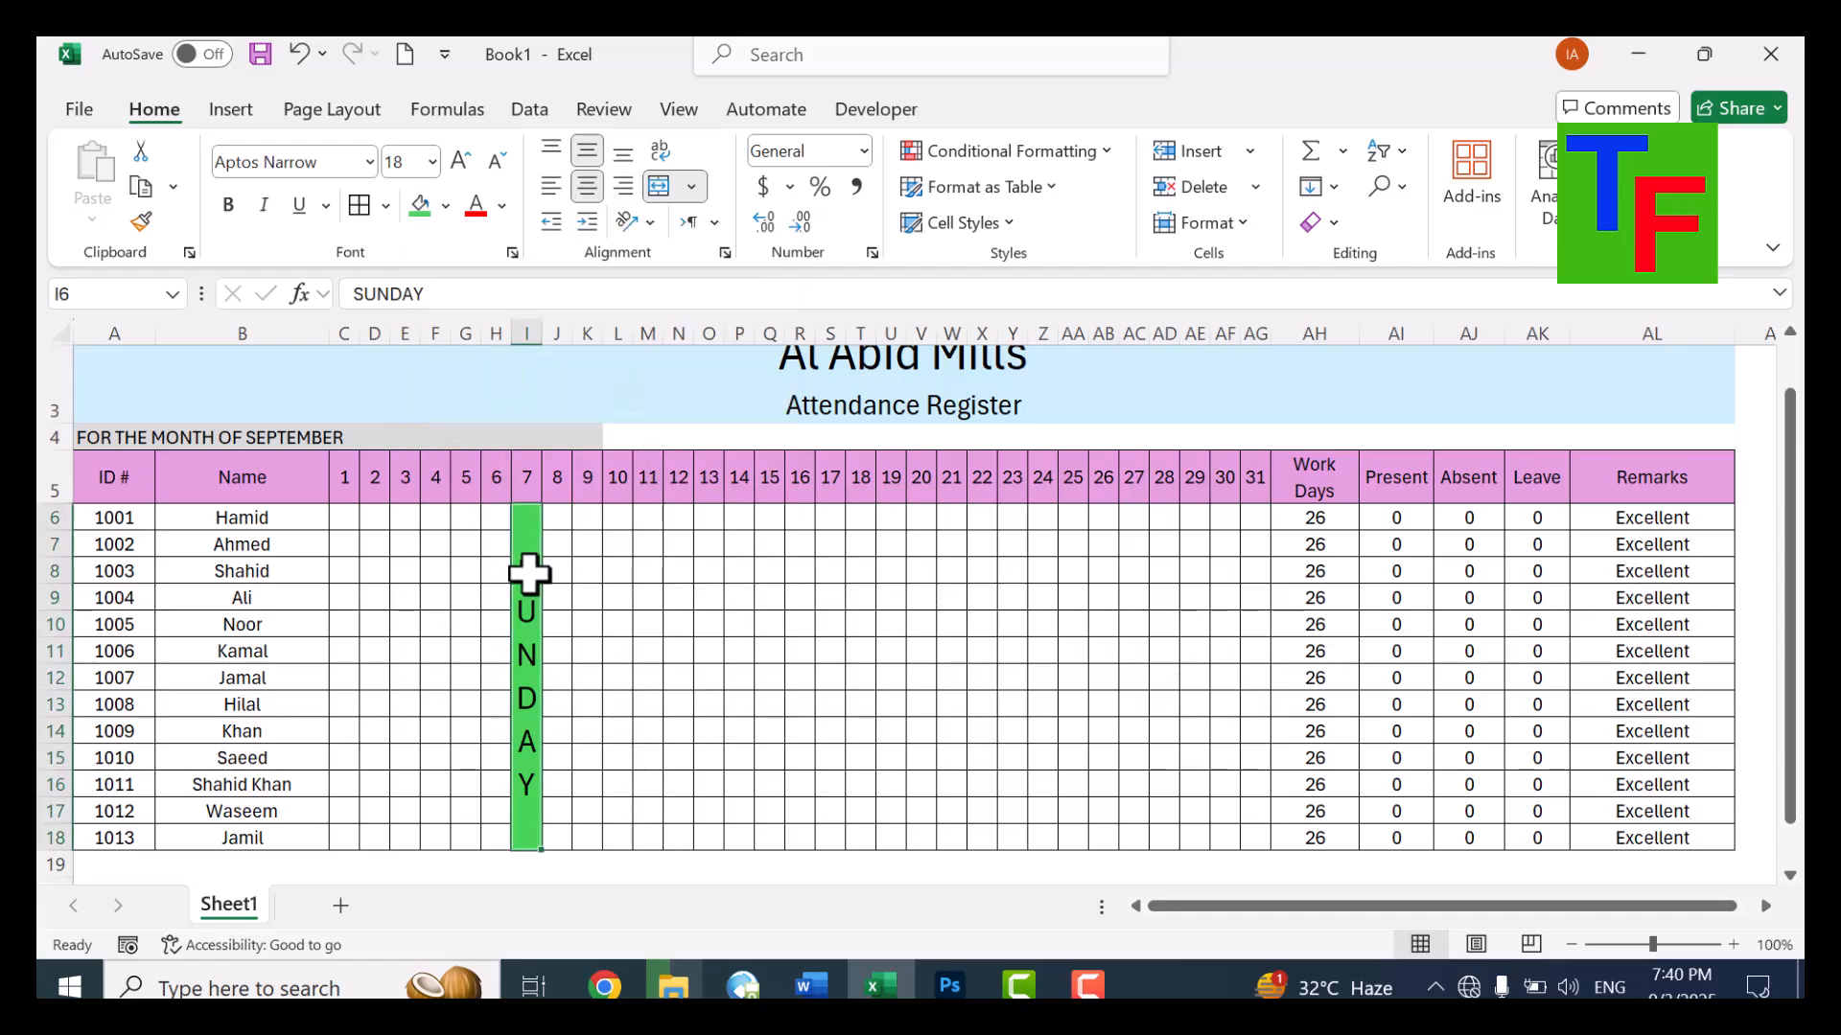
key("ctrl+c")
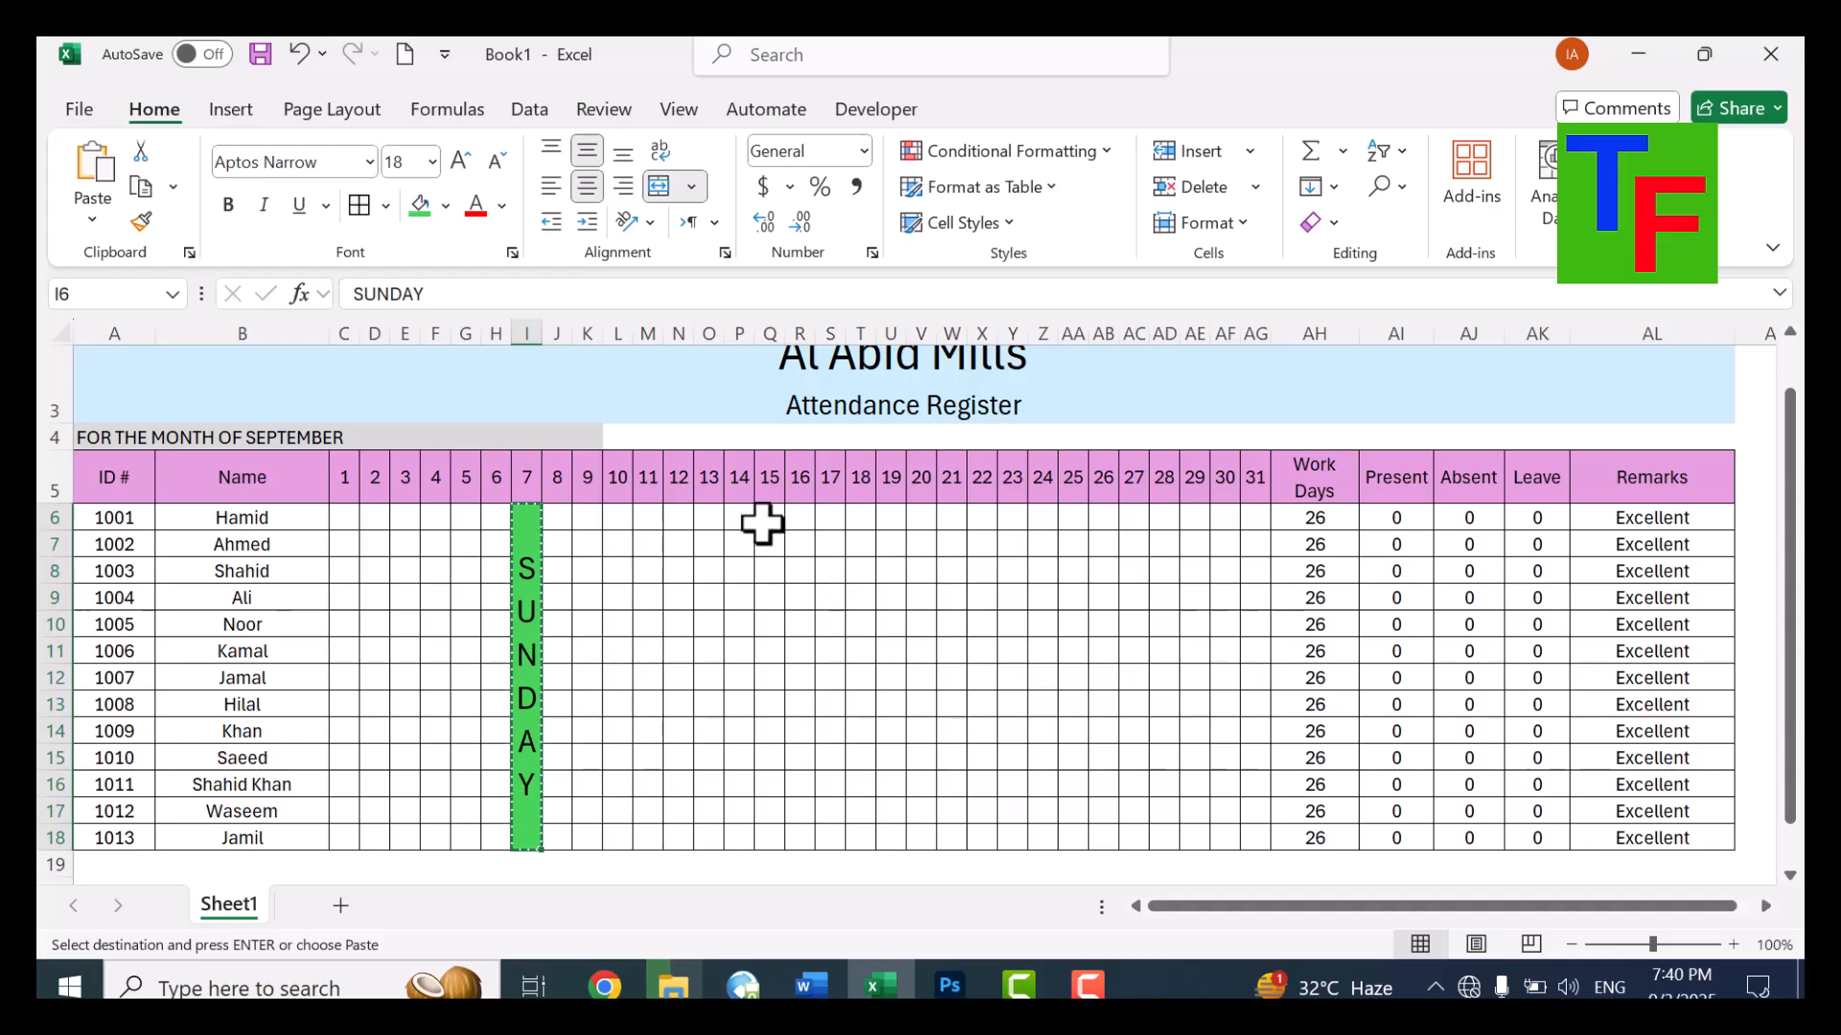
Paste the green SUNDAY cell into the day 14, 21 and 28 columns, rows 6–18
left_click_drag(743, 515, 742, 836)
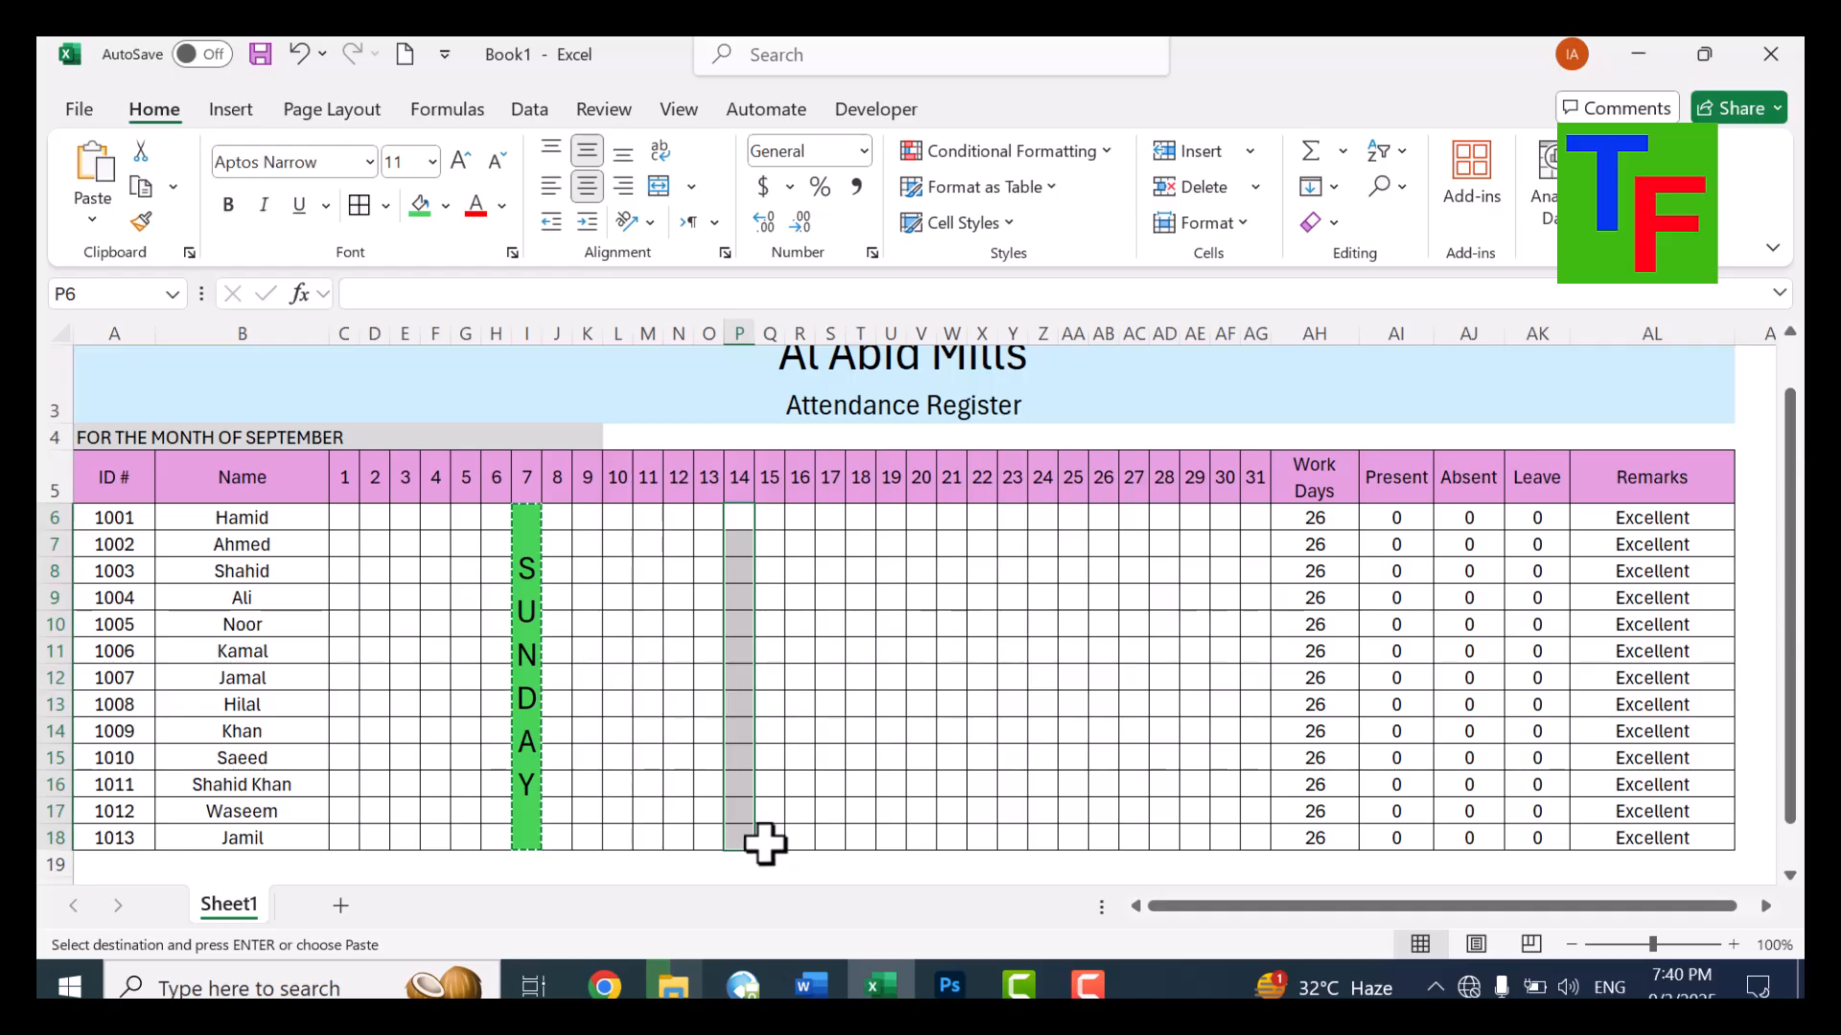
key("ctrl+v")
left_click_drag(959, 523, 961, 837)
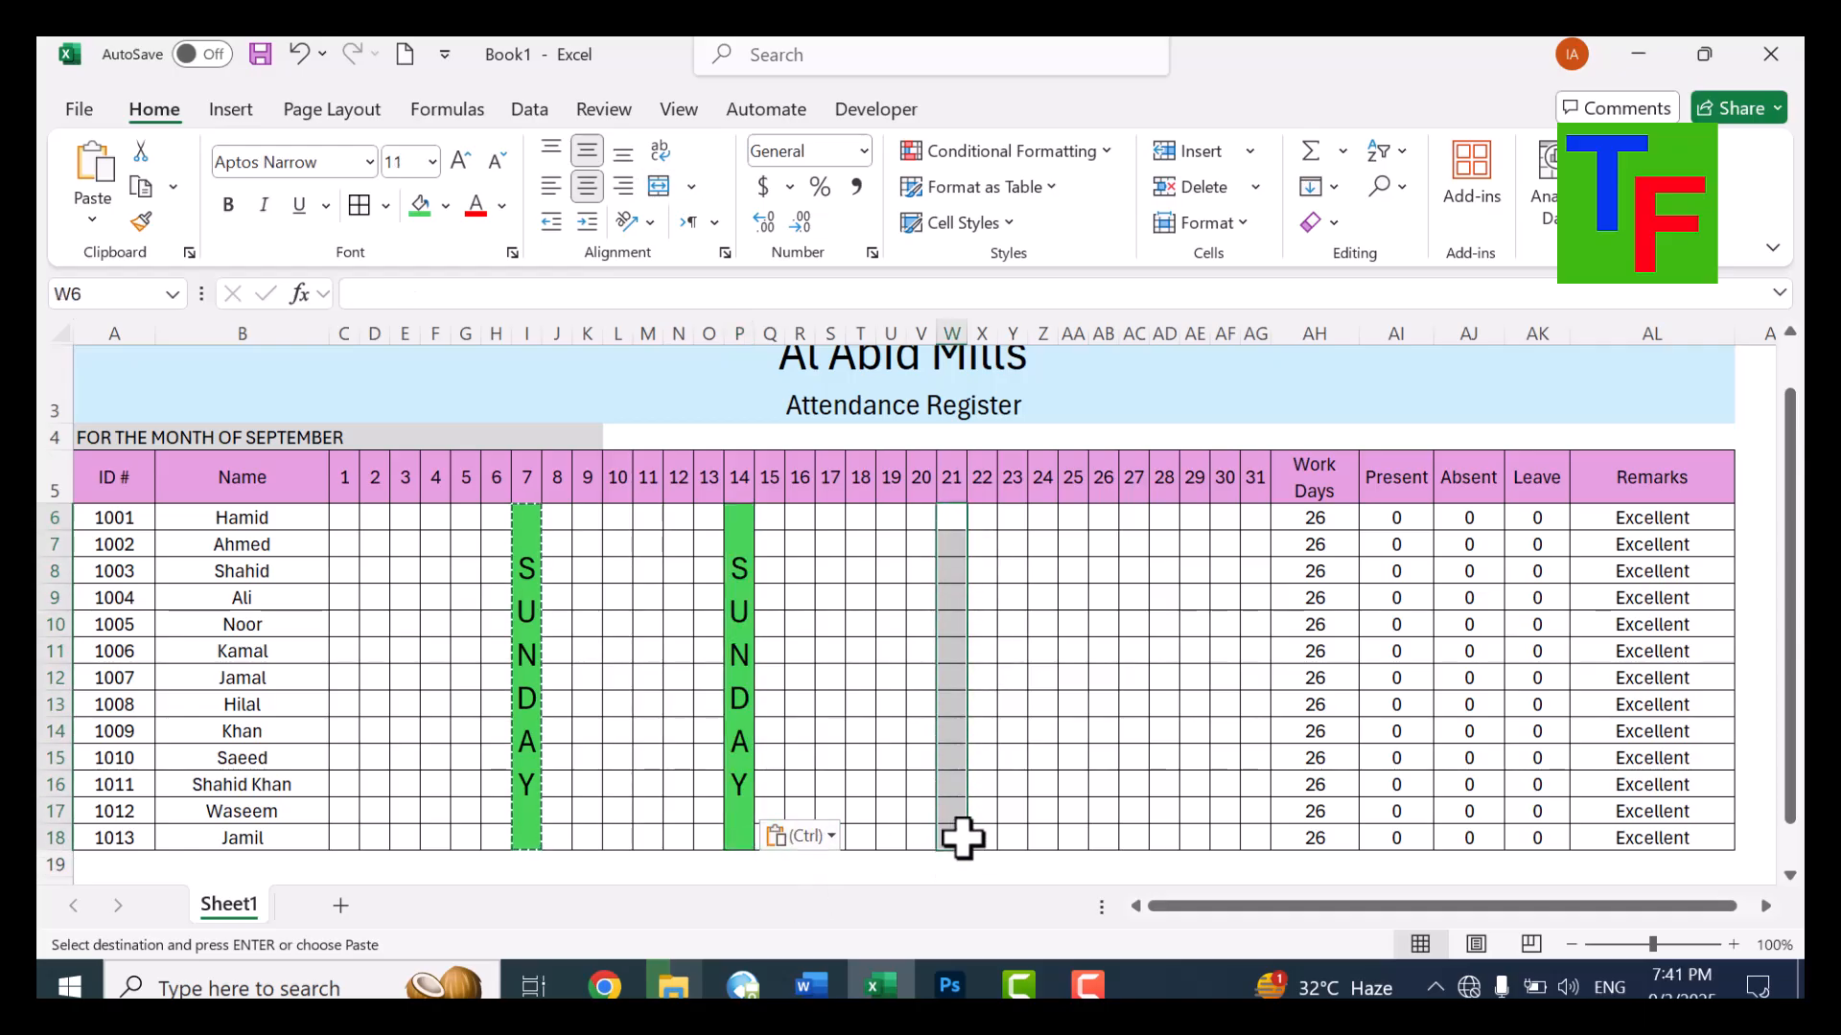
key("ctrl+v")
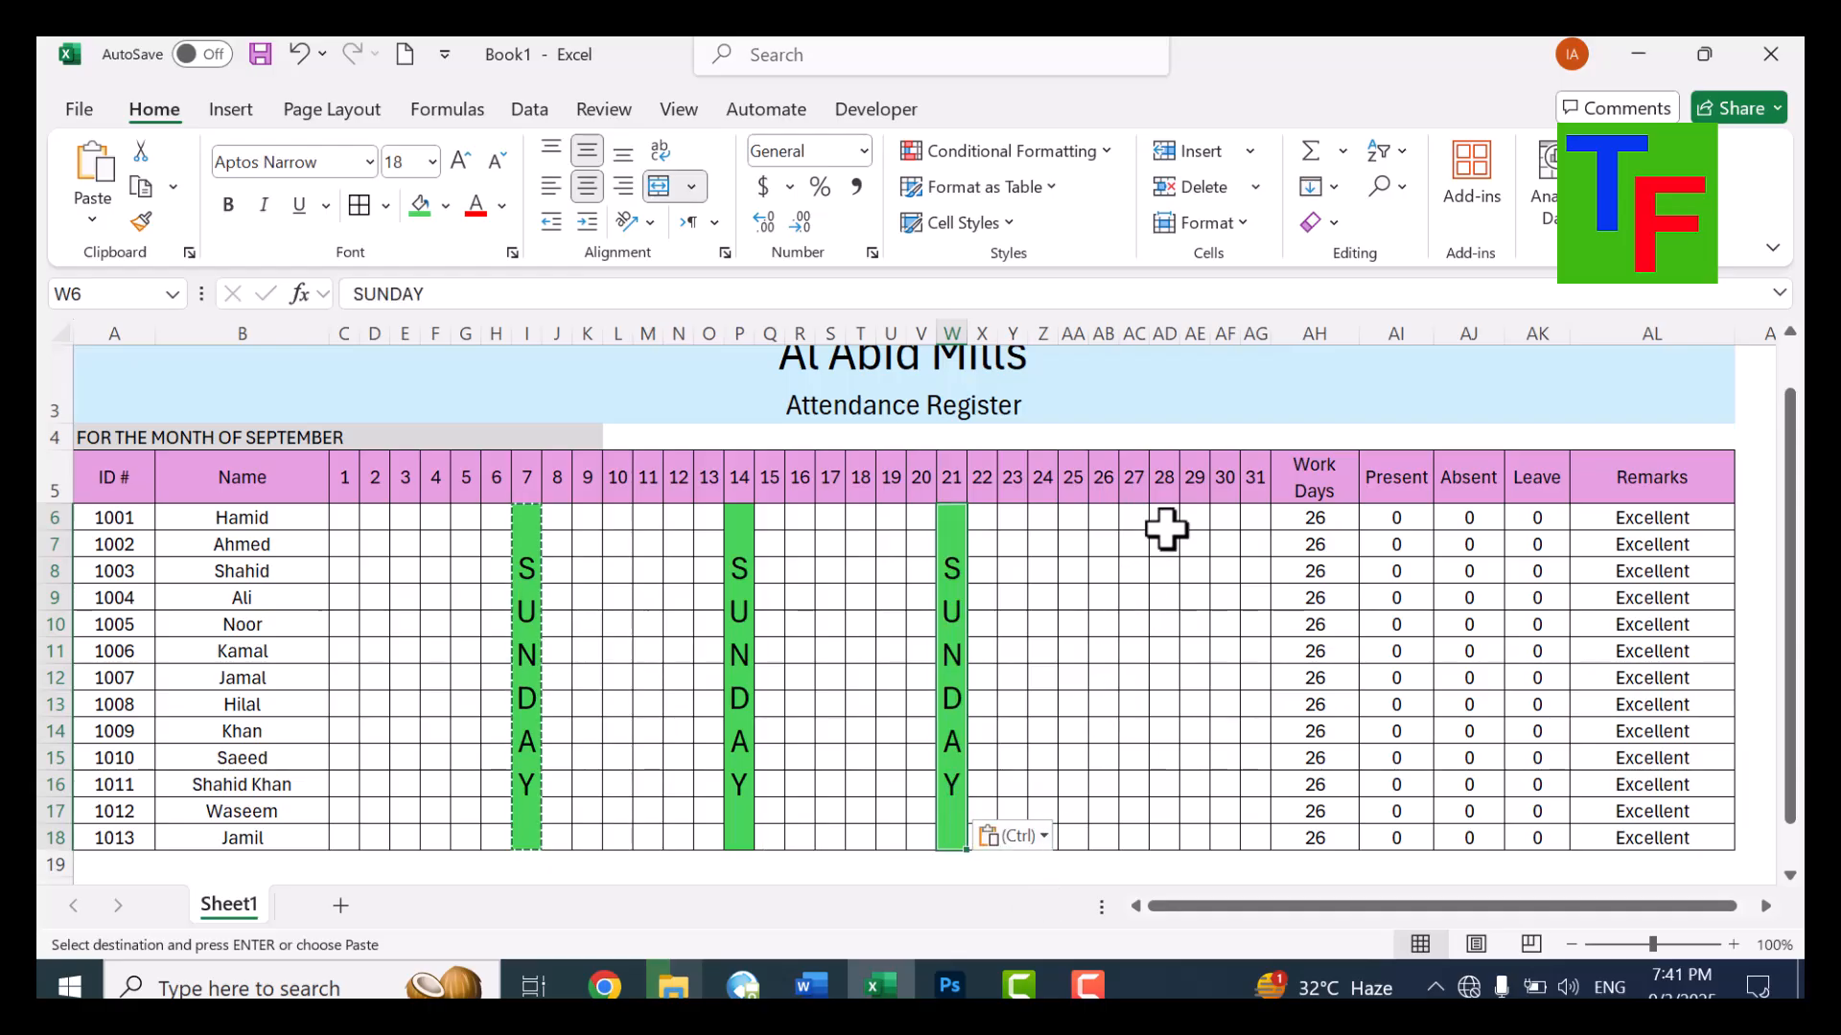
left_click_drag(1174, 518, 1168, 856)
key("ctrl+v")
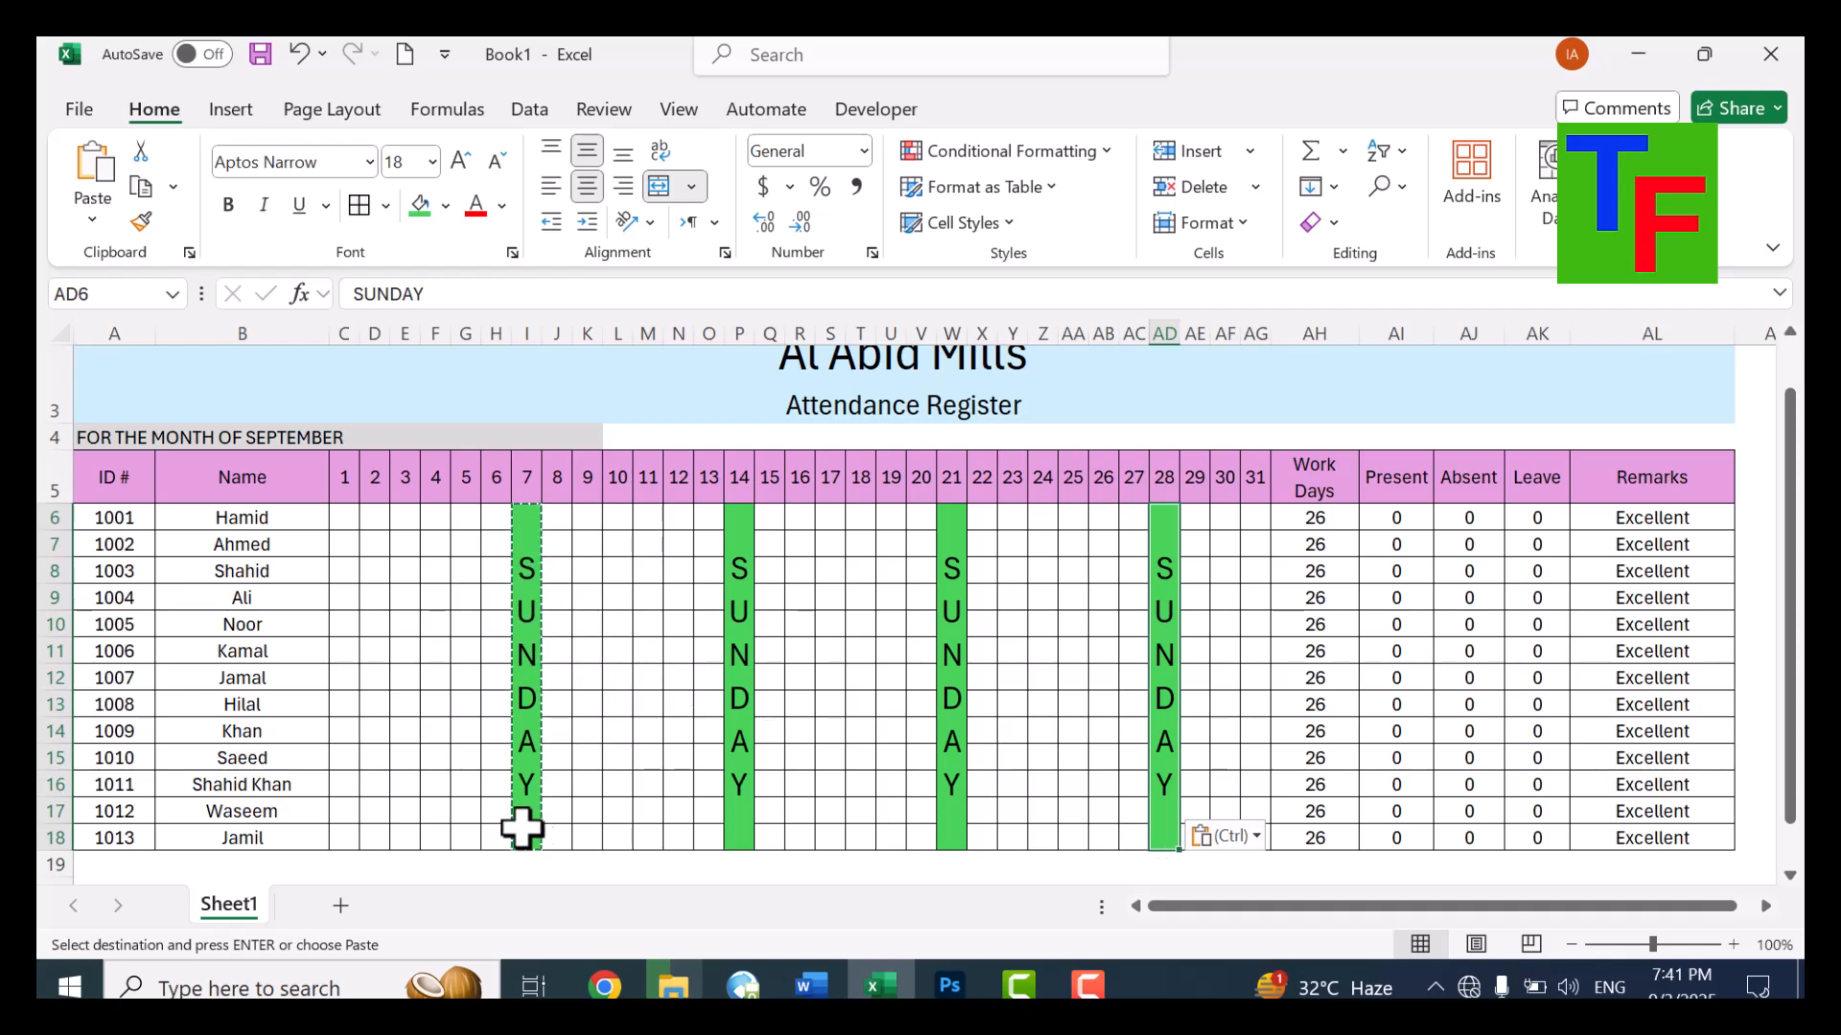
Re-merge the day 7 SUNDAY cells I6:I18 with Merge & Center
left_click(525, 652)
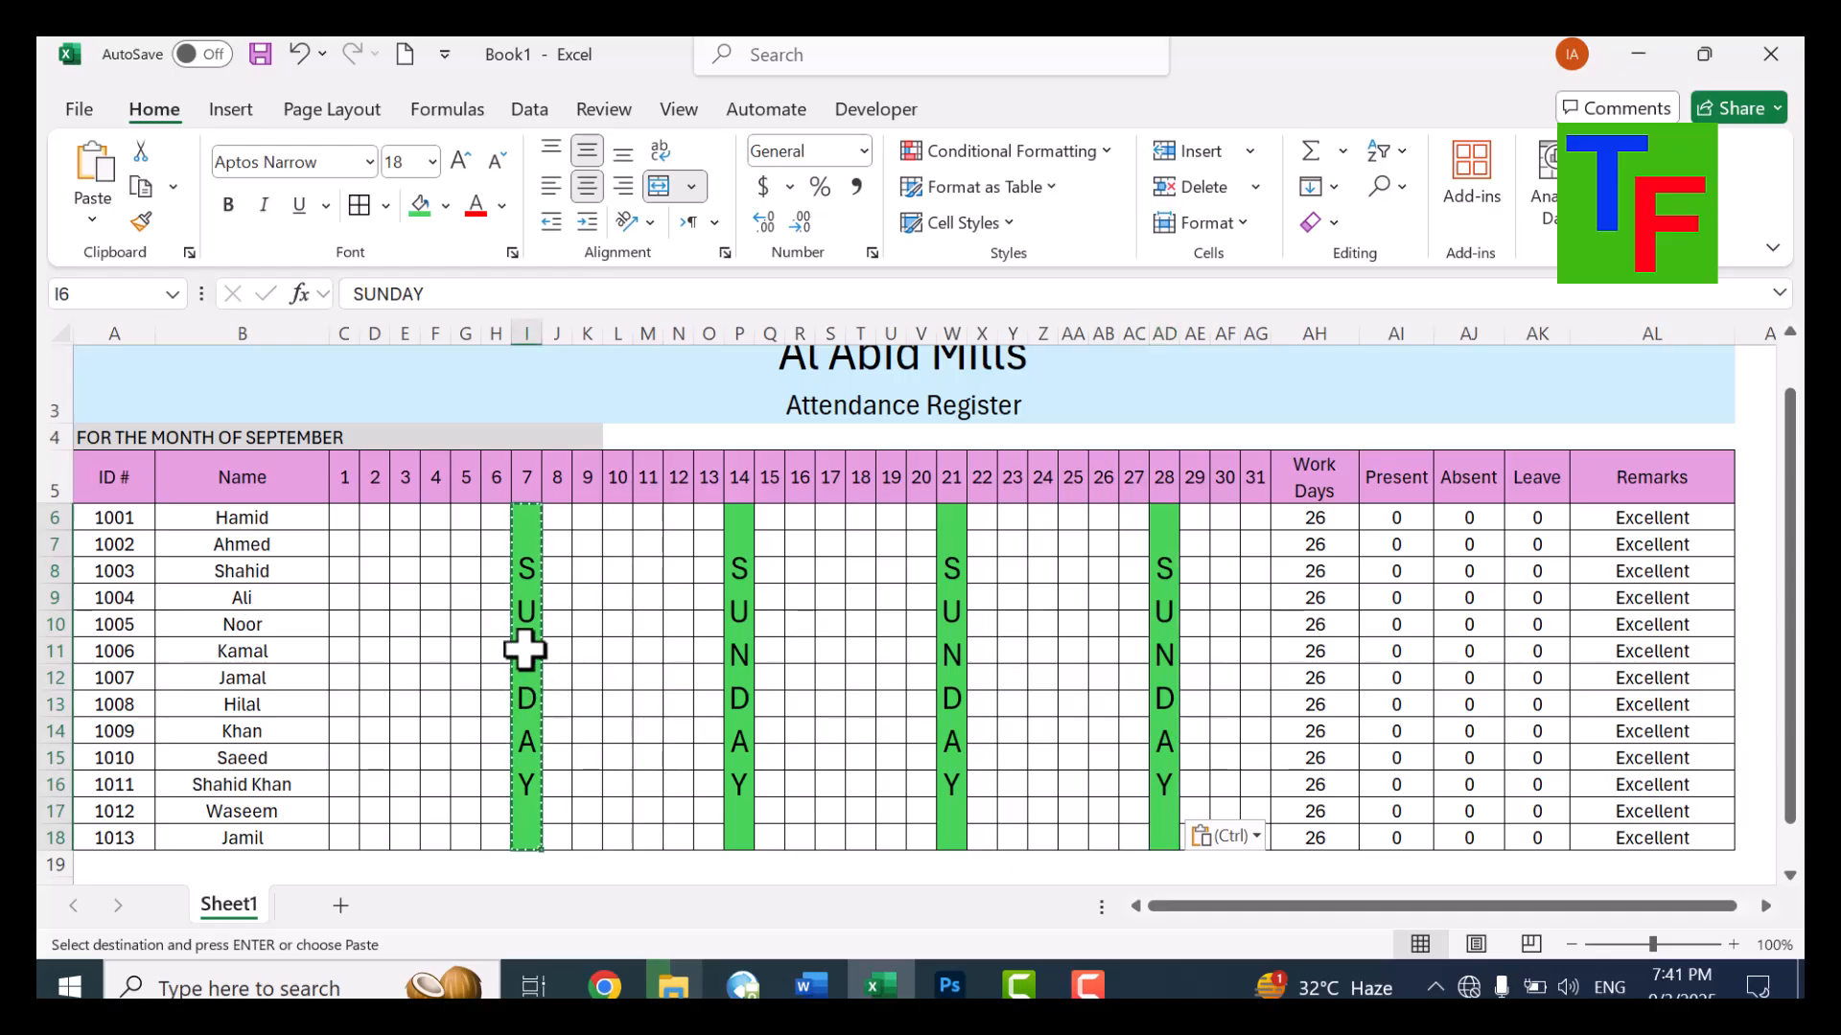
key("Return")
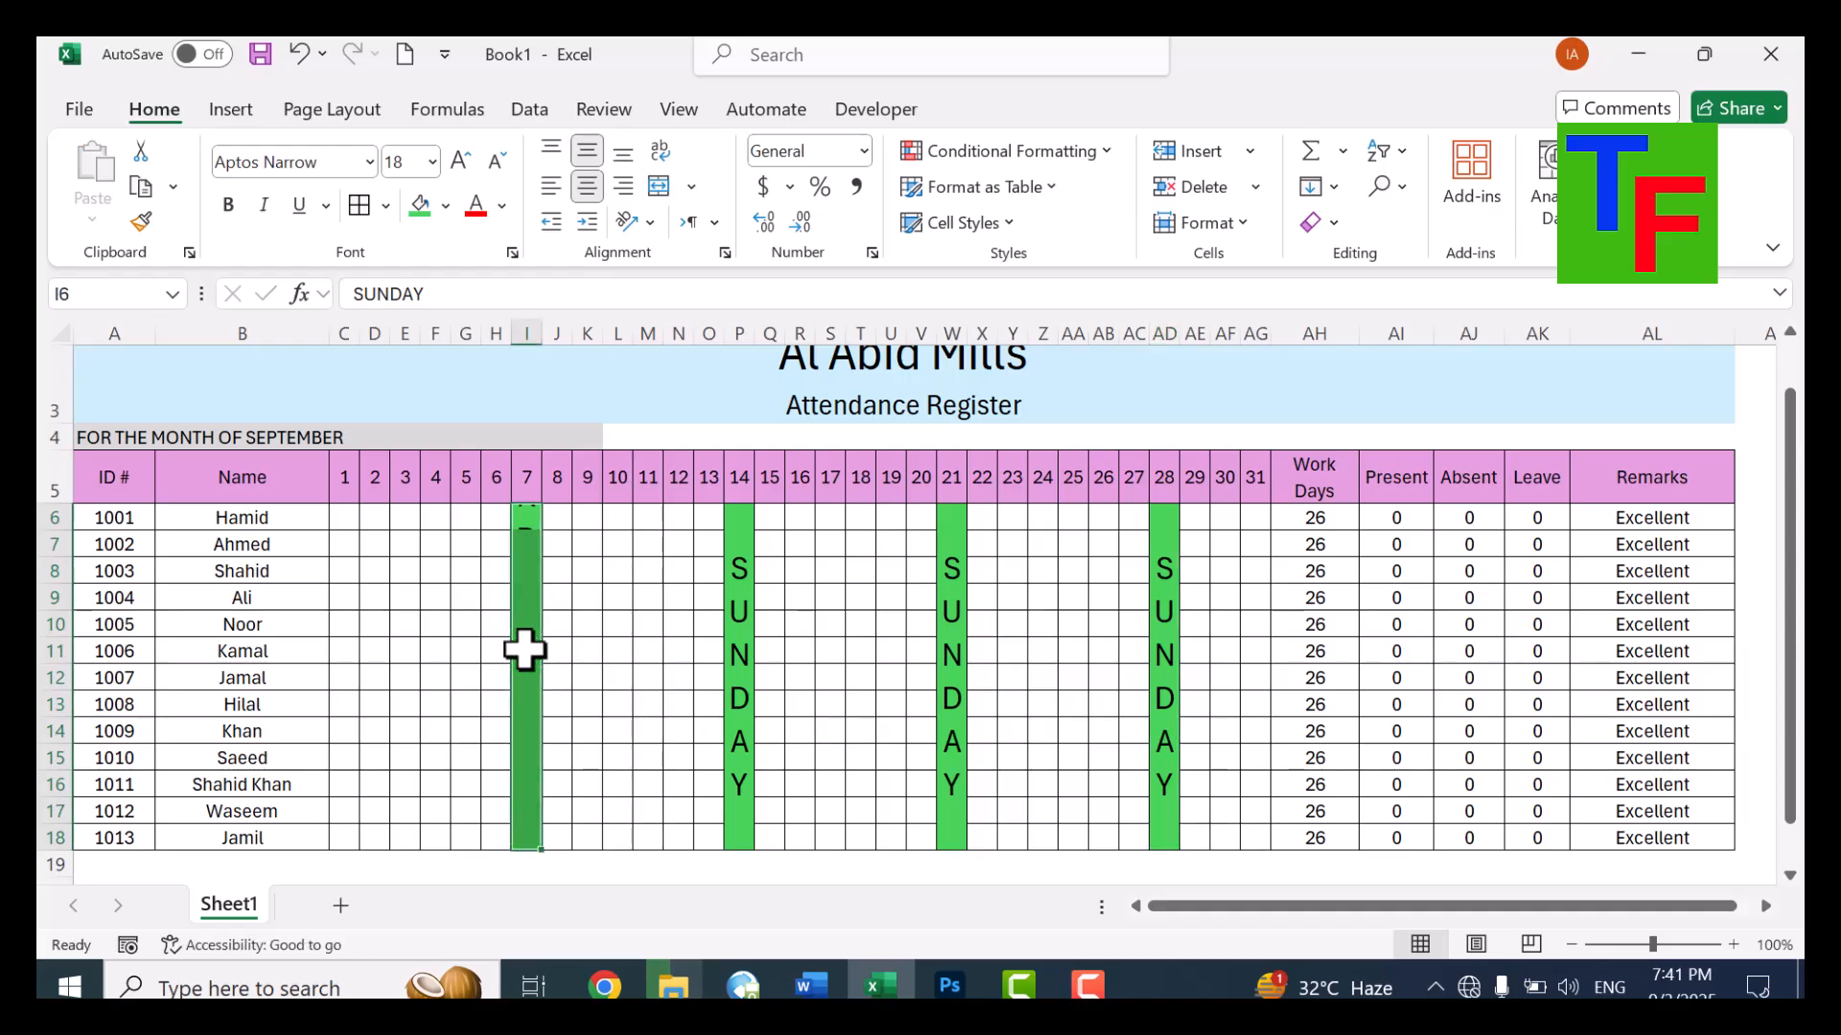
key("Down")
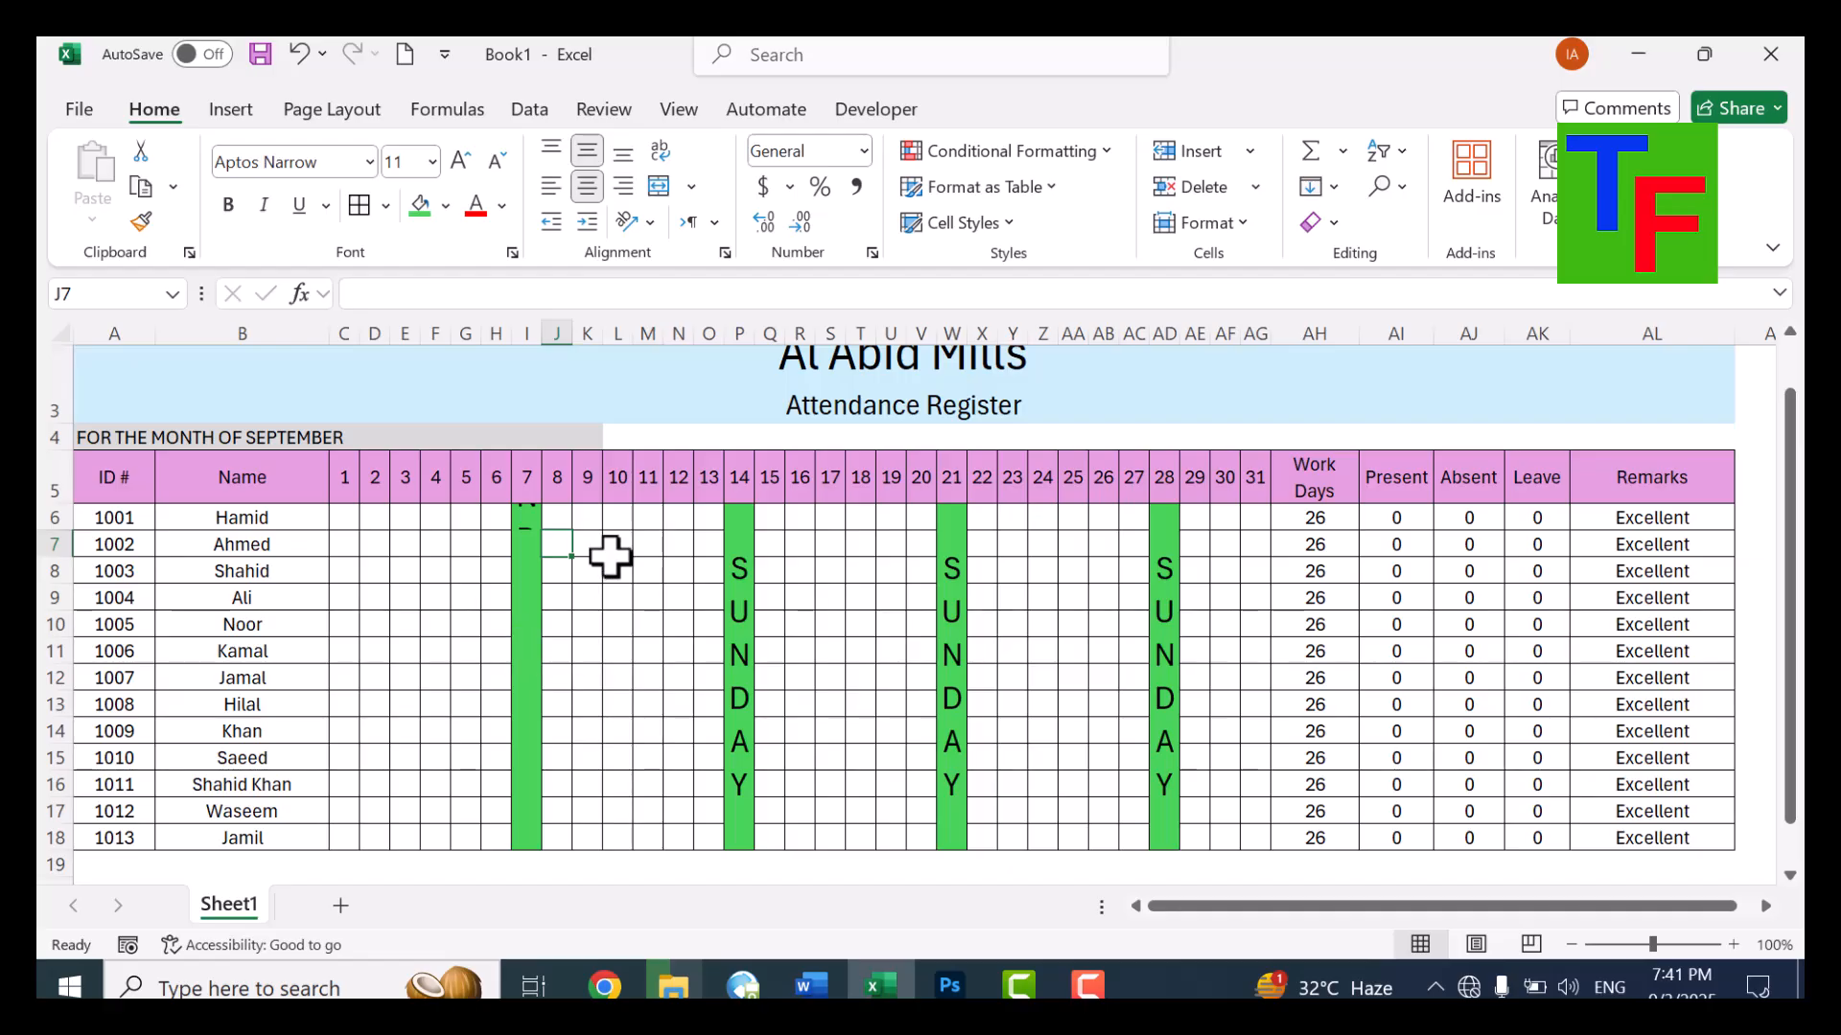
left_click_drag(522, 518, 521, 838)
left_click(657, 186)
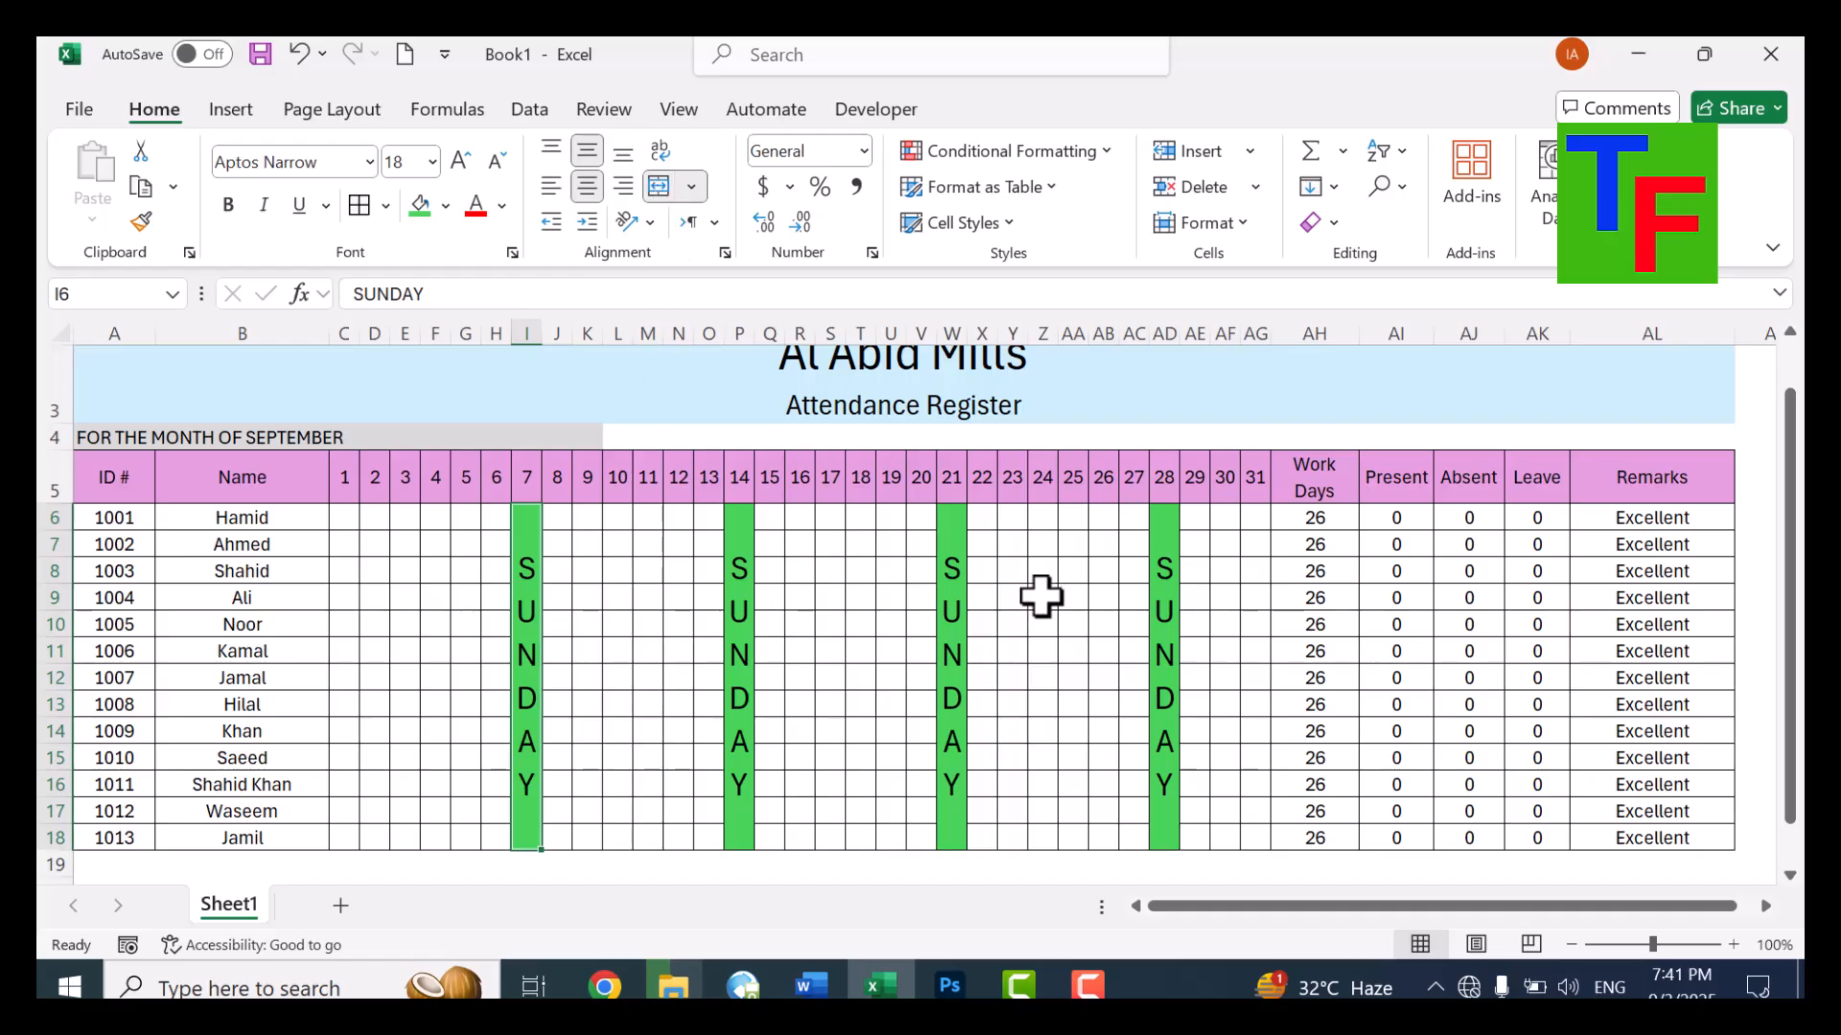
Enter P in every day 1 cell from C6 to C18 for all 13 employees
left_click(339, 527)
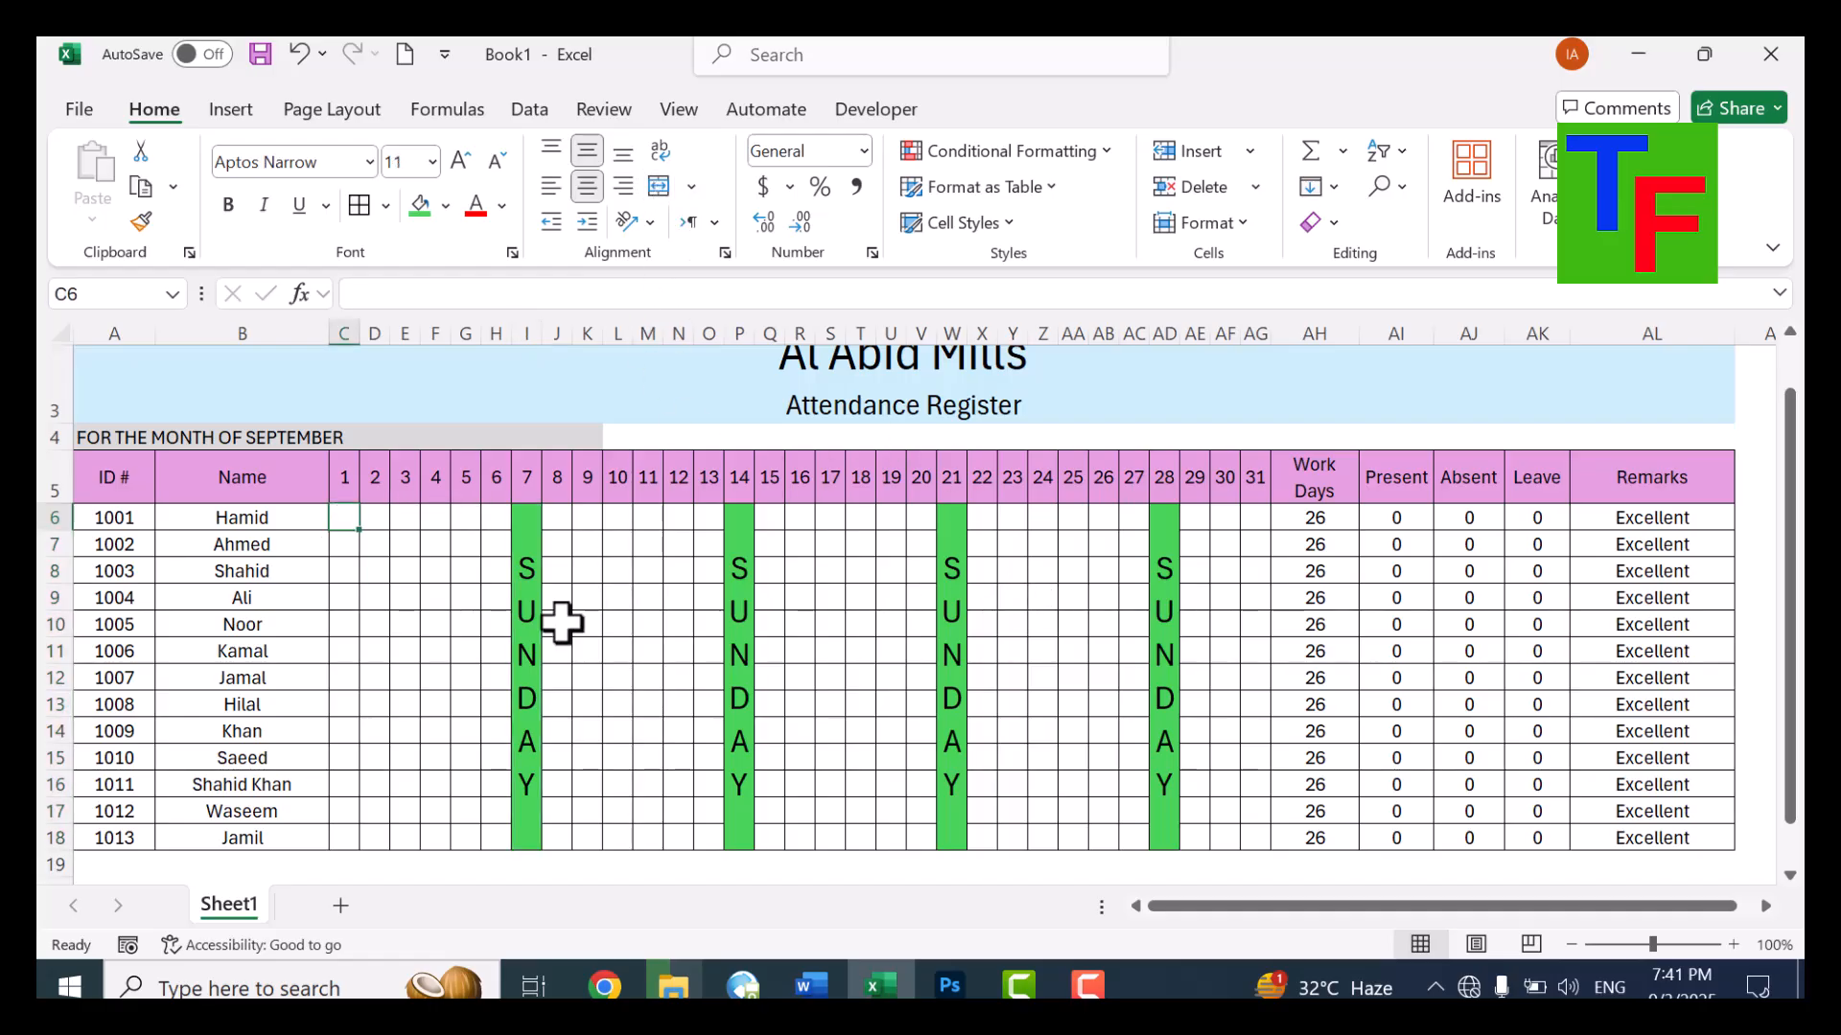
type("P")
key("Return")
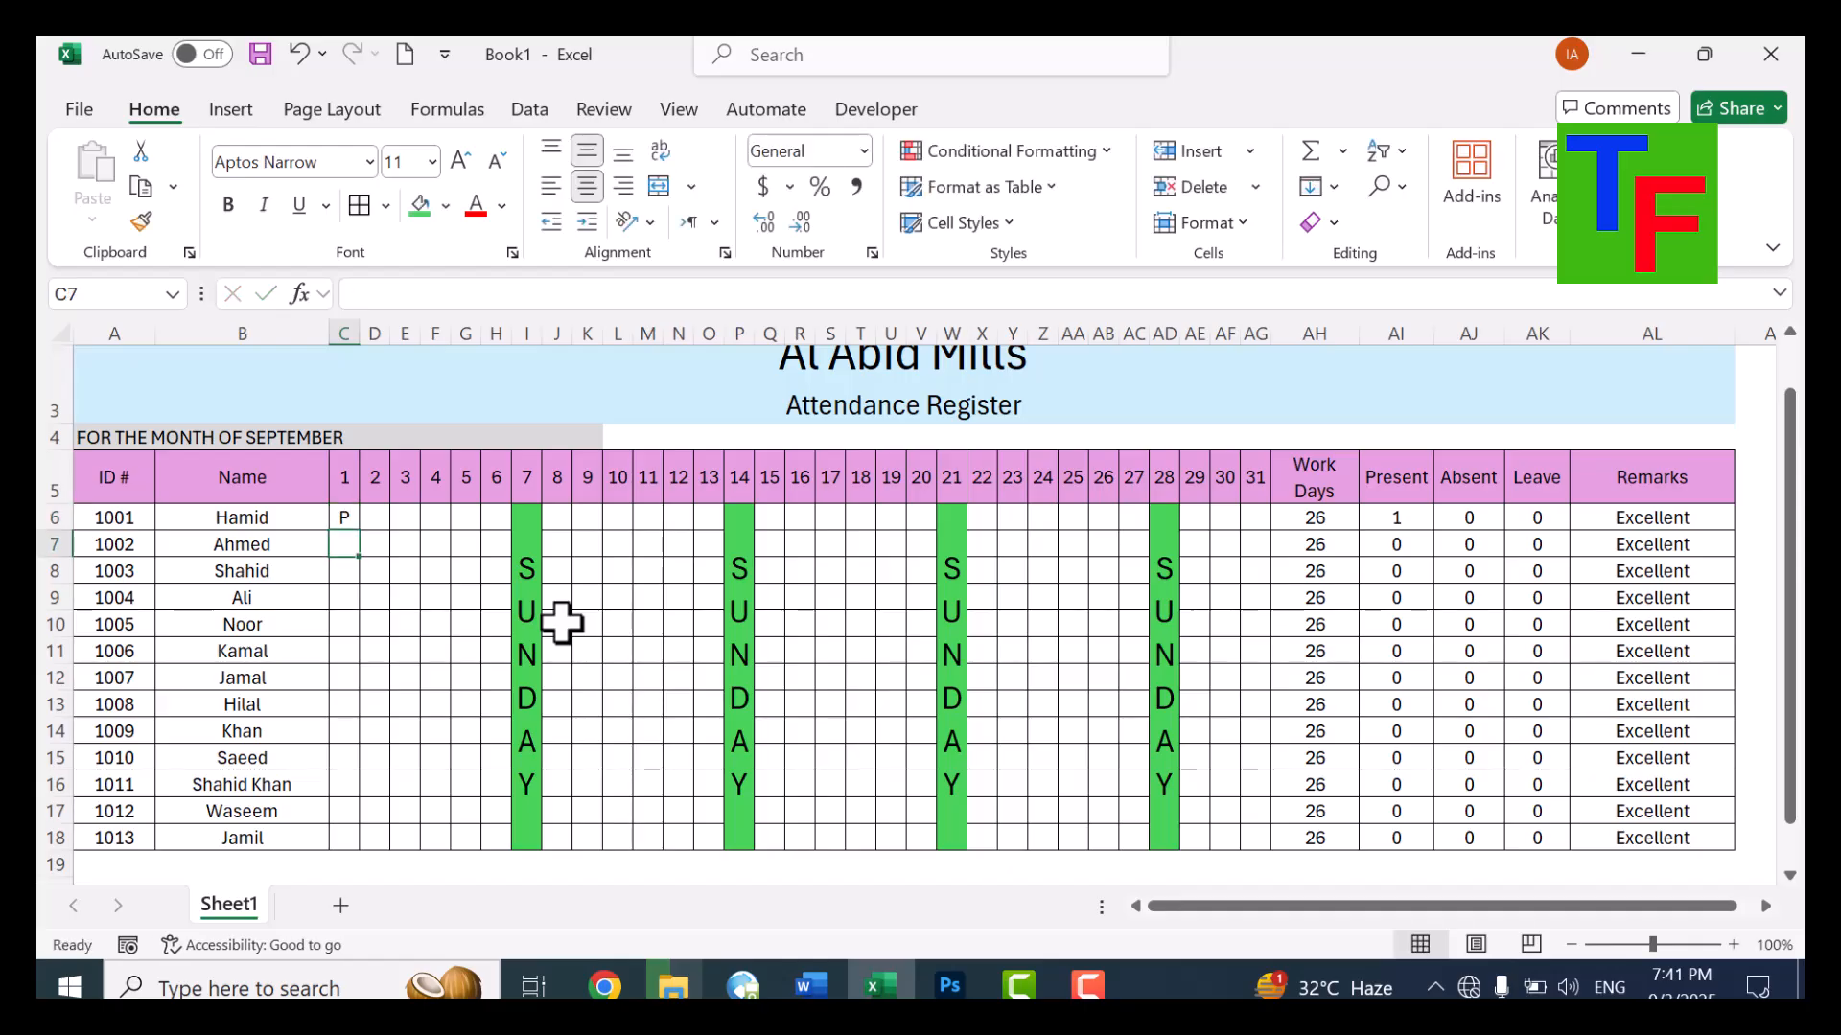
type("P")
key("Return")
type("P")
key("Return")
type("P")
key("Return")
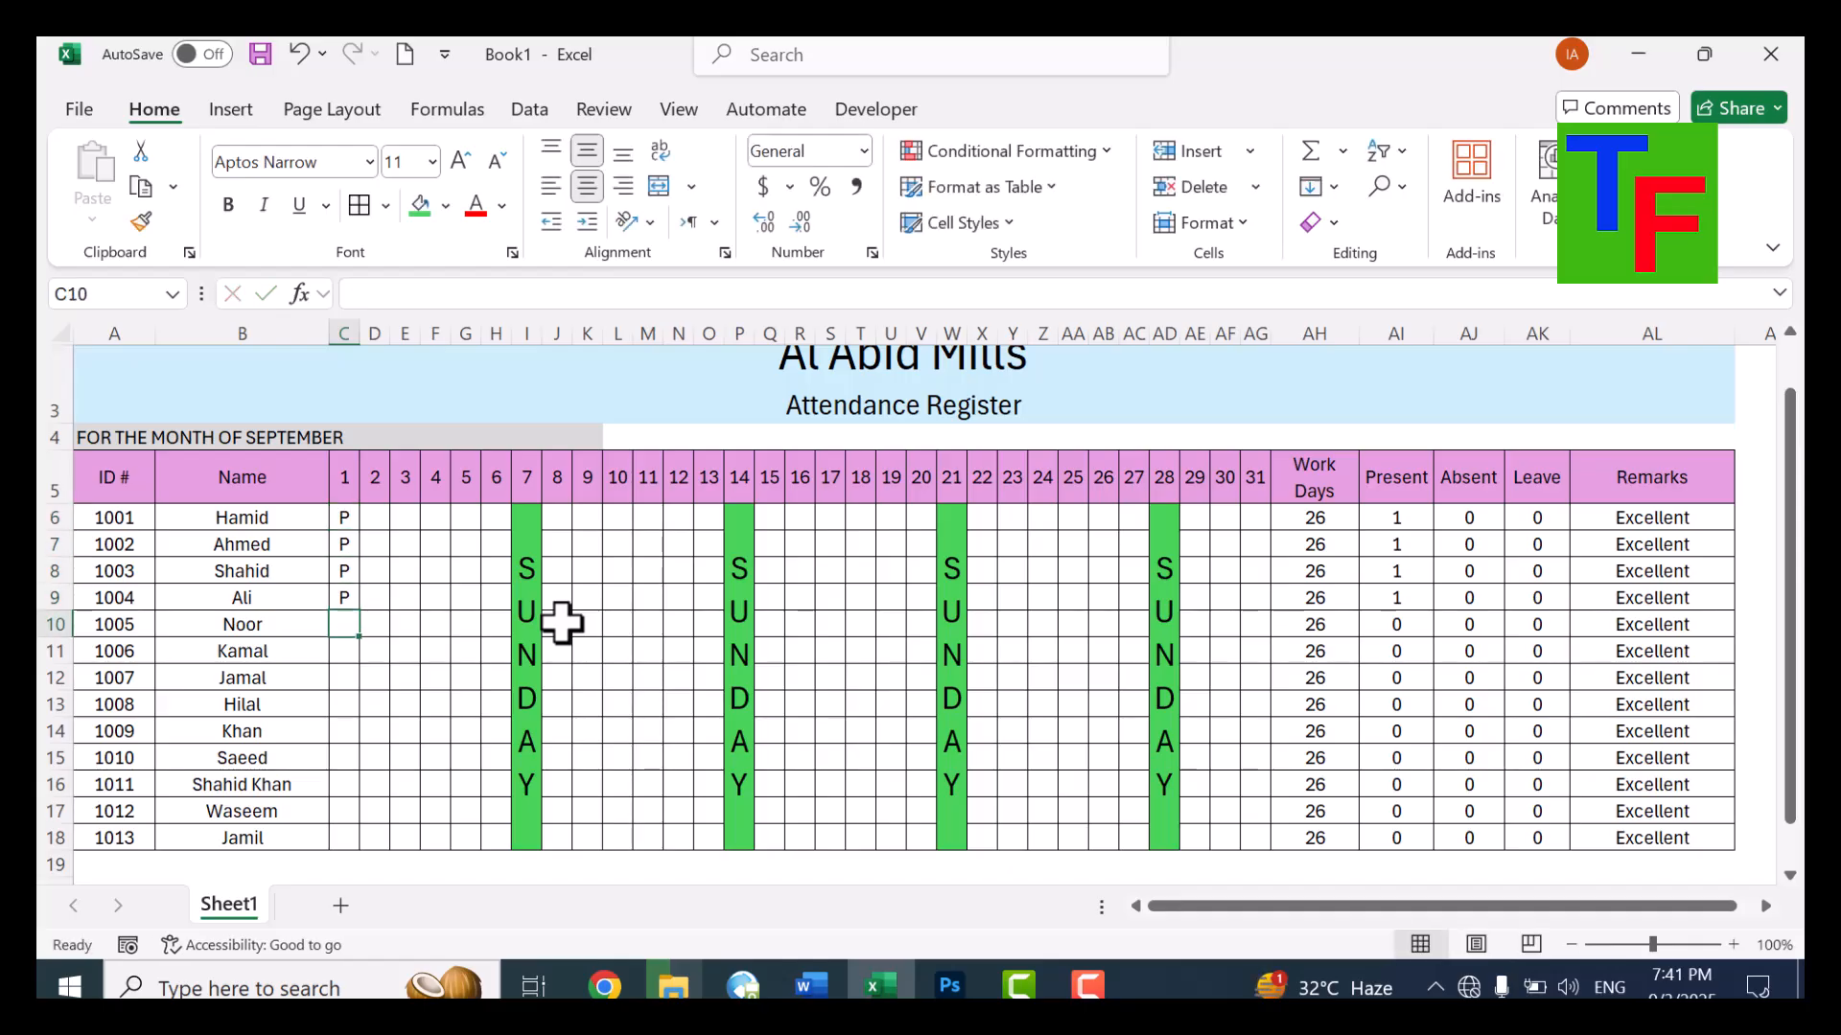
type("P")
key("Return")
type("P")
key("Return")
type("P")
key("Return")
type("P")
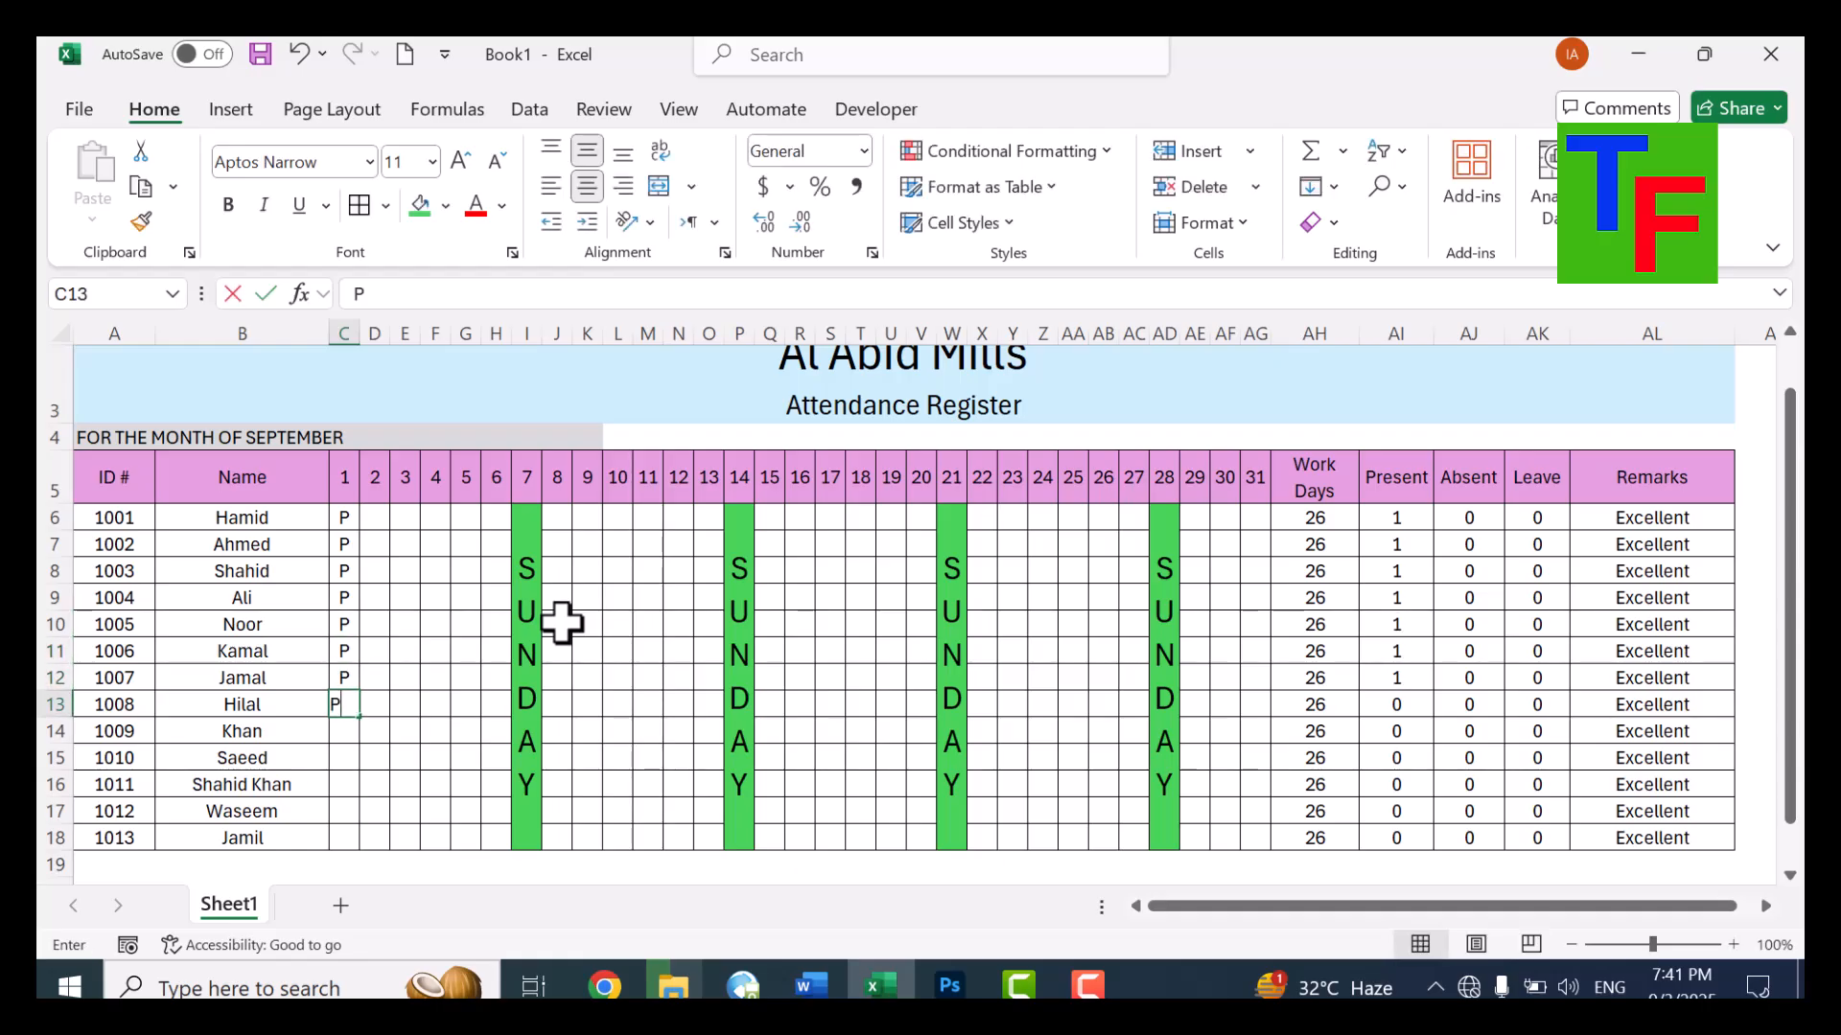
key("Return")
type("P{")
key("BackSpace")
key("Return")
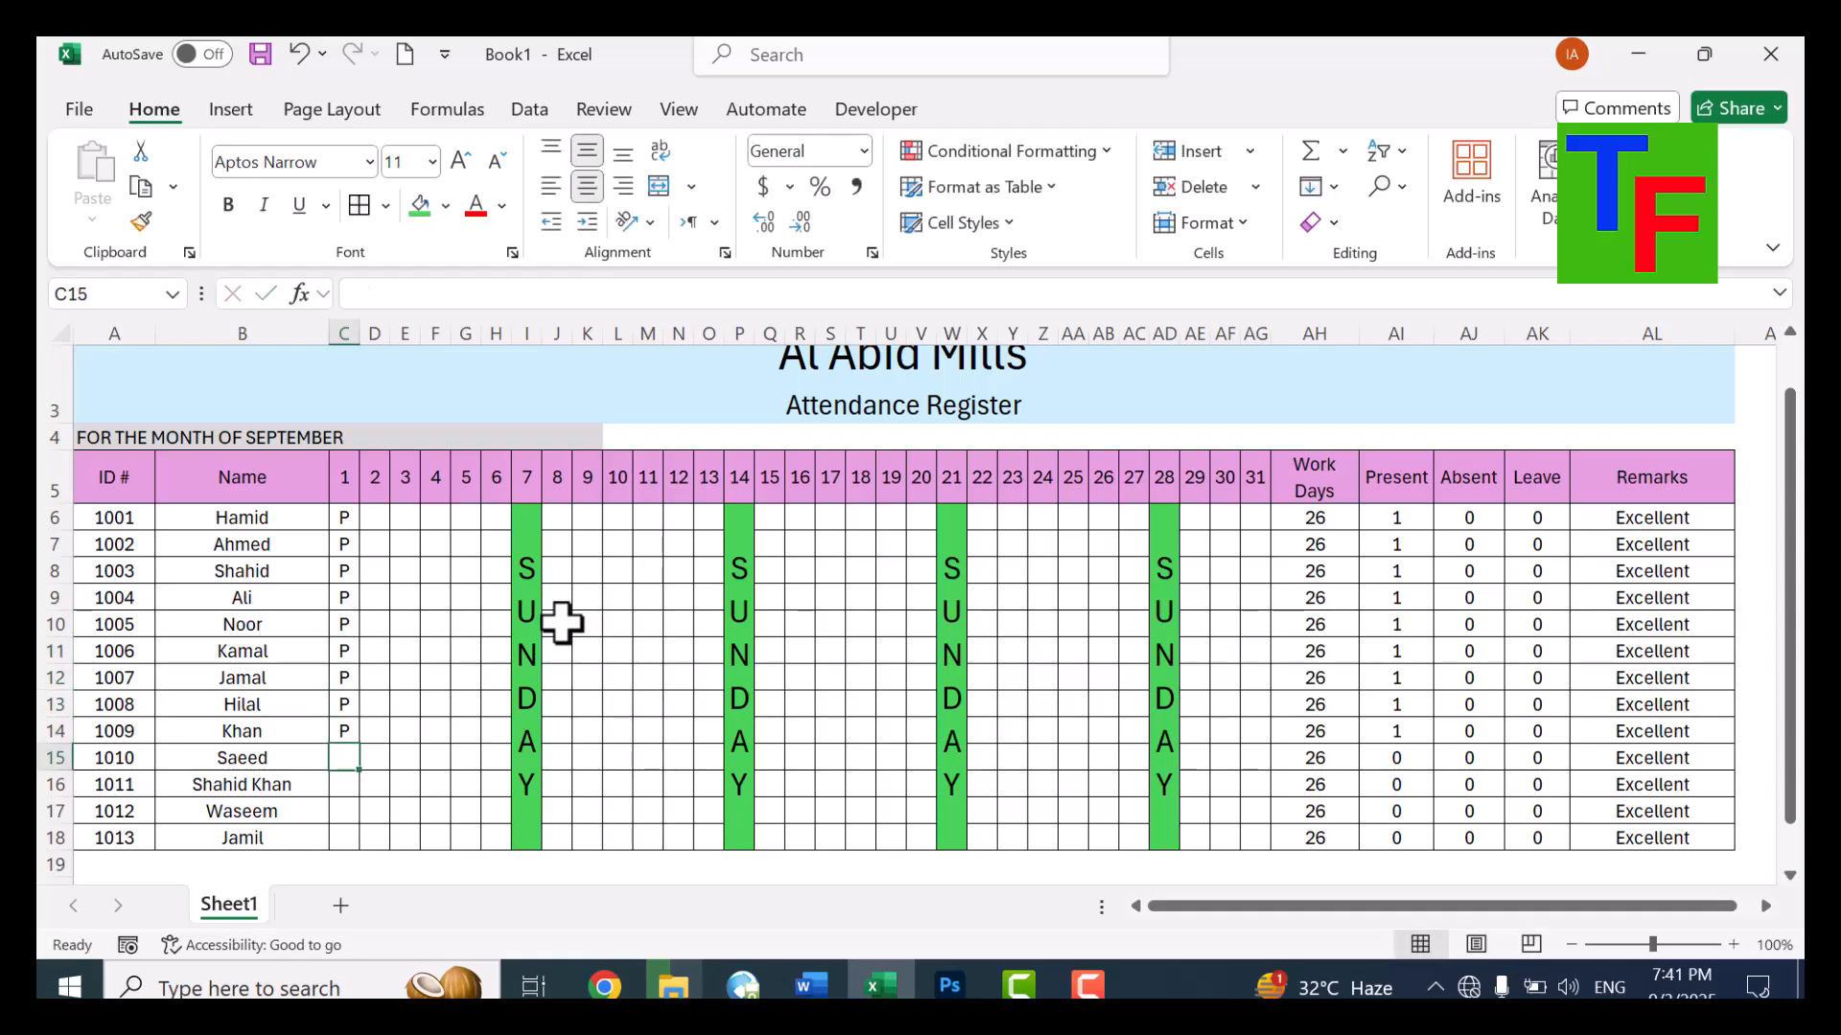
type("P")
key("Return")
type("P")
key("Return")
type("P")
key("Return")
key("Return")
key("Up")
type("P")
key("Up")
key("Up")
key("Up")
key("Up")
key("Up")
key("Up")
key("Up")
key("Up")
key("Up")
key("Up")
key("Up")
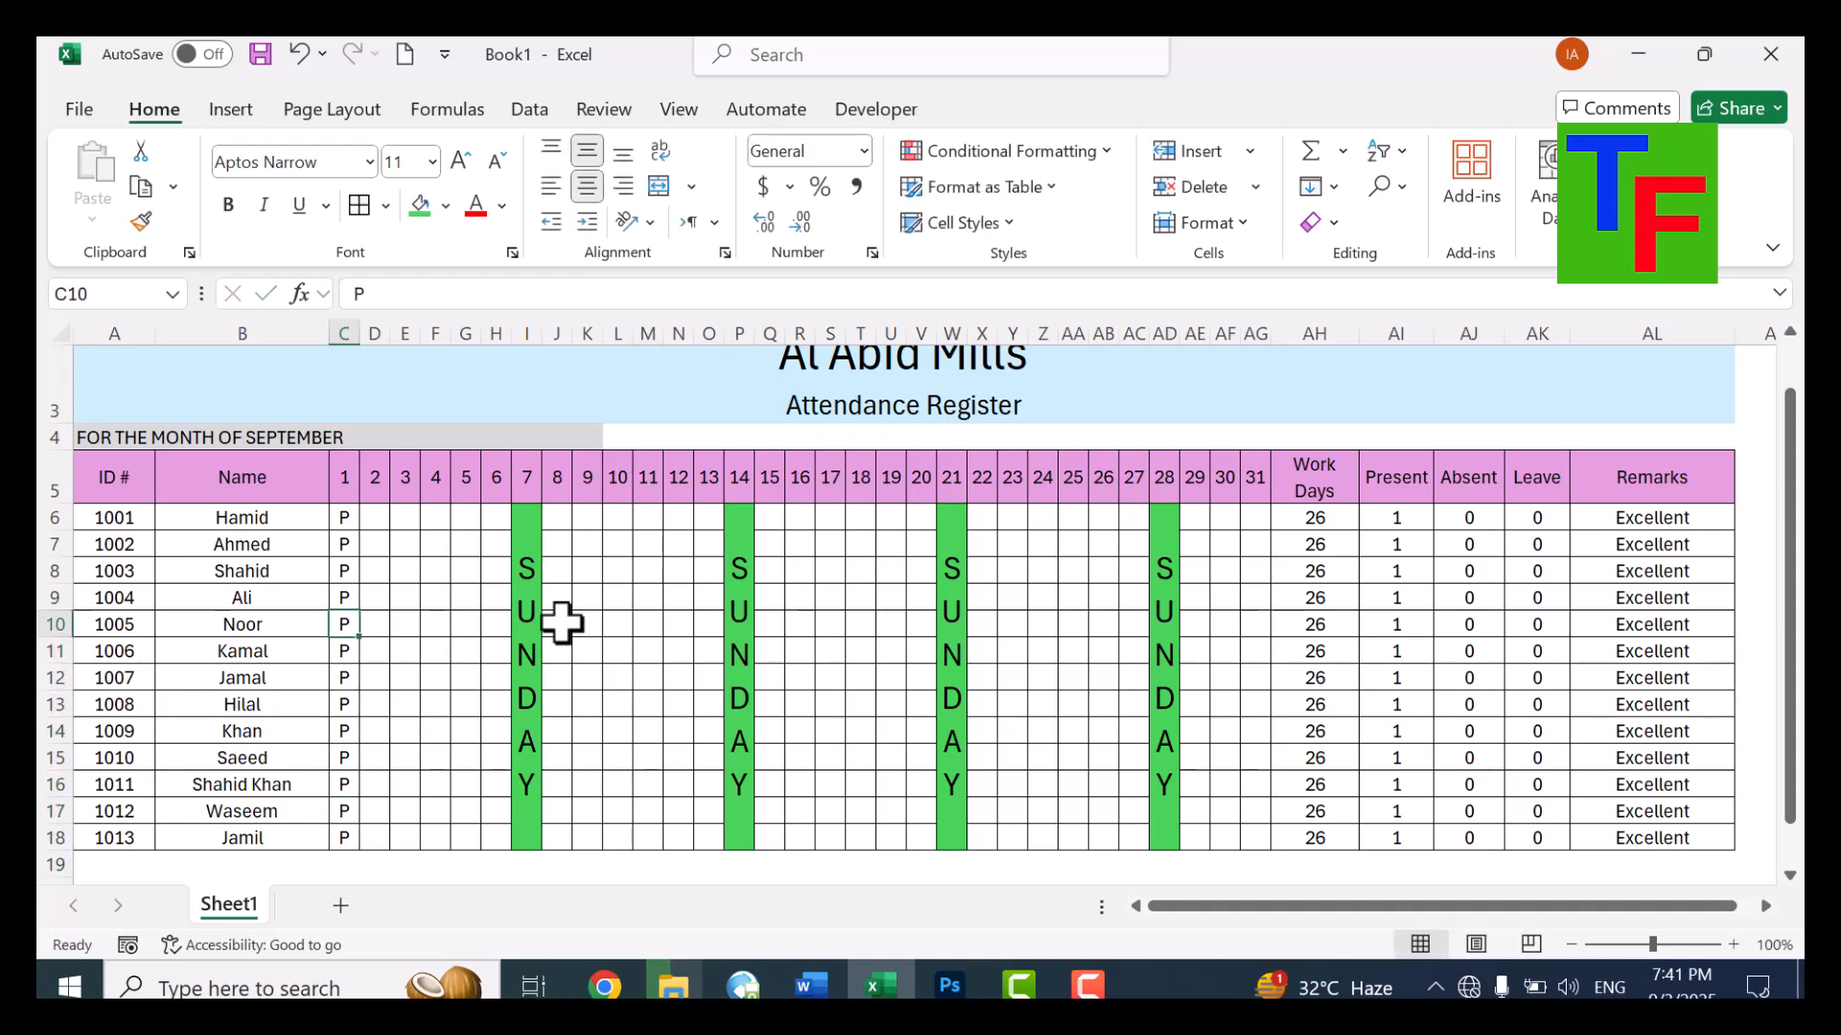
key("Up")
key("Up")
key("Right")
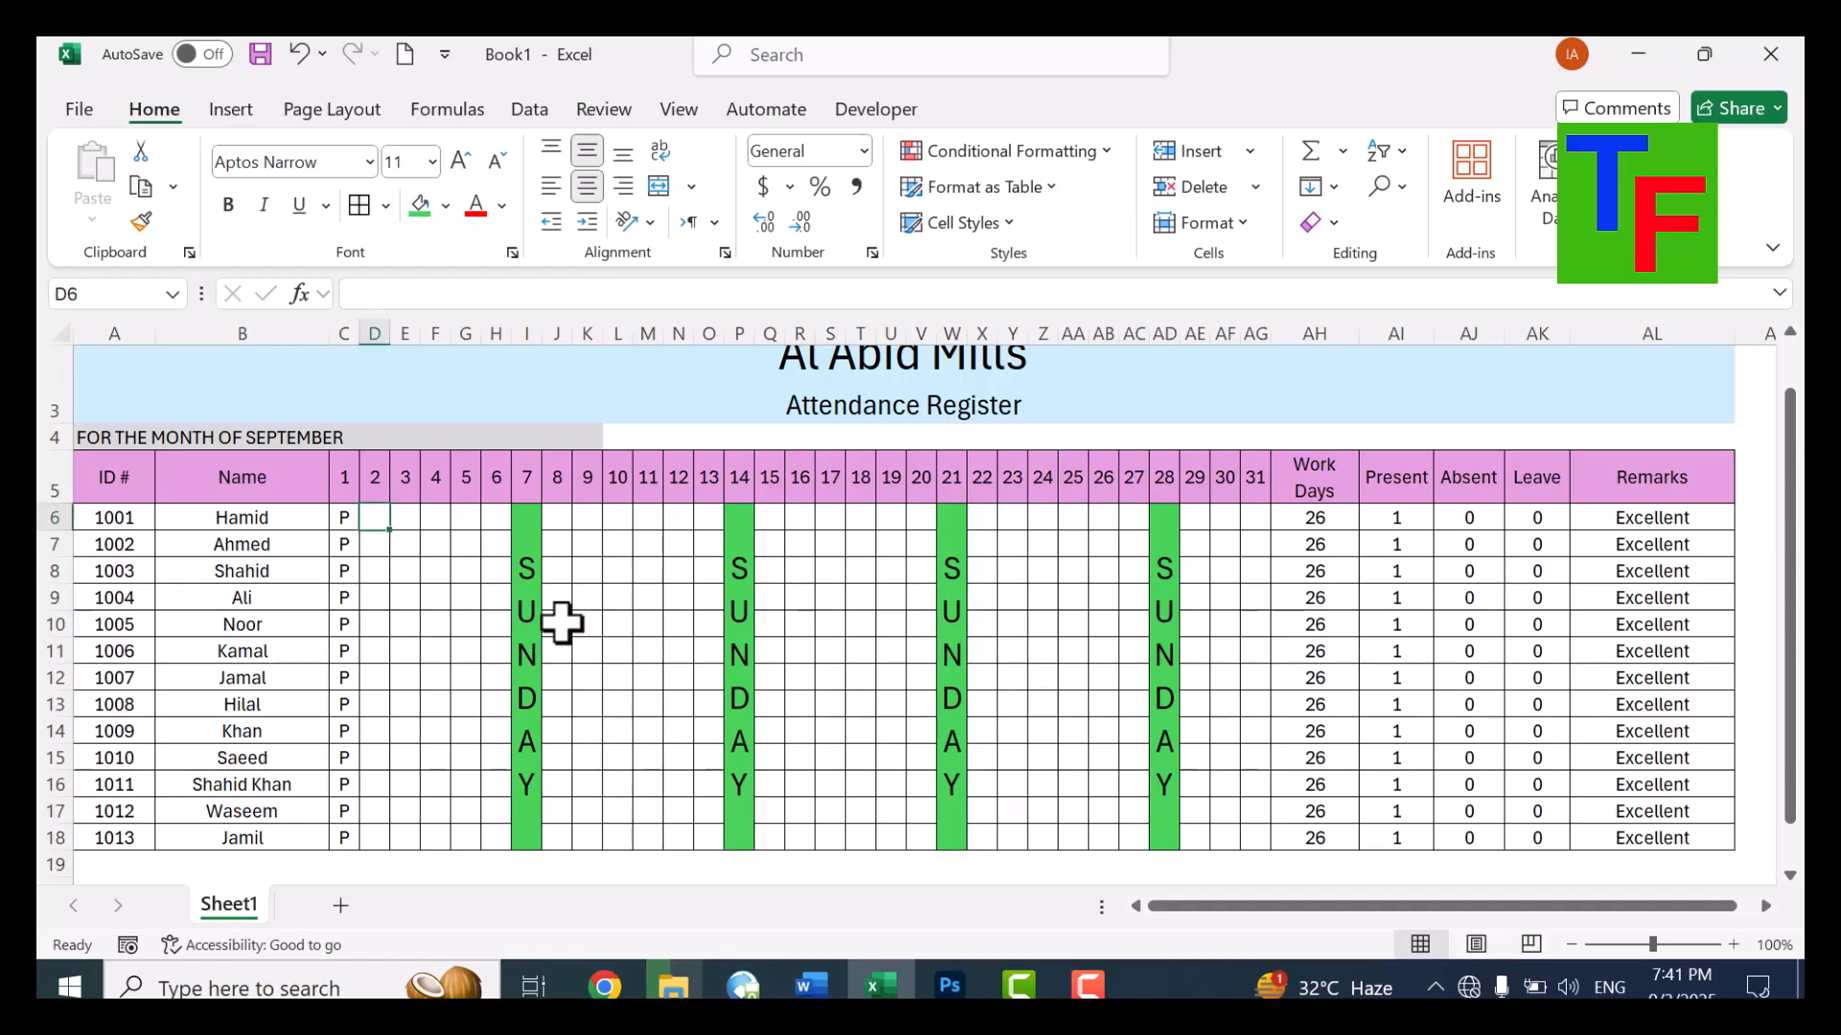
Fill P into days 2 and 3 for everyone, then mark E11 absent (A)
left_click_drag(352, 515, 385, 837)
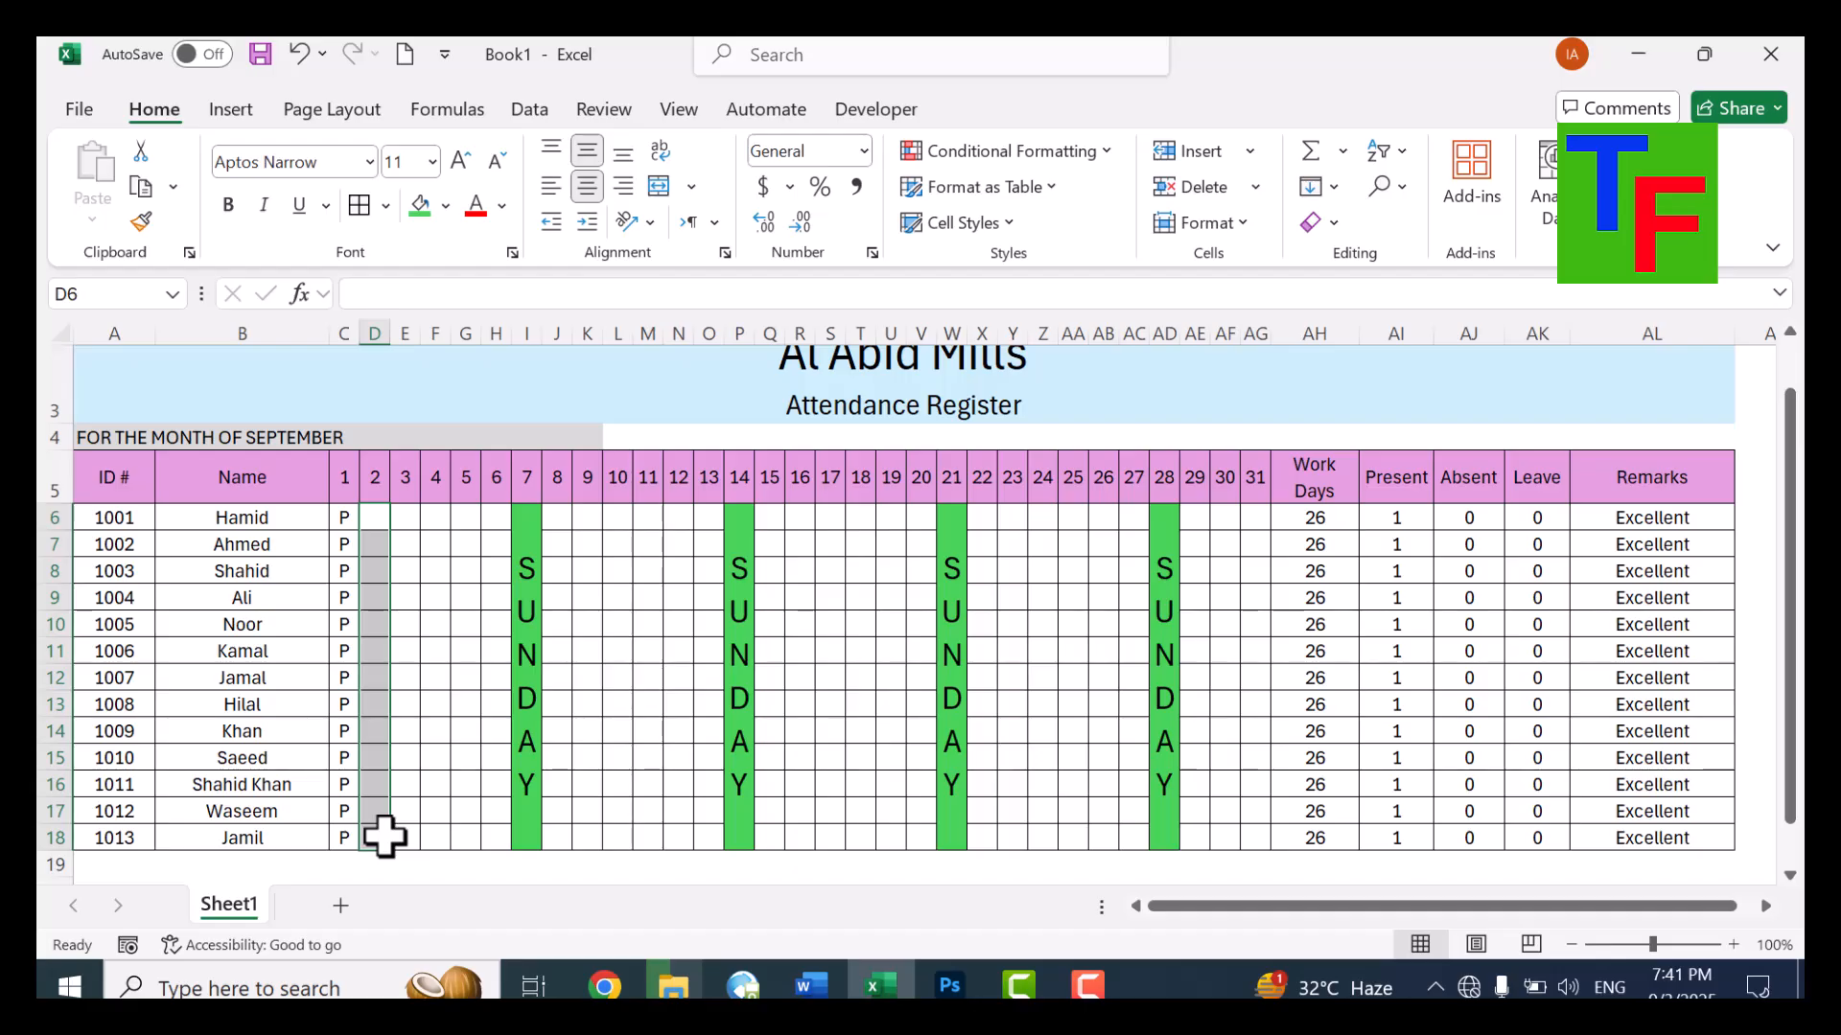
type("P")
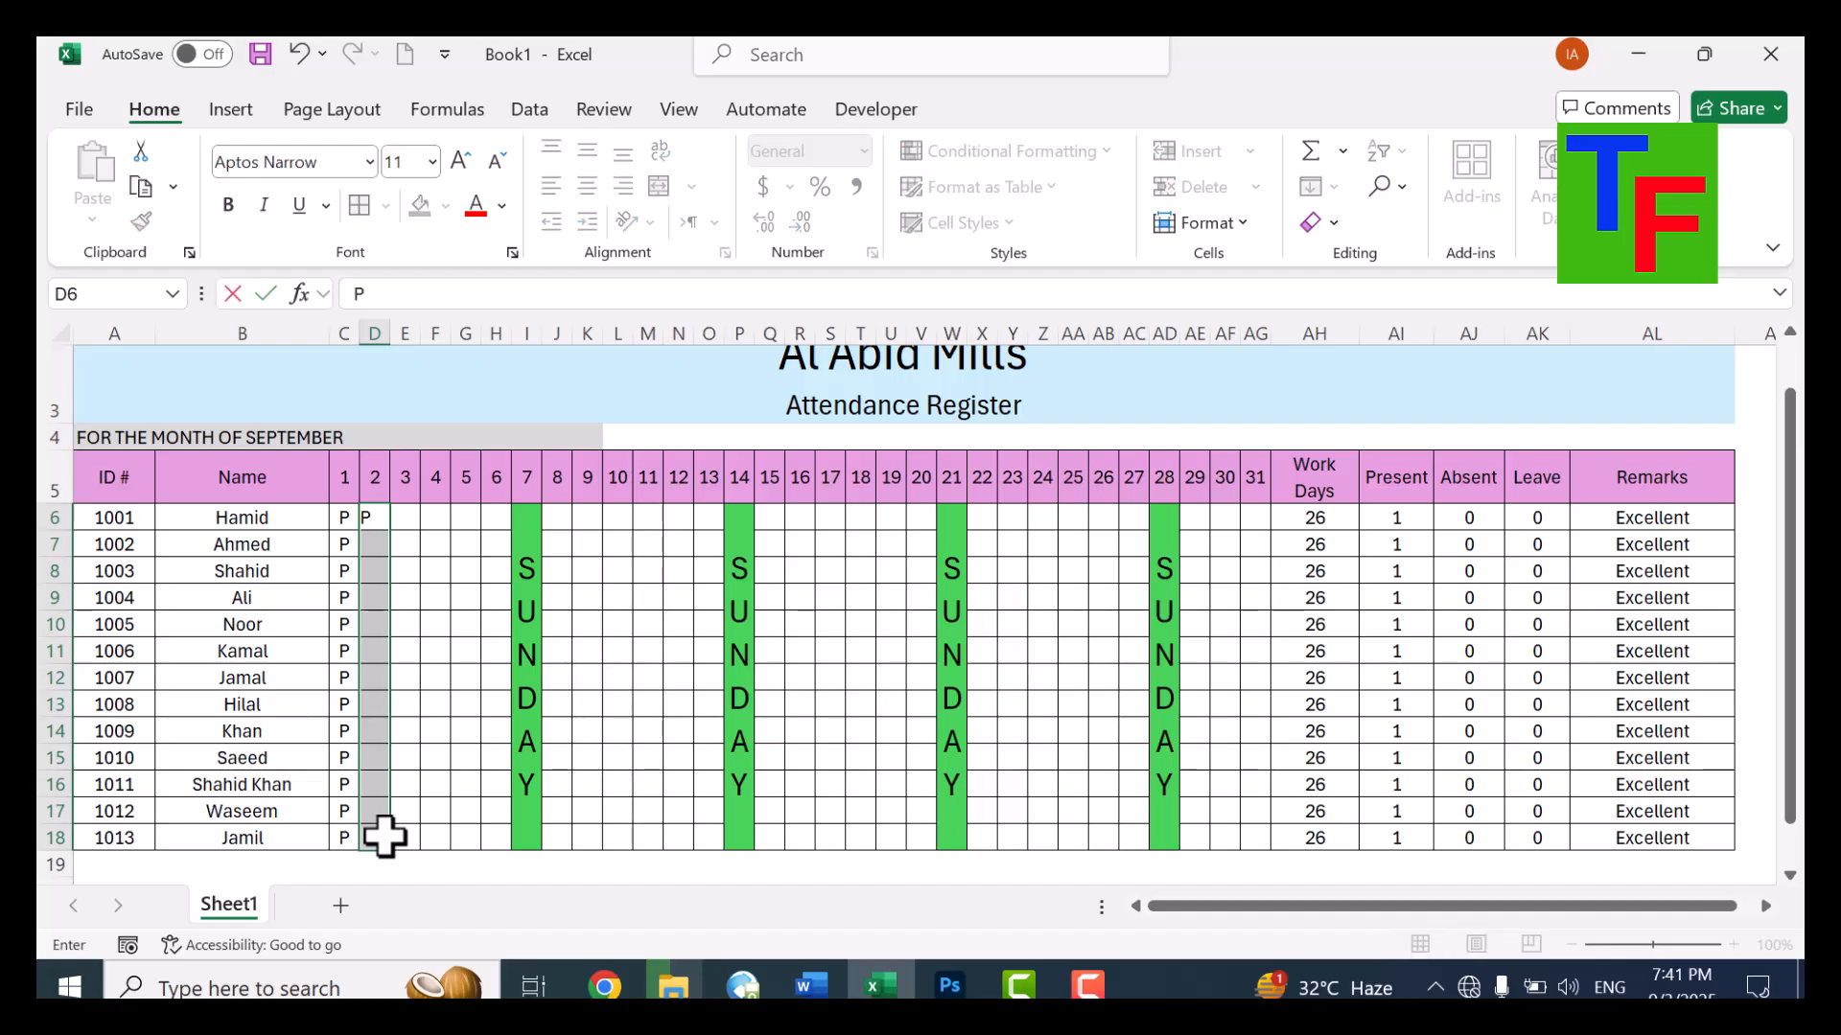
key("ctrl+Return")
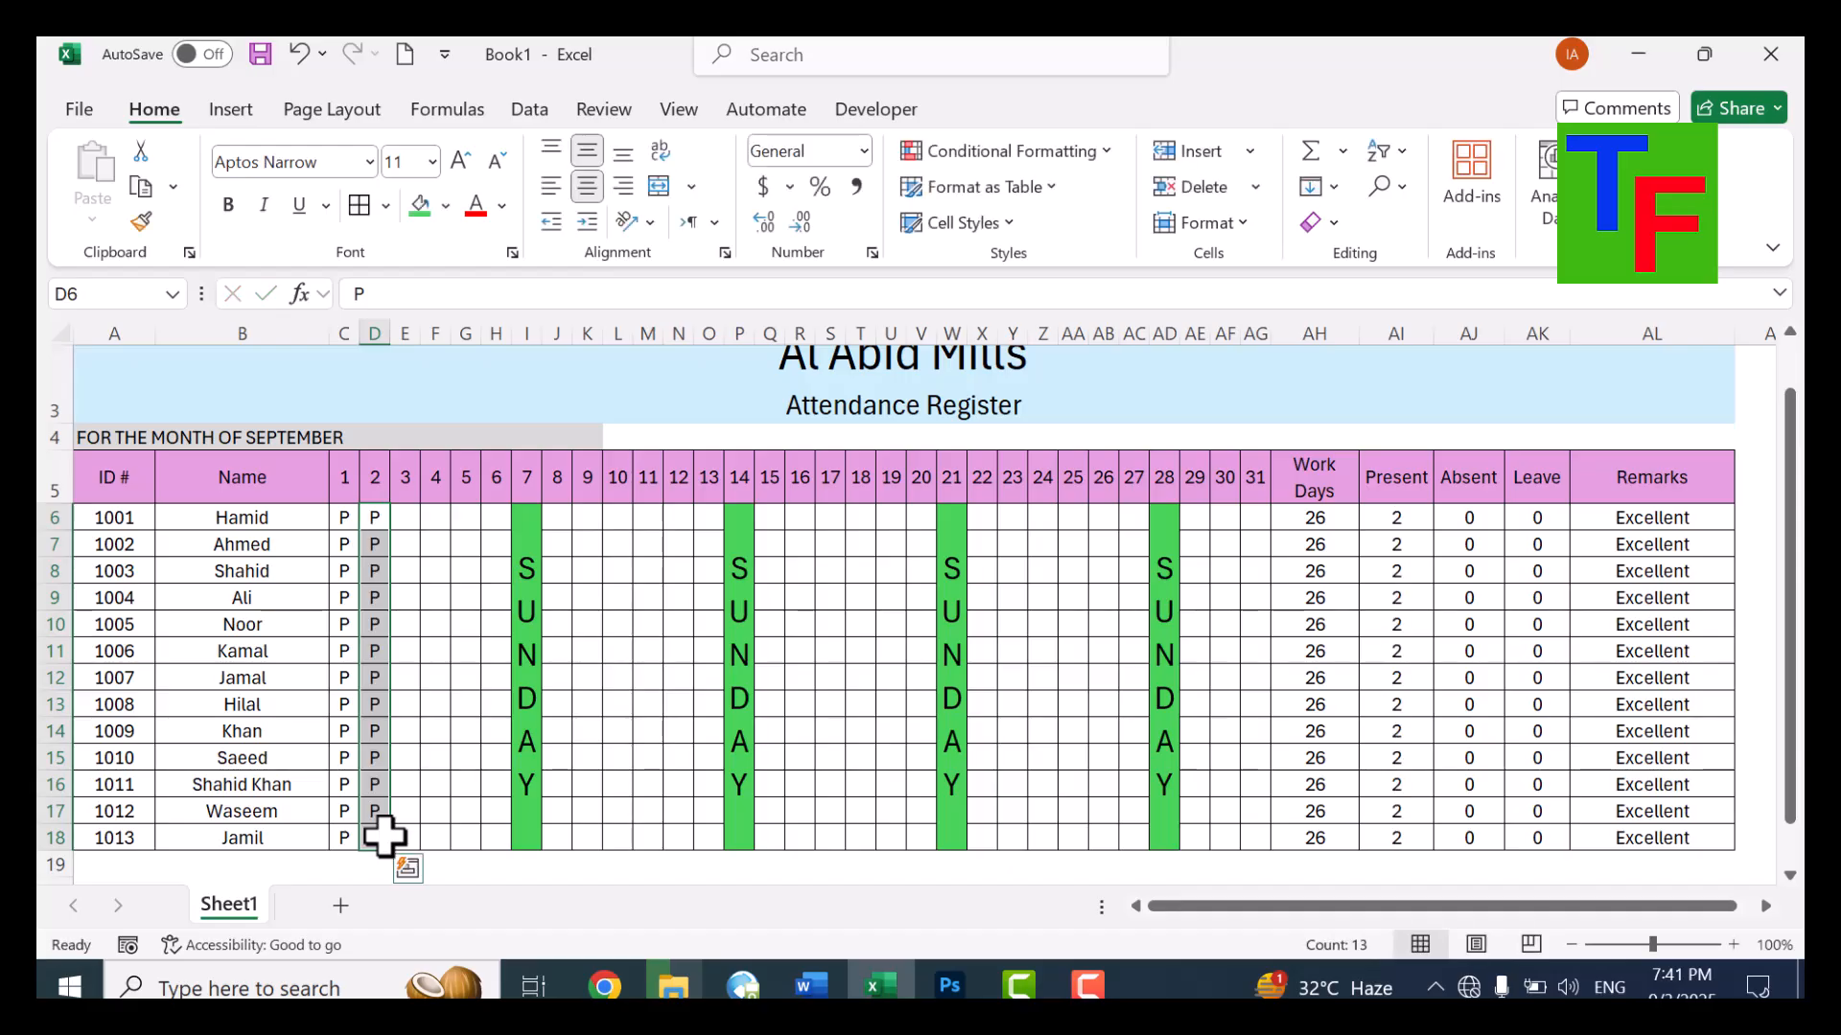
left_click_drag(409, 519, 410, 830)
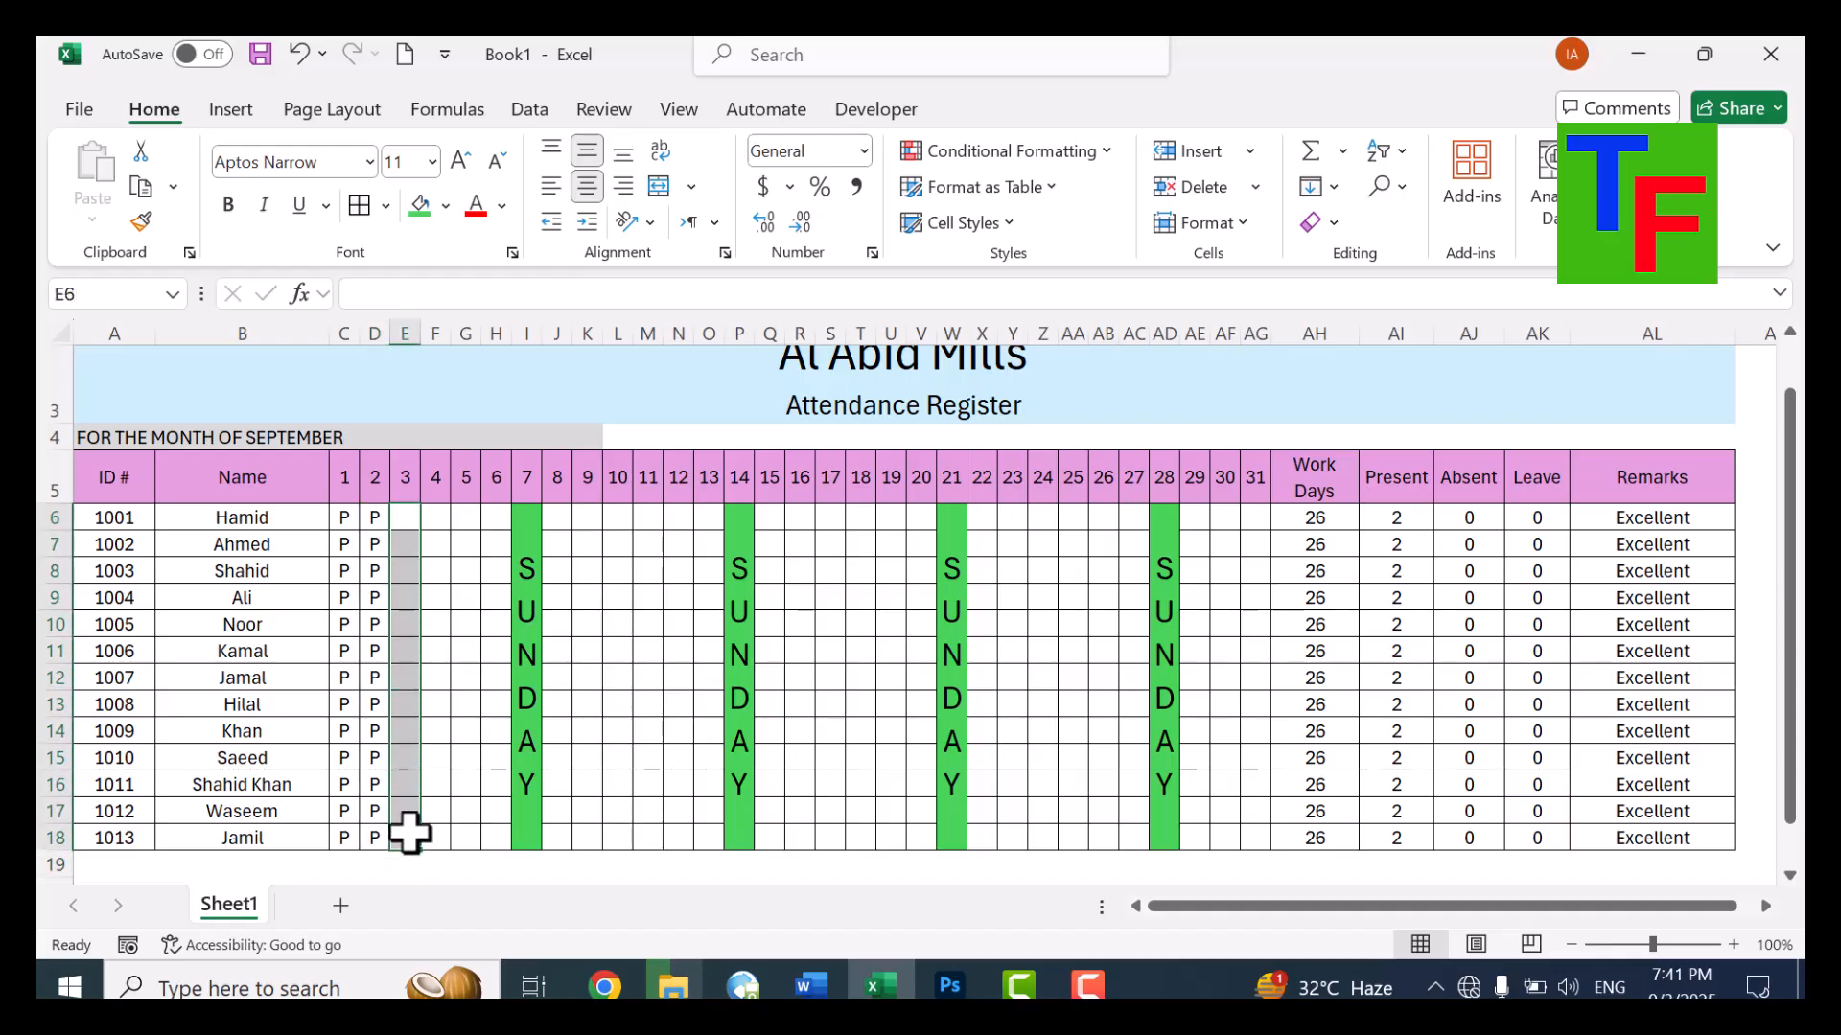
type("P")
key("ctrl+Return")
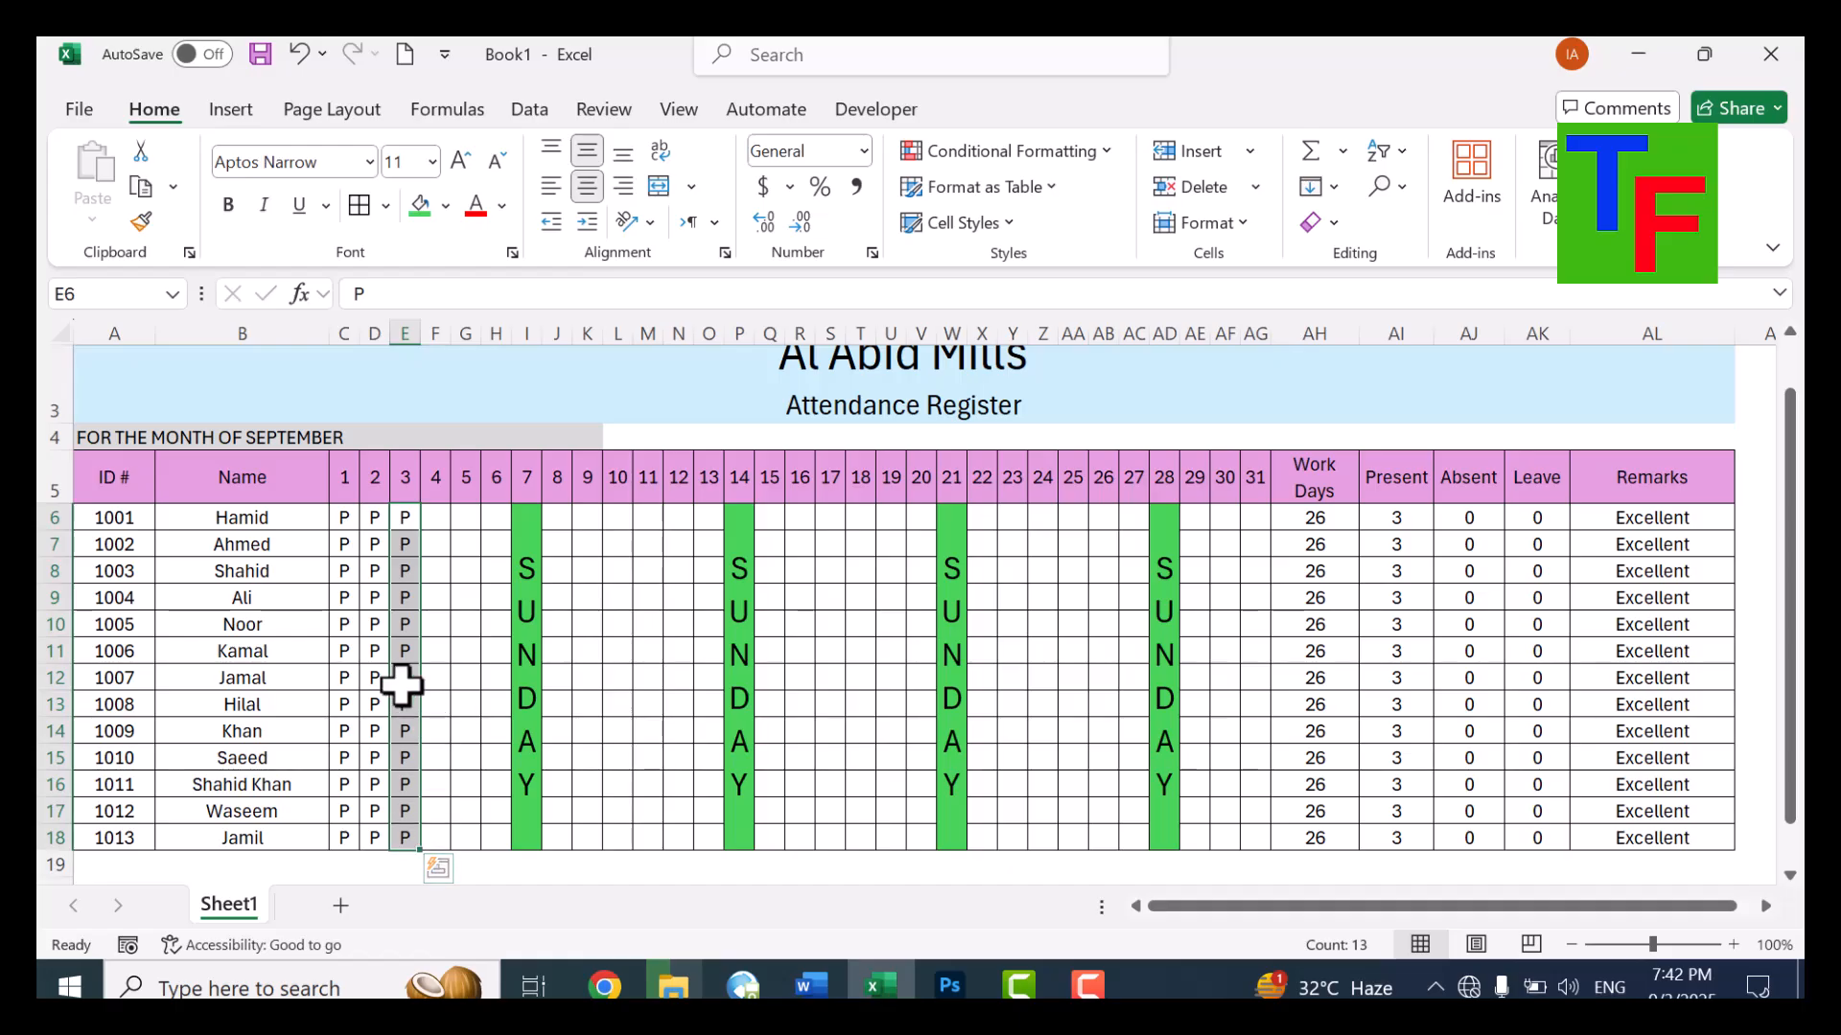
left_click(403, 653)
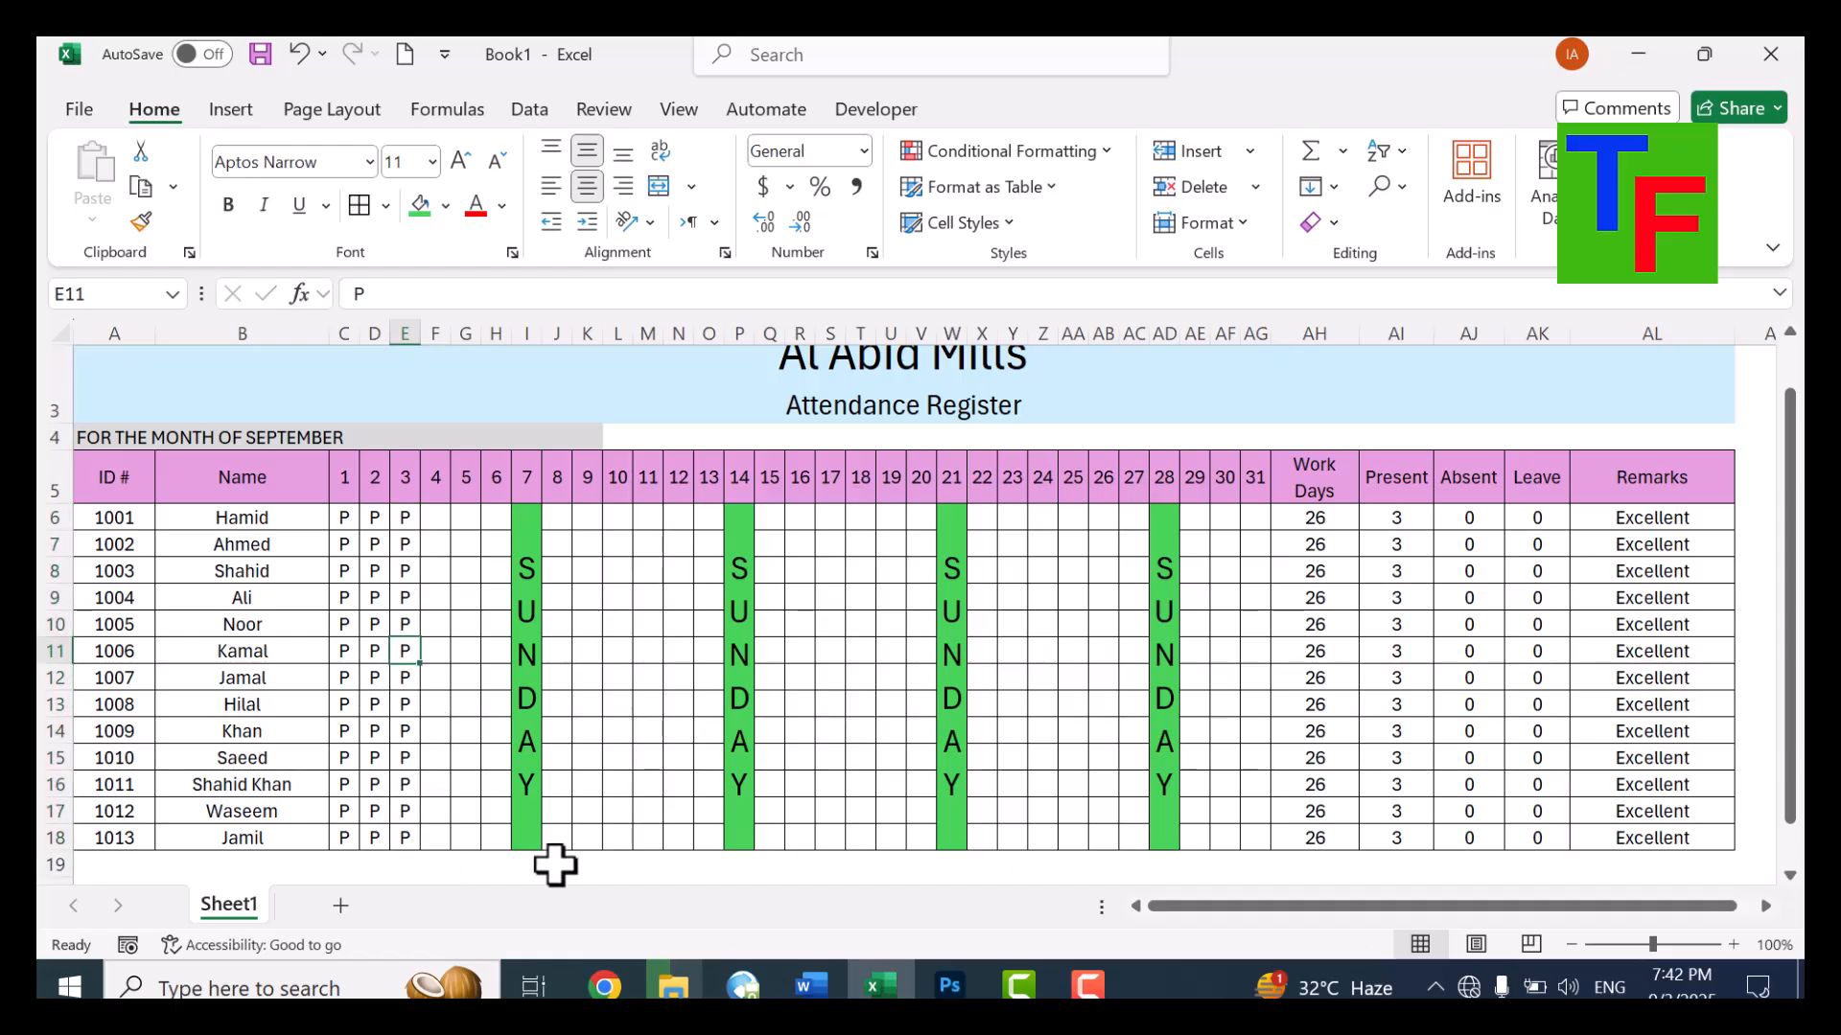
type("A")
key("ctrl+Return")
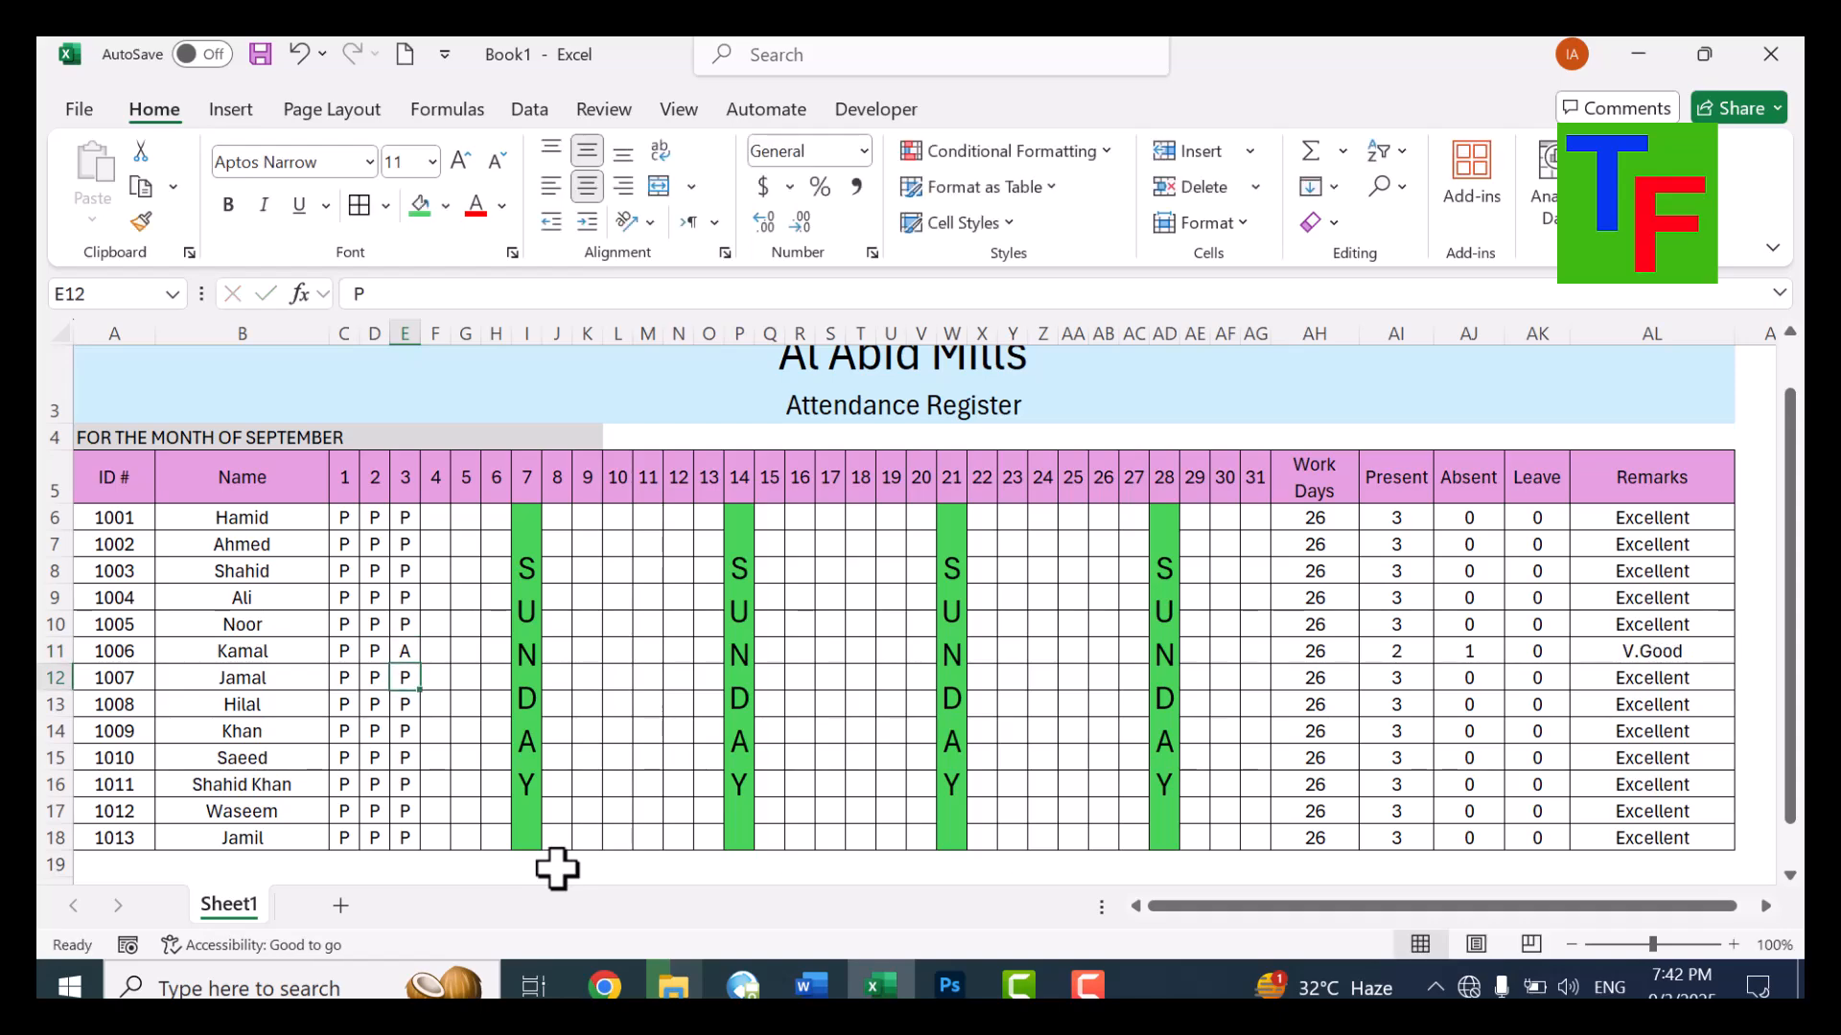
left_click(1477, 657)
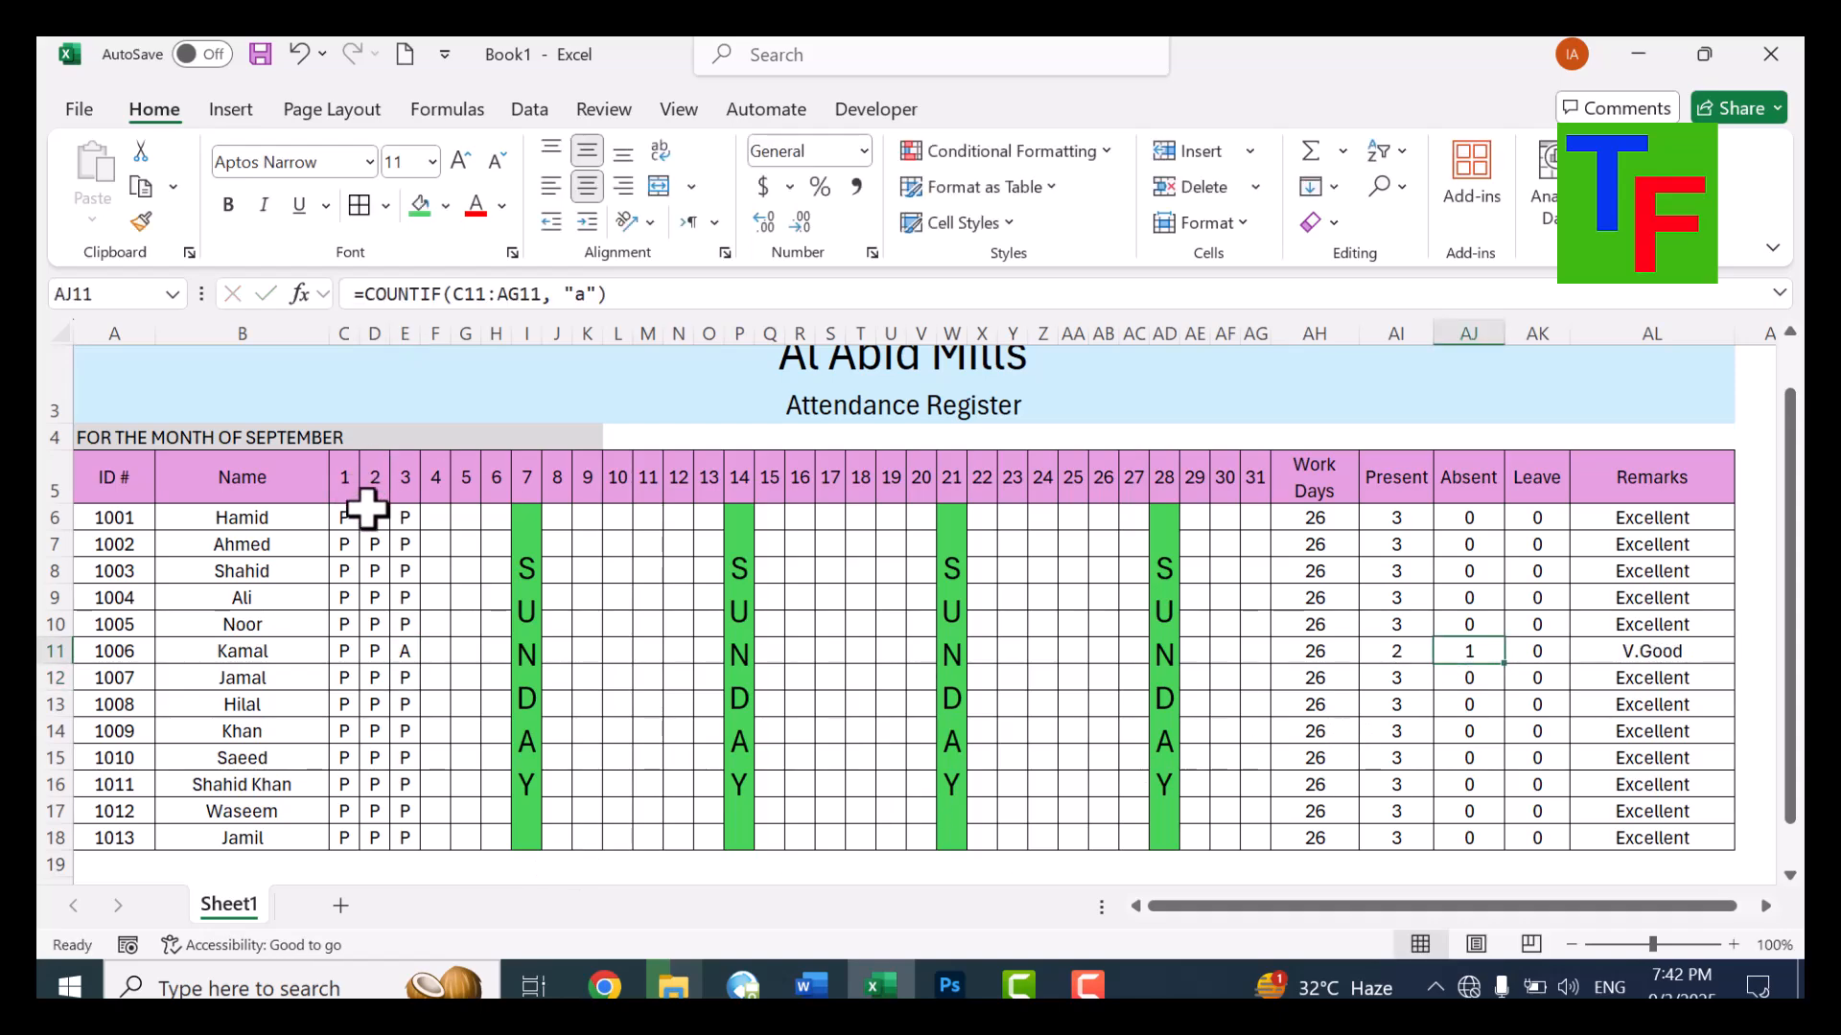
Fill P into days 4–6, 8–13, 15–20 and 22–27 for all employees
left_click_drag(430, 514, 487, 830)
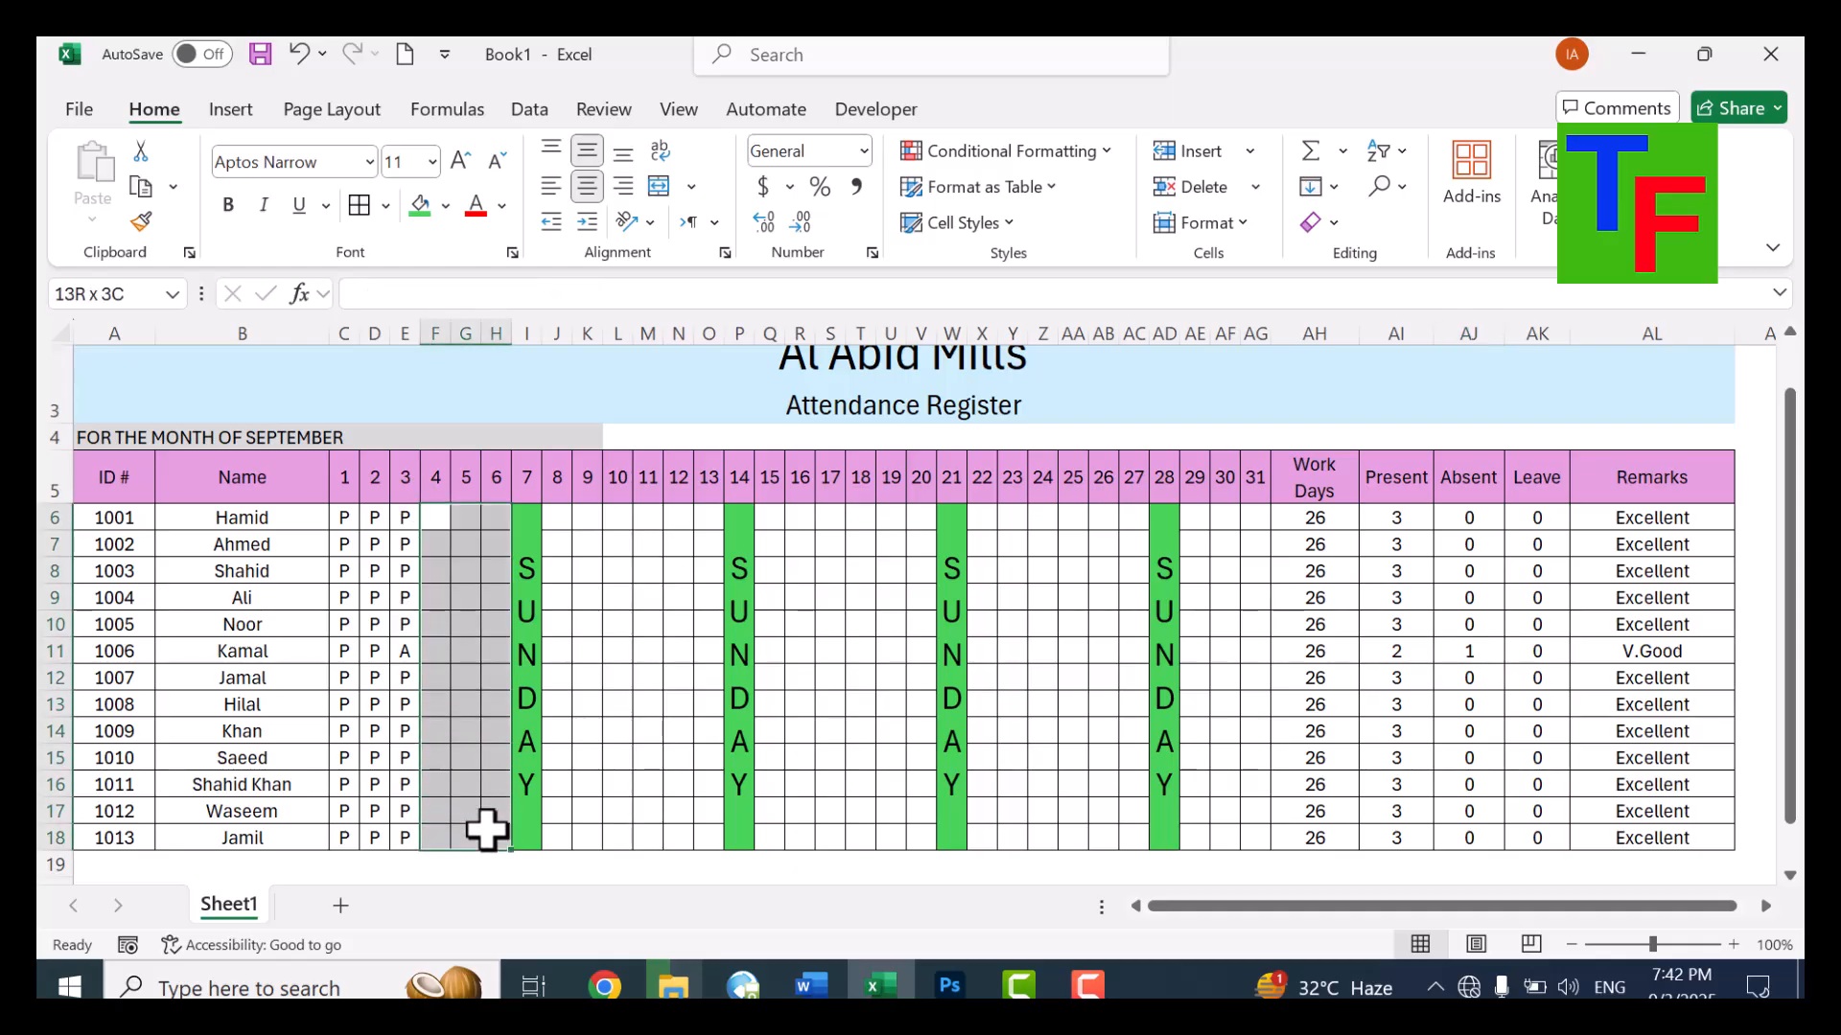
type("P")
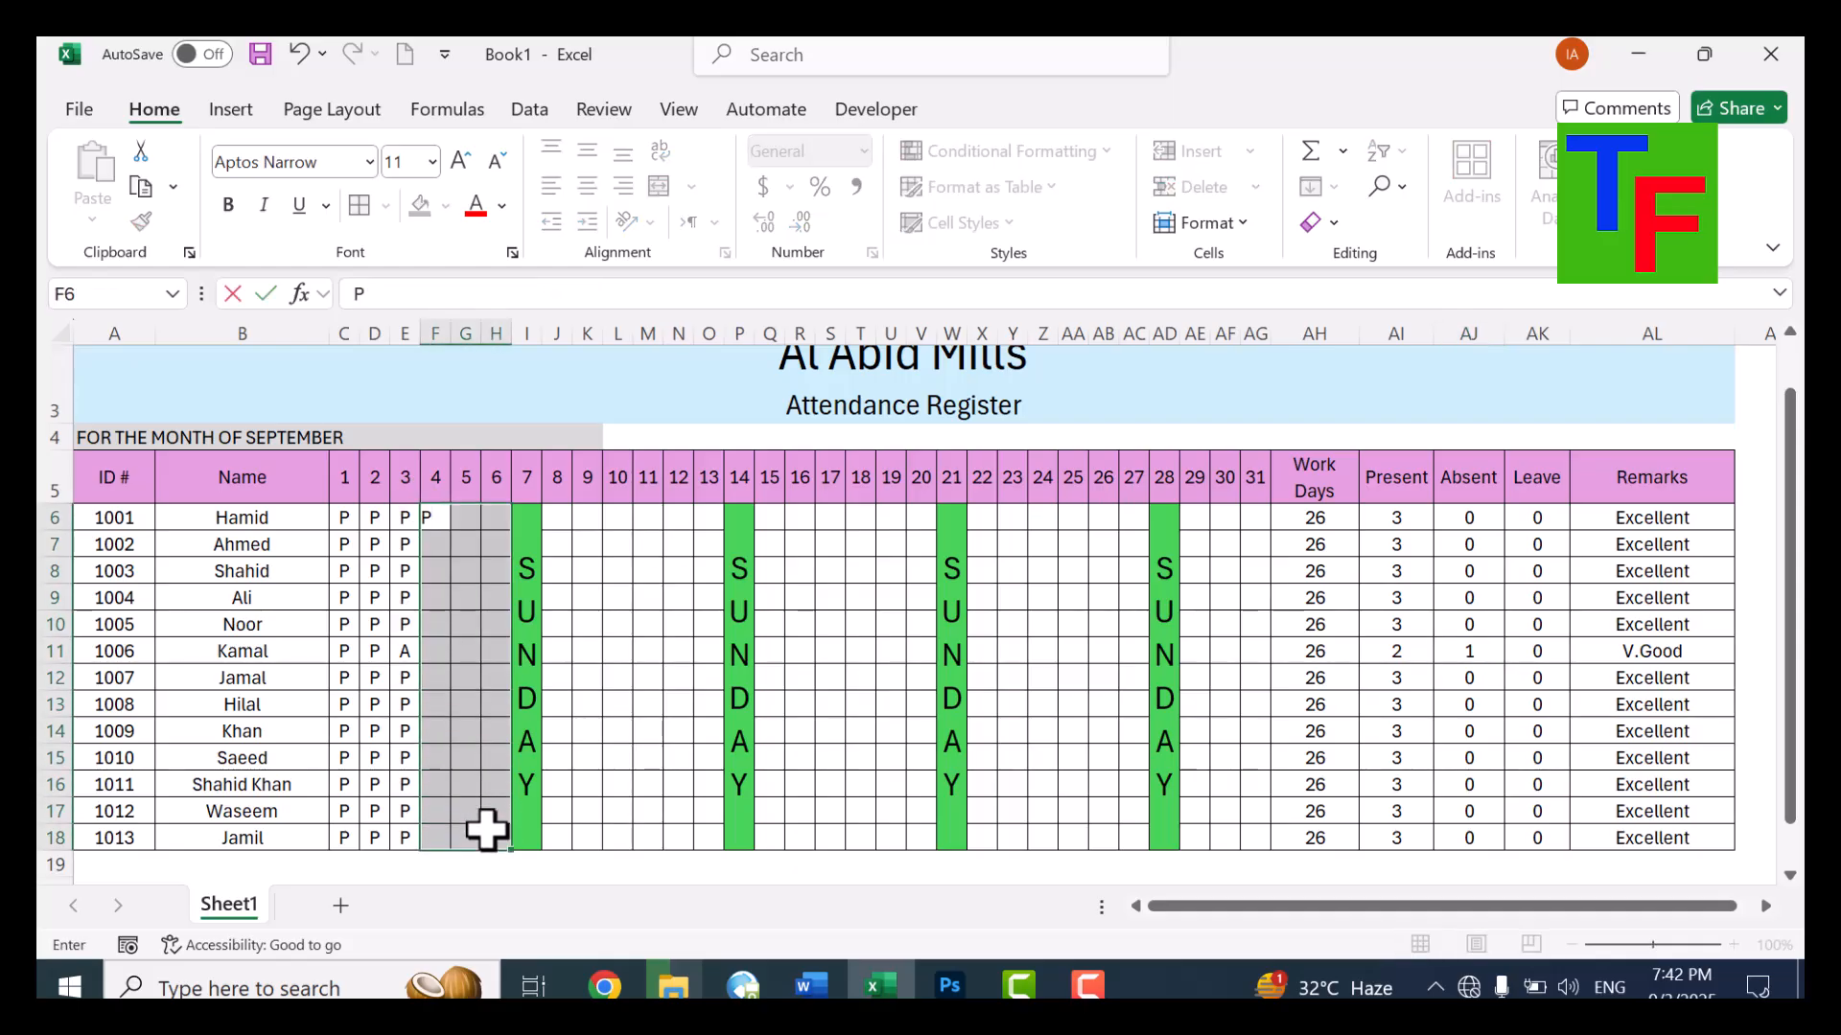
key("ctrl+Return")
left_click_drag(573, 526, 717, 863)
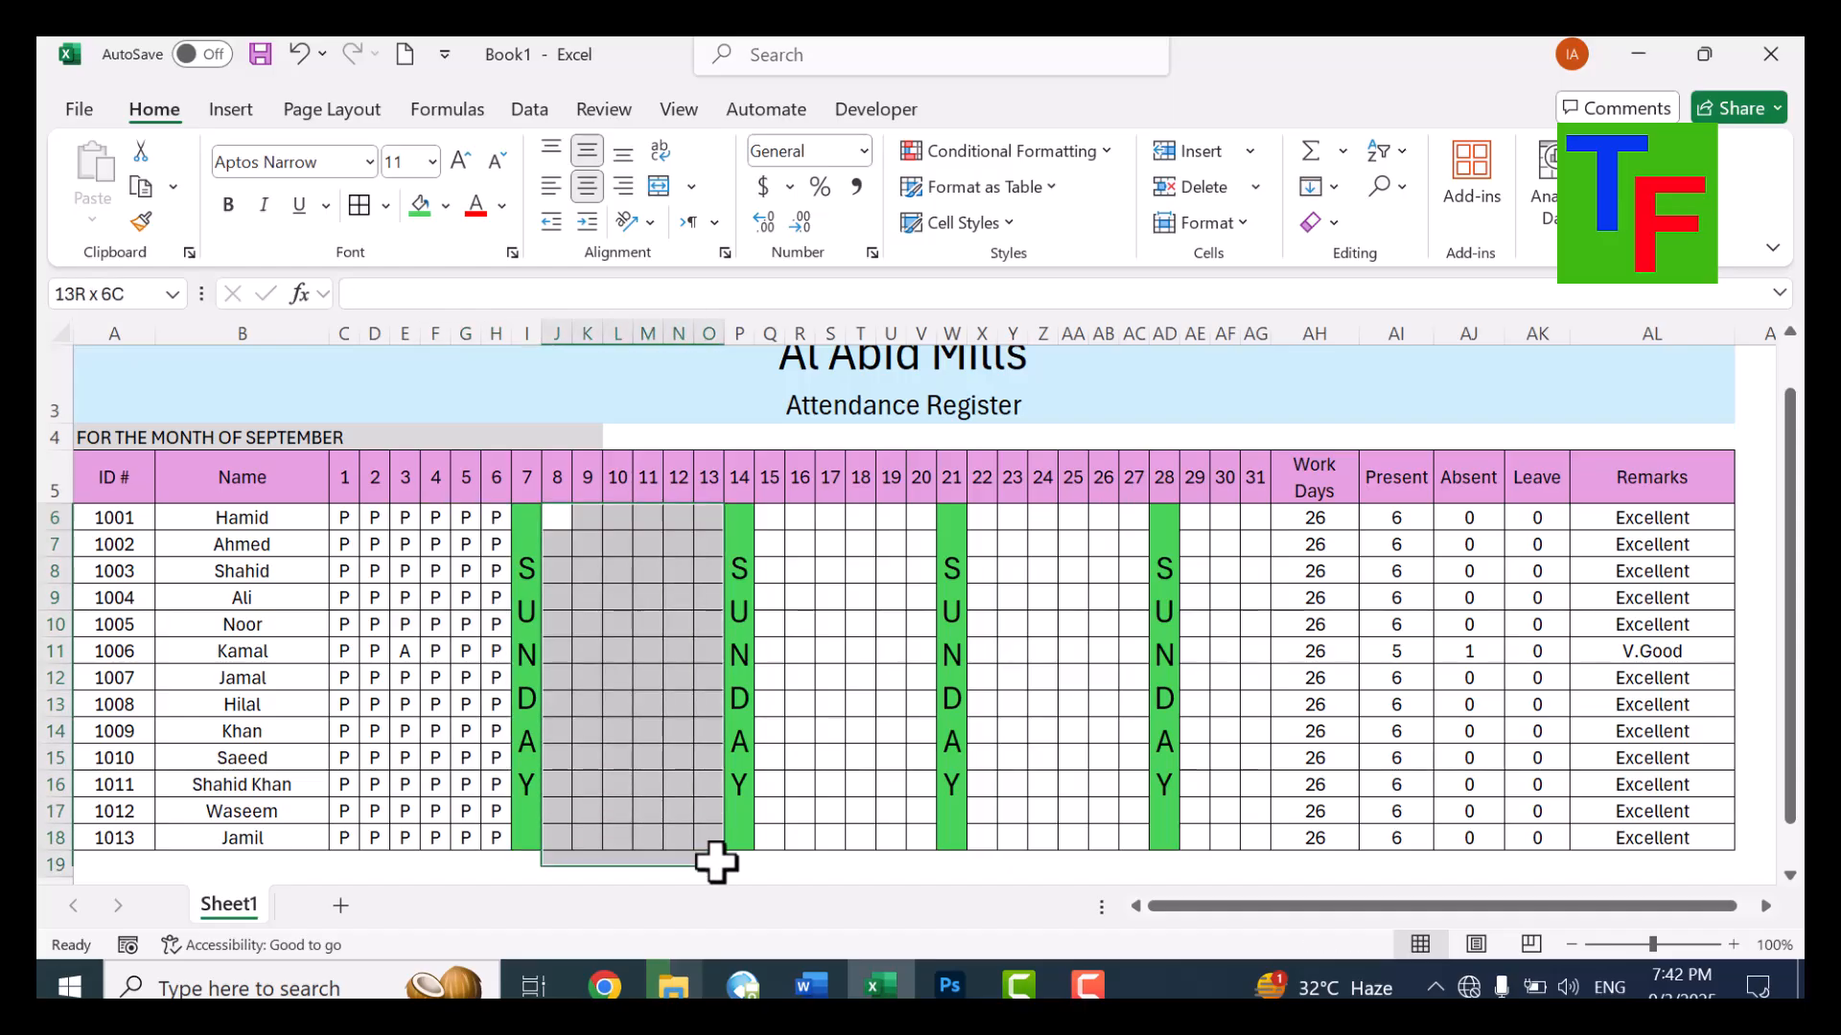
type("P")
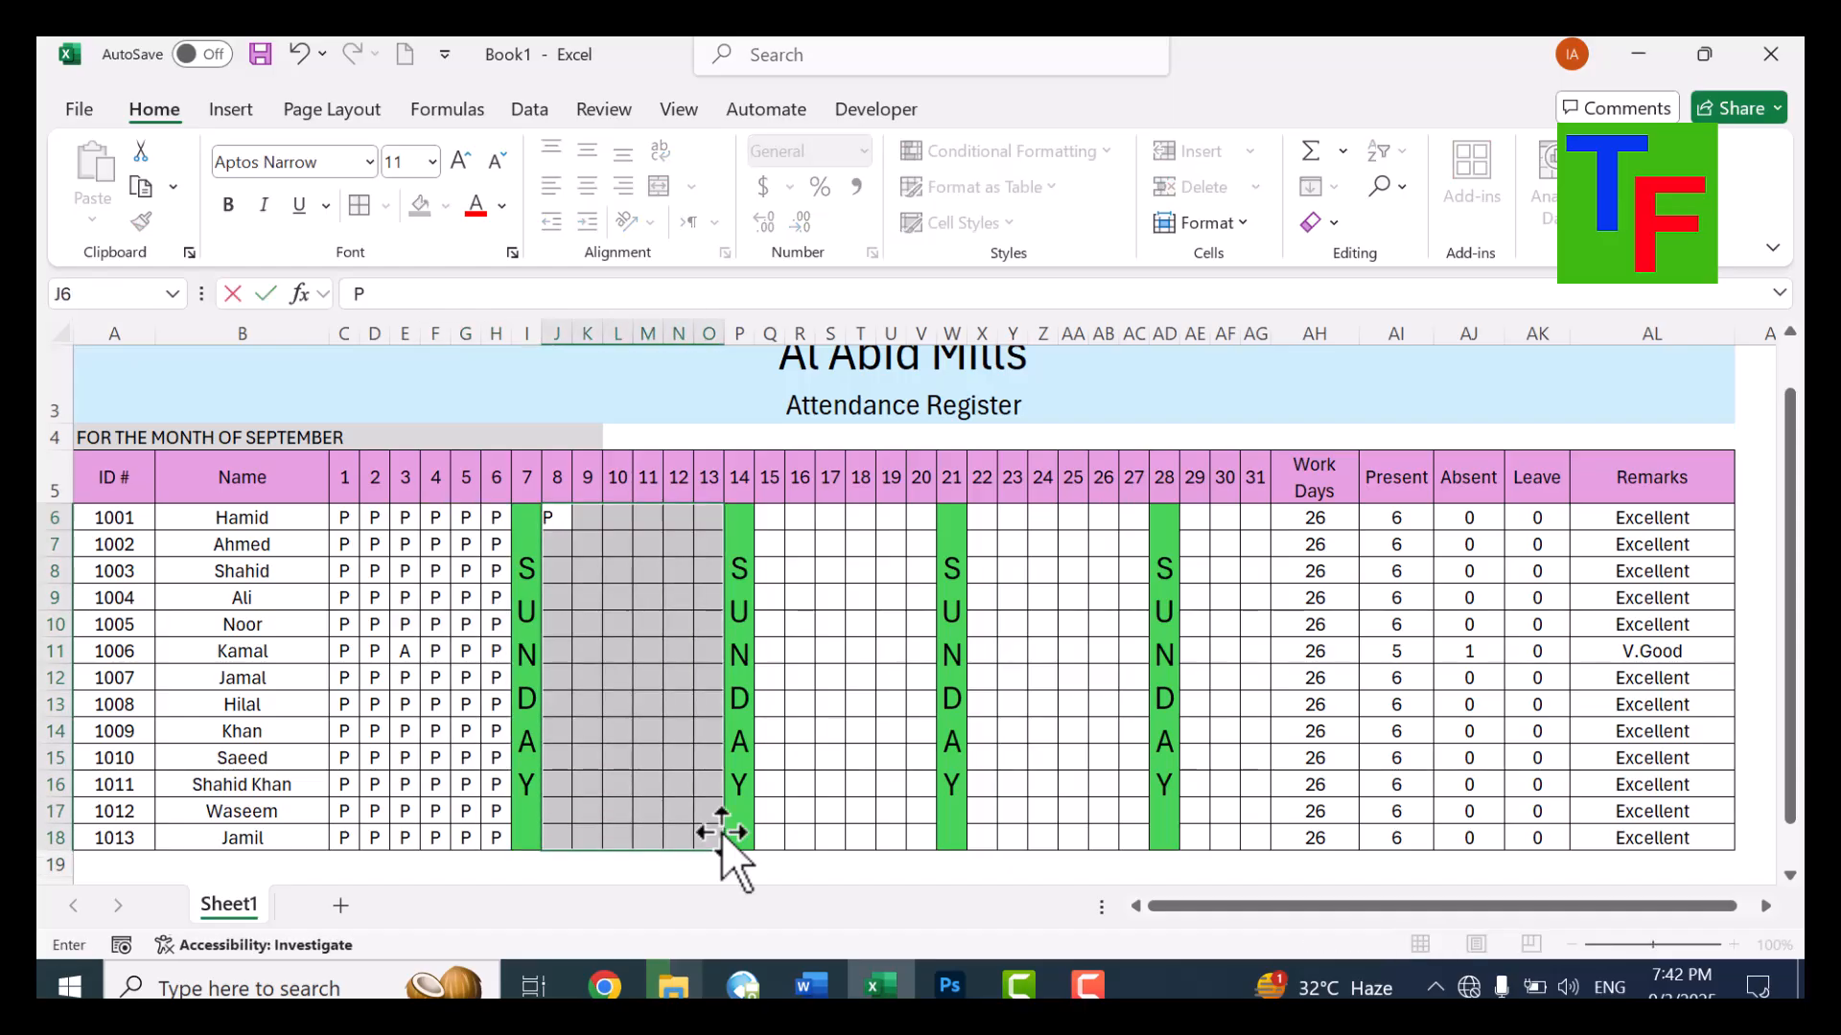
key("ctrl+Return")
left_click_drag(769, 518, 922, 828)
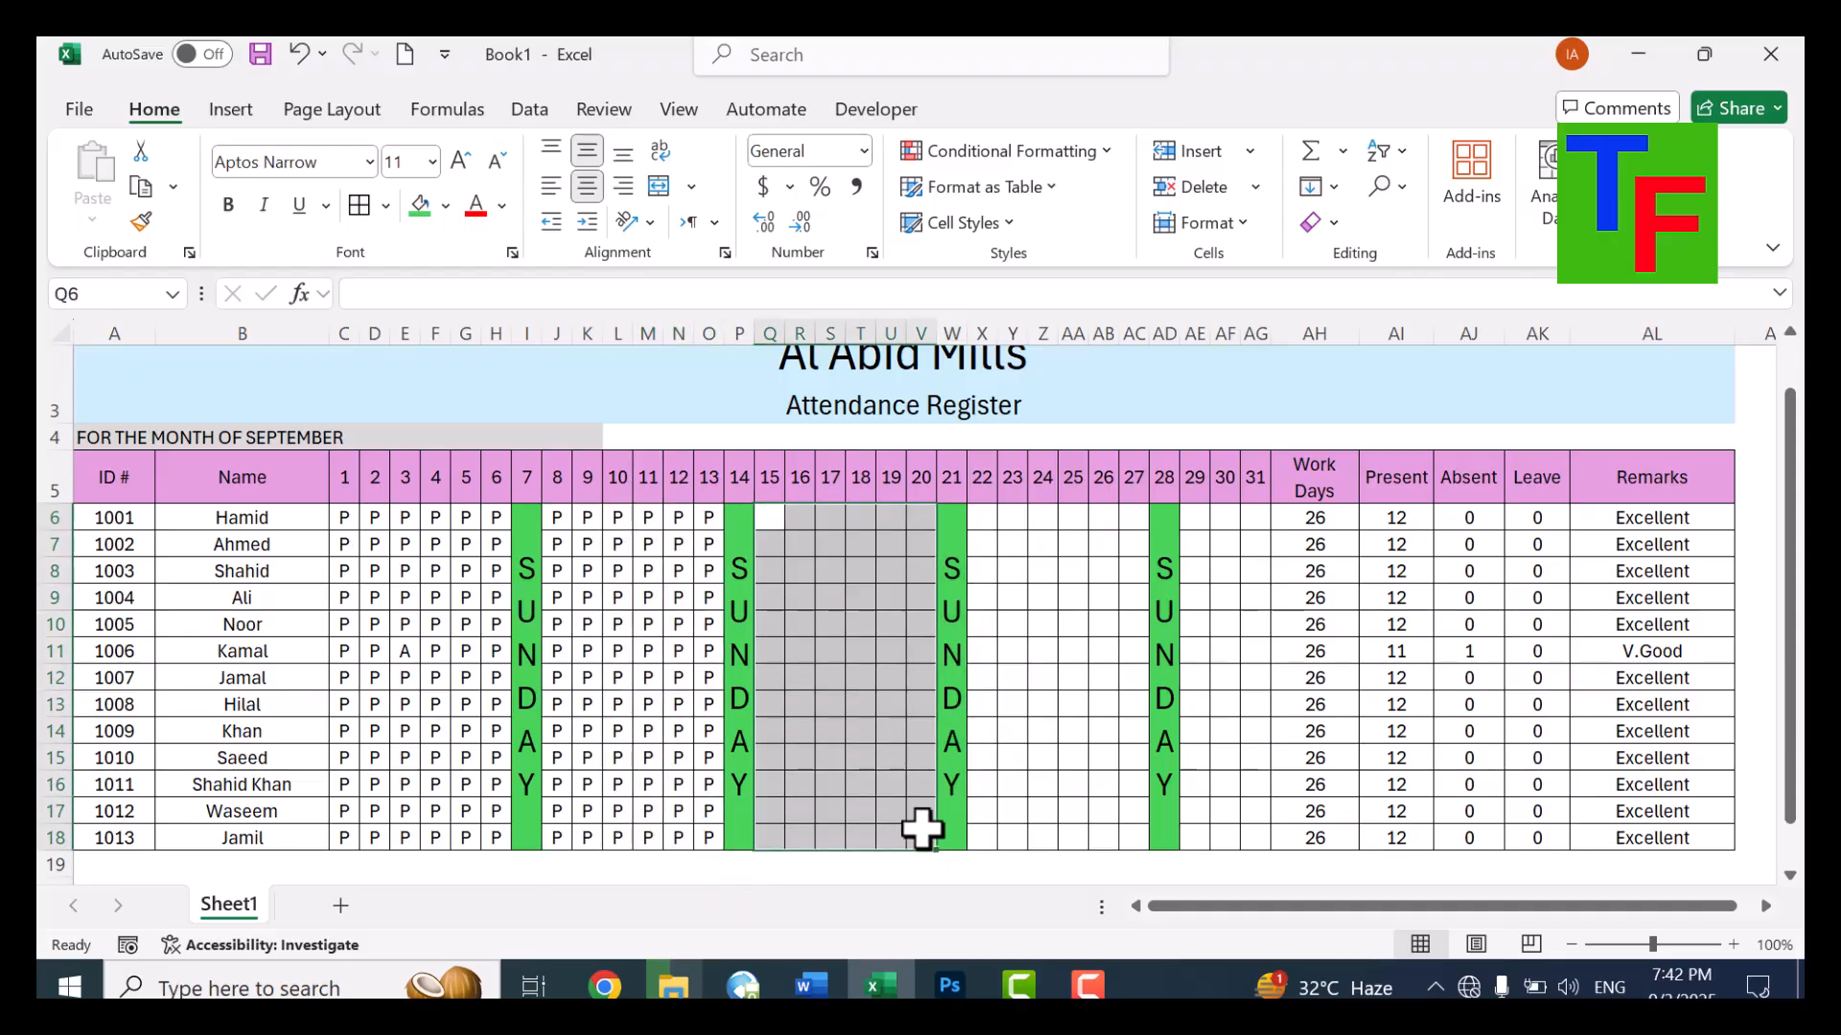
type("P")
key("ctrl+Return")
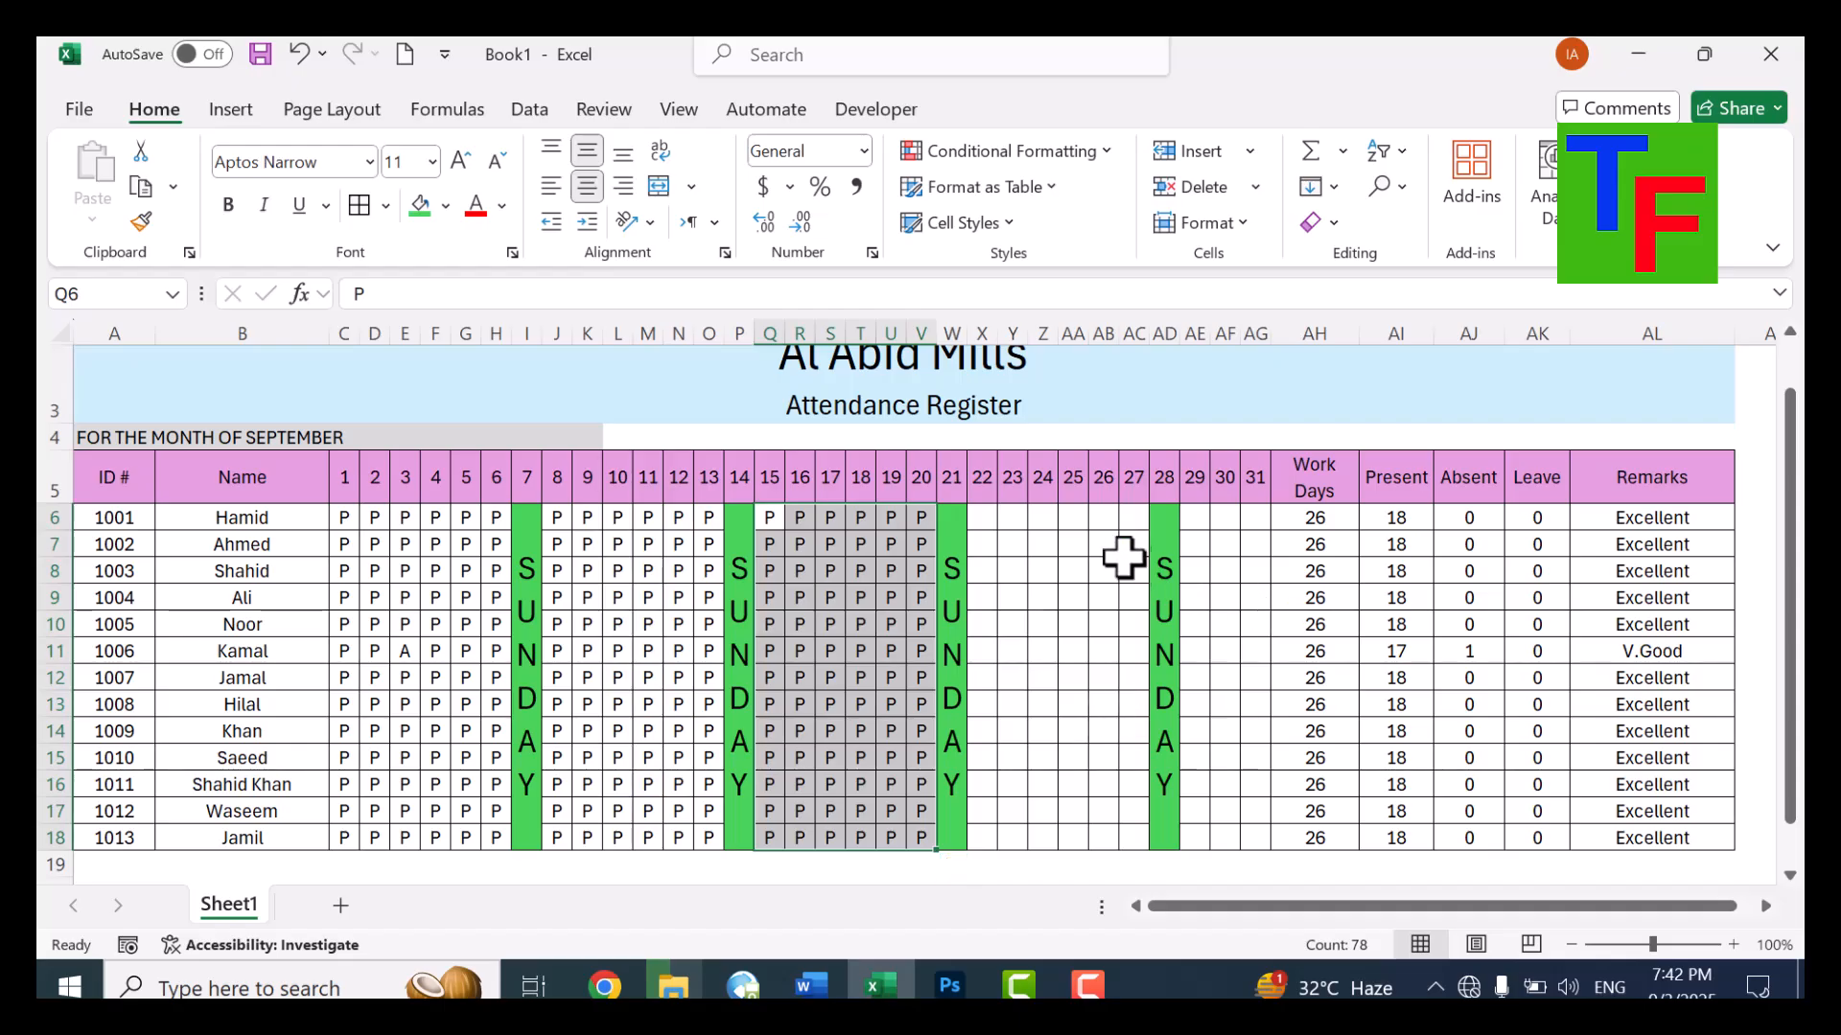
left_click_drag(993, 520, 1137, 832)
type("P")
key("ctrl+Return")
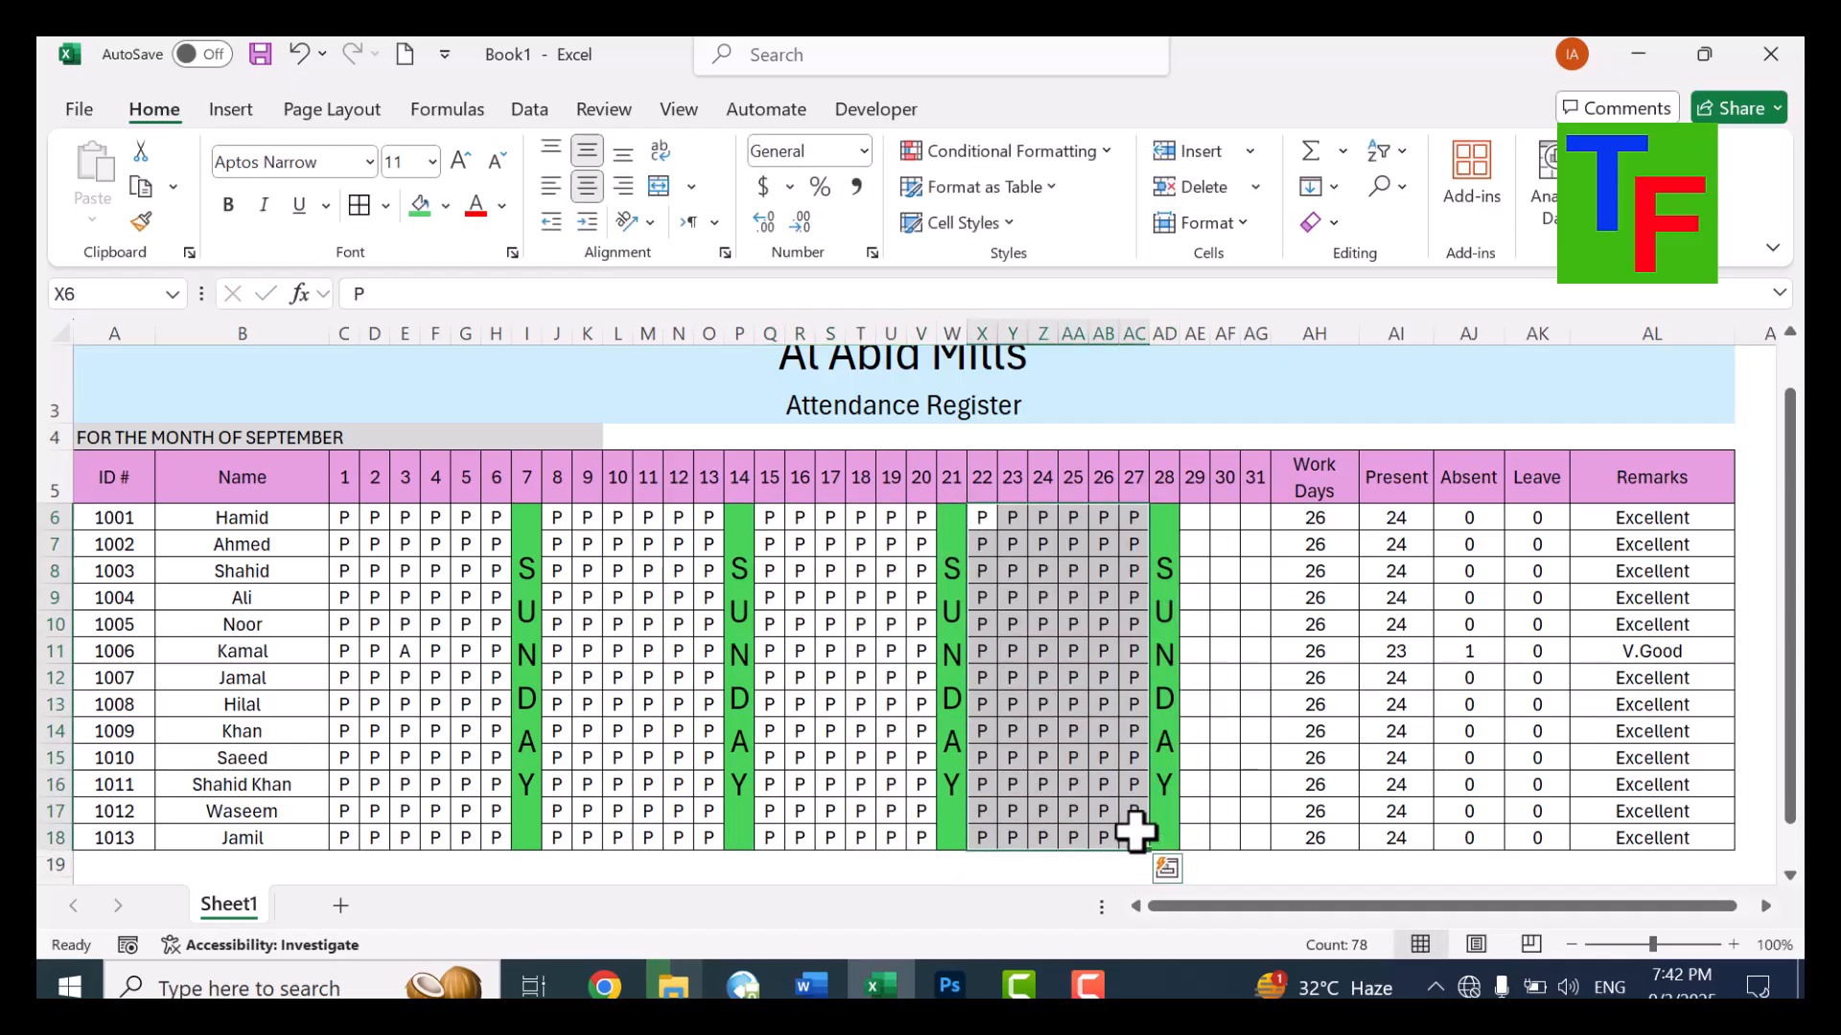
left_click_drag(1193, 521, 1257, 759)
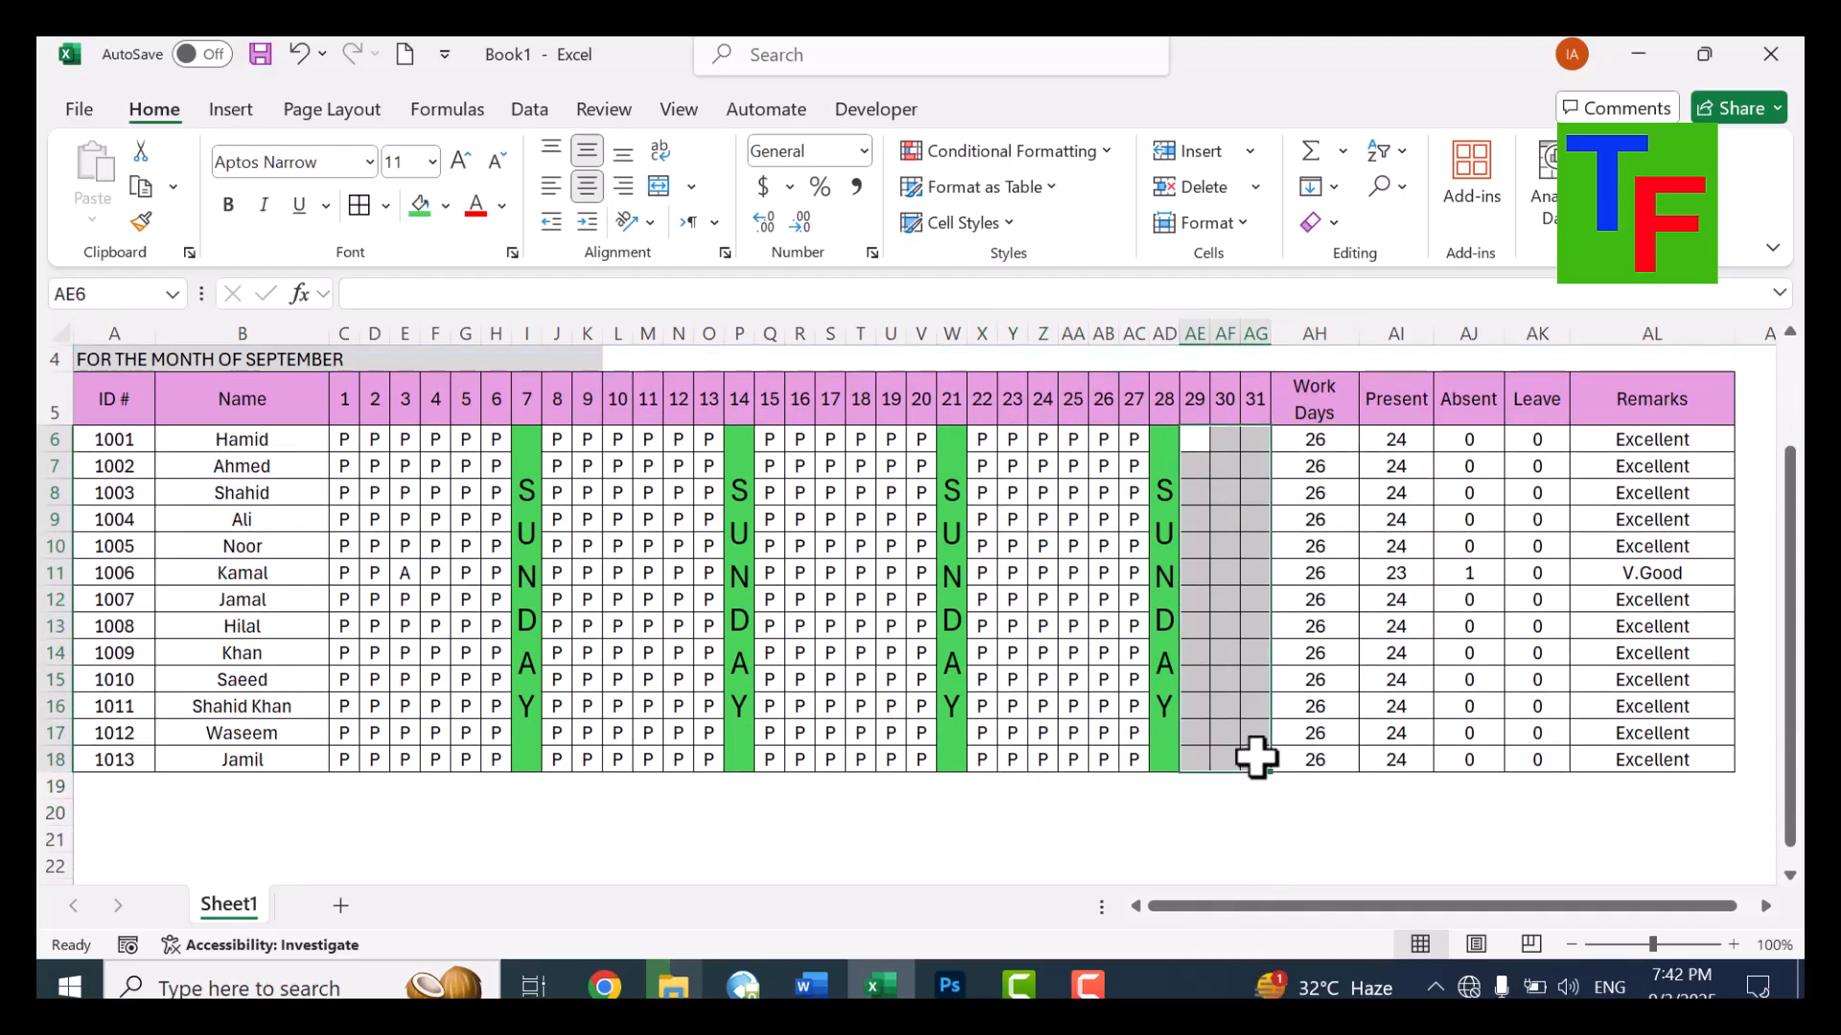
Fill P into days 29–31 for every employee
type("P")
key("ctrl+Return")
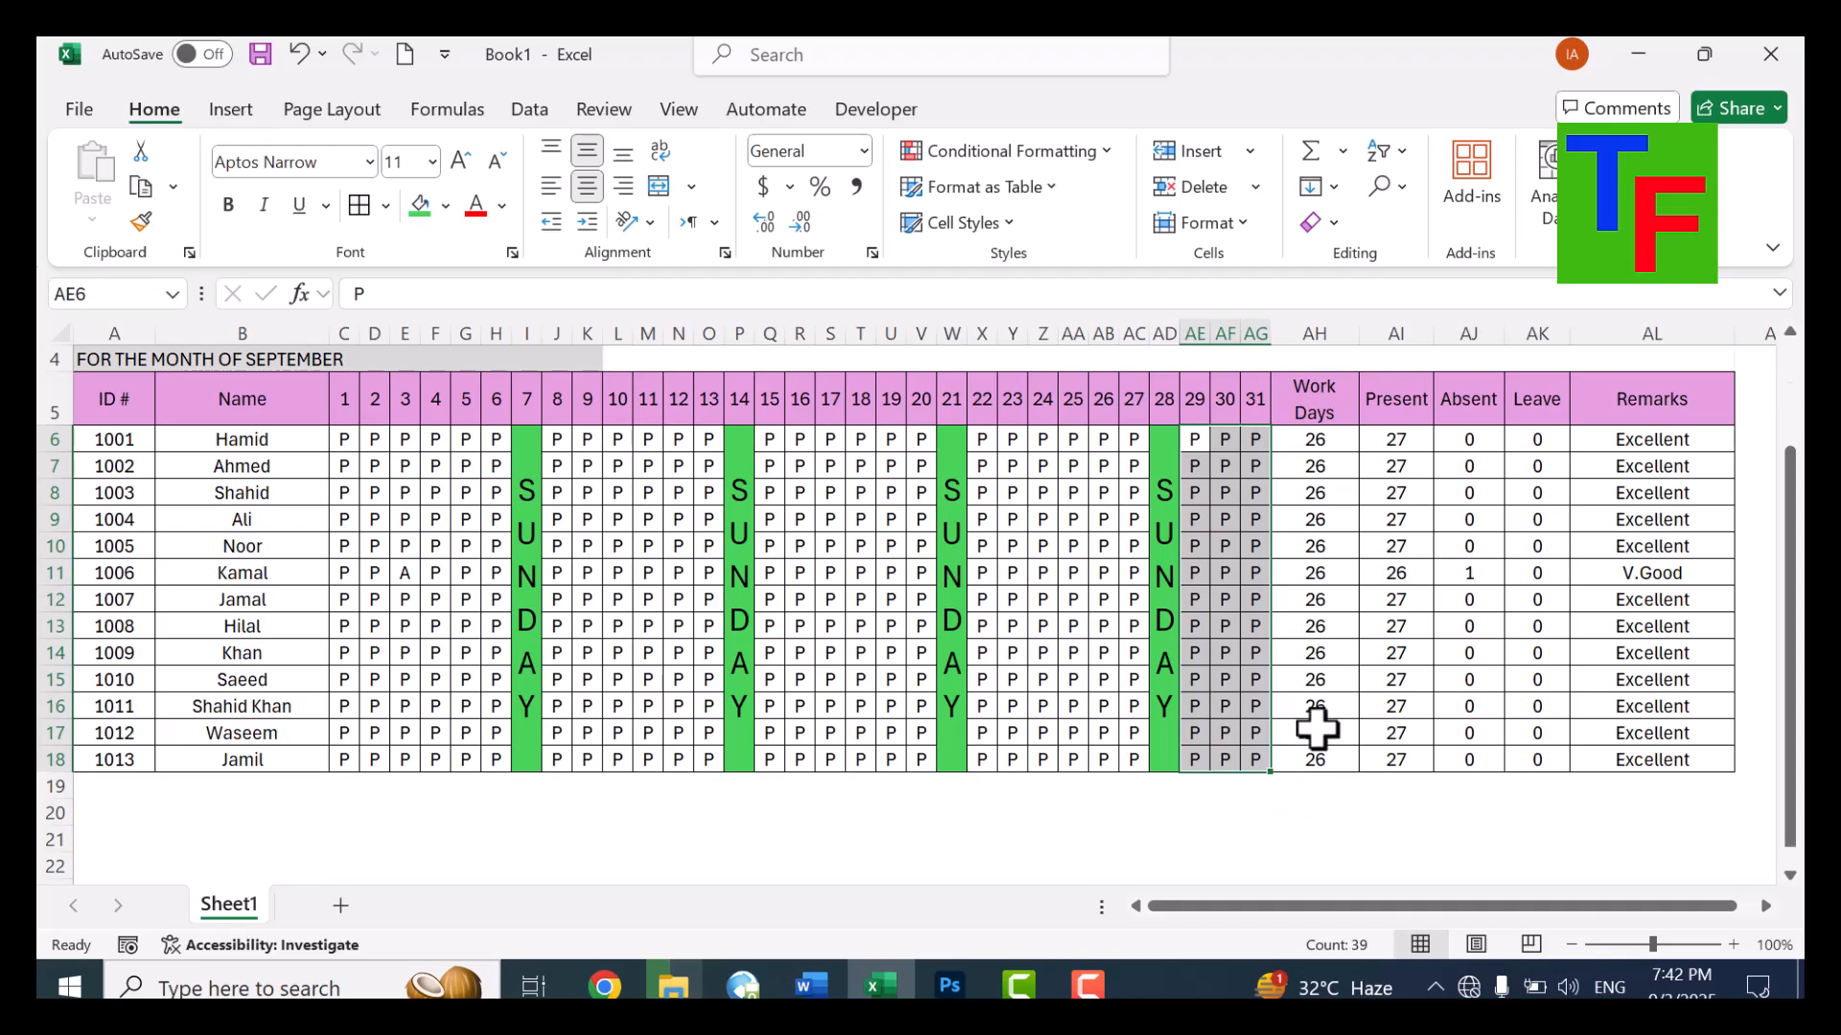
scroll(1316, 729, "up", 1)
scroll(1337, 676, "down", 1)
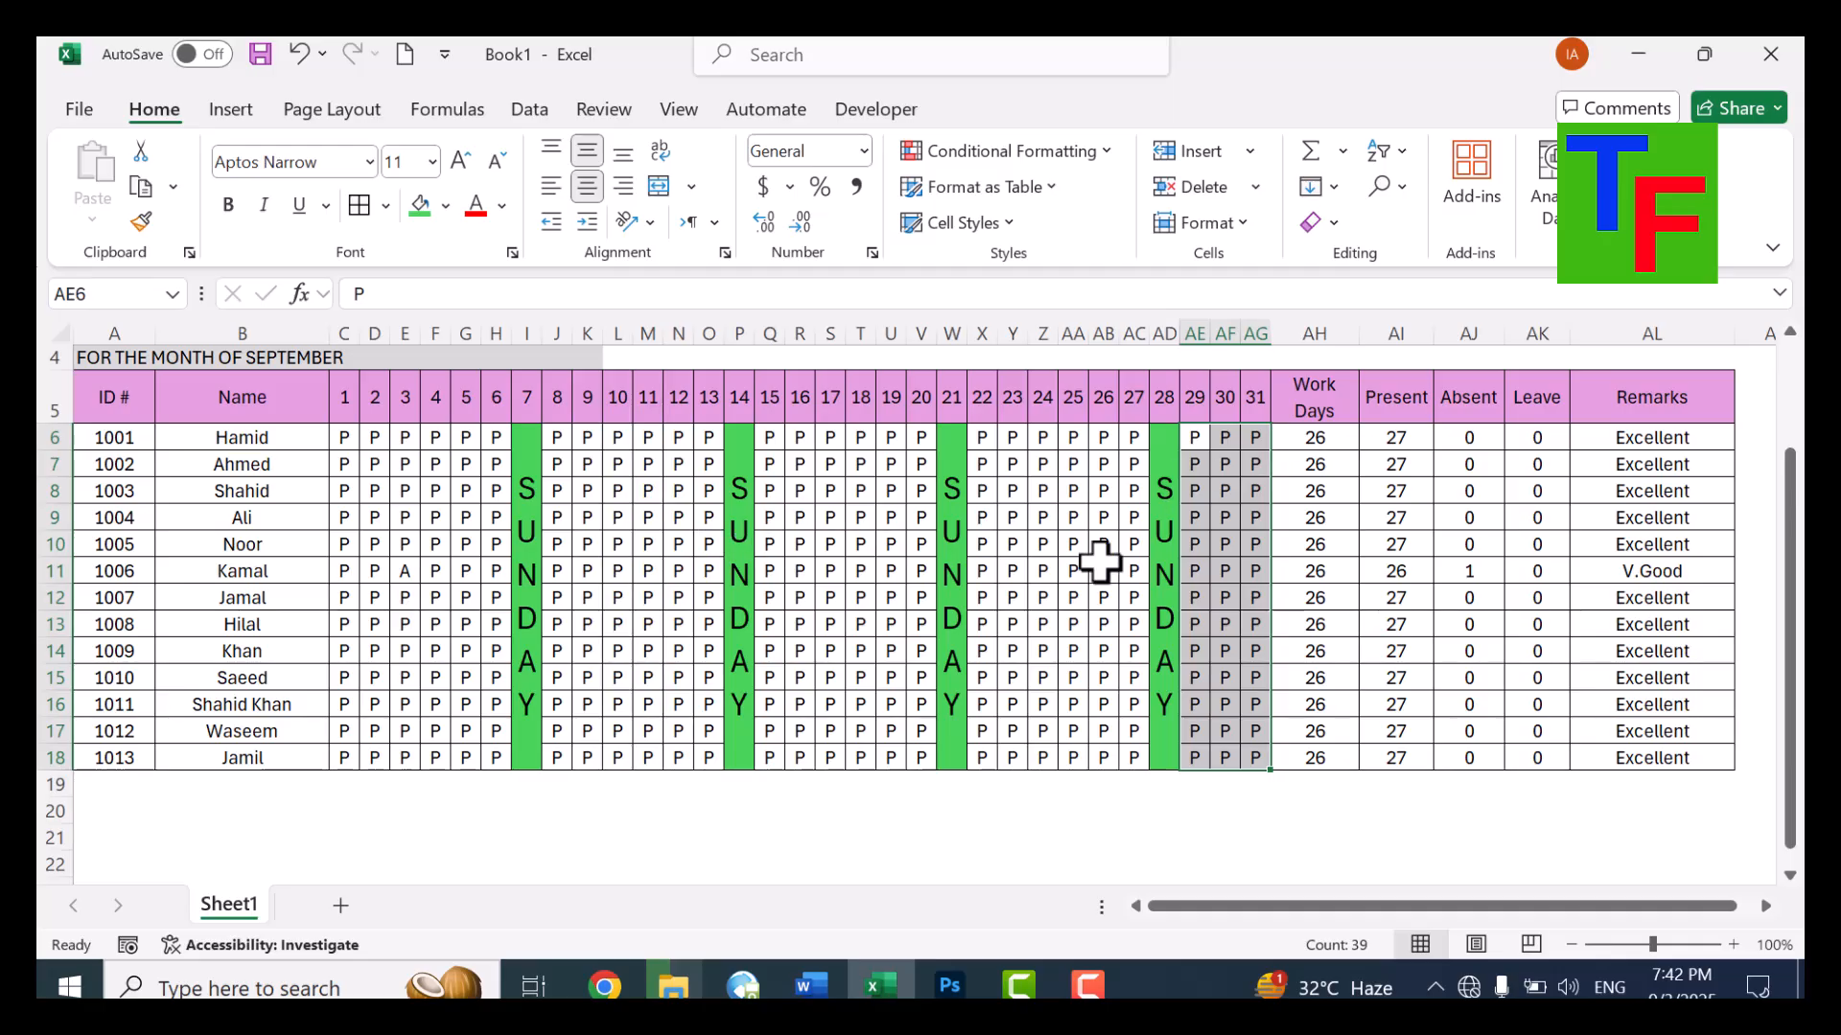
Set the first employee's Work Days to 27 and copy it down the column
double_click(1323, 441)
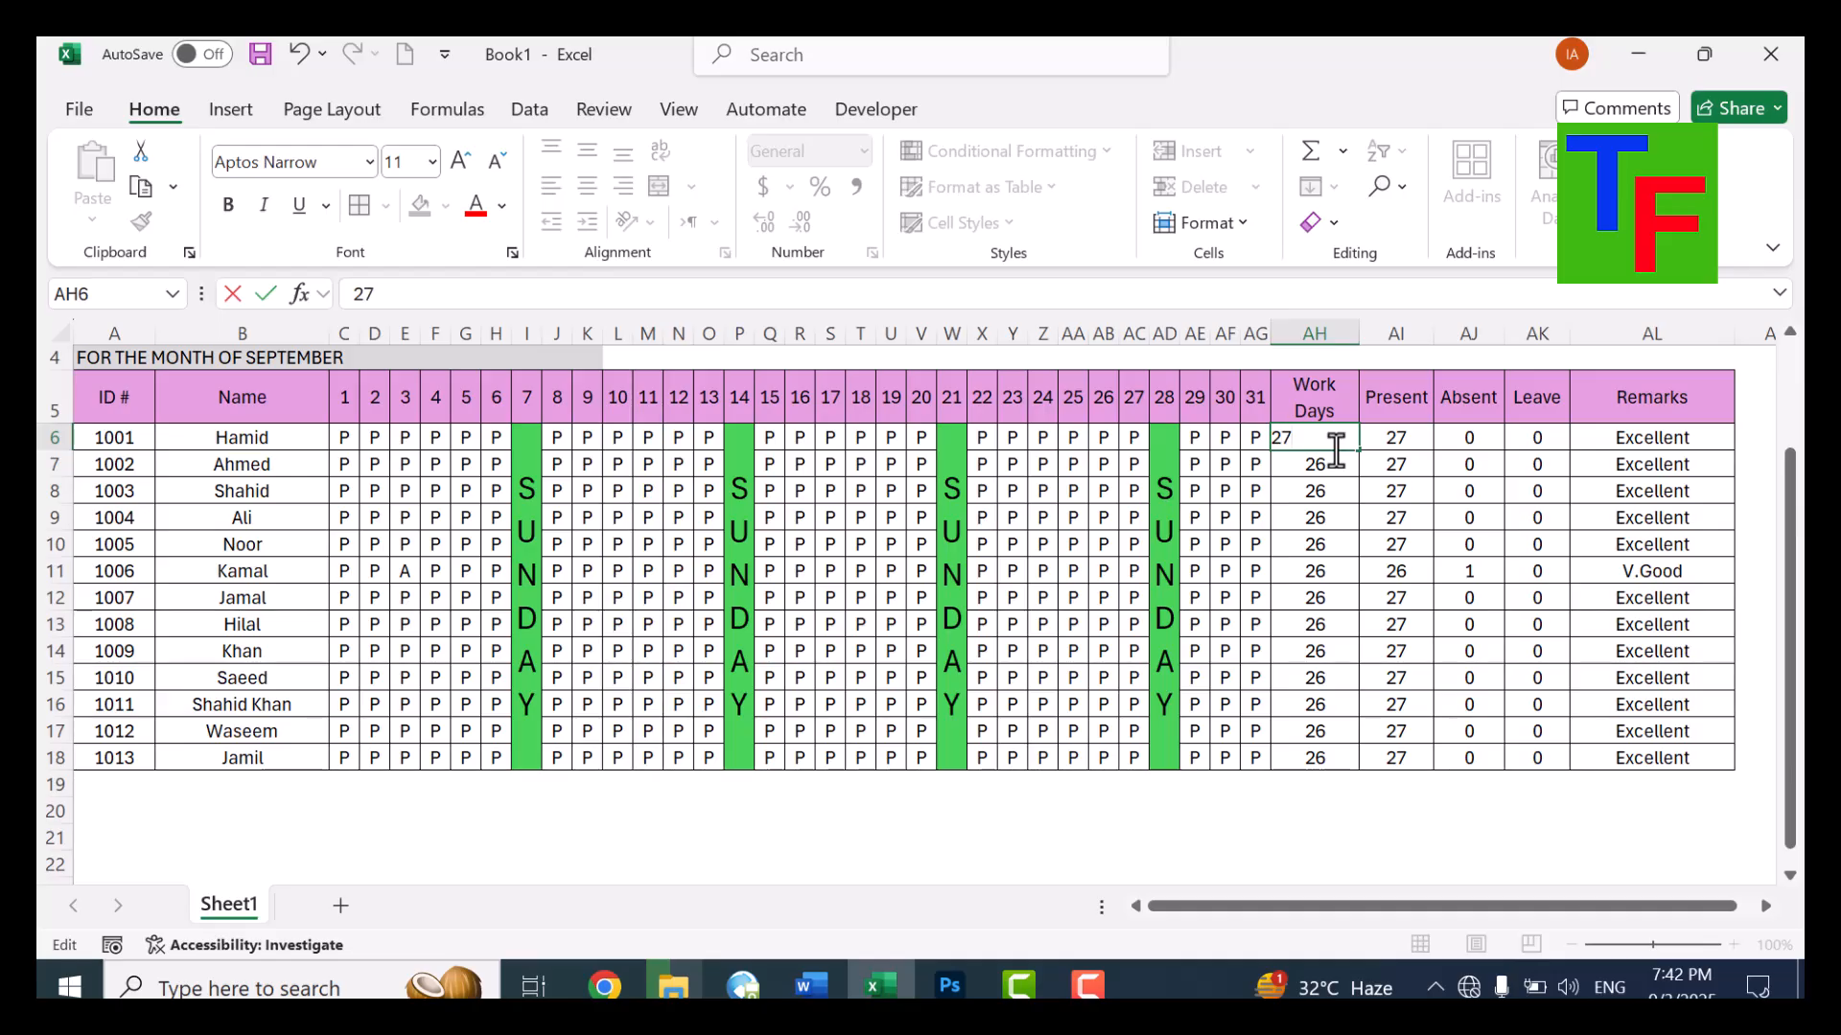
key("Return")
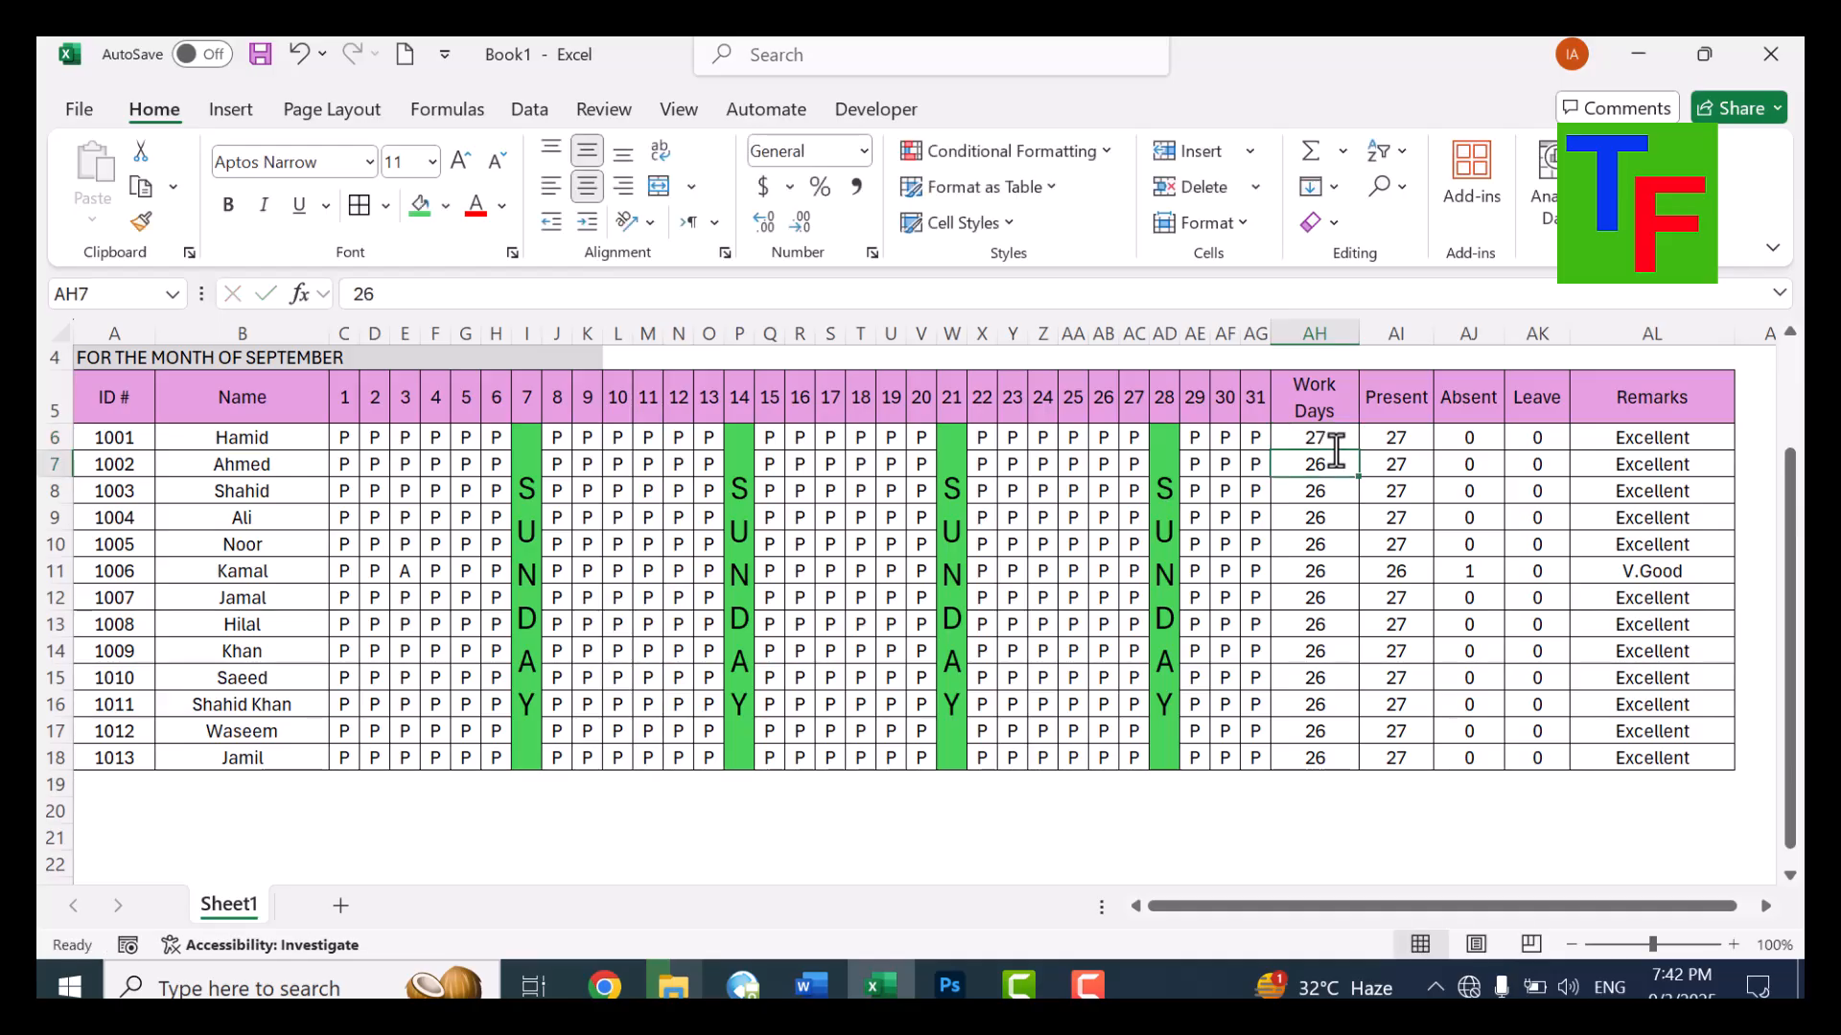
left_click(1335, 436)
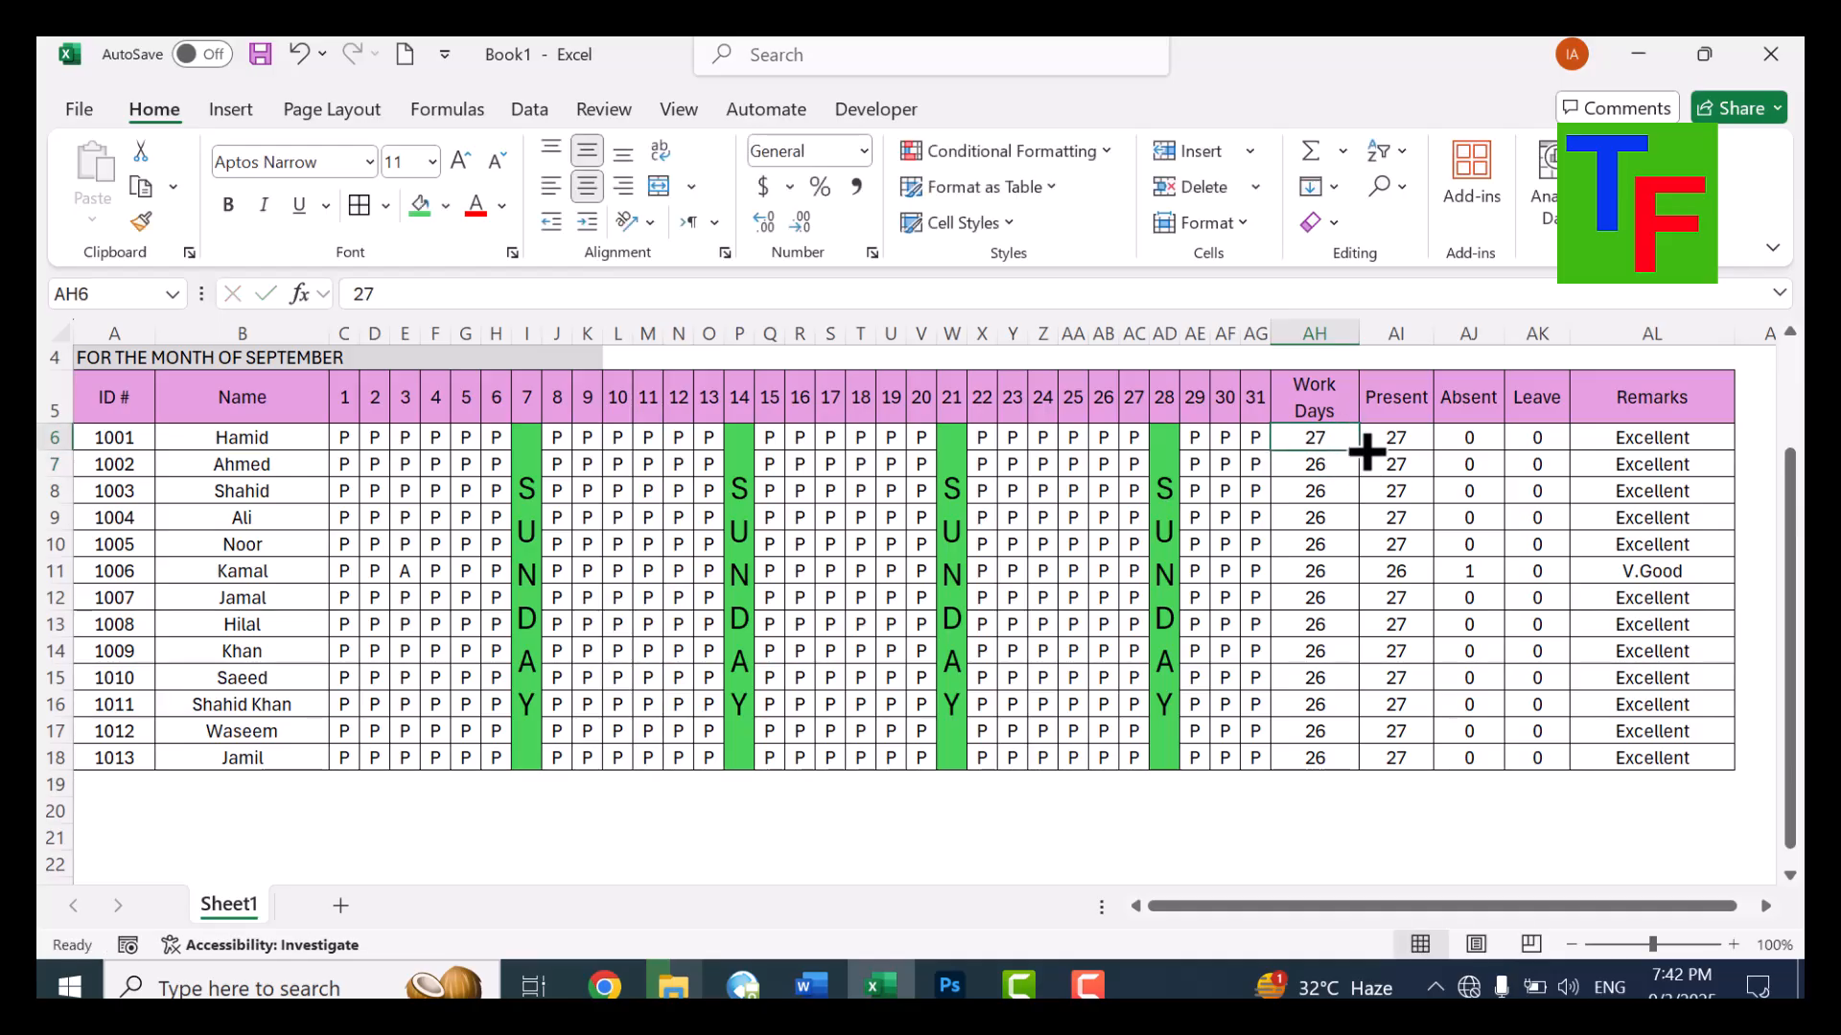
double_click(1361, 450)
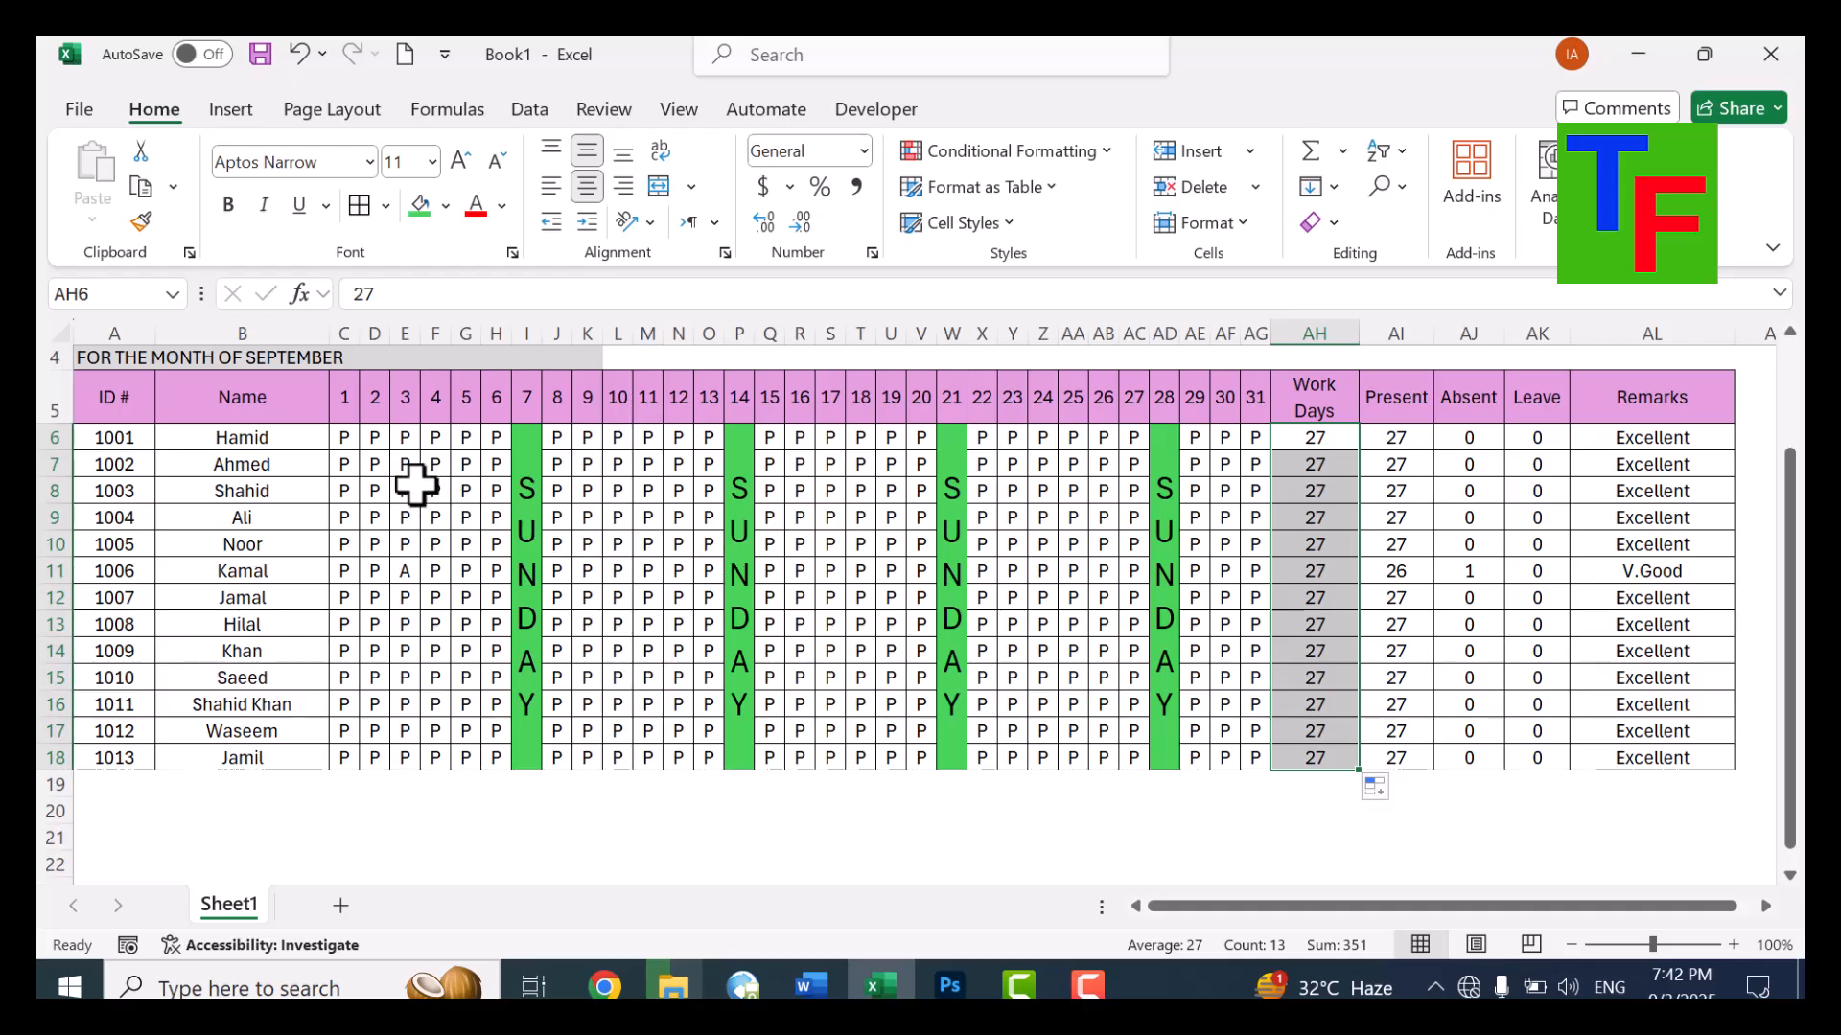
Mark one employee absent on days 1 and 2, then review the Present, Absent and Remarks formulas
left_click(344, 491)
type("A")
key("Tab")
type("A")
key("Tab")
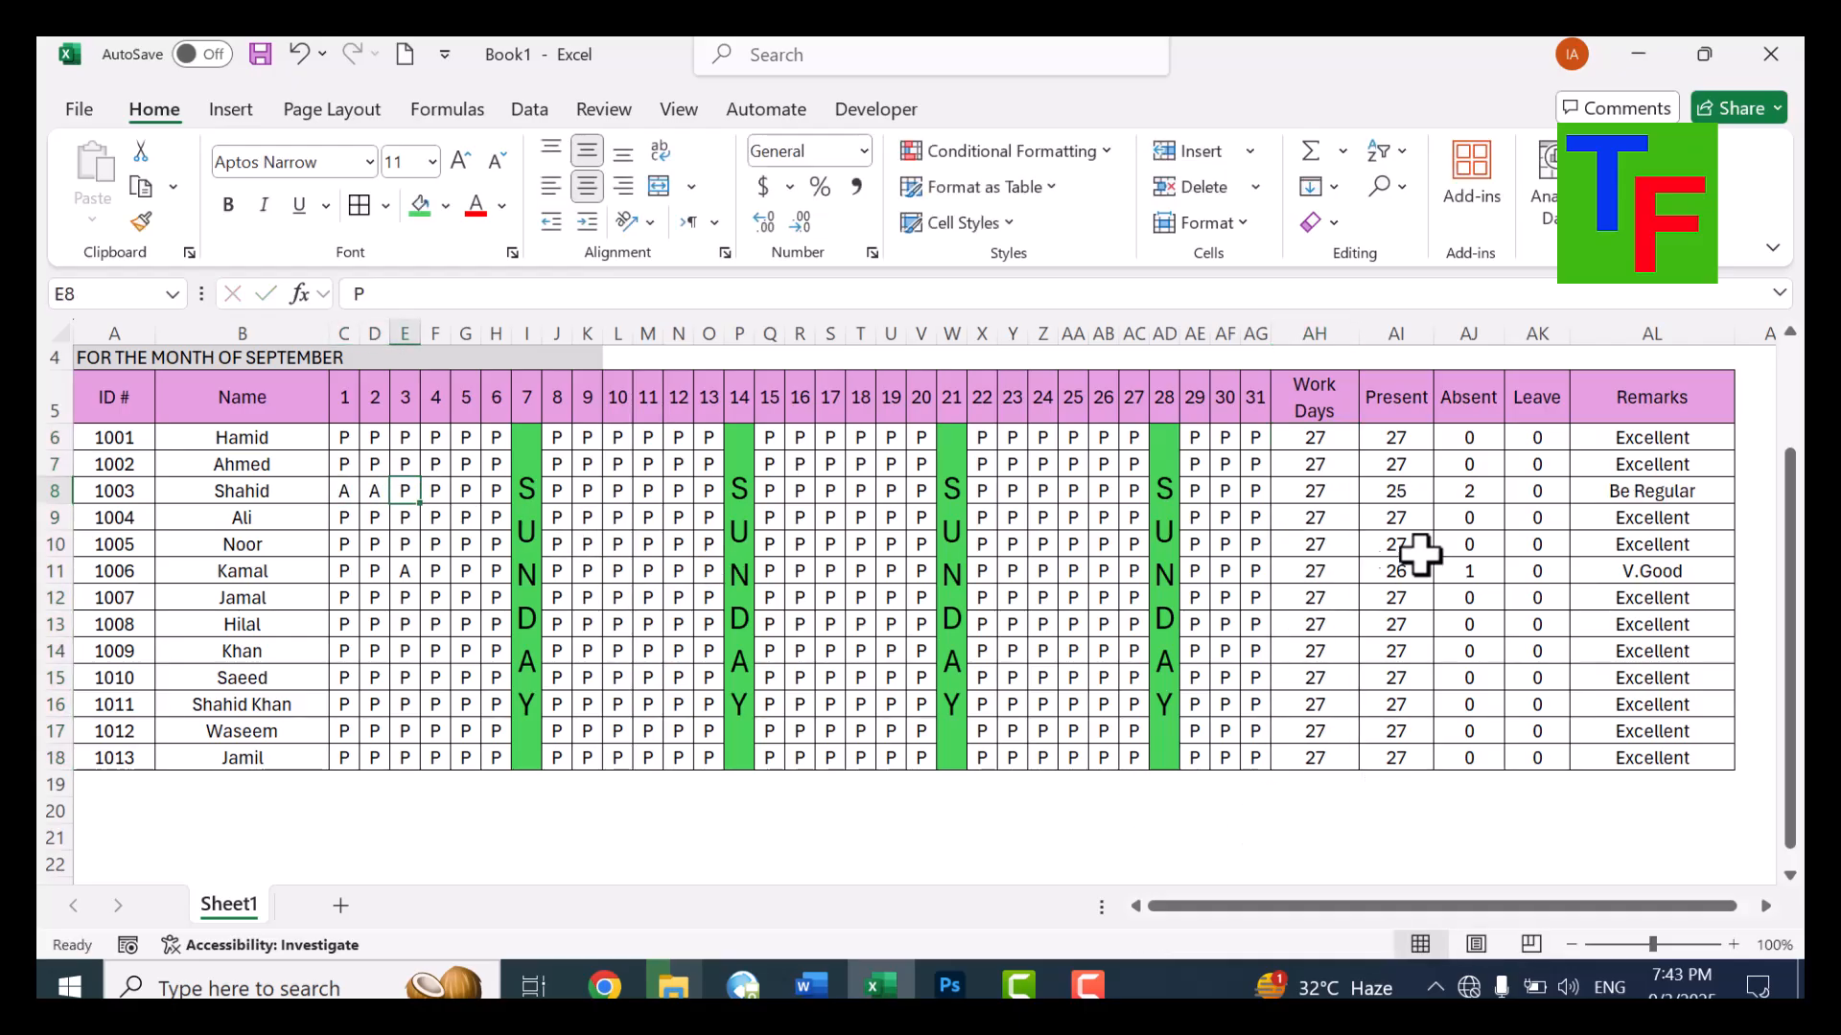
left_click(1402, 500)
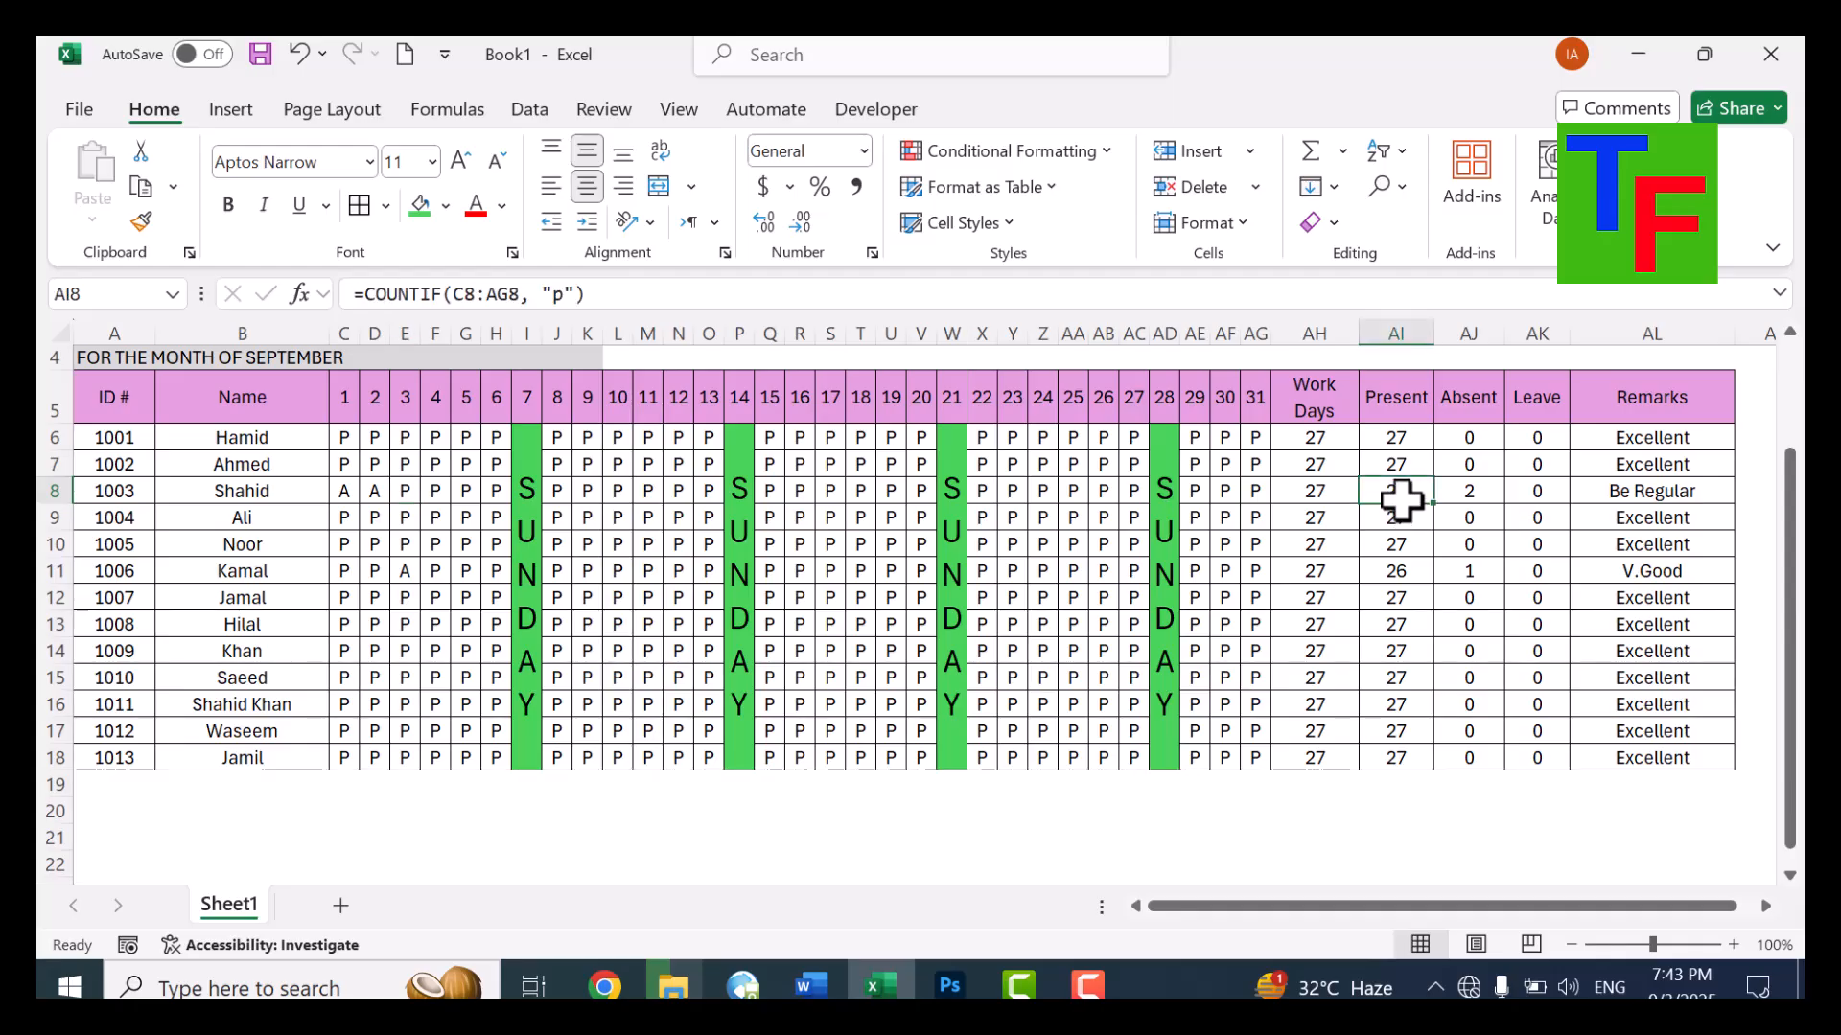
left_click(1472, 493)
left_click(1629, 489)
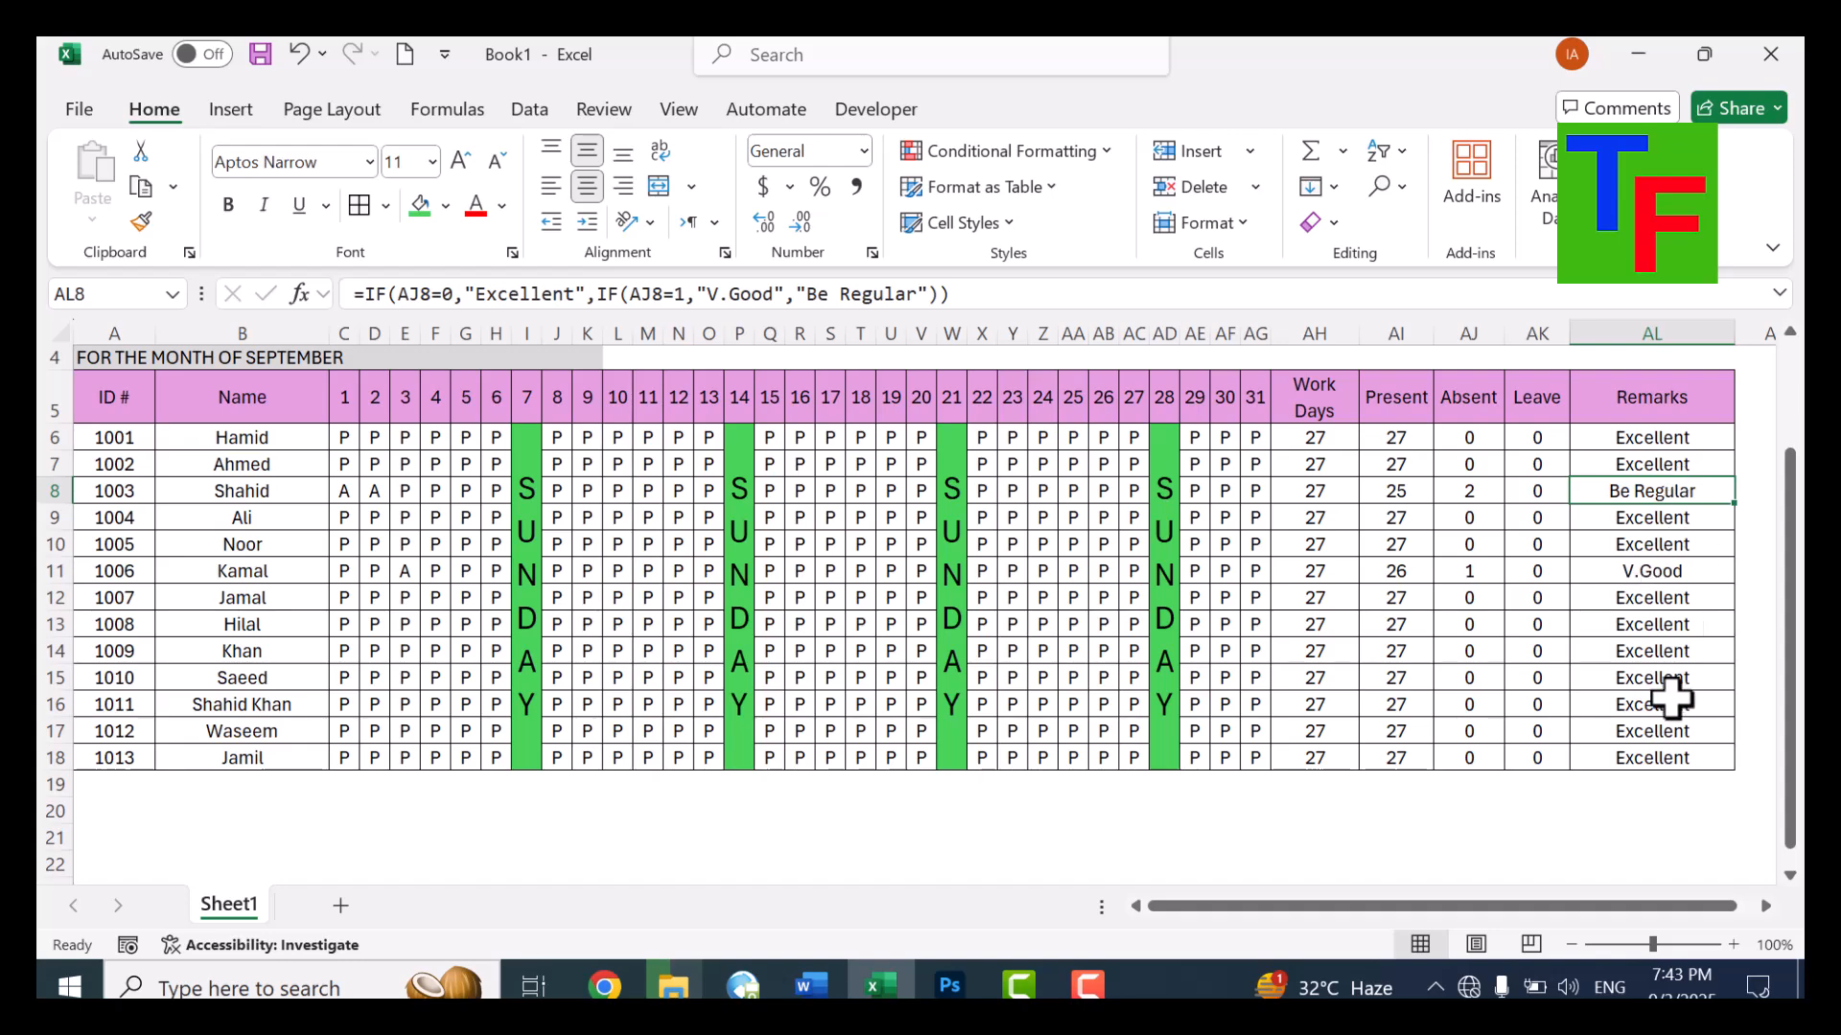
Mark another employee absent (A) on several days starting from day 2
left_click(384, 668)
type("A")
key("Right")
type("A")
key("shift+Right")
type("A")
key("shift+Right")
key("Right")
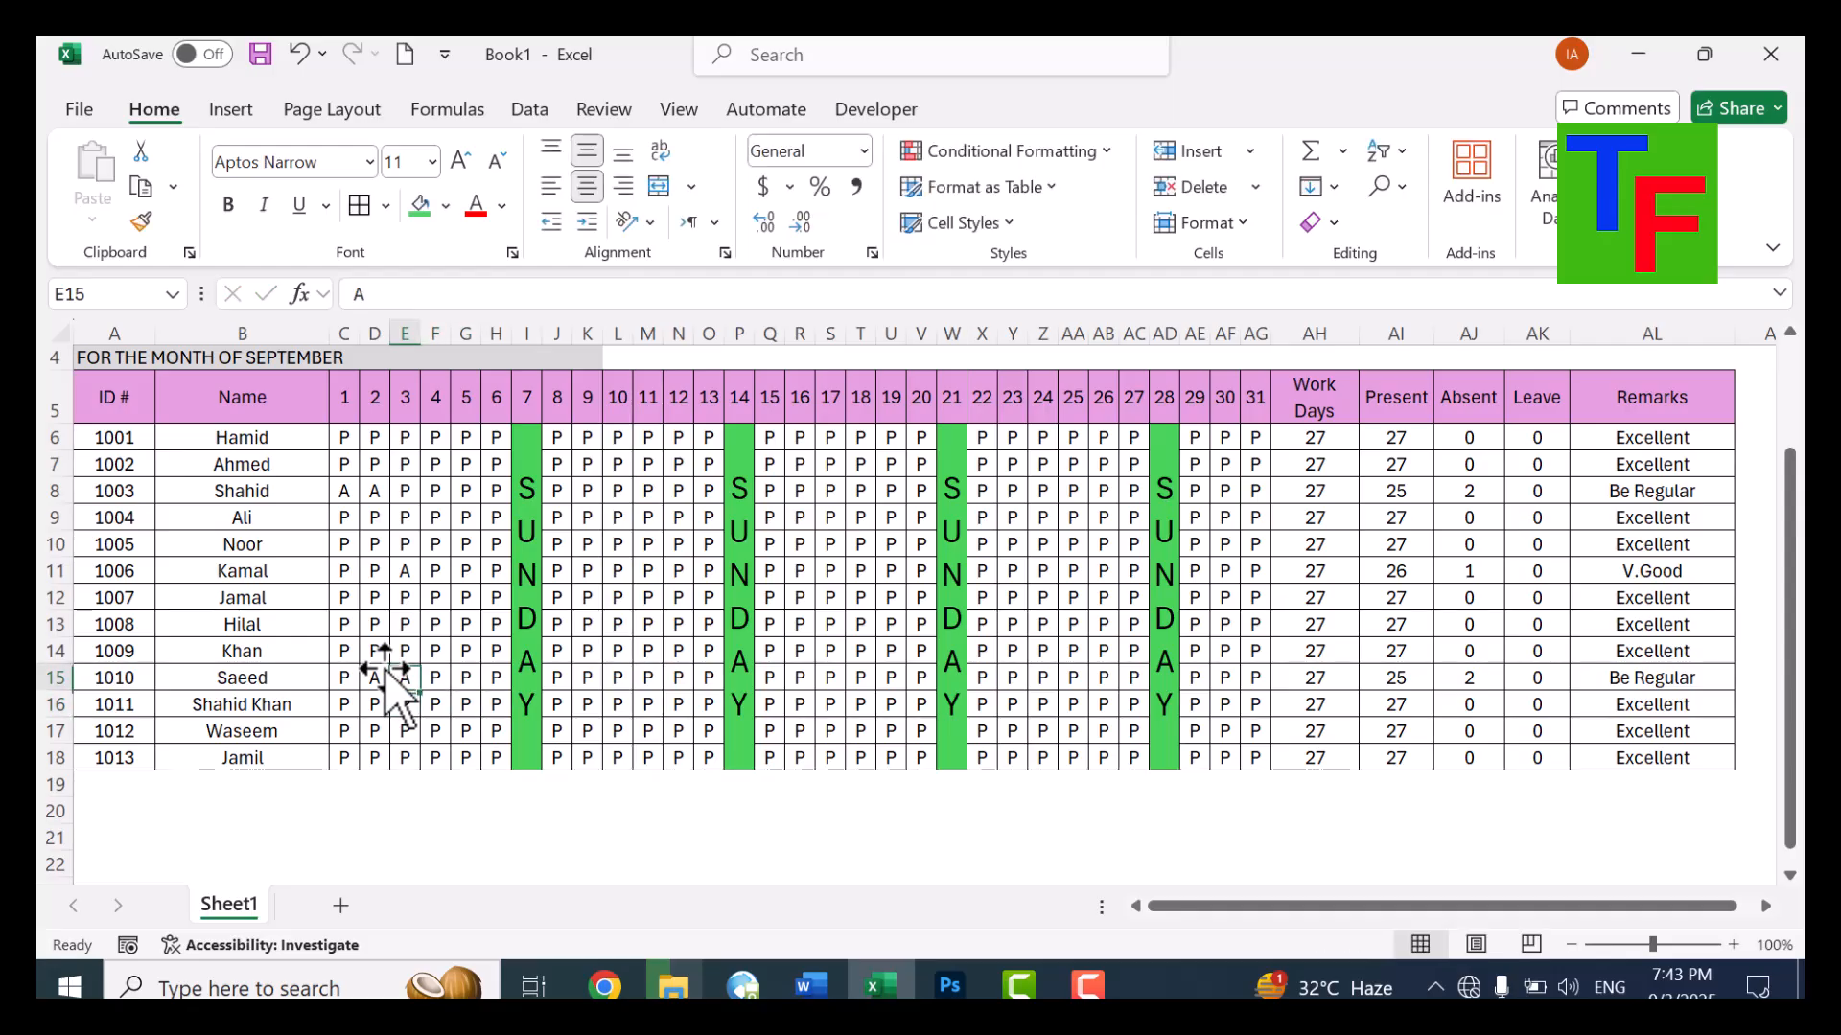
type("A")
key("Right")
key("Right")
key("Right")
key("Right")
key("Right")
type("A")
key("Right")
type("A")
key("Up")
key("Up")
key("Up")
Mark the employee in the row above absent on two more days
key("shift+Right")
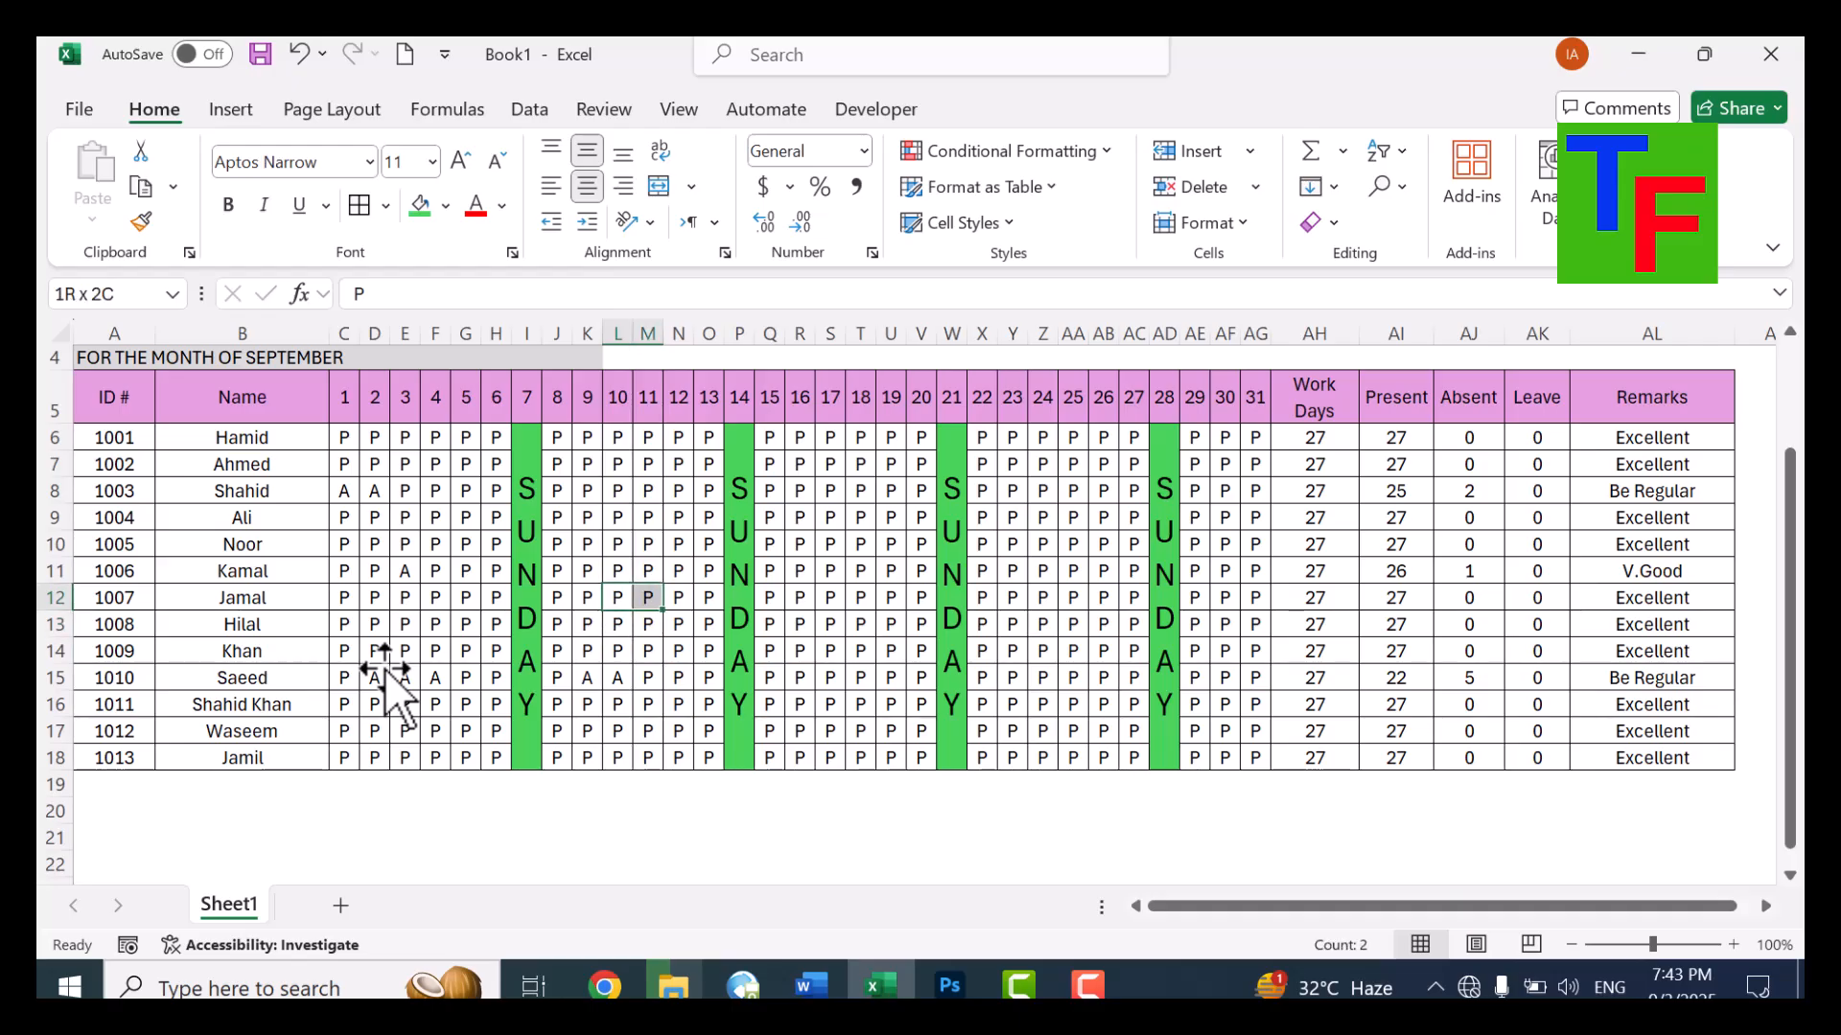
type("A")
key("ctrl+Return")
key("Right")
key("Down")
key("Down")
key("Down")
key("Down")
key("Down")
key("Down")
key("Down")
key("Down")
key("Up")
key("Up")
key("shift+Right")
key("shift+Right")
key("shift+Left")
key("shift+Left")
key("shift+Left")
key("shift+Left")
key("shift+Left")
key("shift+Left")
key("shift+Left")
key("shift+Left")
key("shift+Right")
key("Right")
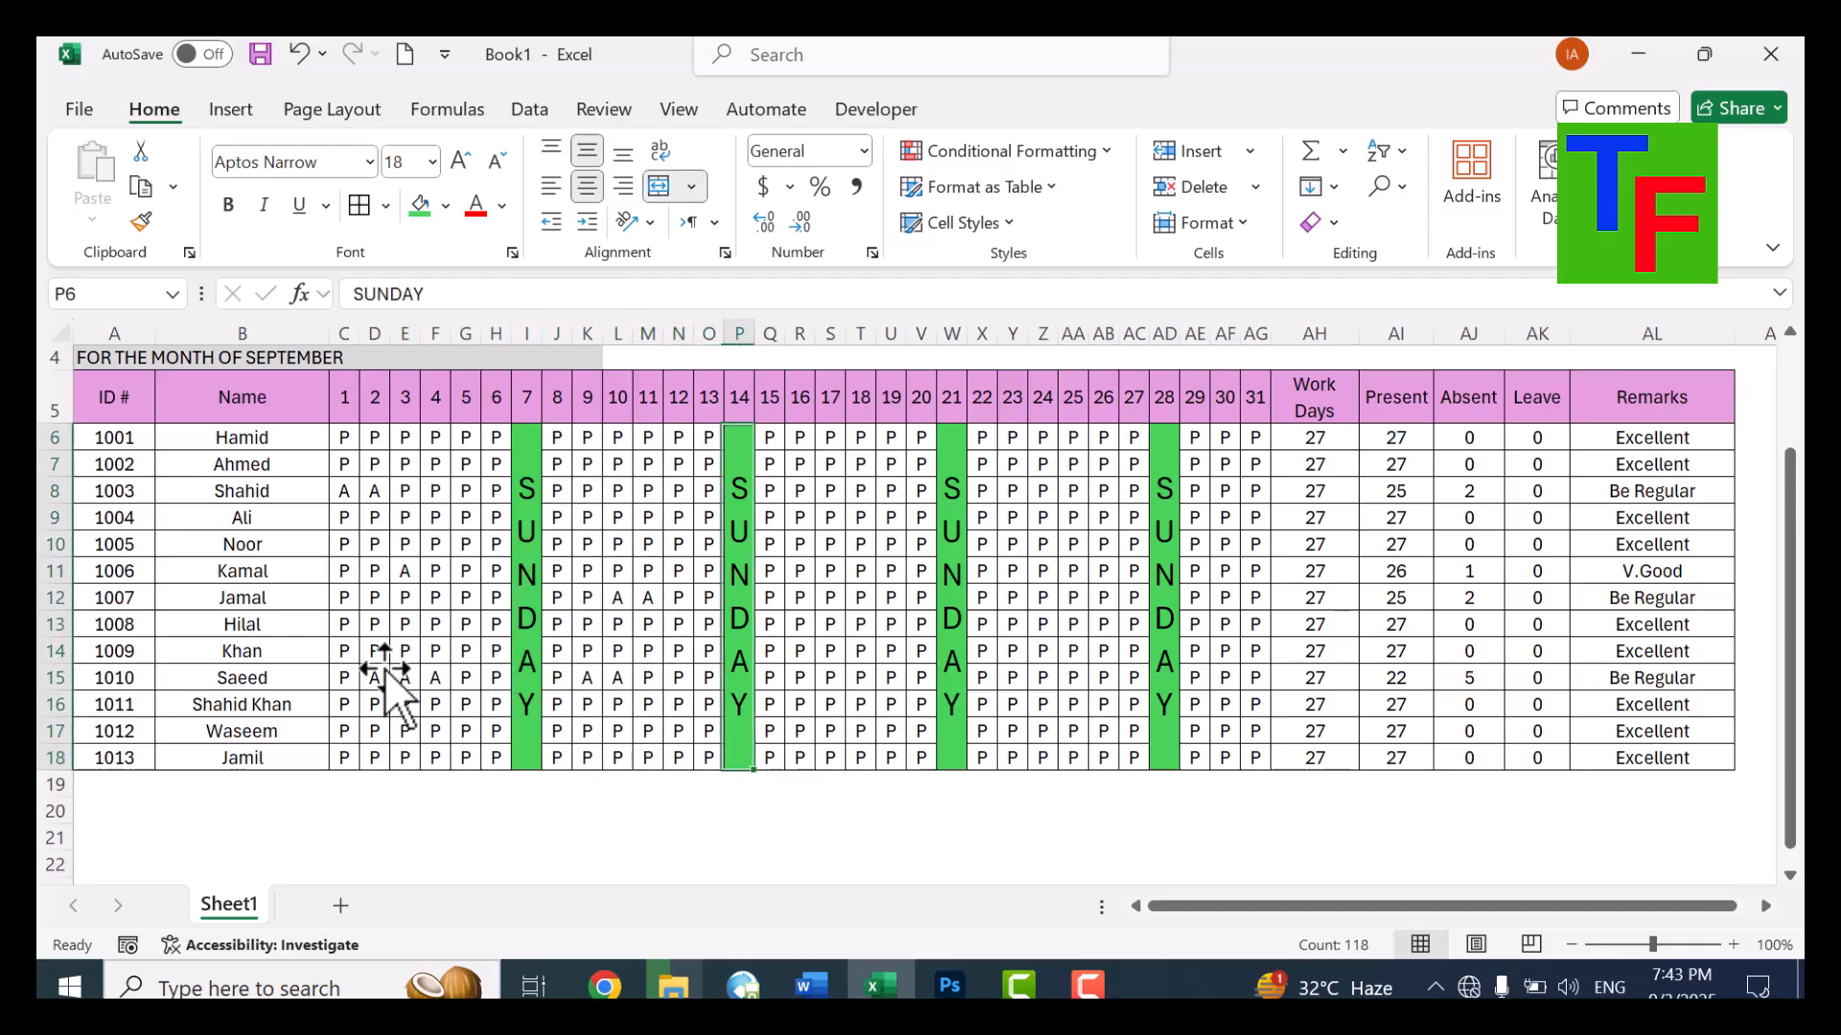
Clear row 18's attendance marks for days 1–6 and 8–13
left_click_drag(336, 755, 858, 759)
key("Delete")
key("Delete")
left_click(778, 762)
key("Delete")
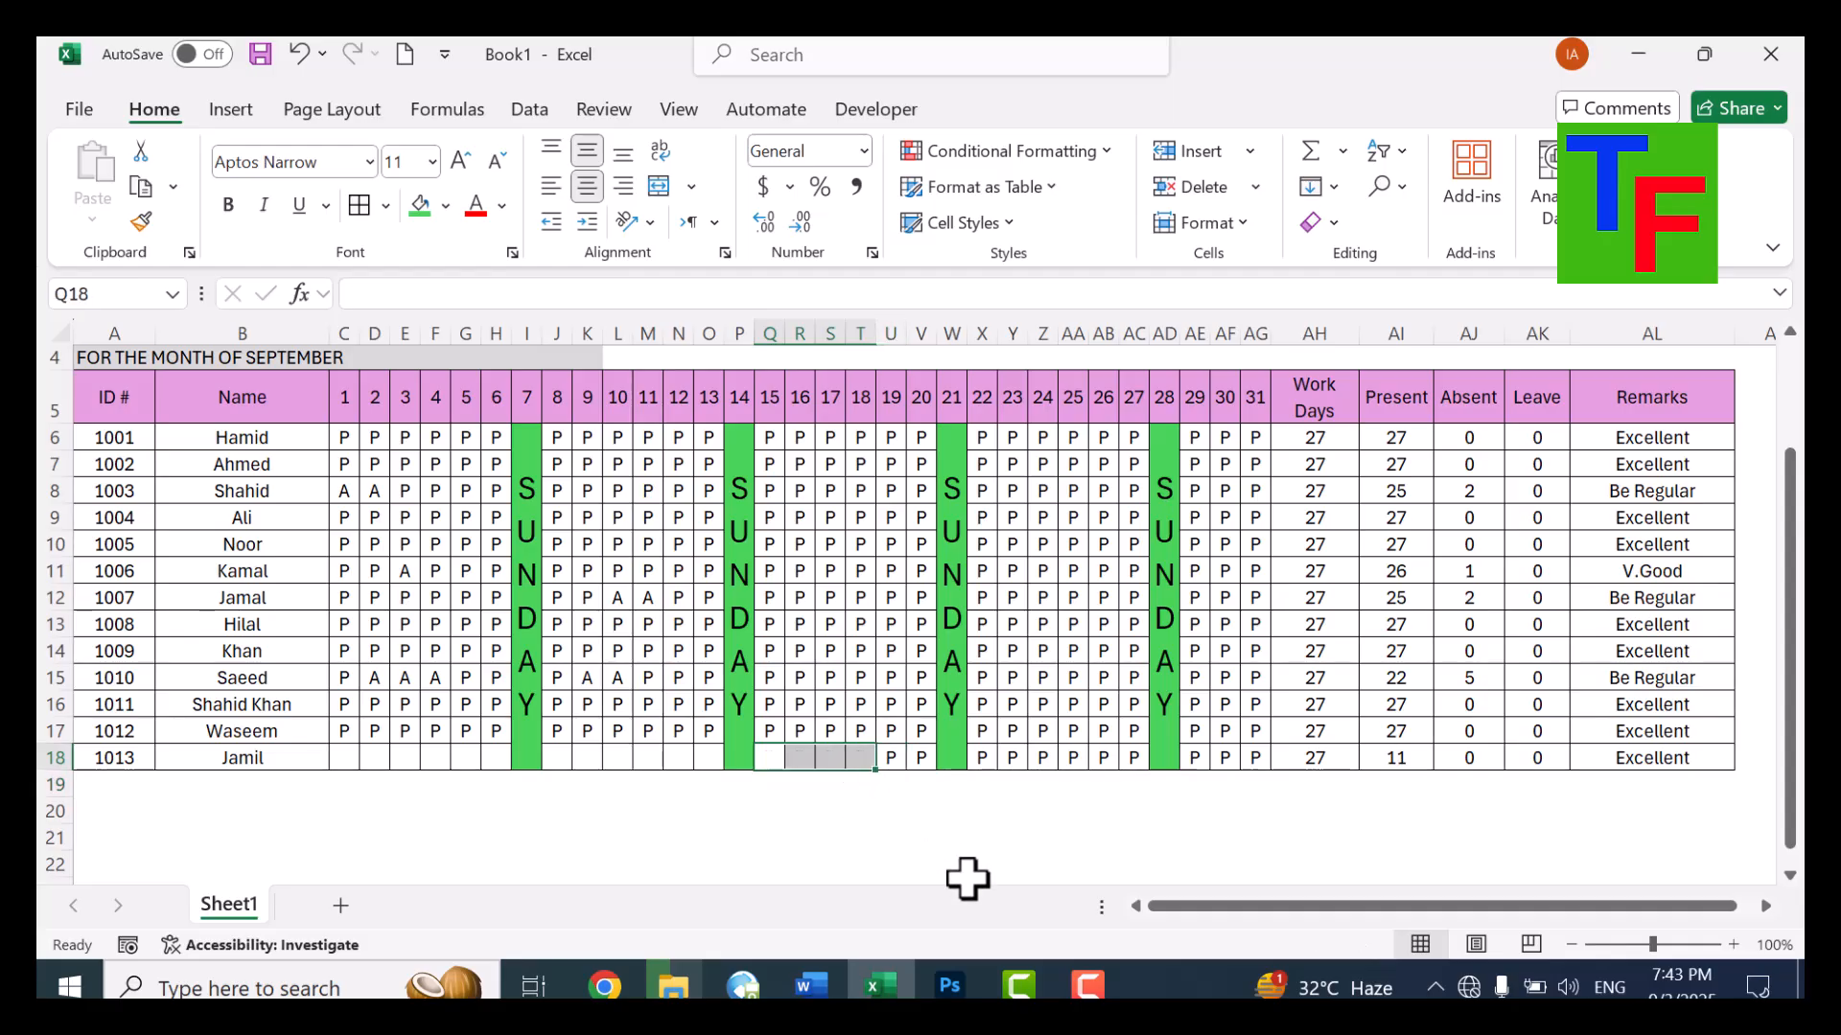
Fill L into days 1–6 (C17:H17) for the row 17 employee
left_click(354, 726)
left_click_drag(353, 726, 480, 734)
left_click_drag(498, 731, 494, 733)
type("L")
key("ctrl+Return")
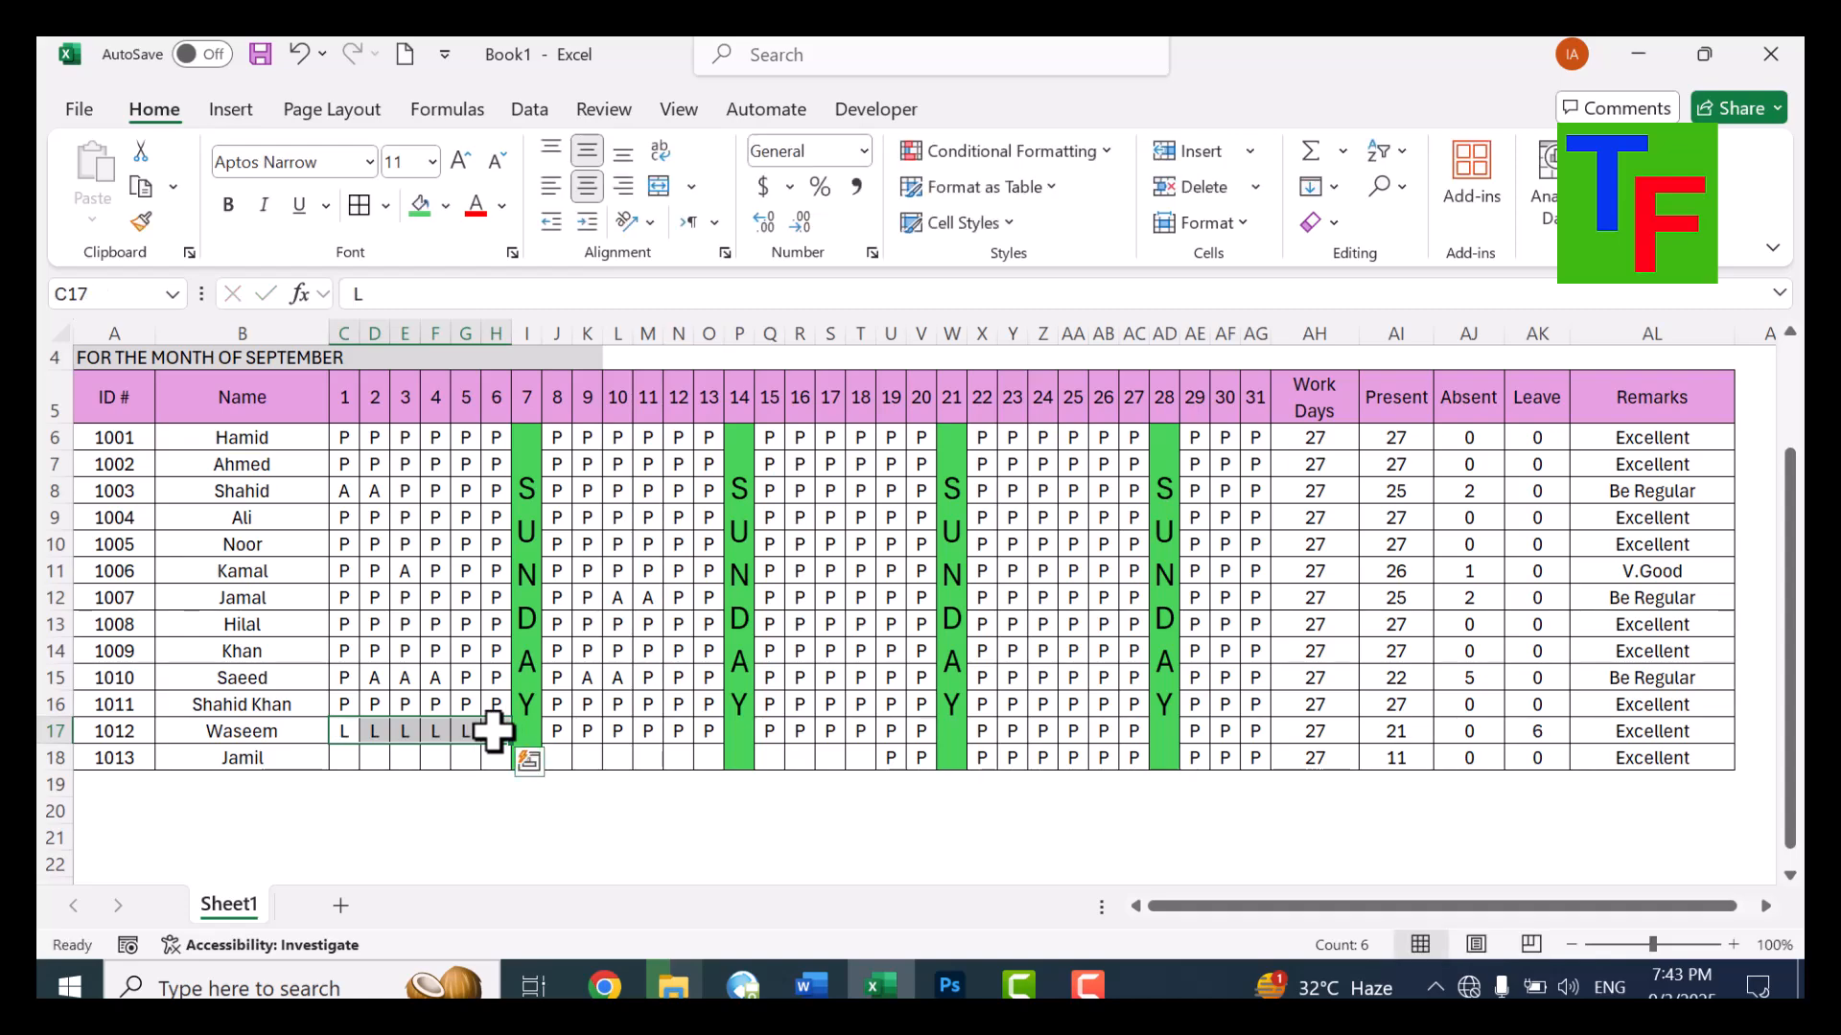
key("Right")
key("Right")
key("Right")
key("Right")
key("Right")
key("Right")
key("Right")
key("Right")
key("Right")
key("Right")
key("Right")
key("Right")
key("Right")
key("Right")
key("Right")
key("Right")
key("Right")
key("Right")
key("Right")
key("Right")
key("Right")
key("Right")
key("Right")
key("Right")
key("Right")
key("Right")
key("Right")
key("Right")
key("Right")
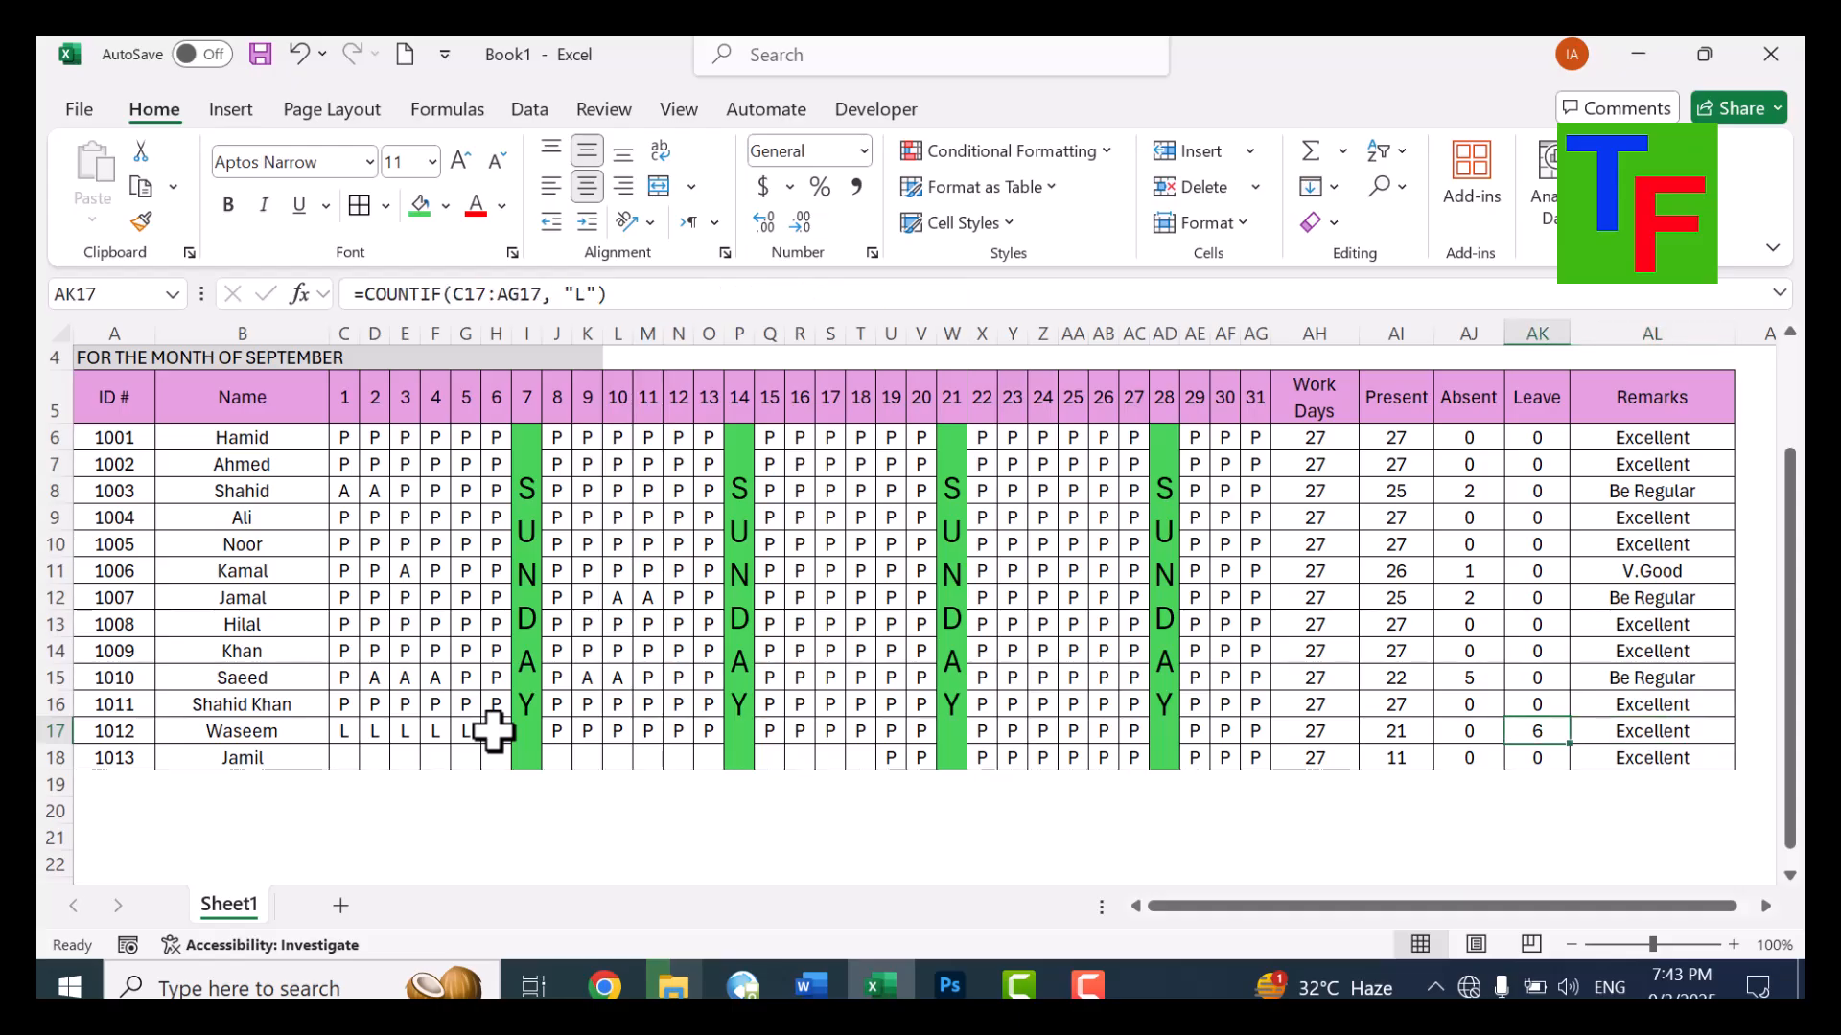
Review row 17's Absent, Leave and Remarks formulas, confirming Leave 6 and Present 21
key("Left")
key("Right")
key("Right")
key("Left")
key("Left")
key("Right")
key("Right")
key("Left")
key("Left")
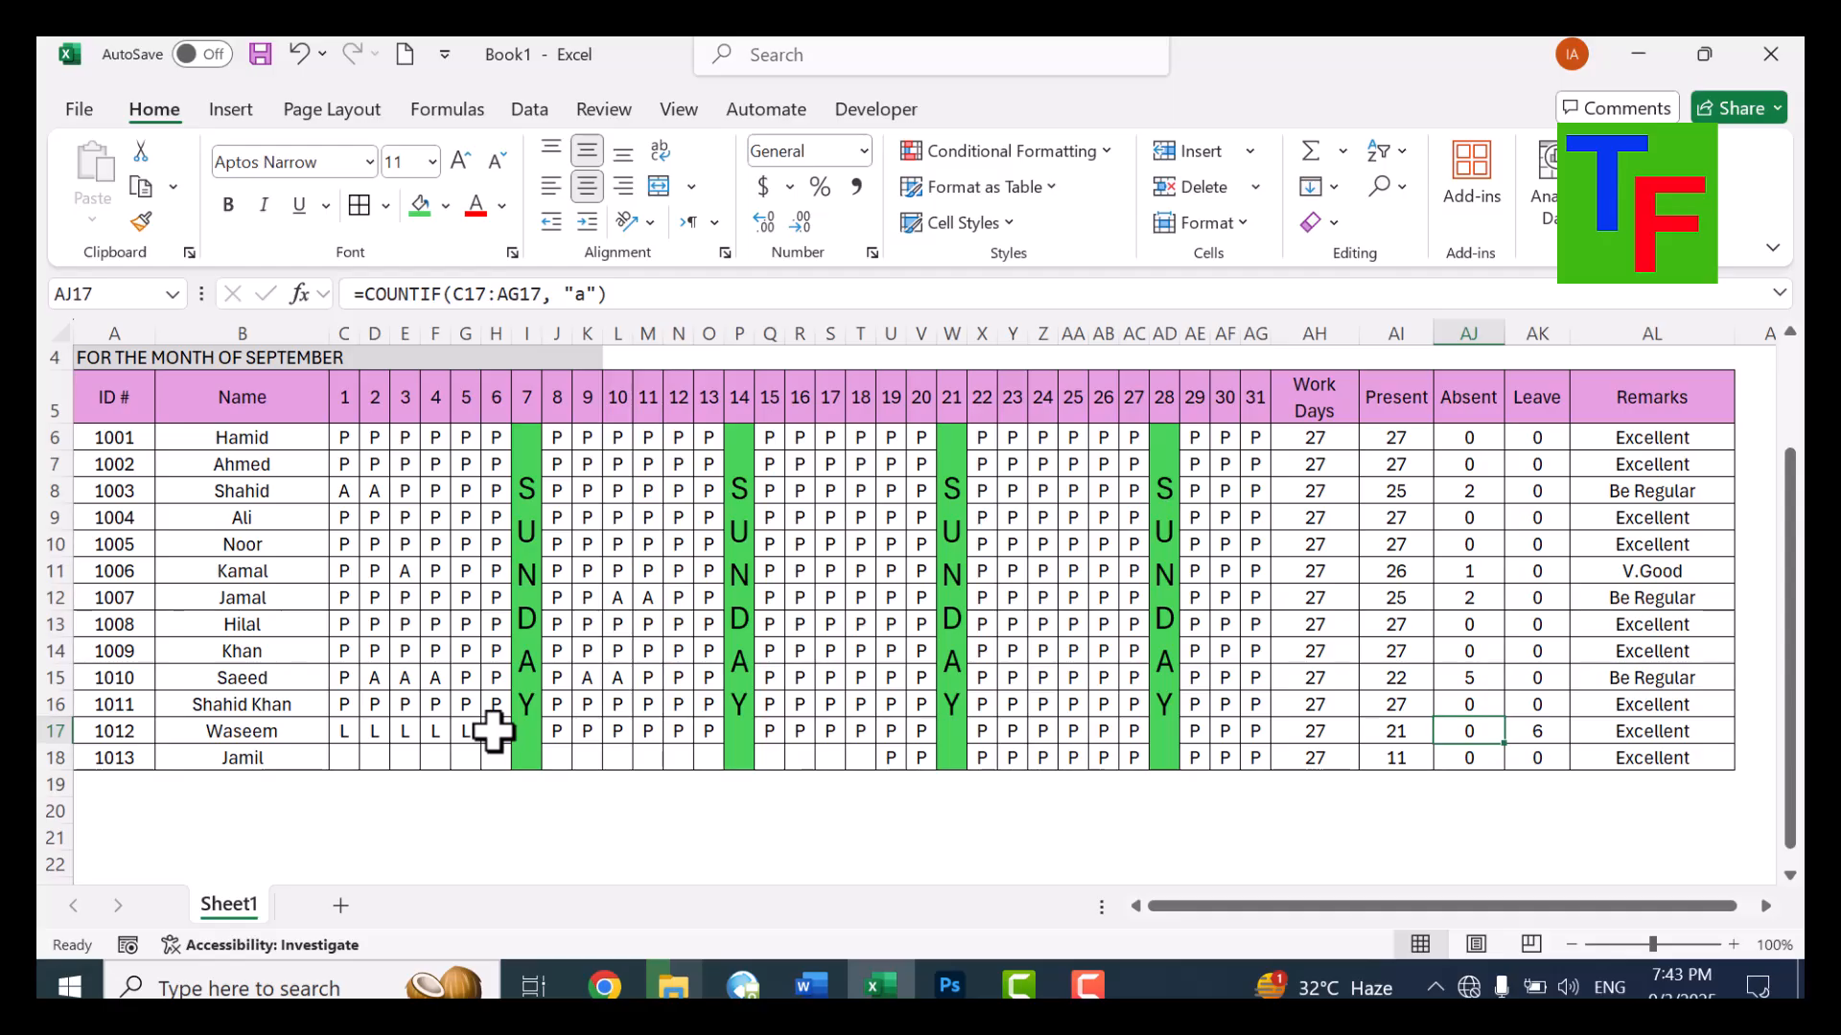
left_click_drag(1635, 438, 1620, 769)
left_click_drag(340, 730, 497, 731)
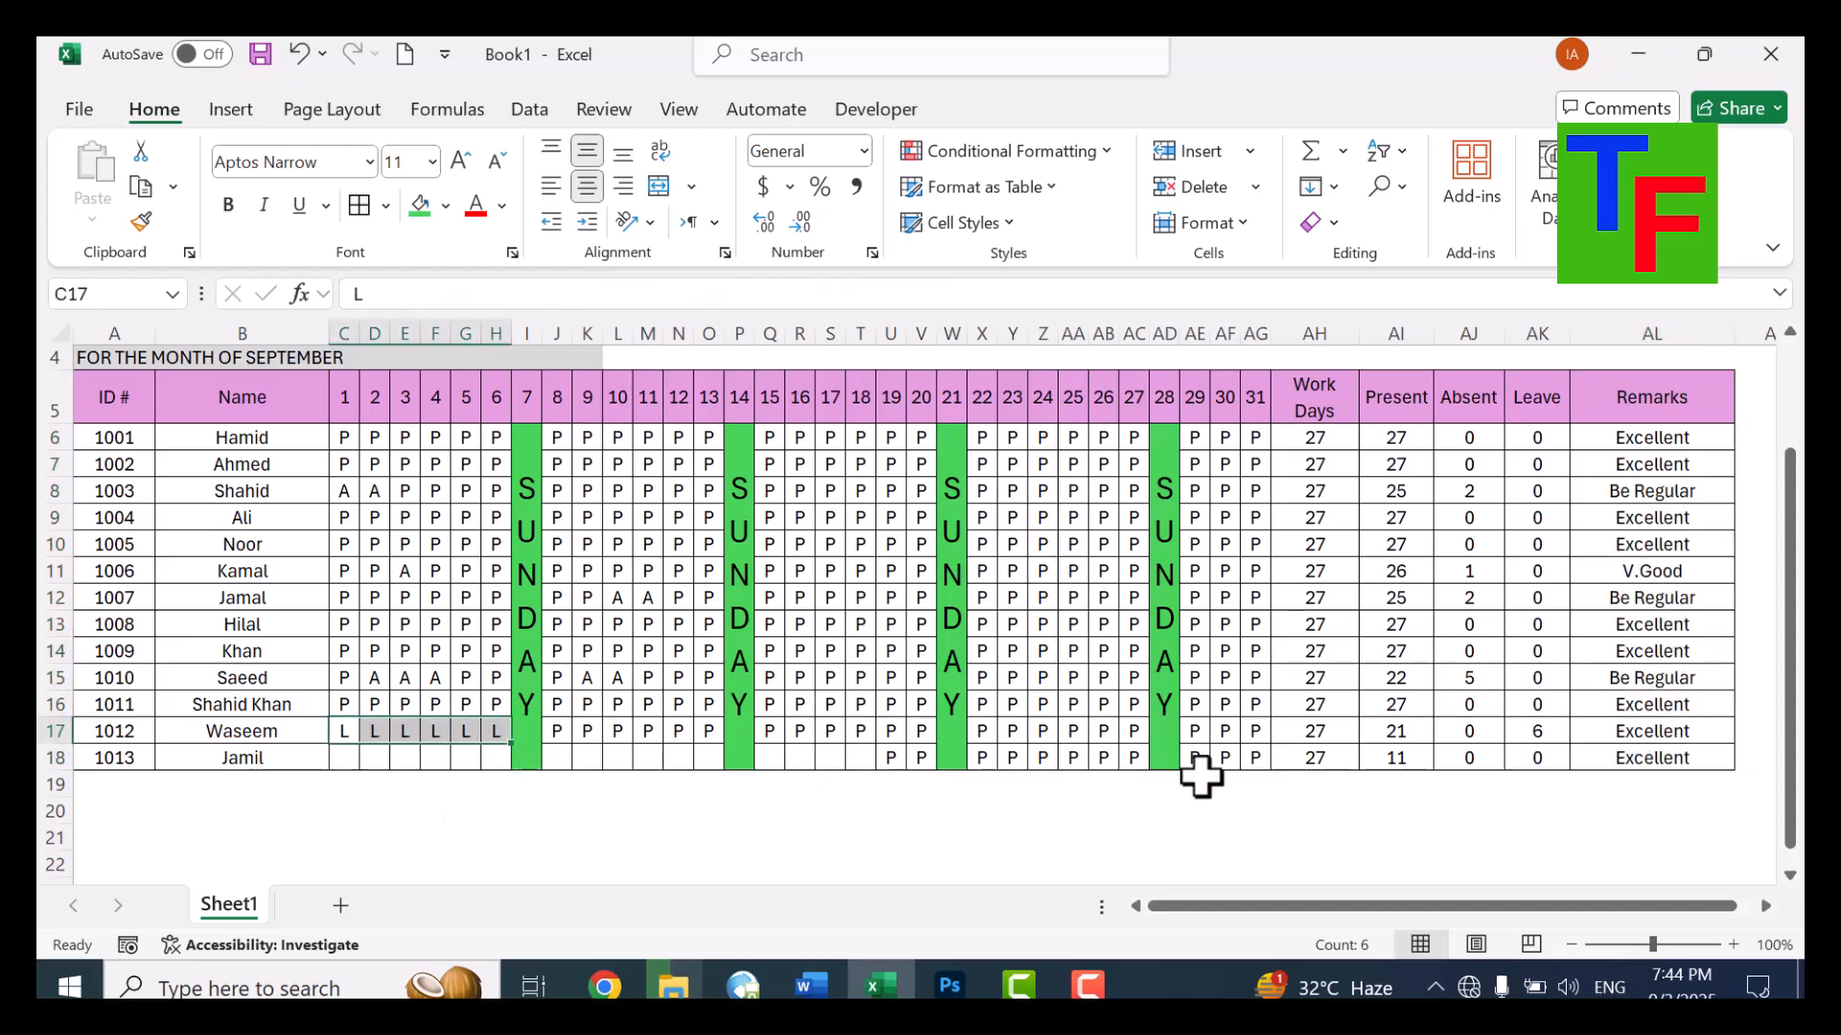
left_click(1469, 728)
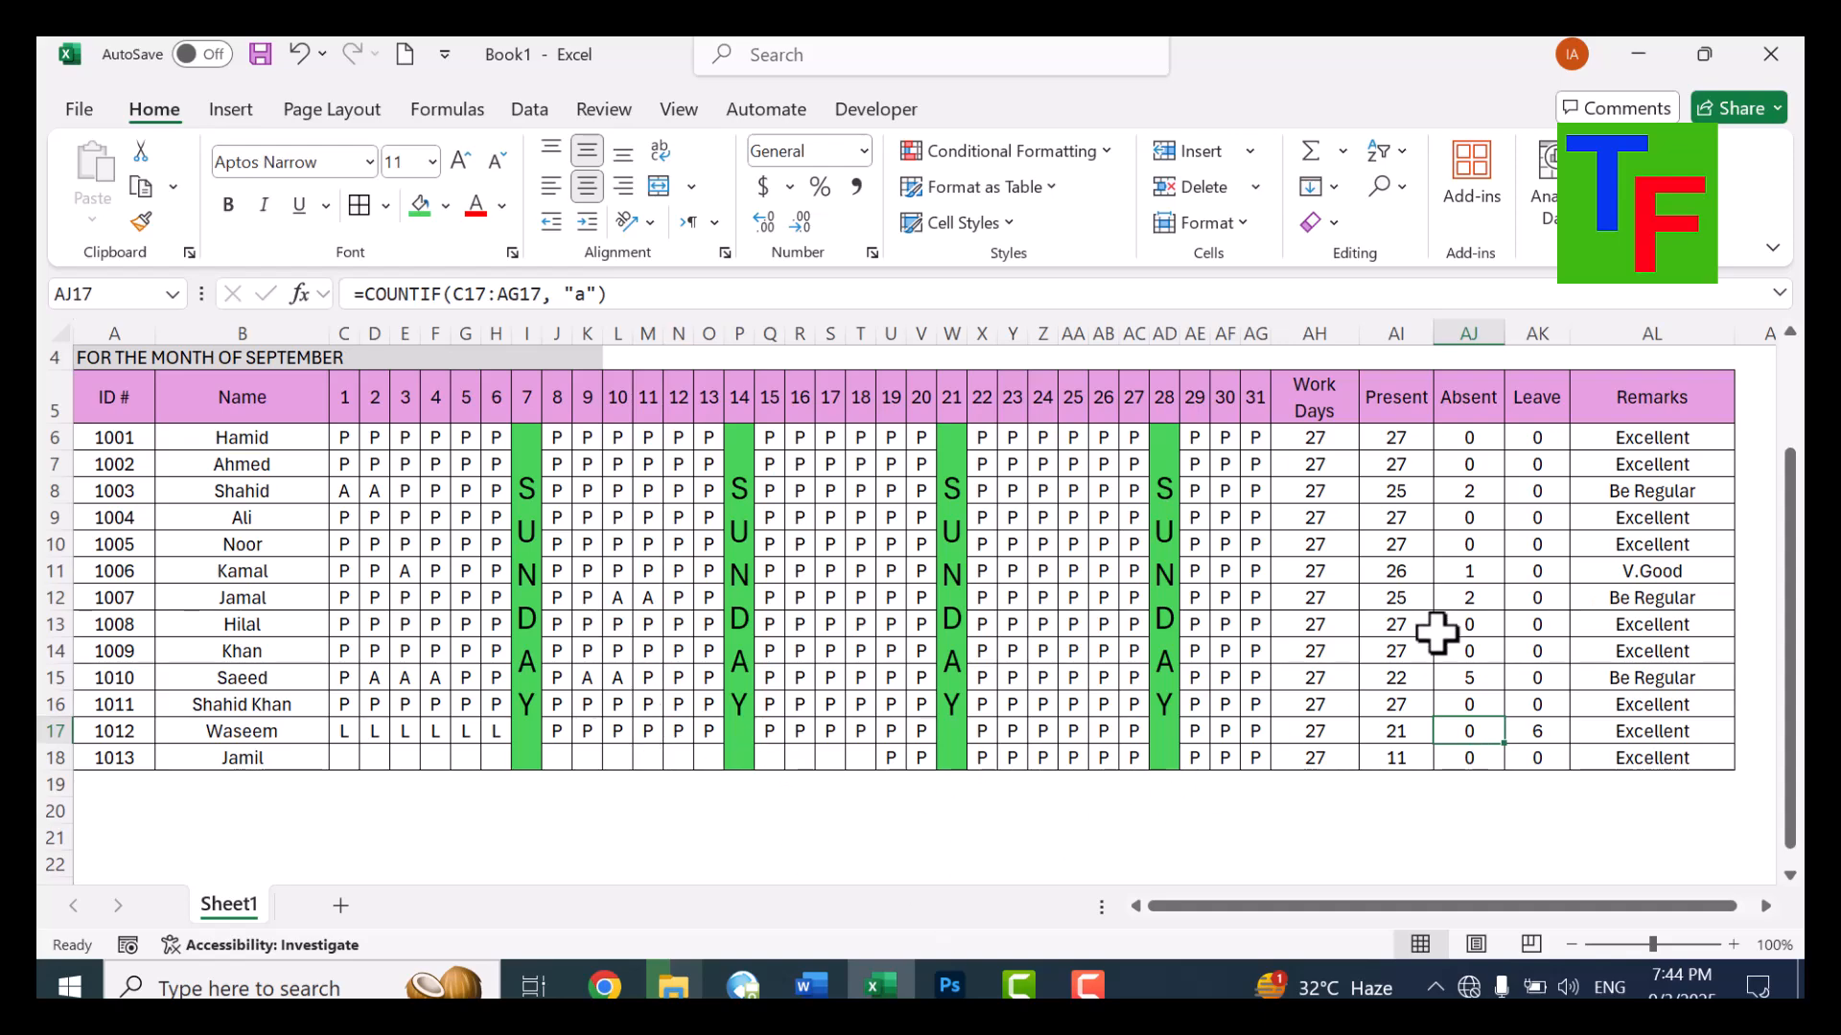
left_click(1622, 436)
Add an Equal To rule on AL6:AL18 giving 'Be Regular' Light Red Fill with Dark Red Text
left_click_drag(1627, 444, 1685, 755)
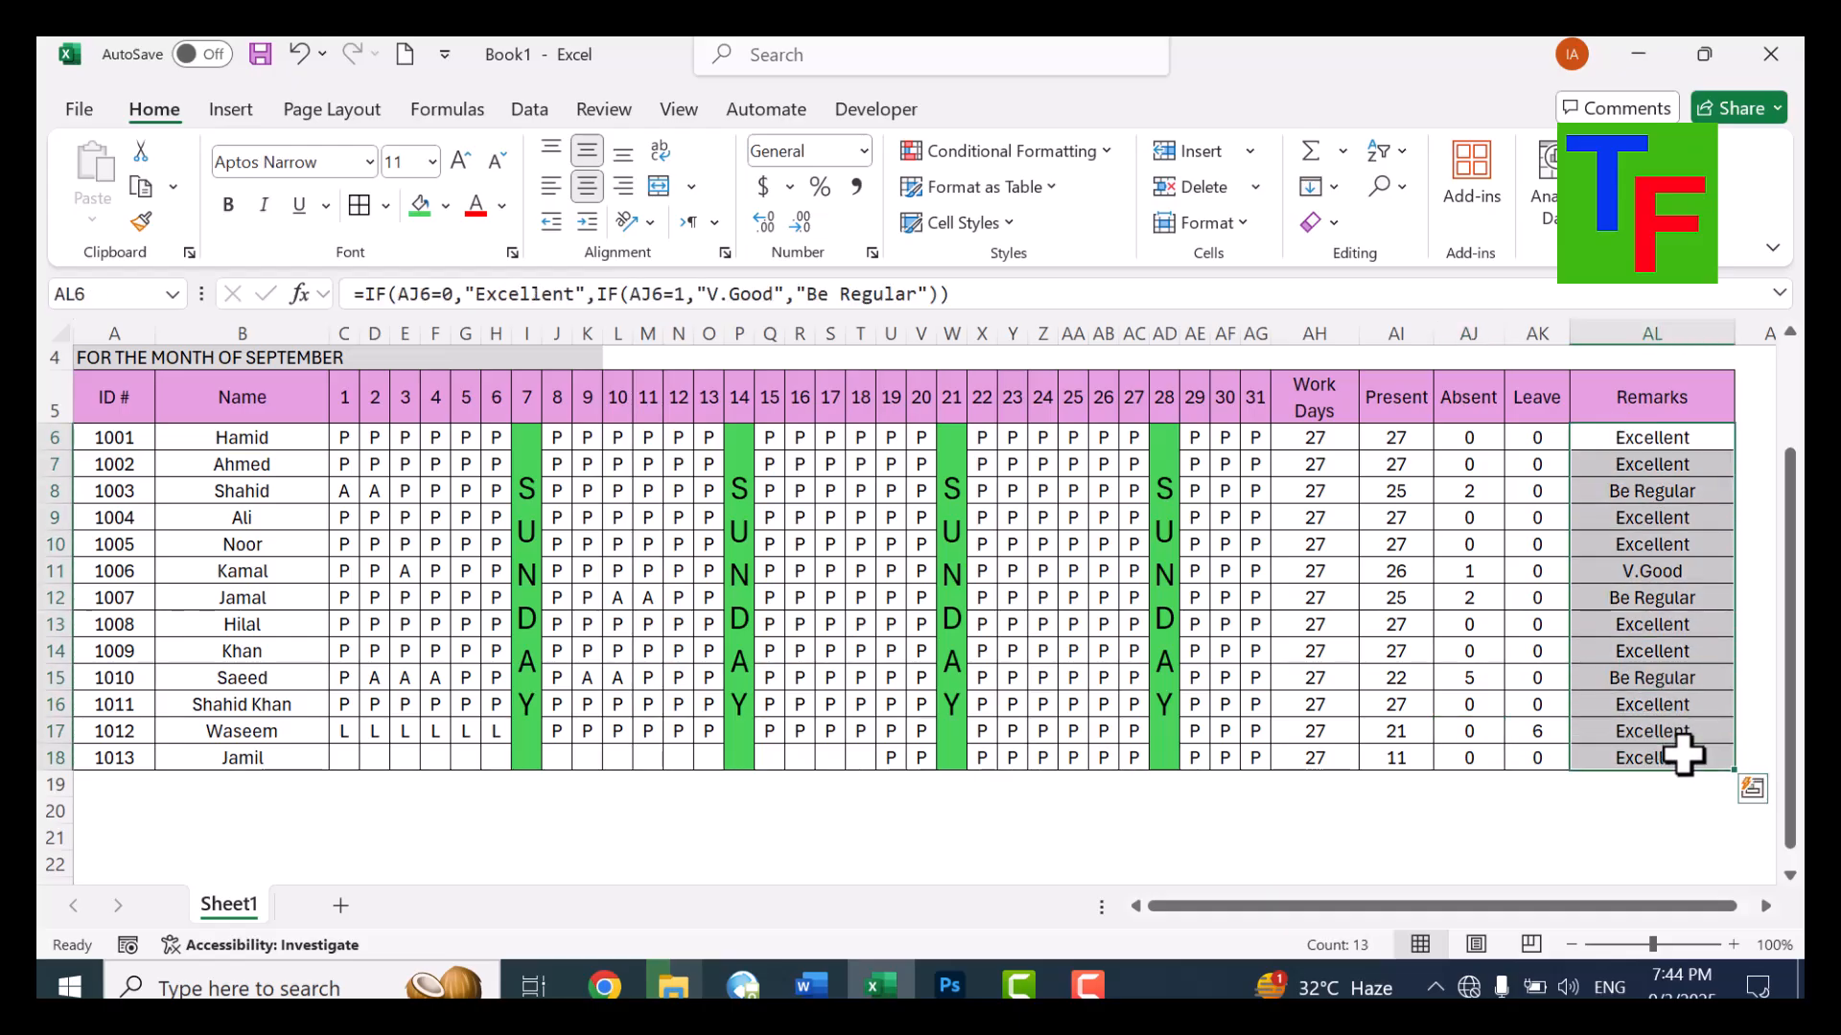
left_click(1012, 152)
mouse_move(1045, 203)
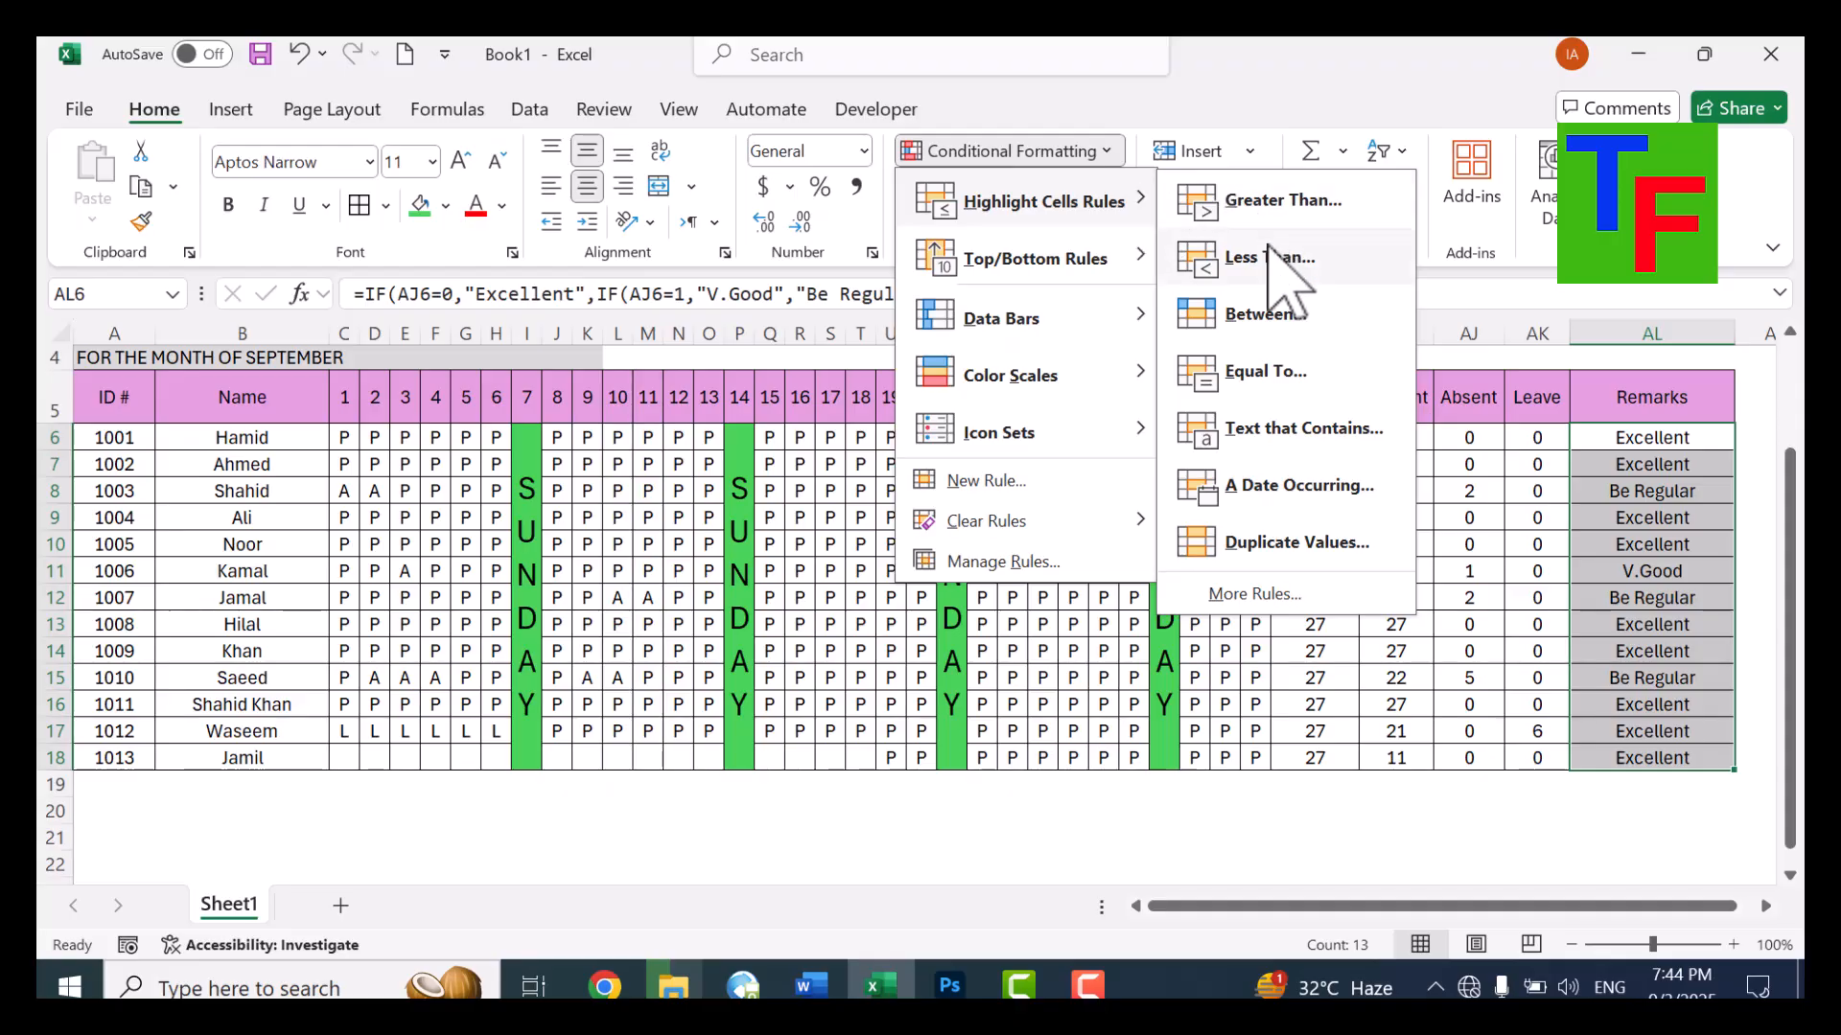
left_click(1266, 379)
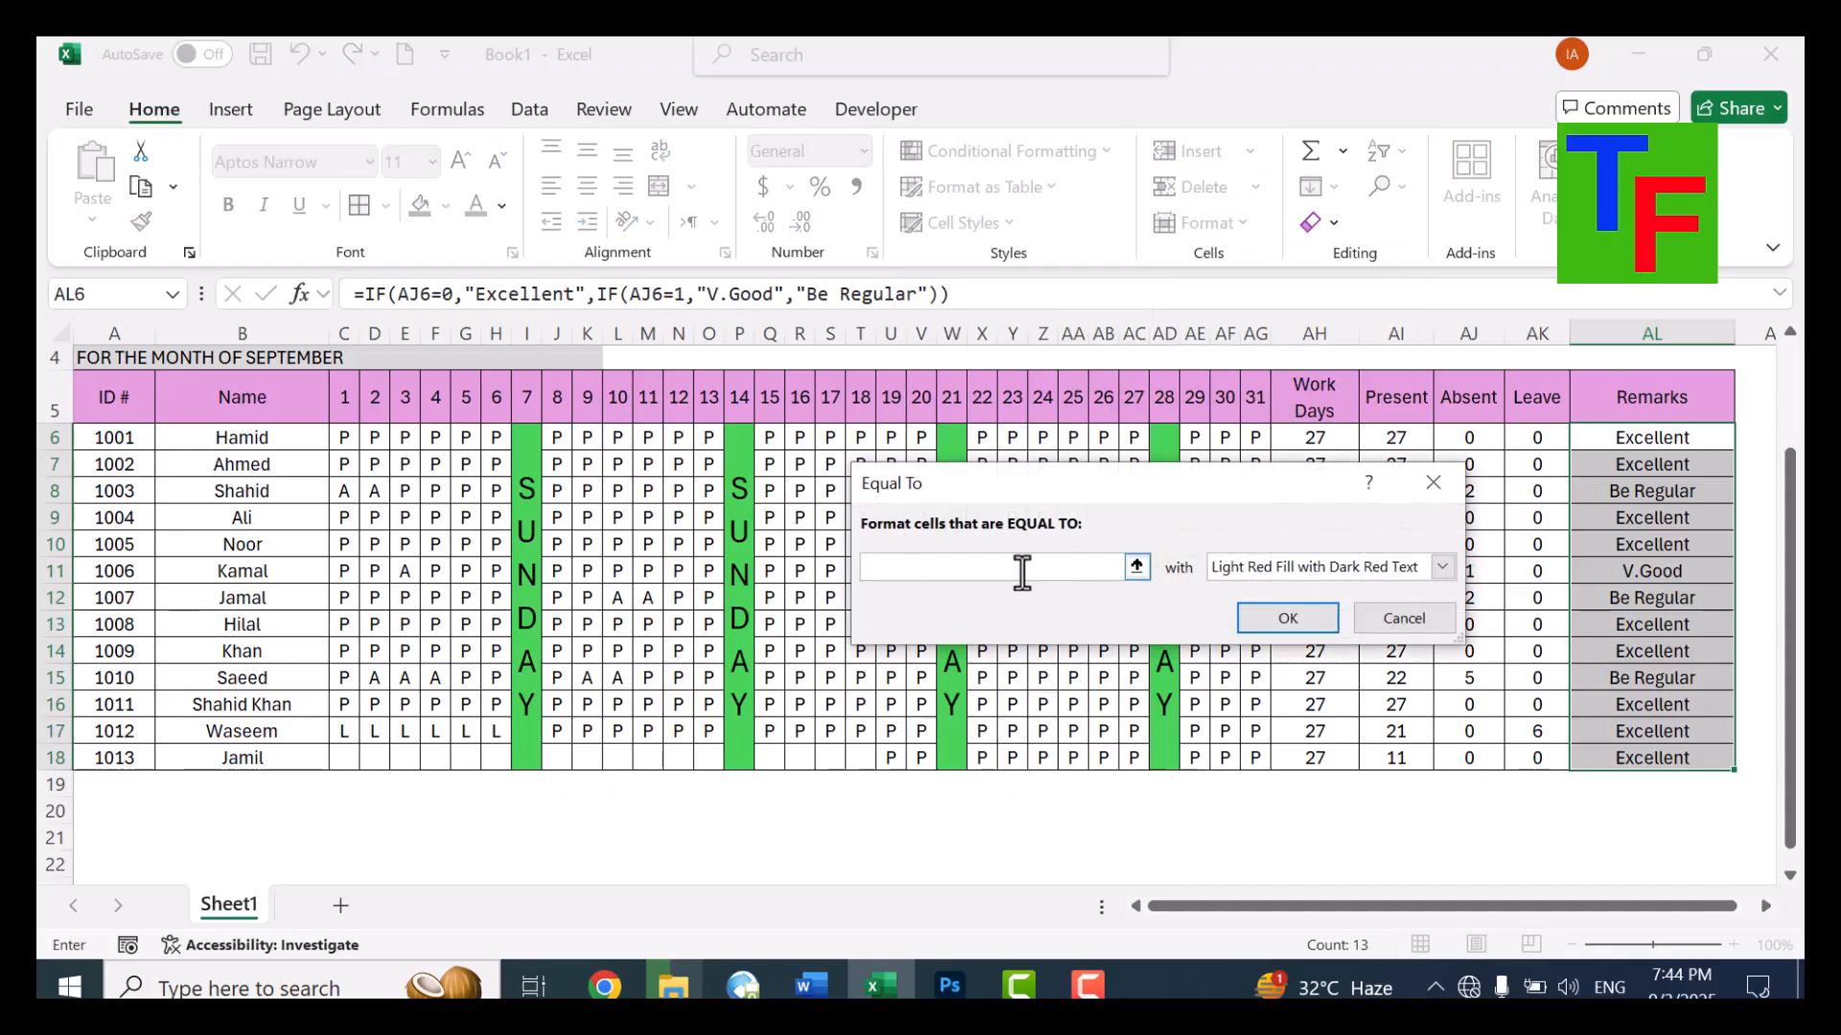
type("Be")
type(" careful")
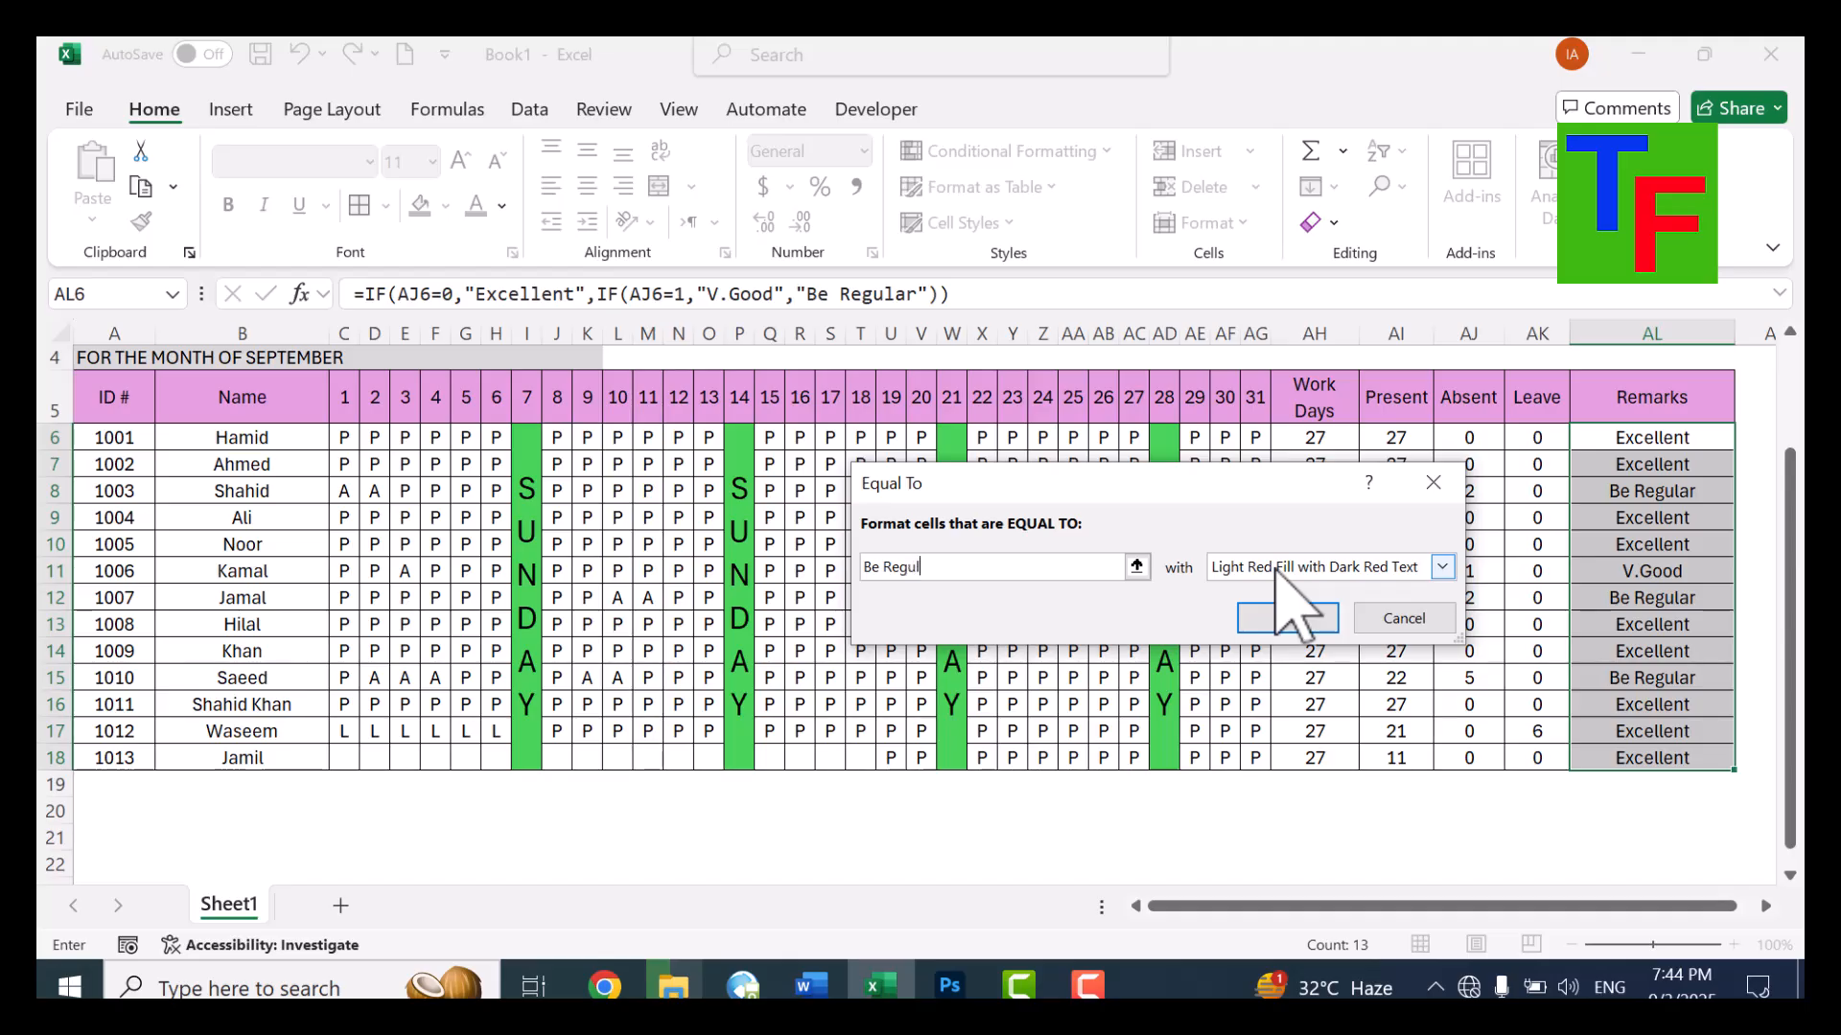
type("r")
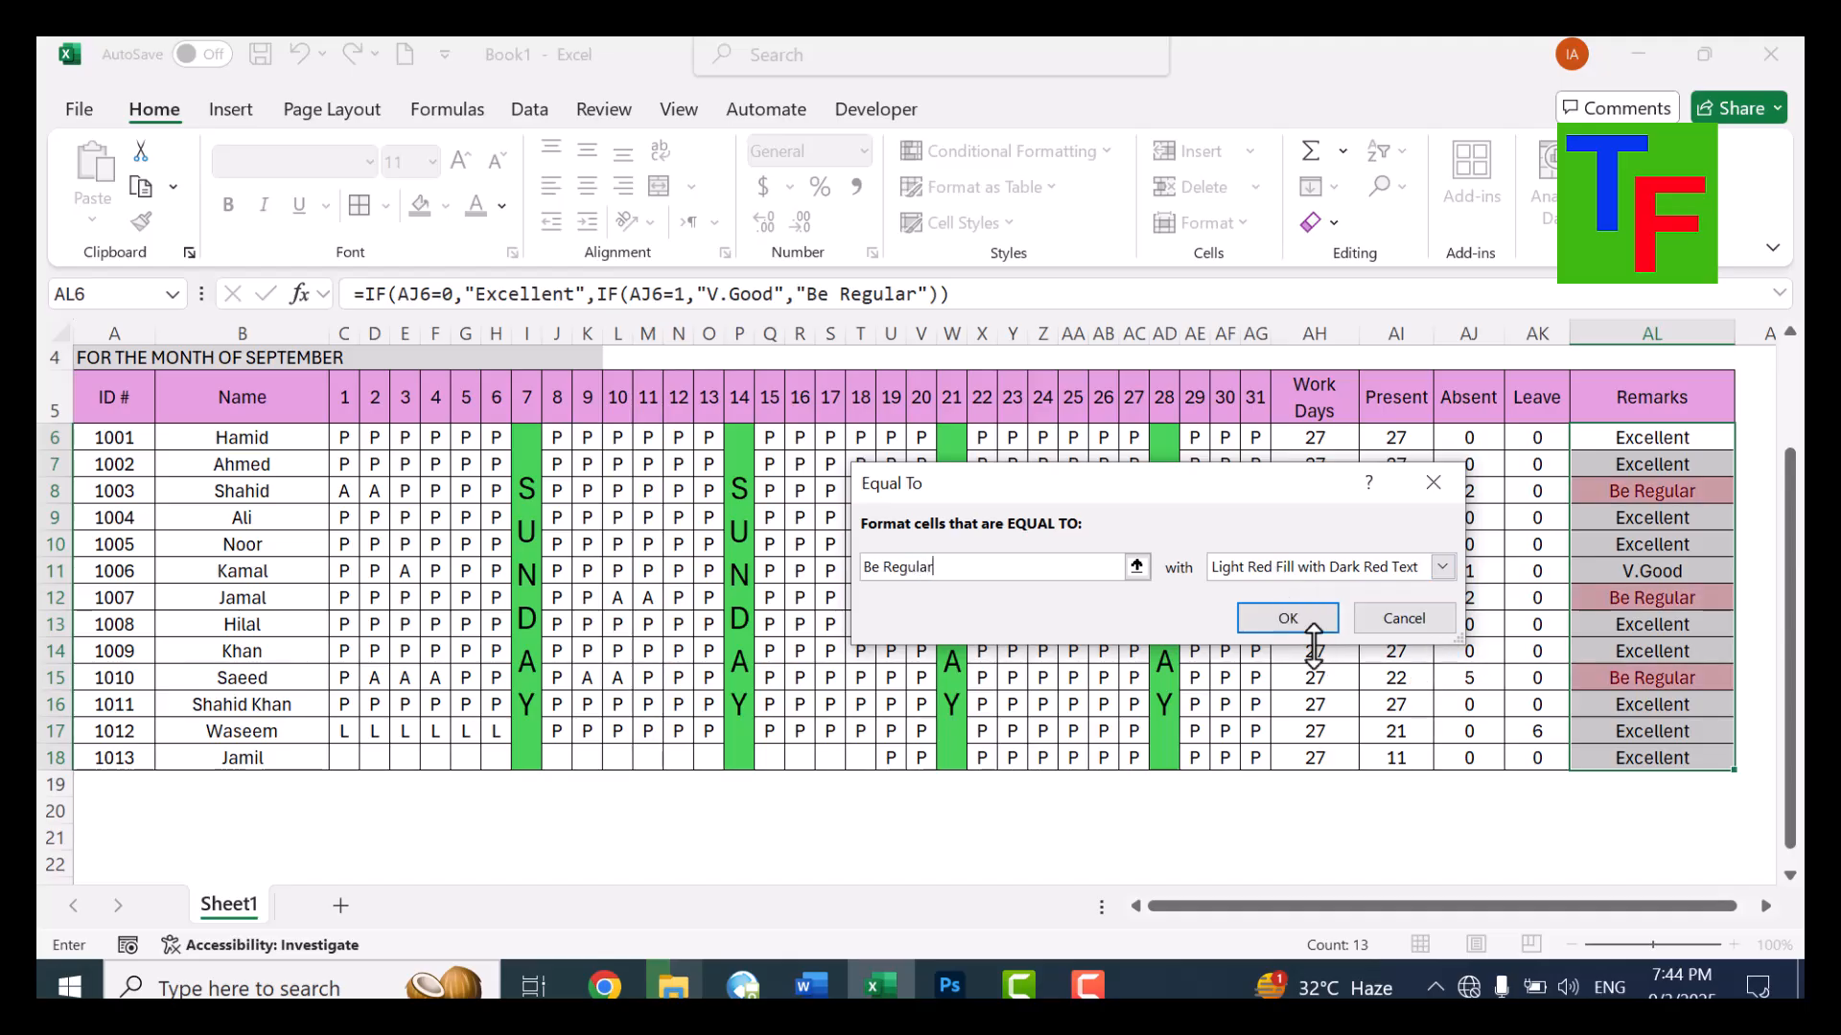
left_click(1288, 618)
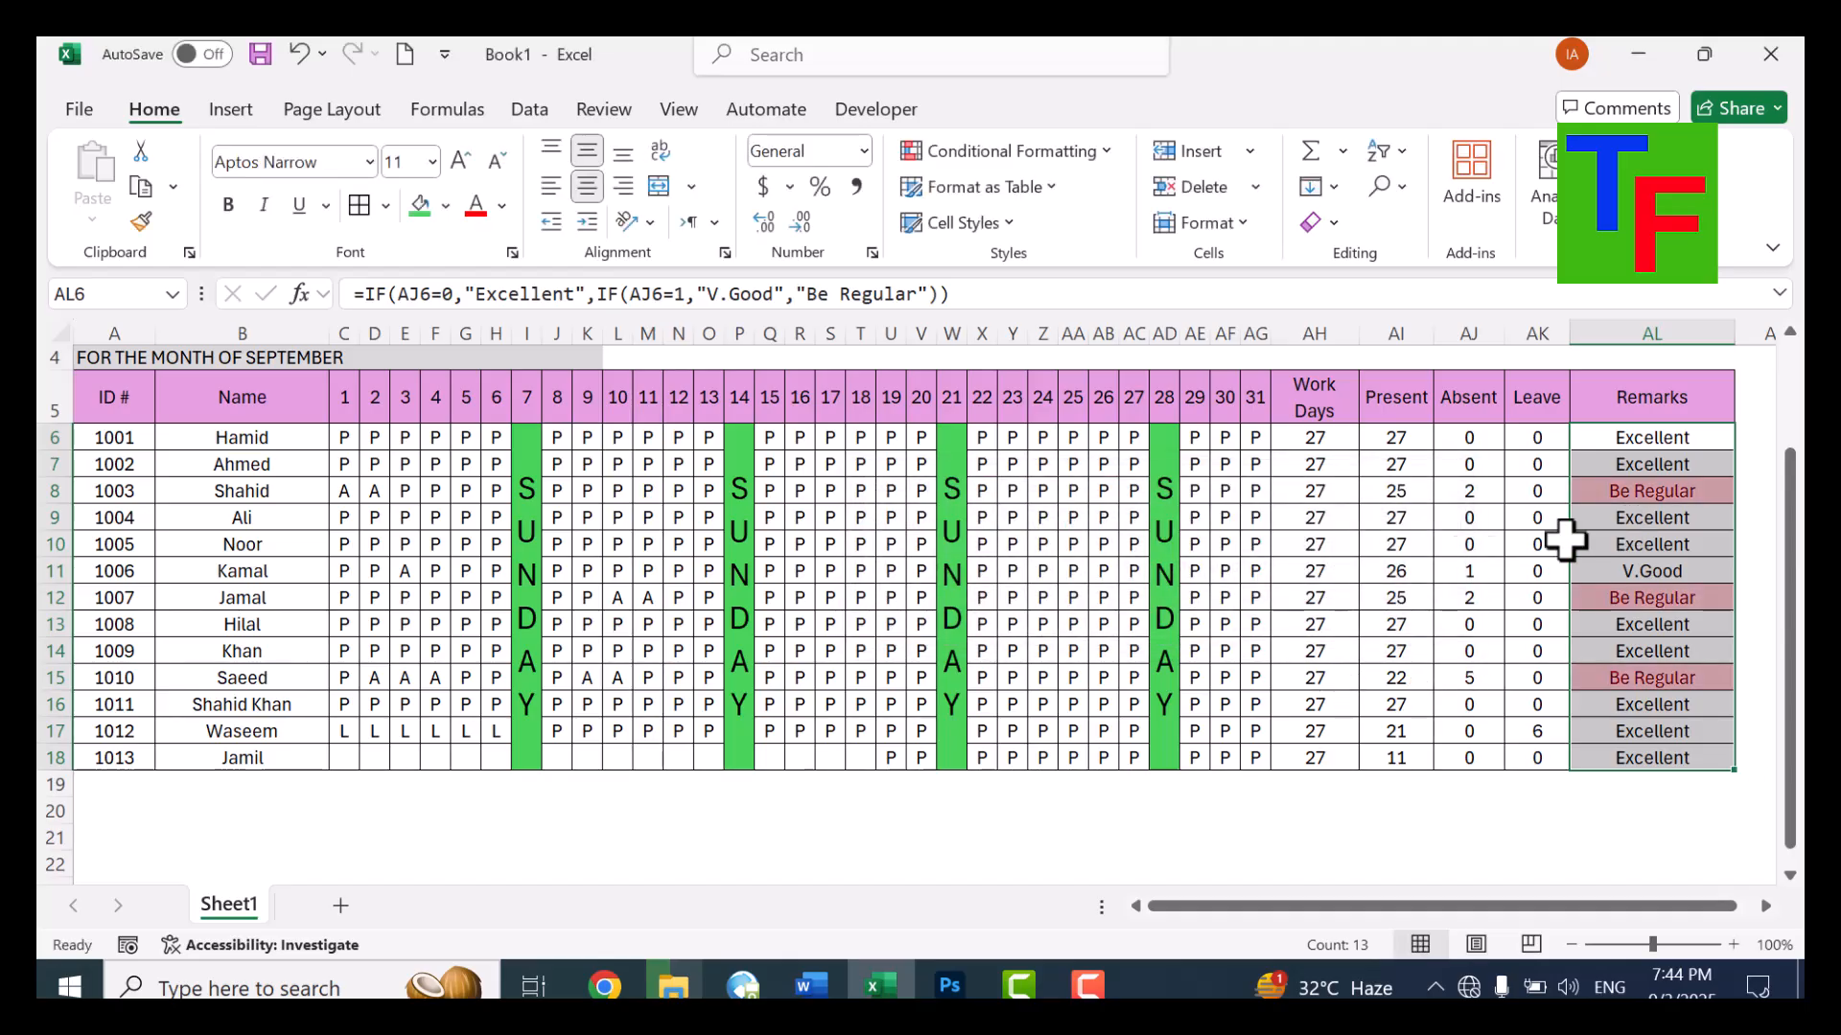
left_click_drag(1396, 437, 1644, 756)
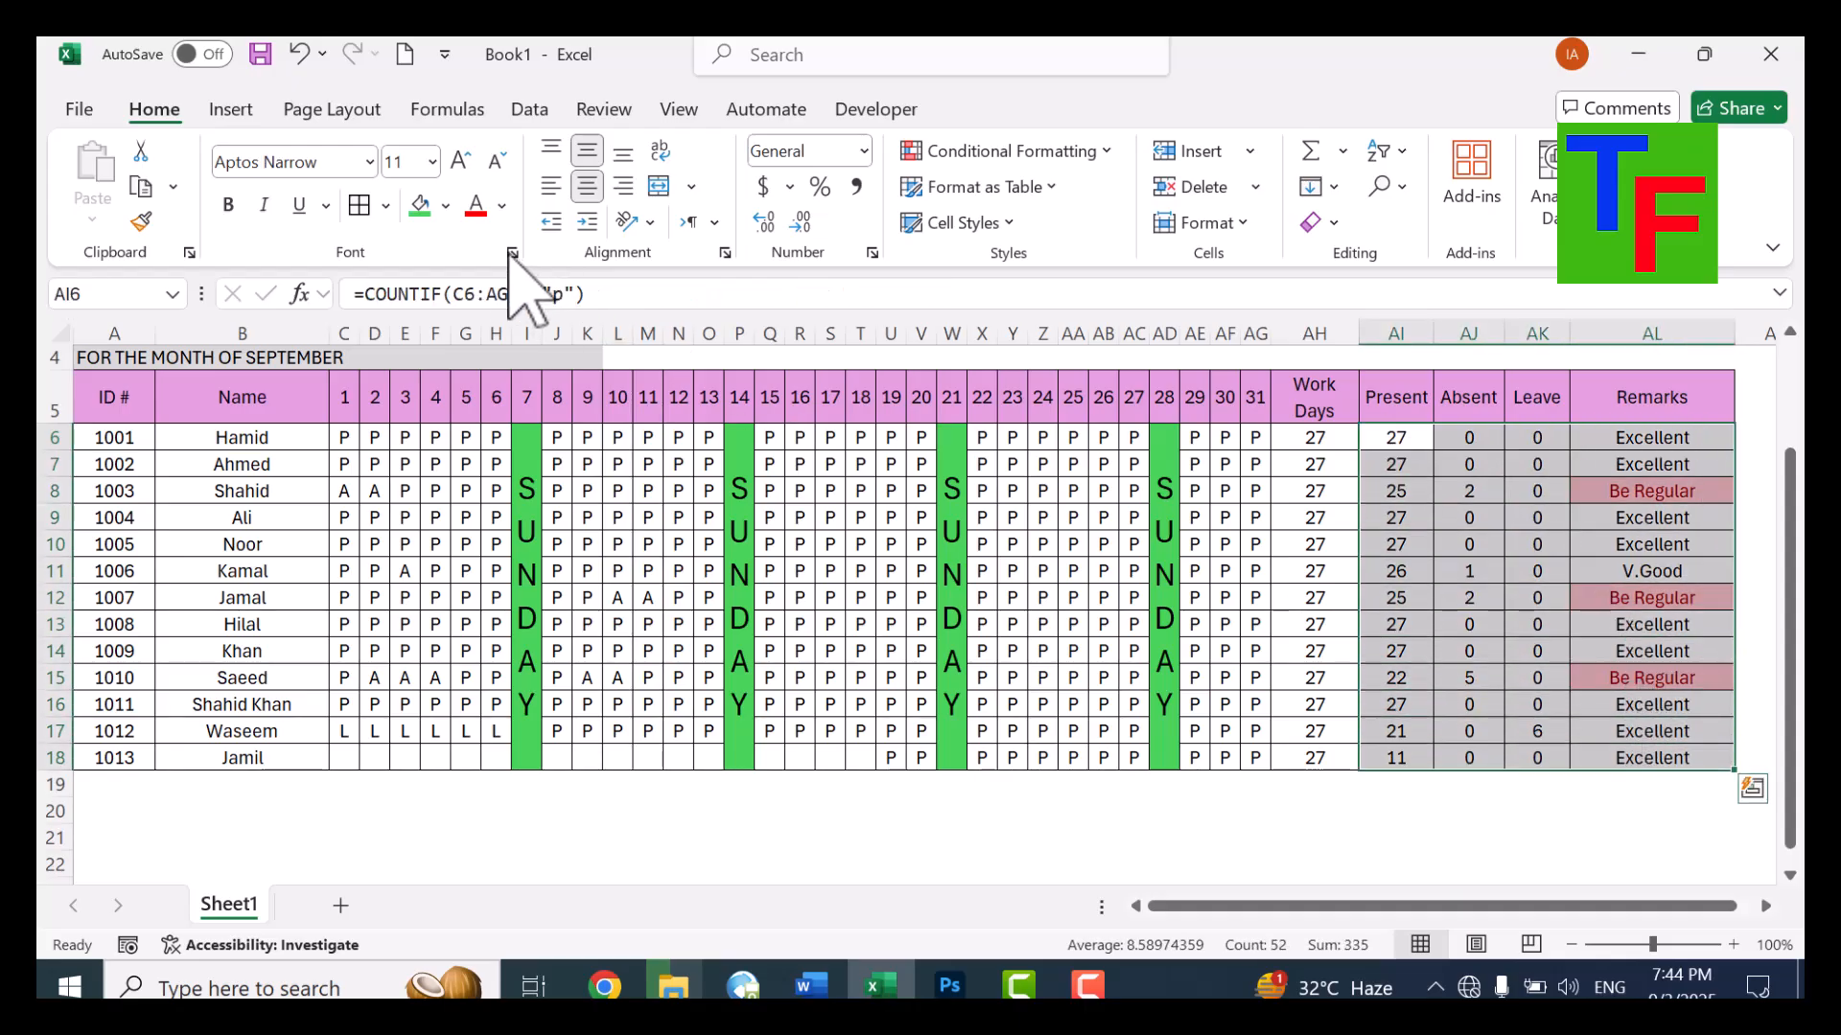
Fill the Present through Remarks cells AI6:AL18 with light blue
left_click(446, 205)
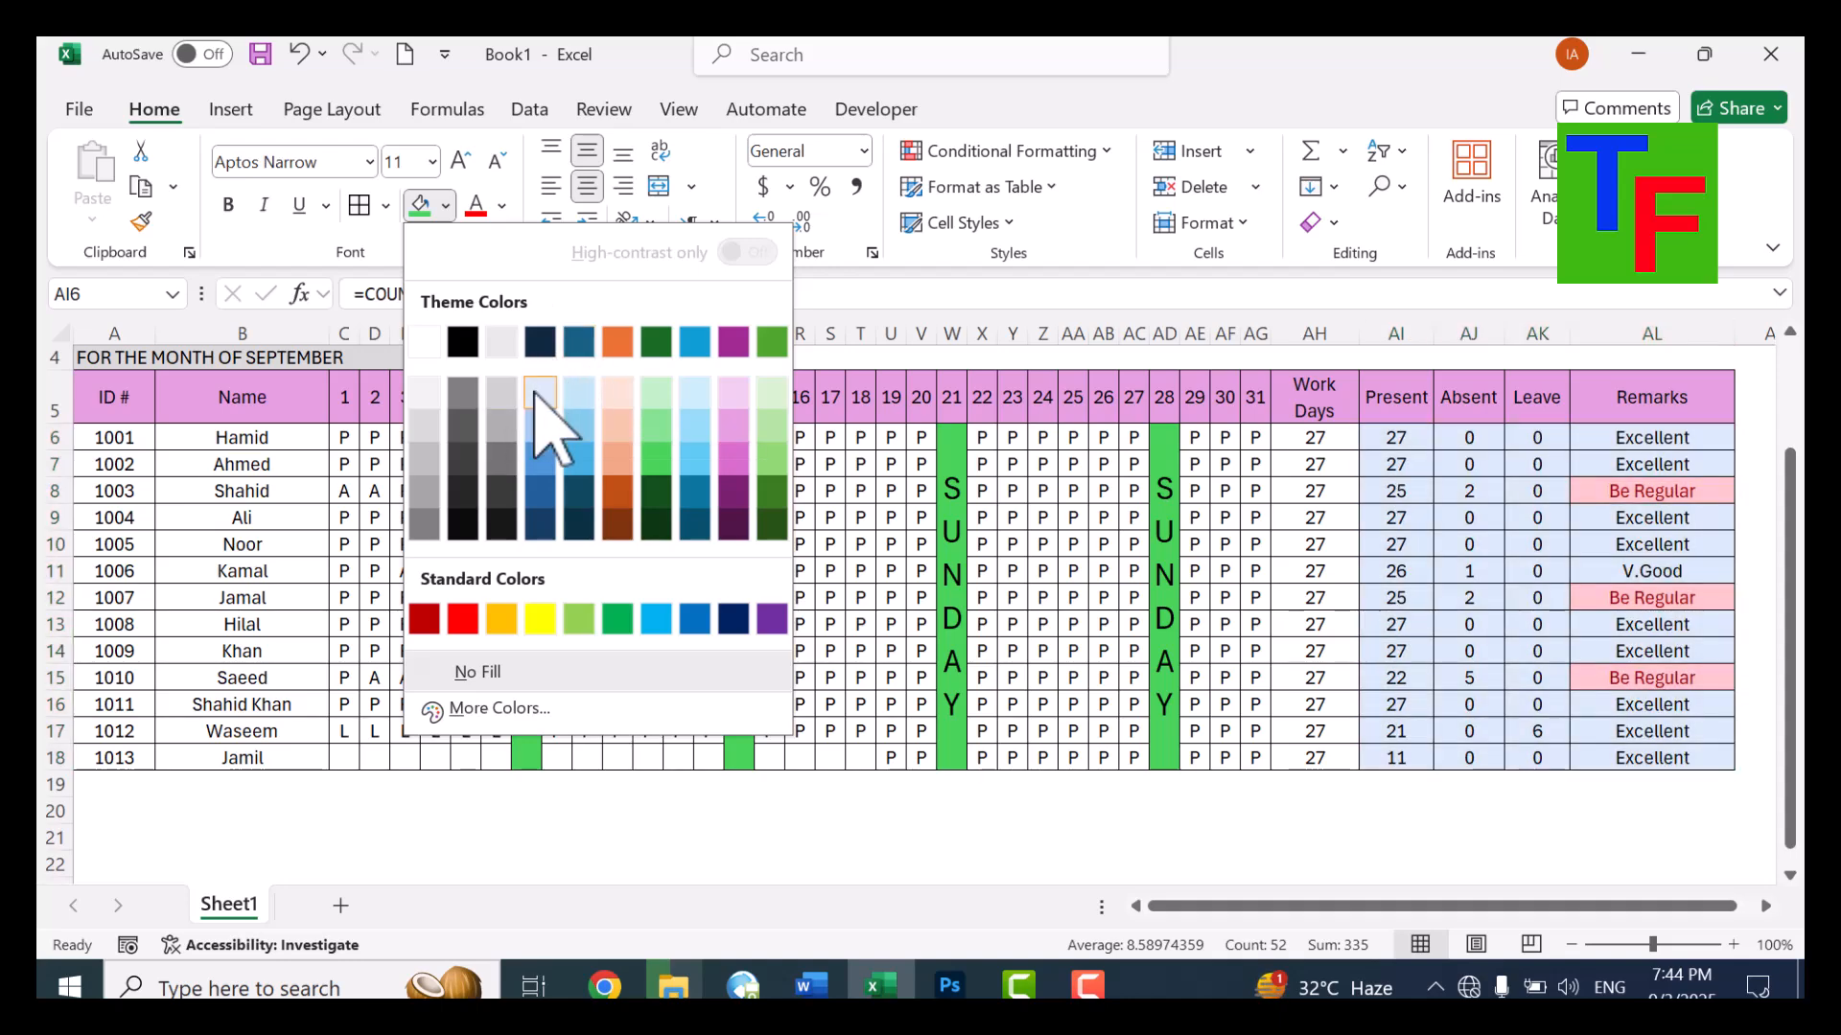
left_click(568, 422)
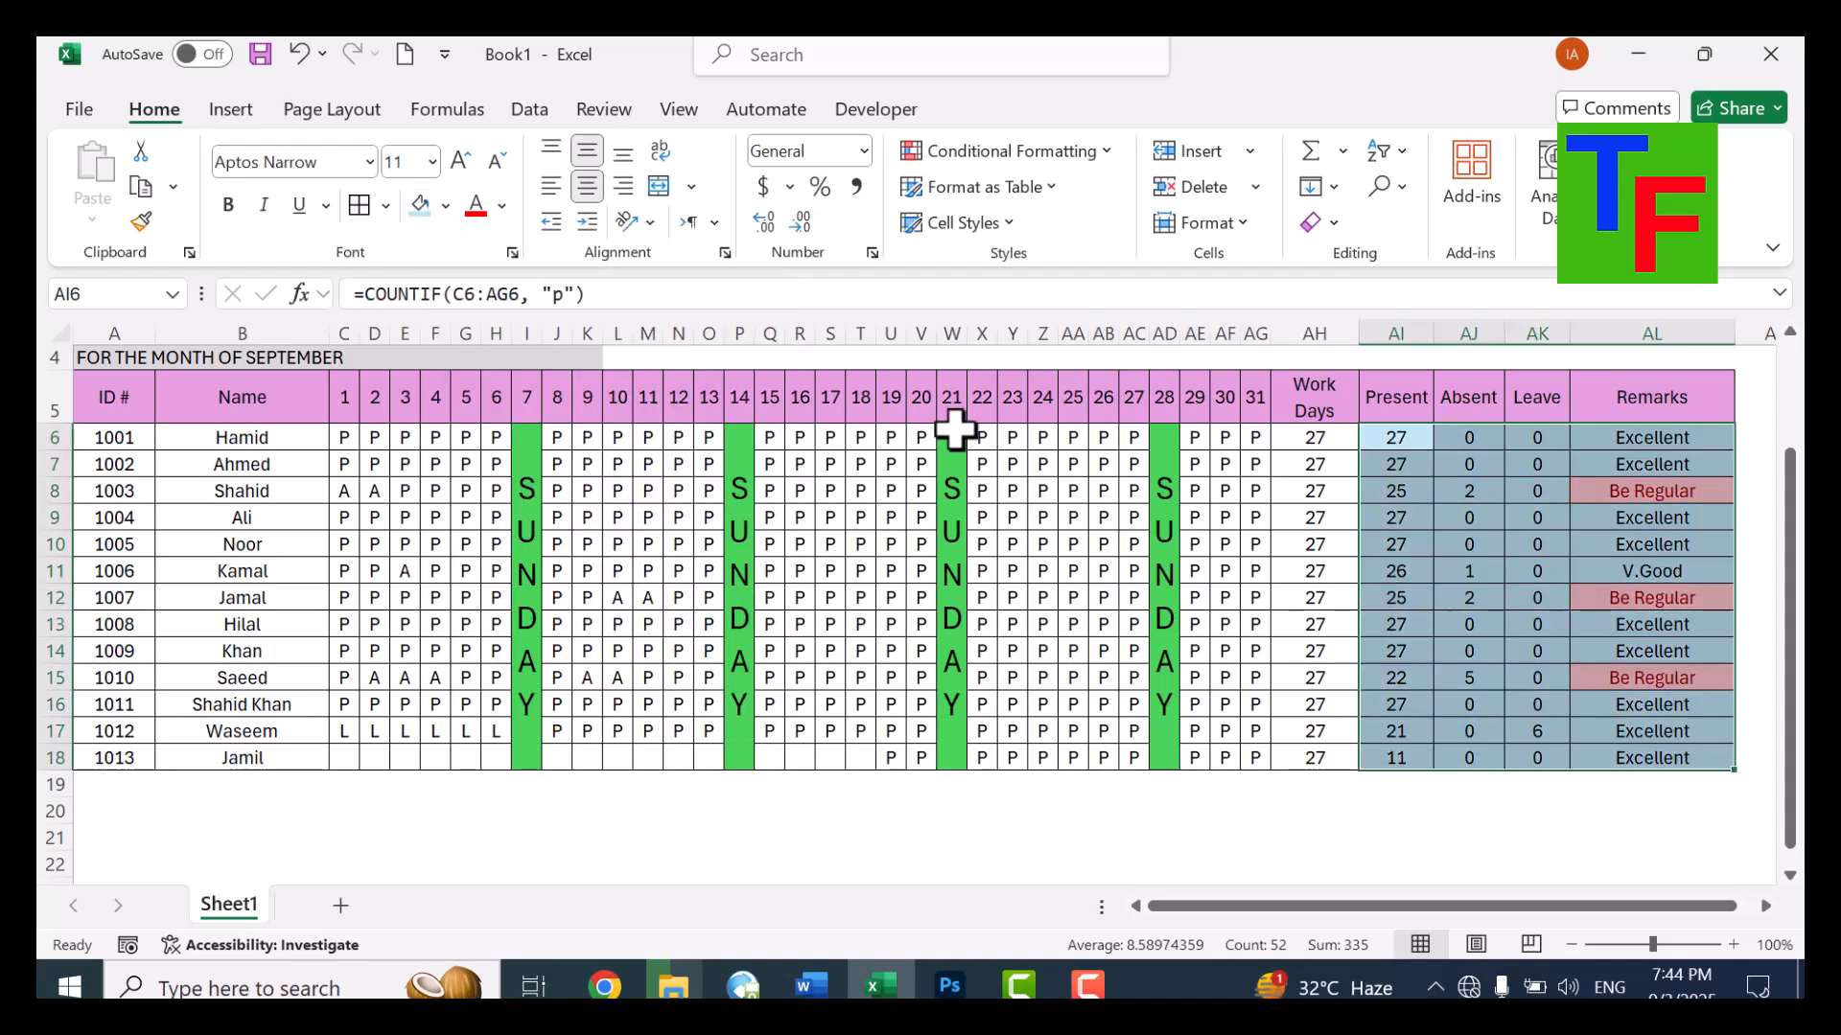
left_click(1643, 495)
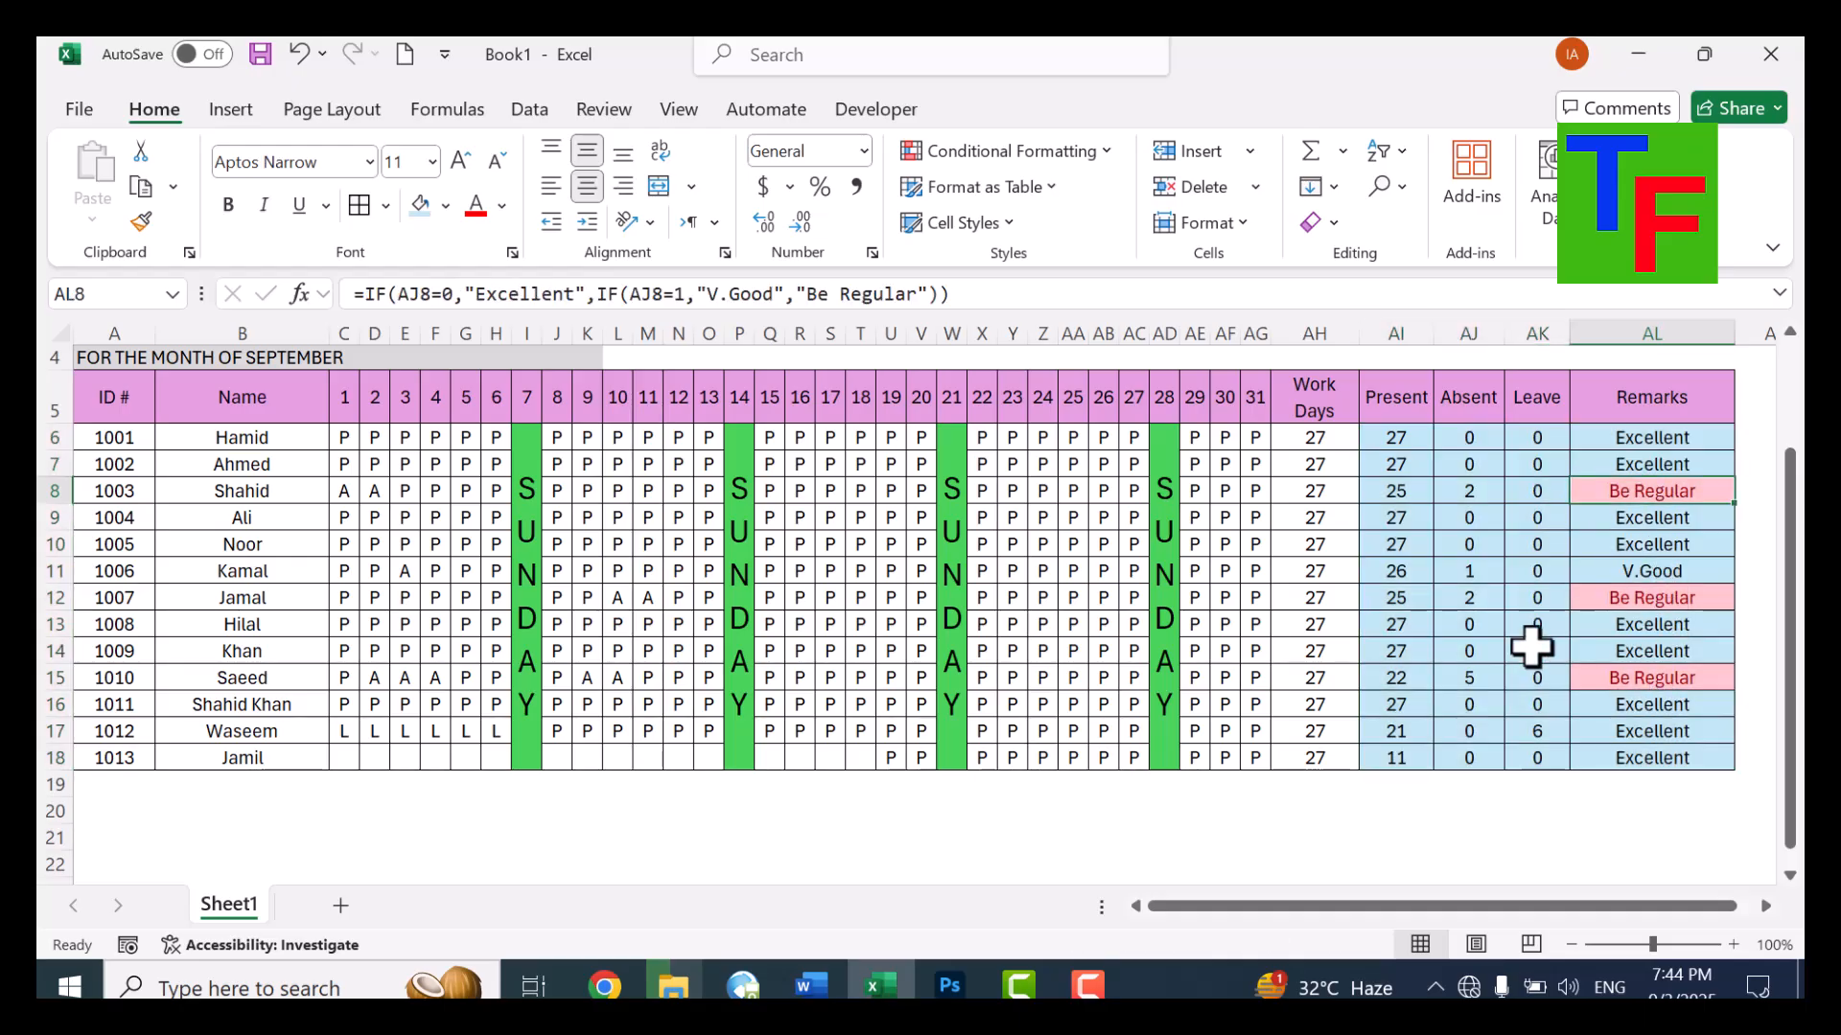
Select the non-Sunday day ranges (days 1-6, 8-13, 15-20, 22-27, 29-31) for all employees
left_click_drag(344, 434, 493, 744)
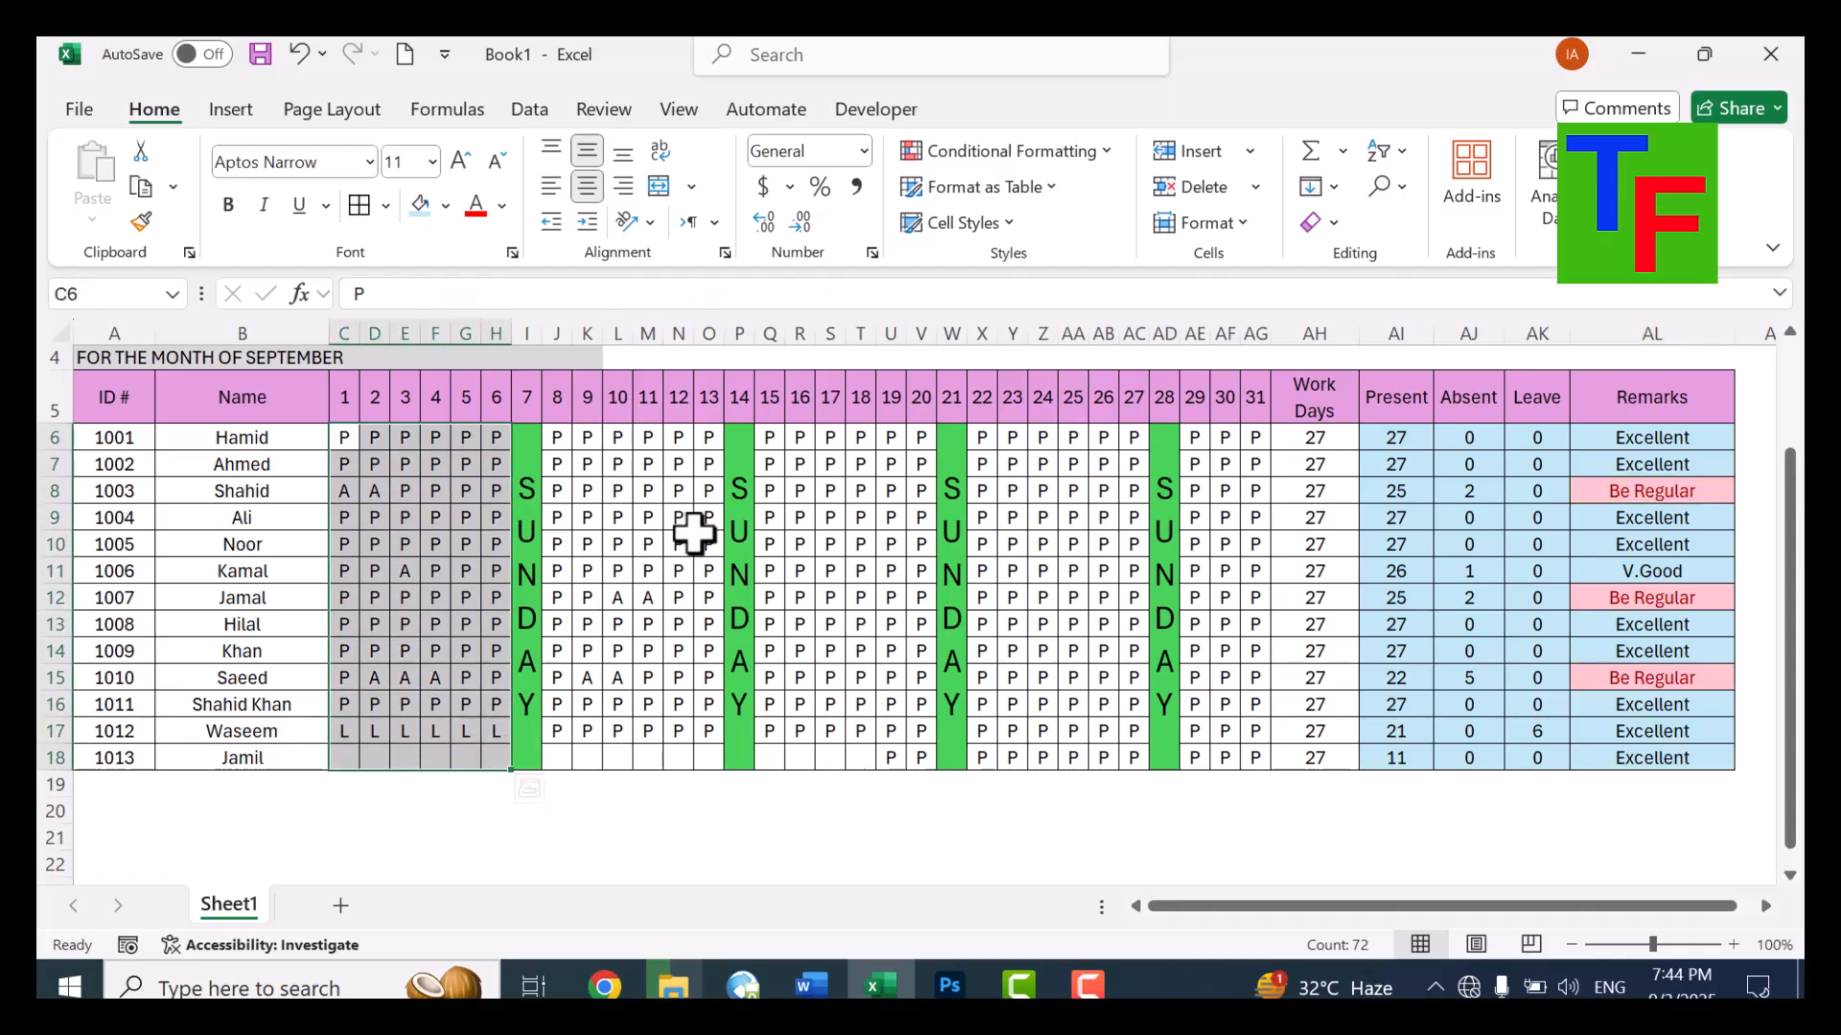
left_click_drag(560, 437, 715, 756)
left_click_drag(768, 443, 922, 757)
left_click_drag(993, 437, 1134, 757)
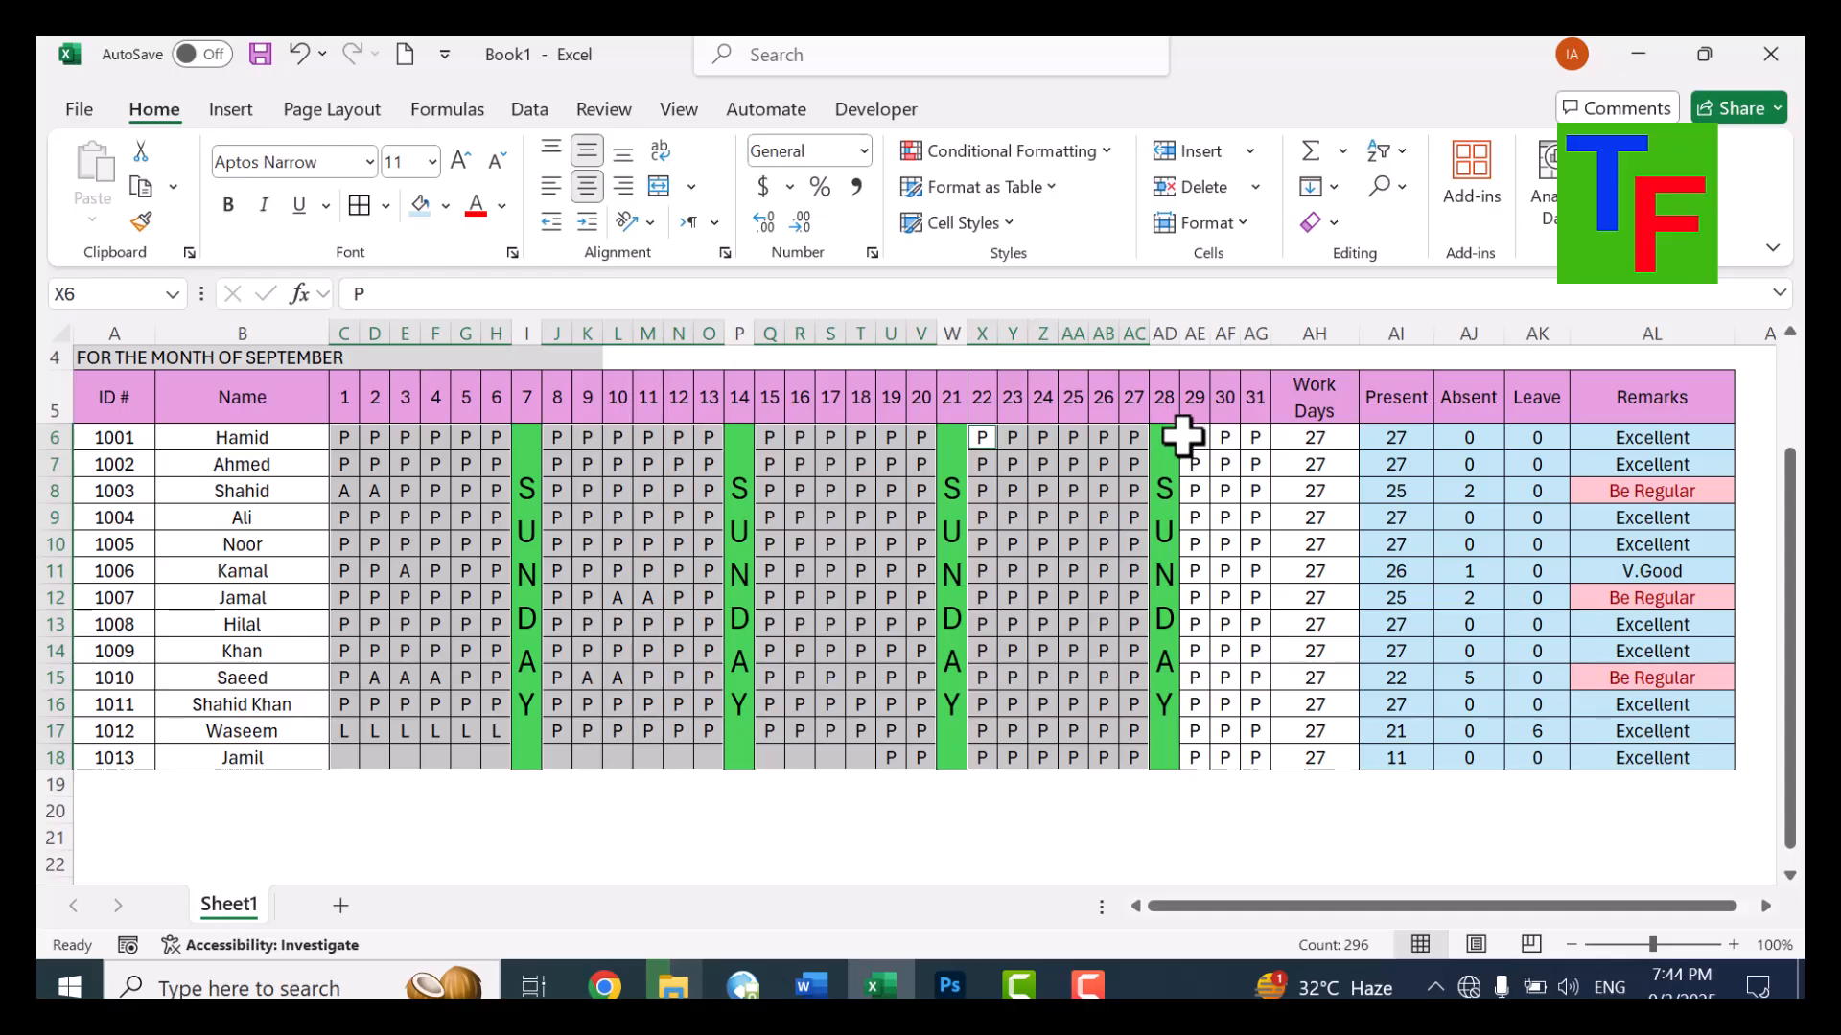
left_click_drag(1194, 437, 1251, 754)
Highlight selected cells equal to P with green fill and dark green text
left_click(1100, 156)
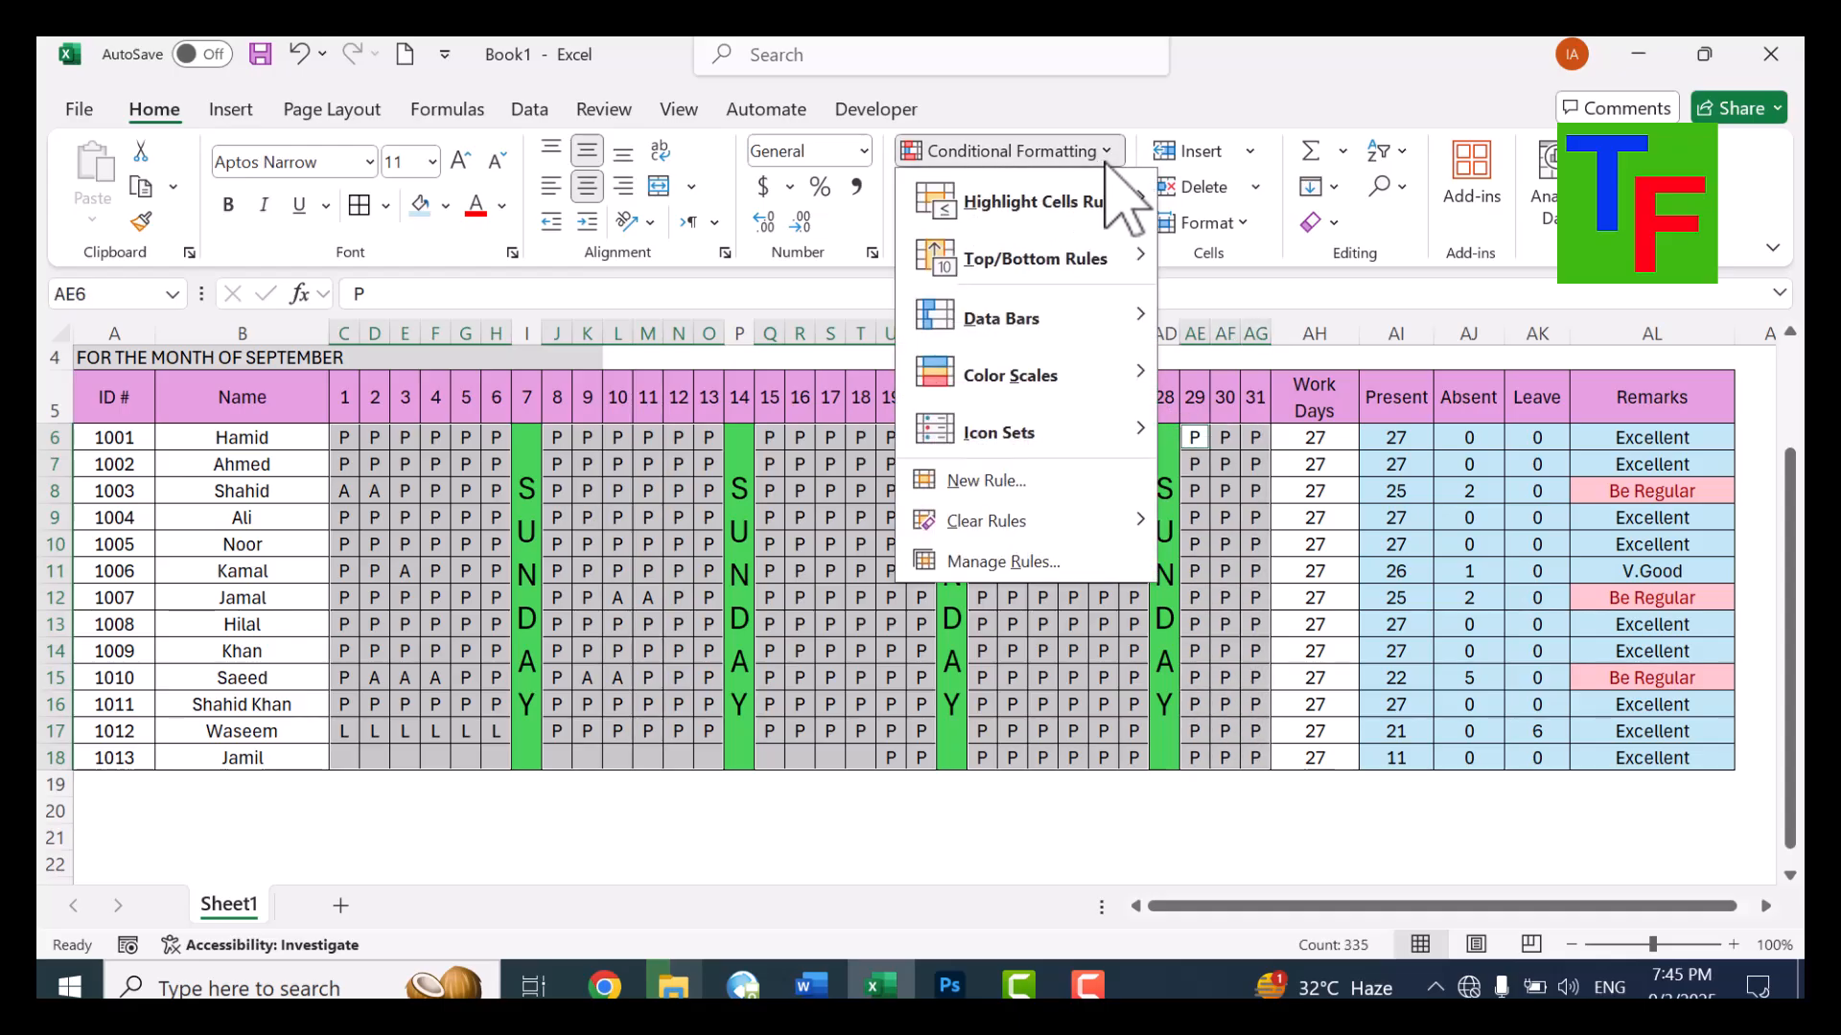
mouse_move(1103, 207)
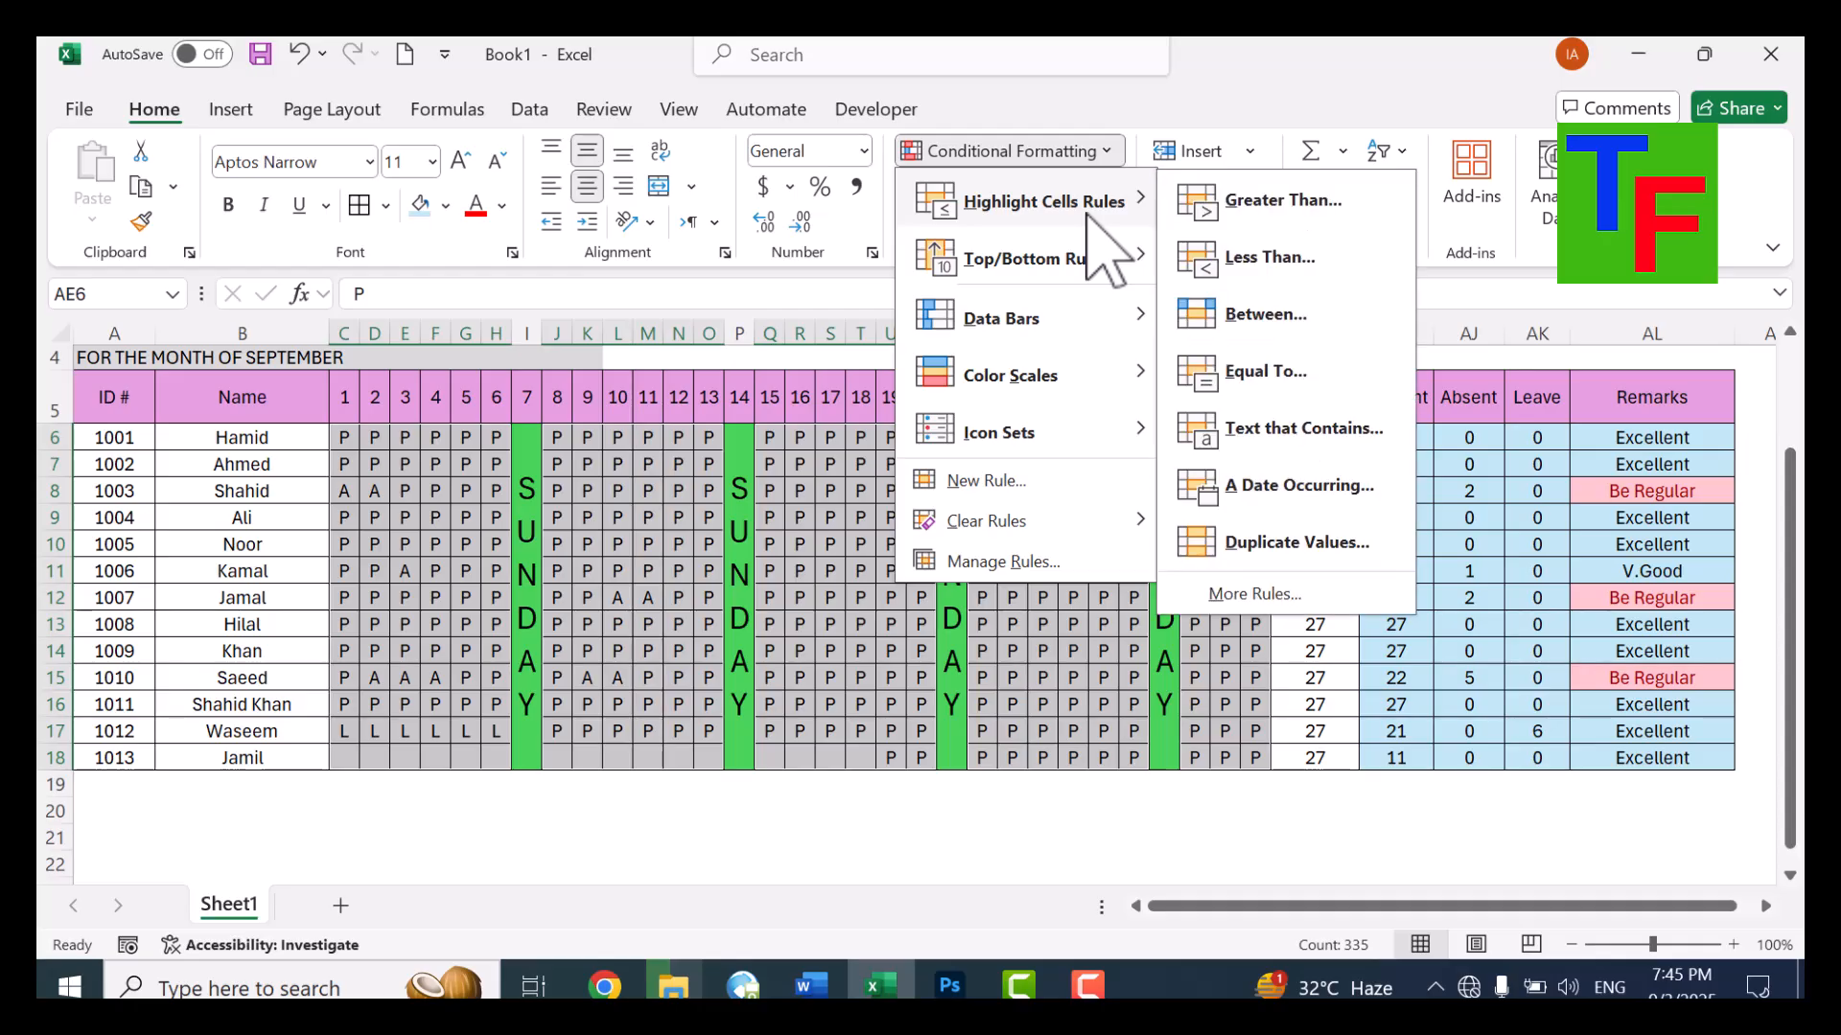
left_click(1283, 376)
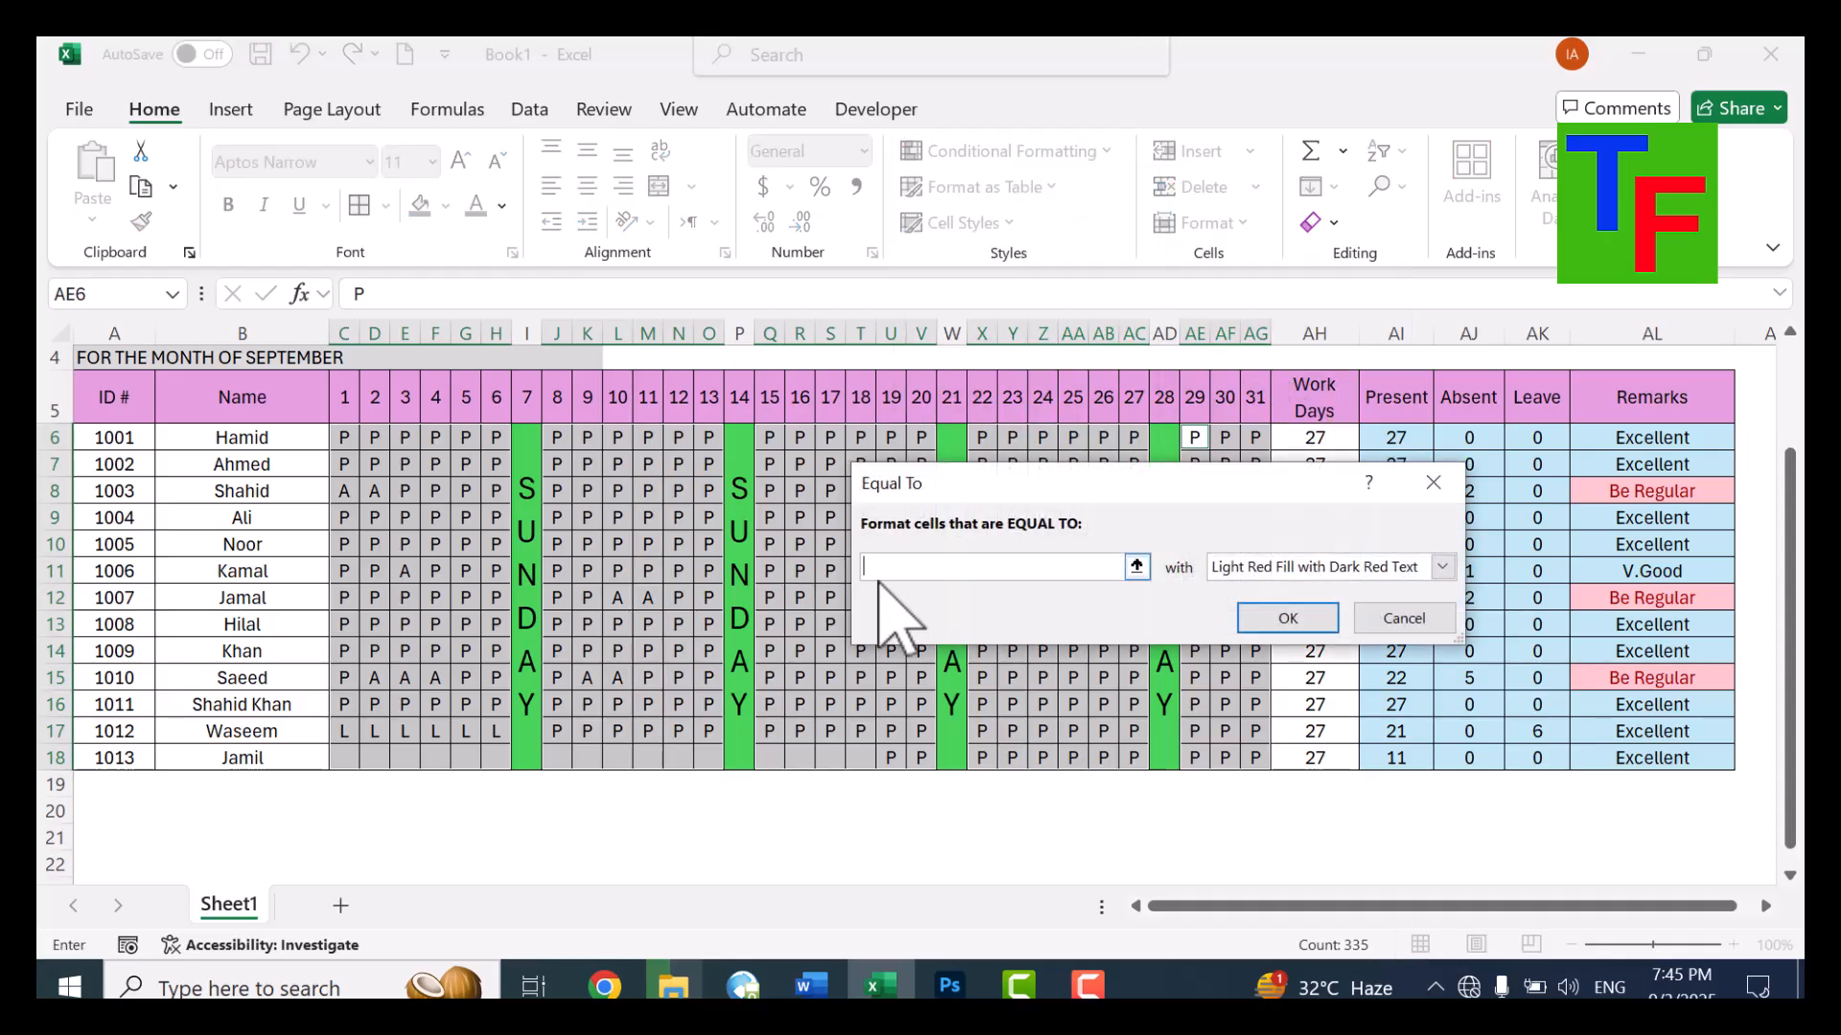
type("P")
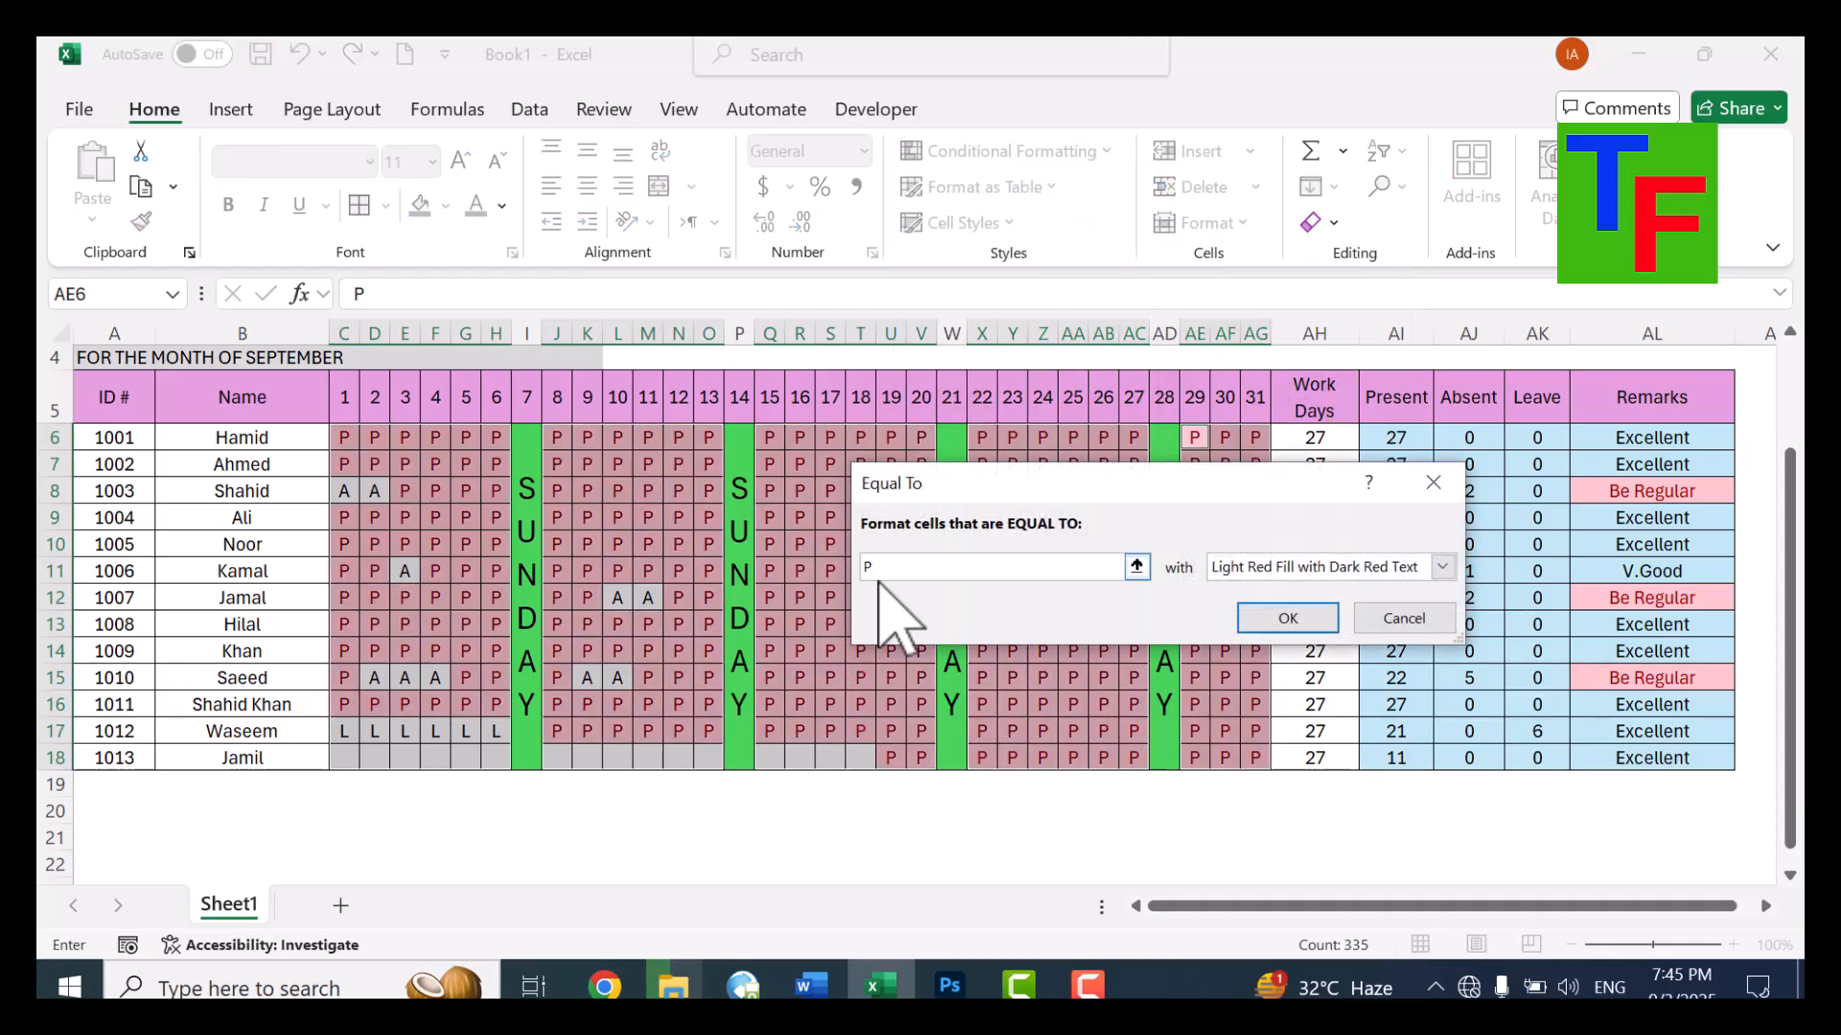
left_click(1325, 567)
left_click(1302, 631)
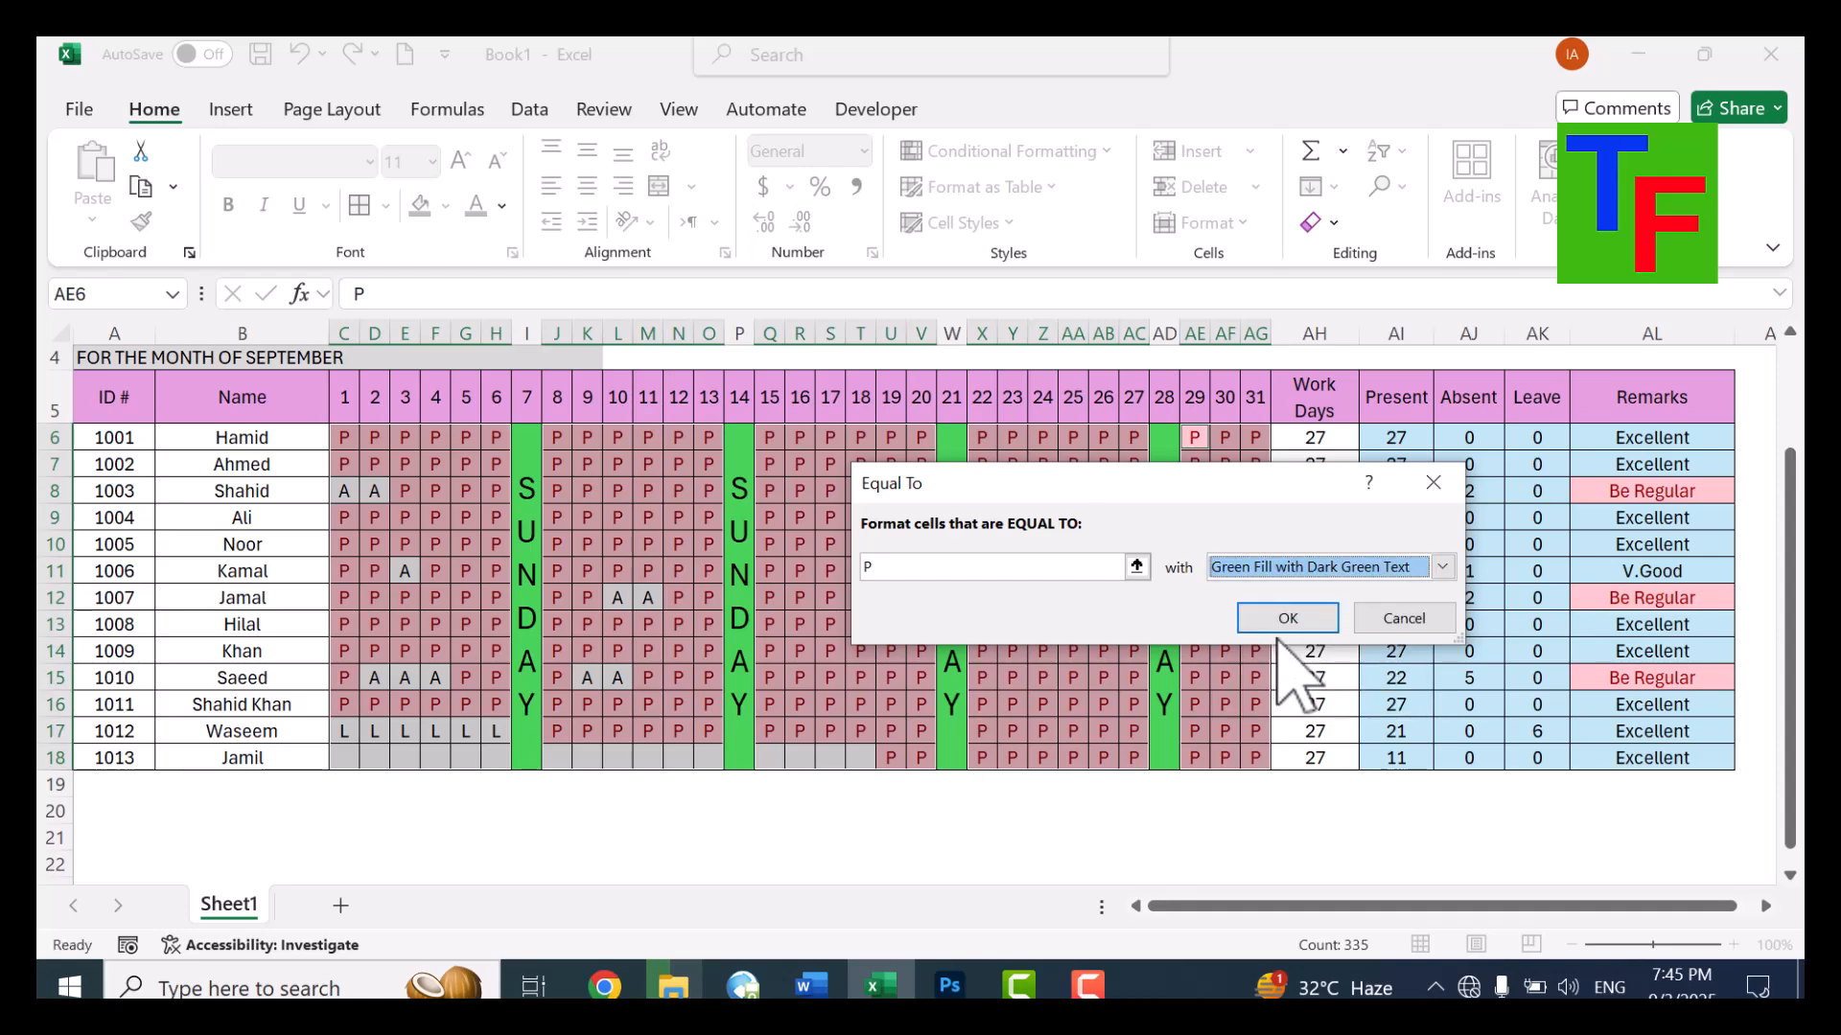
left_click(1288, 618)
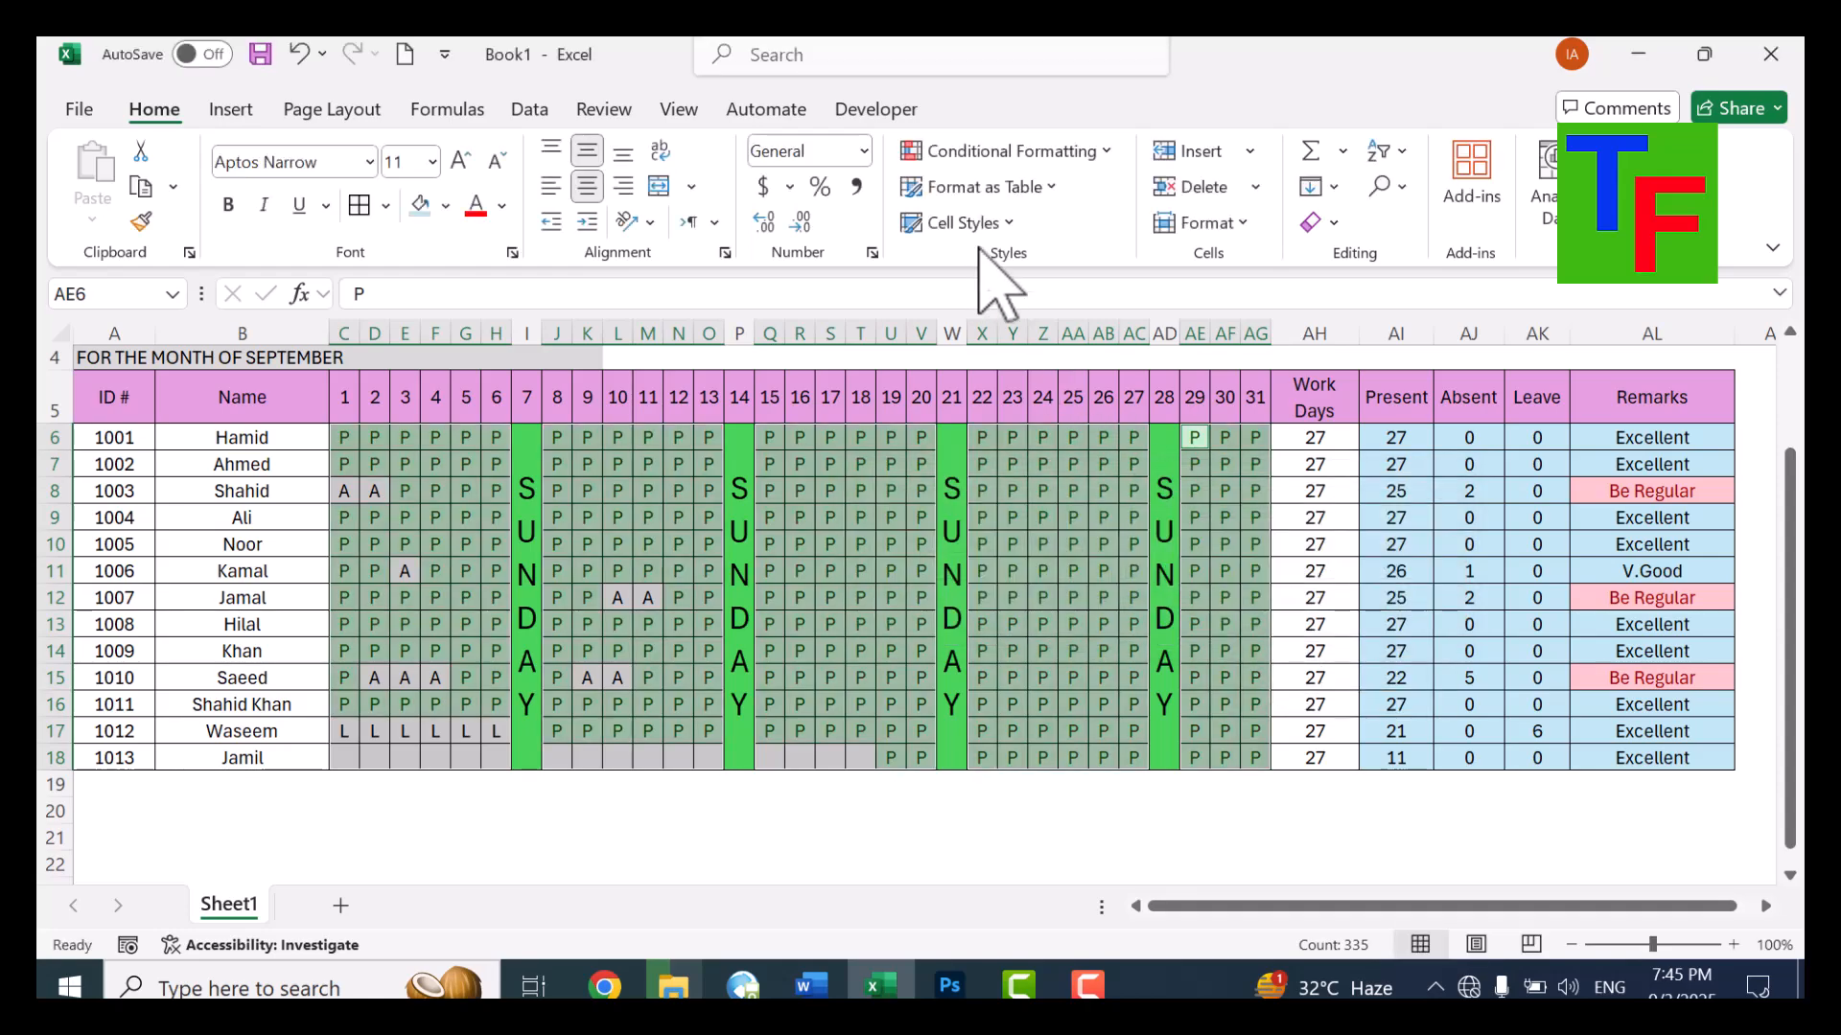
Highlight selected cells equal to A with light red fill and dark red text
left_click(1039, 151)
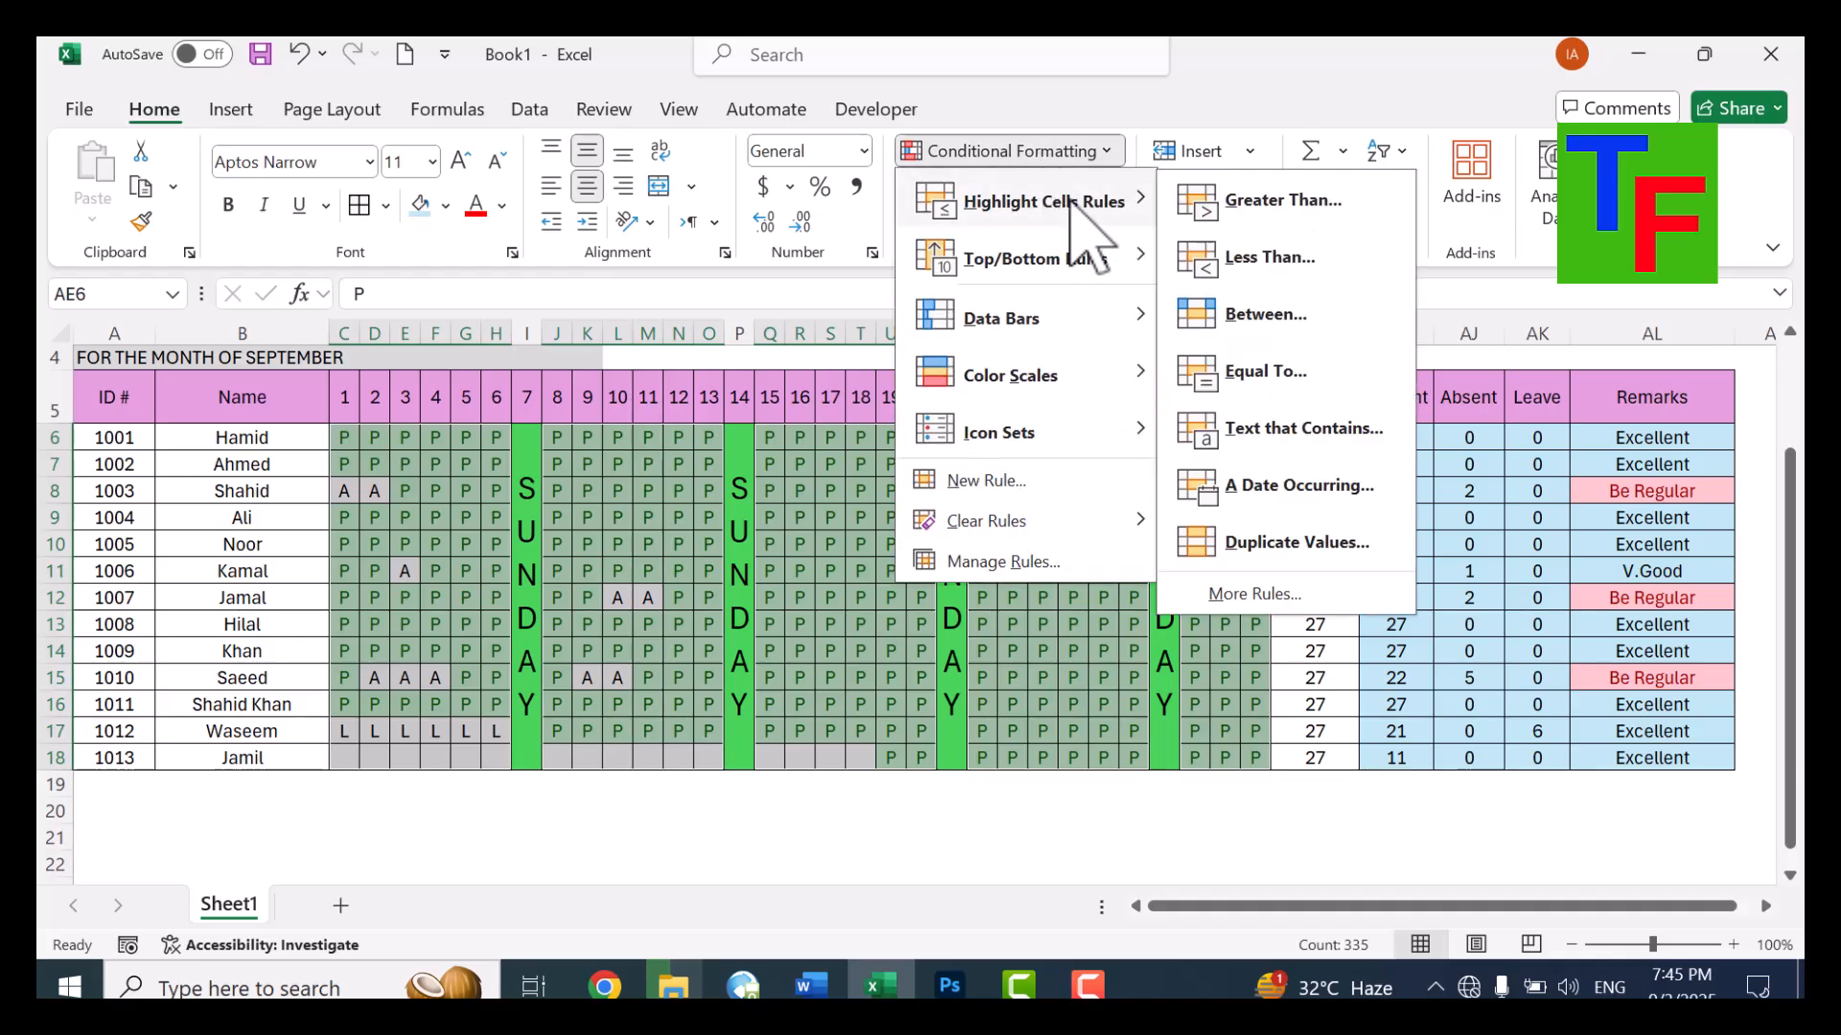
left_click(1265, 380)
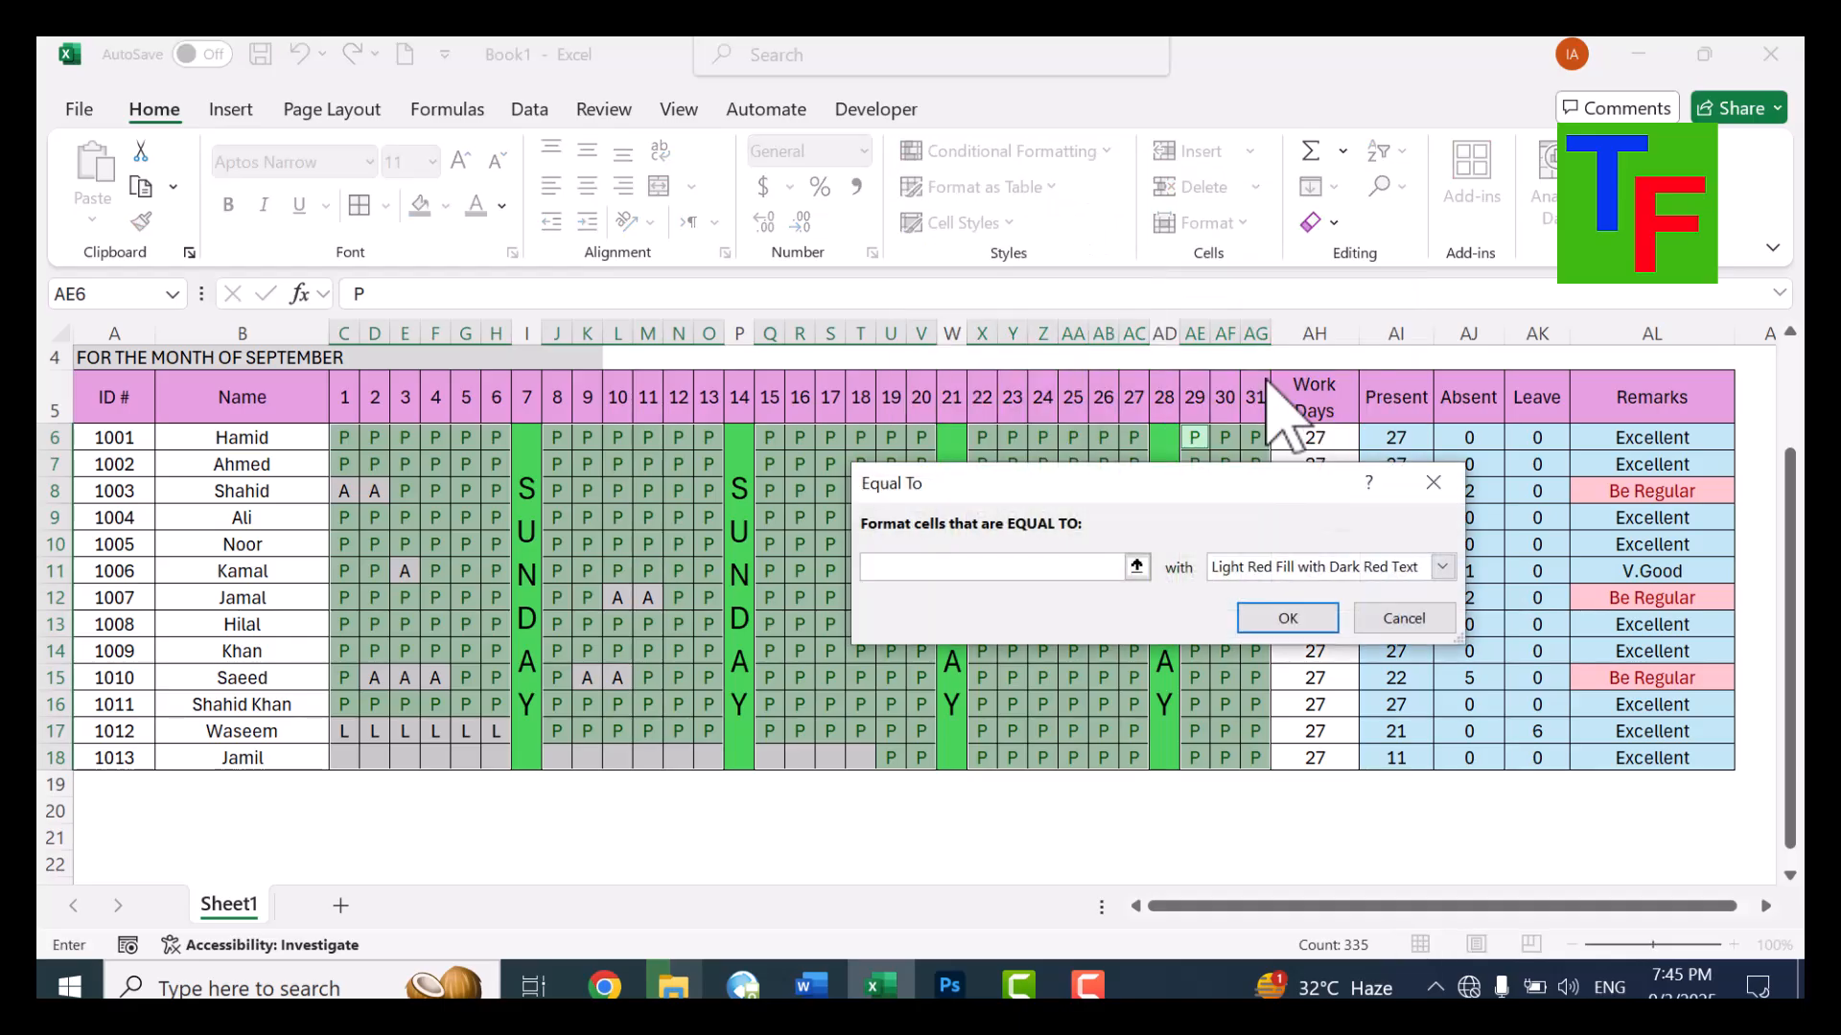
type("A")
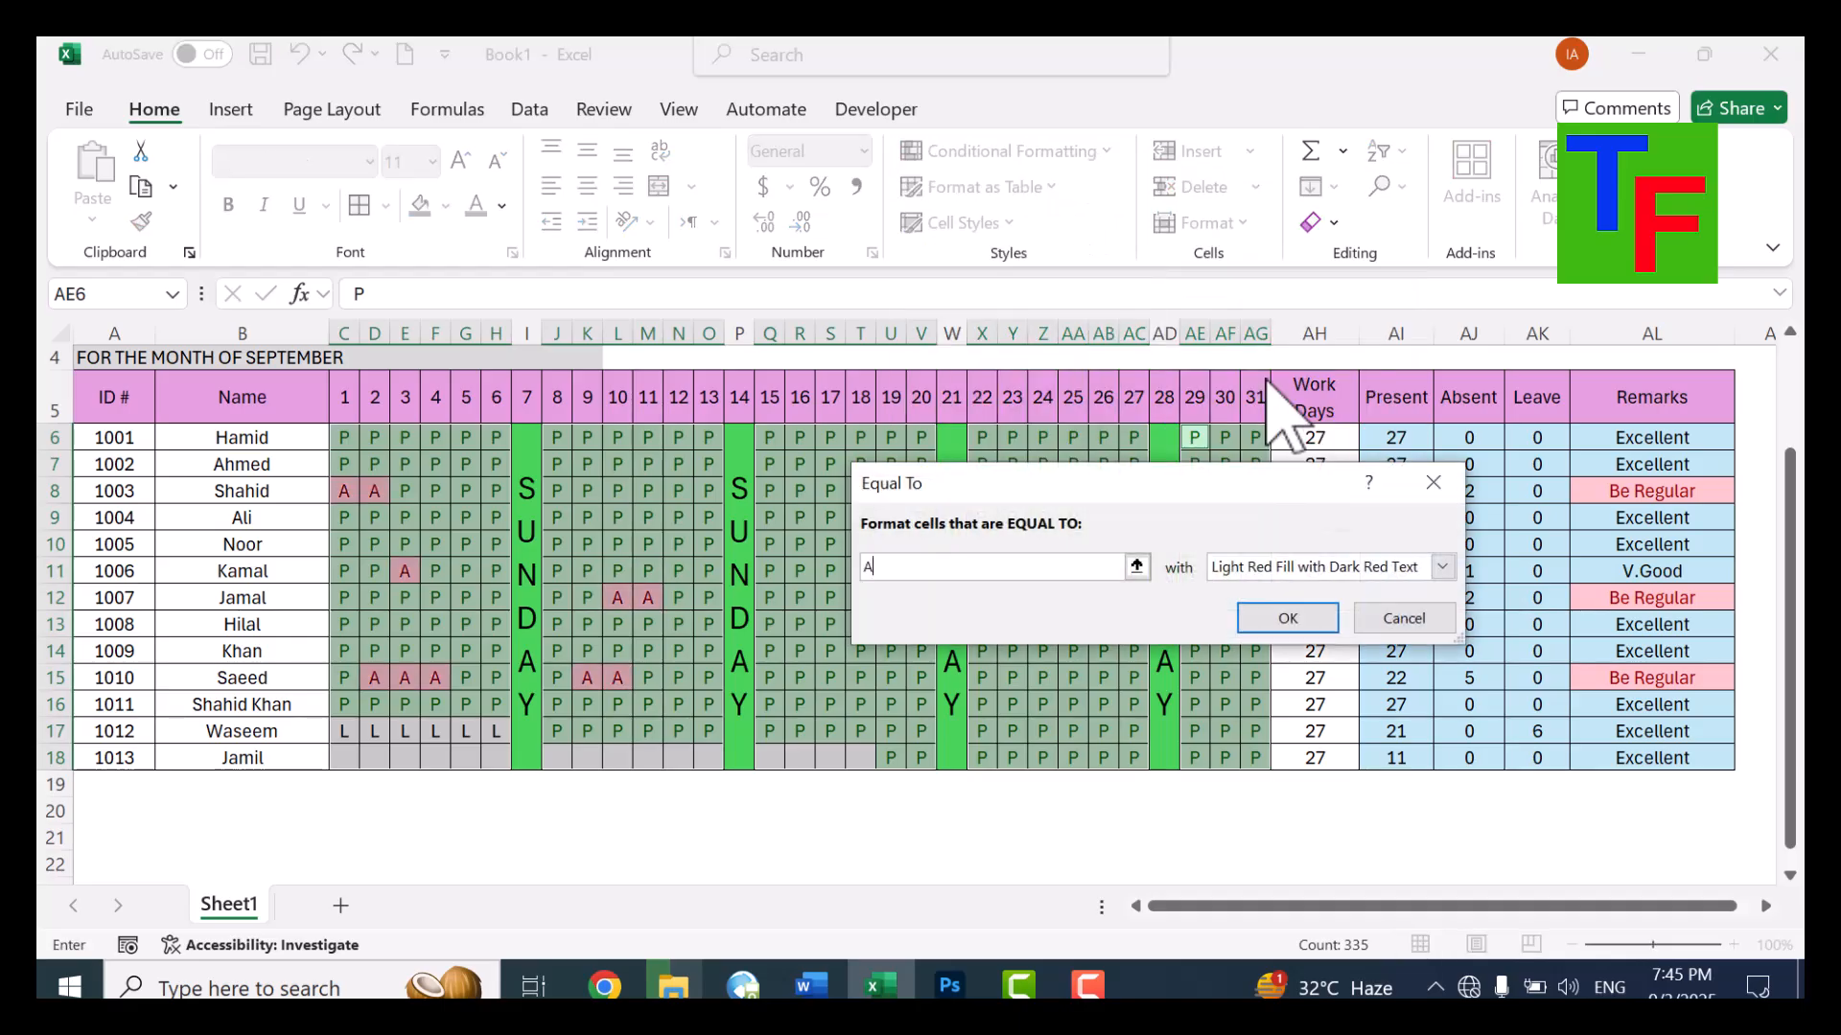
left_click(1289, 618)
left_click(375, 519)
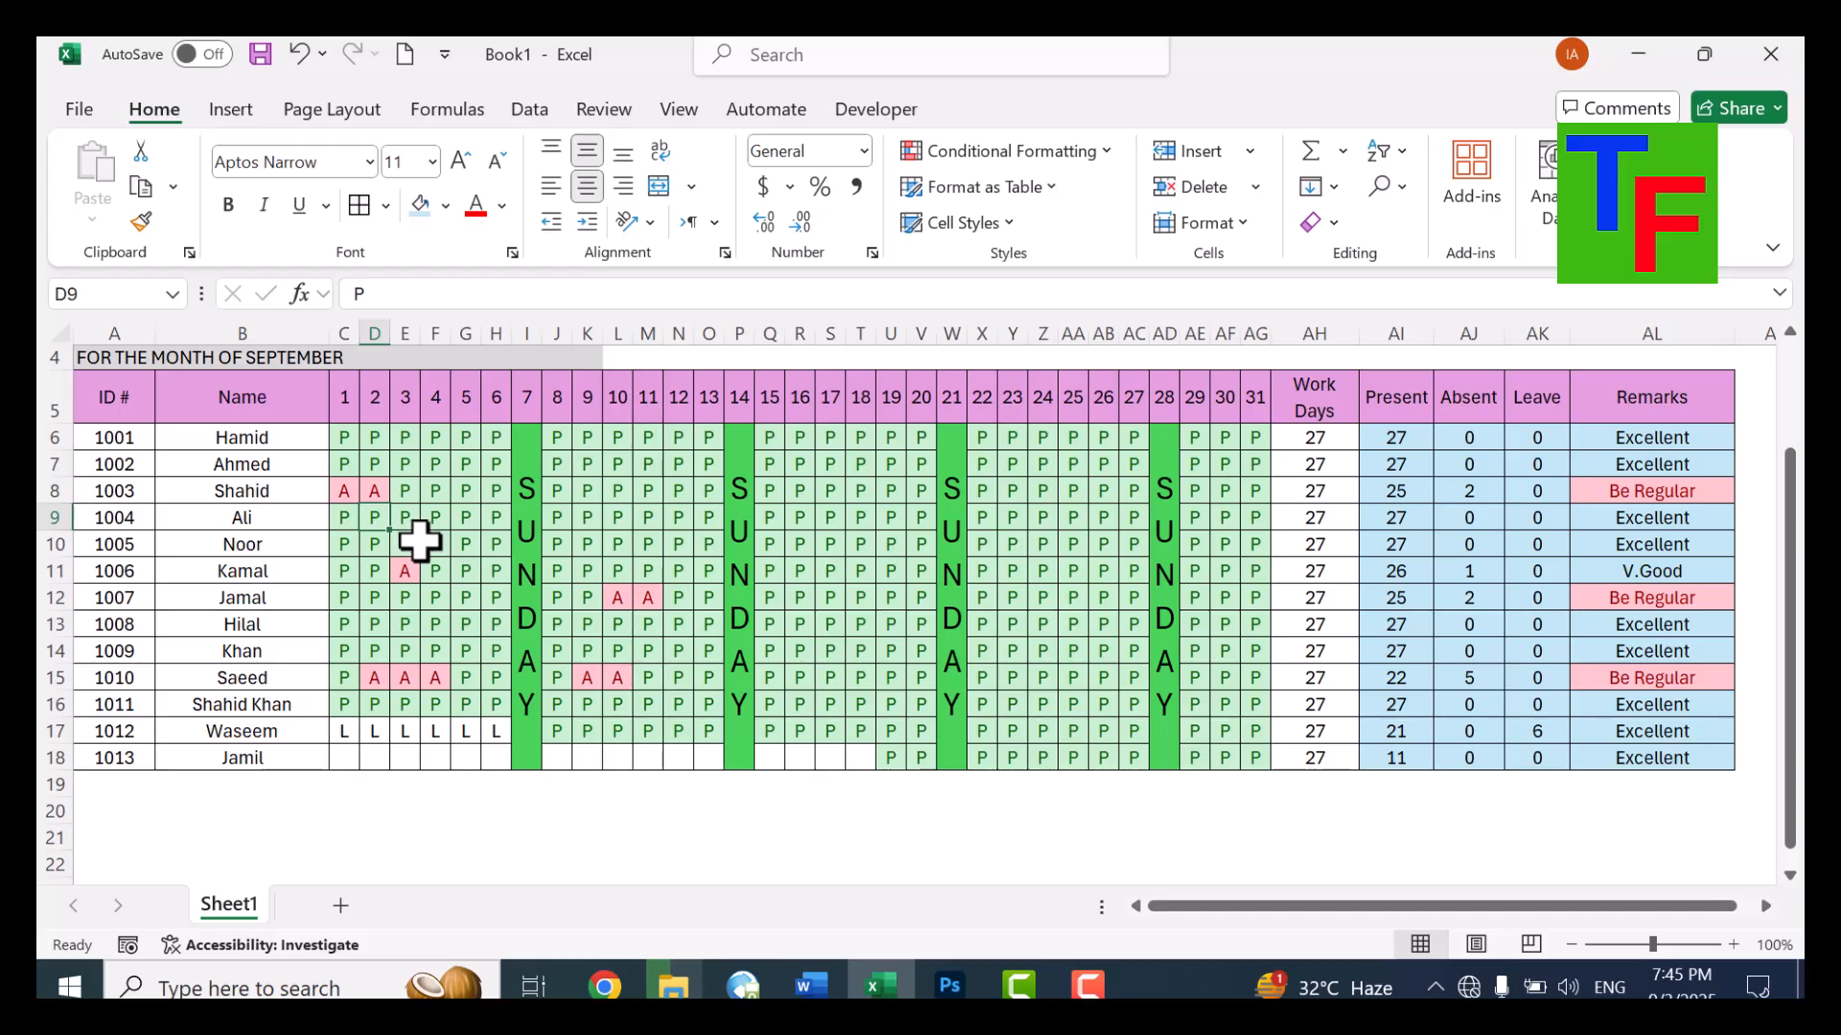
scroll(331, 647, "up", 1)
left_click_drag(344, 624, 658, 671)
scroll(406, 710, "down", 1)
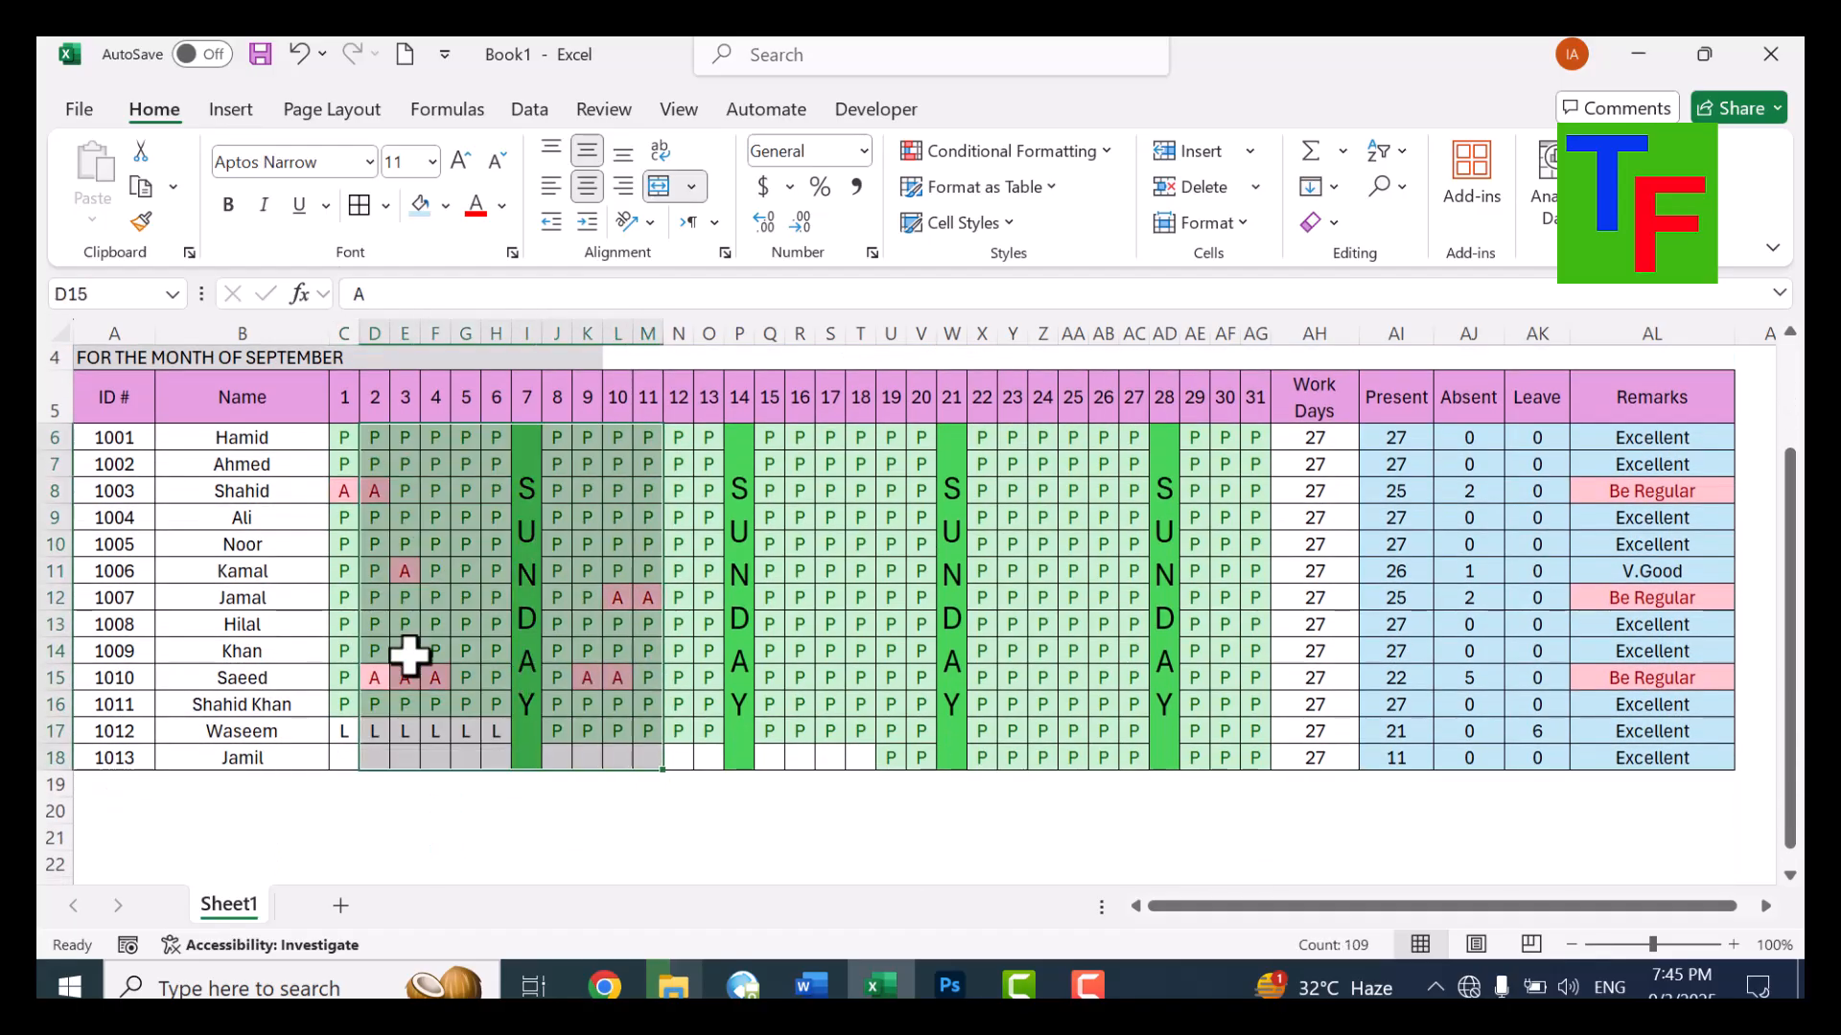
left_click(246, 683)
left_click_drag(370, 691, 422, 678)
left_click(593, 687)
left_click_drag(593, 686, 610, 684)
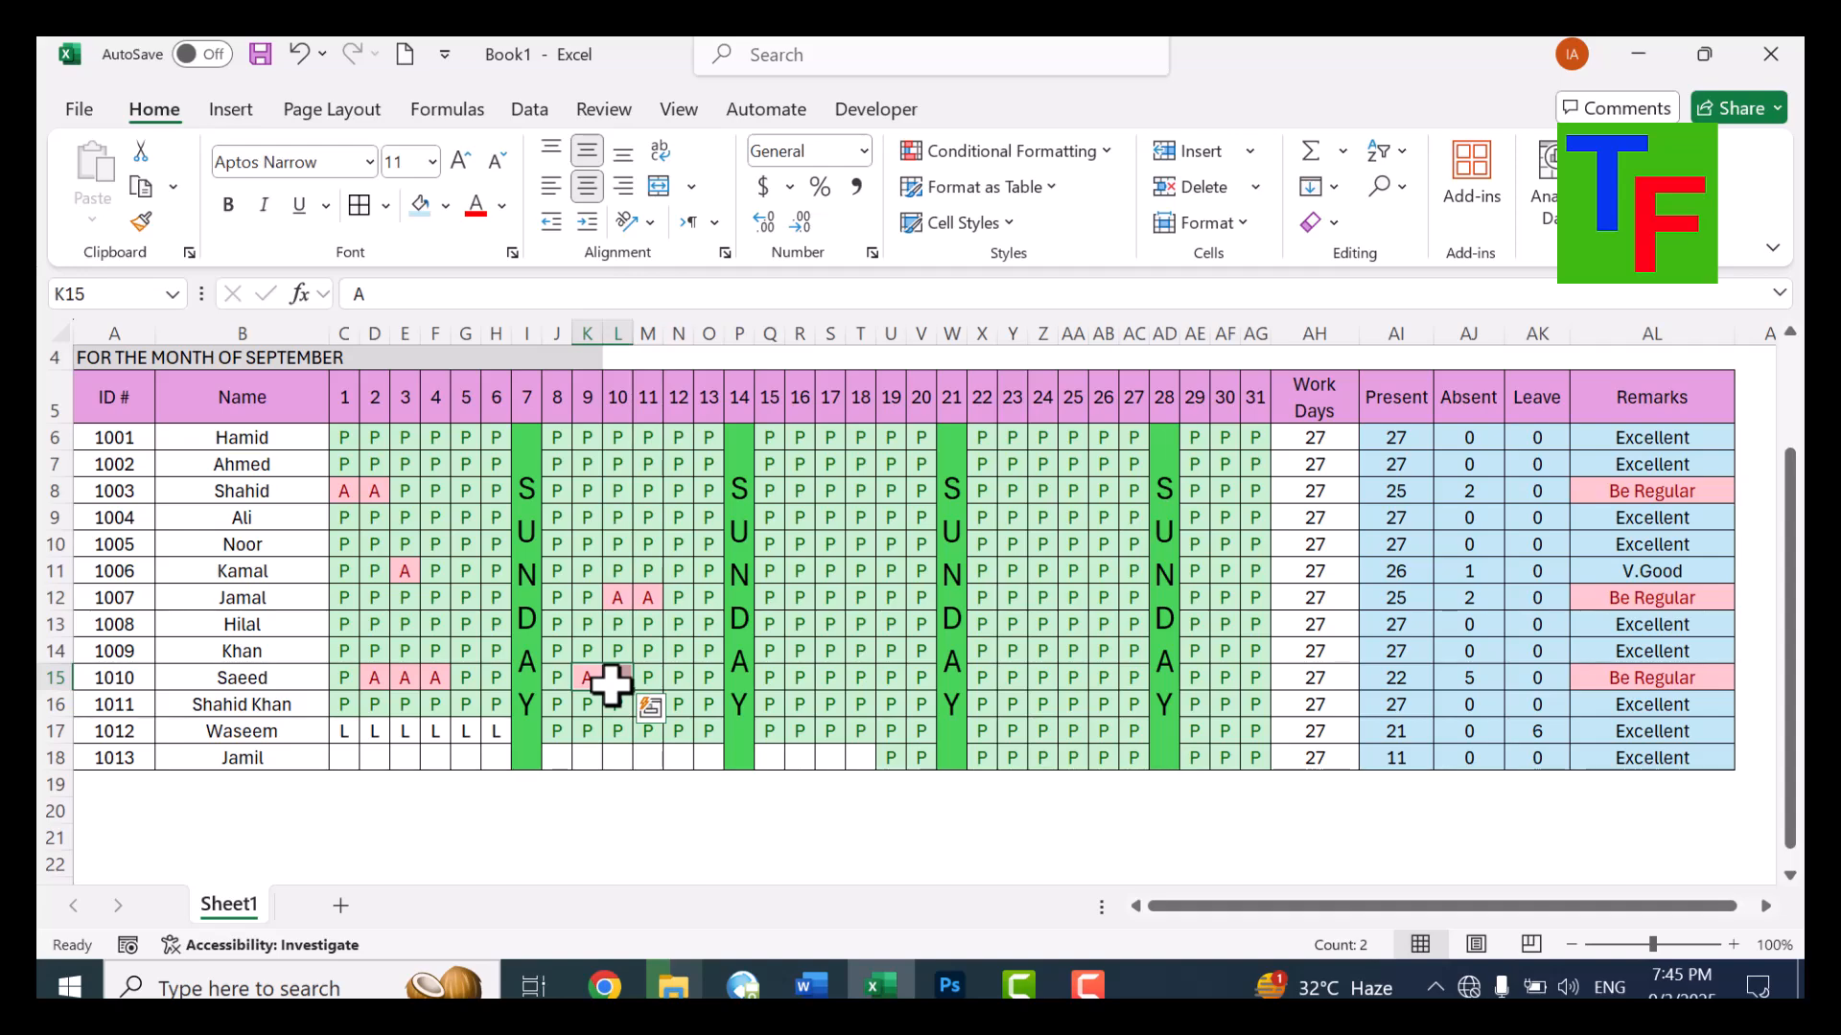